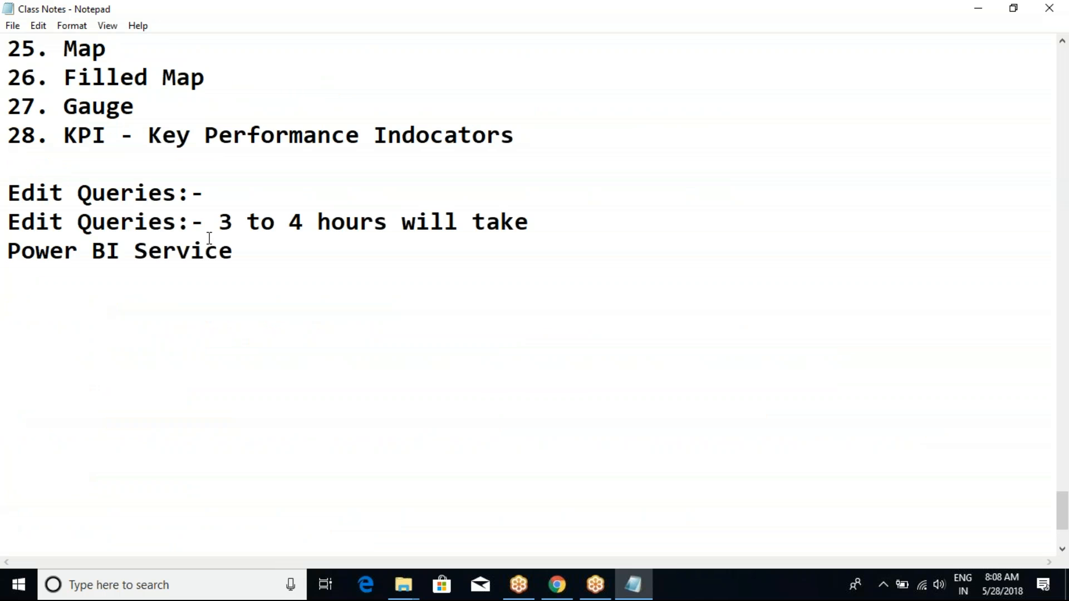
scroll(263, 260, "up", 2)
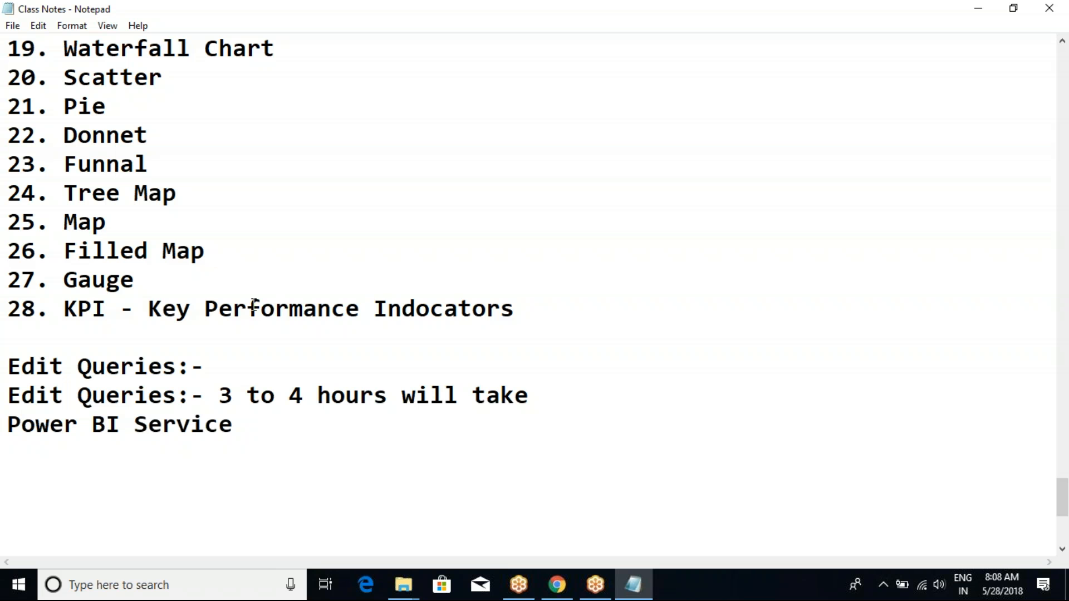
left_click_drag(7, 309, 535, 327)
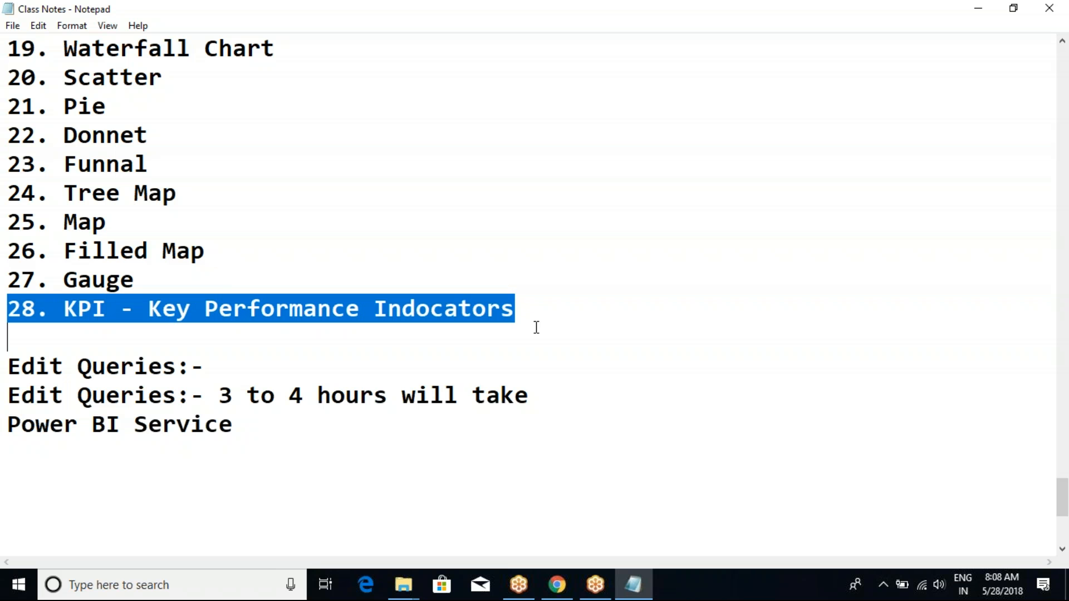
left_click(534, 327)
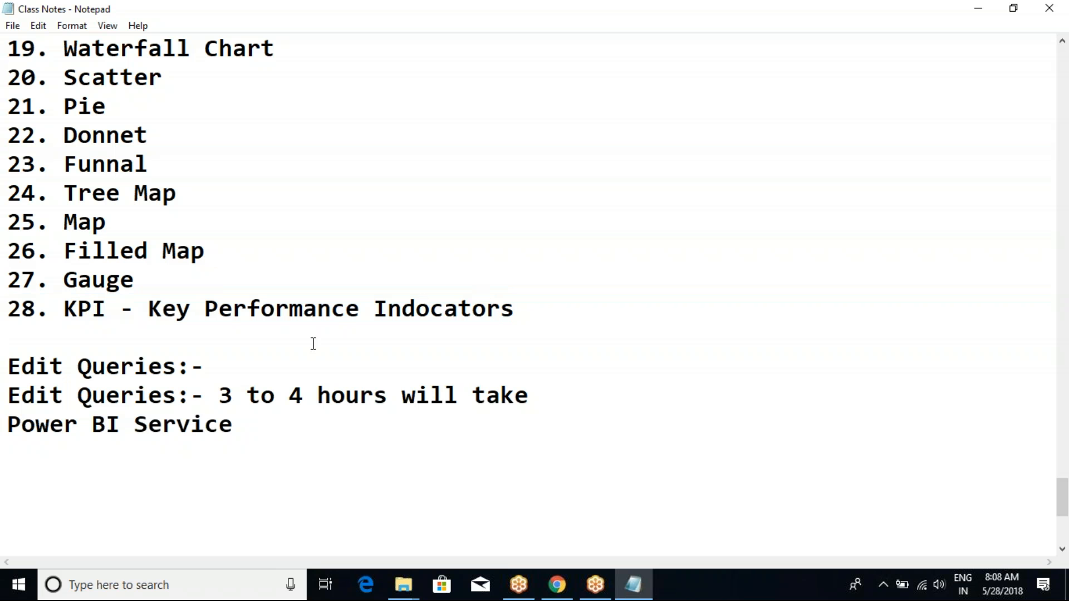
left_click(206, 368)
key("Return")
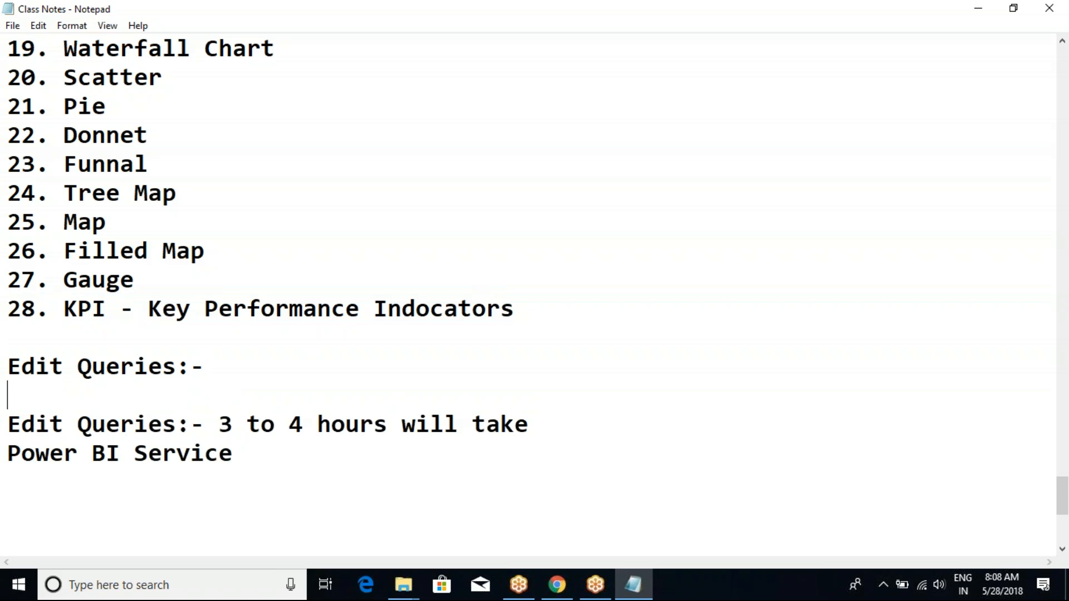
key("Return")
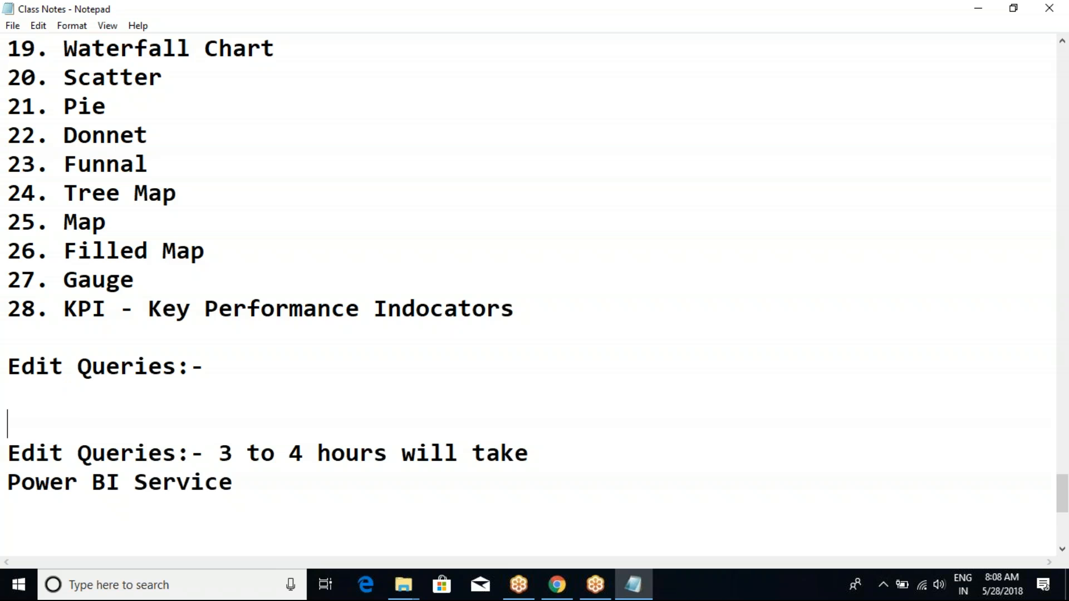
key("Delete")
key("Delete")
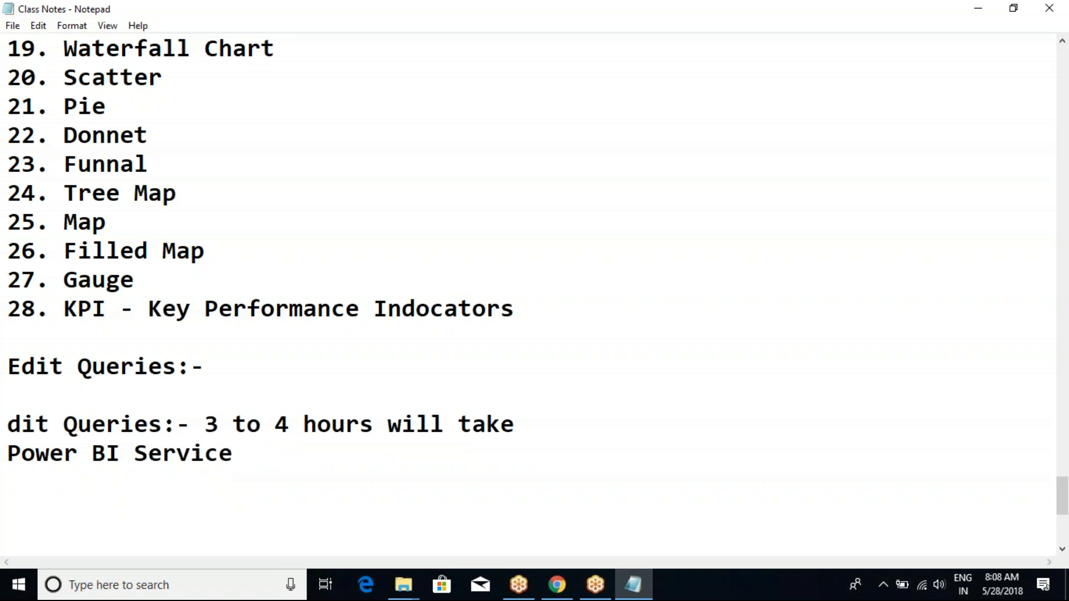
type("E")
left_click(132, 406)
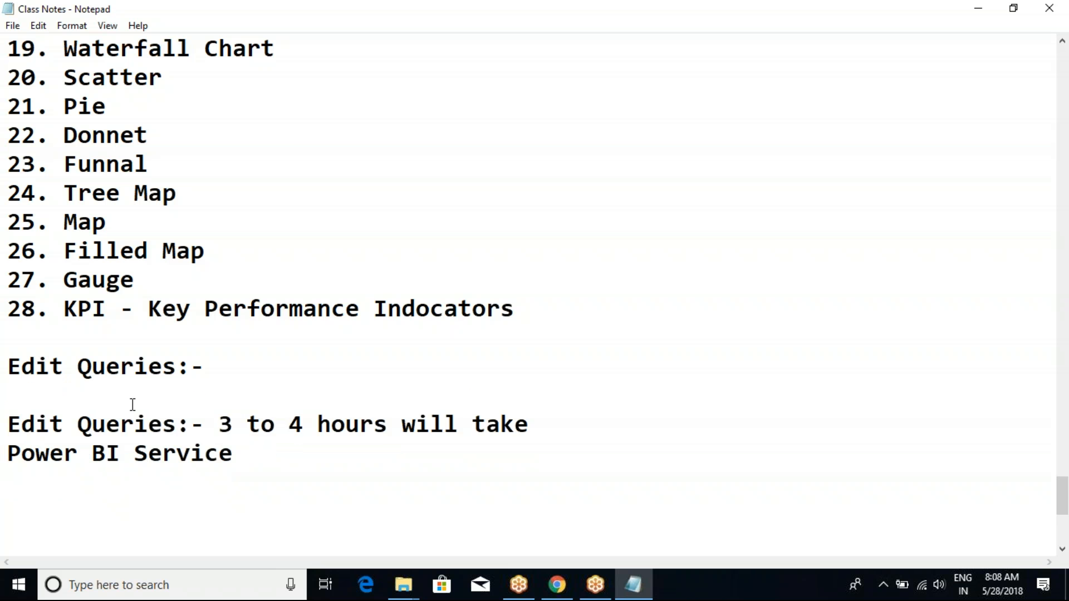
key("Delete")
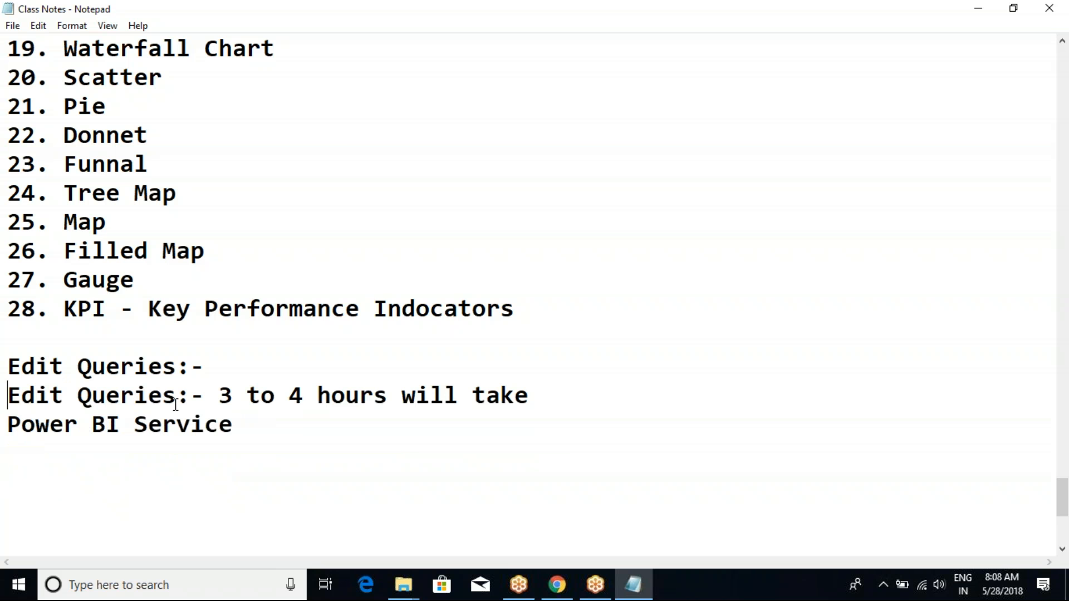
Insert several blank lines between the first "Edit Queries:-" heading and the line below it
left_click(450, 371)
key("Return")
key("Return")
scroll(368, 374, "down", 3)
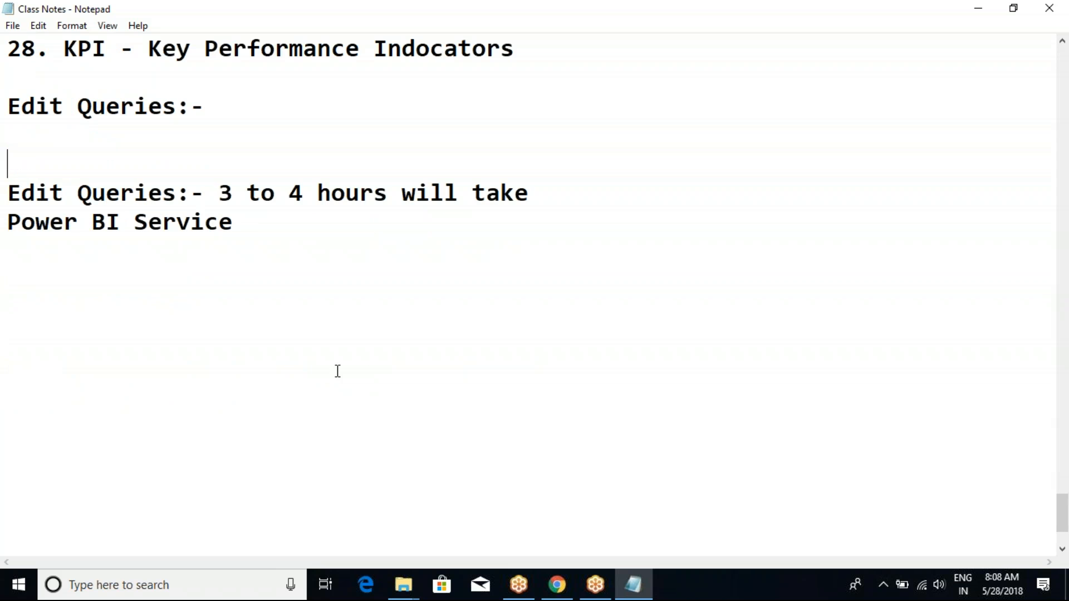
key("Return")
key("Return")
key("Return")
key("Return")
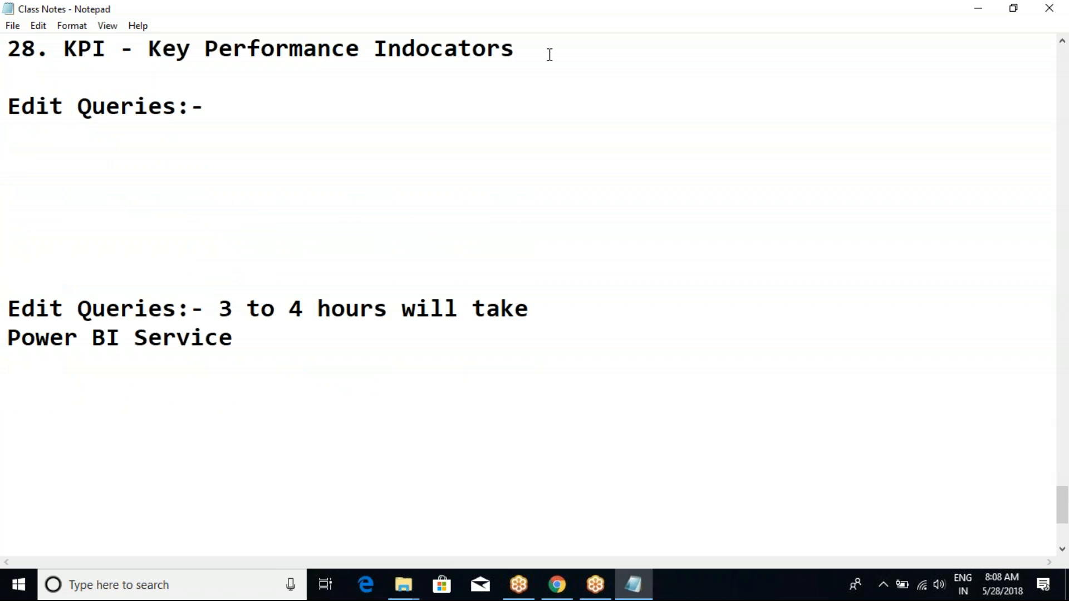
Add two dashed separator lines below the KPI item, with the indented date 28th-May-2018 between them
key("Return")
type("------------------------------------------")
key("Down")
key("Return")
type("-----------------------------------------------")
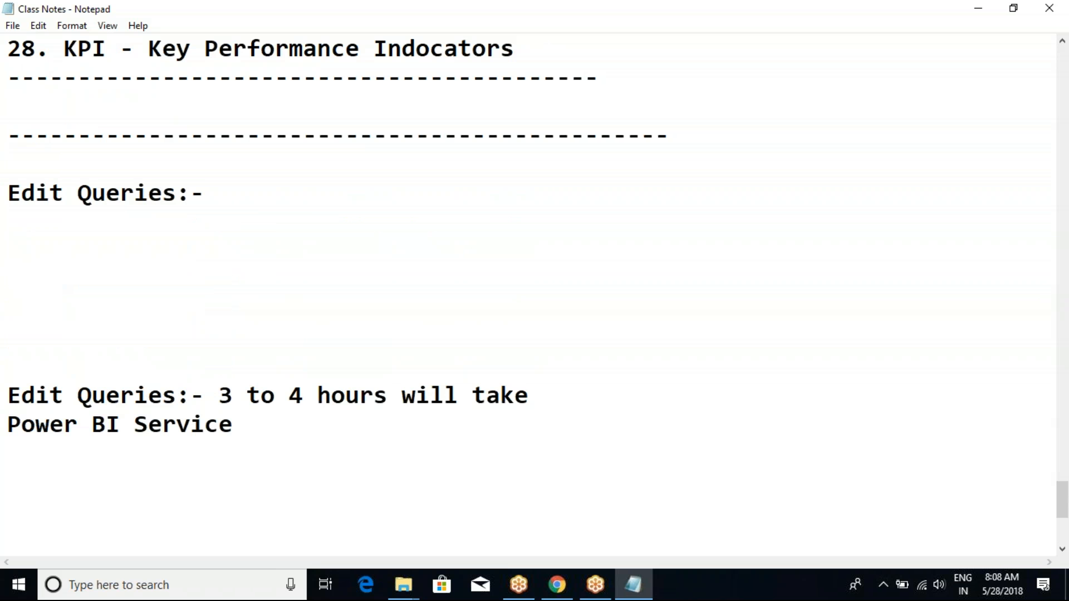
type("   28th")
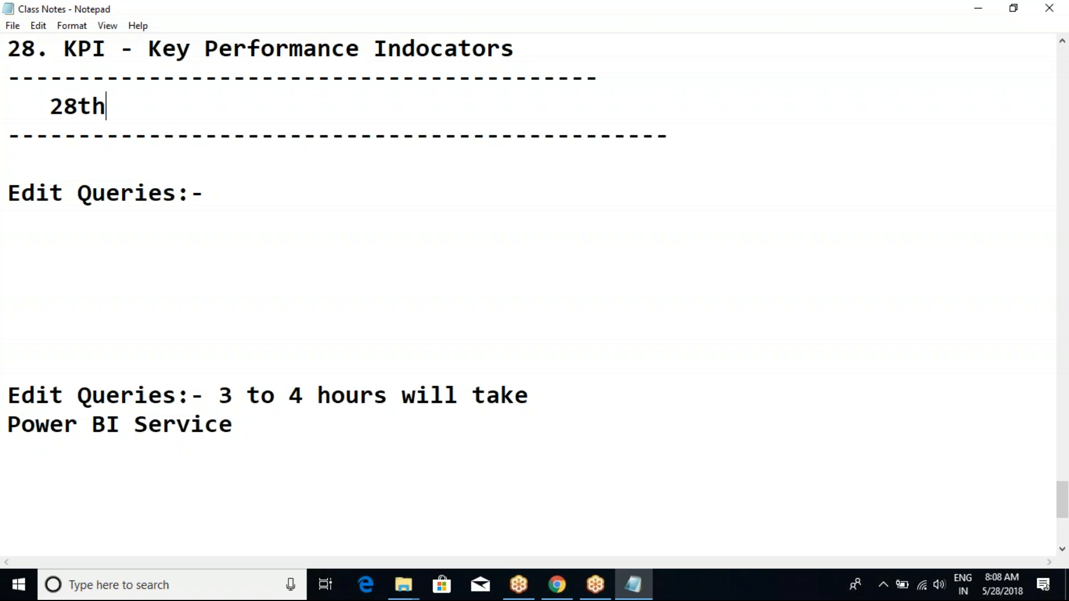
type("-May-")
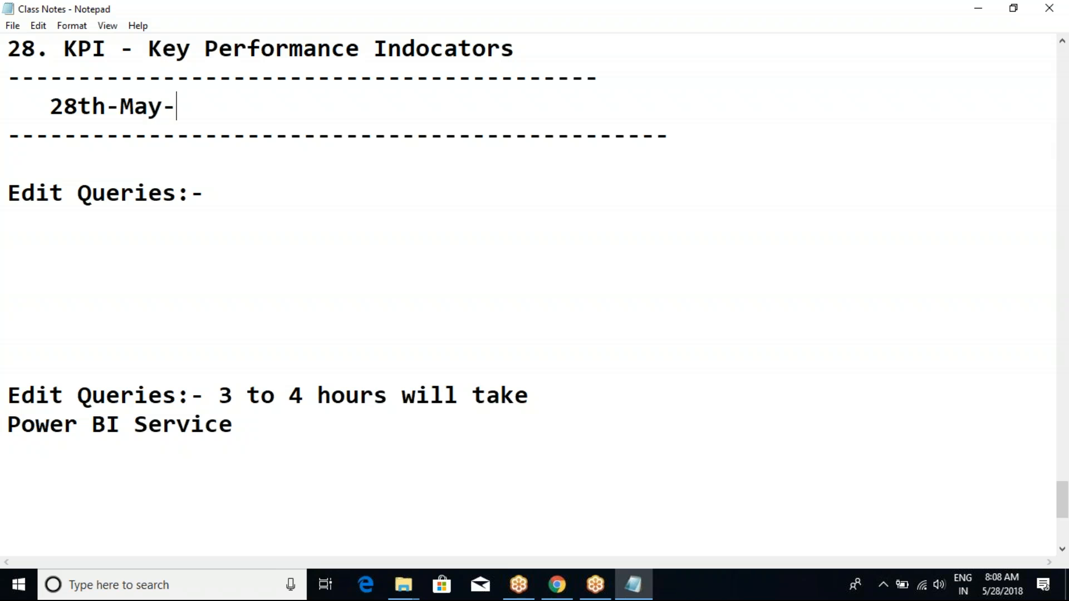
type("2018")
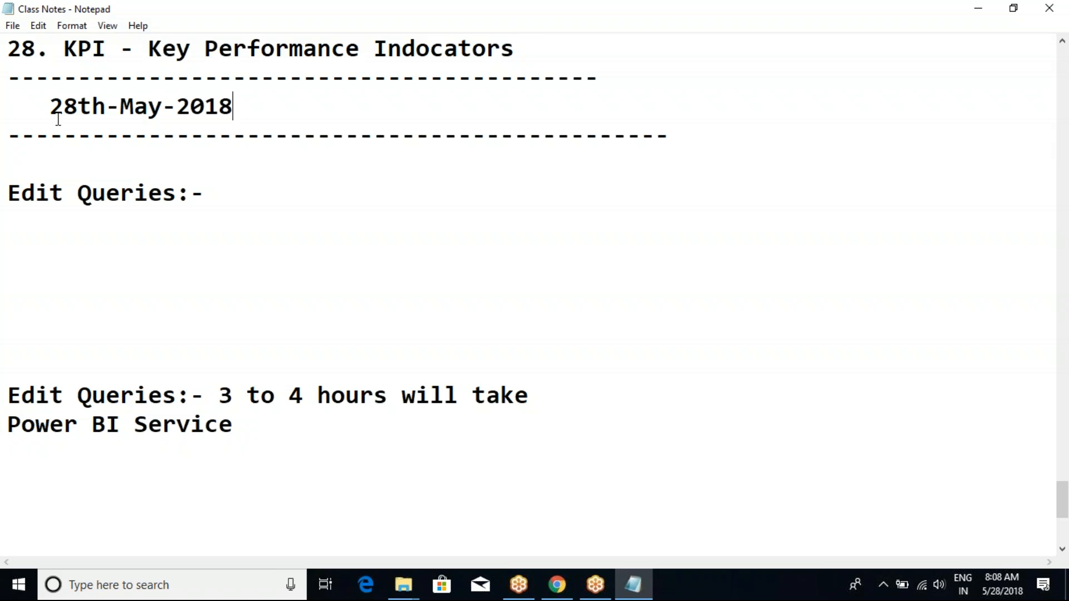
Move the "Edit Queries:-" heading up beside the date, separated from it by "--"
left_click_drag(211, 194, 7, 185)
key("ctrl+c")
key("Delete")
left_click(410, 105)
type("--")
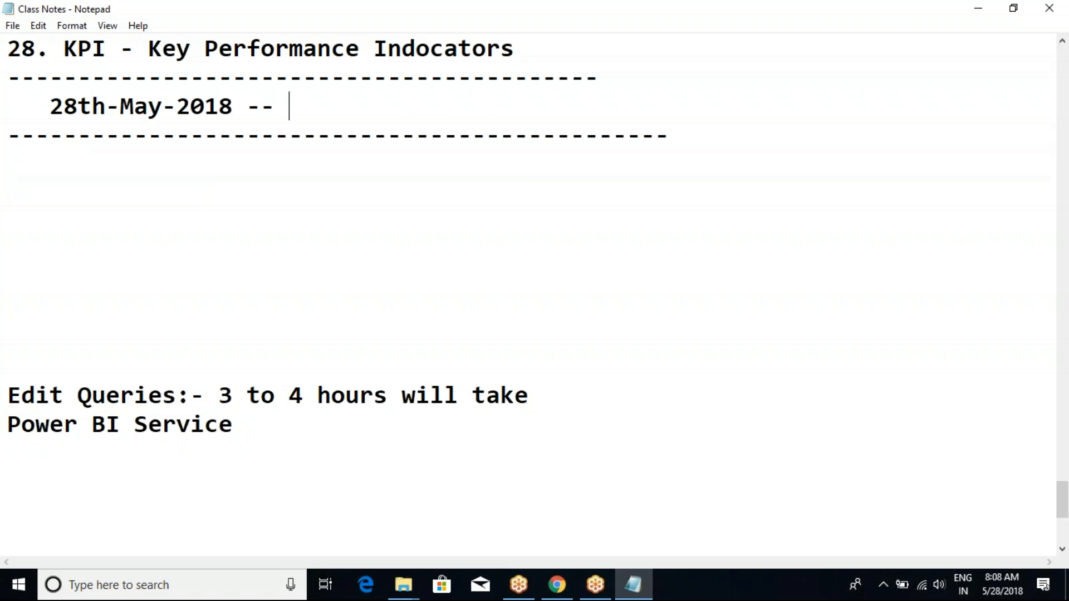
key("ctrl+v")
left_click(197, 153)
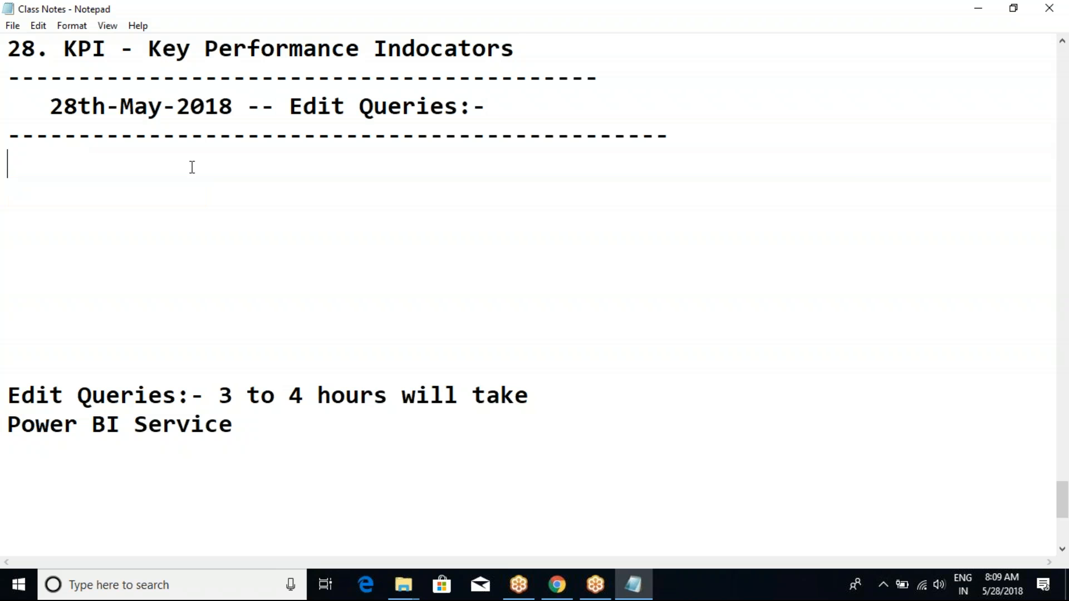
Delete the leftover lines "Edit Queries:- 3 to 4 hours will take" and "Power BI Service"
left_click_drag(296, 457, 7, 355)
key("Delete")
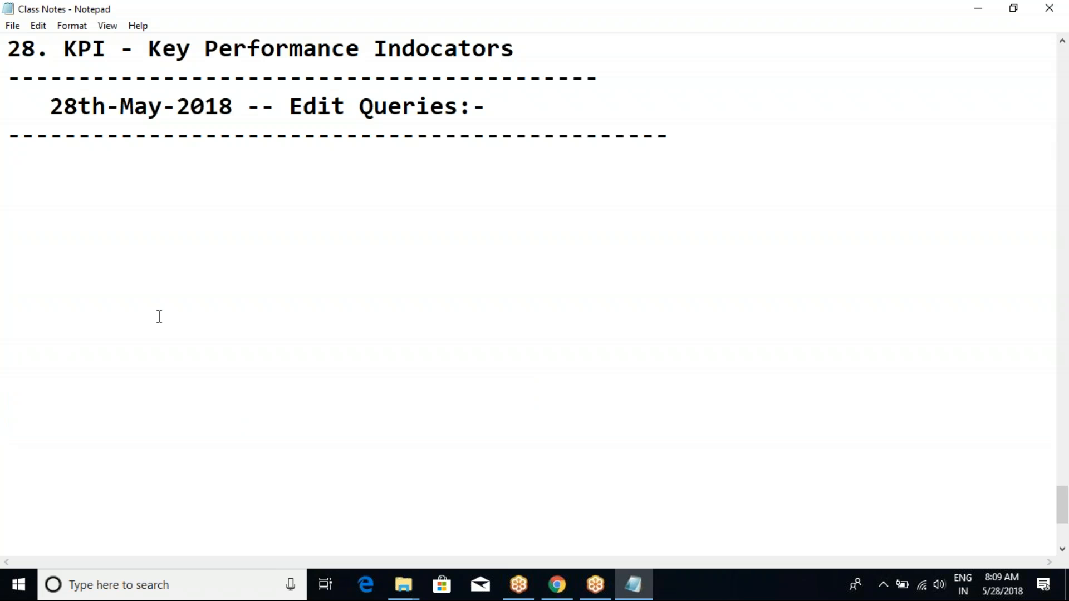
left_click(89, 171)
scroll(162, 196, "down", 1)
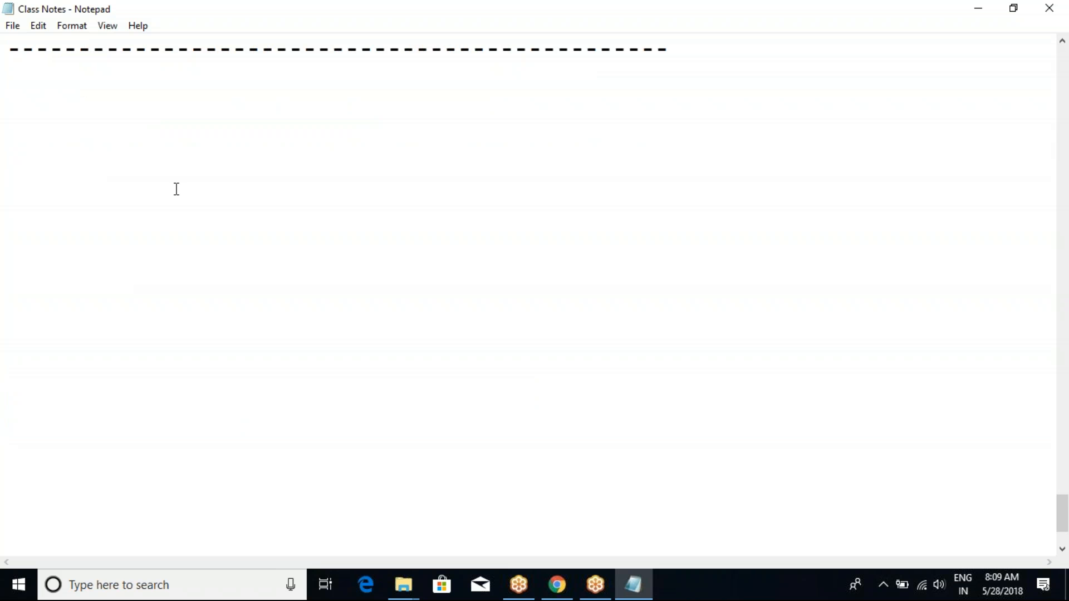
scroll(211, 89, "up", 1)
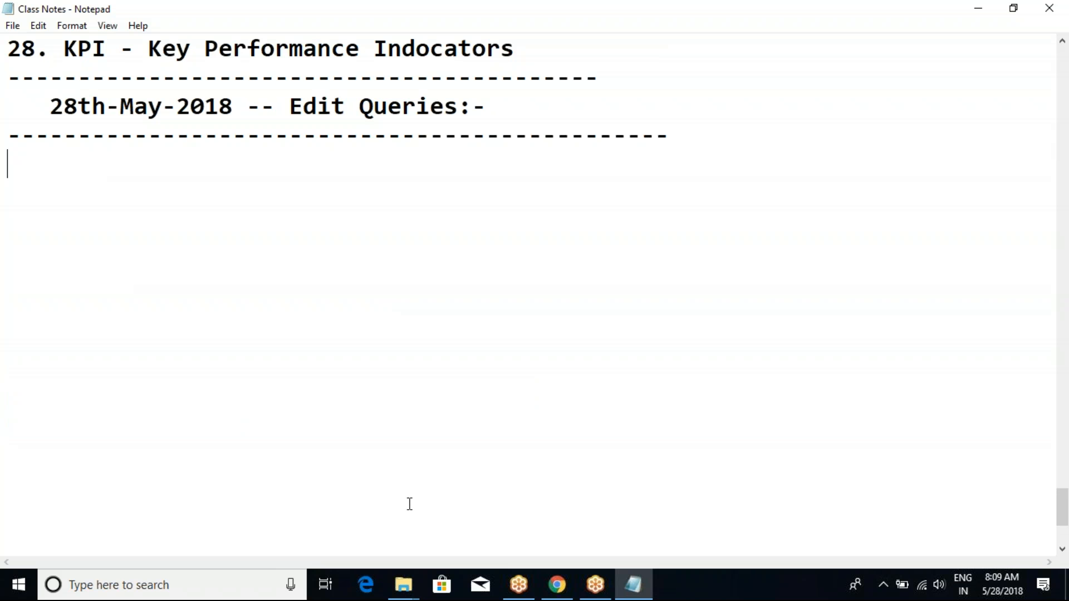
Launch Power BI Desktop
key("super")
type("power")
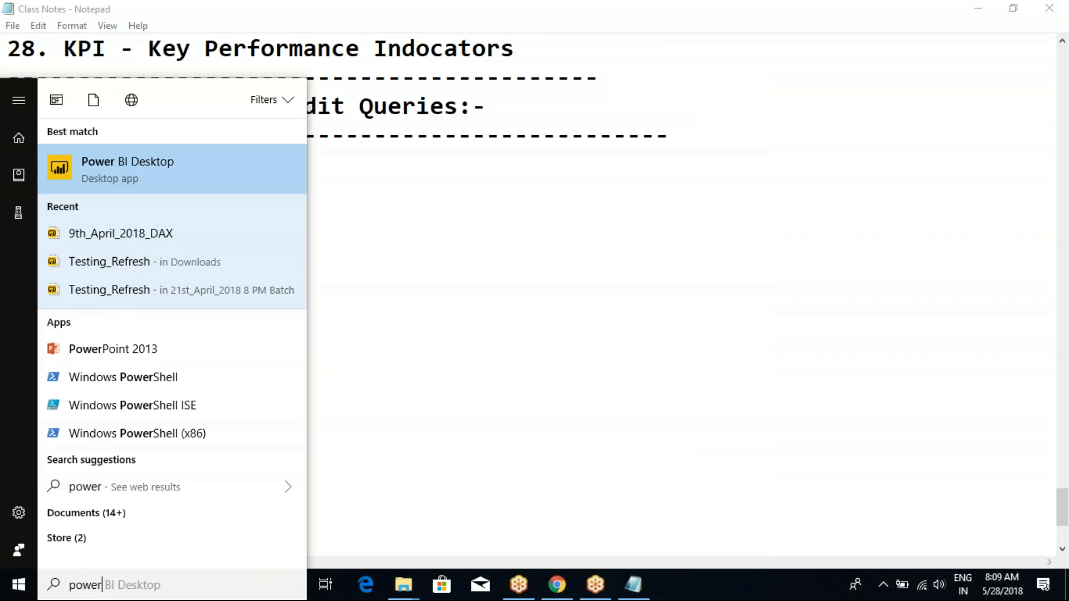
left_click(81, 173)
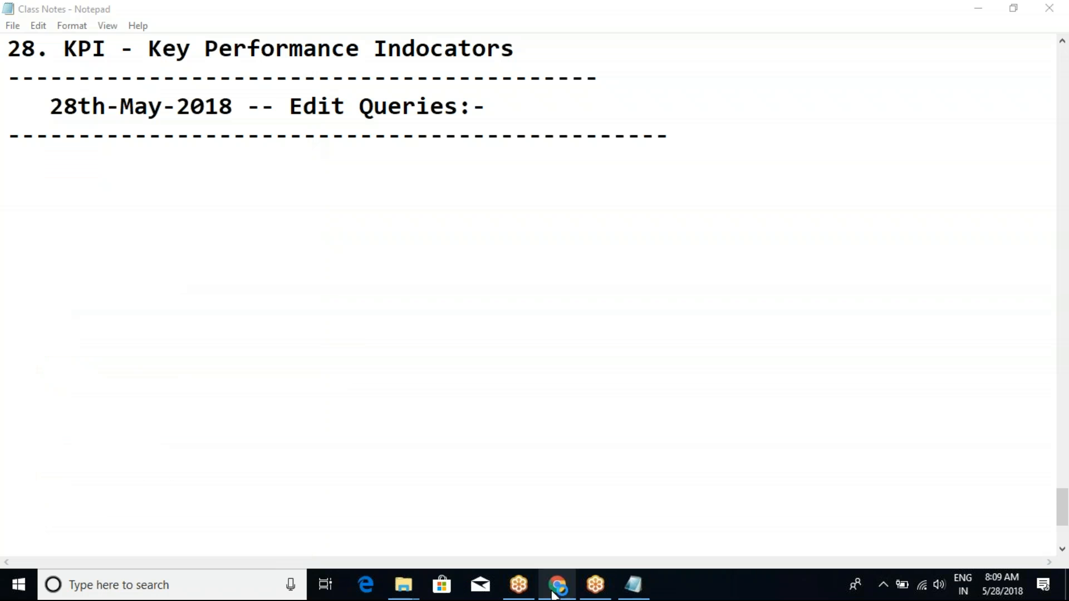
Return to the Notepad class notes and write "Edit Queries -- Transformations(ETL Operations)" below the dated heading
left_click(630, 584)
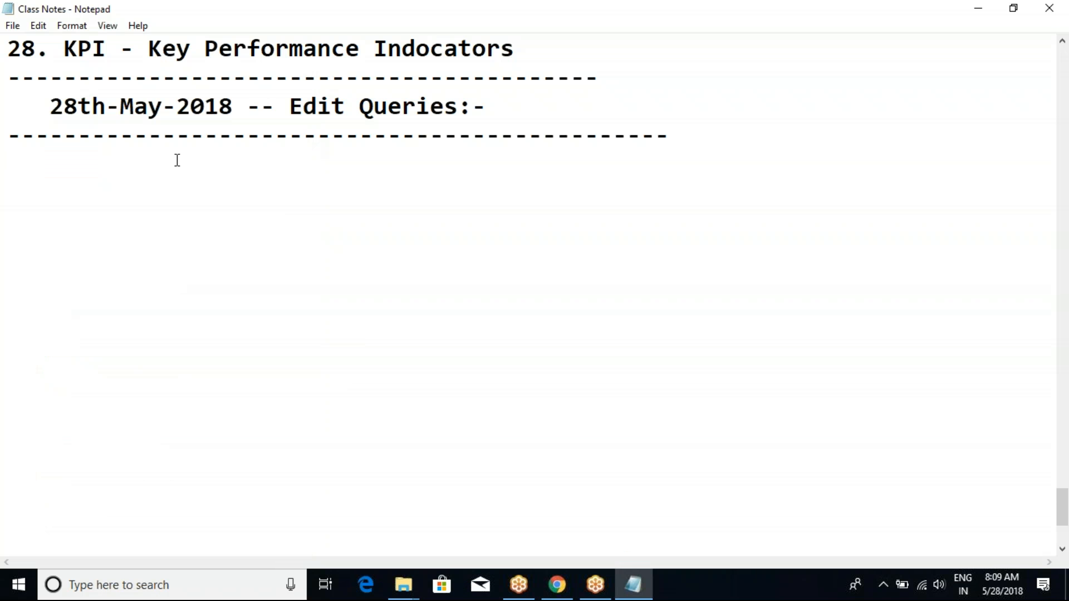
type("Edit Queries")
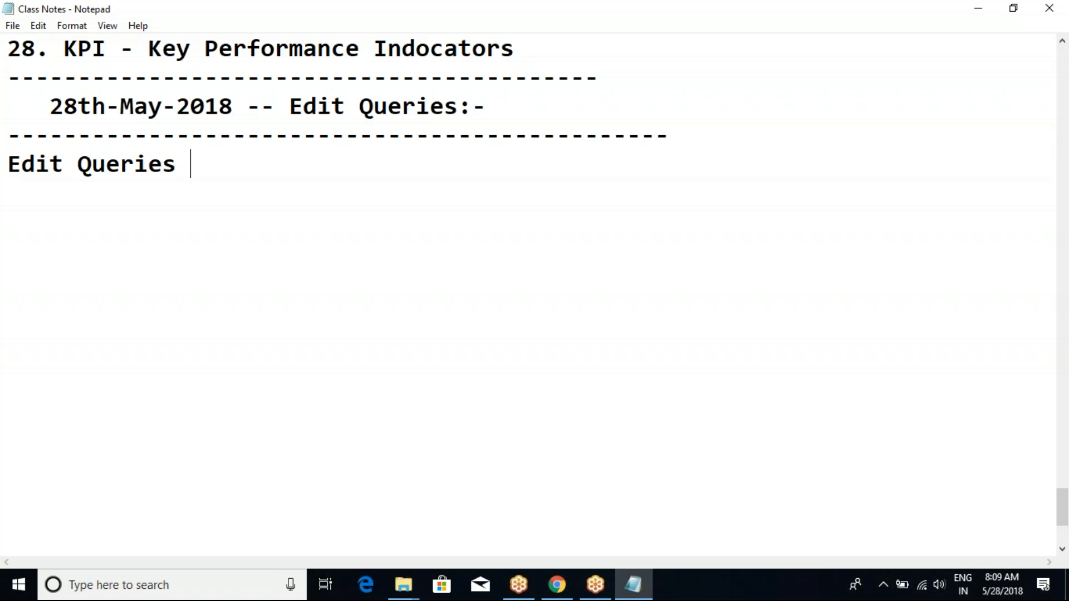
type("-- Transf")
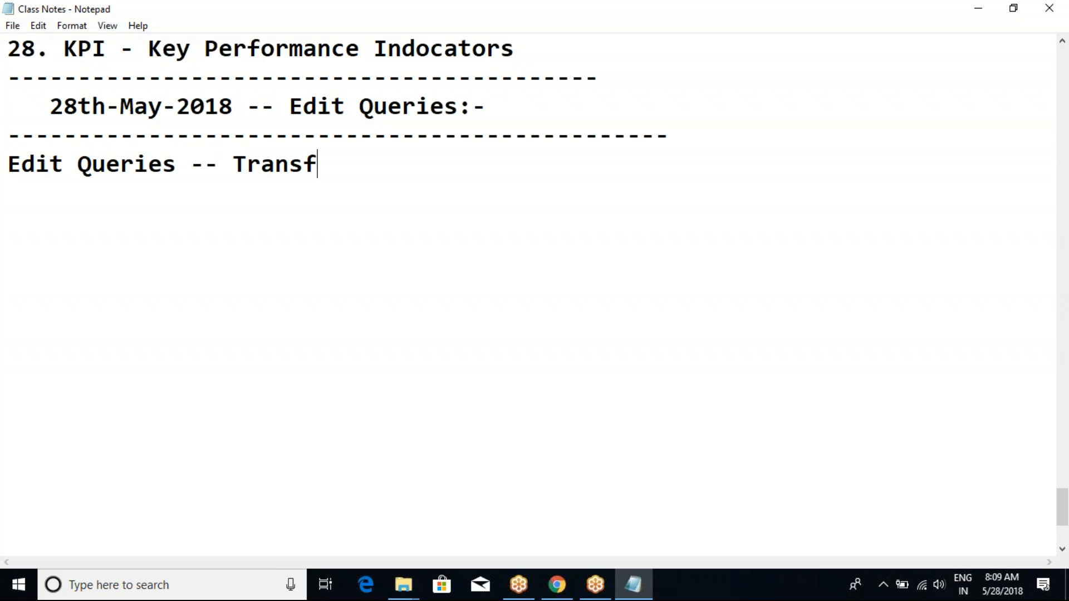
type("ormations")
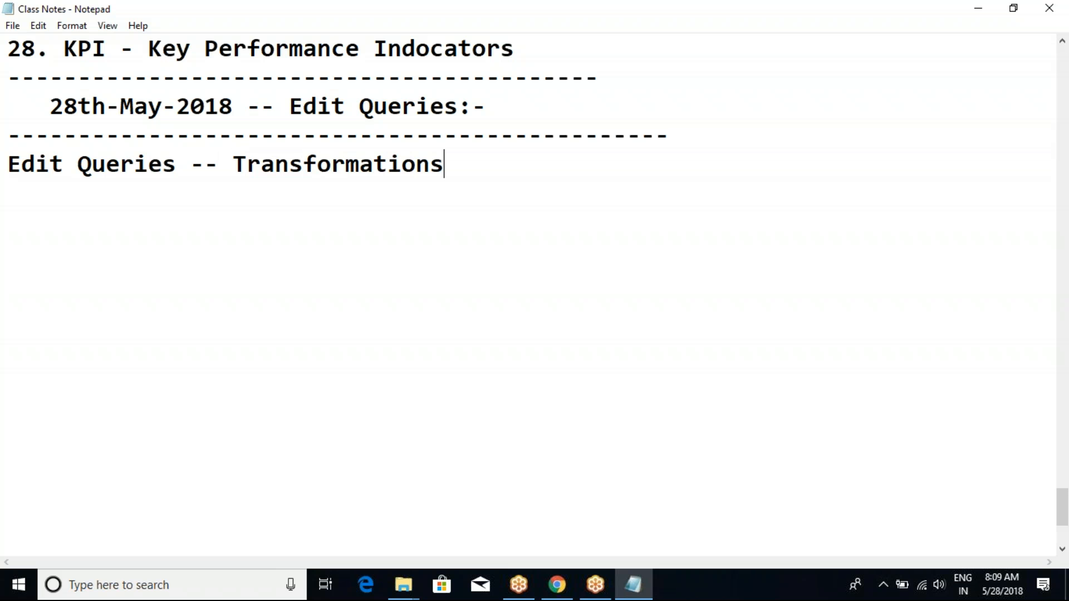
type("()ETL O")
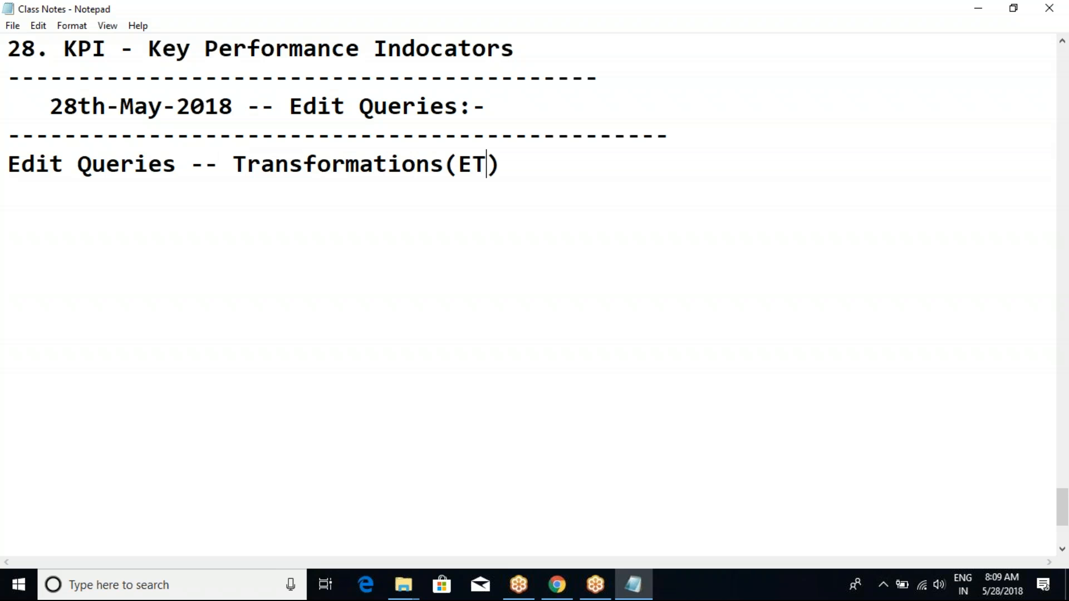
type("perations")
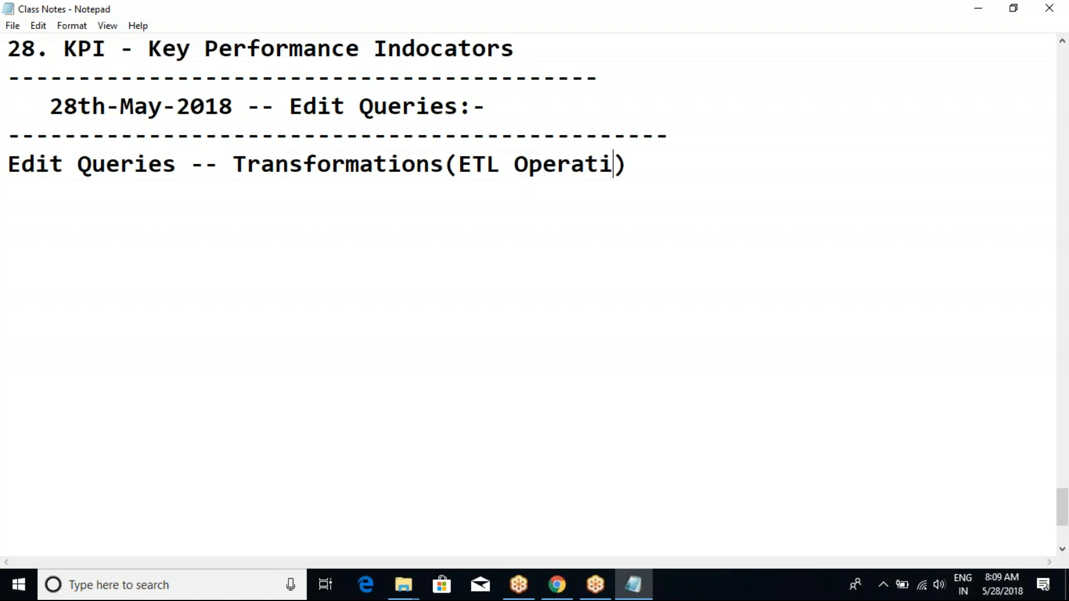
key("End")
Spell out ETL on three new lines: "E - Extract", "T - Transform" and "L - Load"
key("Return")
type("E - ")
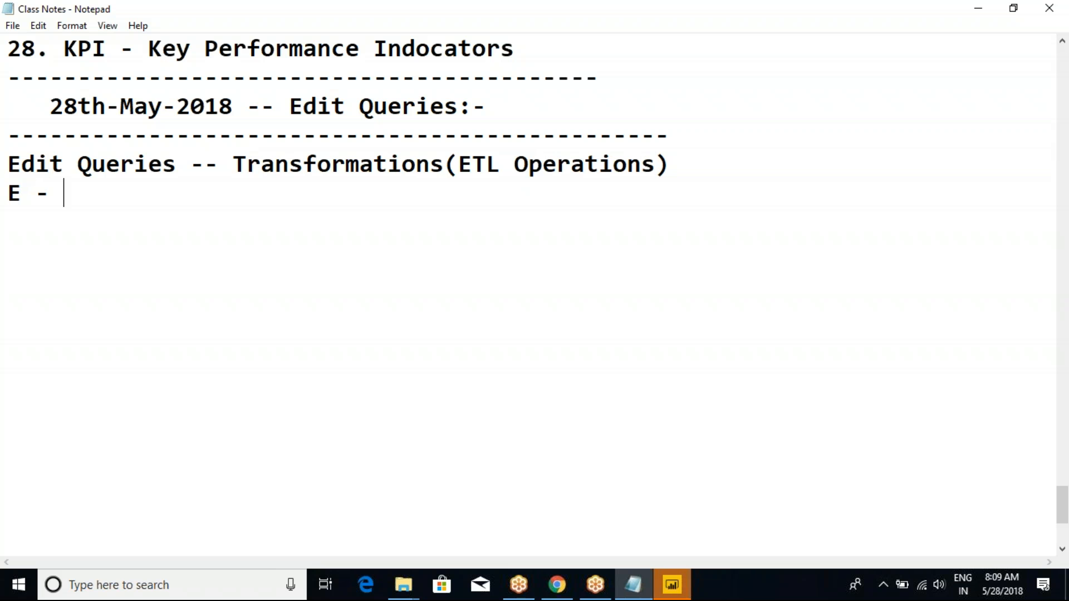
type("Extract")
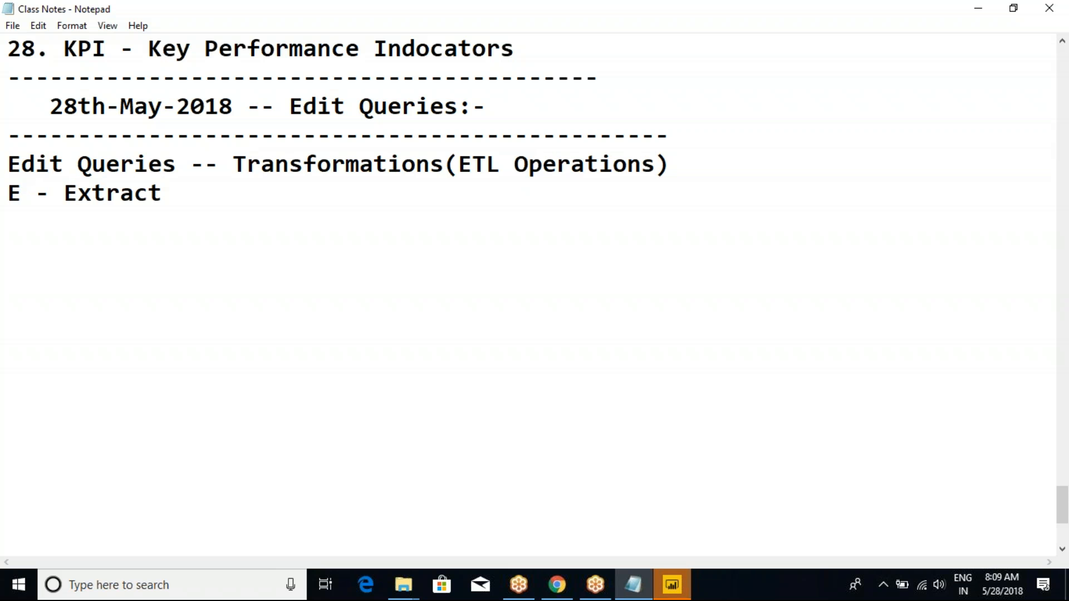
key("Return")
type("T - Transforma")
key("BackSpace")
key("BackSpace")
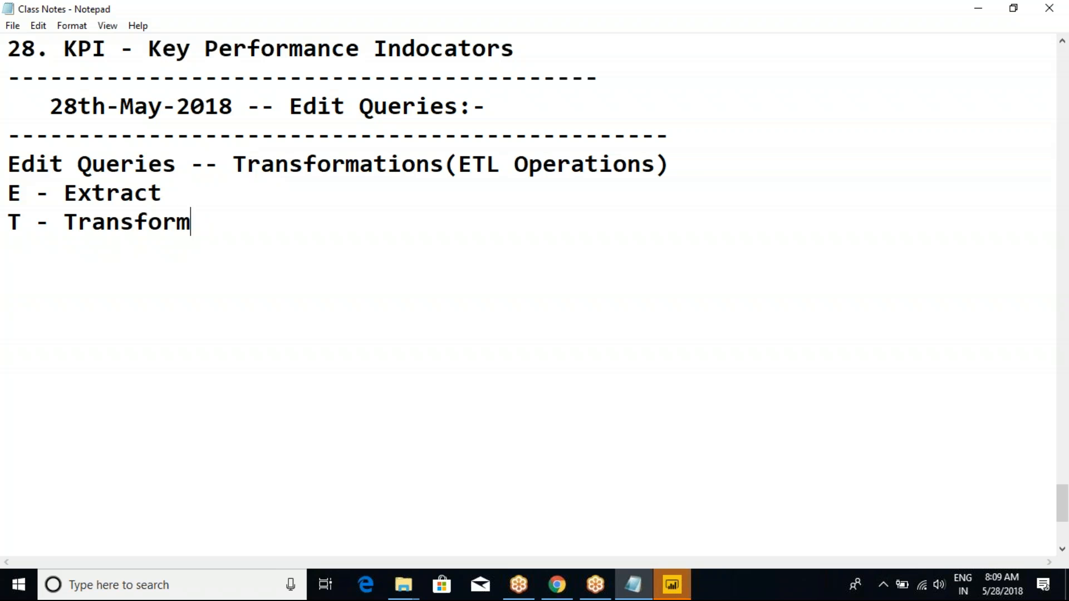
type("m")
key("Return")
type("L - Load")
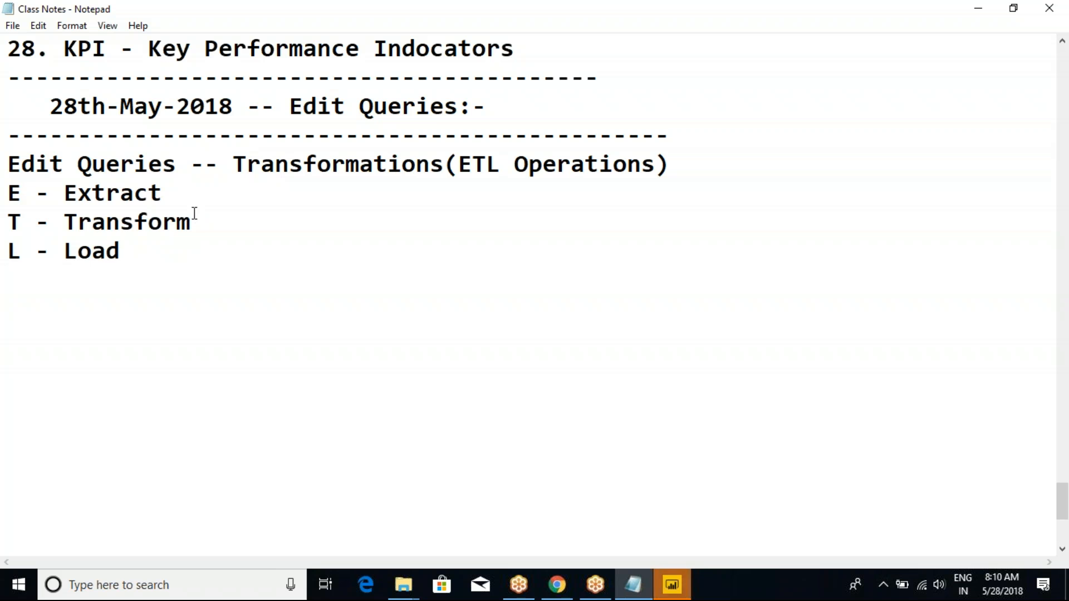
left_click_drag(8, 194, 179, 189)
left_click(179, 189)
left_click(7, 255)
left_click_drag(8, 255, 131, 253)
left_click(131, 252)
left_click_drag(190, 222, 7, 217)
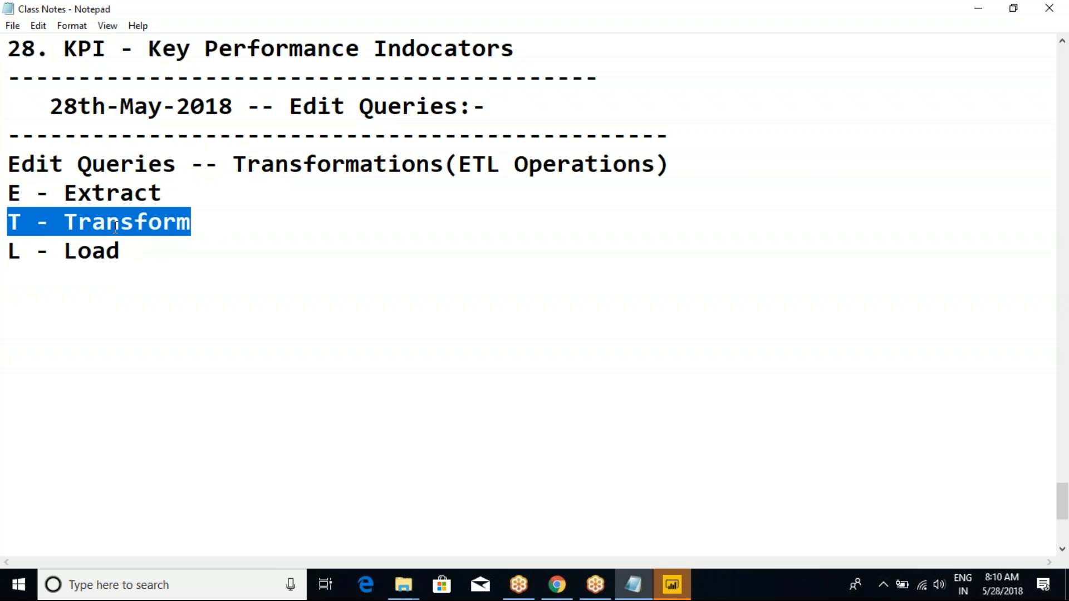
Extend the "T - Transform" line to read "T - Transformations"
left_click(203, 229)
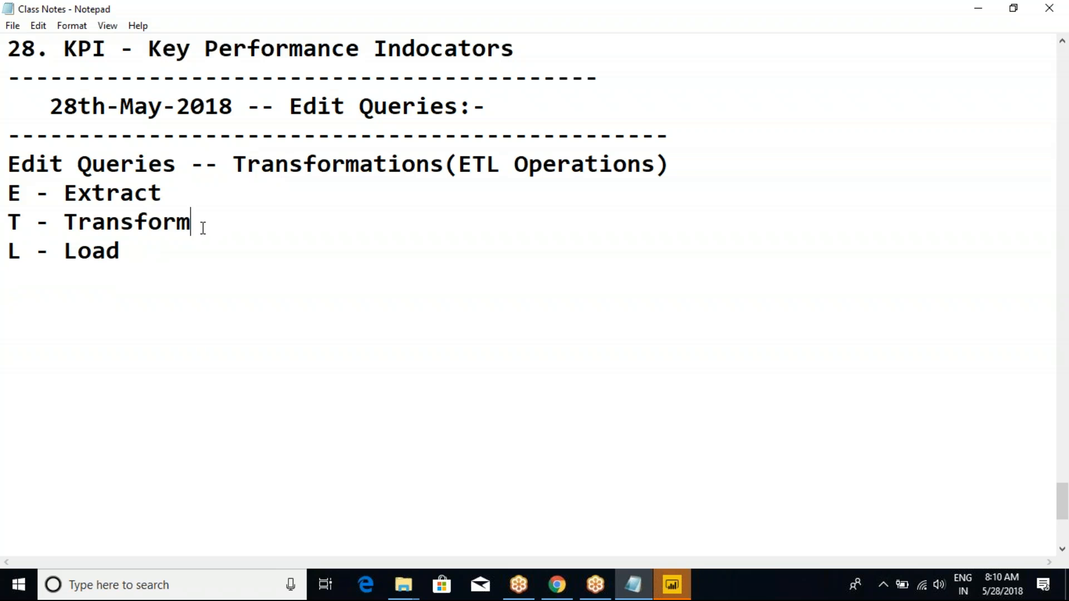
type("ations")
left_click_drag(279, 225, 8, 211)
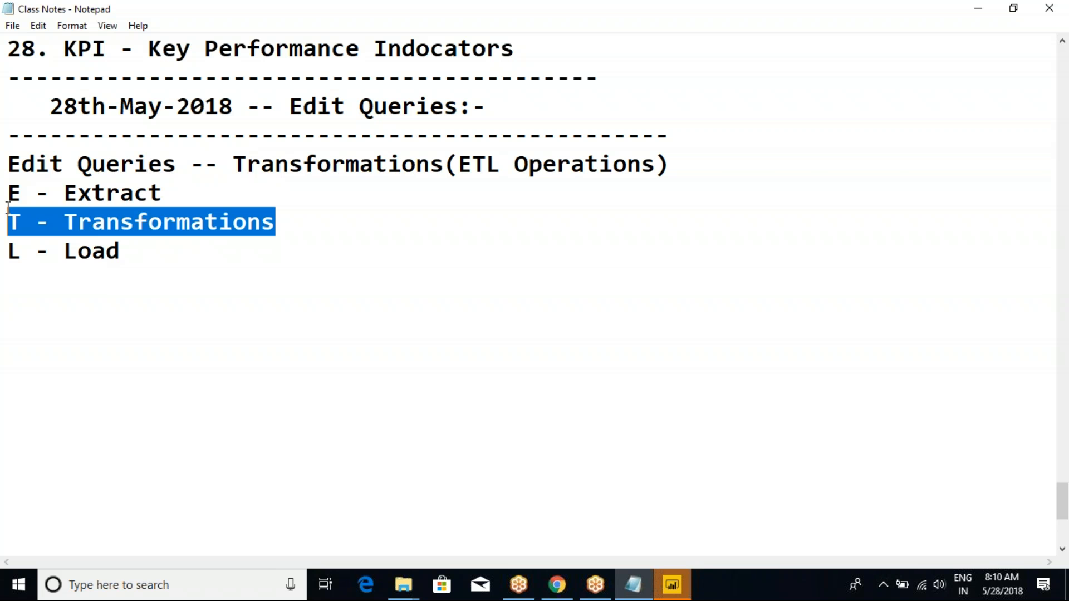
left_click(446, 358)
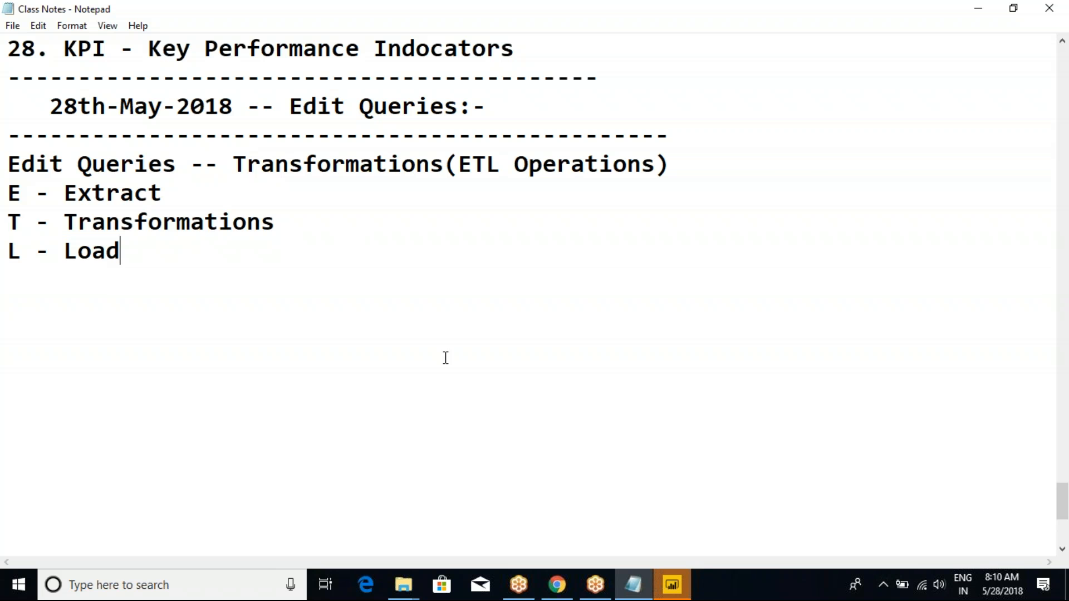
Switch to Power BI Desktop, dismiss its start screen and connect to the SQL Server database with server "." in Import mode
left_click(672, 584)
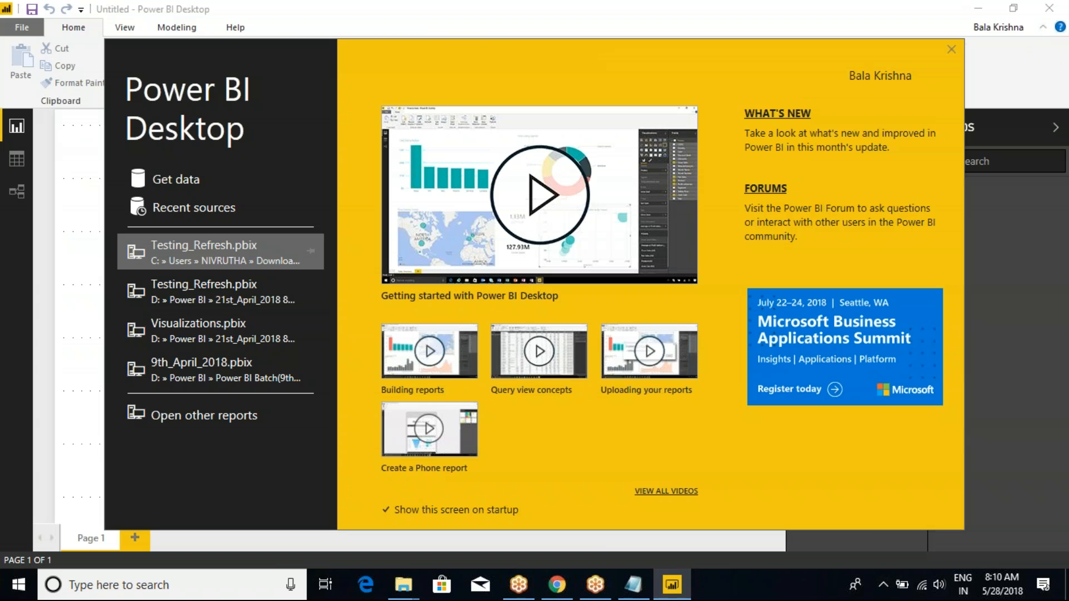
left_click(951, 49)
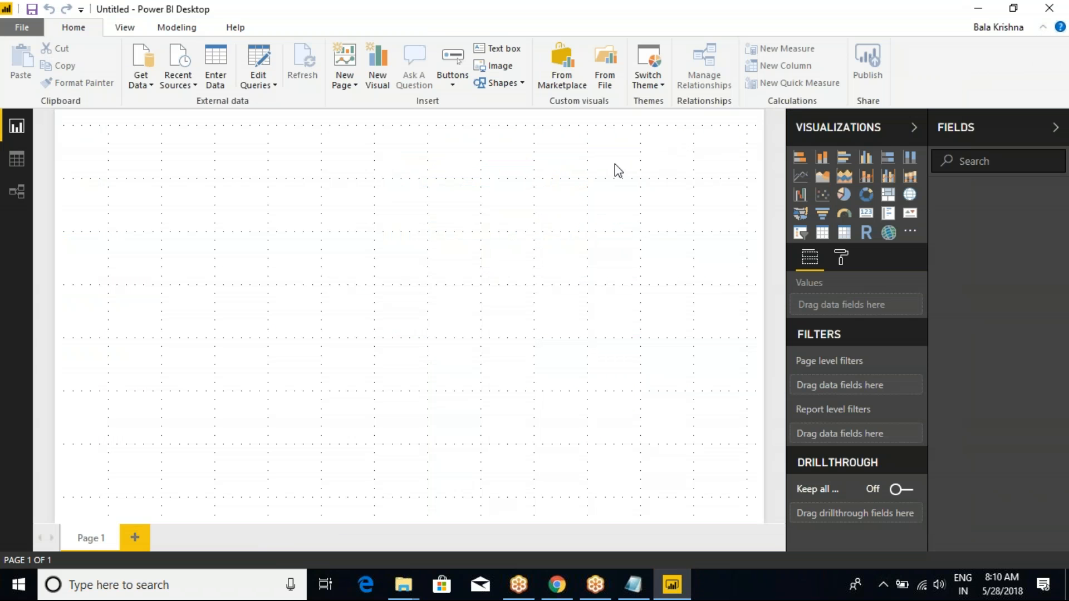
left_click(138, 85)
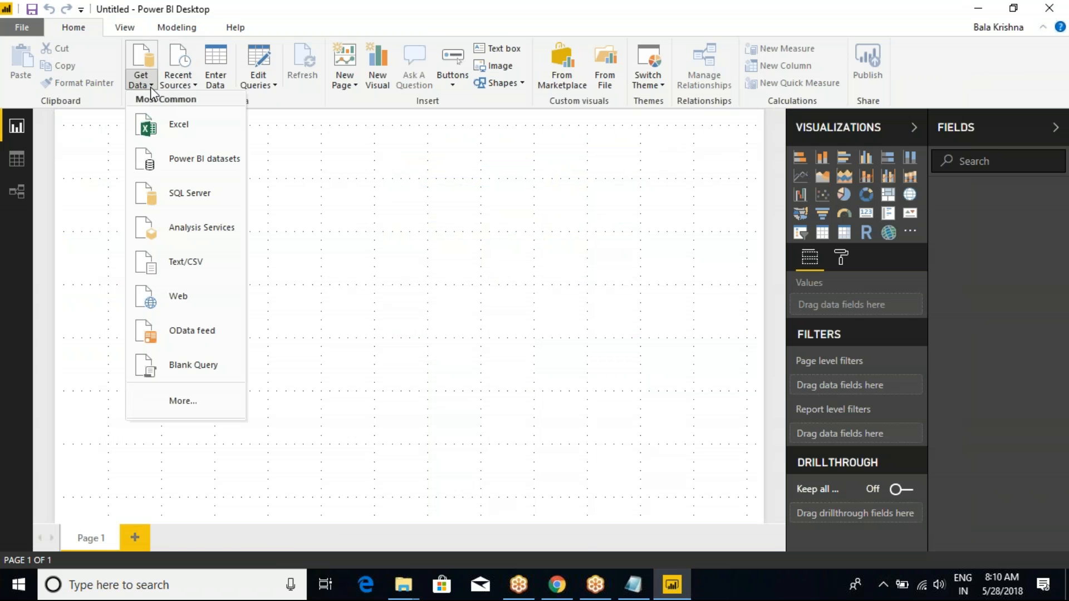
left_click(180, 196)
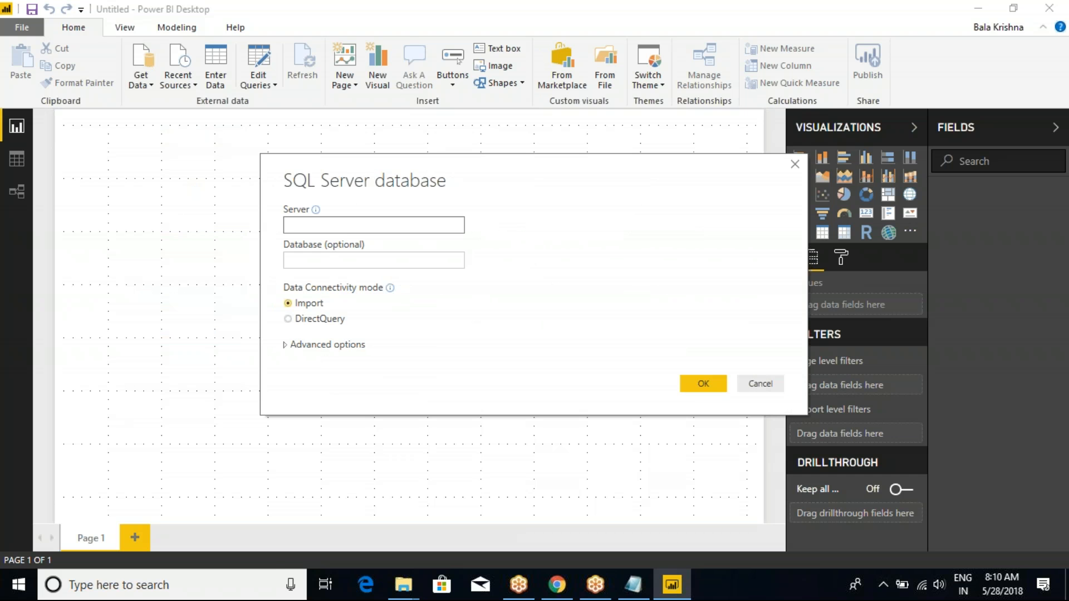
type(".")
left_click(694, 388)
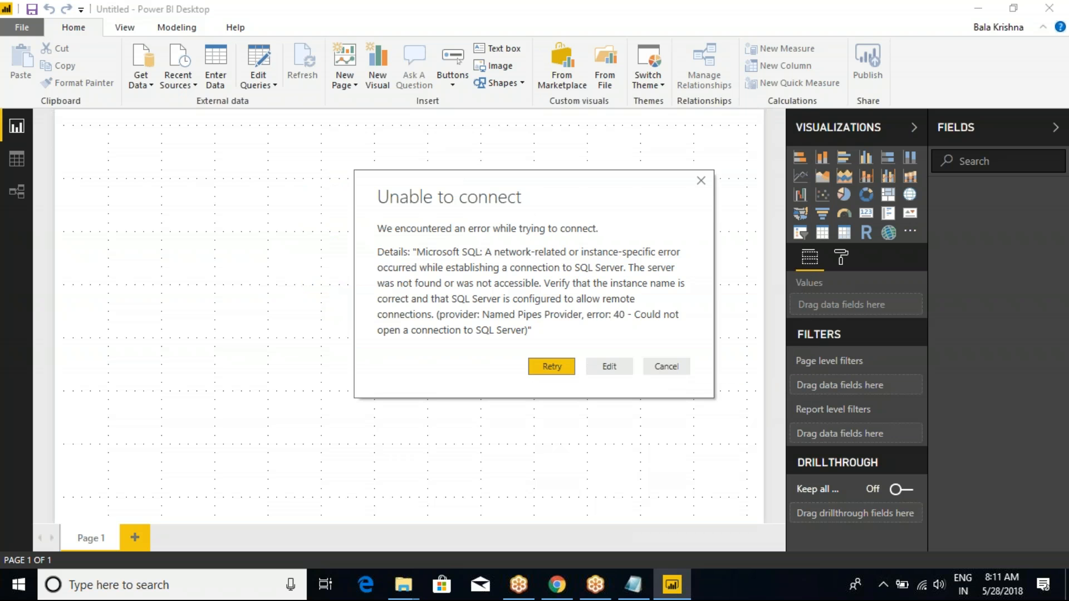
Retry the SQL Server connection and read the connection error details
left_click(550, 367)
left_click_drag(417, 253, 583, 328)
left_click(583, 327)
Open the Windows Services console
key("super+r")
type("ser")
key("Down")
key("Return")
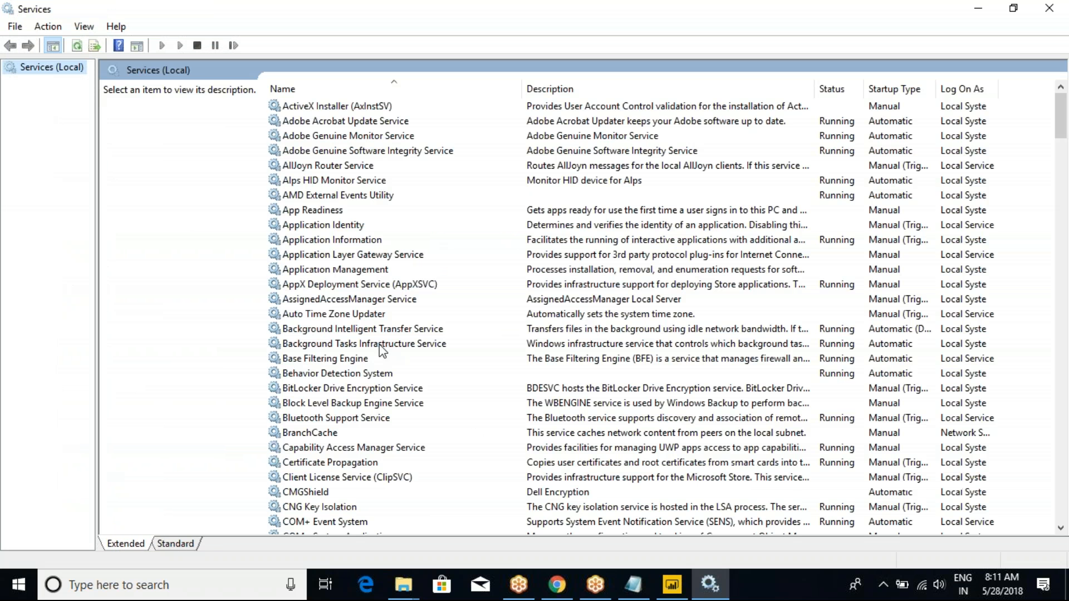
Find the SQL Server (MSSQLSERVER) service and start it
left_click(319, 300)
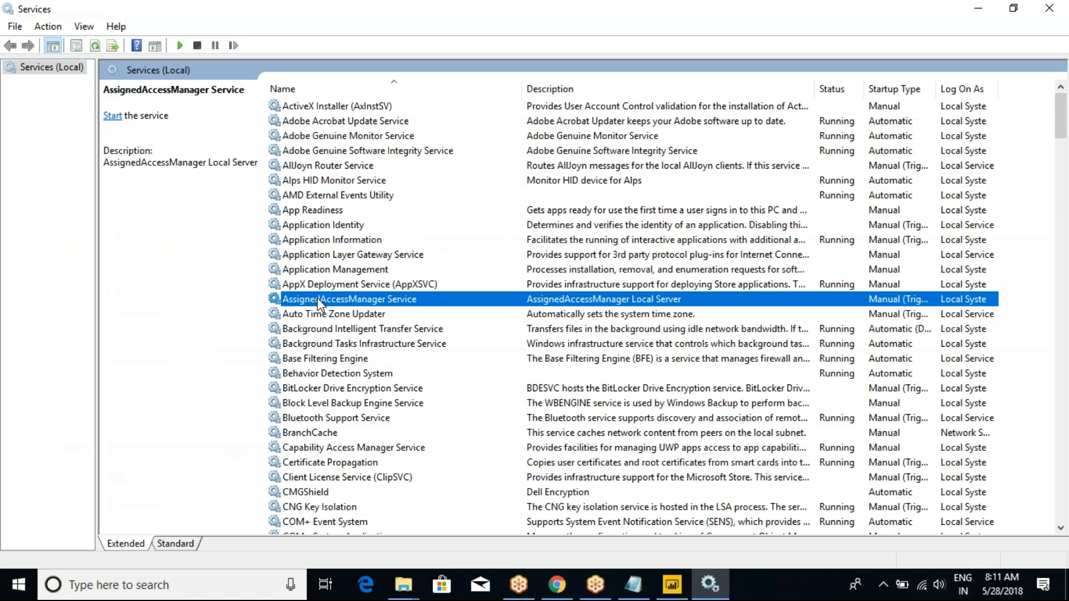
type("sql")
left_click(360, 388)
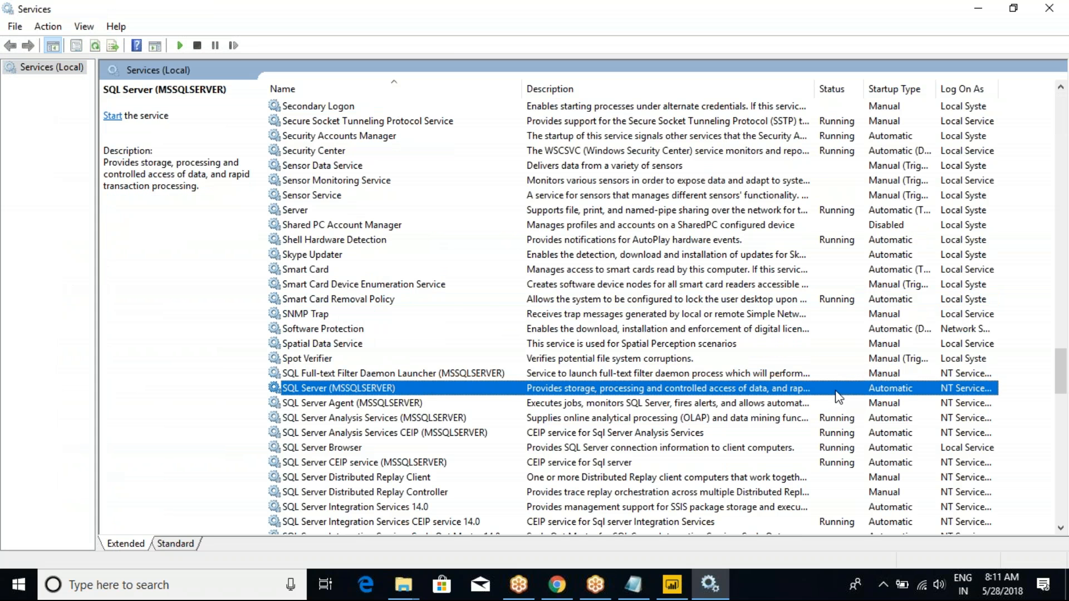
right_click(329, 392)
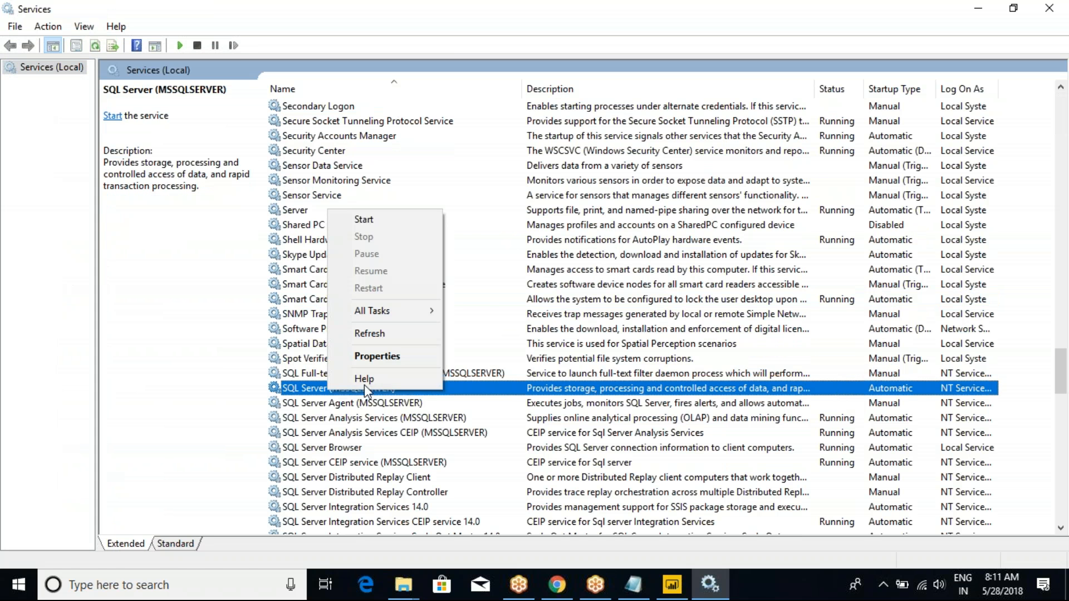
left_click(369, 222)
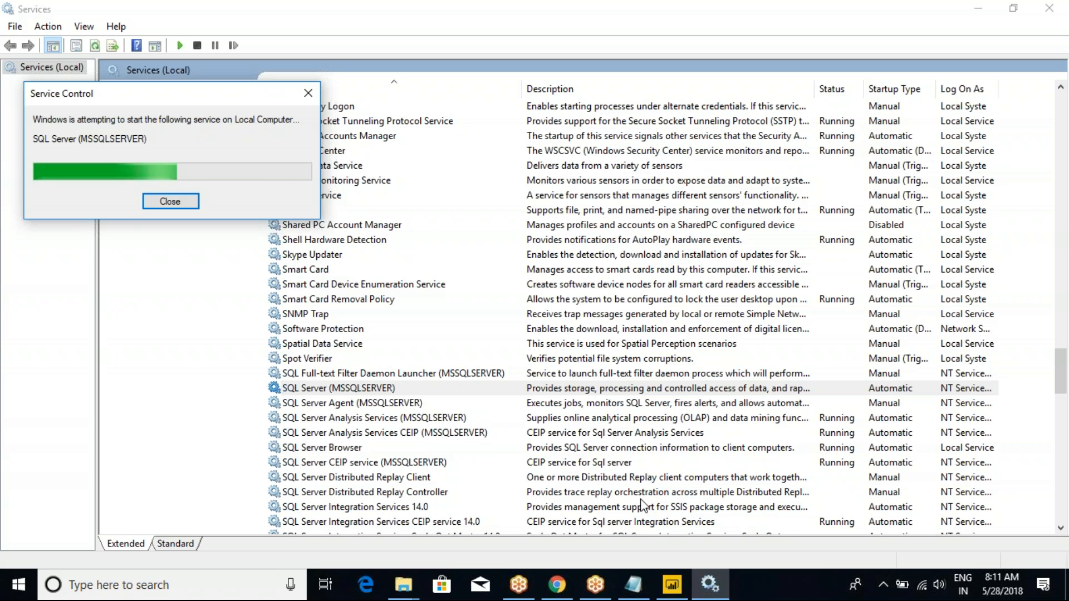
Return to Power BI Desktop, retry the connection and open the DimEmployee table from AdventureWorksDW2017 for editing in Power Query Editor
left_click(671, 584)
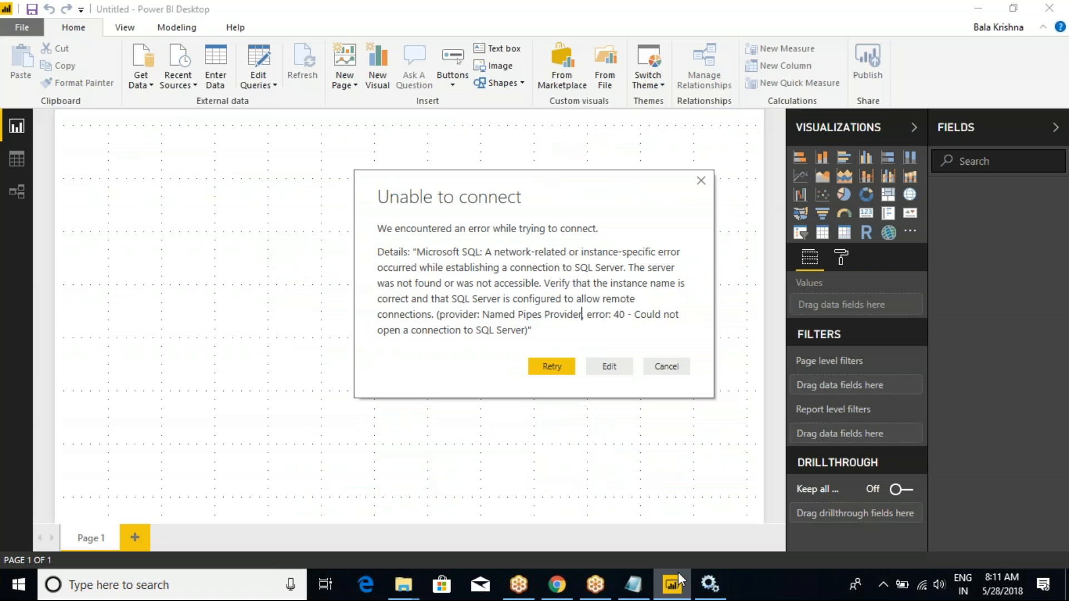
left_click(553, 370)
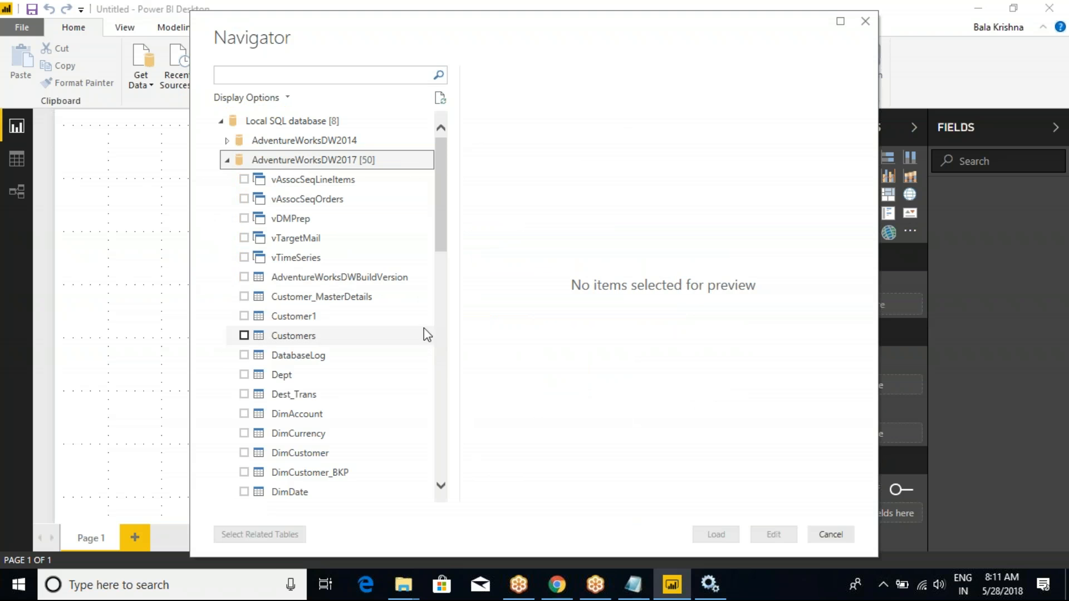
scroll(325, 354, "down", 2)
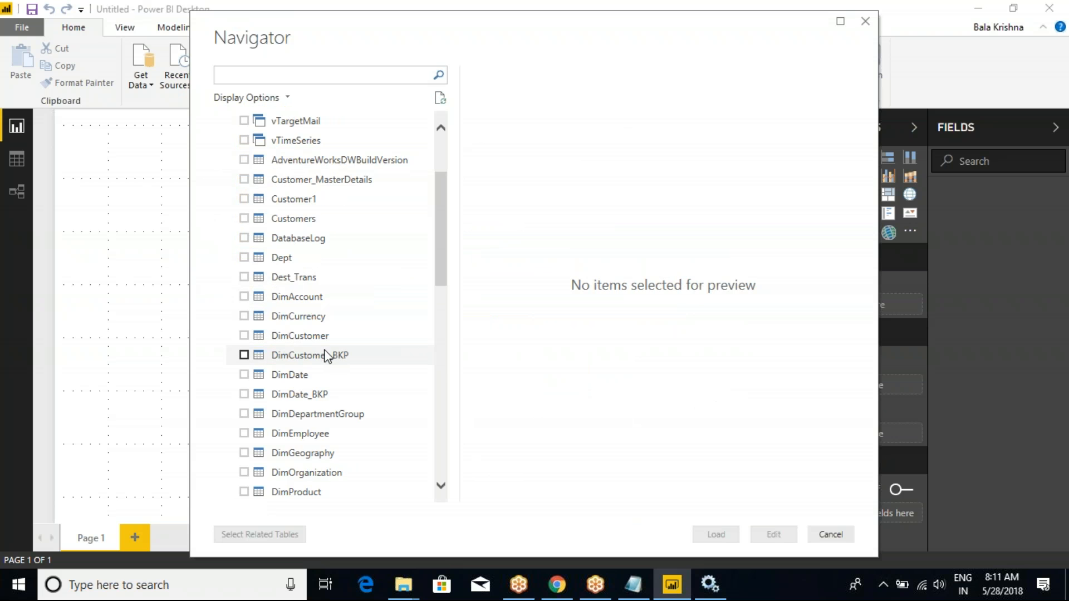
scroll(322, 352, "down", 3)
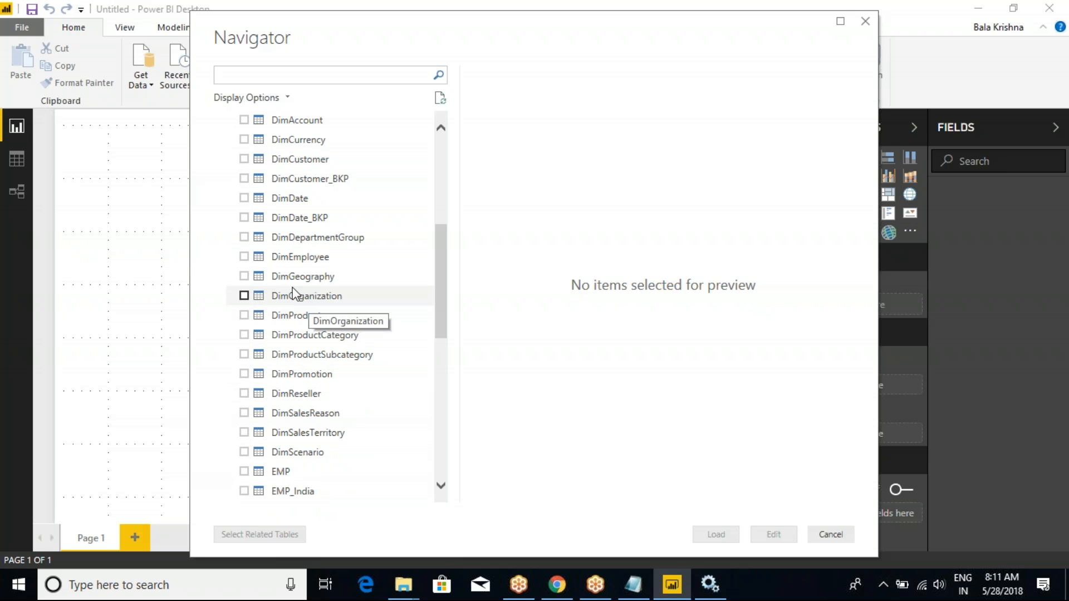
left_click(244, 256)
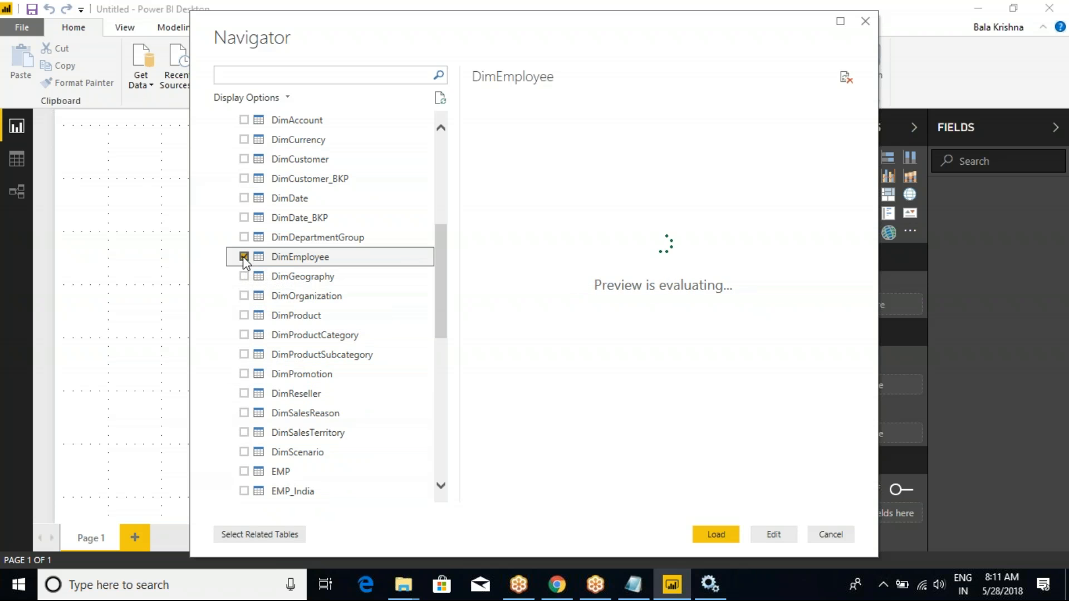
left_click(718, 533)
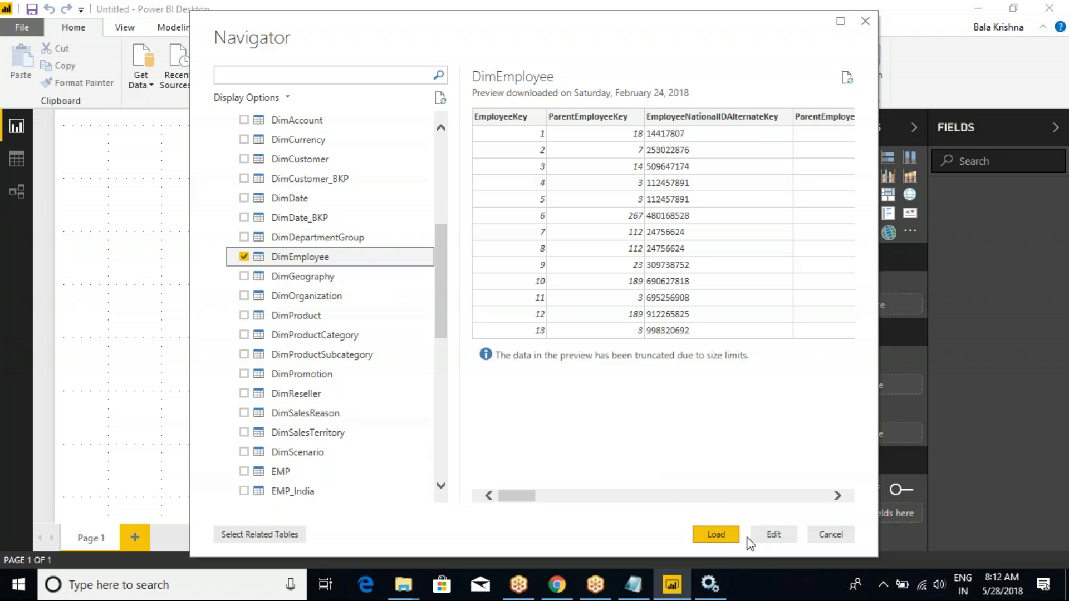
left_click(774, 536)
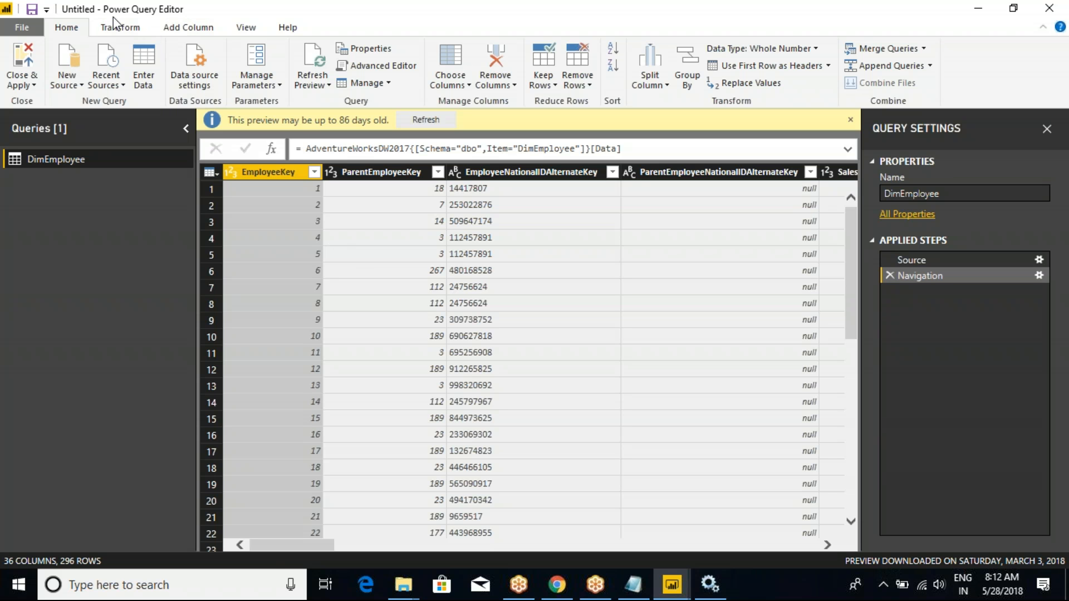
Look over the Power Query Editor window and the columns of the DimEmployee preview
key("ctrl+2")
left_click_drag(70, 2, 205, 21)
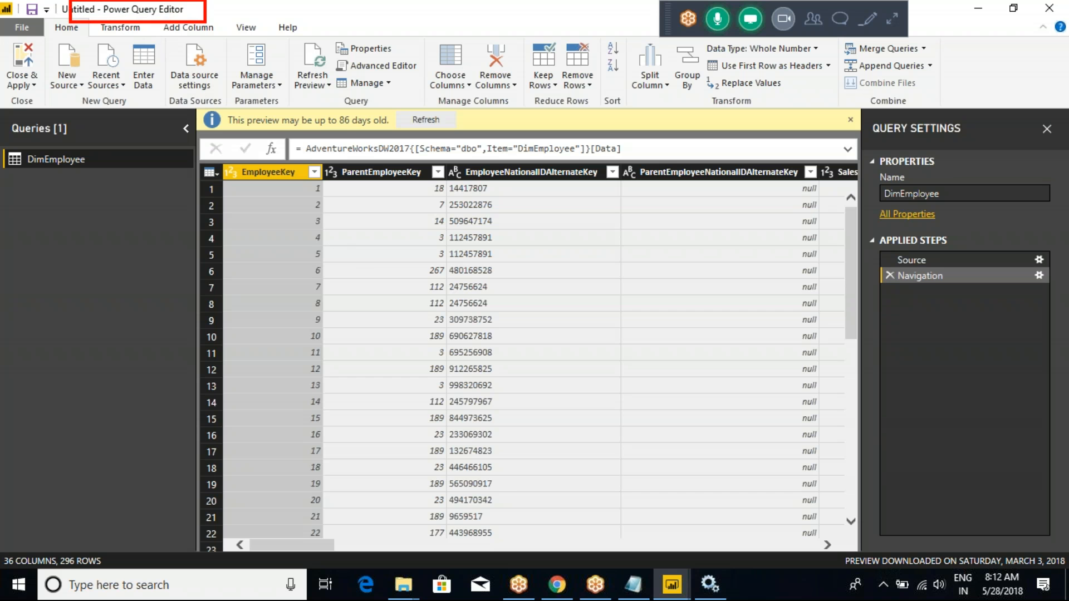
key("Escape")
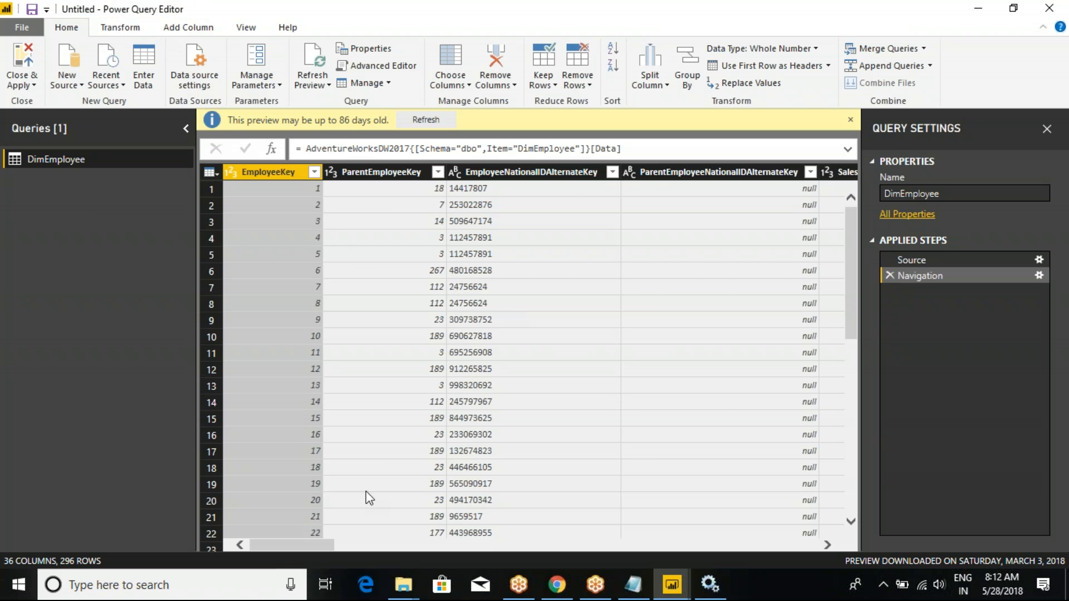
left_click_drag(279, 546, 433, 545)
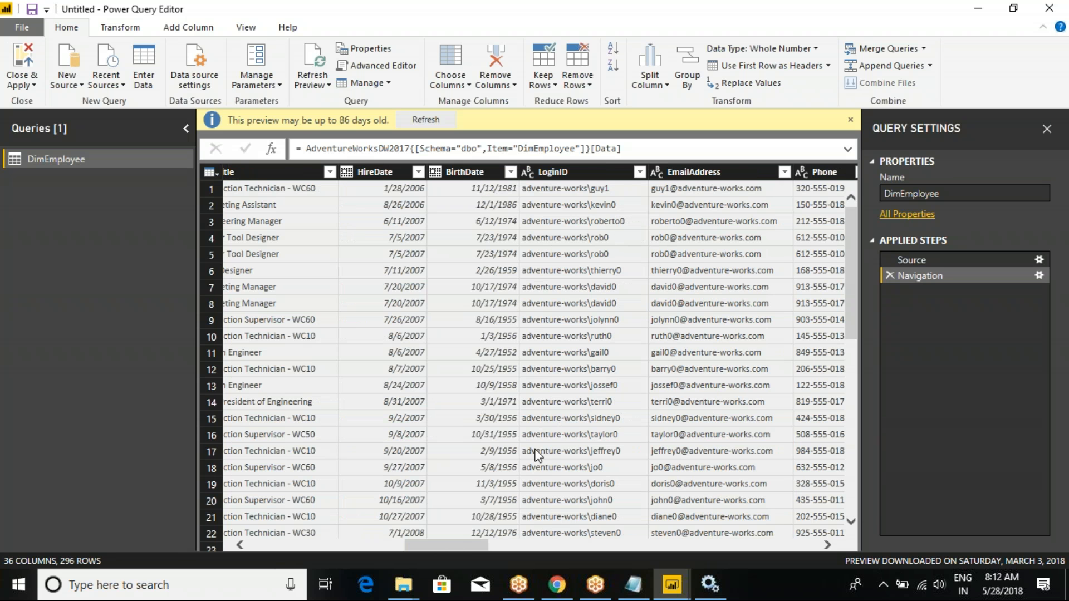
left_click_drag(447, 549, 280, 543)
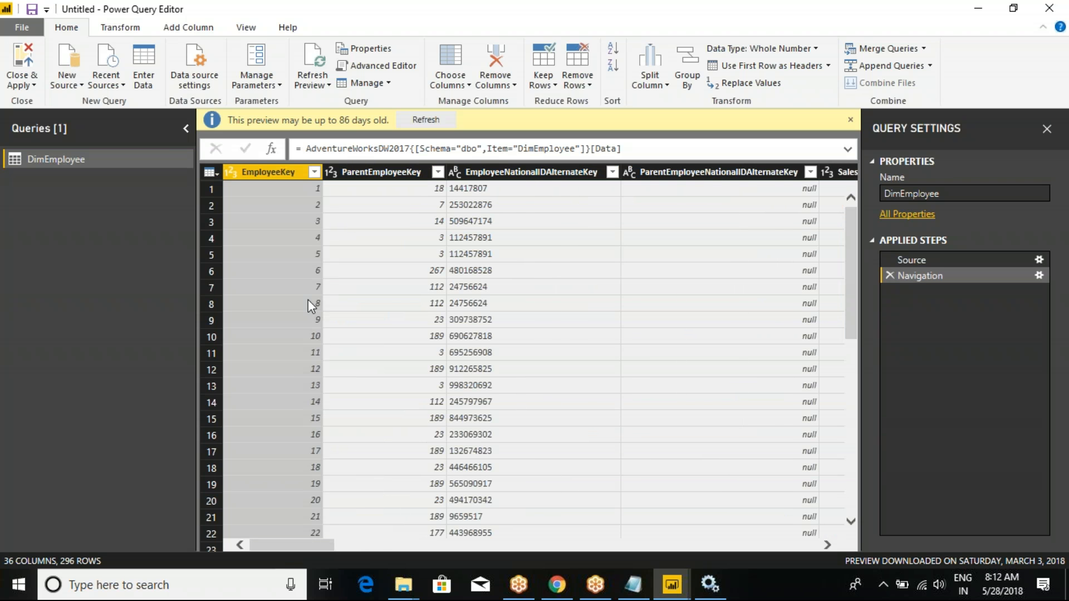
Filter the EmployeeKey column to the values 1, 2, 3, 4 and 5, and close the query editor with the changes applied
left_click(316, 173)
left_click(93, 338)
left_click(93, 354)
left_click(93, 370)
left_click(93, 385)
left_click(93, 401)
left_click(93, 416)
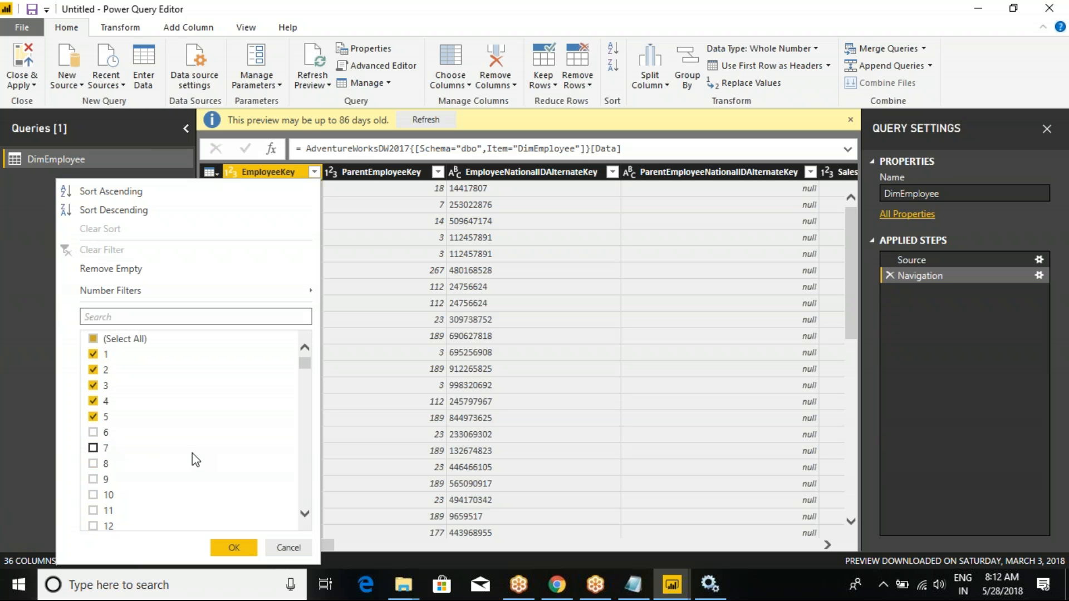
left_click(233, 548)
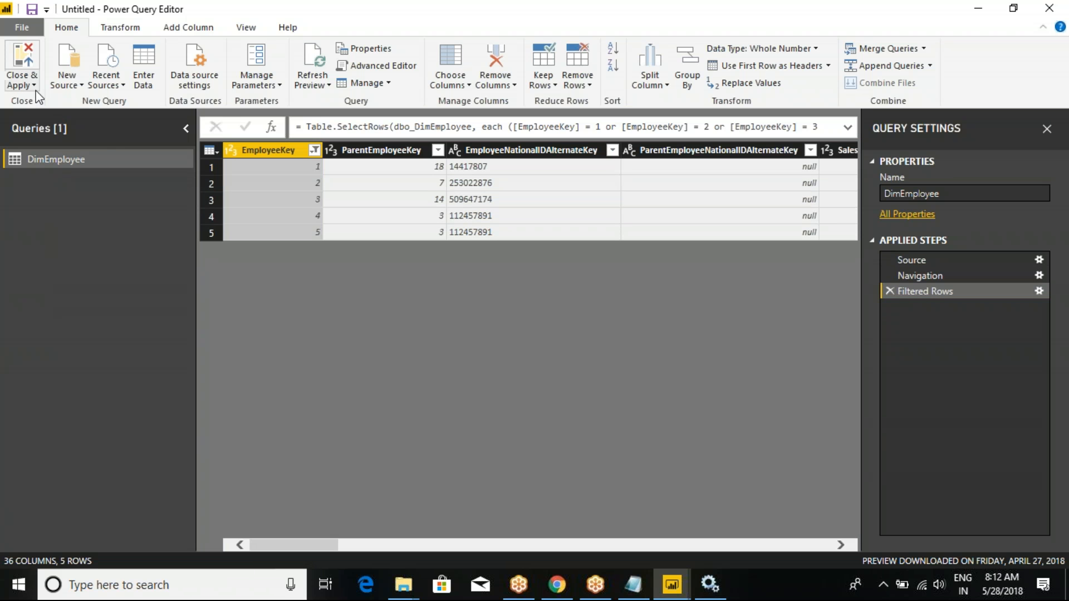
left_click(33, 86)
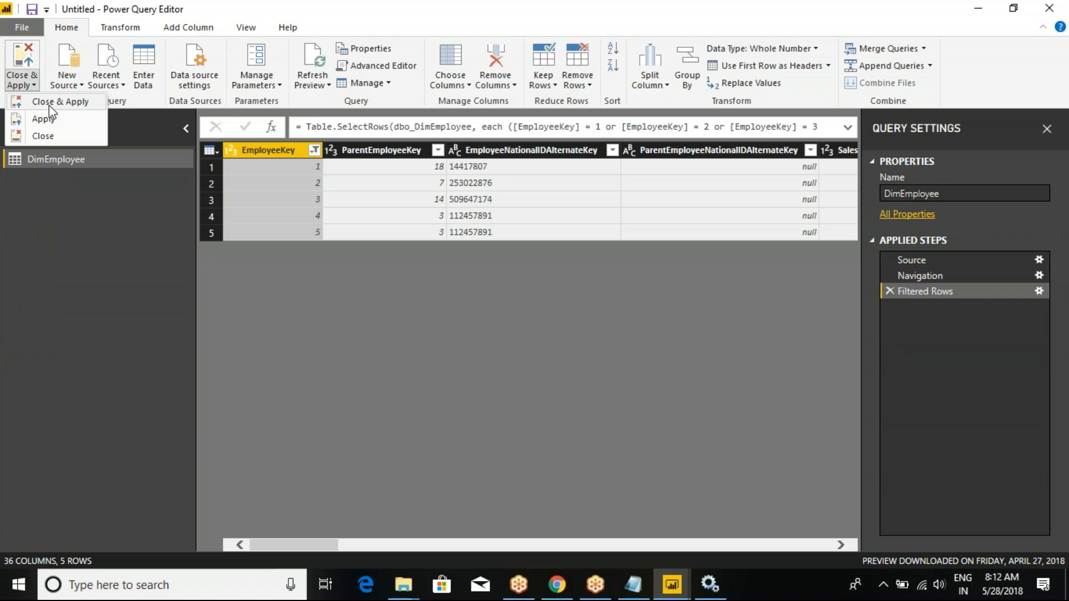
left_click(49, 106)
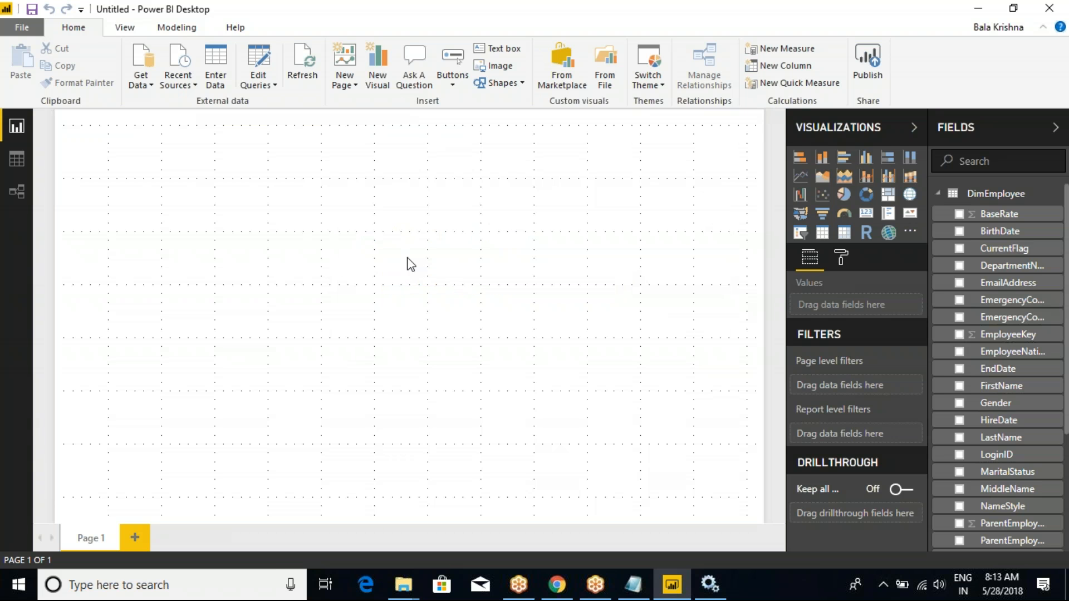
Examine the loaded DimEmployee rows in the data view, with the table's field list collapsed and the EmployeeKey column selected
left_click(19, 159)
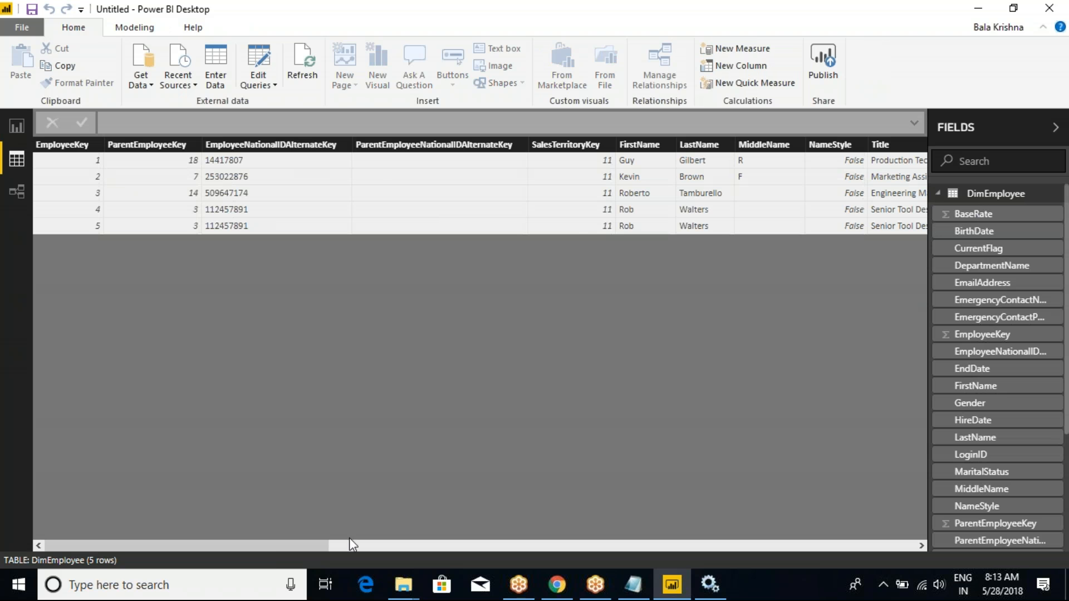
left_click_drag(275, 546, 206, 496)
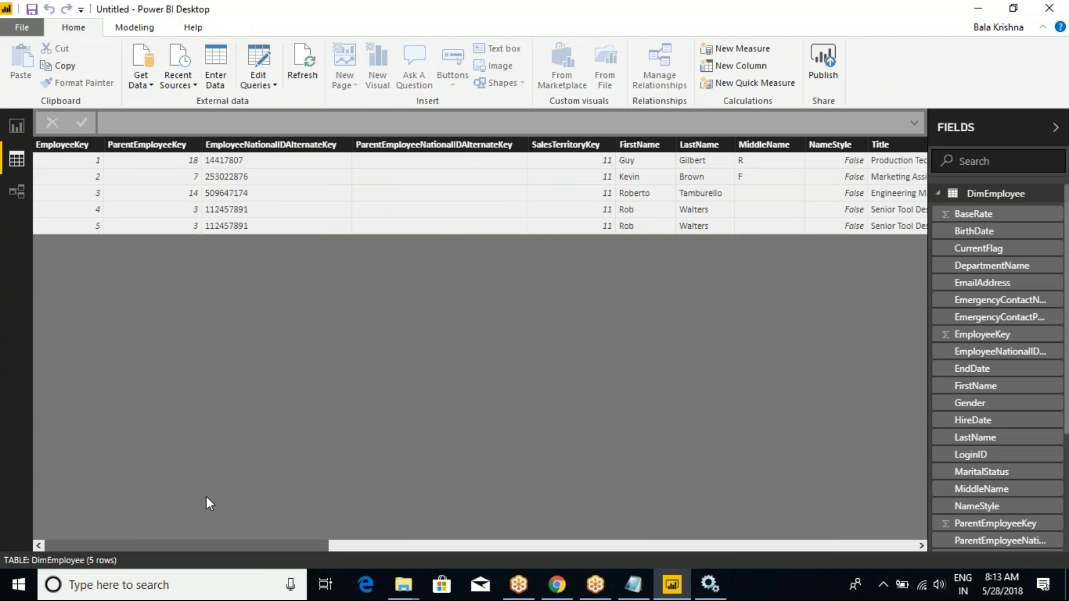
left_click(938, 193)
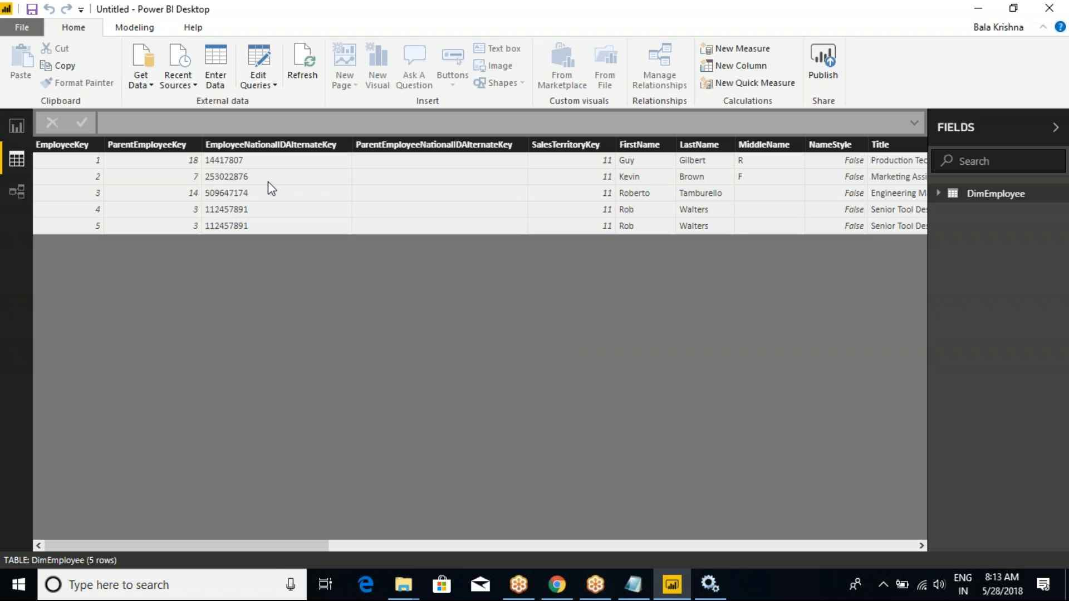
left_click(77, 159)
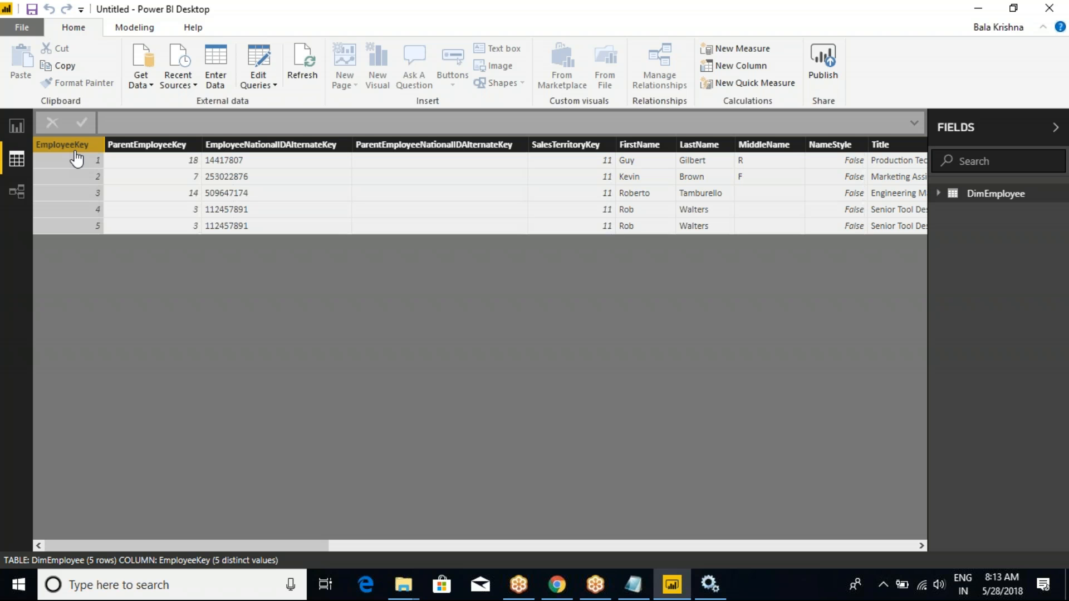
Start saving the report and browse to the folder Power BI New Batch(9th_May2018) inside Power BI on drive D
left_click(33, 11)
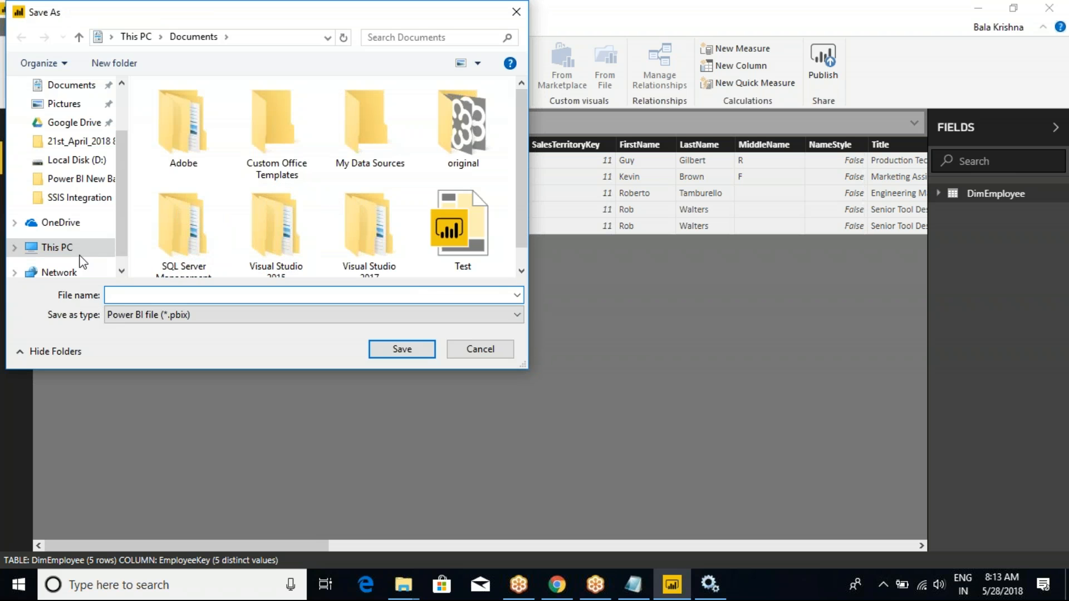
left_click(70, 250)
scroll(241, 254, "down", 5)
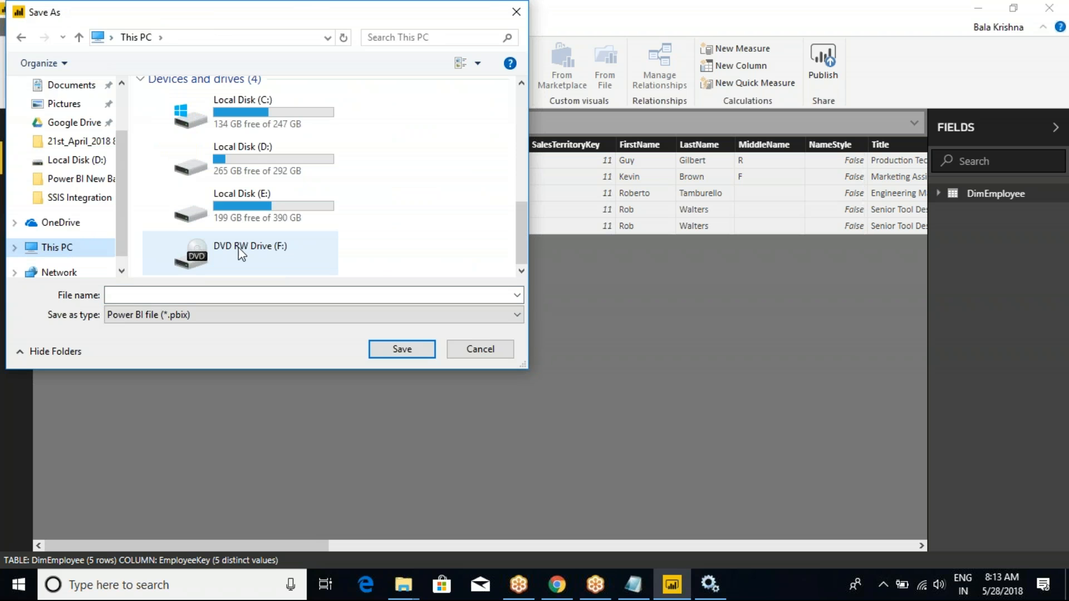
double_click(255, 161)
left_click(190, 205)
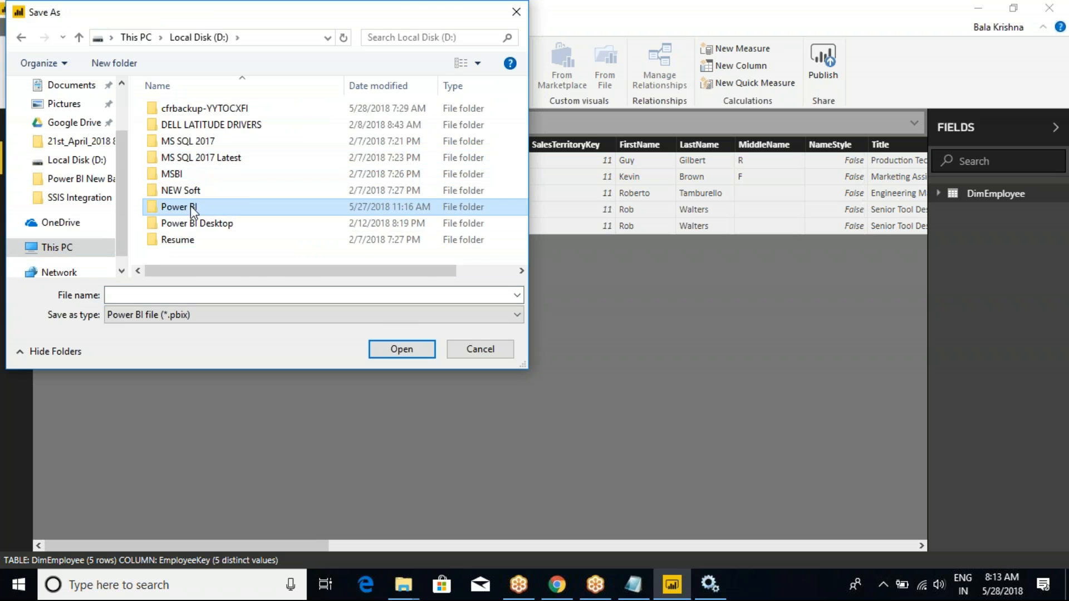
double_click(190, 206)
left_click(185, 149)
scroll(241, 218, "down", 1)
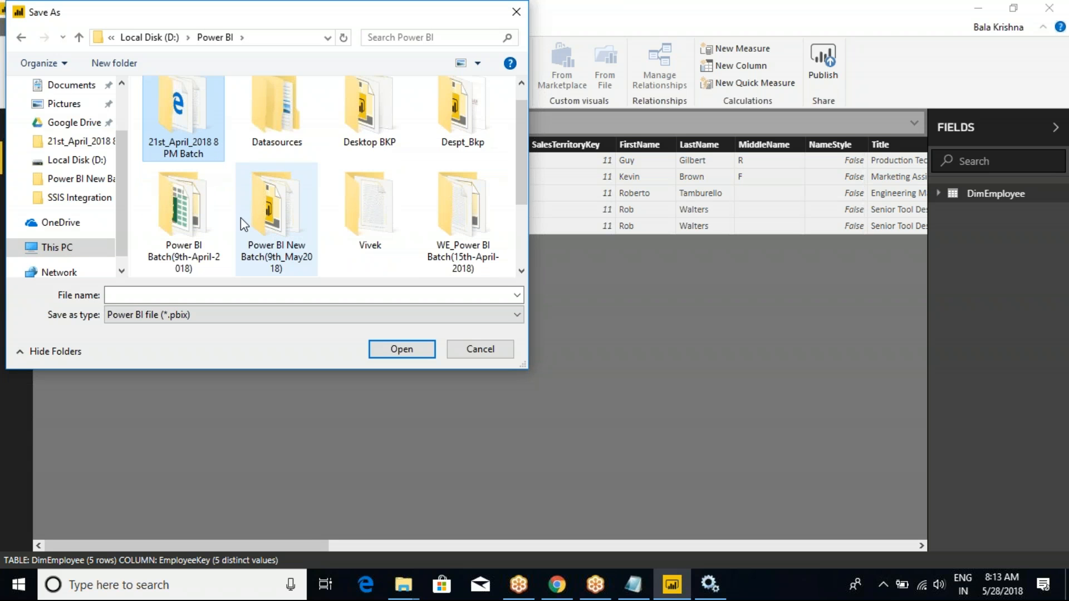
double_click(283, 235)
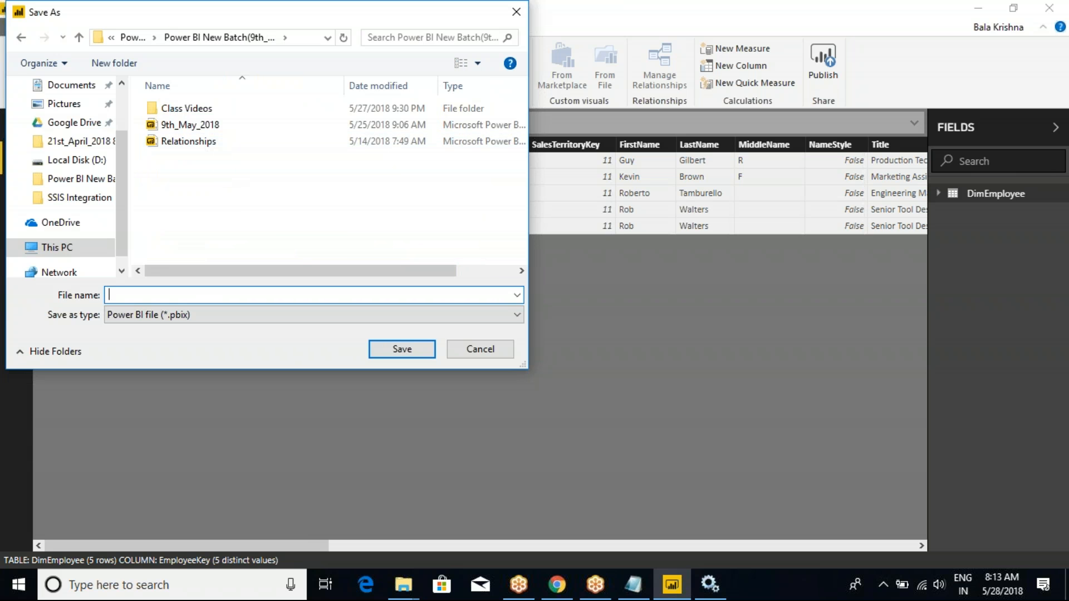
Save the report as Edit Queries - 9th_May_2018, building the name from the existing 9th_May_2018 file
left_click(200, 126)
double_click(199, 291)
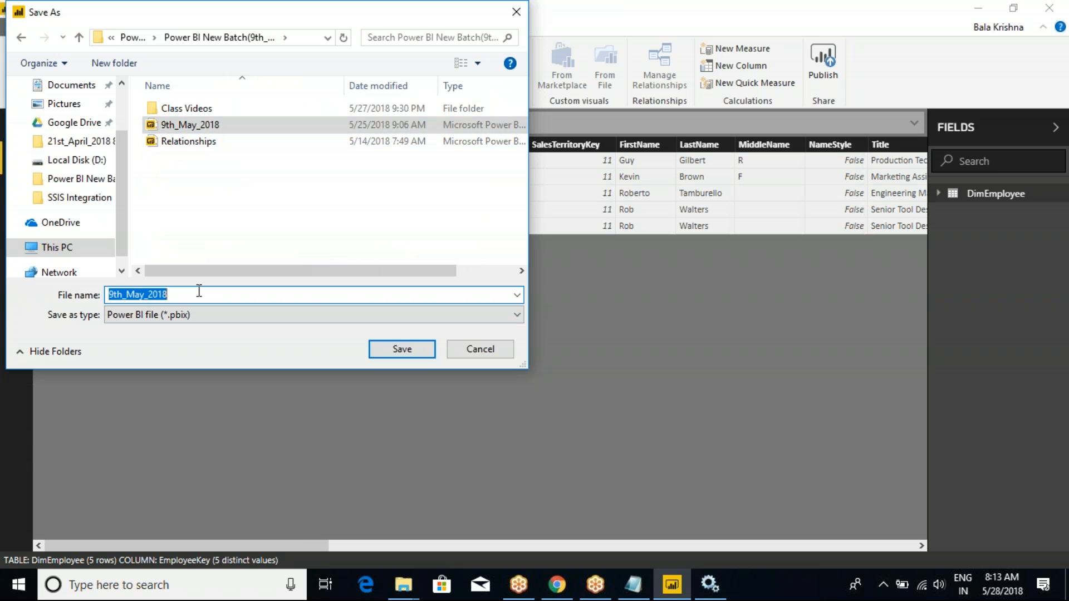
left_click(199, 291)
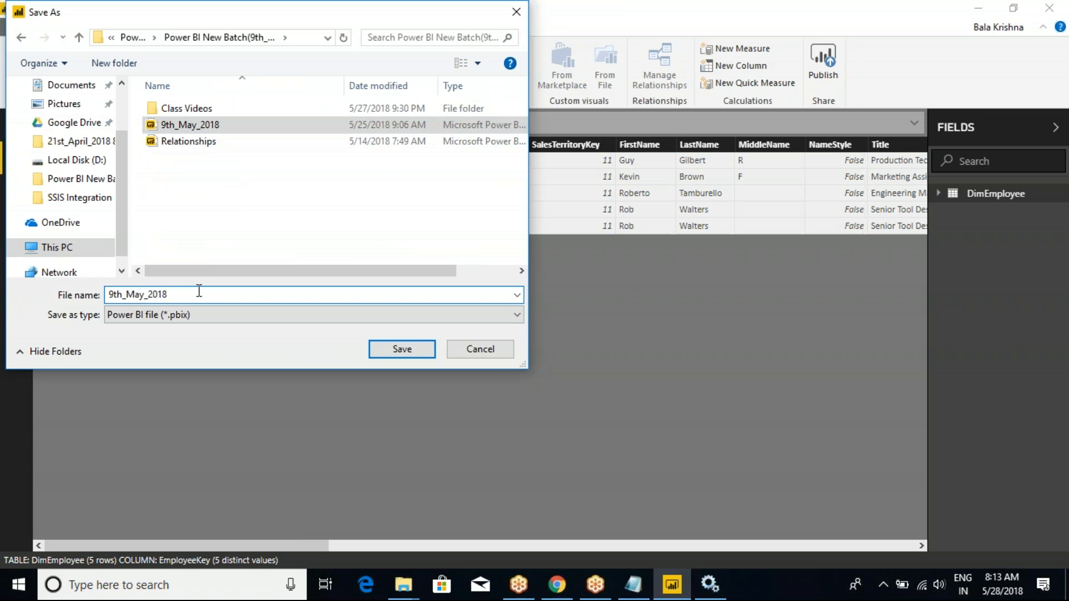
key("Home")
type("Edit Queriesb")
key("BackSpace")
key("BackSpace")
type("-")
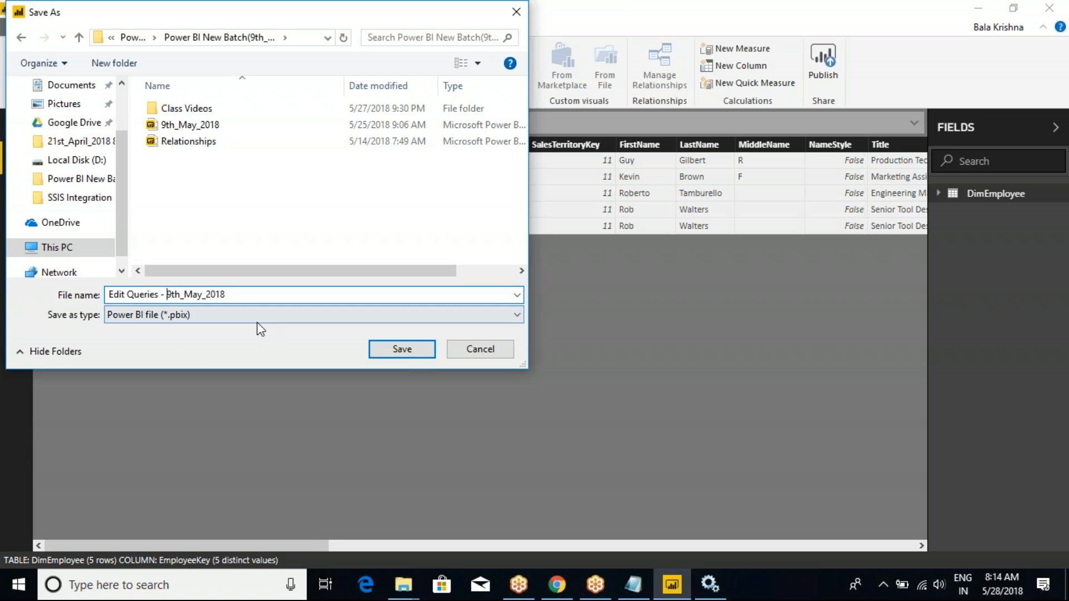
left_click(402, 350)
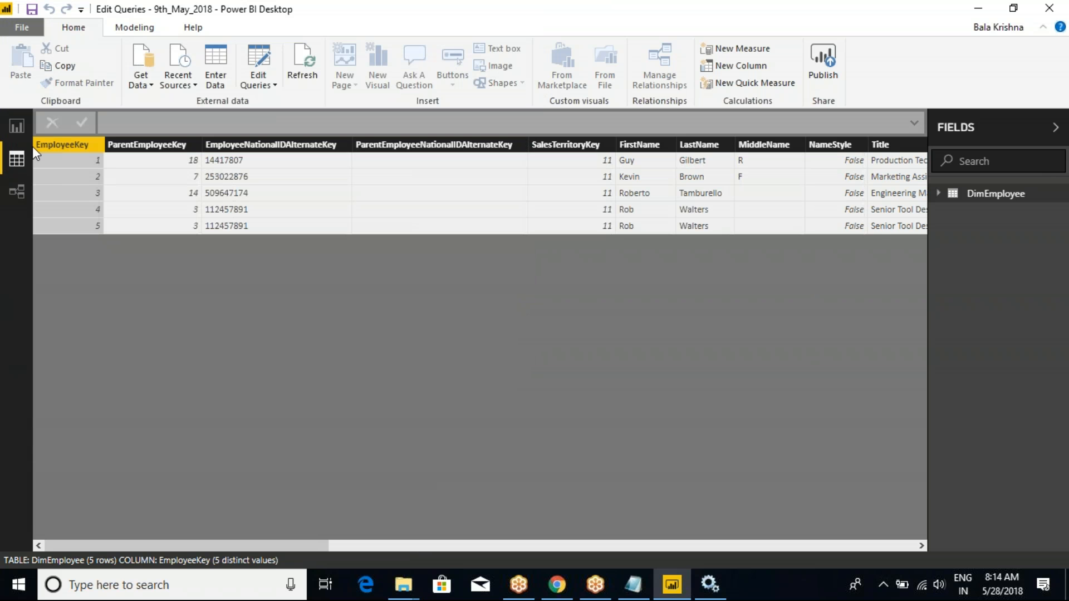
Look at the report view, return to the data view and check the ParentEmployeeKey and EmployeeKey columns of DimEmployee
left_click(15, 128)
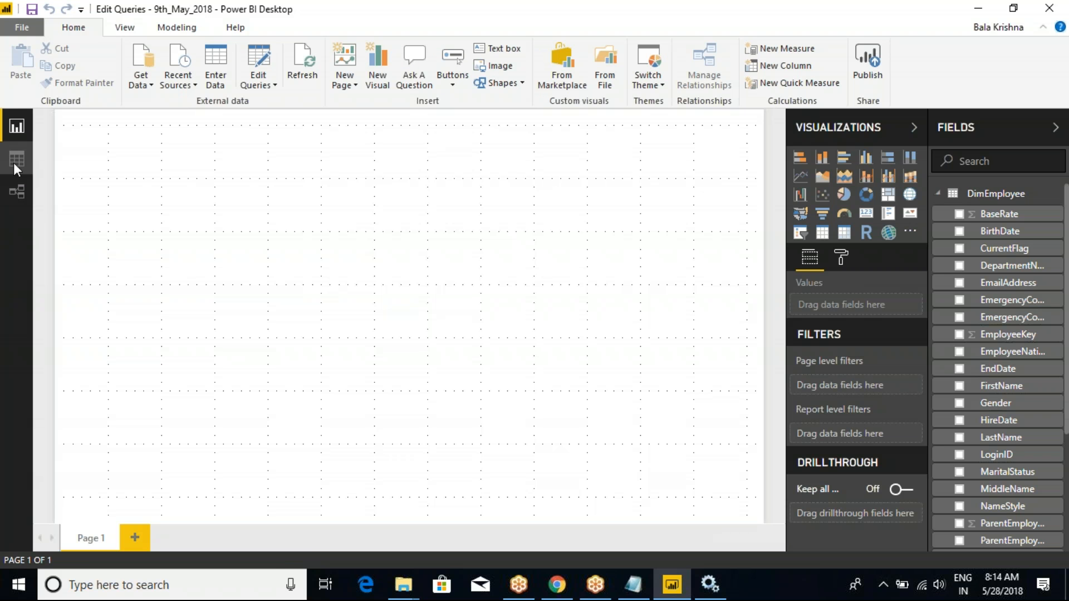
left_click(15, 162)
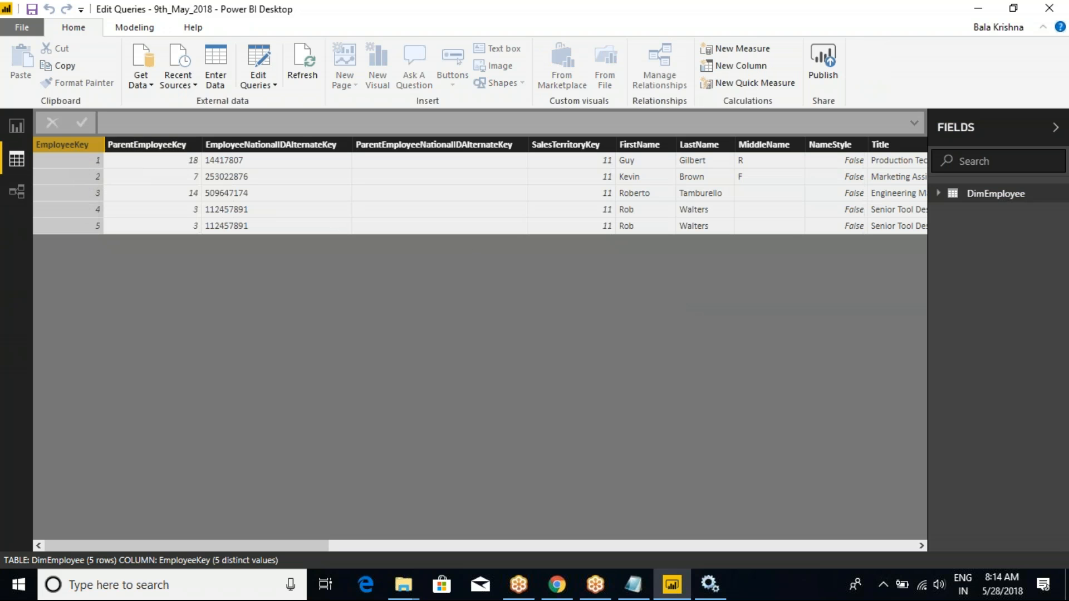
left_click(148, 146)
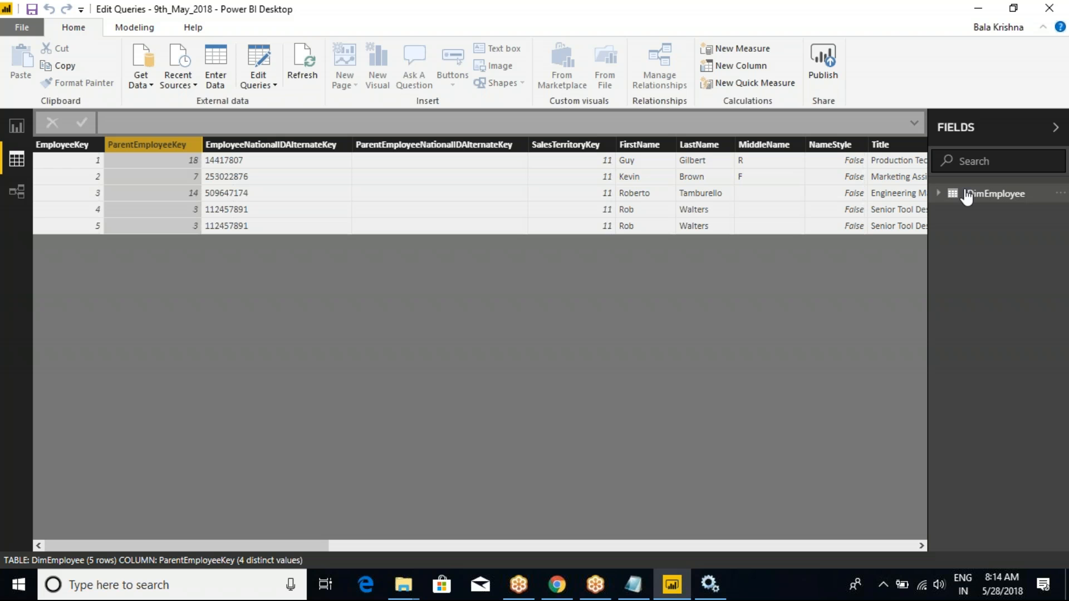
left_click(78, 146)
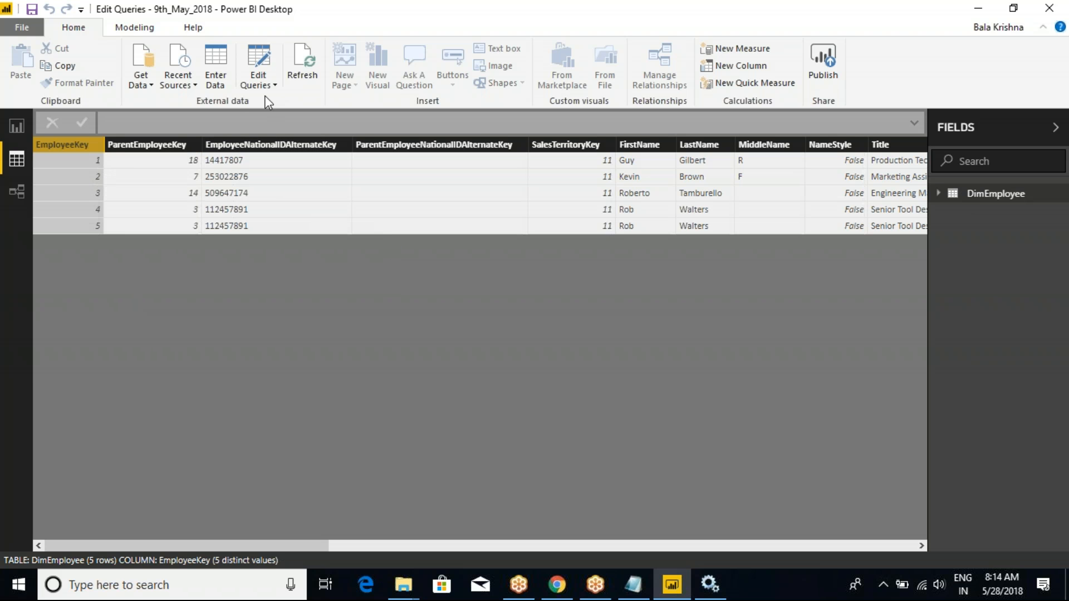
left_click(146, 83)
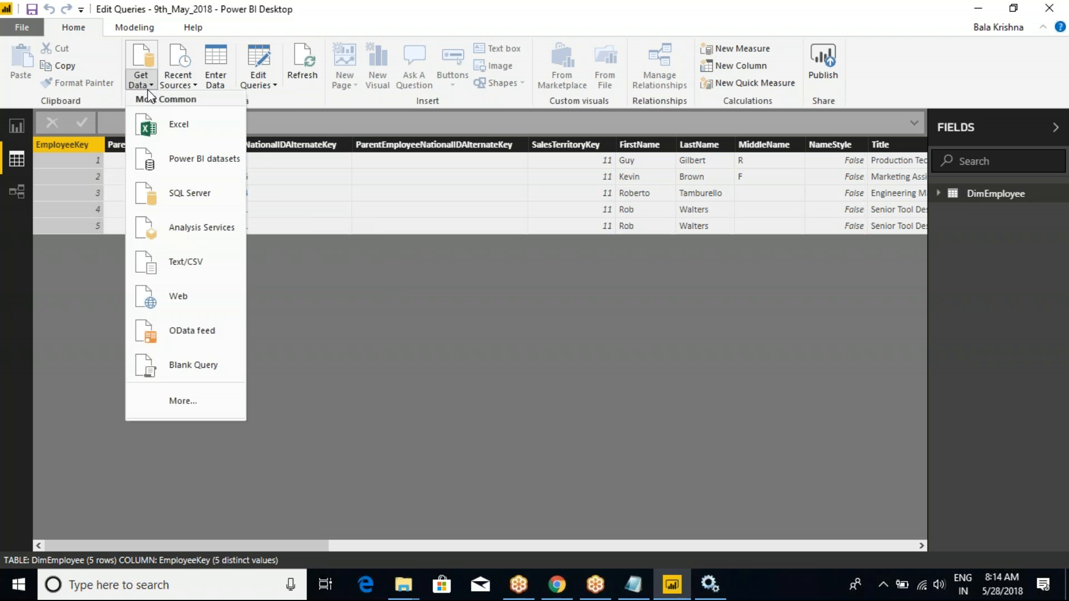
left_click(187, 202)
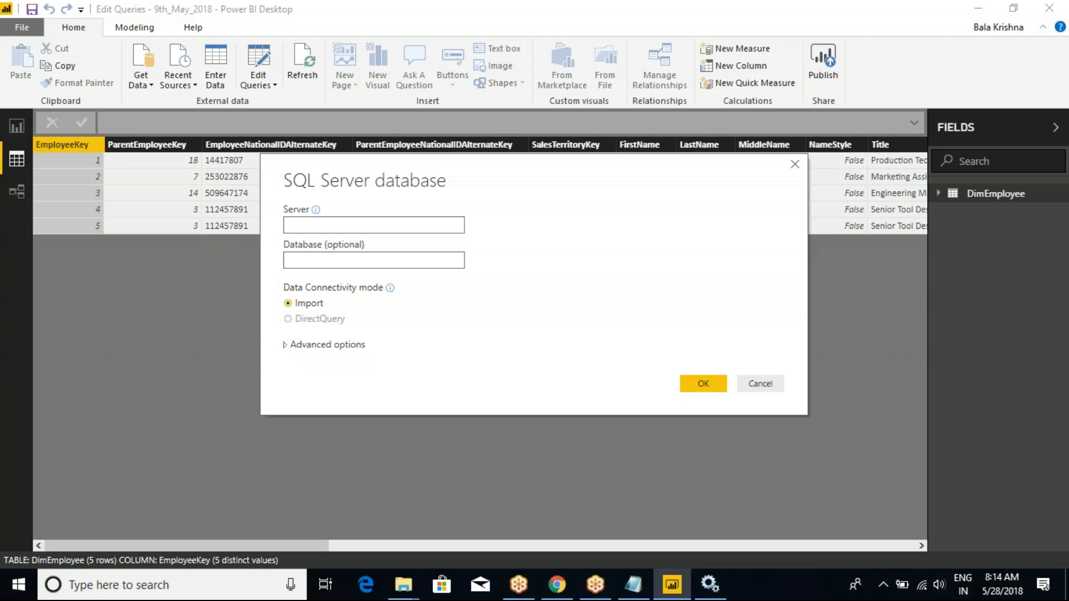
left_click(756, 385)
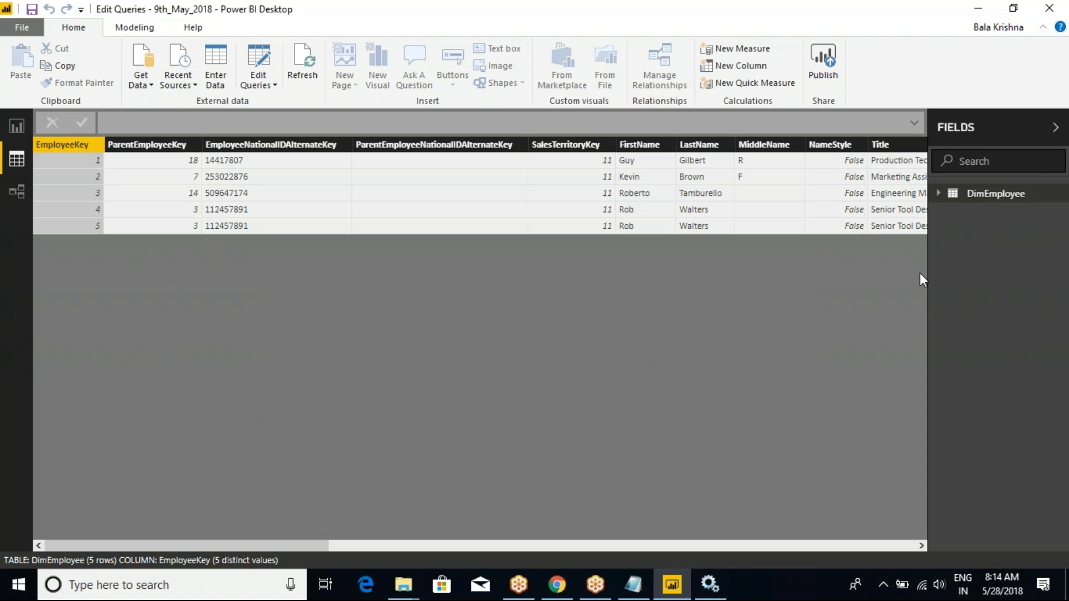
Open the query editor for DimEmployee and examine the Filtered Rows entry in its applied steps
left_click(273, 84)
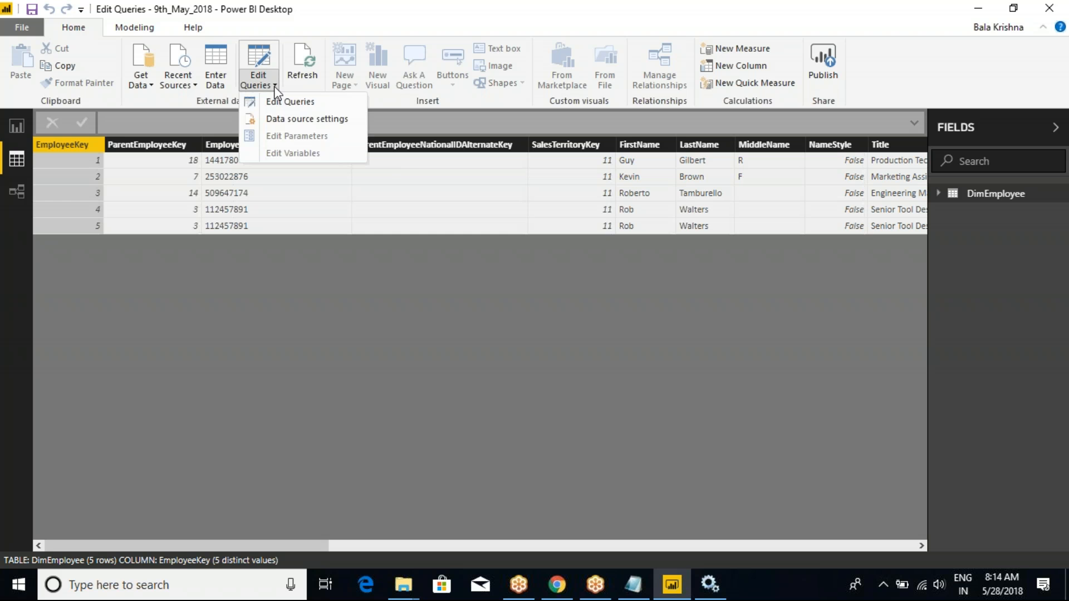
left_click(290, 104)
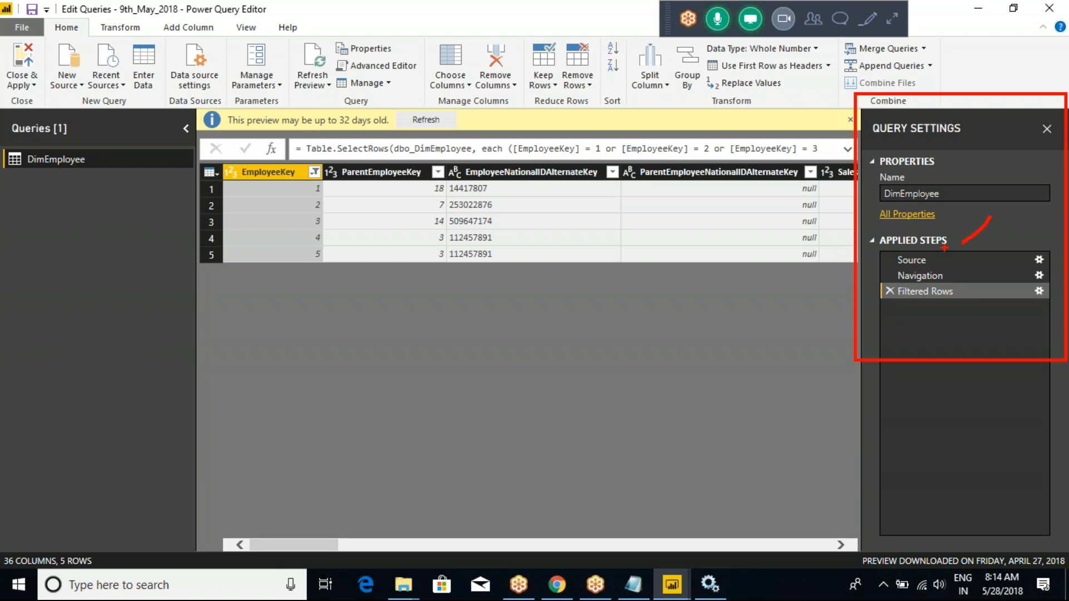
mouse_move(888, 282)
left_mouse_down()
mouse_move(979, 296)
mouse_move(877, 314)
left_mouse_up()
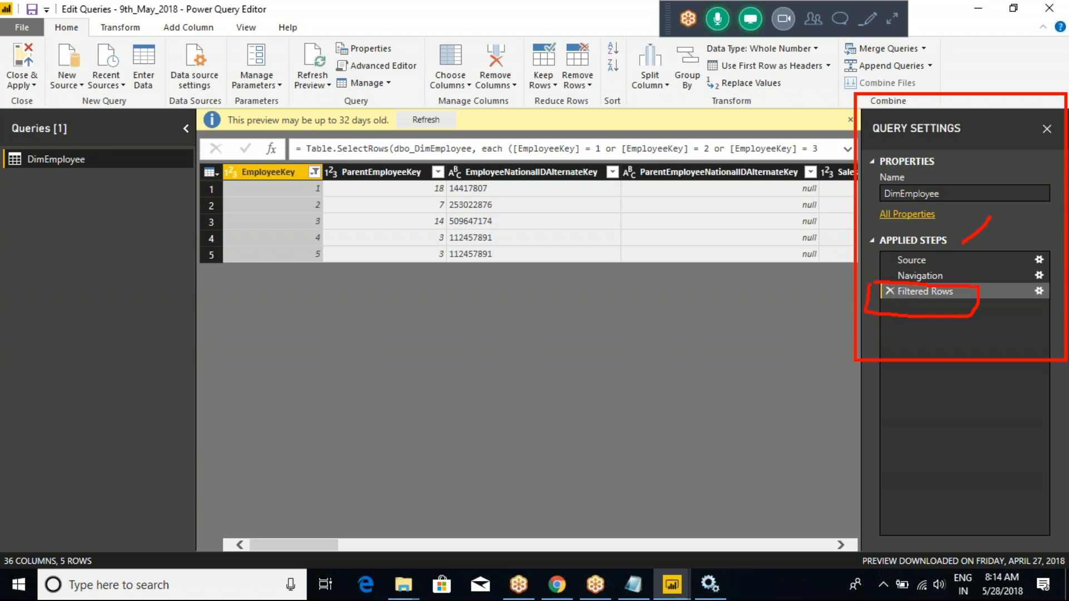
key("Escape")
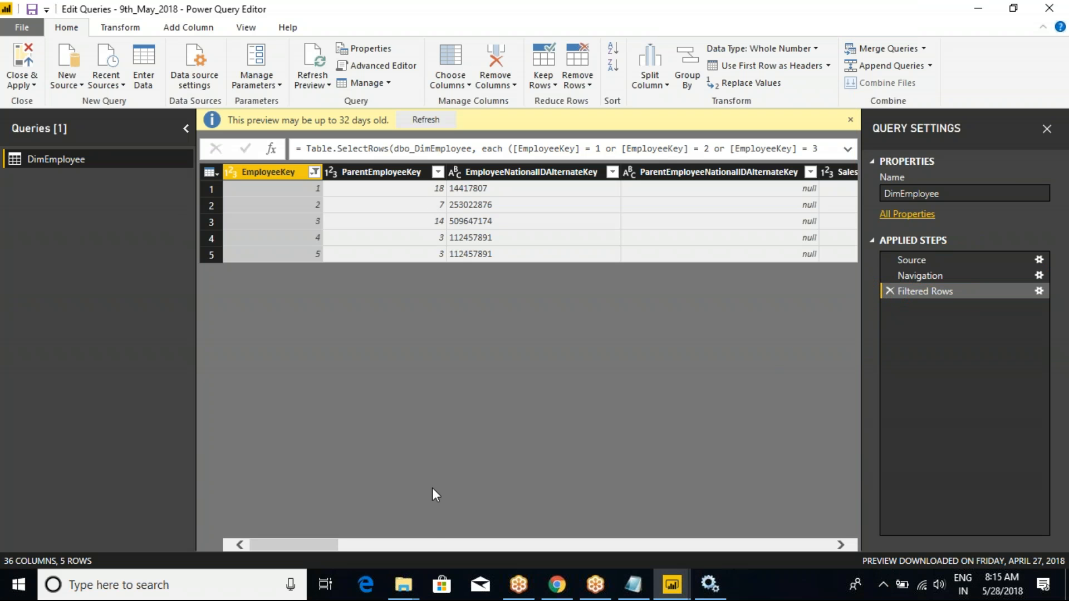
Filter the ParentEmployeeKey column to the value 3 only
left_click(437, 172)
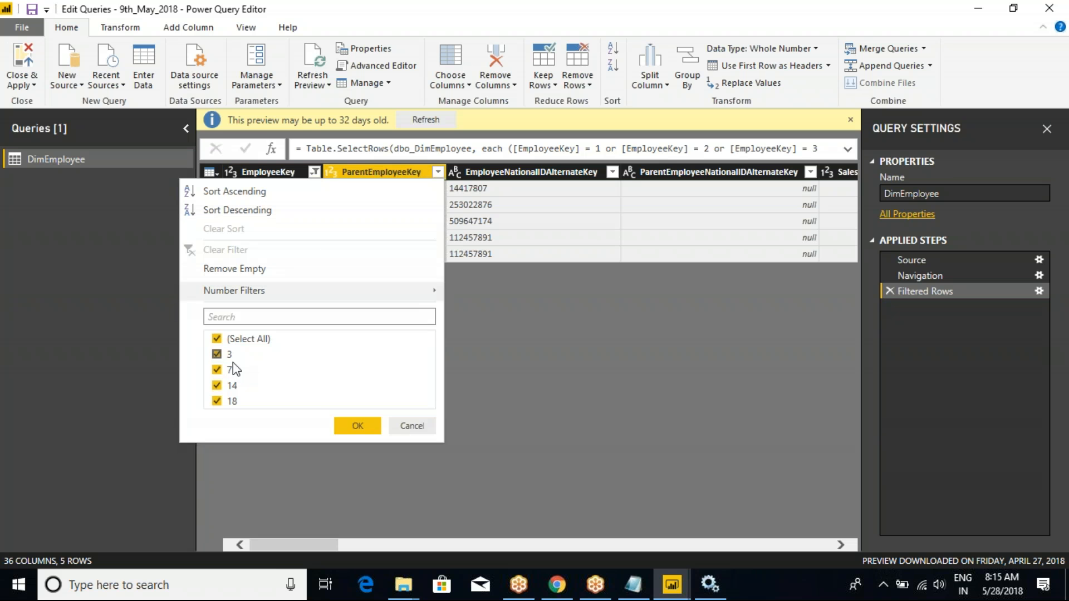
left_click(217, 339)
left_click(216, 354)
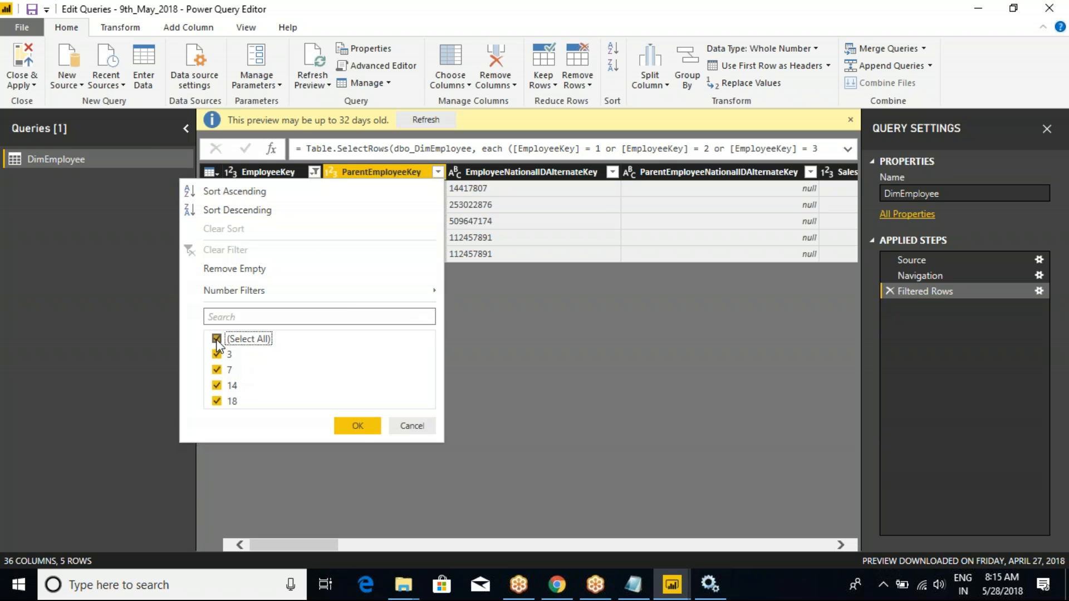
left_click(357, 426)
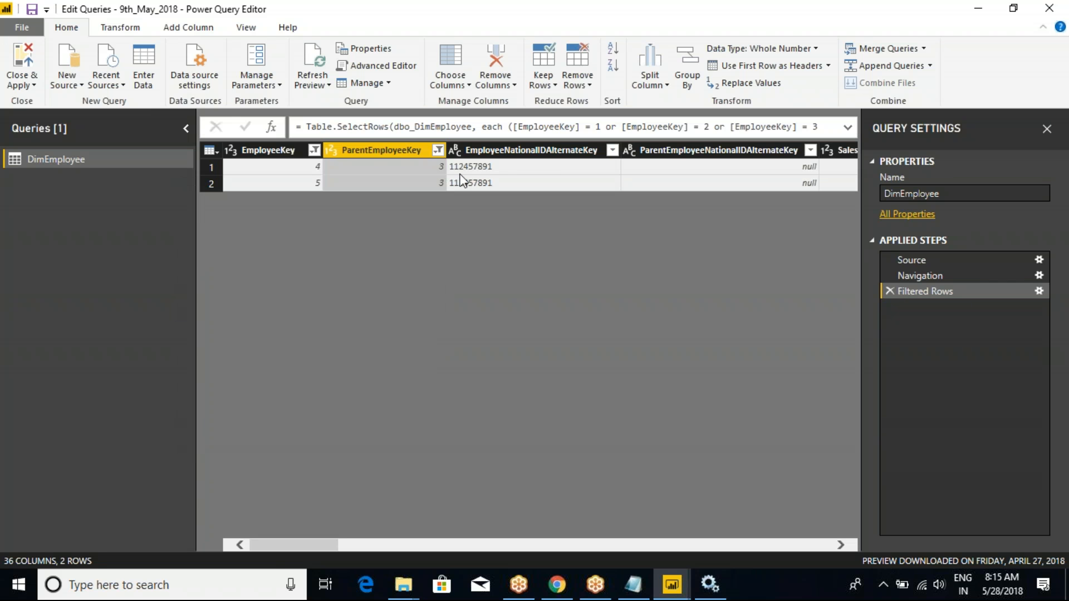
Reselect all values in the ParentEmployeeKey filter so that its restriction is removed
left_click(439, 149)
left_click(217, 318)
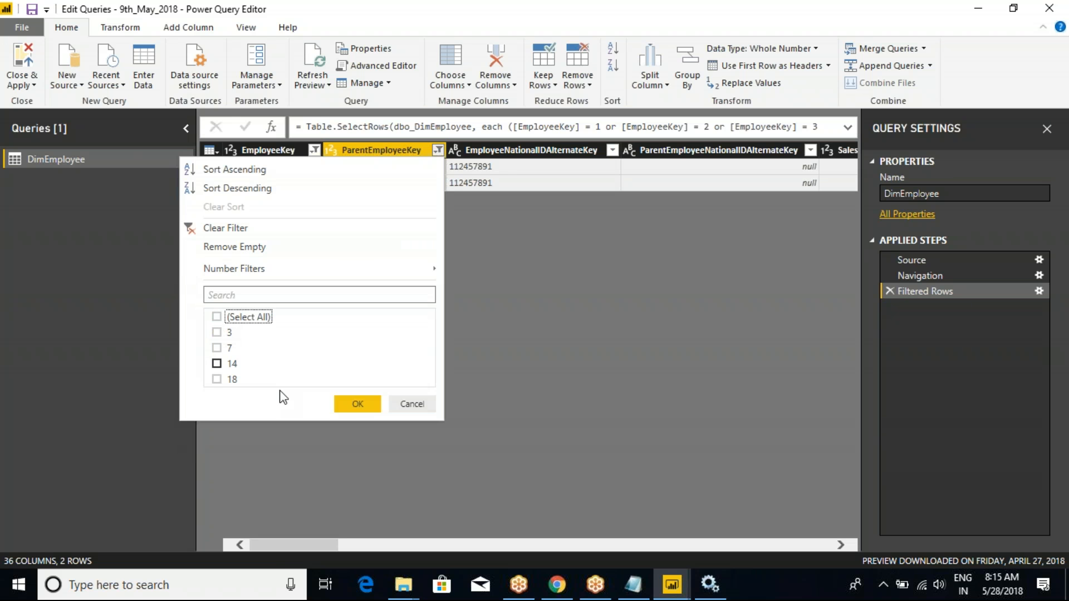
left_click(217, 317)
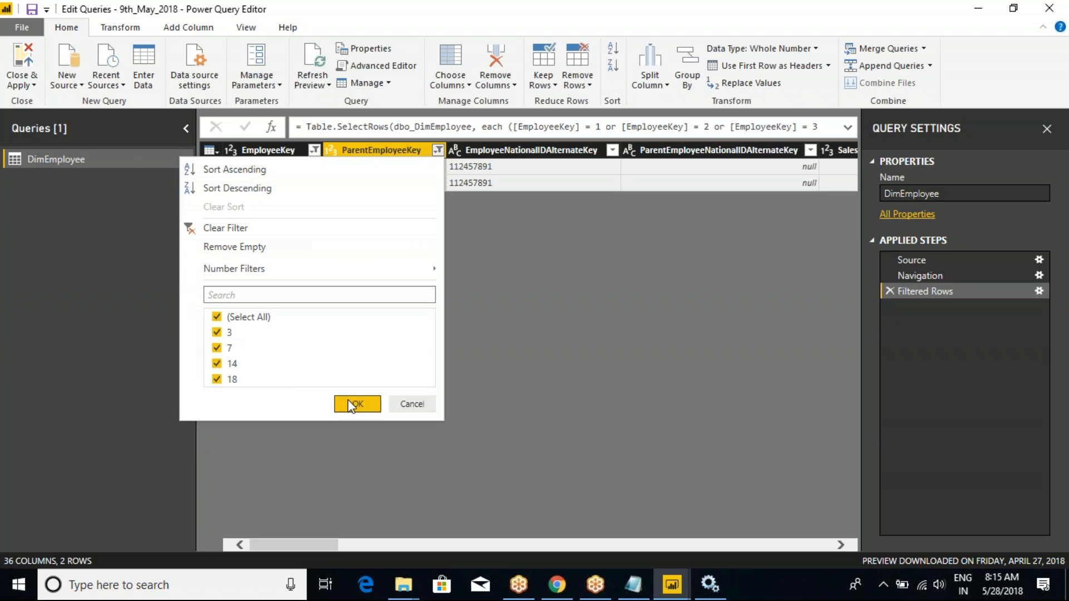
left_click(355, 404)
Group DimEmployee by MaritalStatus with a new column named Count that uses the Count Rows operation
left_click_drag(296, 545, 504, 533)
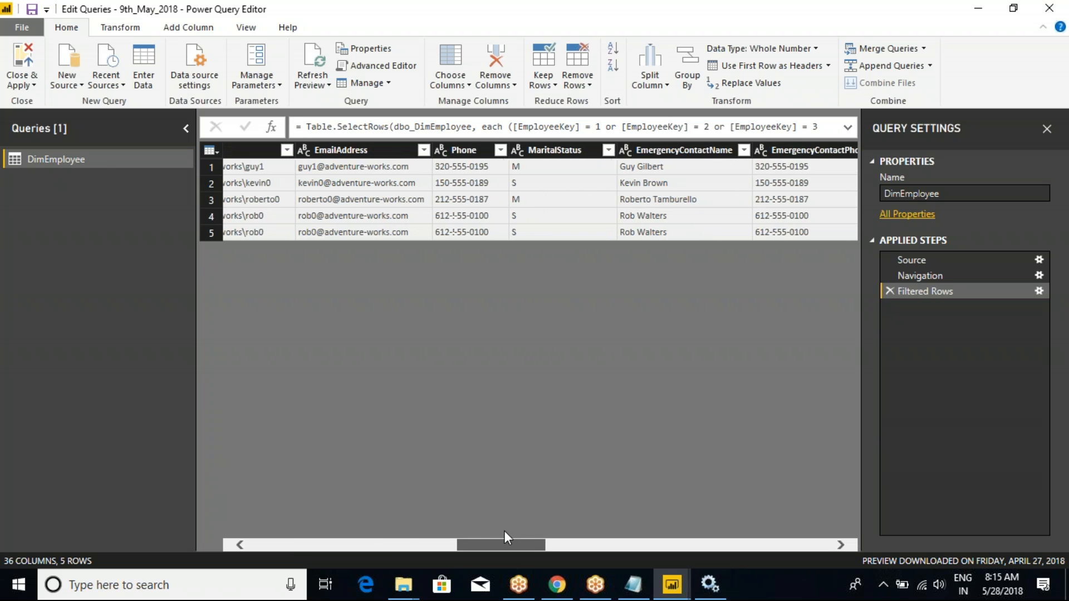
left_click(609, 150)
left_click(633, 298)
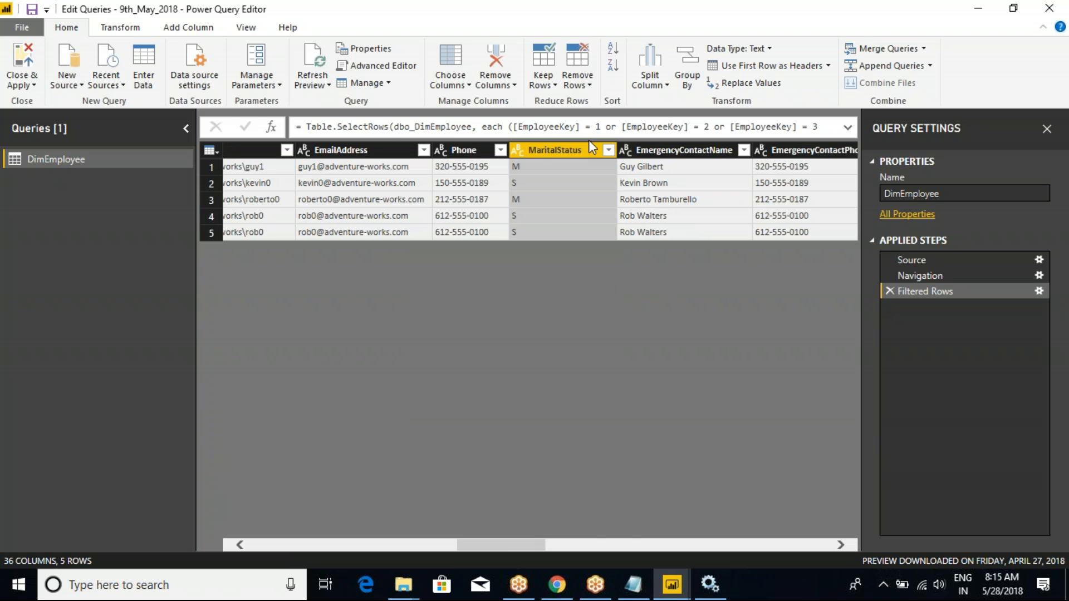
right_click(569, 150)
left_click(616, 389)
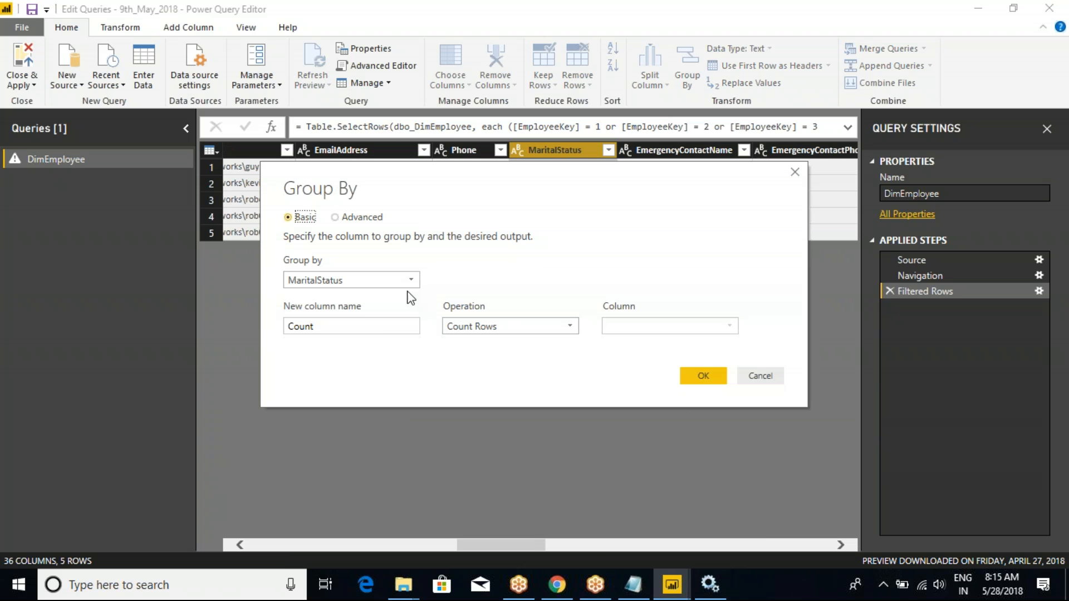
left_click(719, 379)
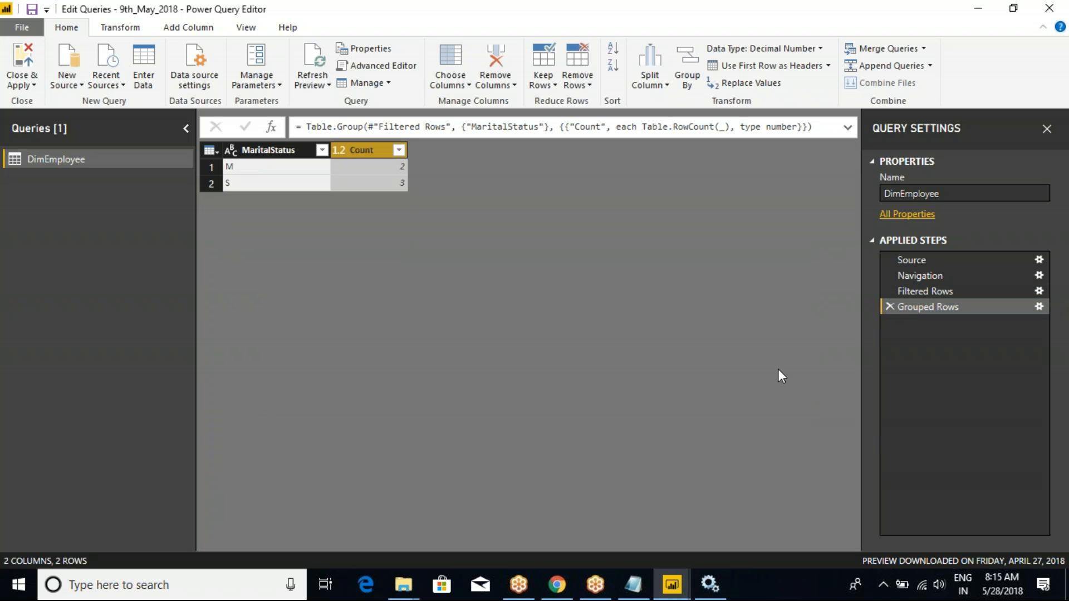
Examine the grouped MaritalStatus and Count columns and the Grouped Rows entry in the query settings
key("ctrl+2")
left_click_drag(866, 295, 983, 322)
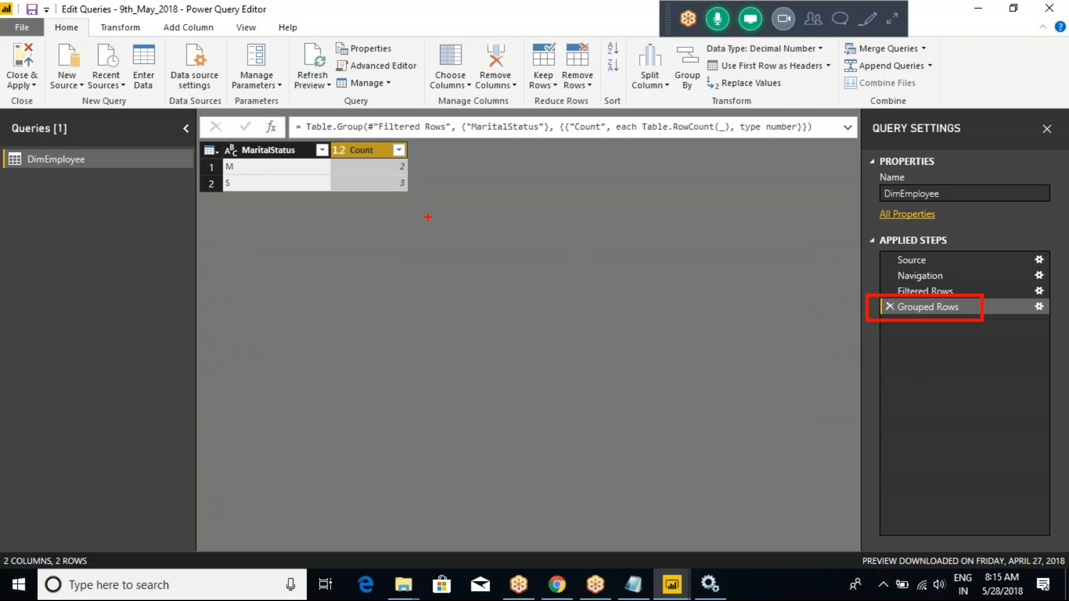
left_click_drag(317, 167, 346, 143)
left_click_drag(318, 228, 356, 185)
mouse_move(859, 222)
left_mouse_down()
mouse_move(899, 268)
mouse_move(1041, 351)
left_mouse_up()
left_click_drag(858, 107, 1047, 383)
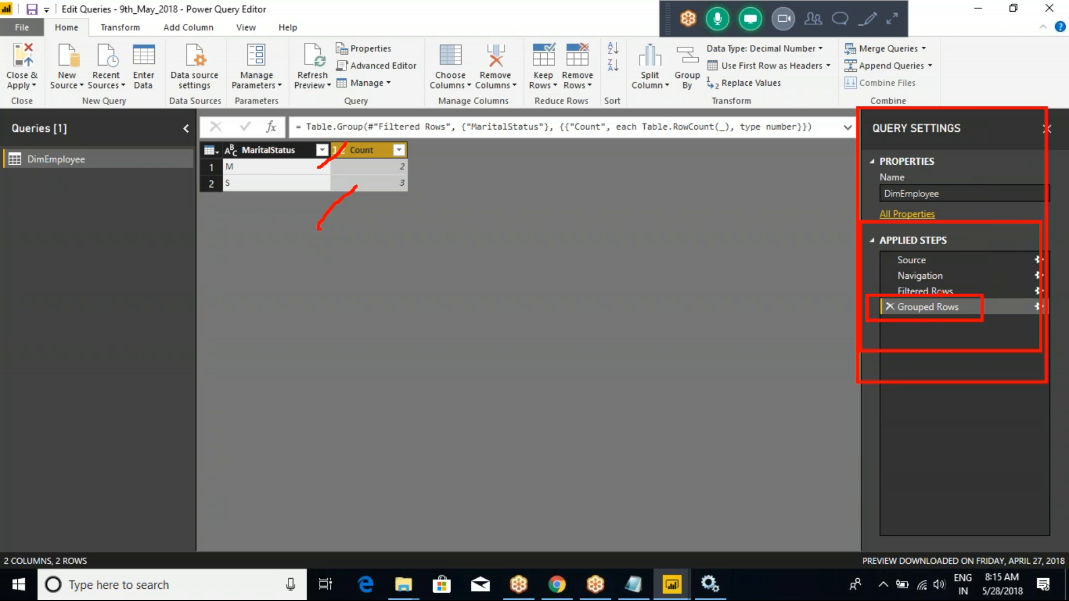
key("Escape")
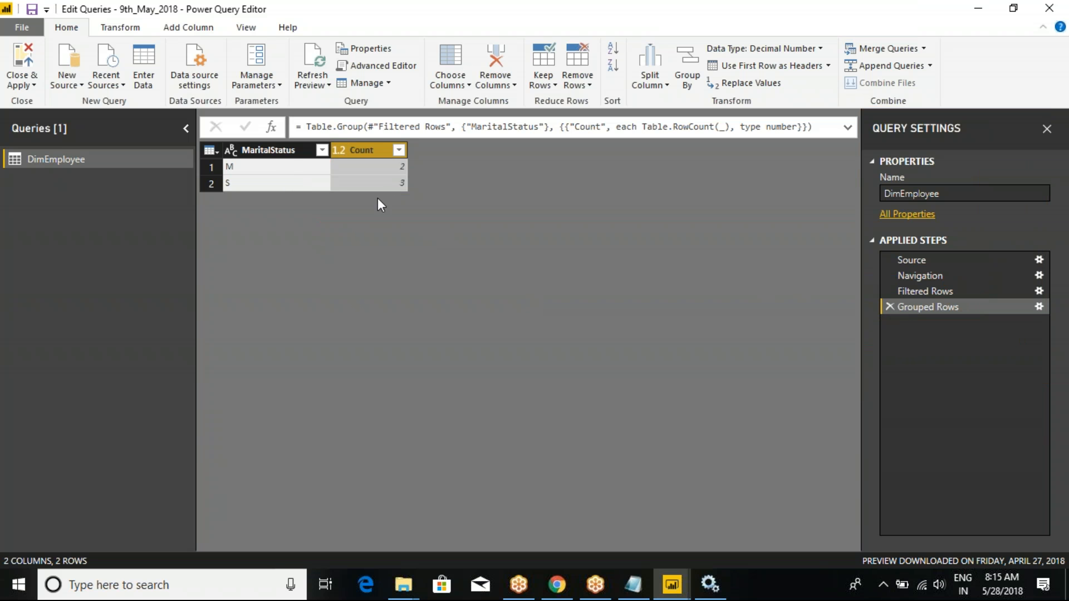
Delete the Grouped Rows and Filtered Rows steps from DimEmployee, and close the query editor with the changes applied
left_click(889, 307)
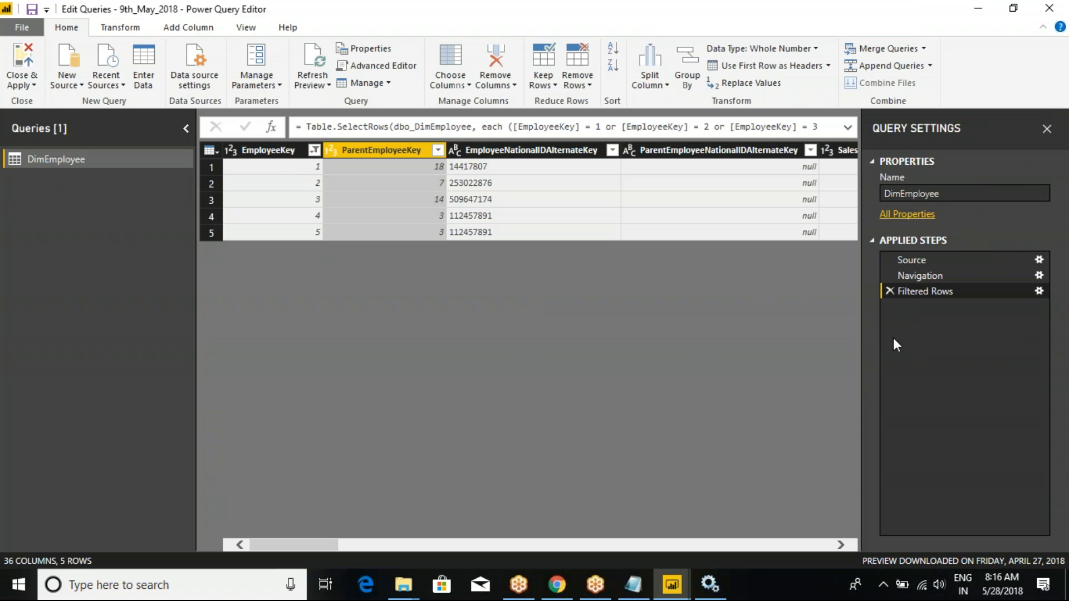
left_click(279, 151)
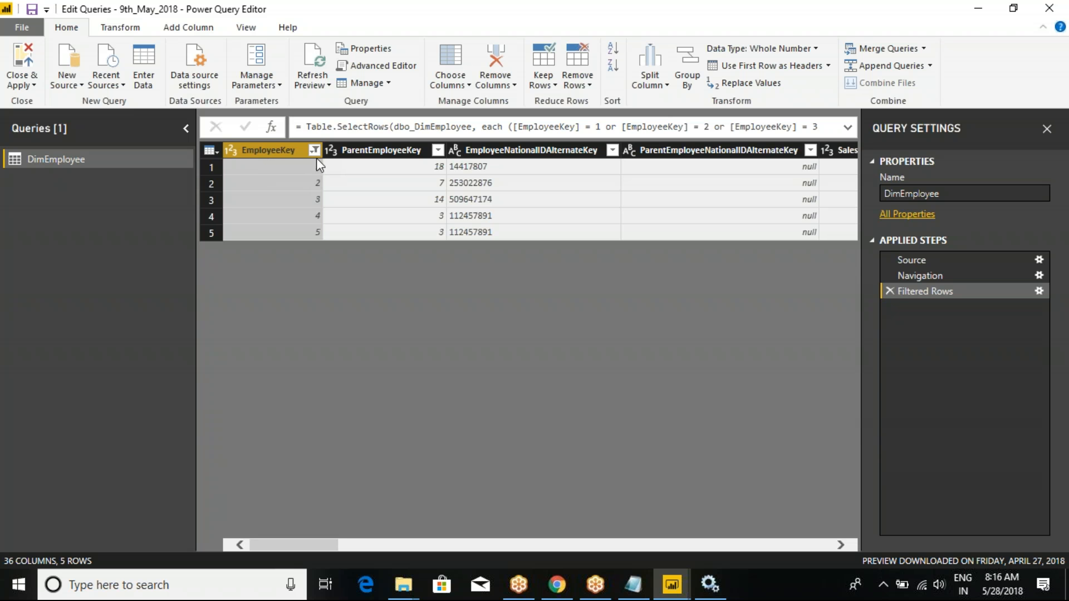
left_click(890, 292)
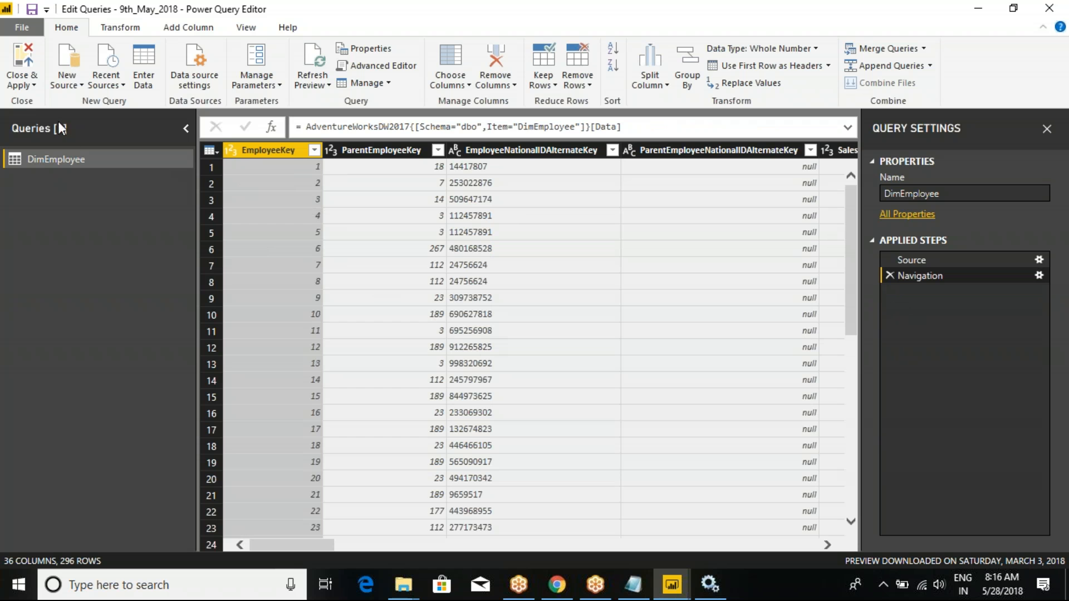
left_click(32, 84)
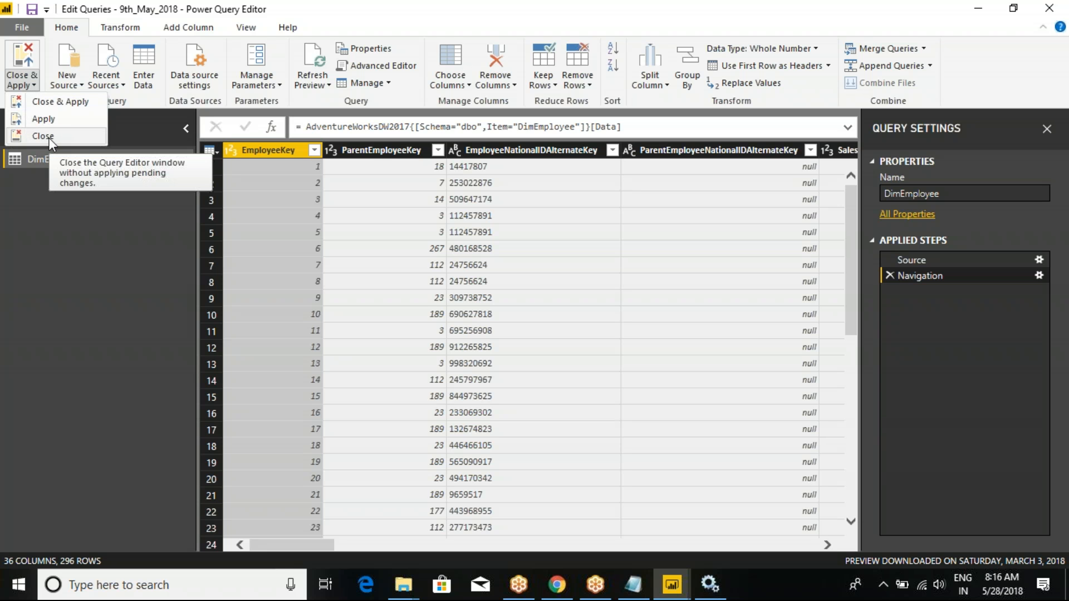
left_click(65, 102)
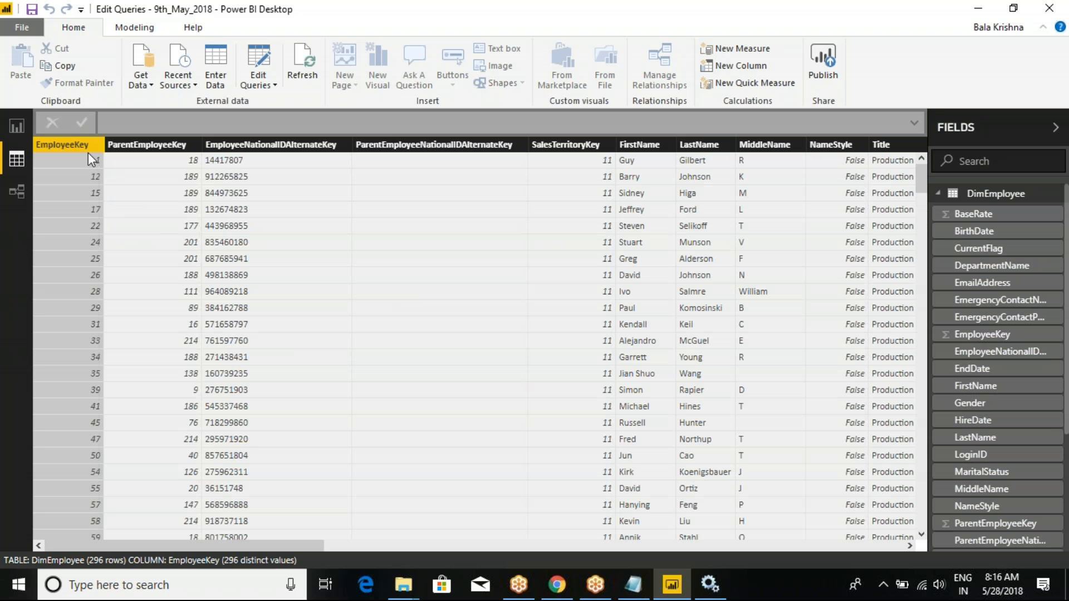
Check the reloaded DimEmployee columns in the data view and reopen the query editor
left_click(144, 146)
left_click(306, 157)
left_click(73, 148)
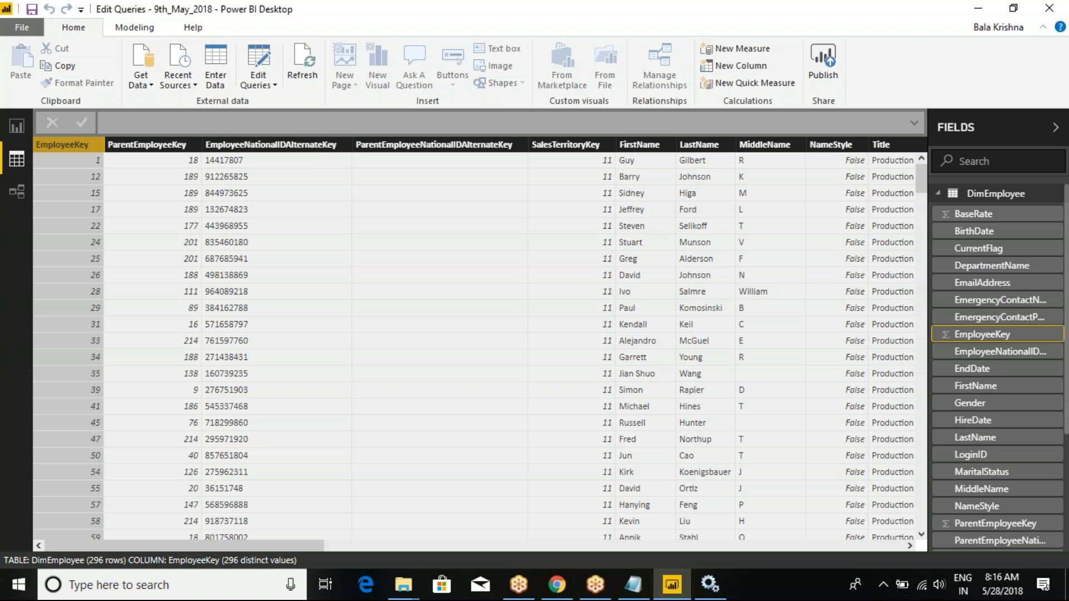
left_click(274, 85)
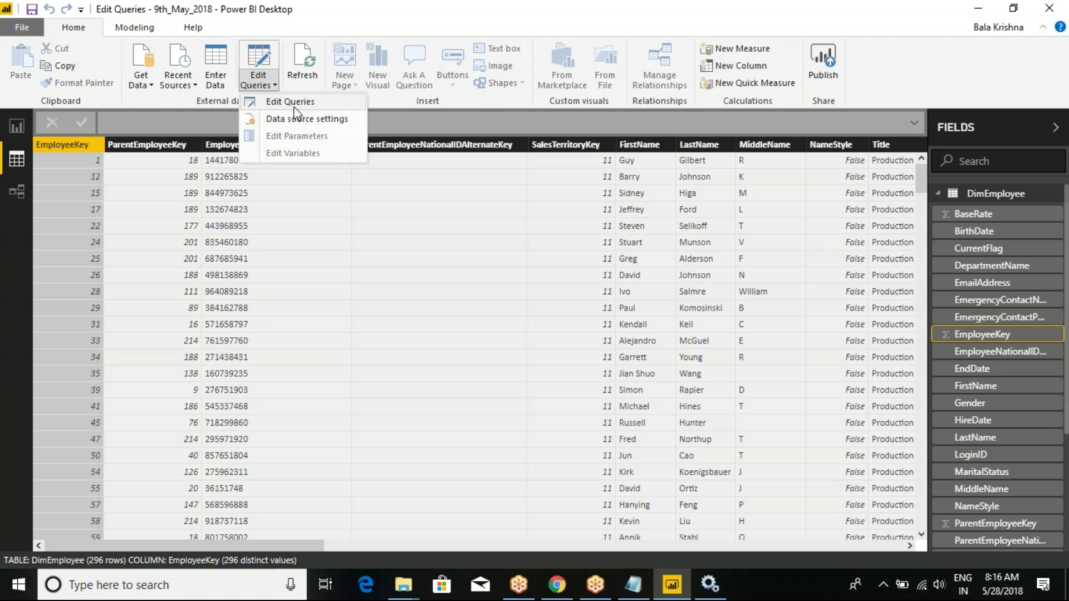
left_click(290, 102)
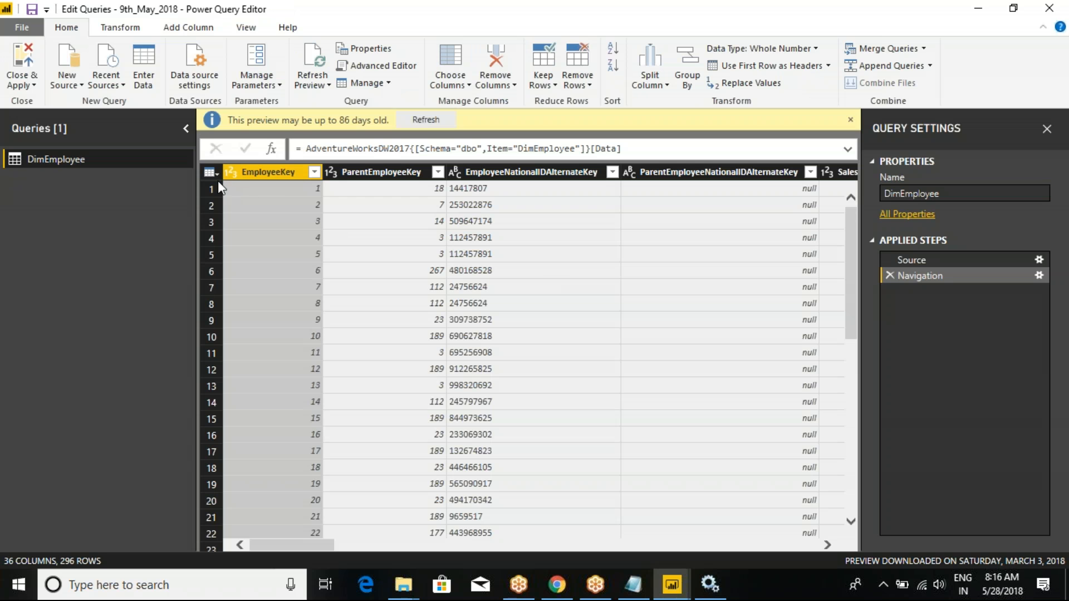
Refresh the outdated DimEmployee data preview
left_click(424, 120)
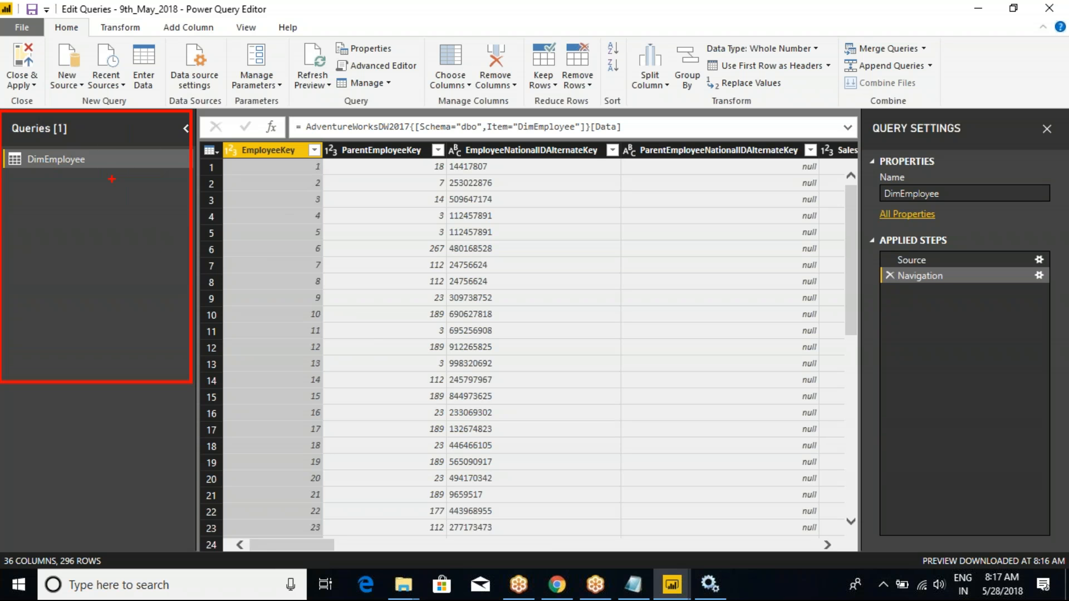
left_click_drag(102, 157, 146, 130)
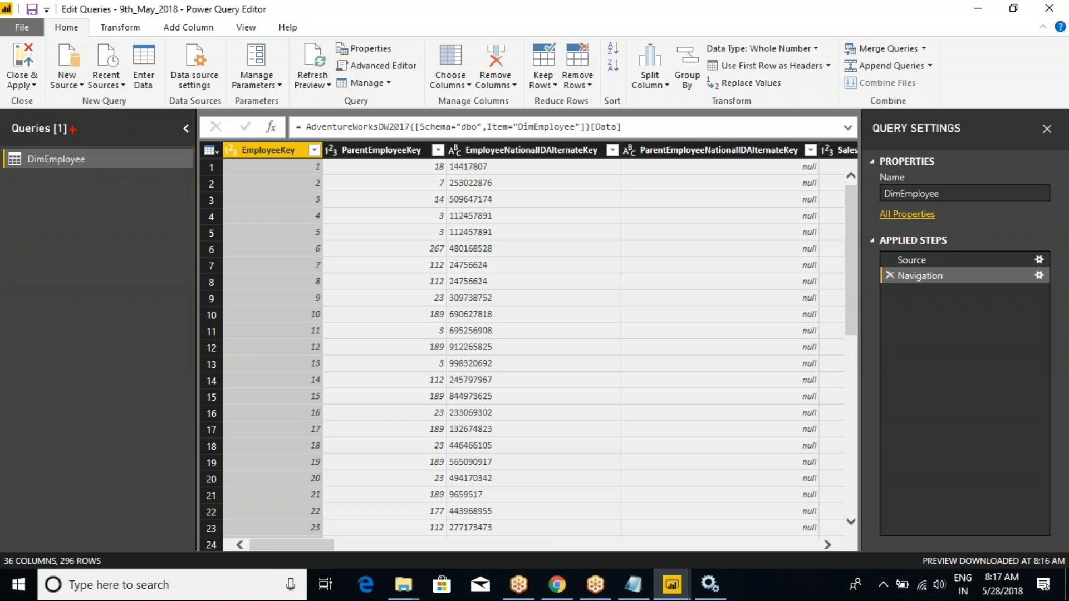
left_click_drag(71, 128, 129, 110)
left_click_drag(94, 165, 144, 137)
key("Escape")
key("ctrl+2")
left_click_drag(91, 162, 127, 145)
key("Escape")
Switch to the Class Notes file in Notepad and list "1. Table Level Properties", "2. Column Level Properties" and the number "3." below the ETL lines
key("alt+Tab")
key("alt+Tab")
key("alt+Tab")
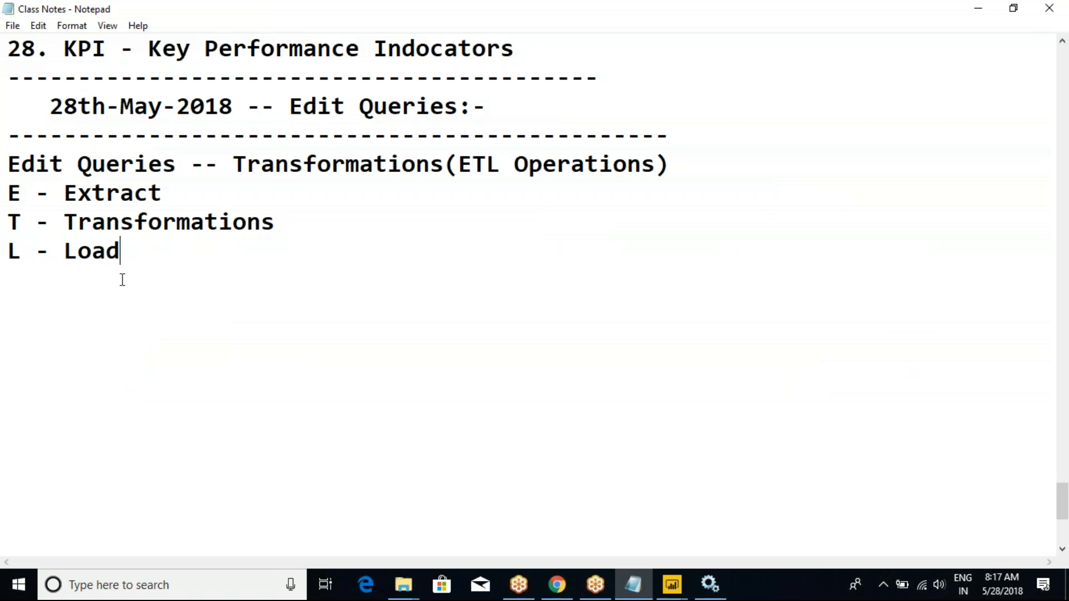
key("Return")
type("1. Table Leve")
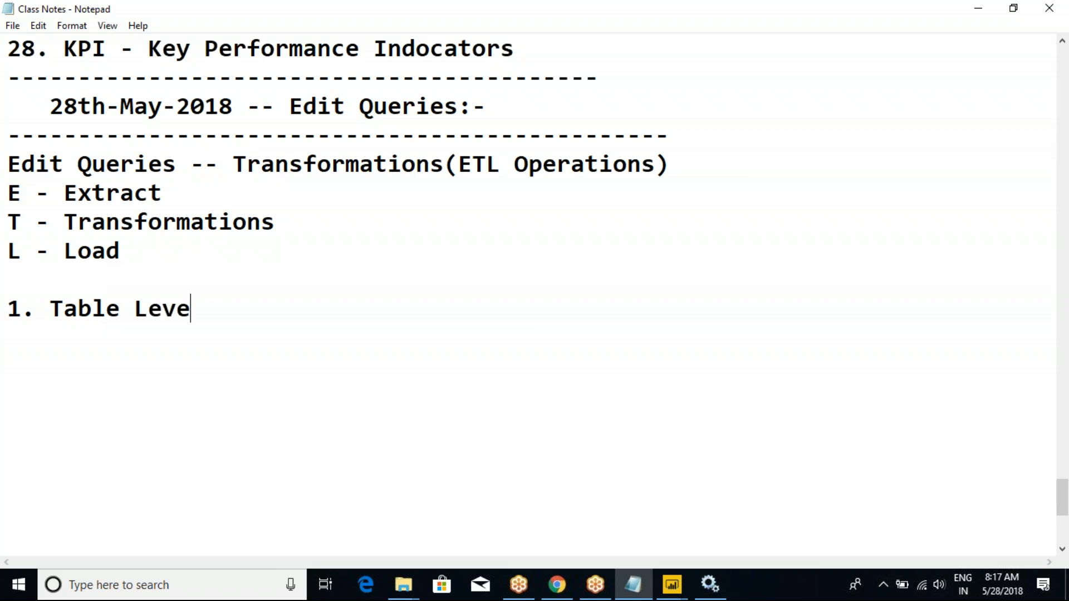
type("l Properties")
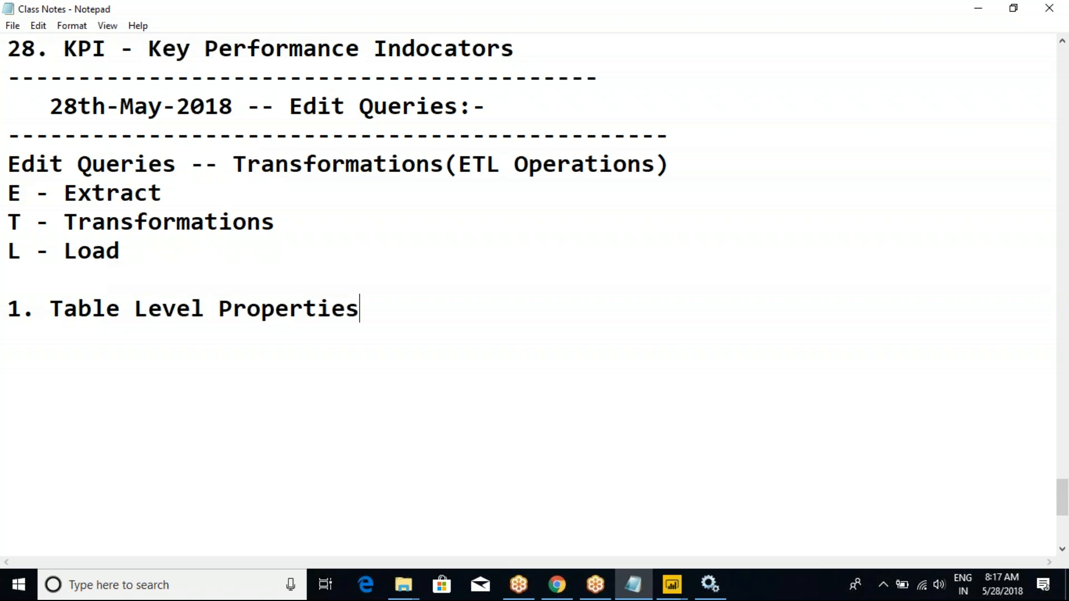
key("Return")
type("2. Column Level")
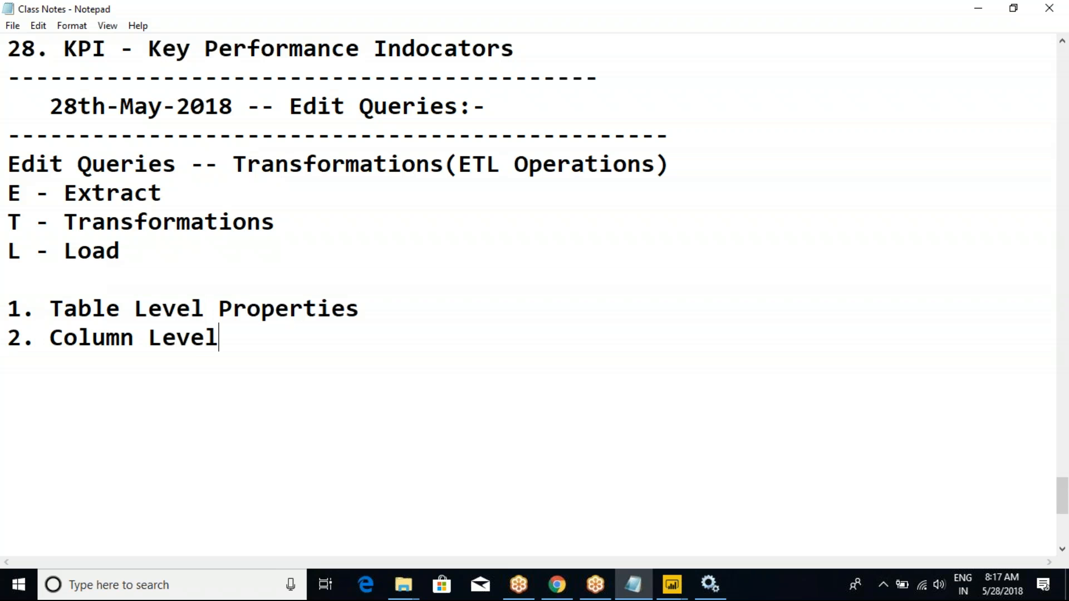
type(" Properties")
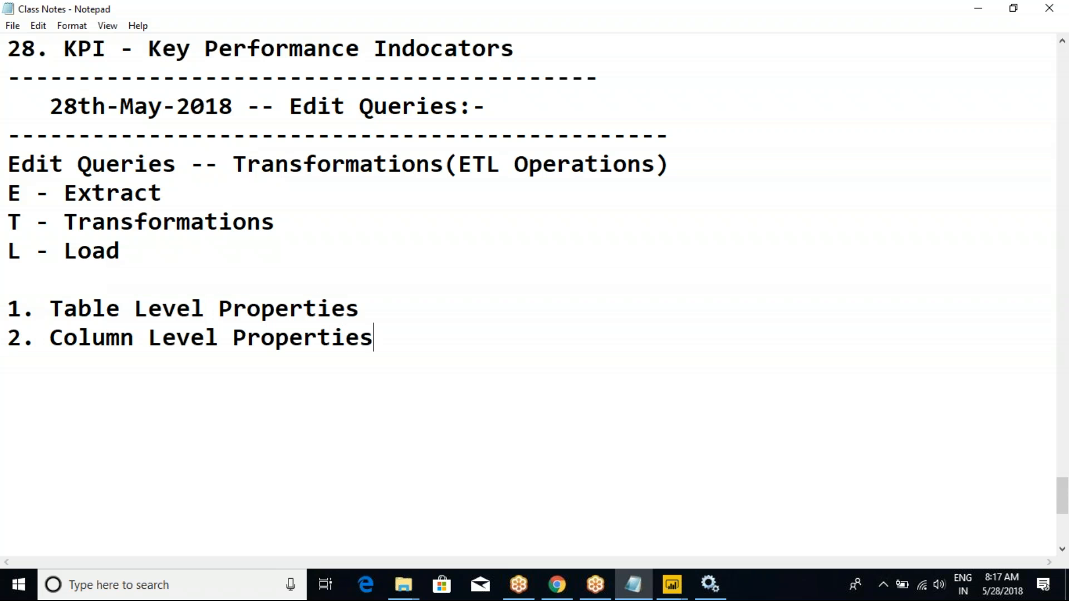
key("Return")
type("3.")
Switch to Power Query Editor and examine the operations offered for the DimEmployee query, the EmployeeKey column and the whole table
key("alt+Tab")
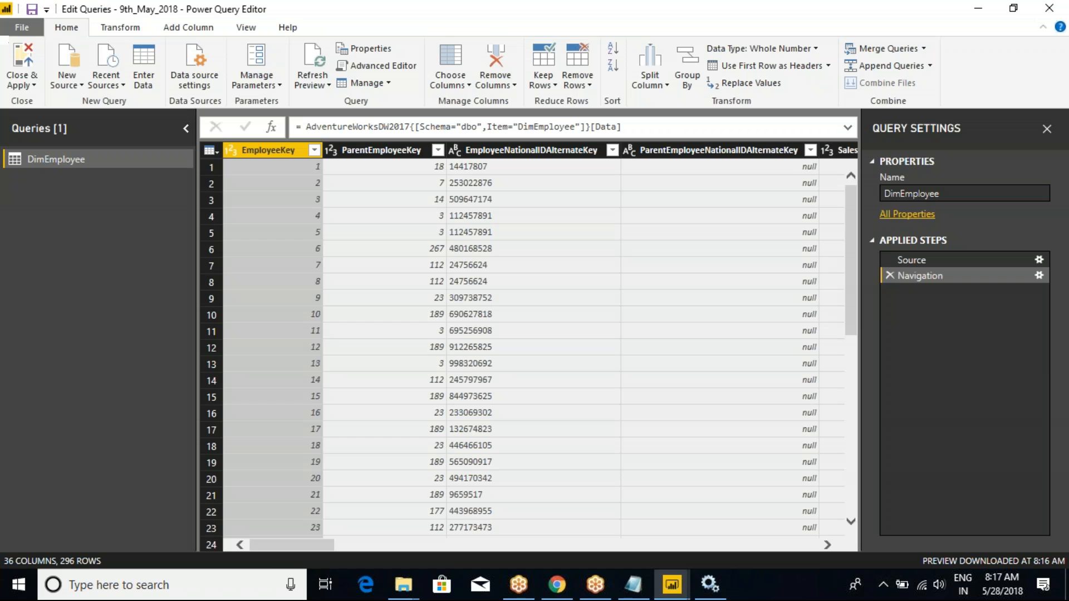
right_click(55, 157)
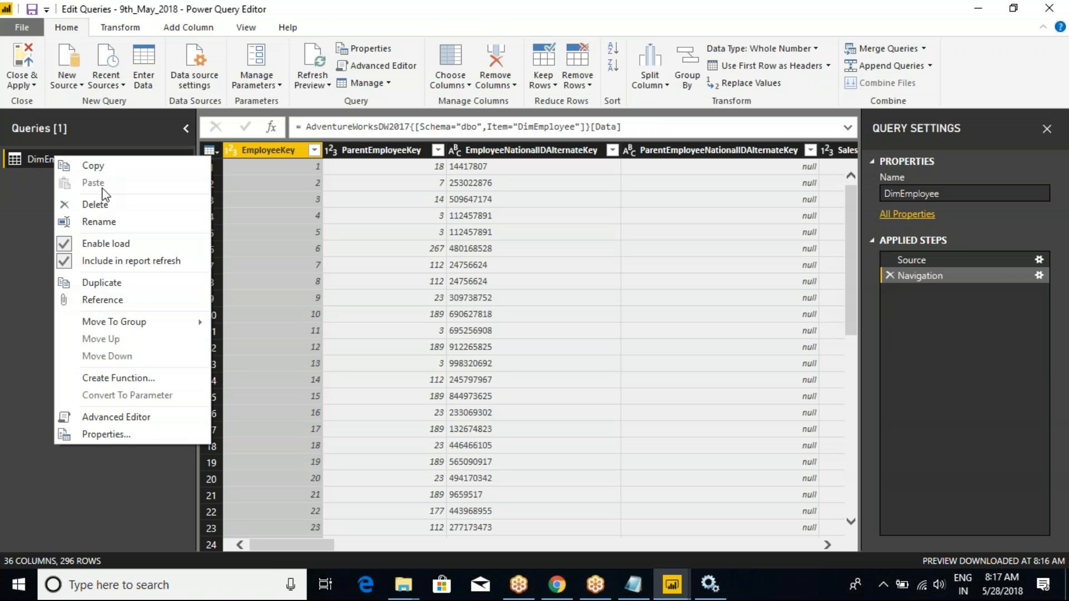
left_click(105, 465)
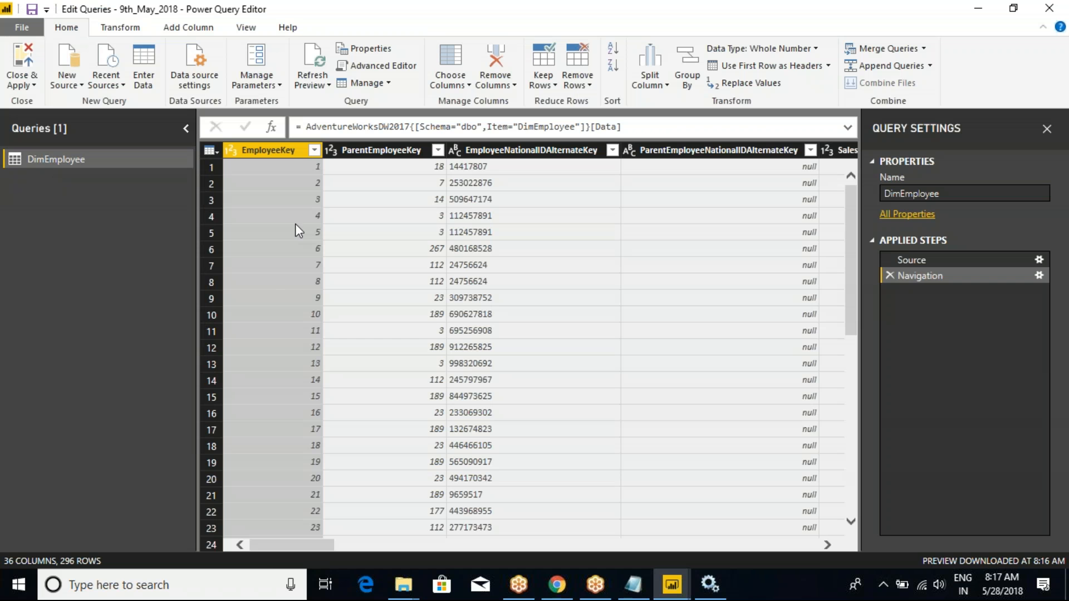
right_click(292, 149)
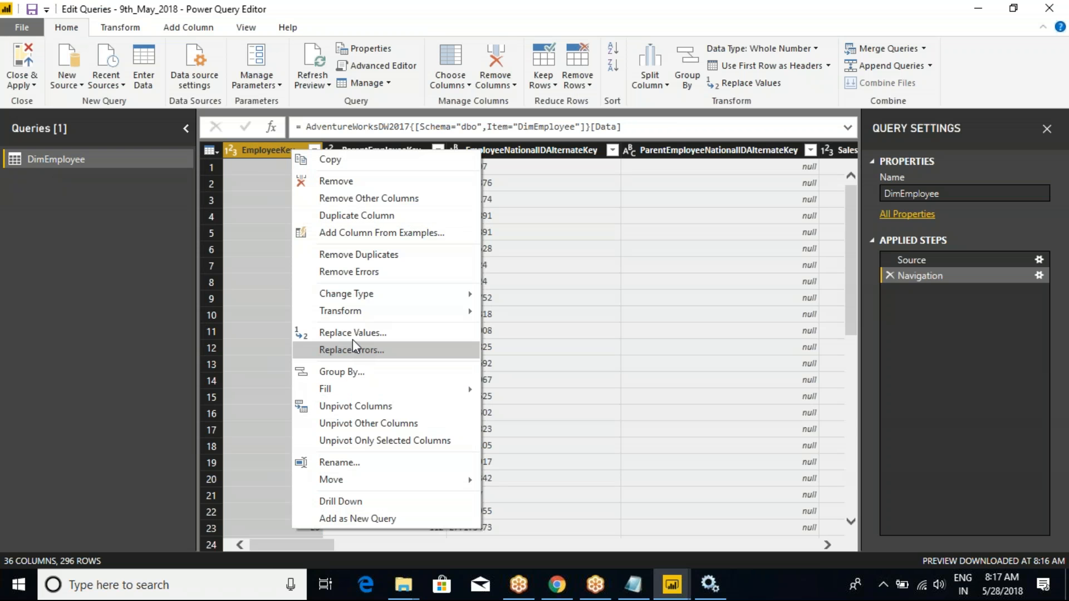
key("Escape")
key("alt+Tab")
left_click_drag(62, 337, 276, 337)
key("alt+Tab")
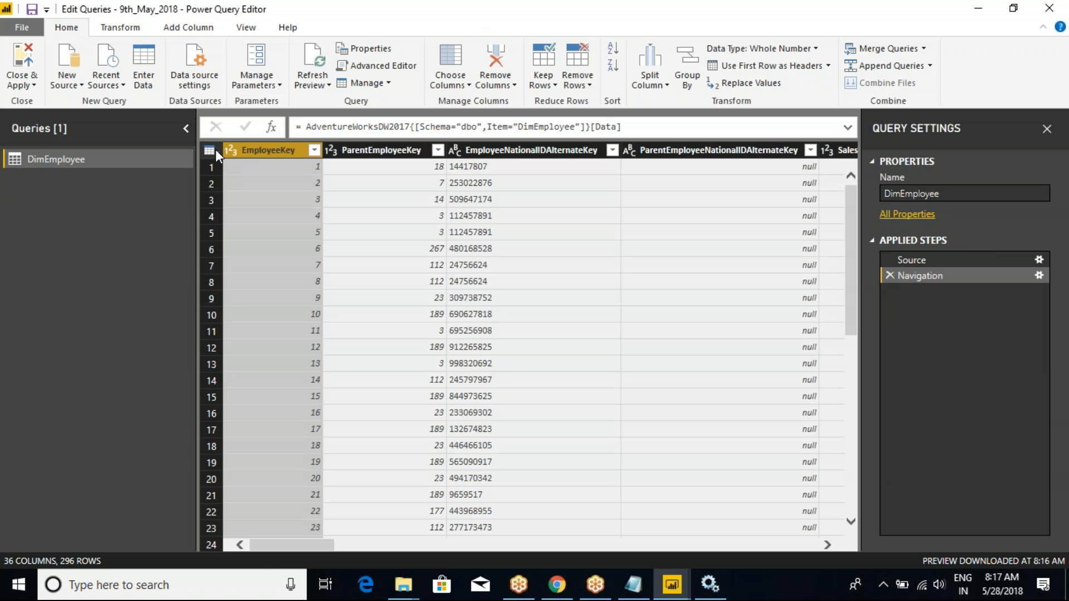
left_click(216, 151)
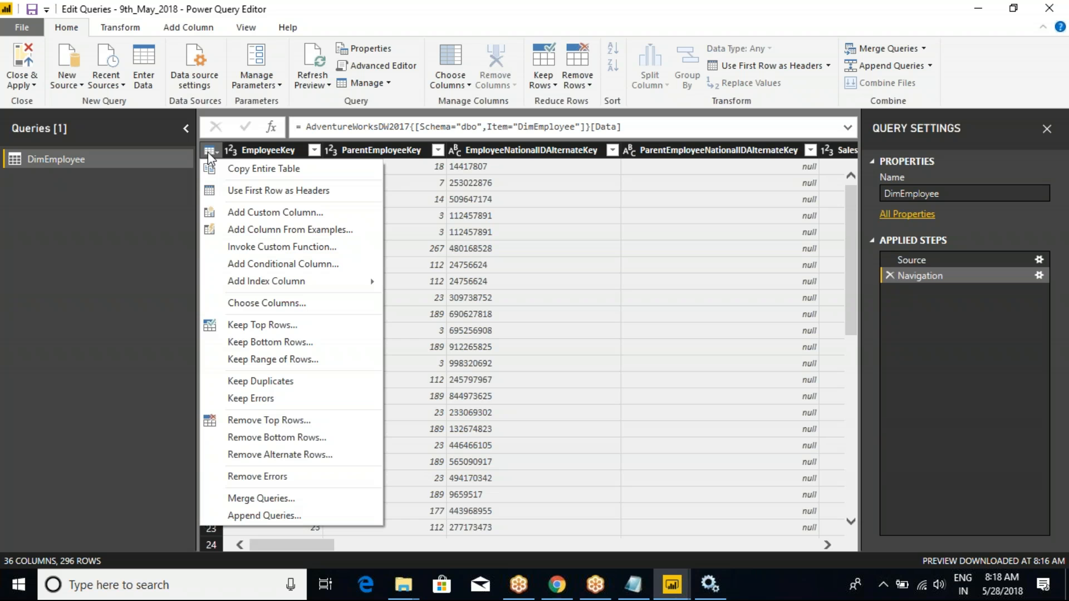
left_click(208, 152)
Switch to the Class Notes in Notepad and complete item 3 as "Table Properties"
key("alt+Tab")
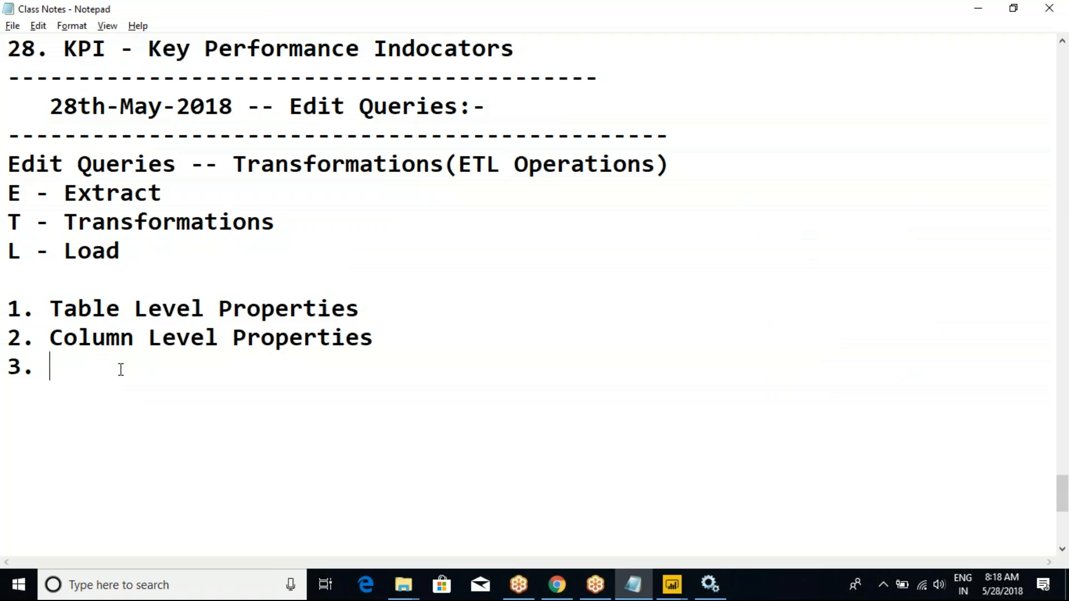
type("bl")
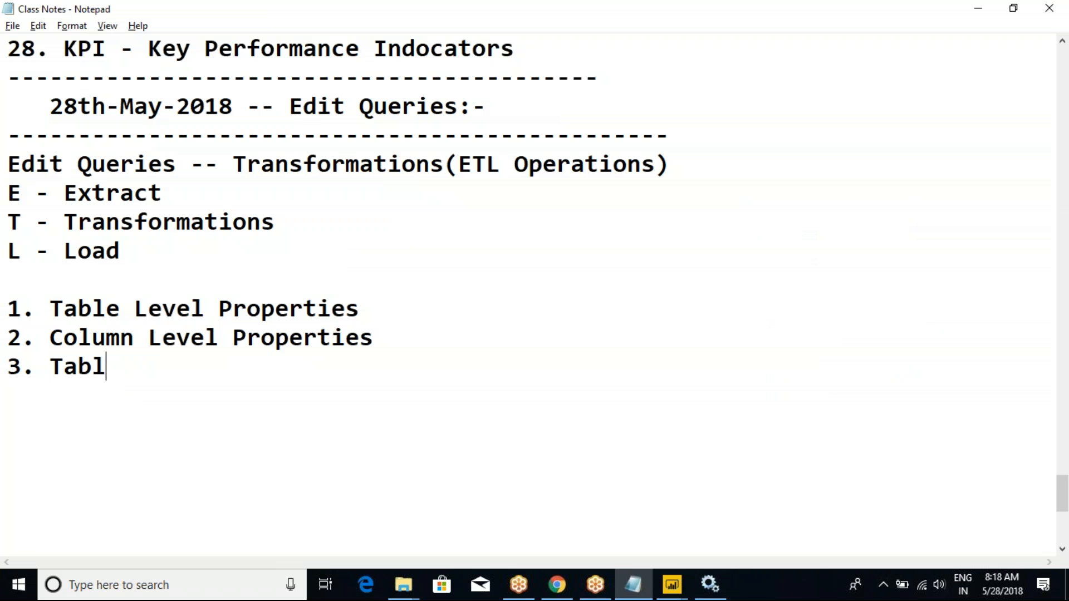
type("e Prope")
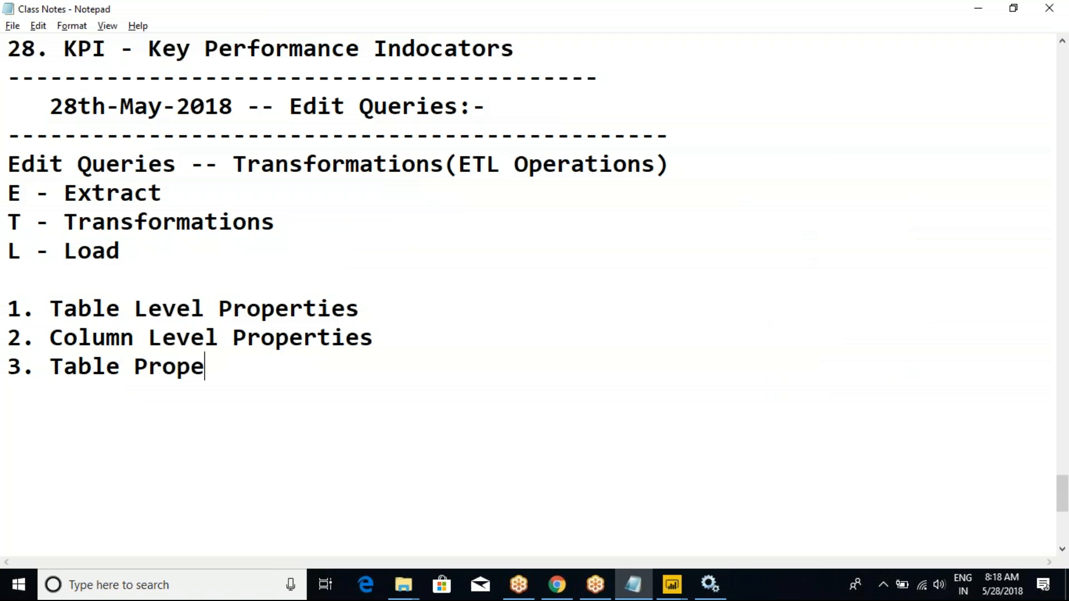
type("rties")
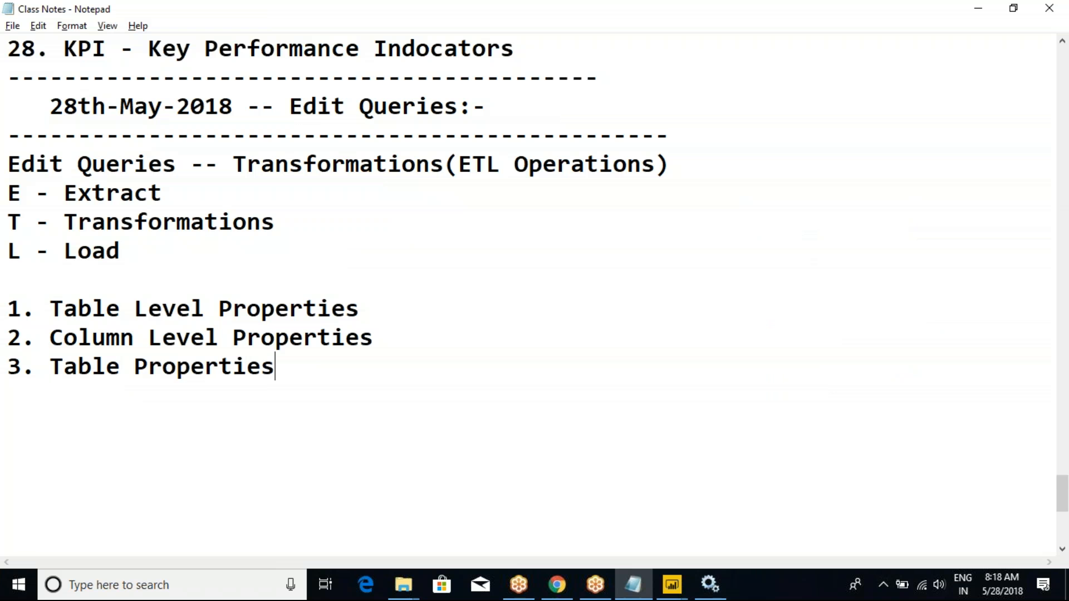
left_click_drag(313, 365, 8, 293)
key("alt+Tab")
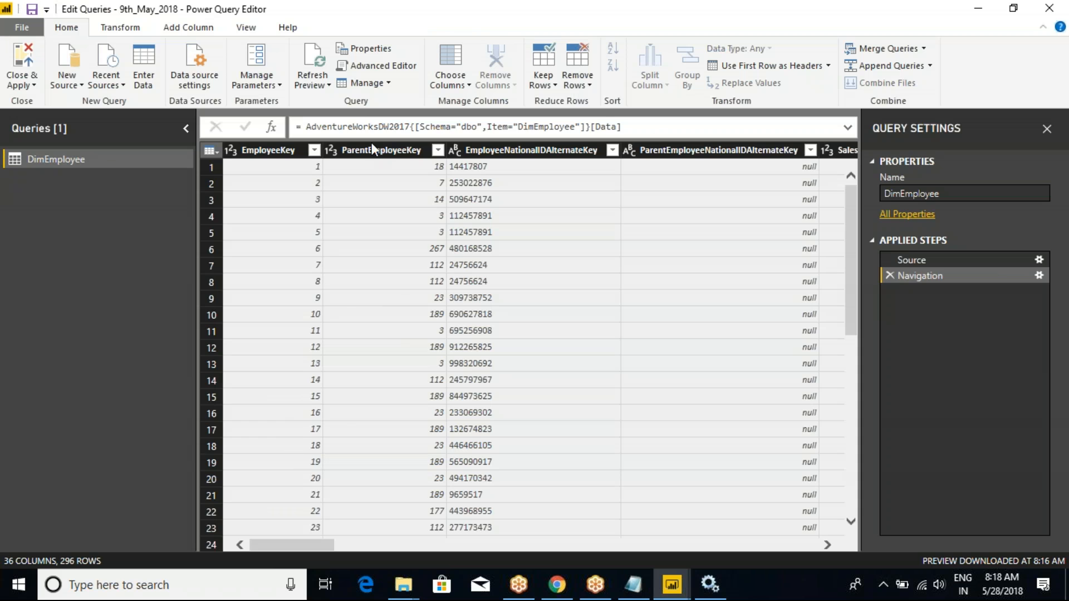
key("alt+Tab")
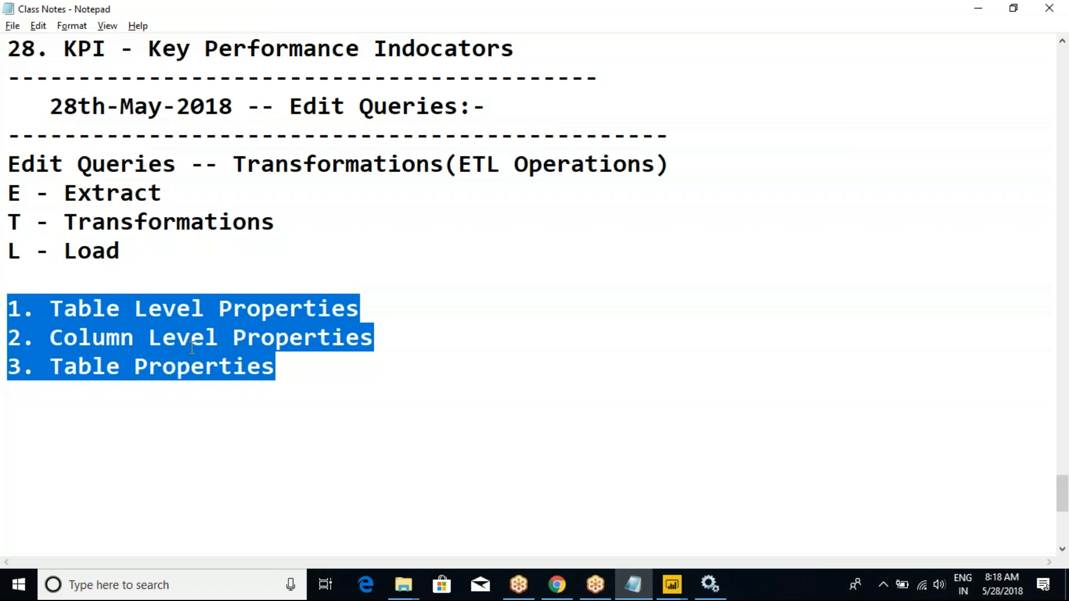
left_click(190, 337)
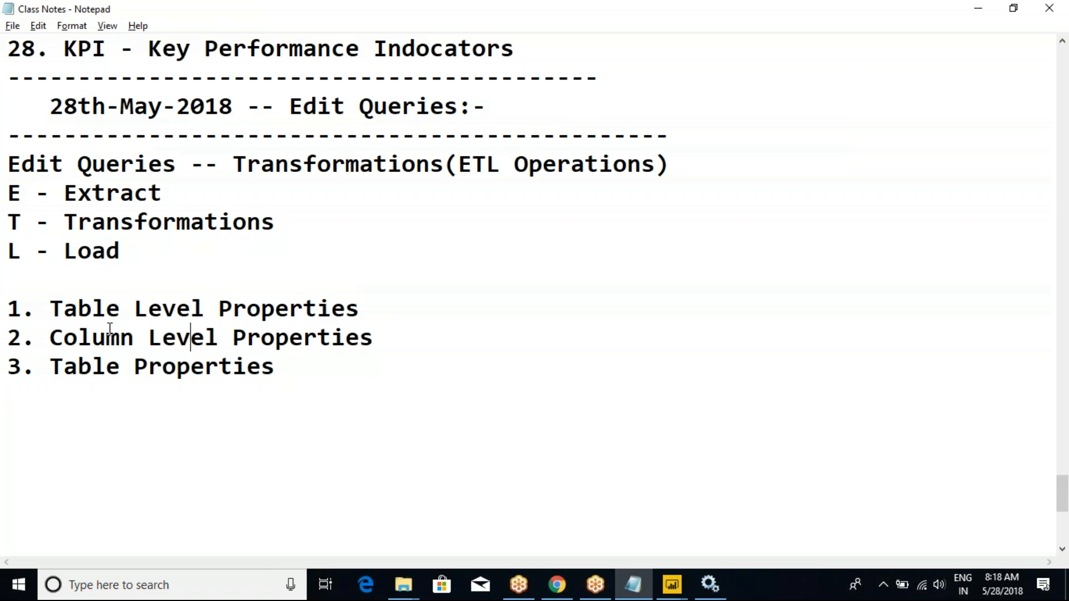
key("alt+Tab")
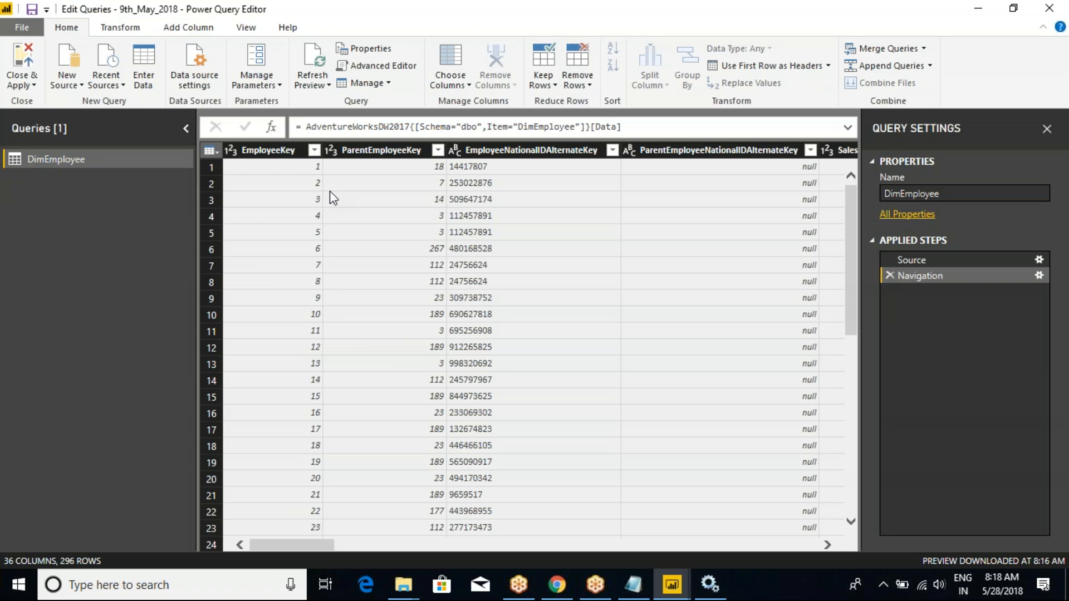
key("alt+Tab")
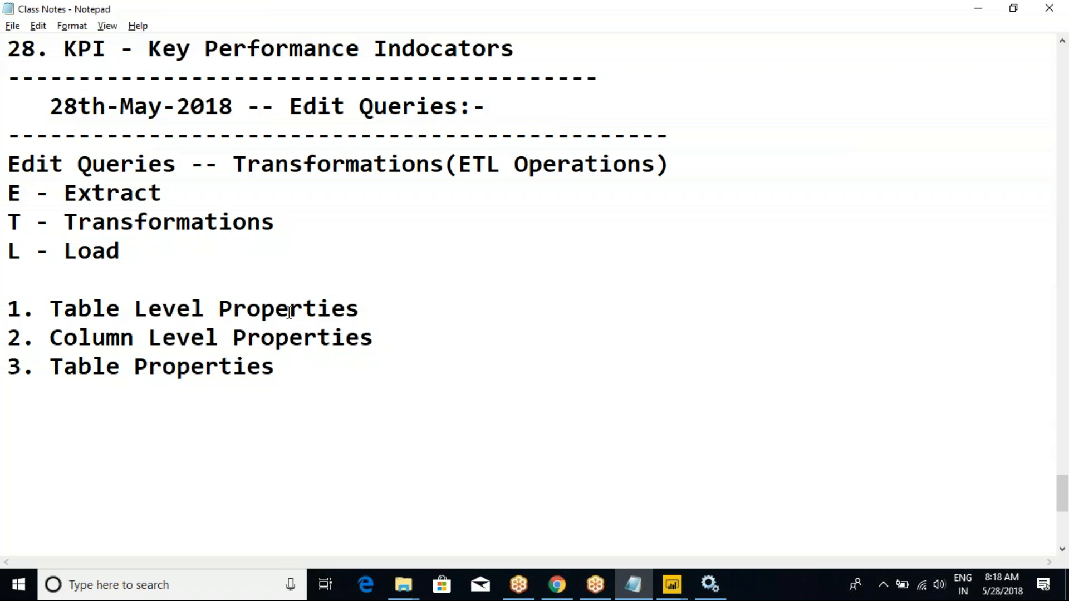
Insert an indented blank line under "1. Table Level Properties" in Class Notes, and check the options of the DimEmployee query in Power Query Editor
left_click_drag(383, 308, 7, 300)
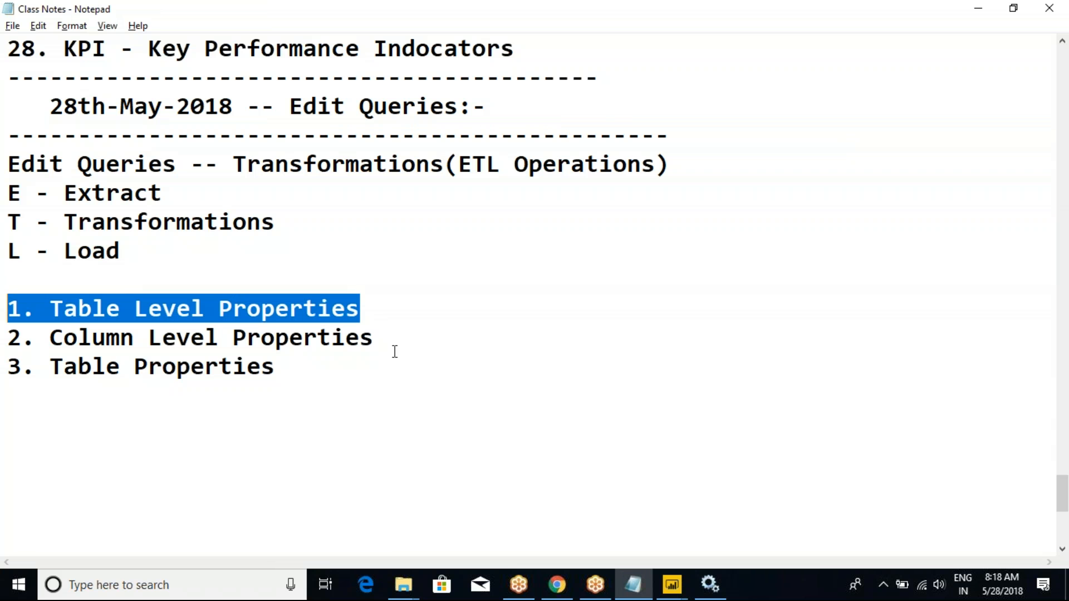
left_click(384, 312)
key("Return")
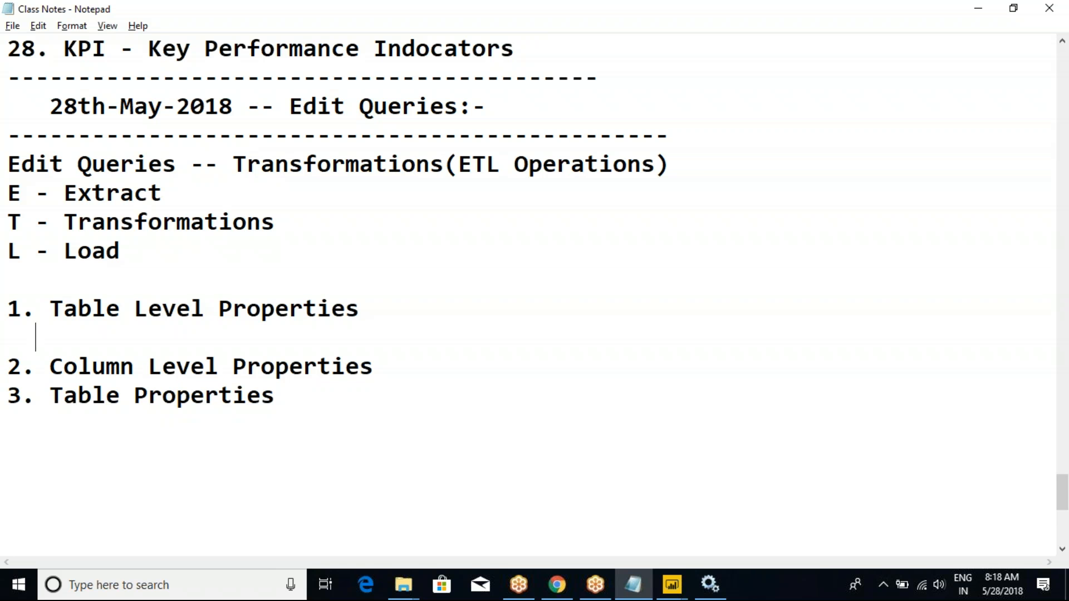
key("alt+Tab")
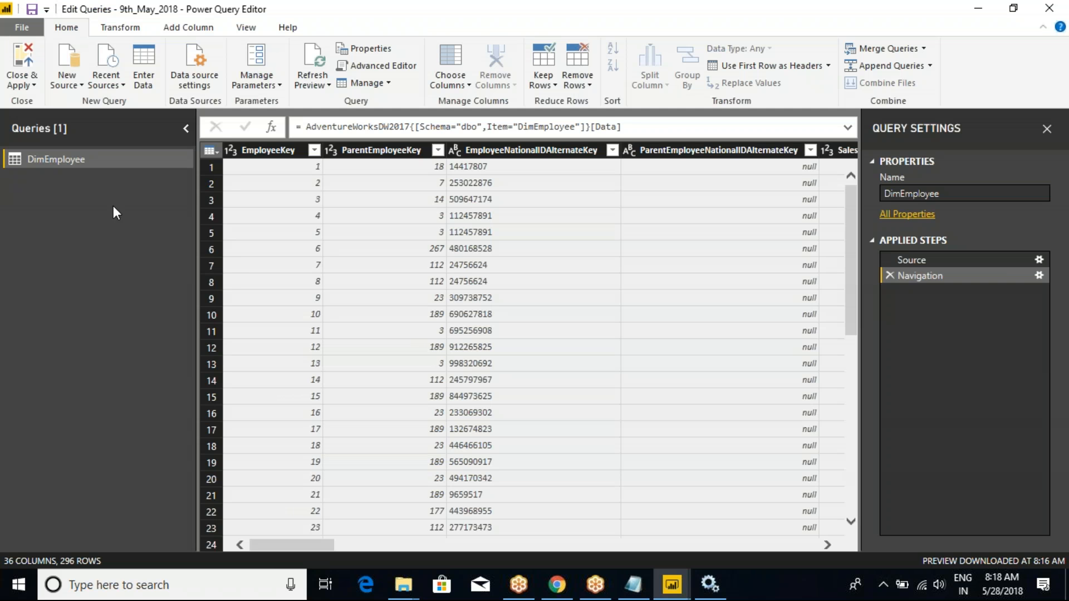
right_click(68, 160)
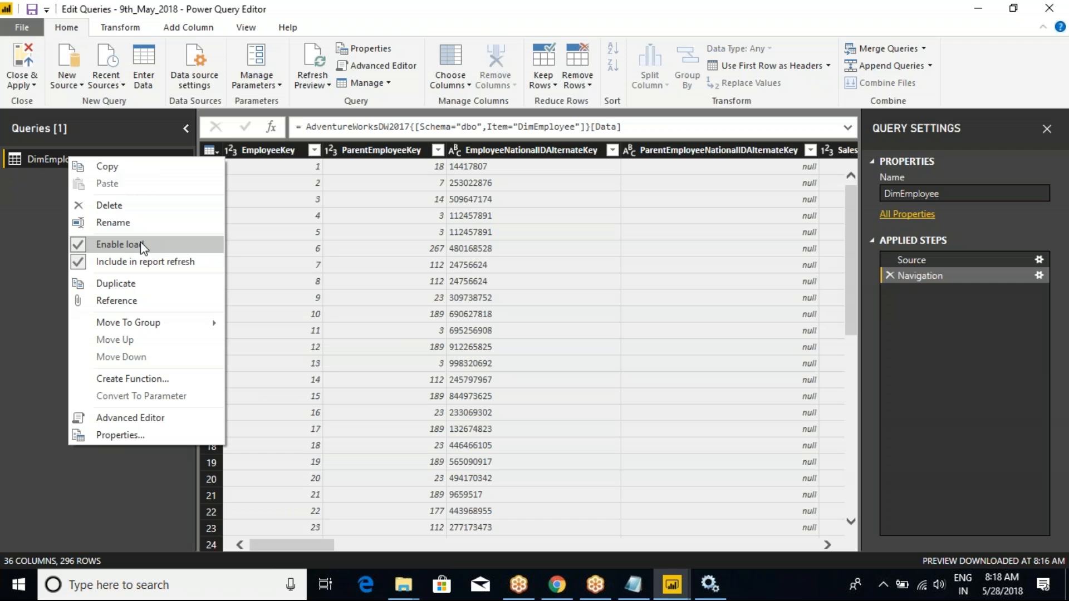
key("alt+Tab")
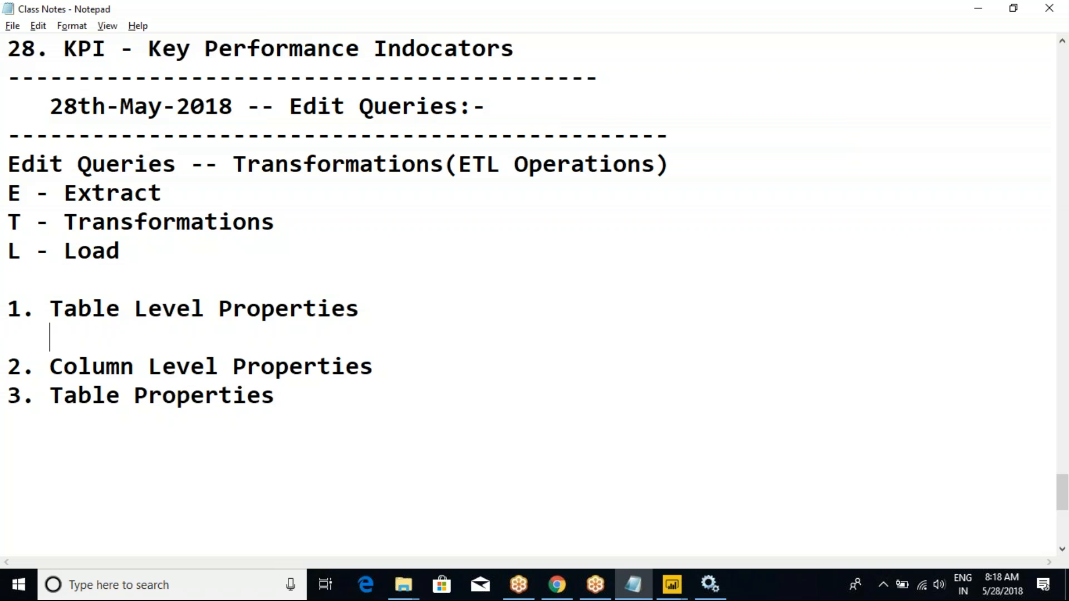
Switch to Power Query Editor and copy the DimEmployee query
key("alt+Tab")
right_click(68, 162)
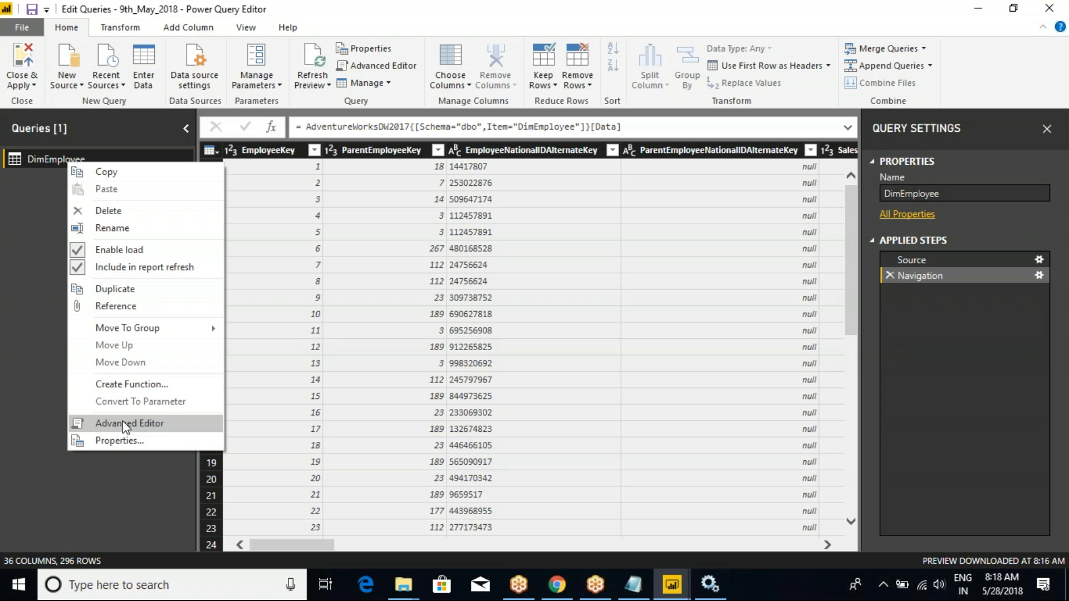
left_click(119, 175)
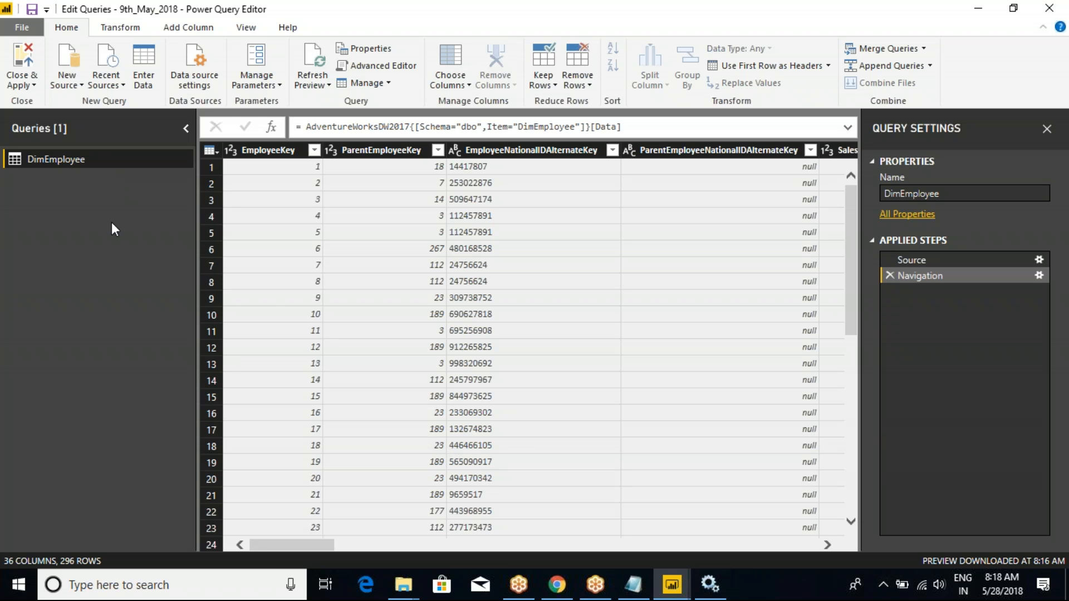
Launch Excel and create a blank workbook
key("super+r")
type("ex")
key("Down")
key("Return")
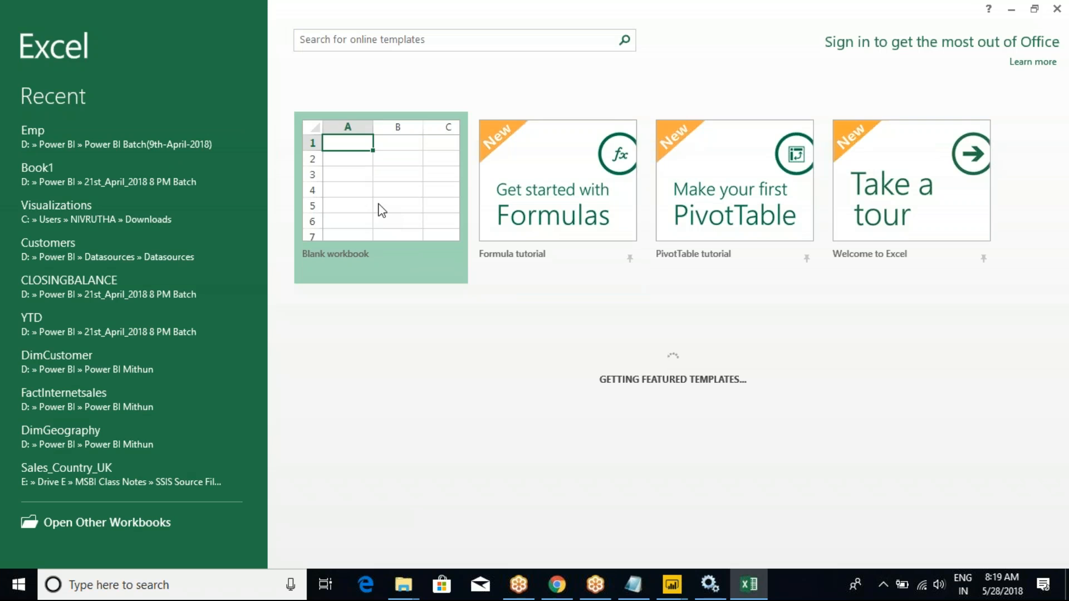
left_click(383, 223)
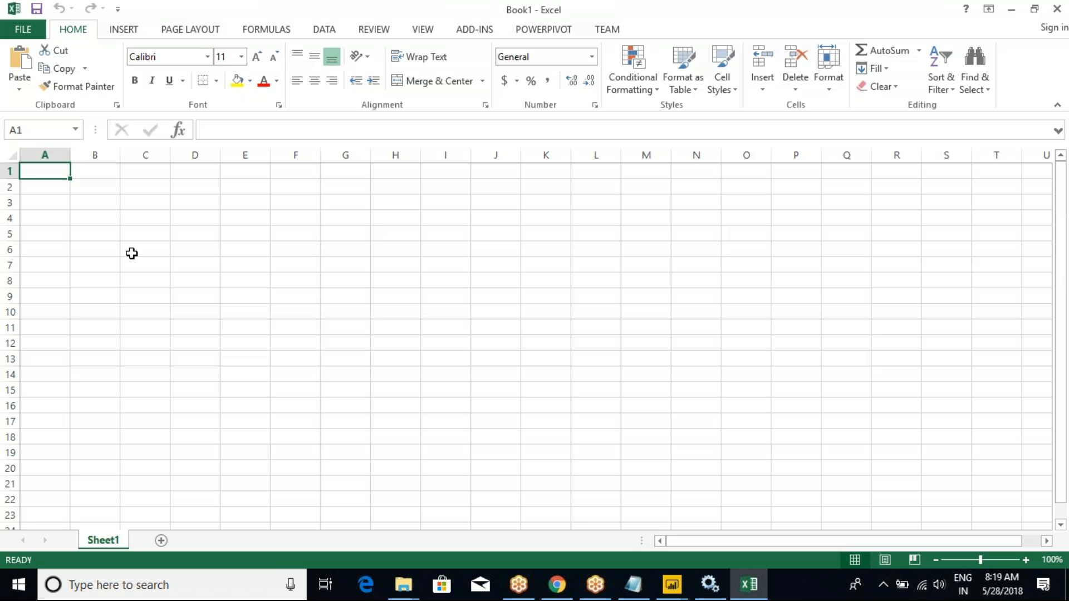
Paste the copied DimEmployee query code into cell A1 and widen column A to fit its contents
left_click(92, 215)
left_click(61, 172)
type("// DimEmployee let     Source = Sql.Databases(\".\"),     AdventureWorksDW2017 = Source{[Name=\"AdventureWorksDW2017\"]}[Data],     dbo_DimEmployee = AdventureWorksDW2017{[Schema=\"dbo\",Item=\"DimEmployee\"]}[Data] in     dbo_DimEmployee")
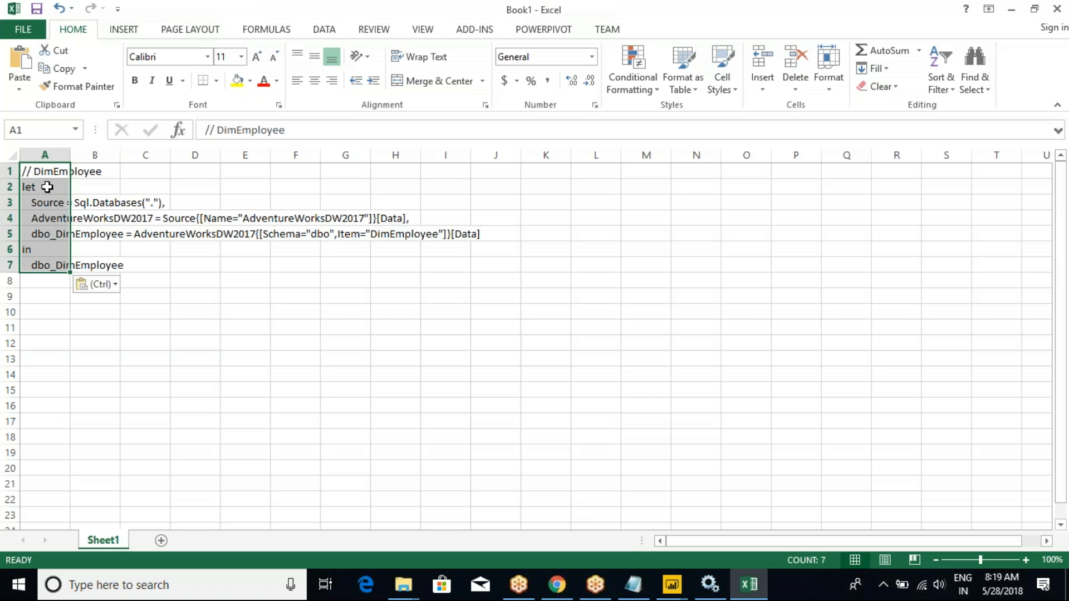
double_click(70, 155)
left_click(110, 204)
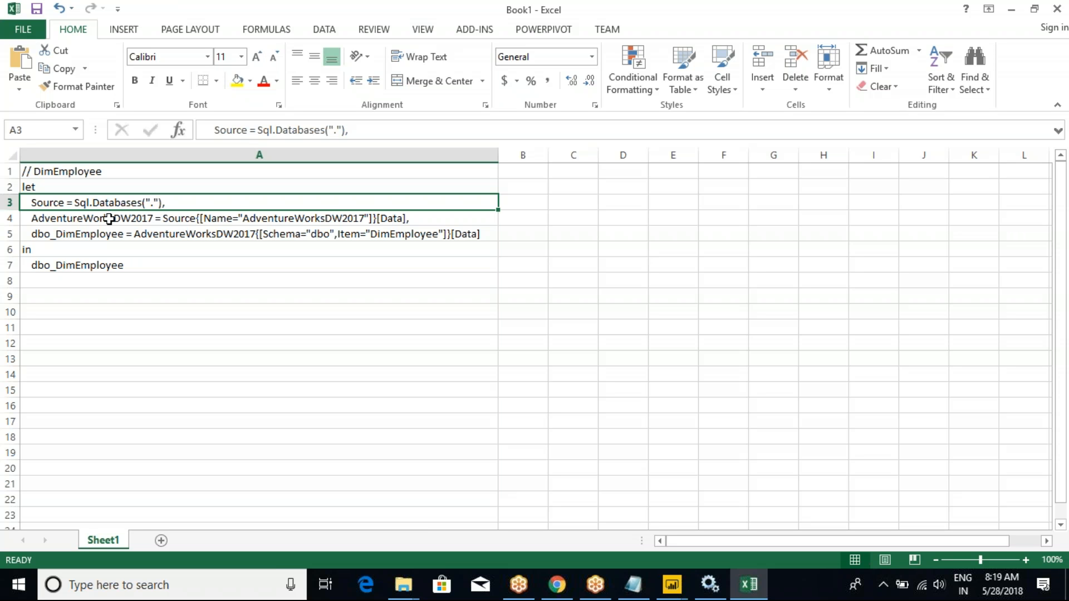
Switch to Power Query Editor and paste the copied DimEmployee query as a new query
key("alt+Tab")
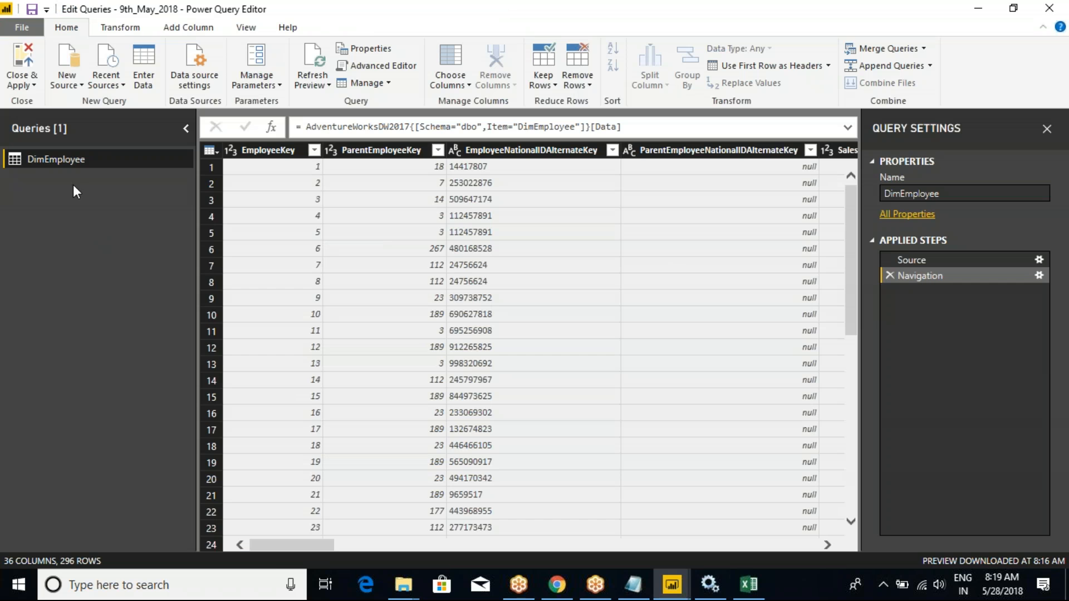
right_click(61, 158)
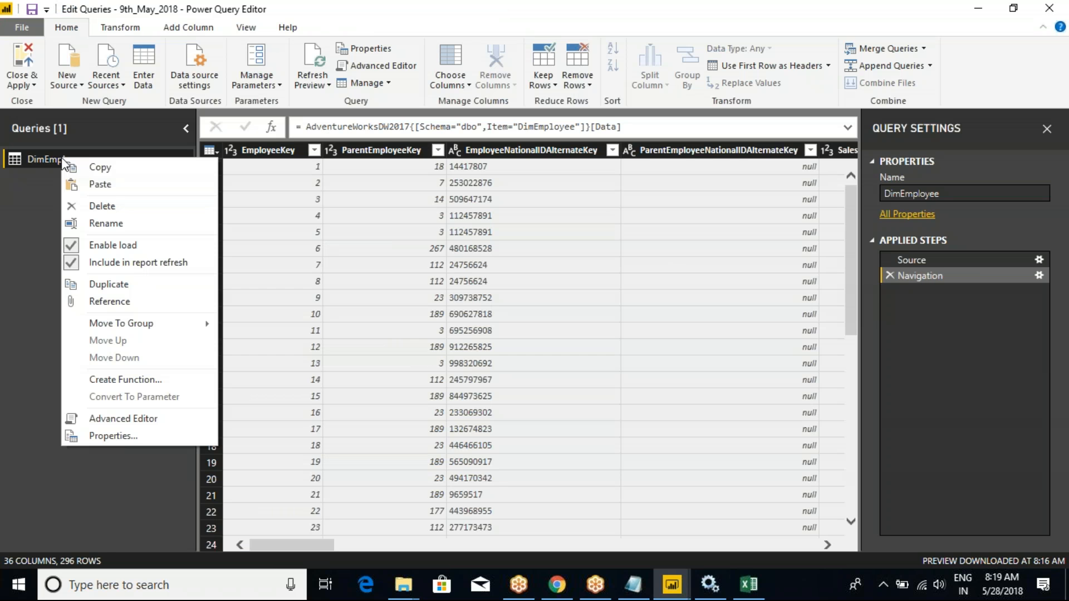
left_click(110, 186)
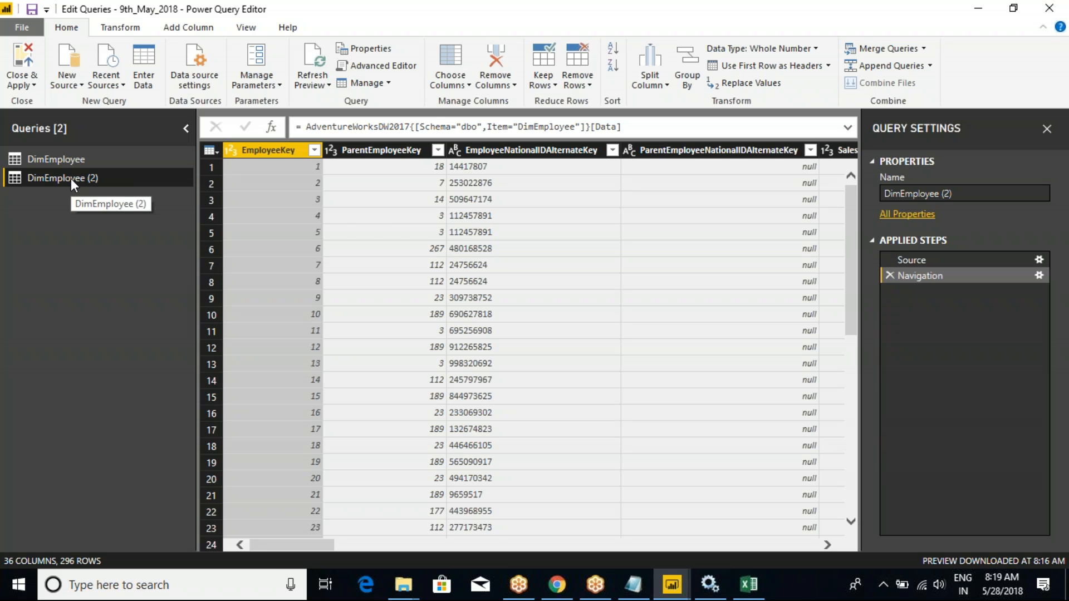
Check the pasted DimEmployee (2) query against the original DimEmployee query and its code in Excel
key("alt+Tab")
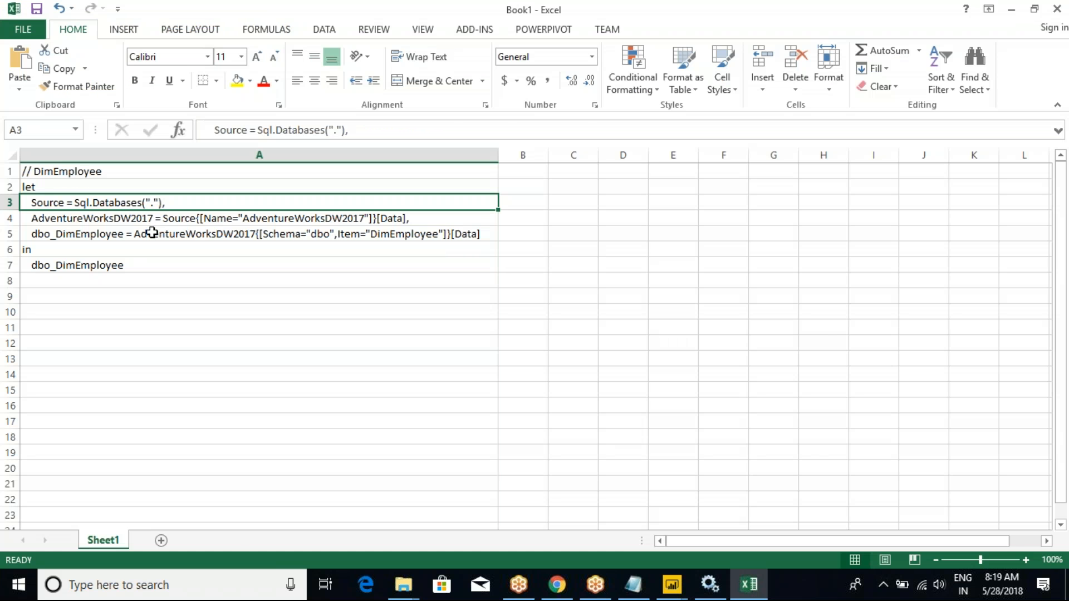
key("alt+Tab")
left_click(69, 160)
left_click(51, 178)
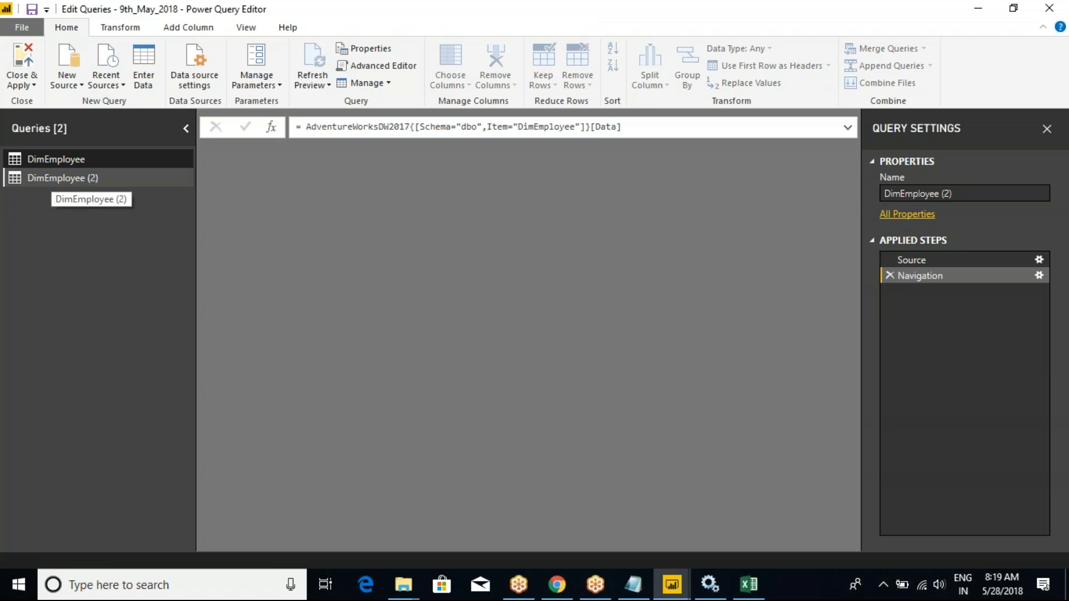
left_click(56, 159)
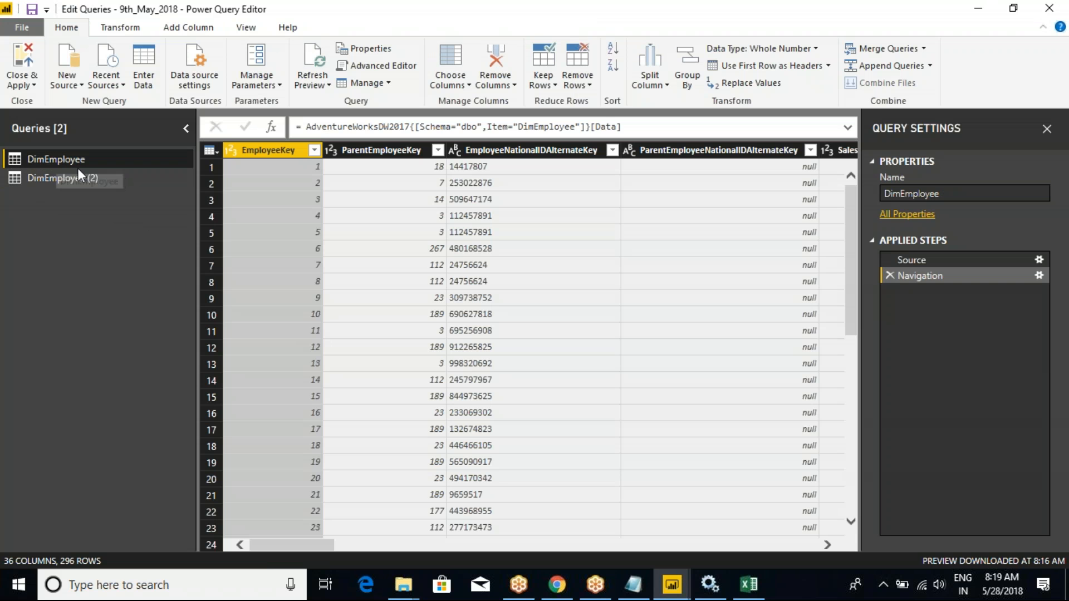
right_click(78, 159)
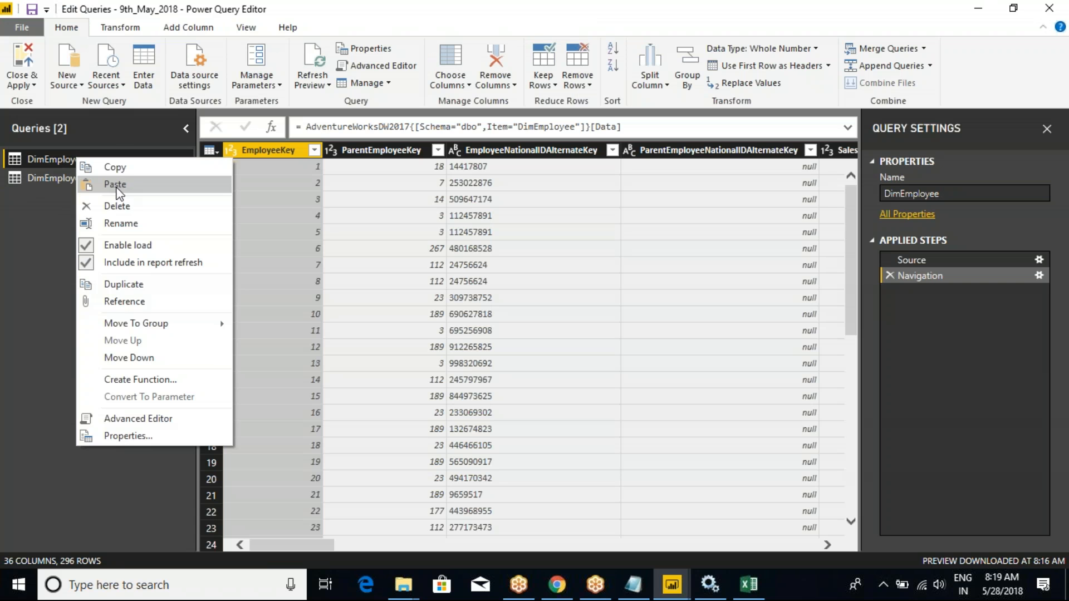
left_click(8, 215)
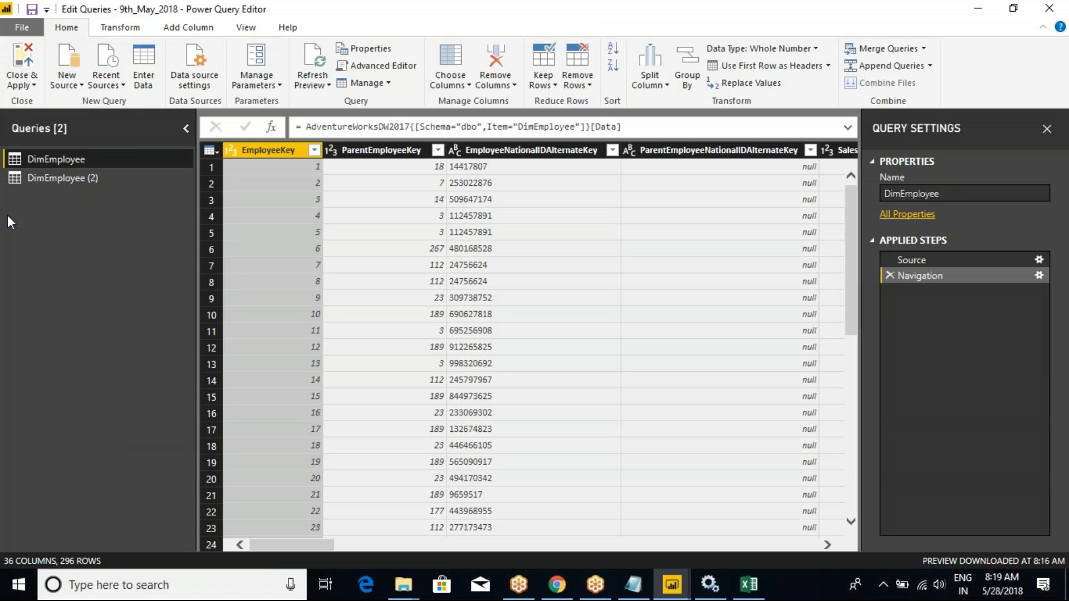
left_click(68, 178)
left_click(71, 158)
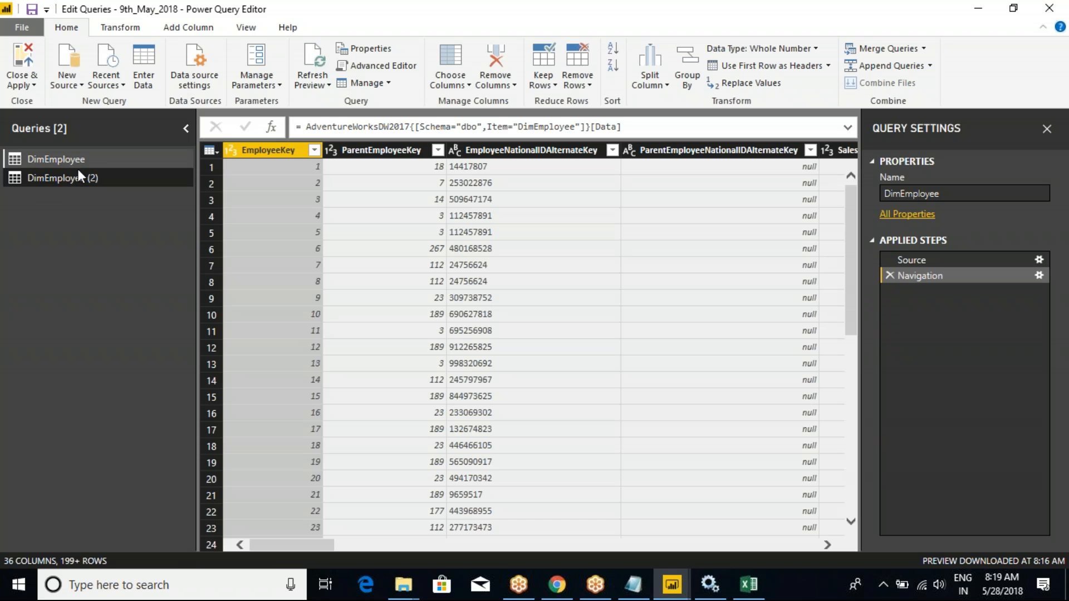
left_click(78, 177)
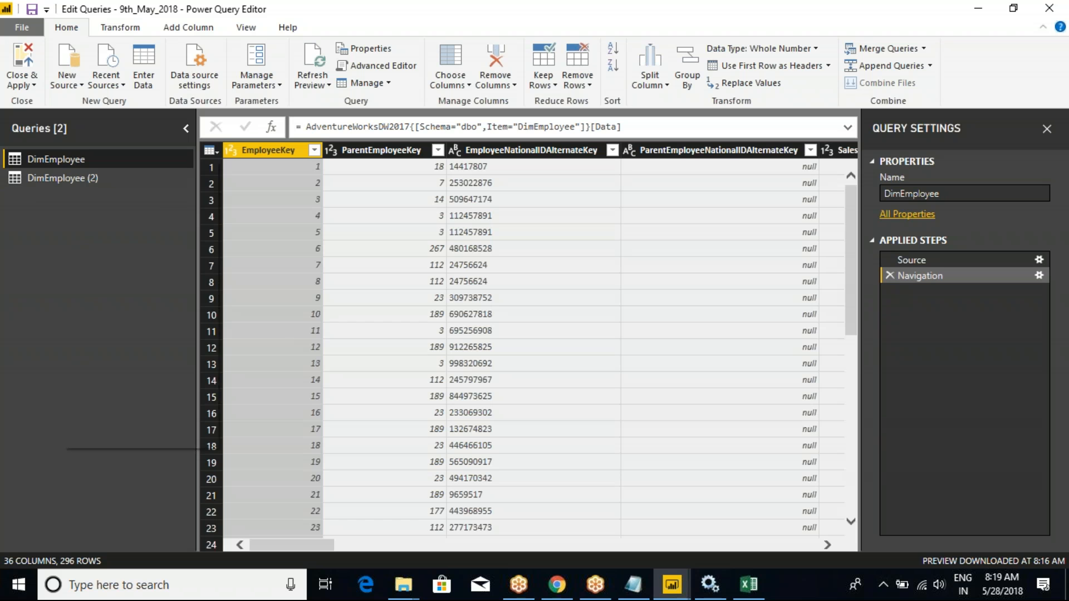
right_click(61, 160)
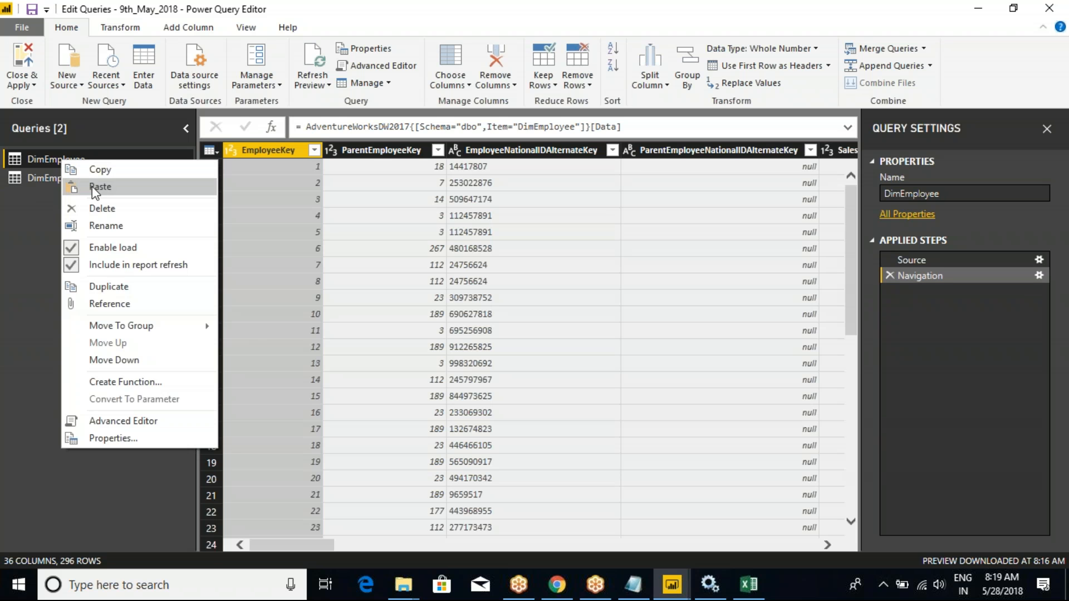
left_click(44, 178)
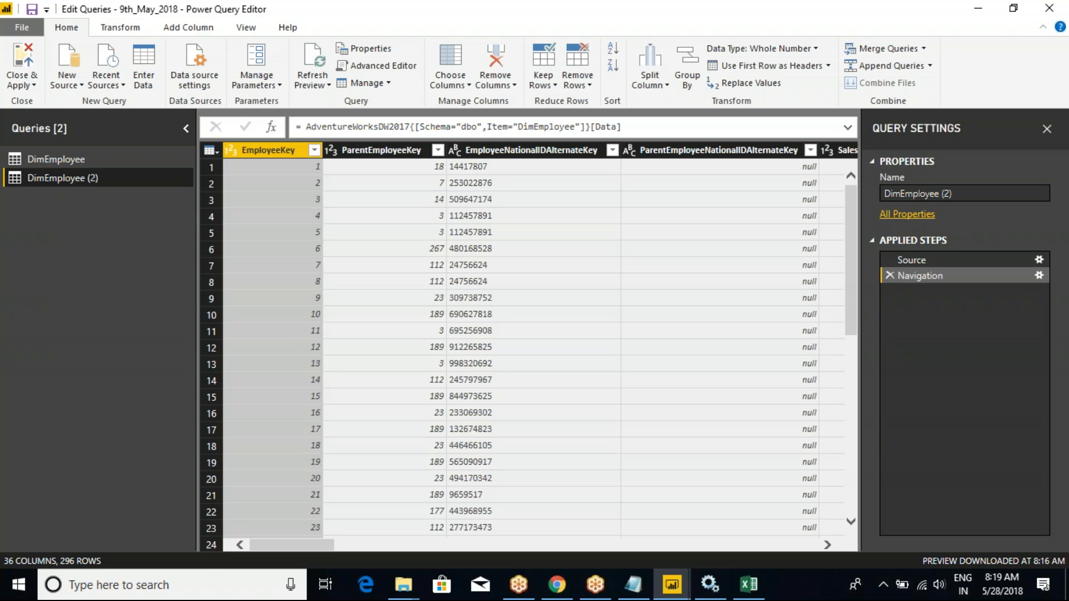
Rename the DimEmployee (2) query as DimEmployee_BKP
right_click(45, 174)
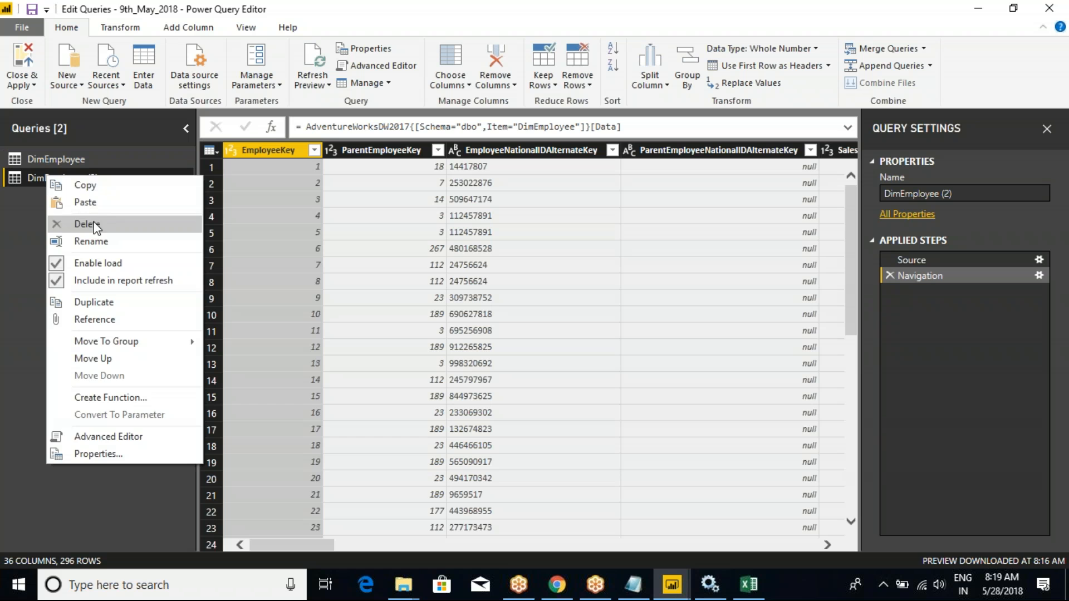
left_click(97, 241)
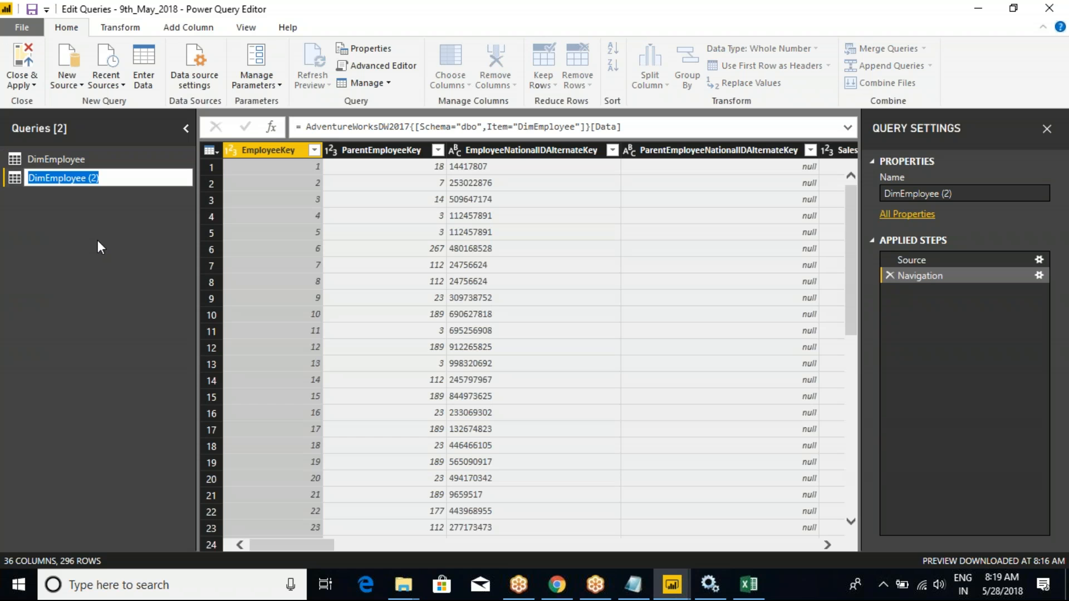
left_click(111, 179)
key("BackSpace")
key("BackSpace")
key("BackSpace")
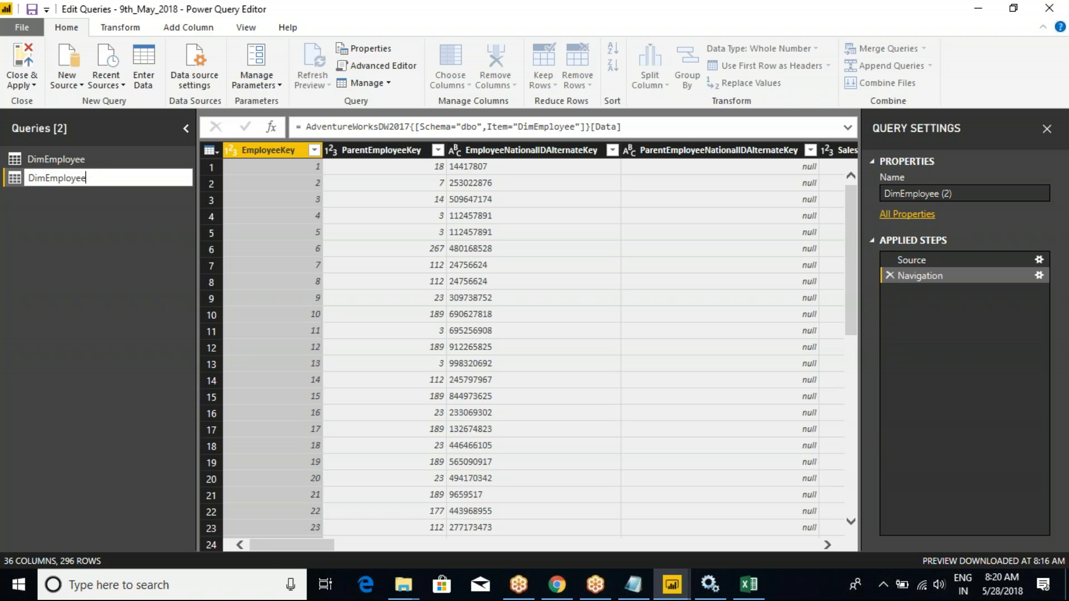
type("_BKP")
key("Return")
Delete the DimEmployee_BKP query and confirm the deletion
right_click(90, 182)
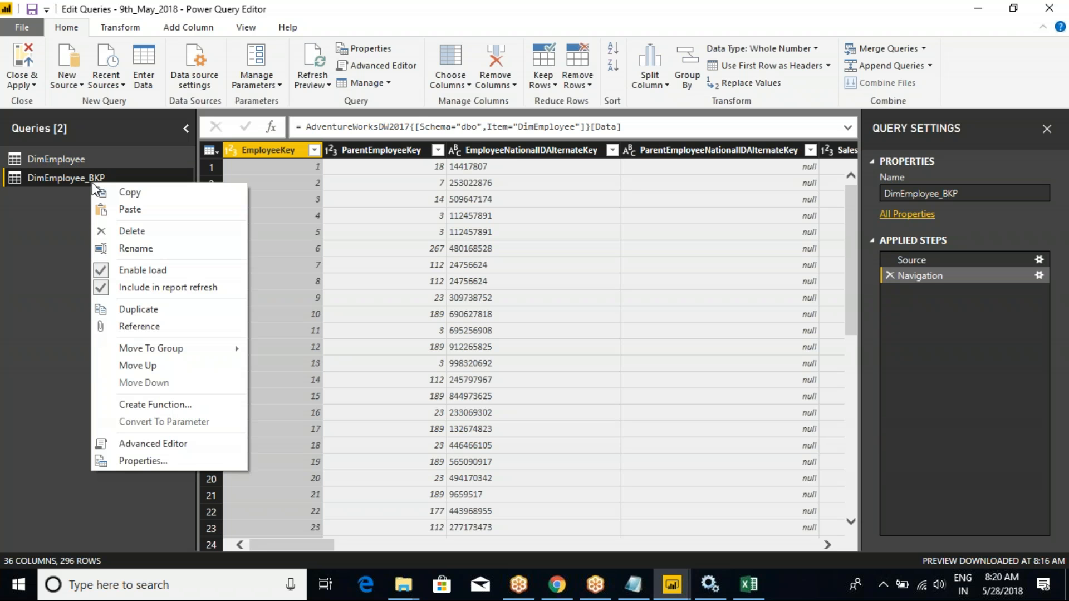
left_click(134, 231)
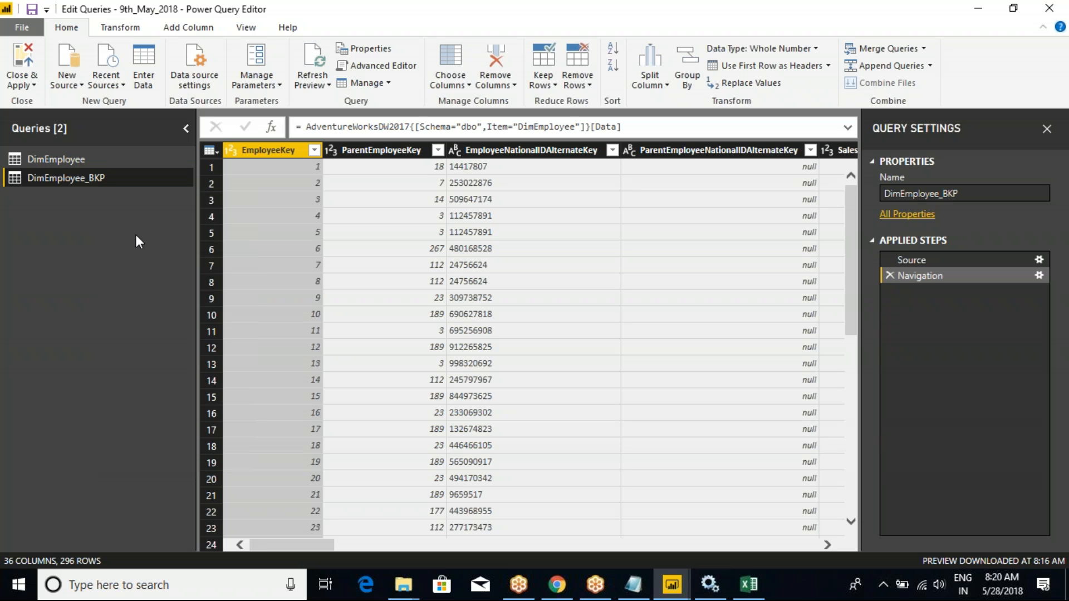
left_click(598, 314)
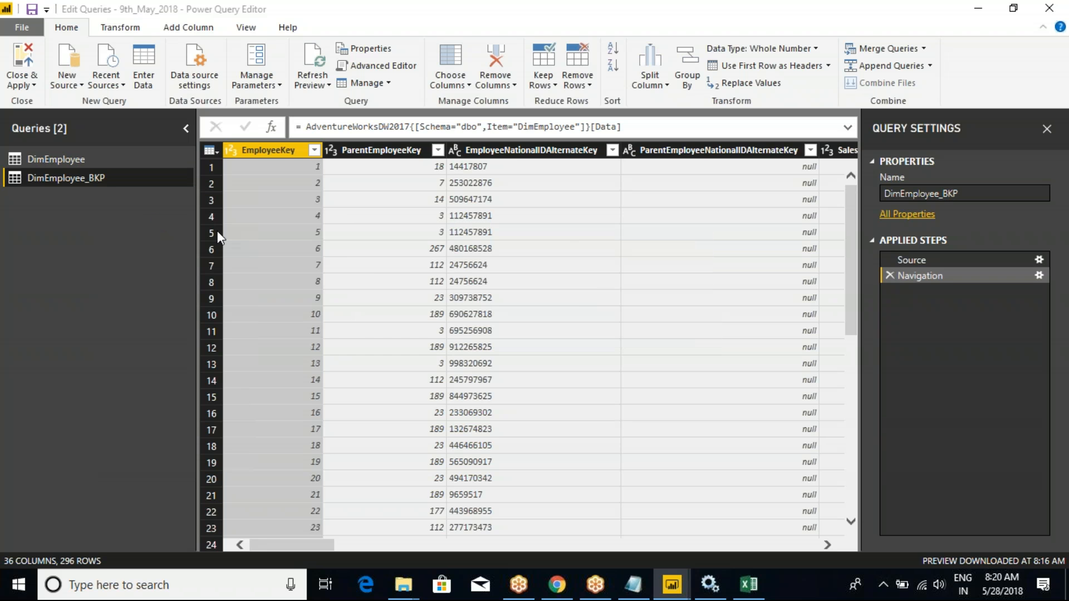
Duplicate the DimEmployee query and rename the duplicate as DimEmployee_Duplicate
left_click(71, 160)
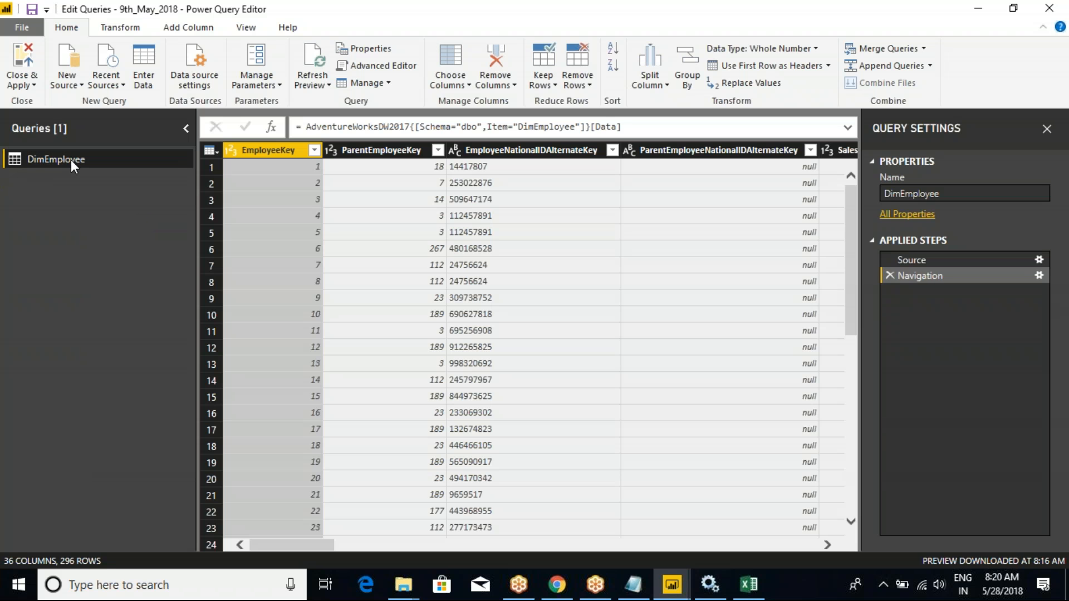
right_click(71, 159)
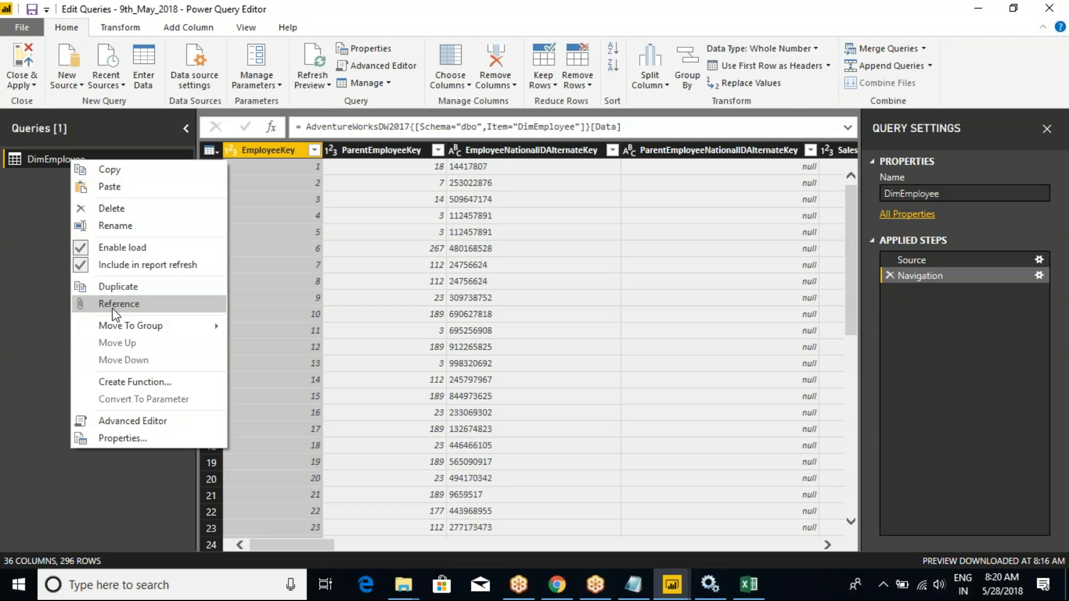
left_click(119, 287)
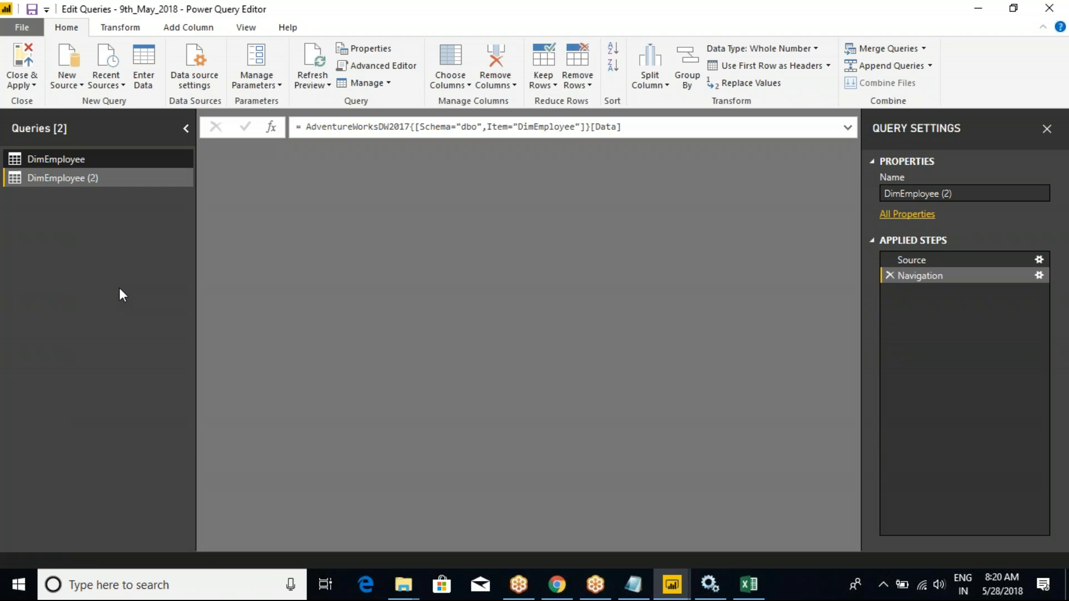
right_click(87, 176)
left_click(130, 240)
left_click(126, 179)
key("BackSpace")
key("BackSpace")
type("_Dup")
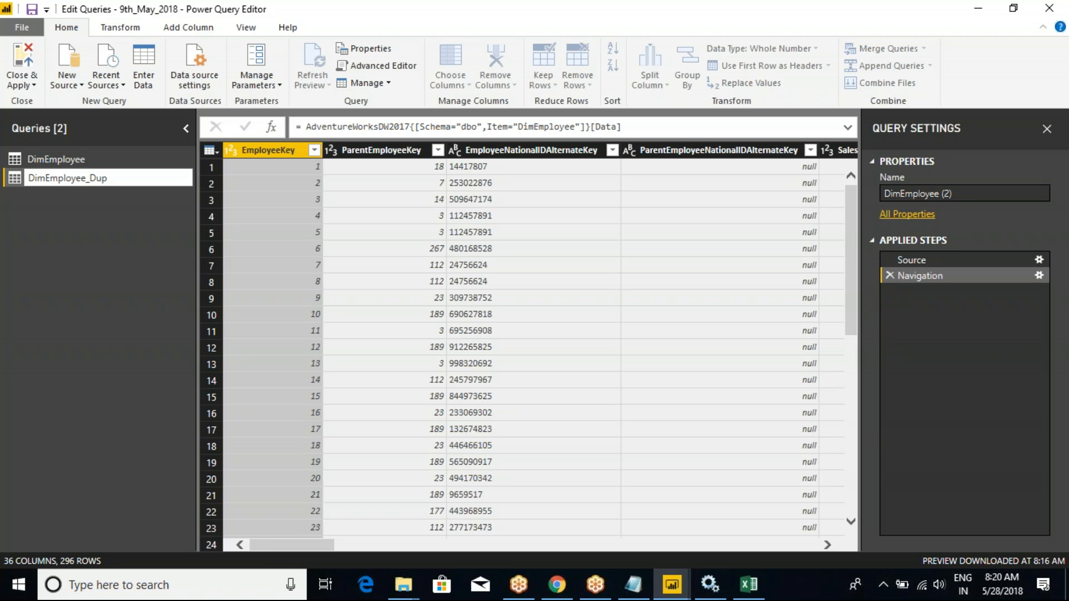
type("licate")
key("Return")
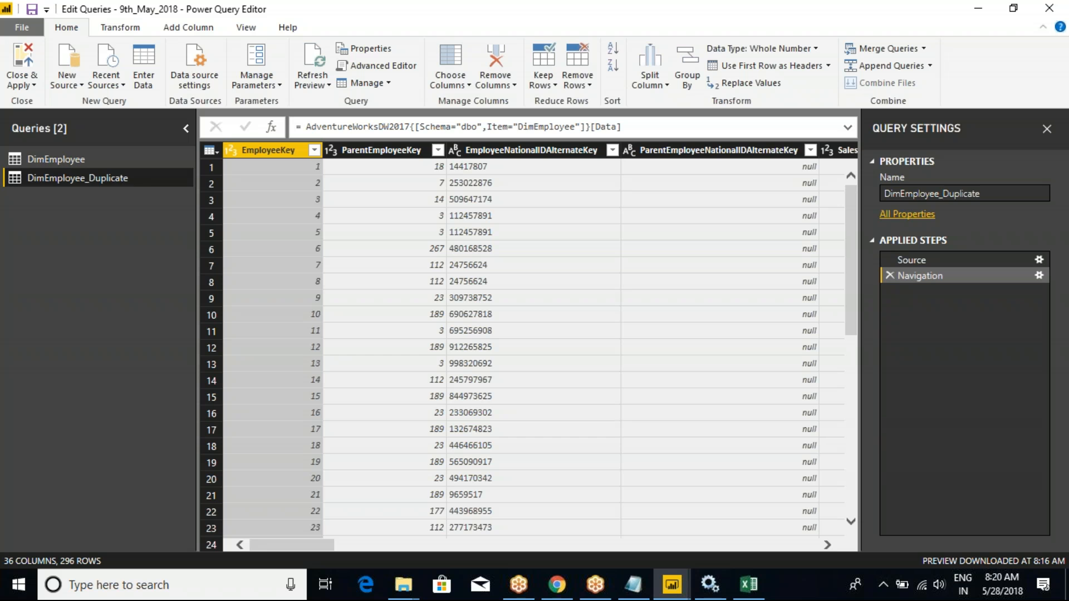
Create a reference to the DimEmployee query and rename it as DimEmployee_Reference
left_click(75, 161)
right_click(75, 161)
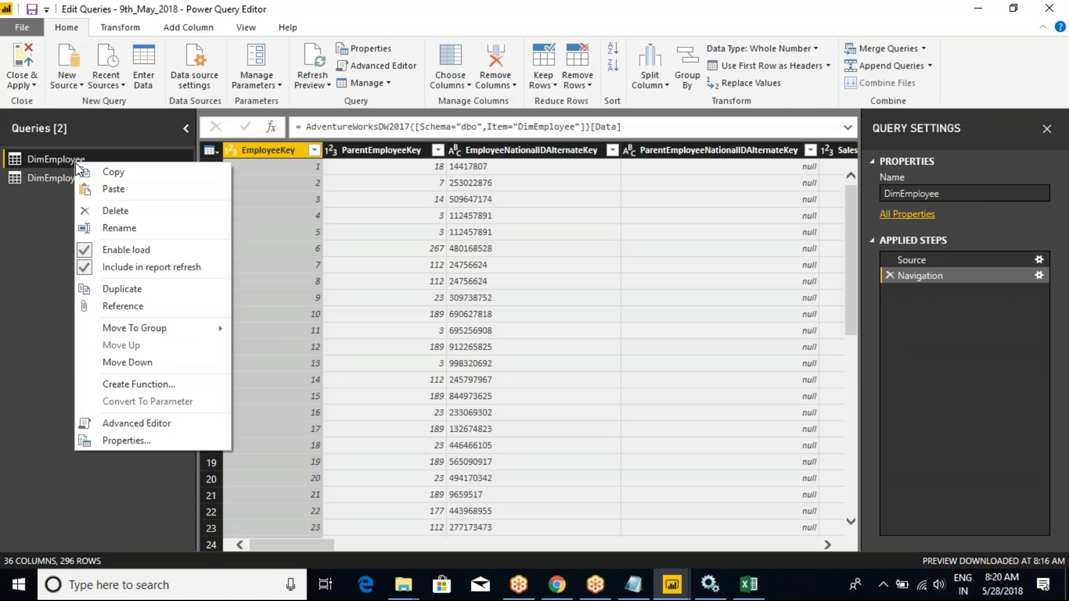
left_click(117, 310)
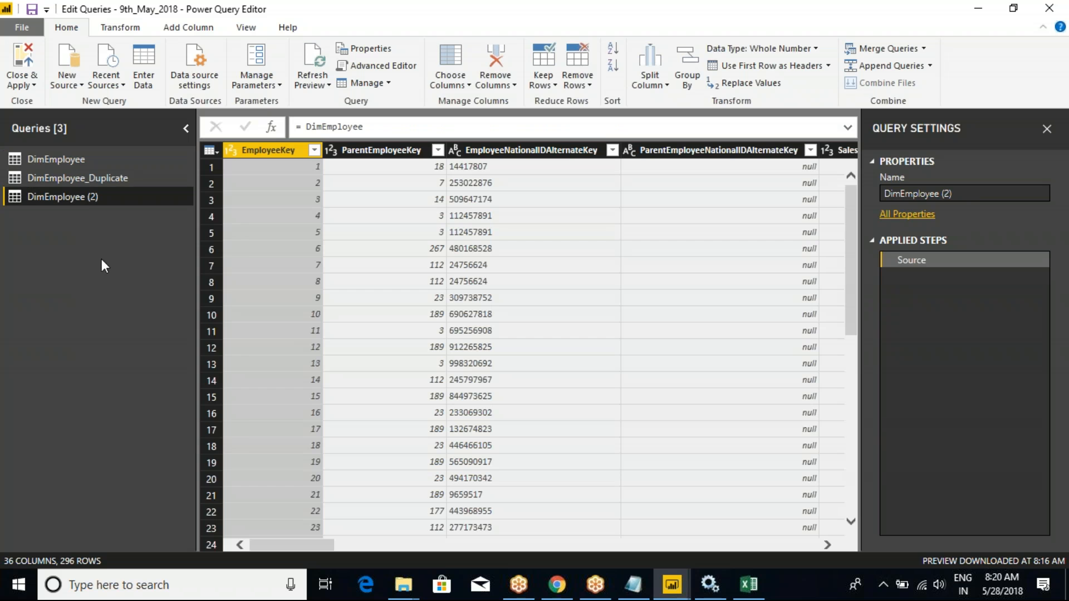
right_click(85, 199)
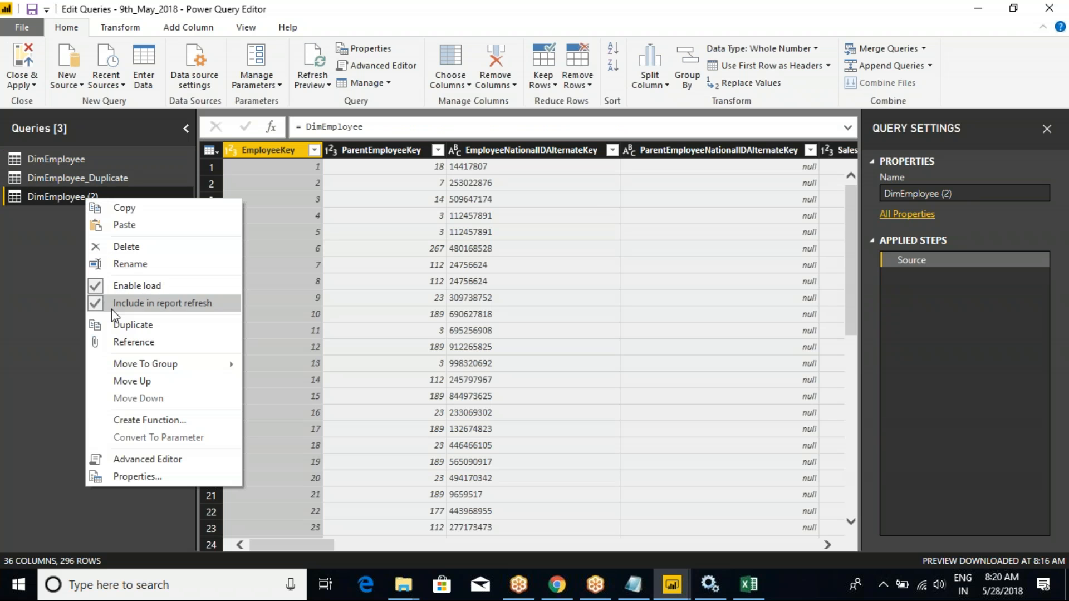
left_click(139, 265)
left_click(127, 198)
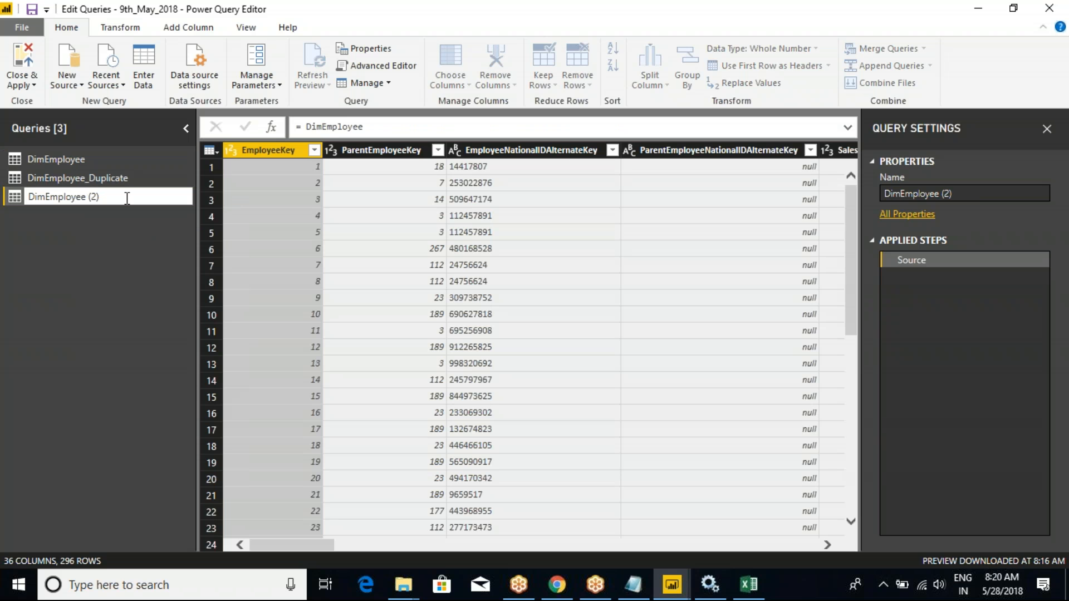
key("BackSpace")
key("BackSpace")
key("BackSpace")
key("BackSpace")
type("_Reference")
key("Return")
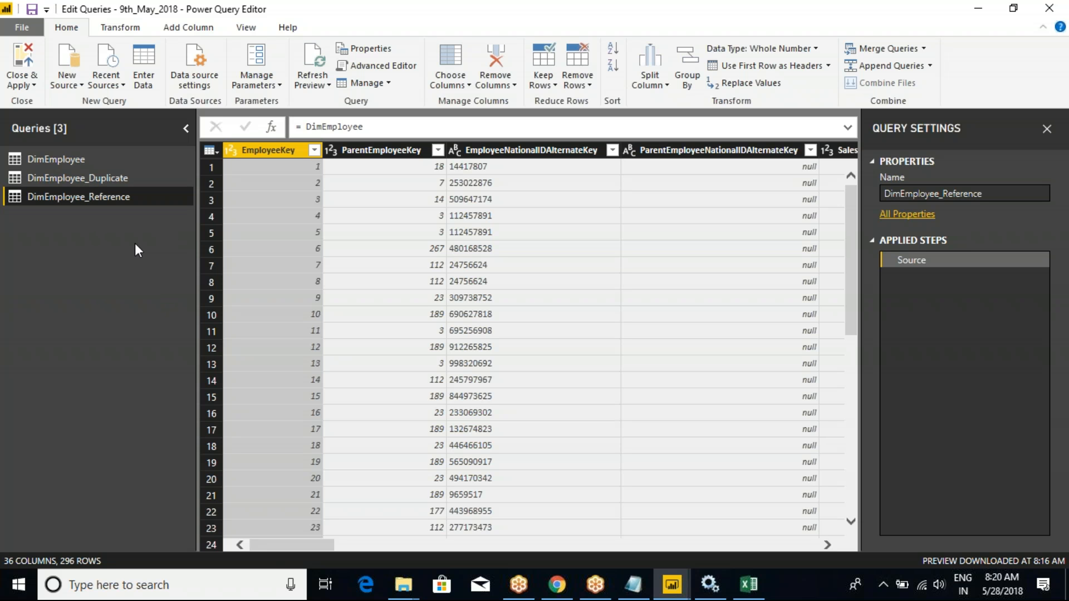
Compare the formulas and applied steps of the DimEmployee, DimEmployee_Duplicate and DimEmployee_Reference queries
left_click(63, 157)
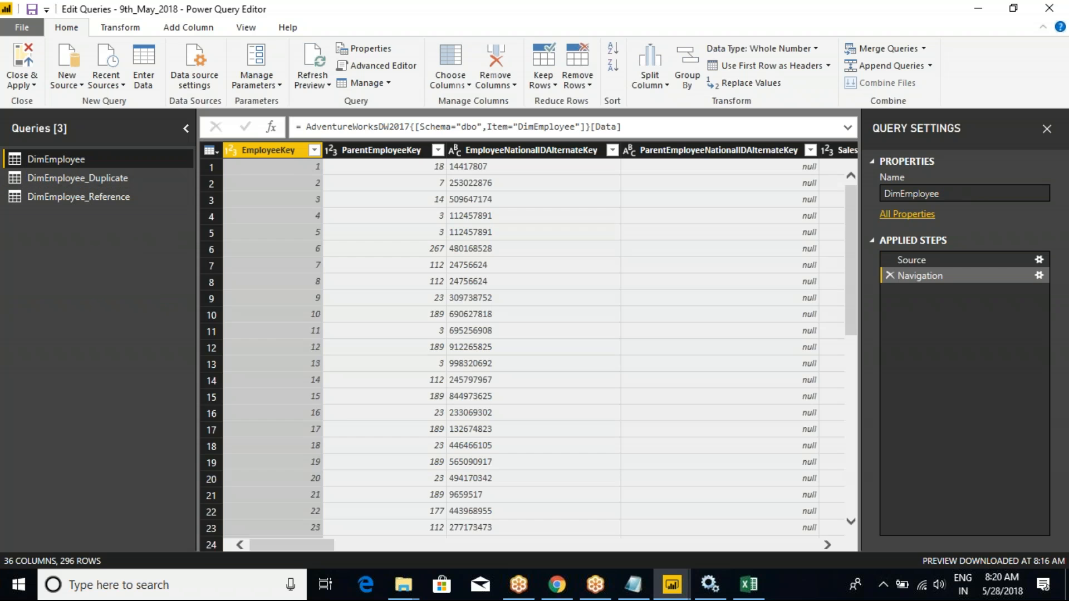
right_click(63, 158)
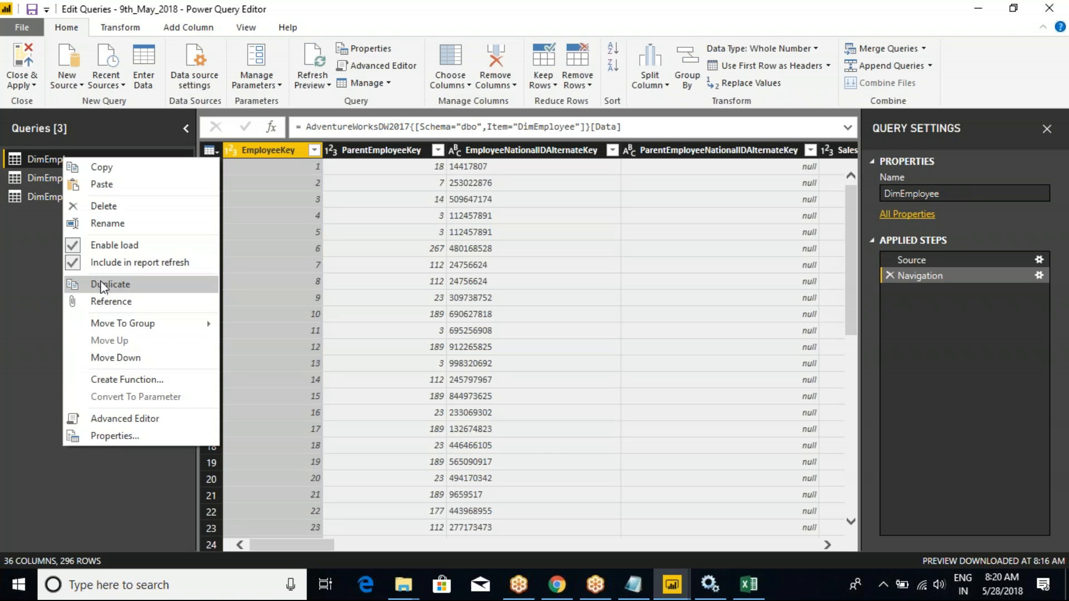
left_click(32, 225)
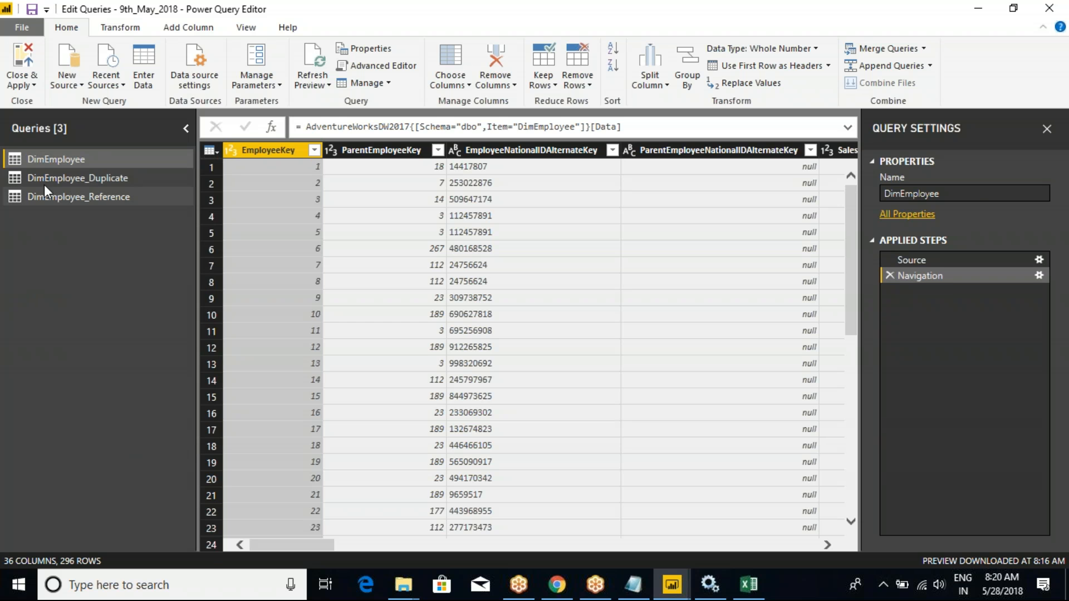
left_click(47, 179)
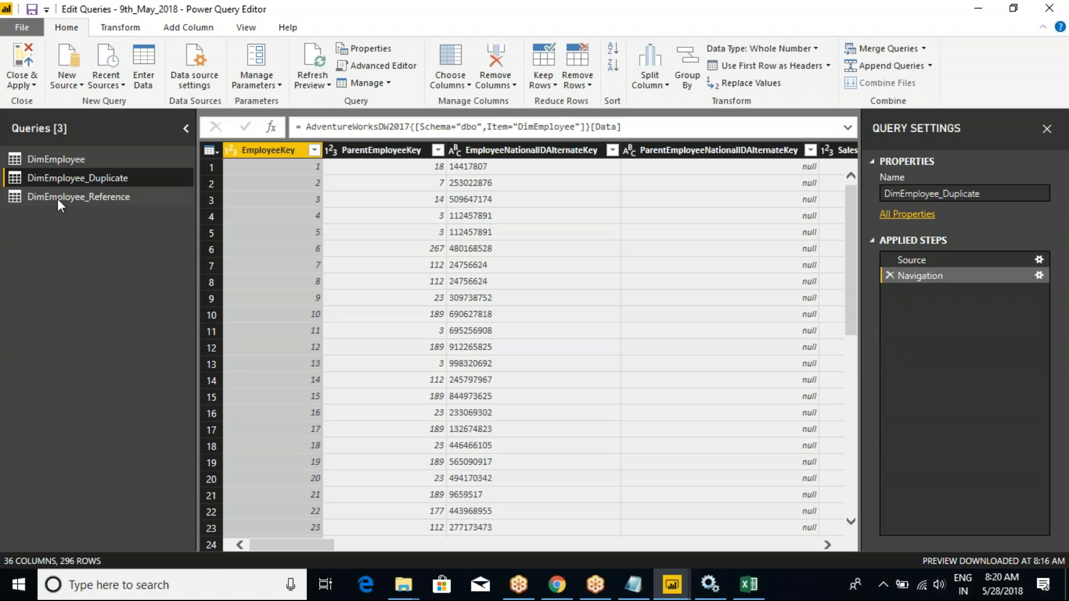
left_click(59, 196)
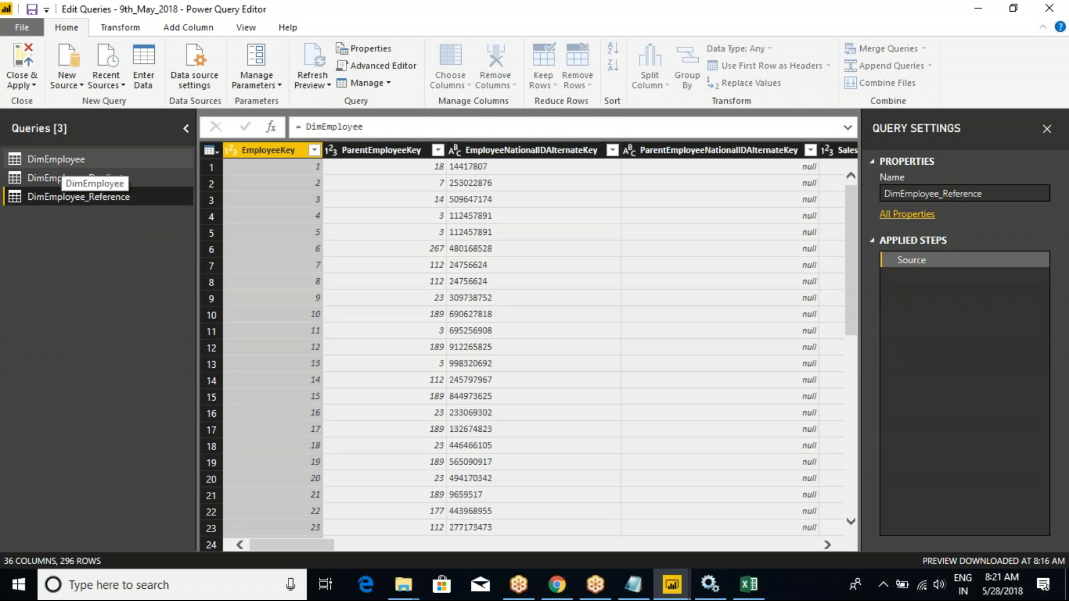
Keep only the EmployeeKey and EmailAddress columns in the DimEmployee query using Choose Columns
left_click(59, 159)
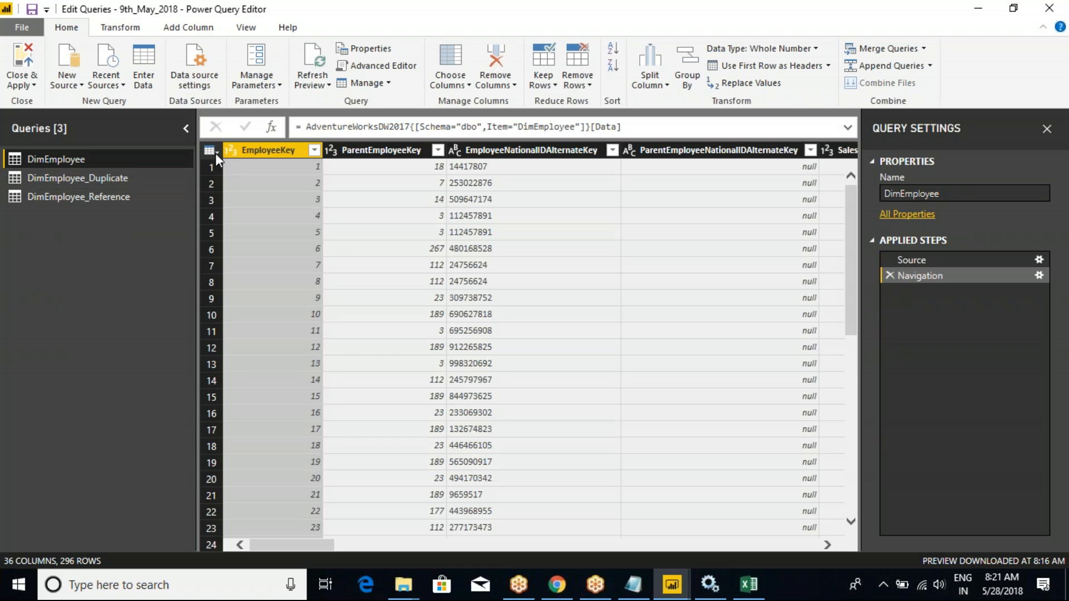
left_click(216, 153)
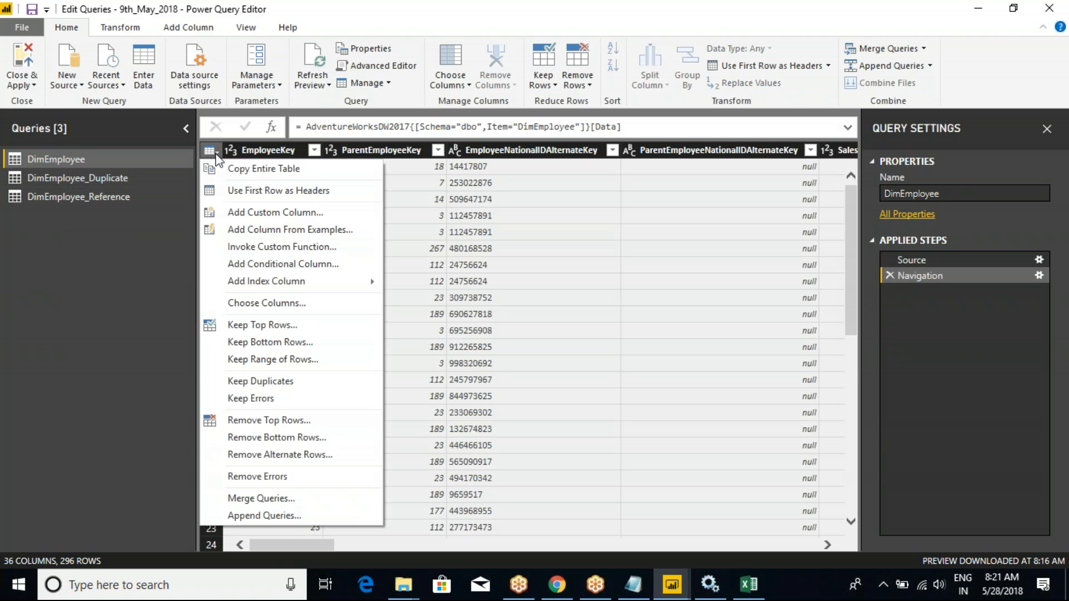
left_click(264, 304)
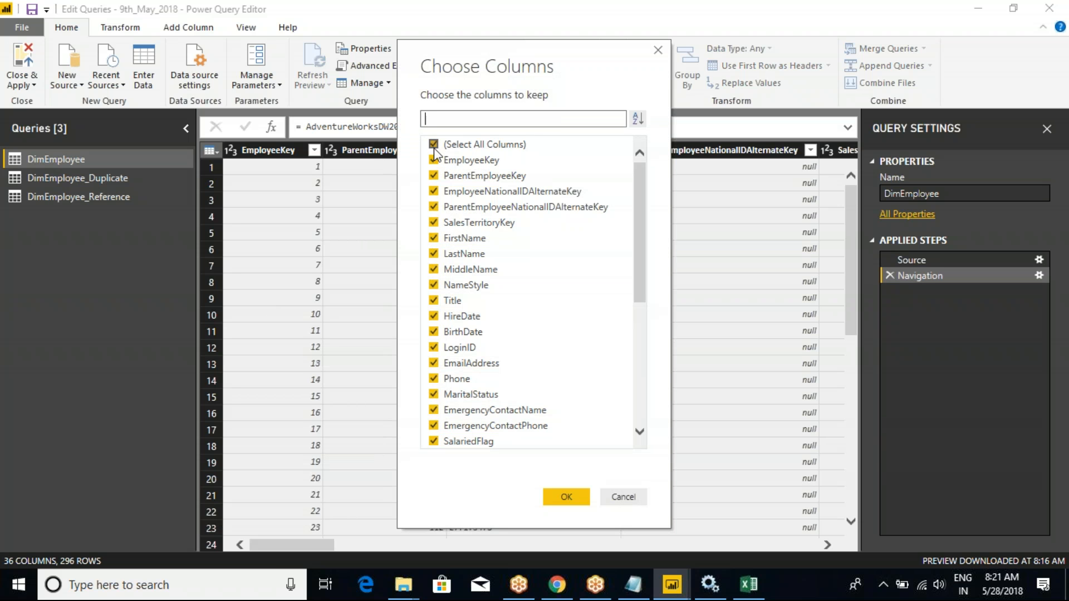
left_click(434, 146)
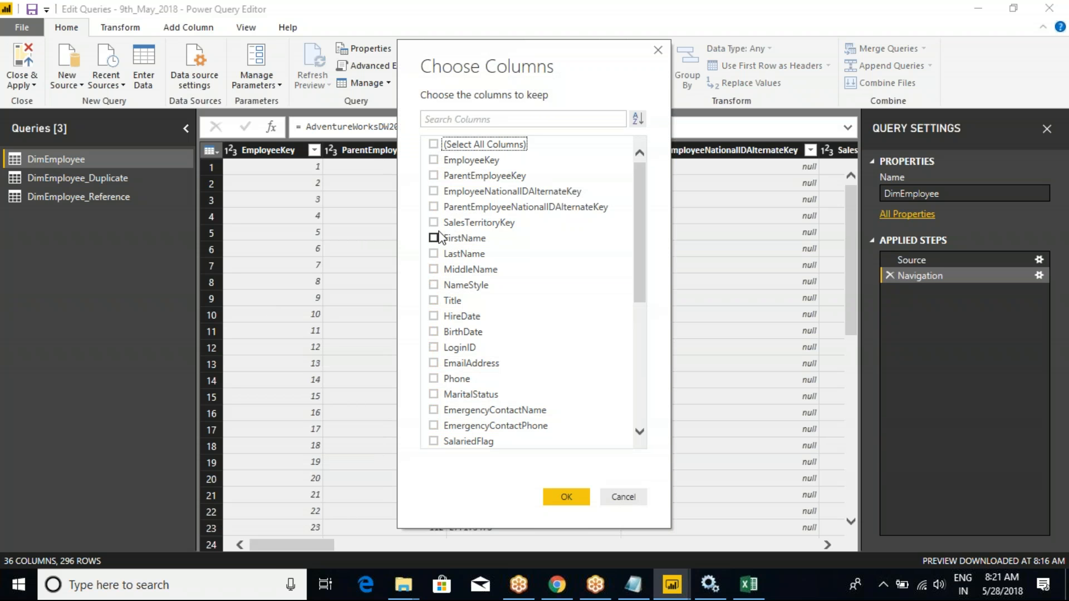
left_click(434, 161)
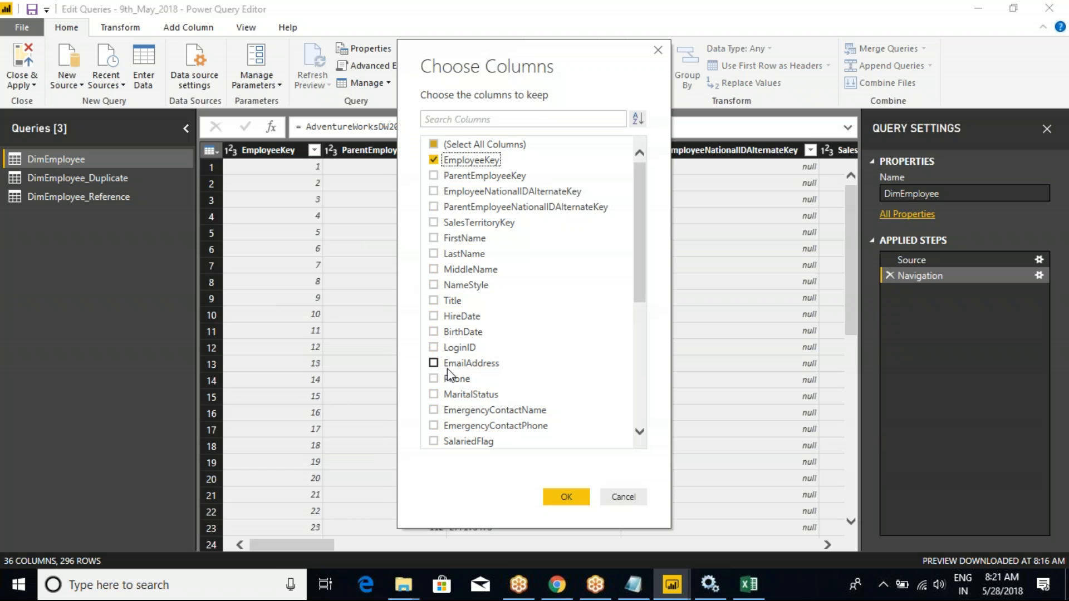
left_click(434, 363)
left_click(566, 497)
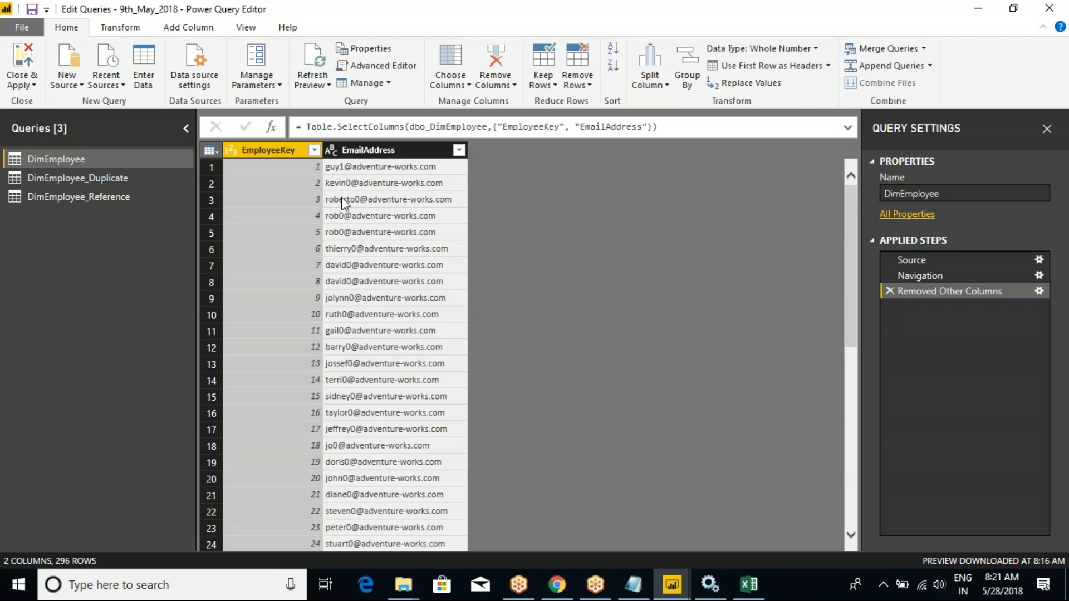
Compare the columns and applied steps of DimEmployee_Duplicate and DimEmployee_Reference with those of DimEmployee after the column selection
left_click(92, 178)
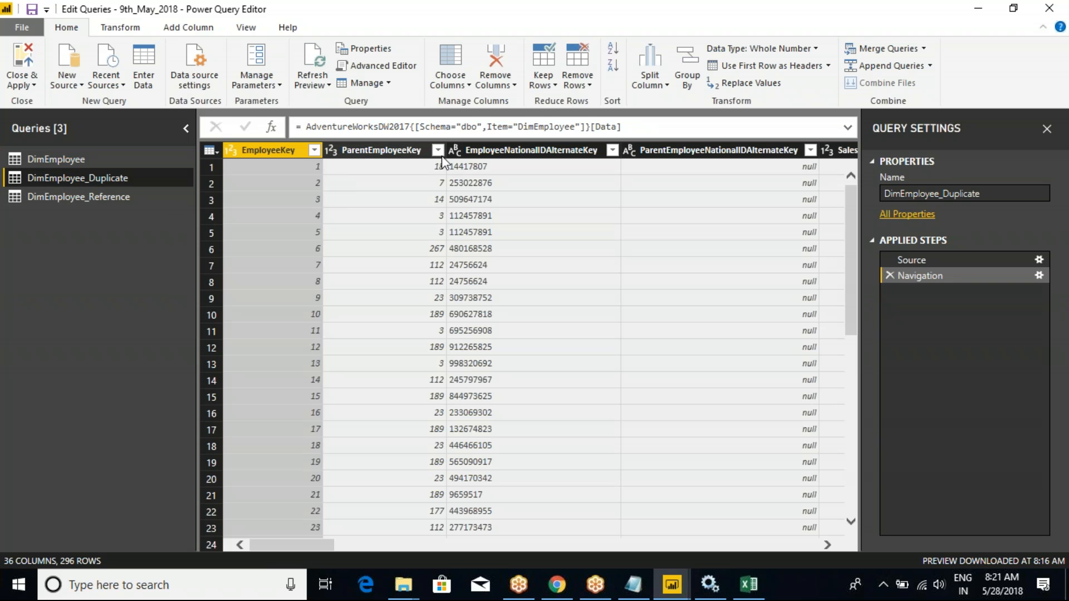
left_click(73, 197)
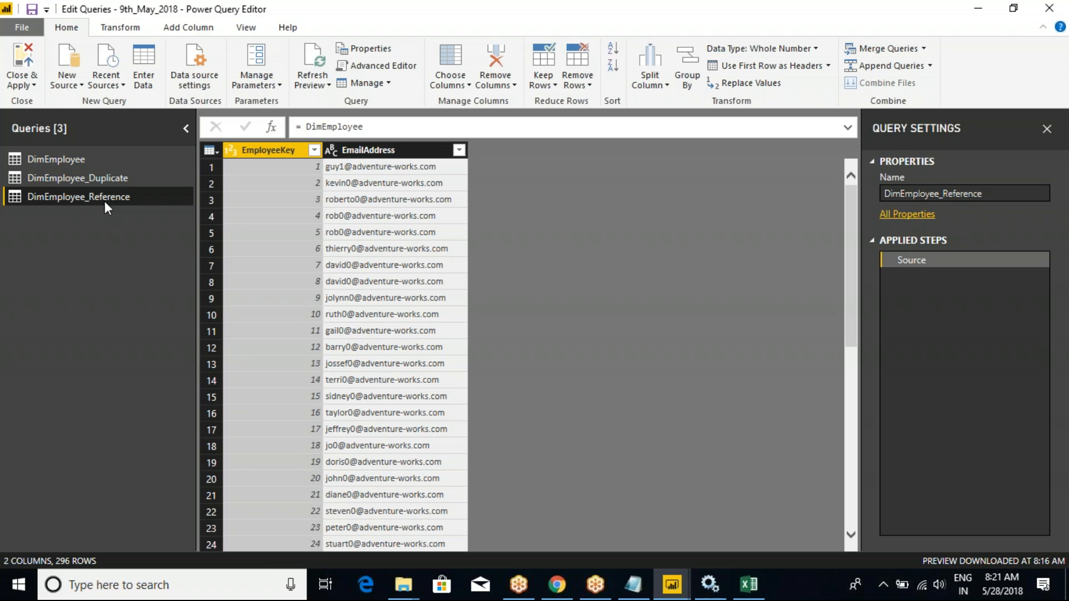
left_click(91, 178)
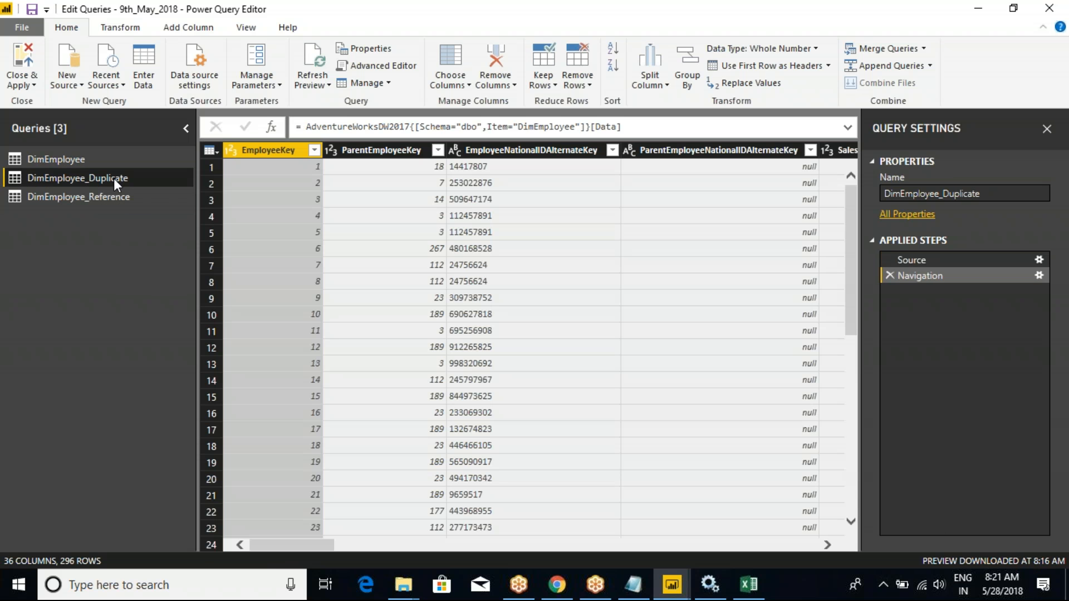
left_click(55, 158)
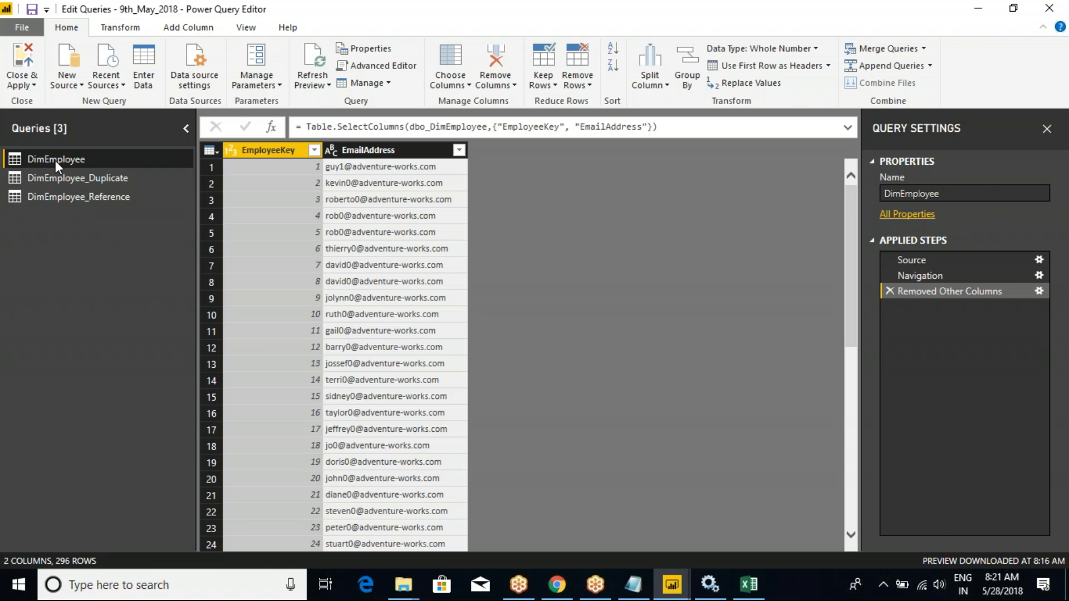
left_click(92, 180)
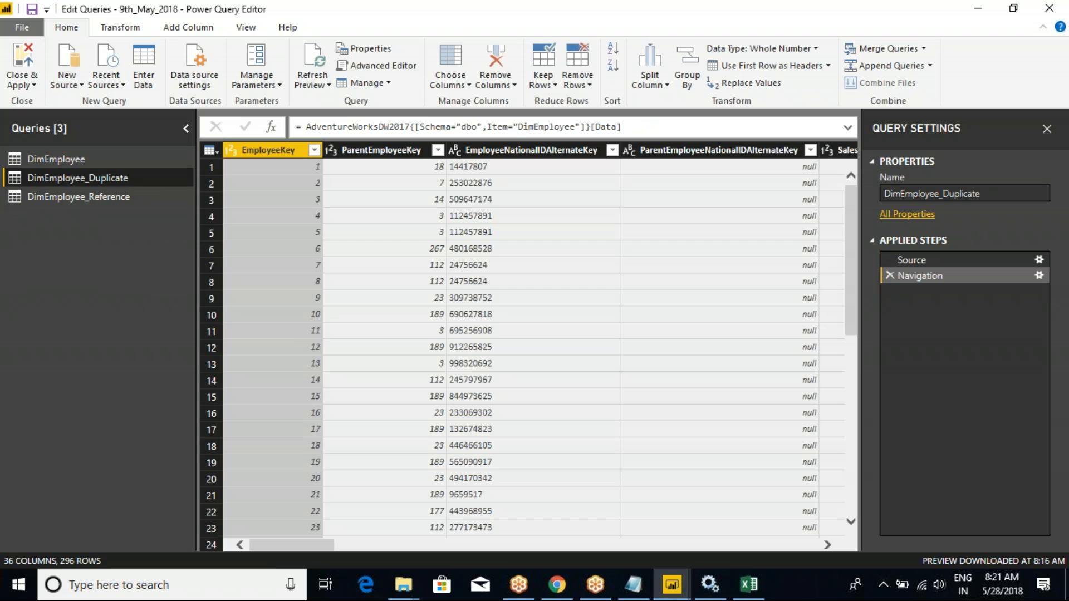
left_click(95, 193)
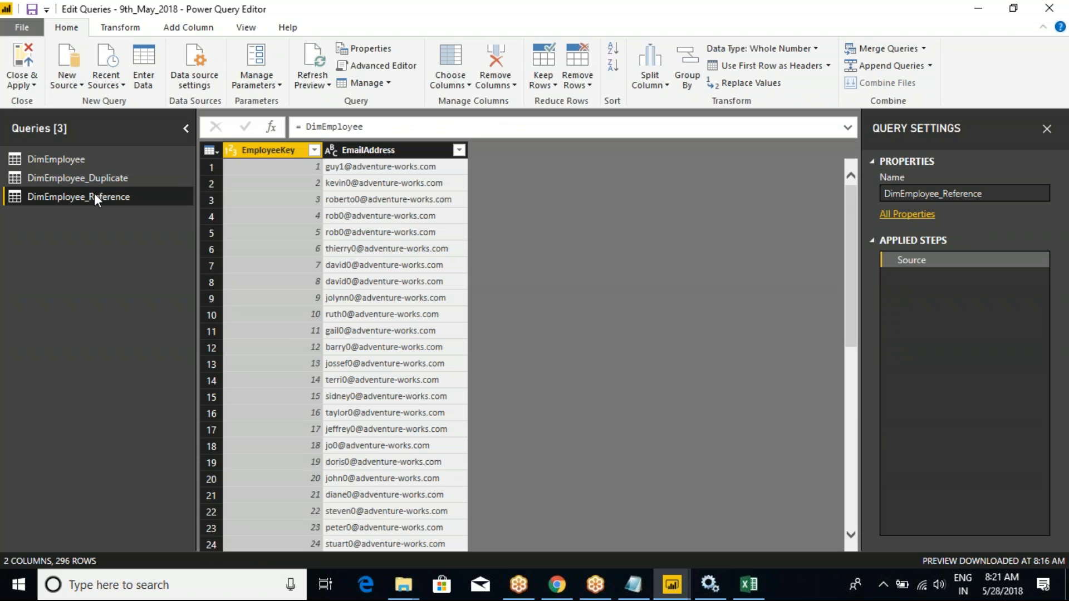
left_click(61, 159)
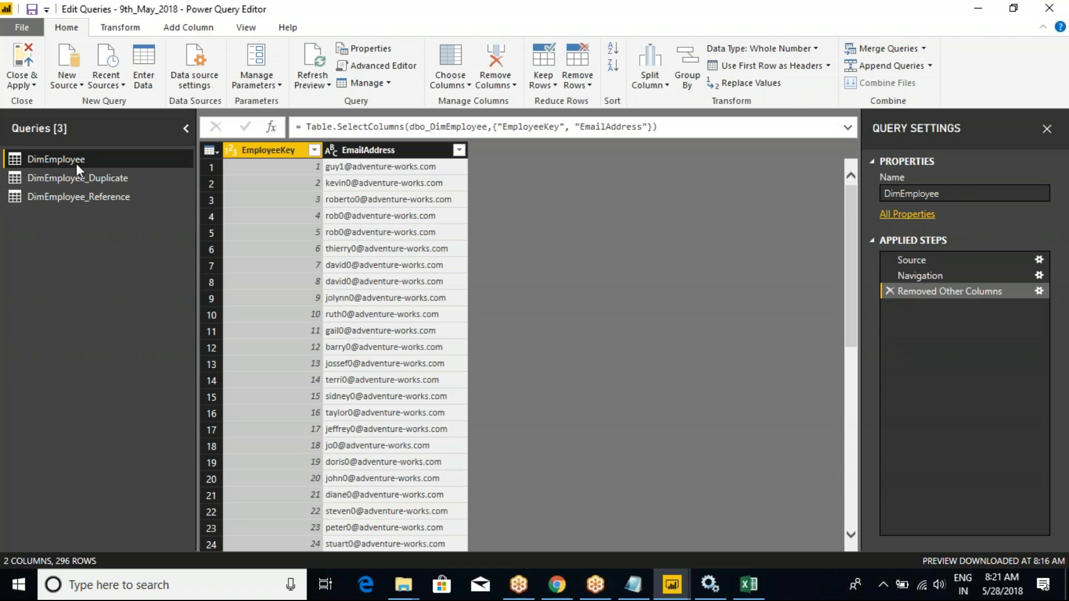
left_click(72, 196)
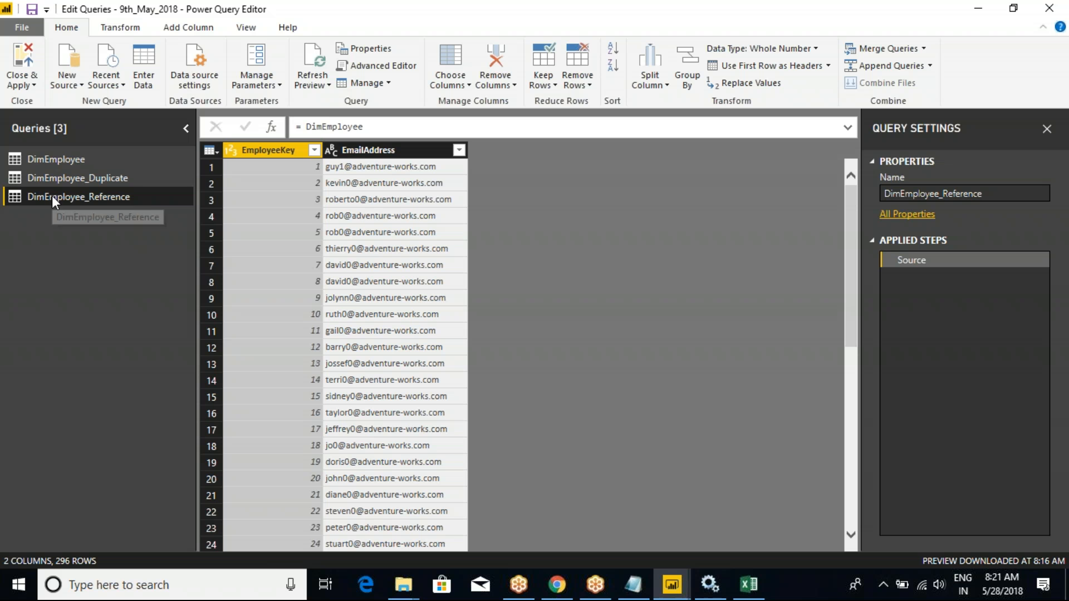
left_click(96, 180)
left_click(102, 196)
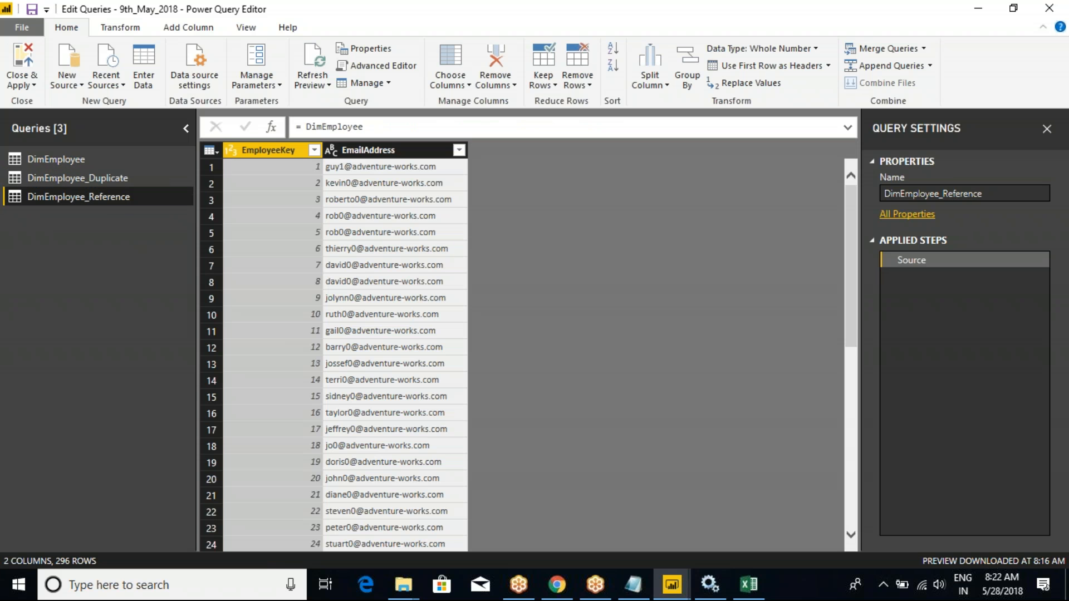
left_click(64, 155)
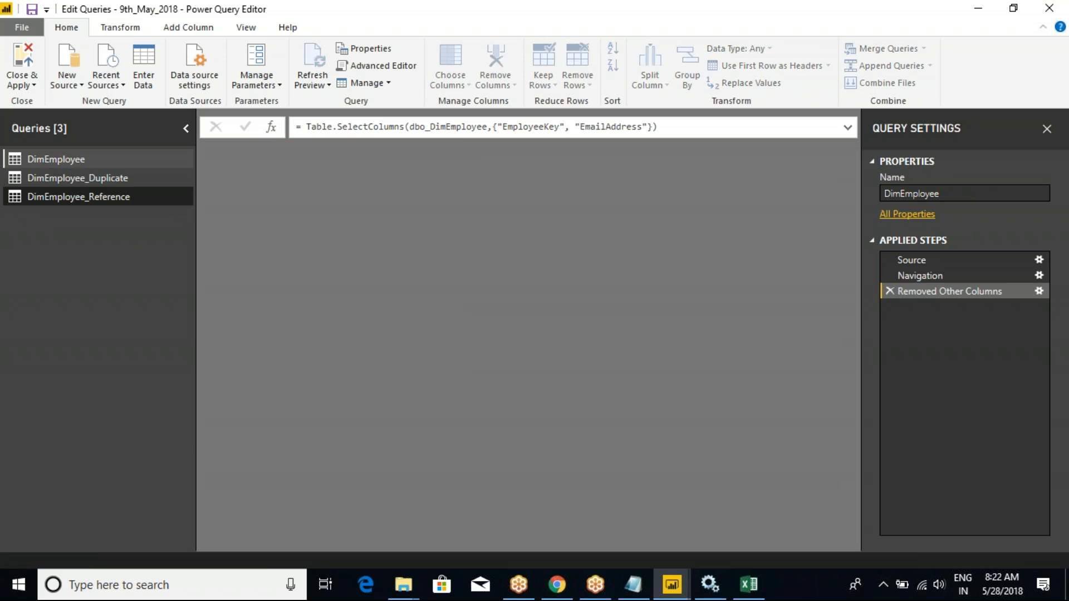
right_click(65, 157)
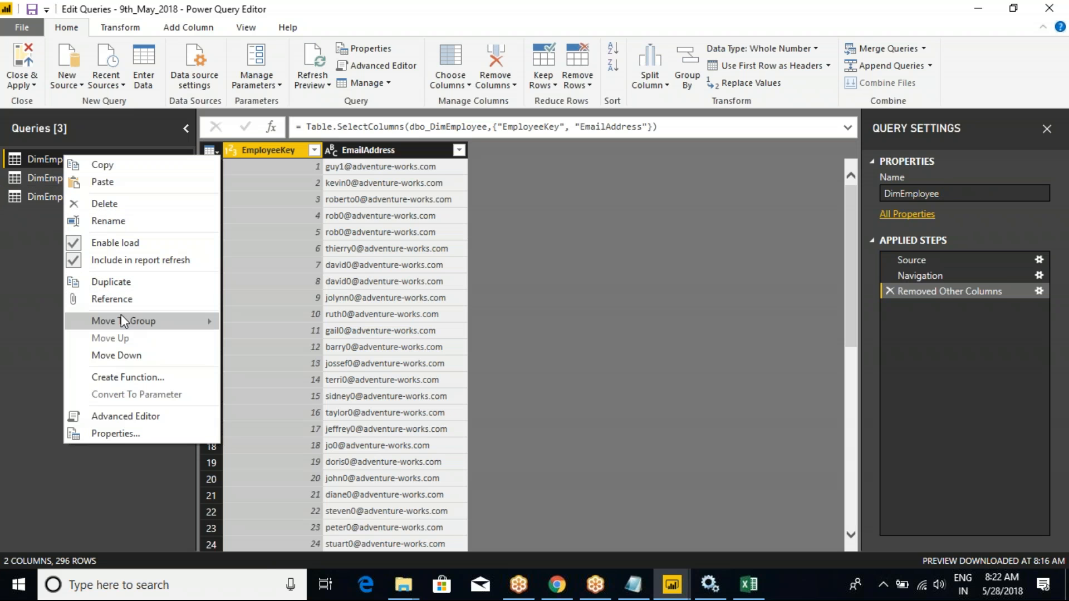
mouse_move(123, 323)
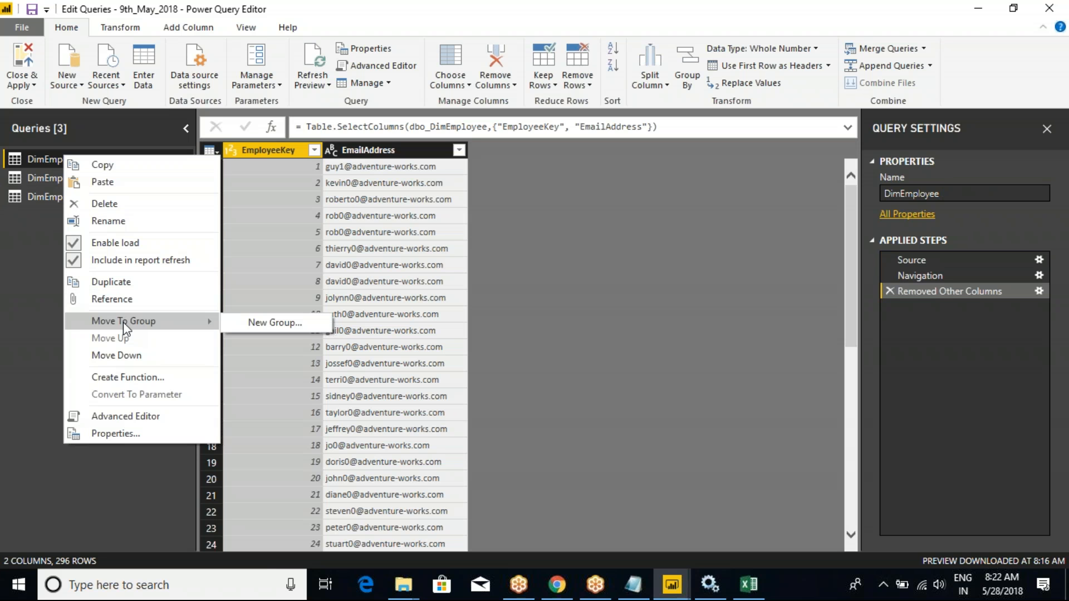
key("Escape")
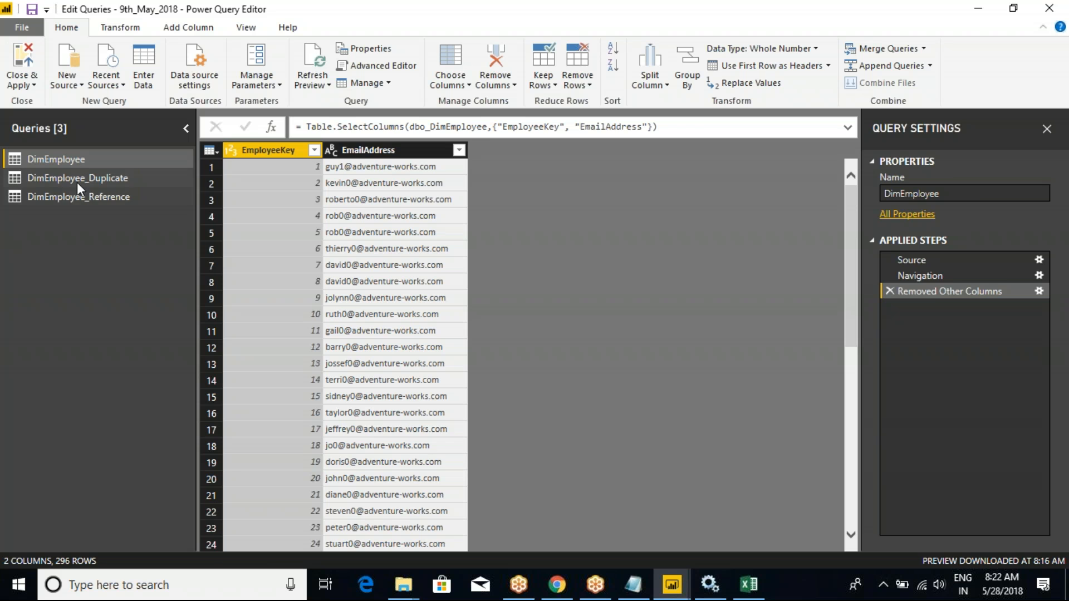
left_click(73, 178)
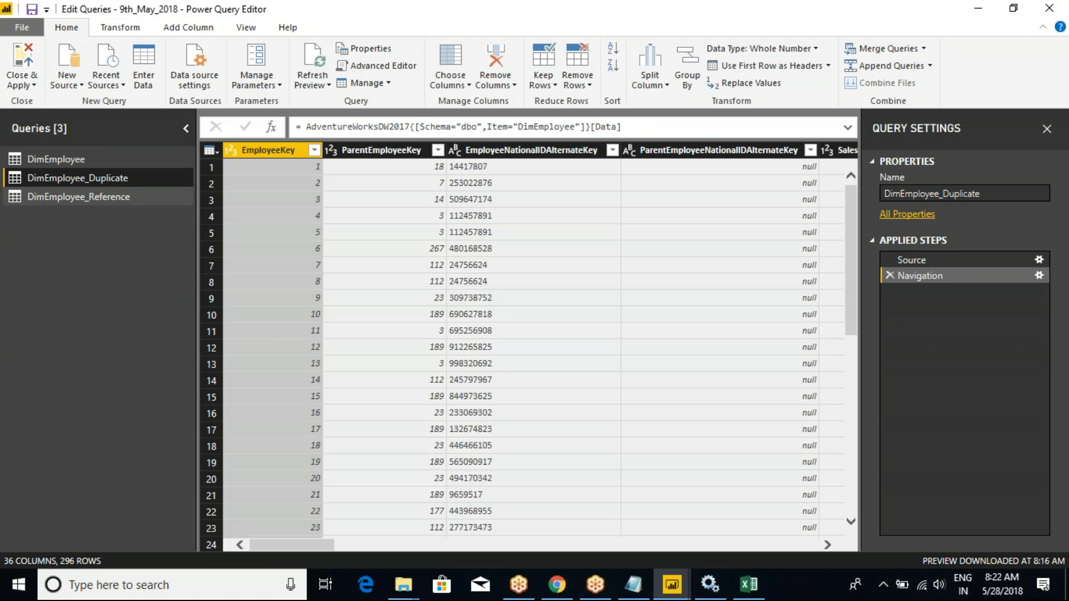
left_click(73, 196)
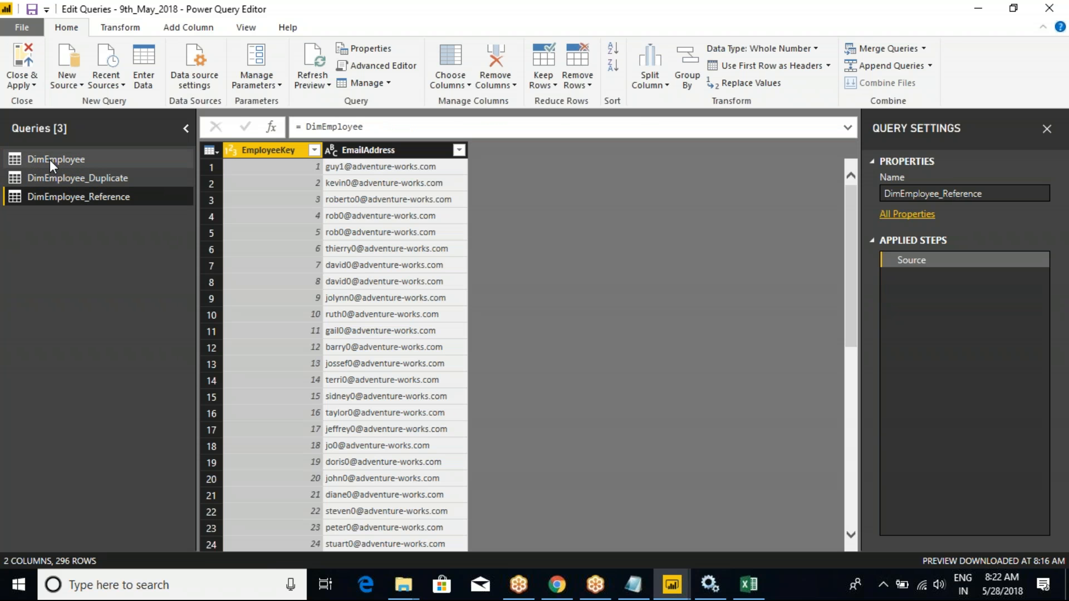
left_click(49, 159)
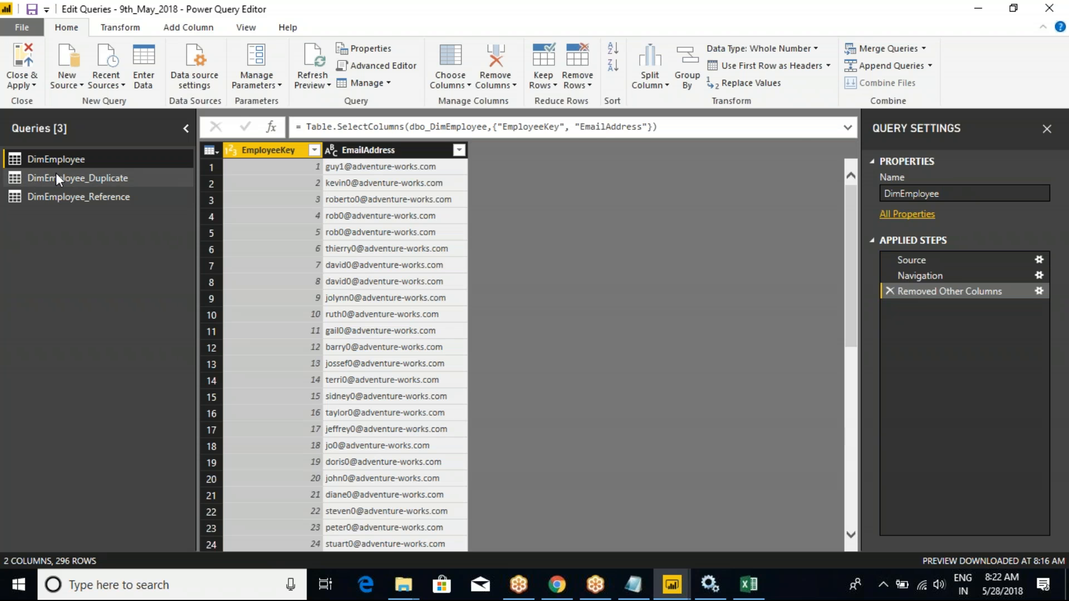
left_click(55, 172)
left_click(59, 195)
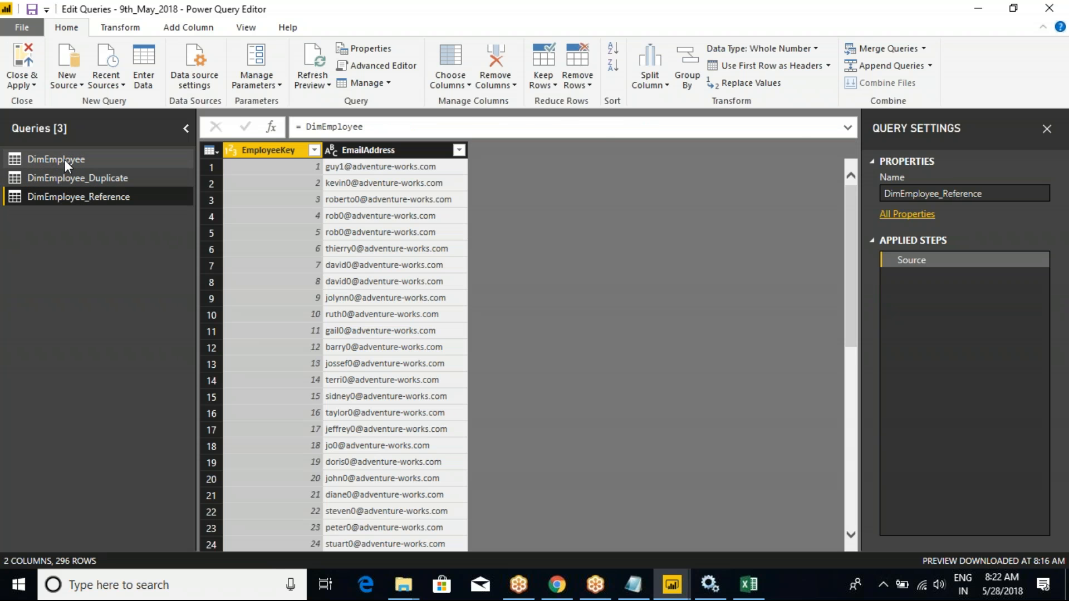
Move the DimEmployee_Duplicate query into a new group named Bkp Tables
right_click(72, 179)
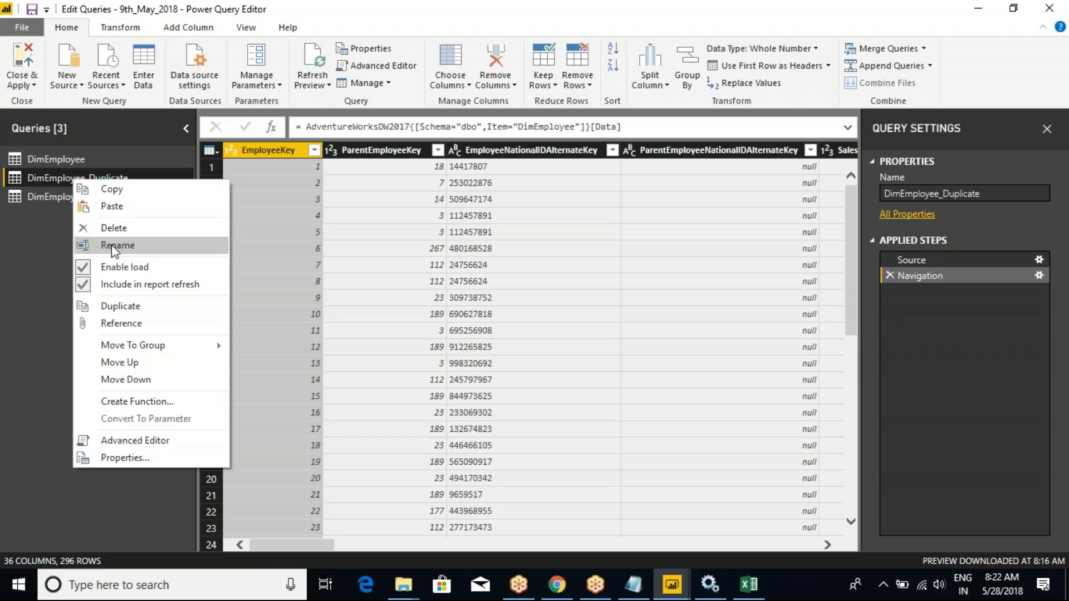
mouse_move(159, 344)
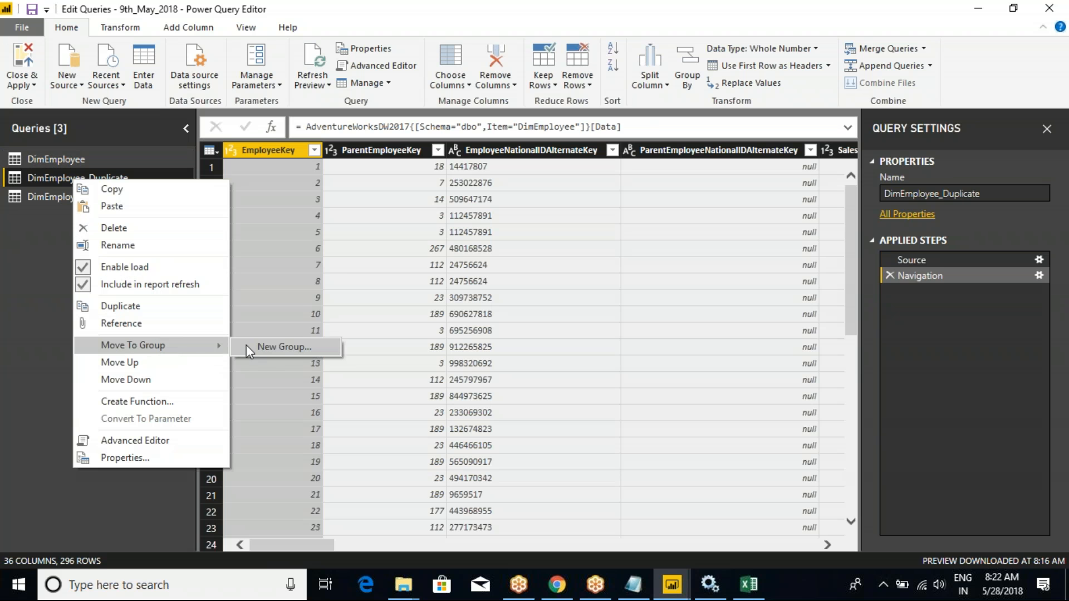
left_click(262, 346)
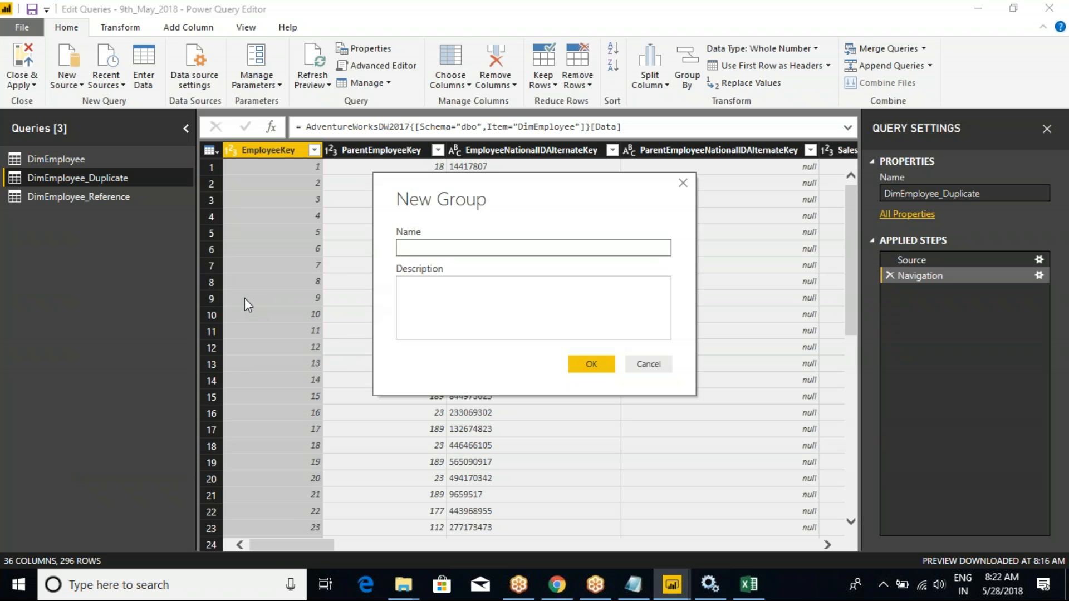
type("Bkp Tables")
left_click(582, 362)
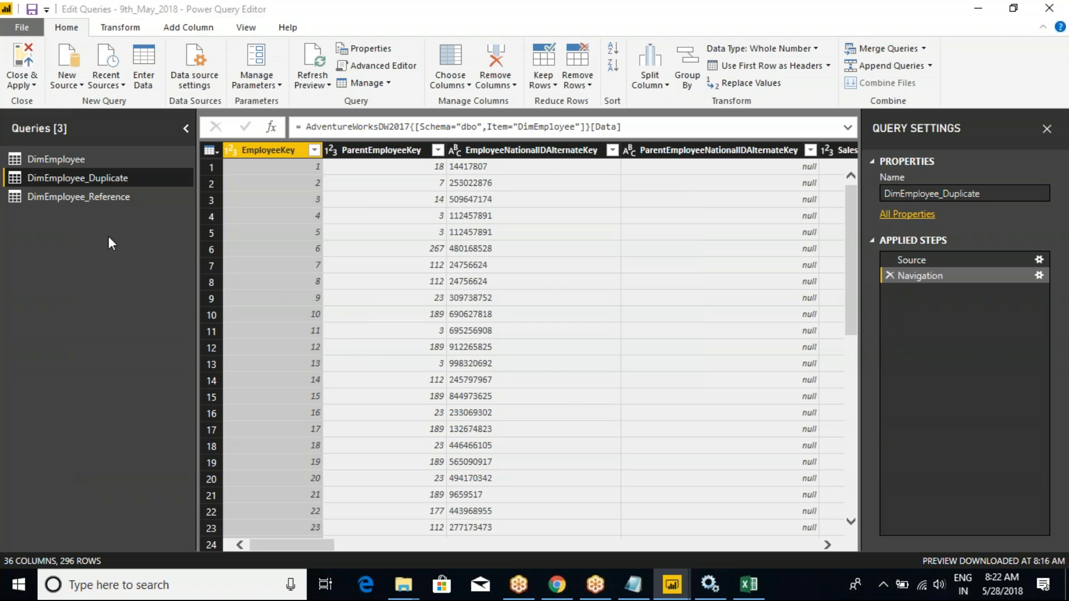
left_click(84, 179)
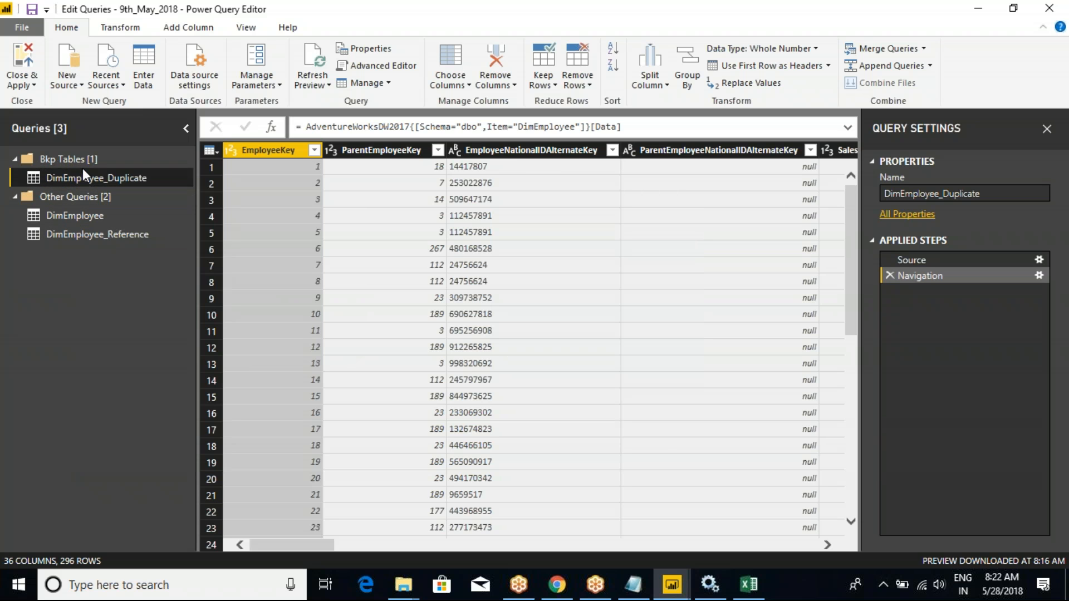
Move the DimEmployee_Reference query into the existing Bkp Tables group
left_click(84, 234)
right_click(84, 235)
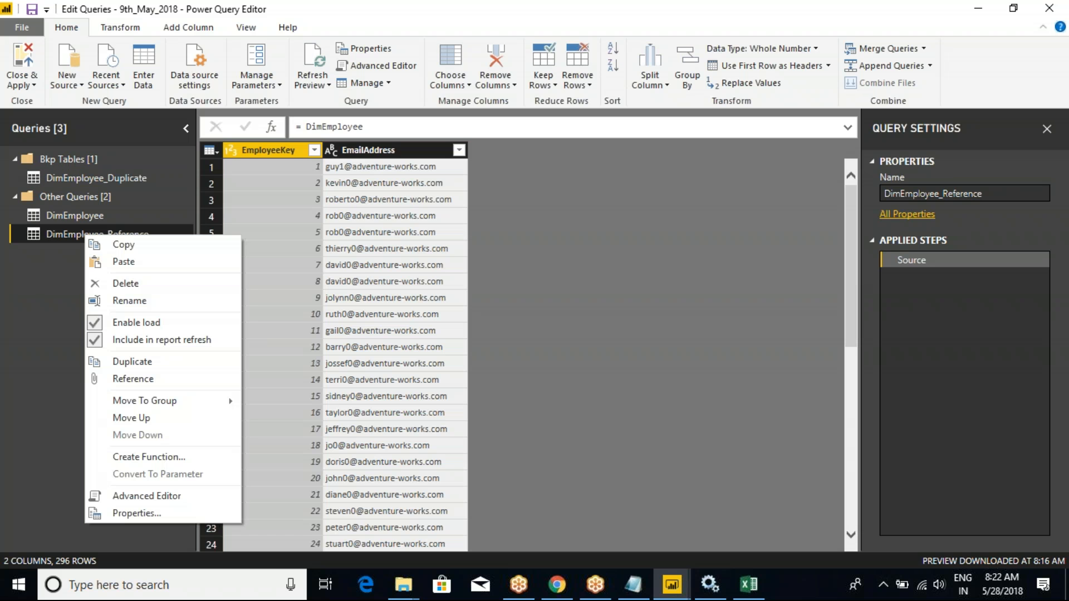
mouse_move(162, 397)
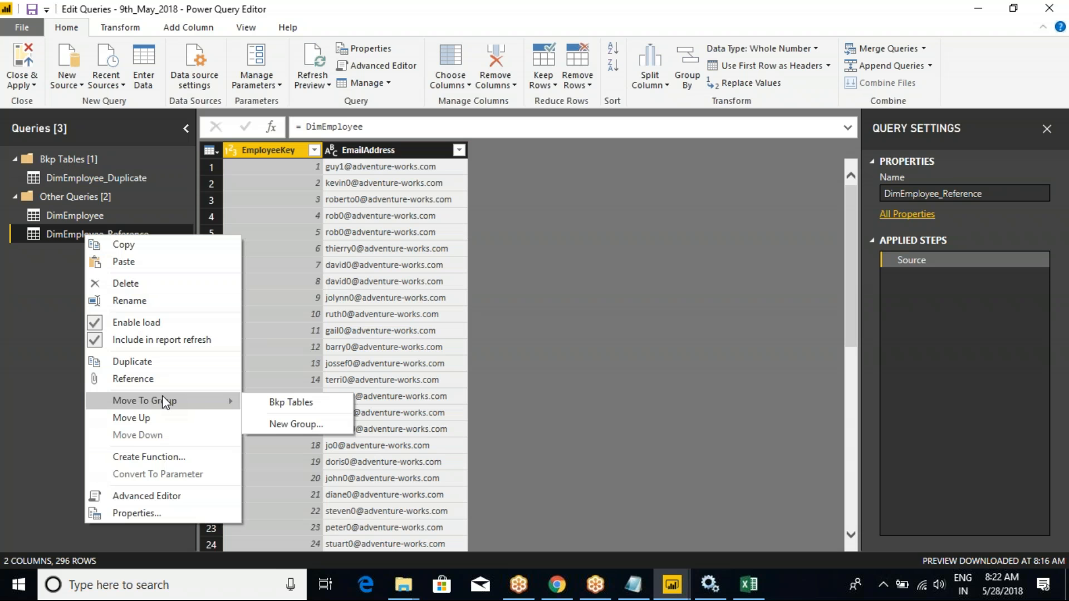
left_click(273, 410)
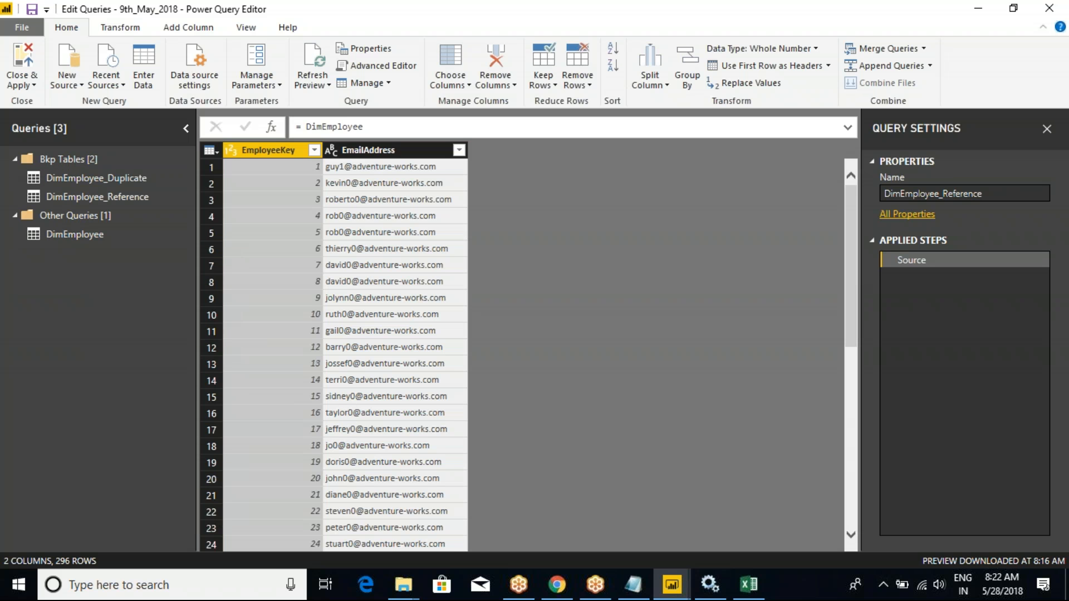
Move the DimEmployee query into a new group named Actual Tables
left_click(74, 234)
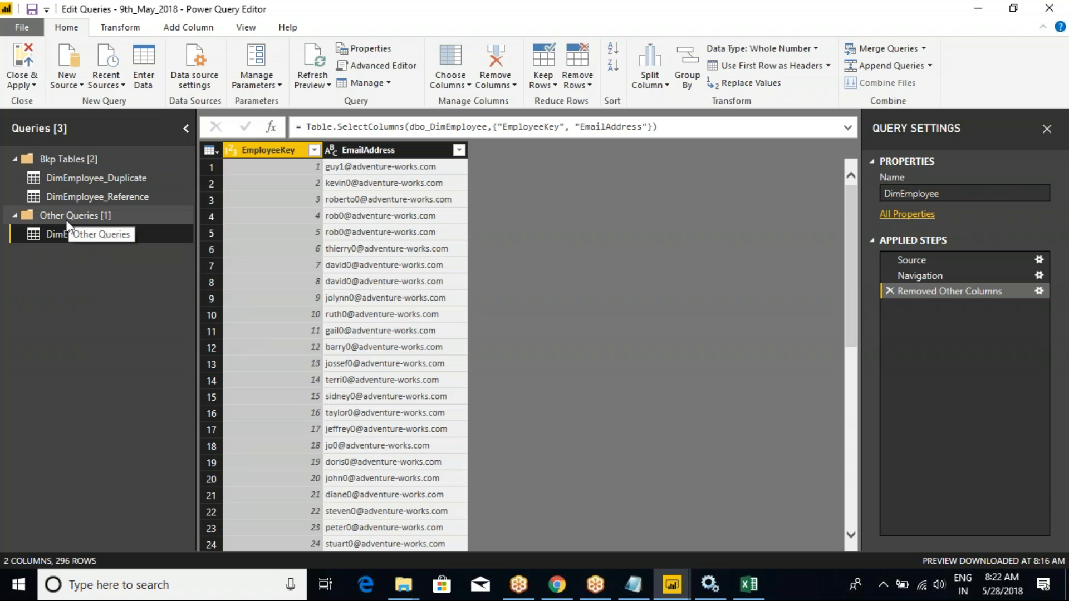
right_click(72, 236)
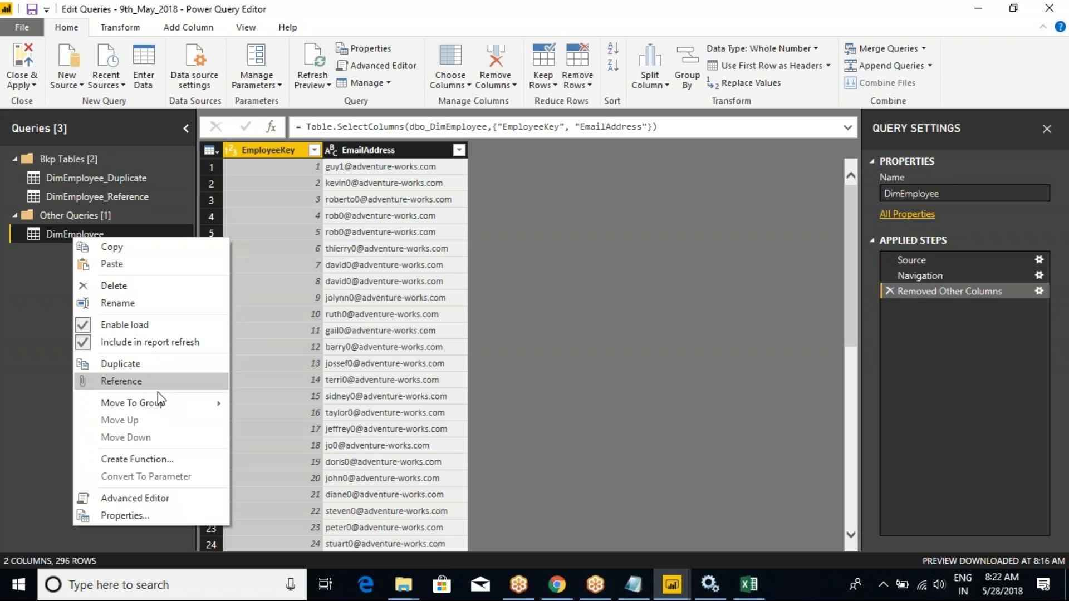
left_click(275, 429)
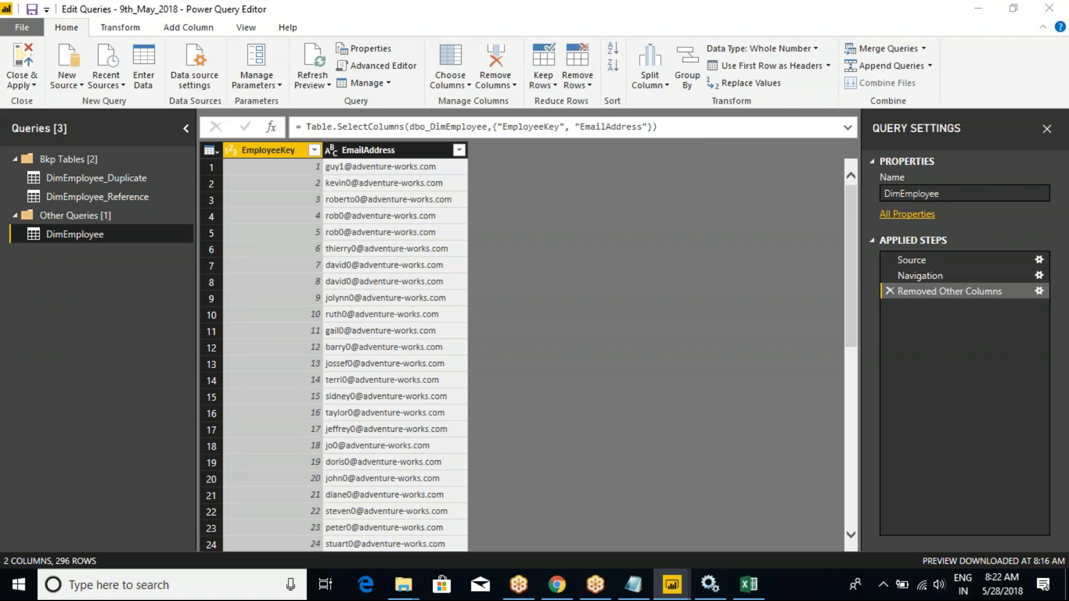
type("Actual Tables")
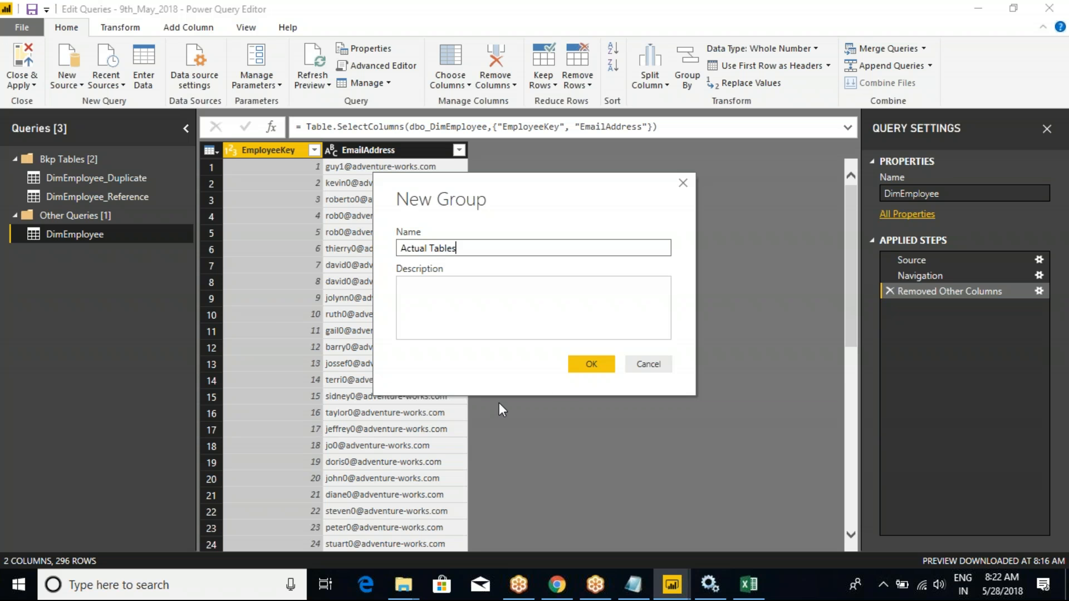
key("Return")
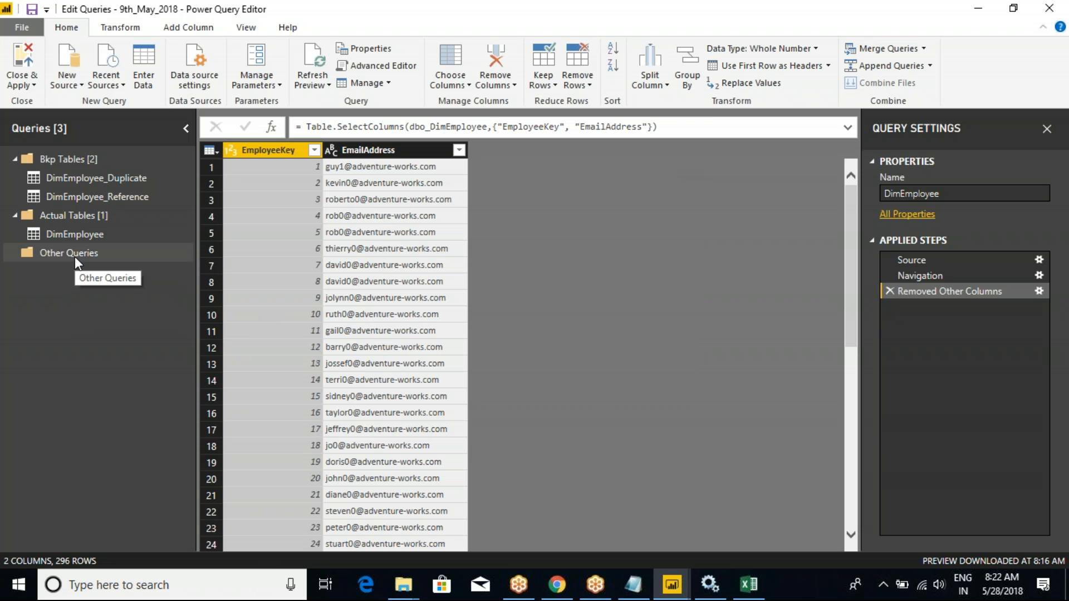
Collapse the Bkp Tables and Actual Tables query groups, and expand both again
left_click(15, 158)
left_click(15, 177)
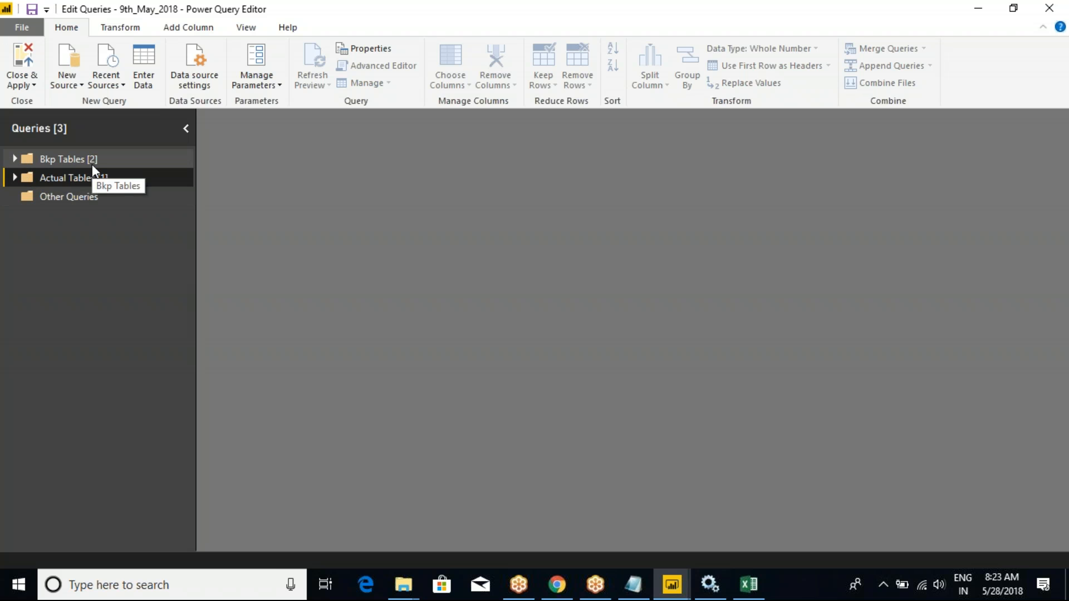
left_click(15, 159)
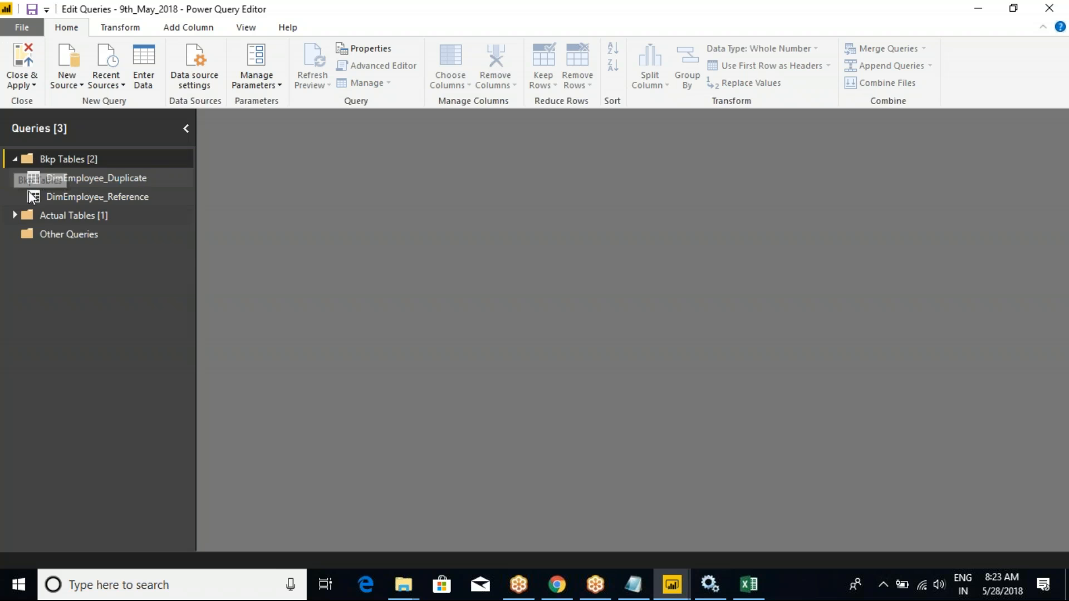
left_click(14, 216)
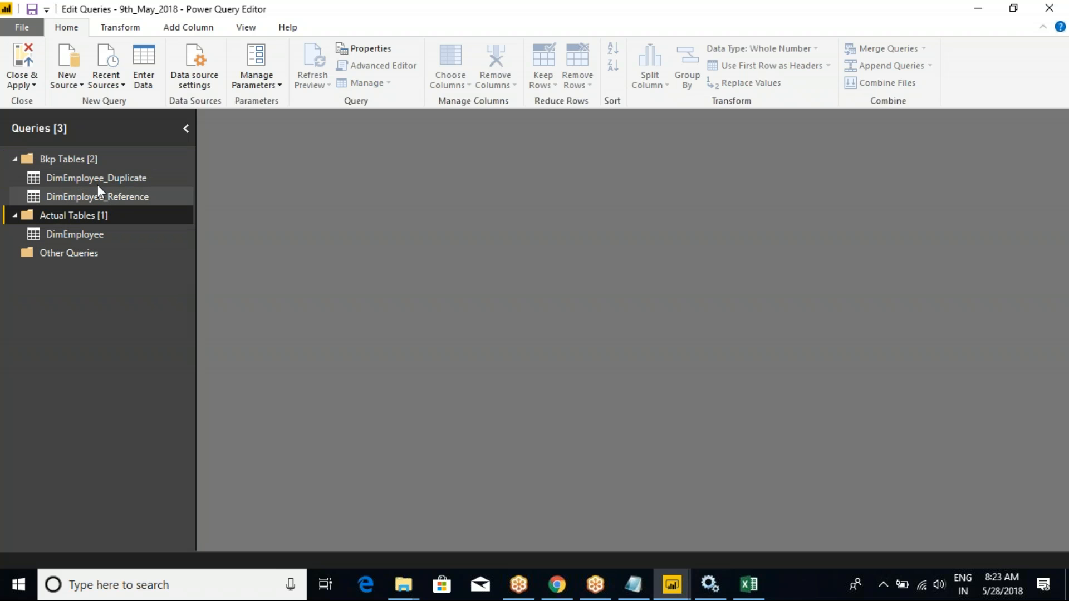
Move DimEmployee_Reference above DimEmployee_Duplicate within the Bkp Tables group, and move it back down
left_click(82, 233)
right_click(83, 235)
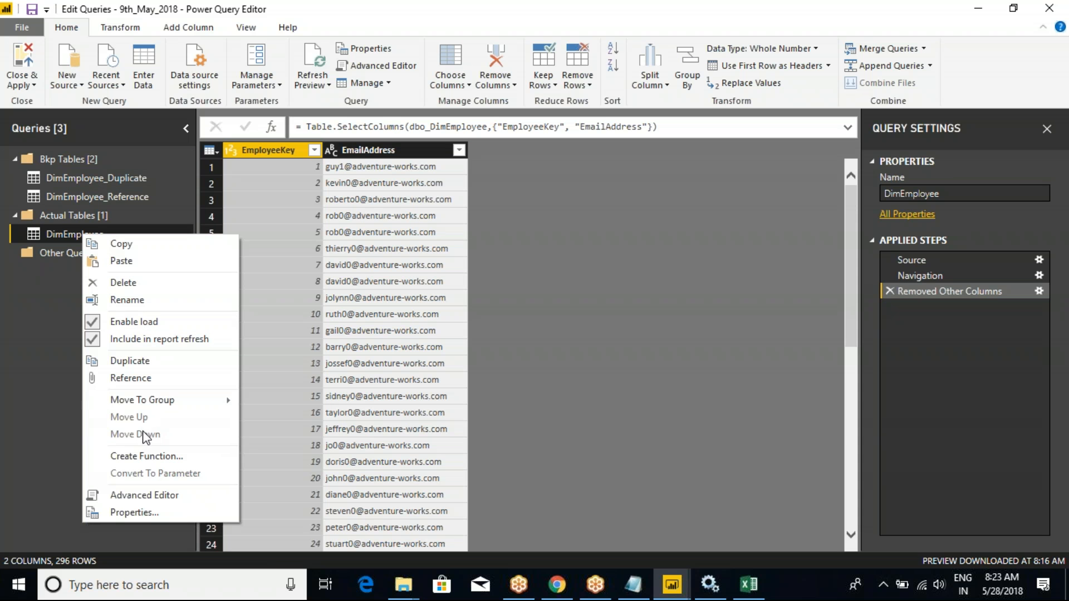
left_click(82, 196)
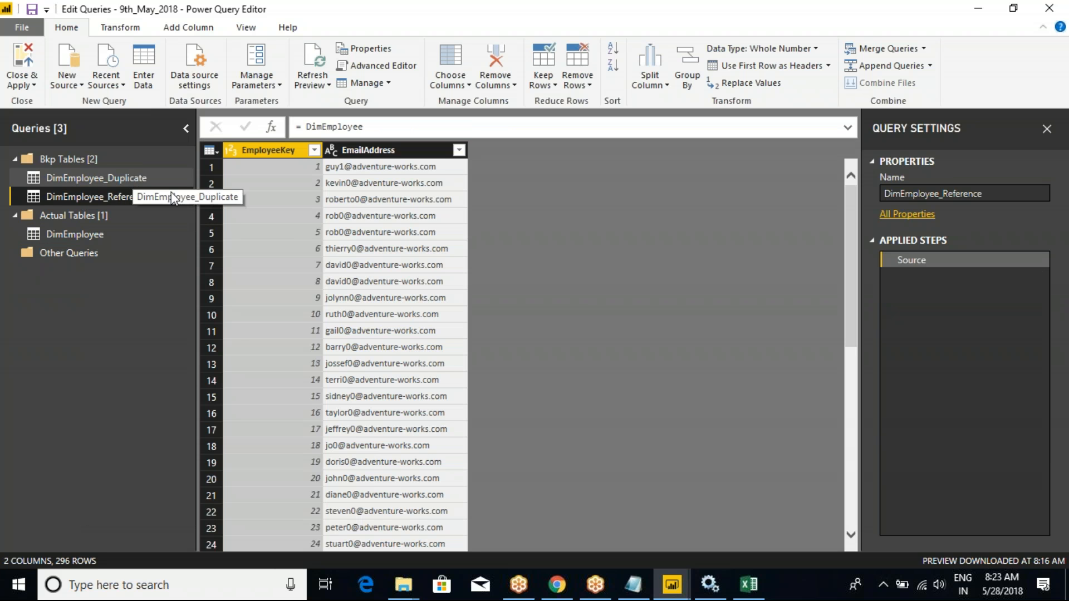
right_click(128, 196)
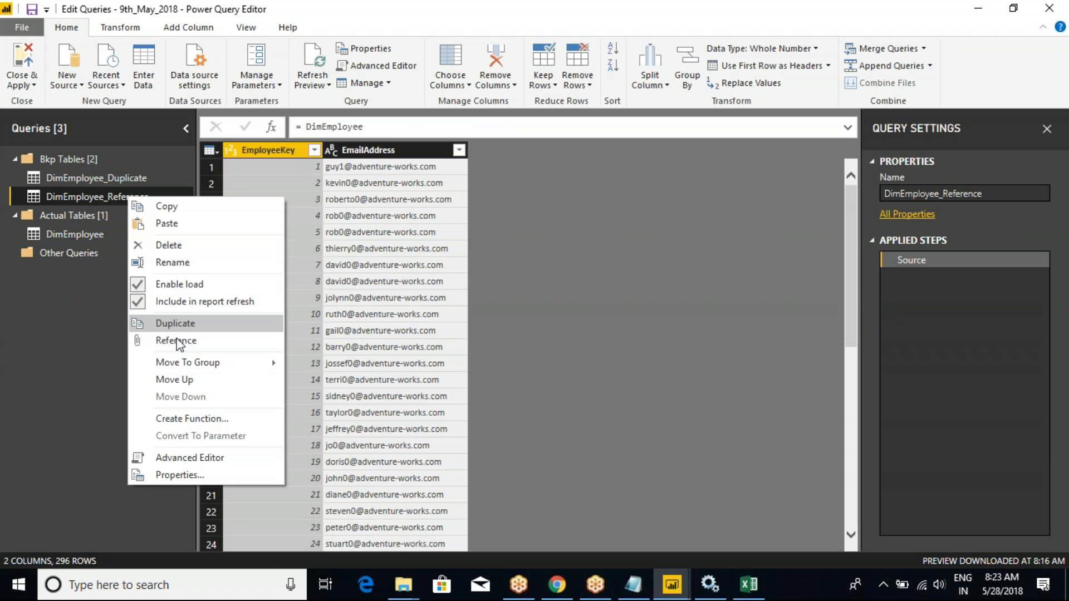
left_click(185, 379)
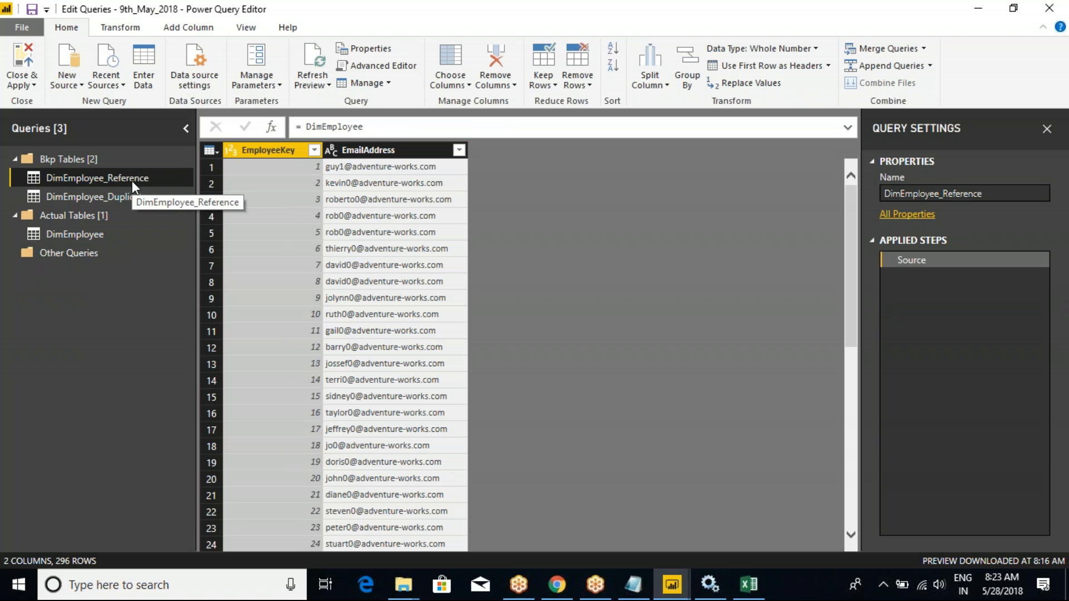
right_click(132, 177)
left_click(184, 377)
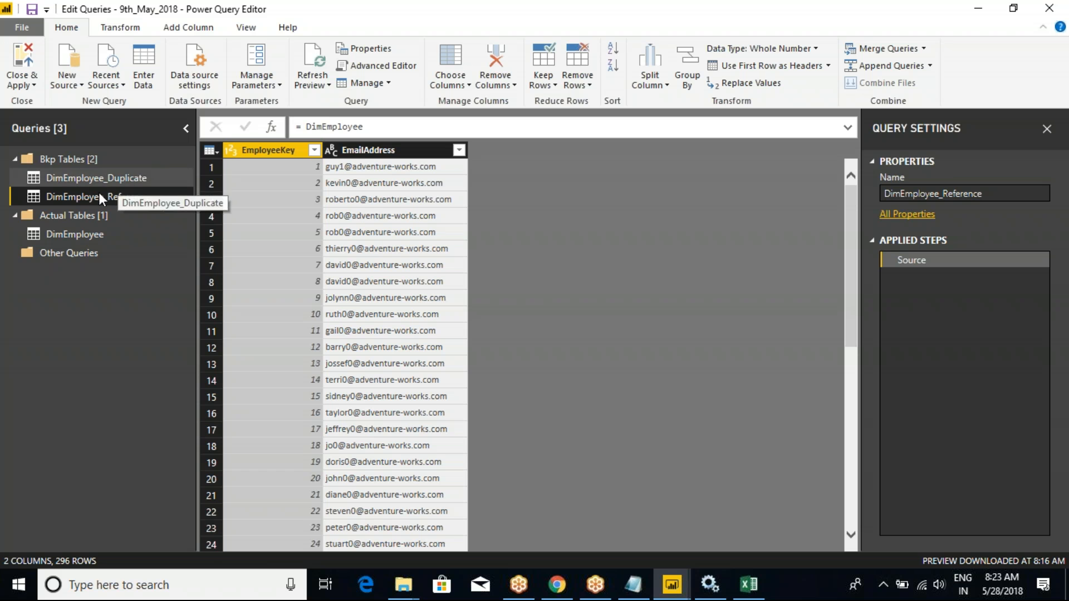
Inspect the DimEmployee_Duplicate query and review the load and report refresh options of DimEmployee_Reference
left_click(103, 178)
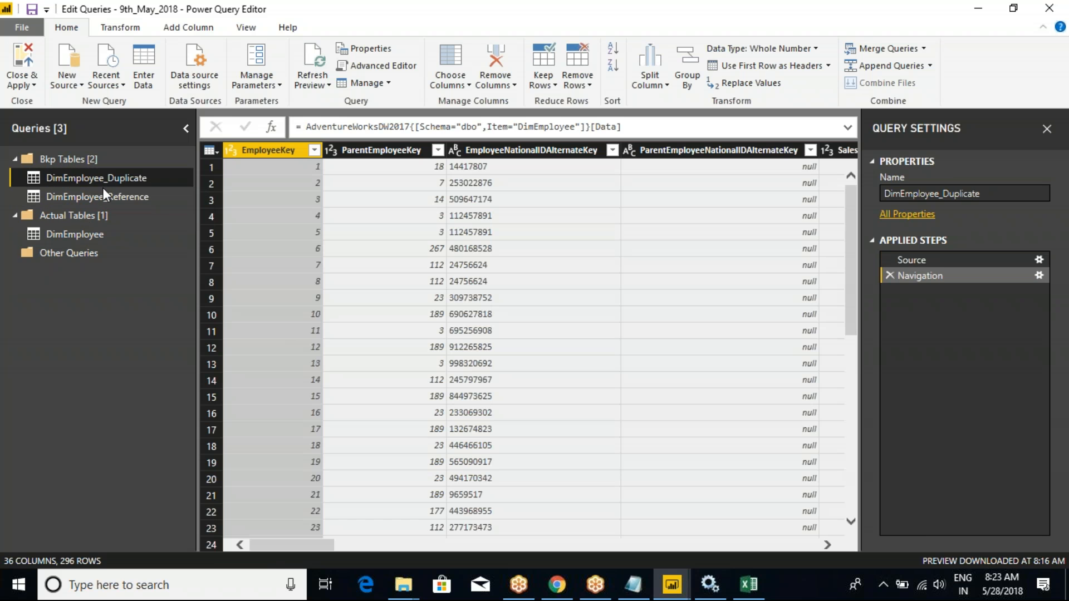
left_click(103, 195)
right_click(104, 194)
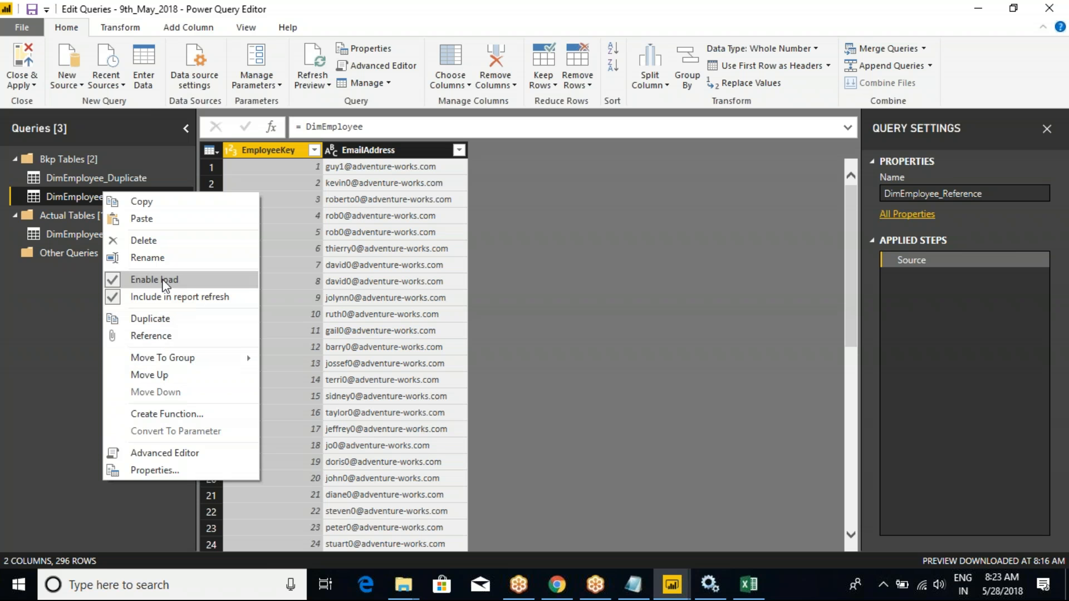
left_click(566, 322)
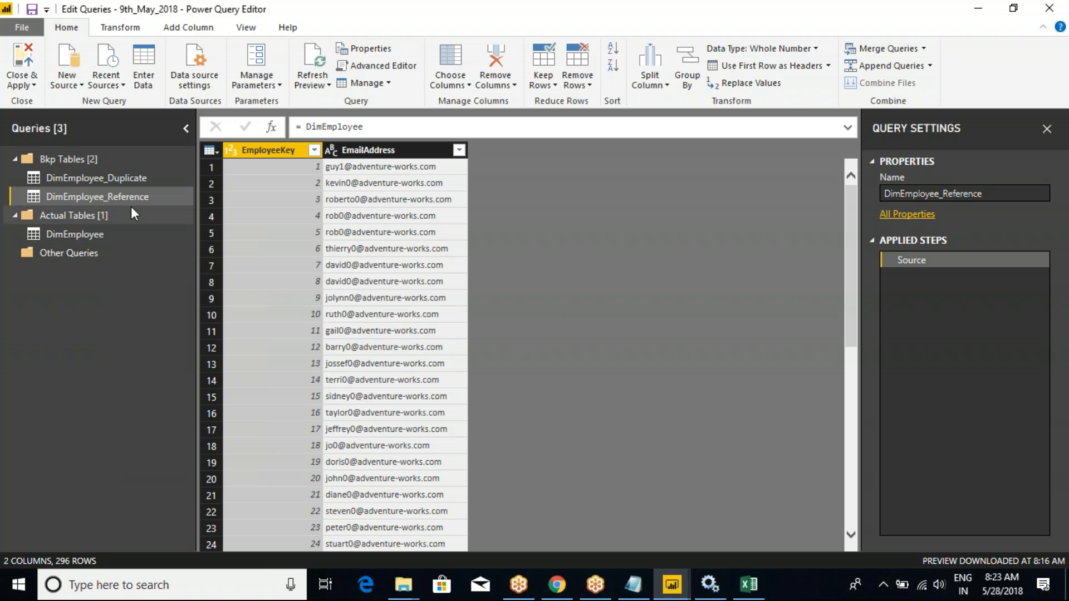
Close the query editor and apply the pending query changes to the data model
left_click(34, 86)
left_click(46, 103)
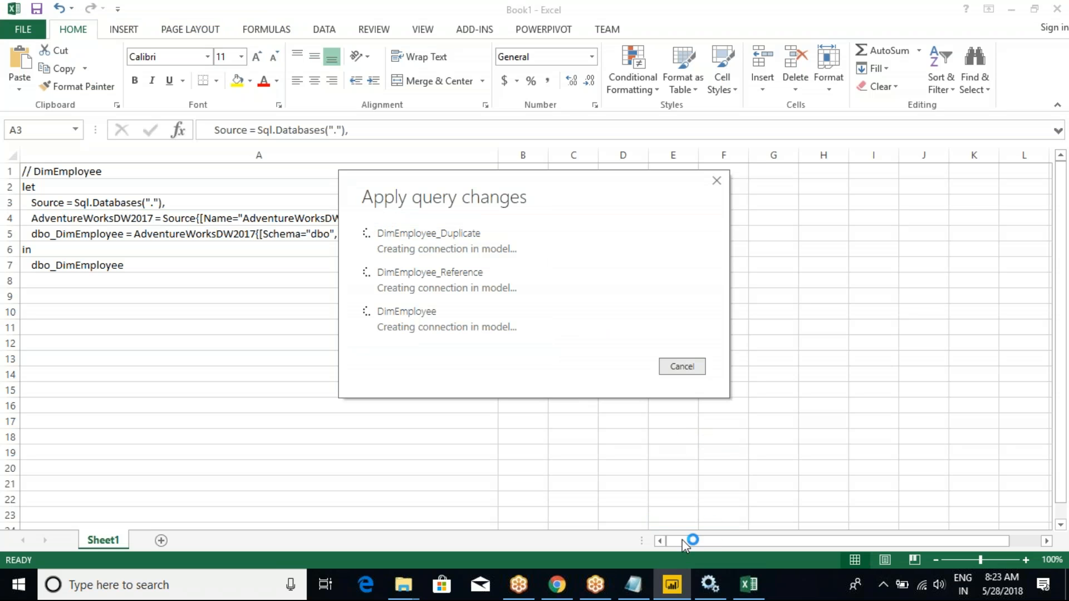
Close the Excel workbook holding the query code and return to Power BI Desktop
left_click(1057, 8)
left_click(547, 307)
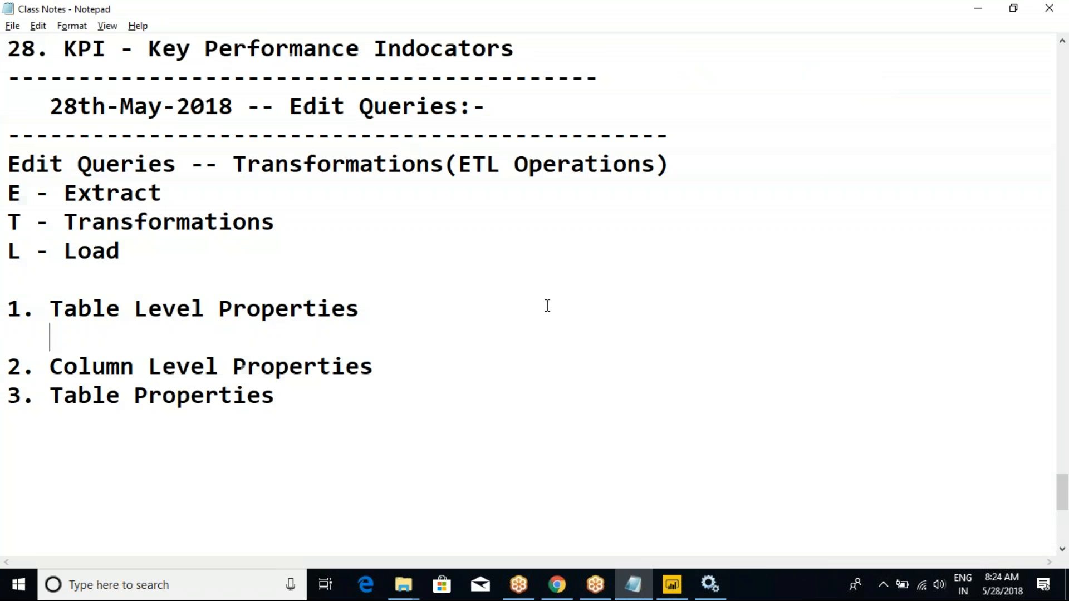
left_click(626, 424)
left_click(673, 585)
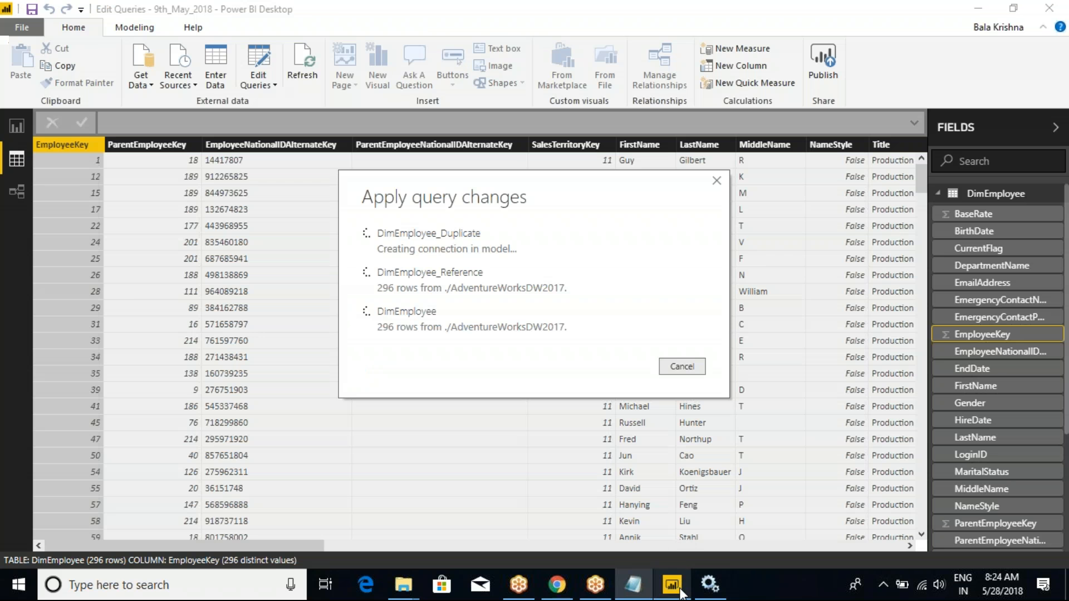
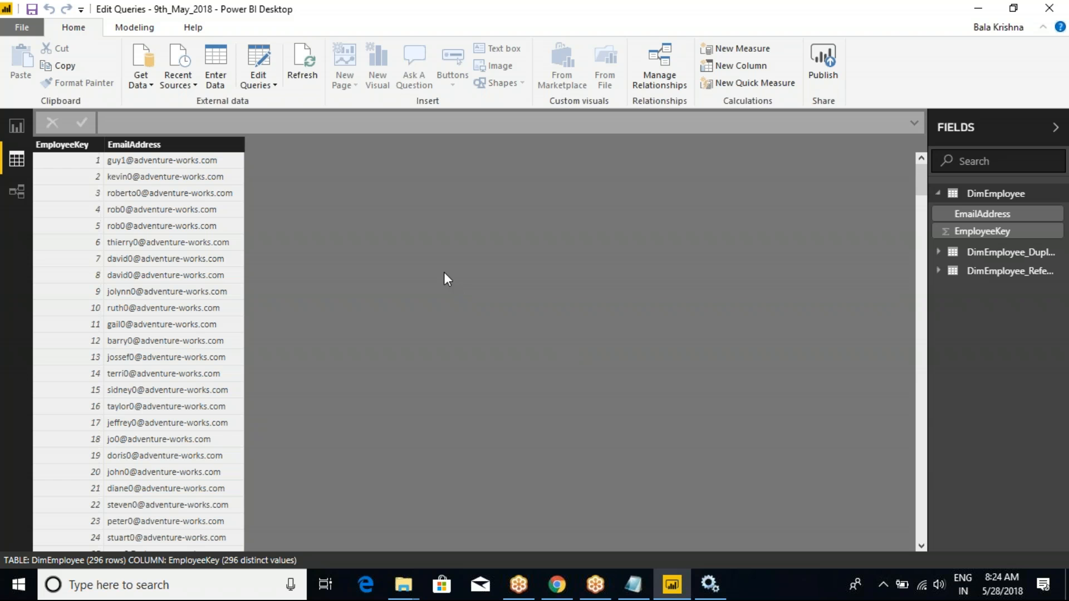
Reopen the query editor and display the DimEmployee_Reference query
left_click(273, 90)
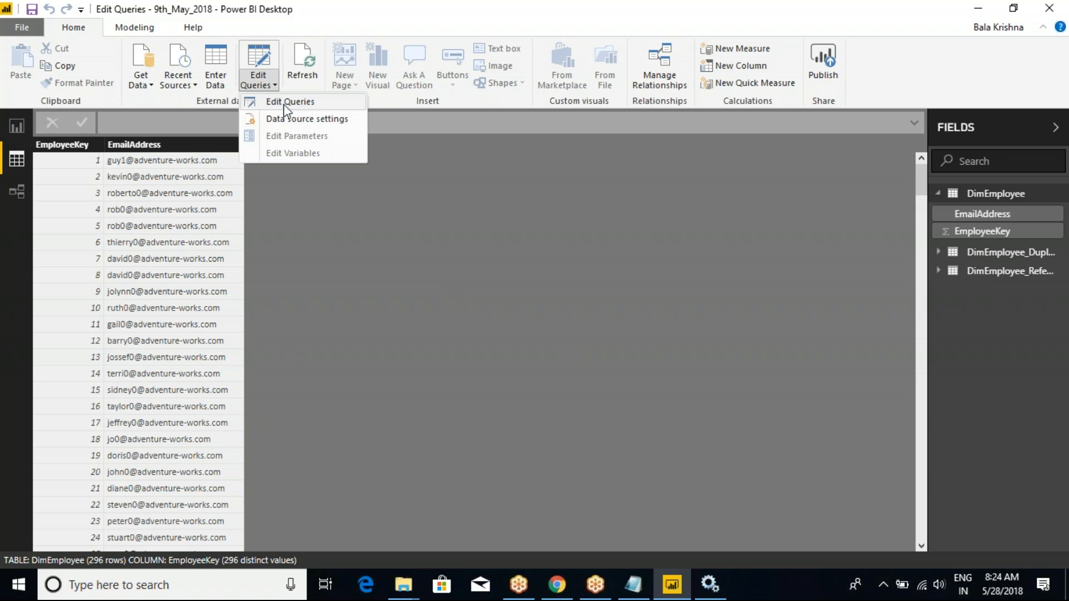
left_click(283, 103)
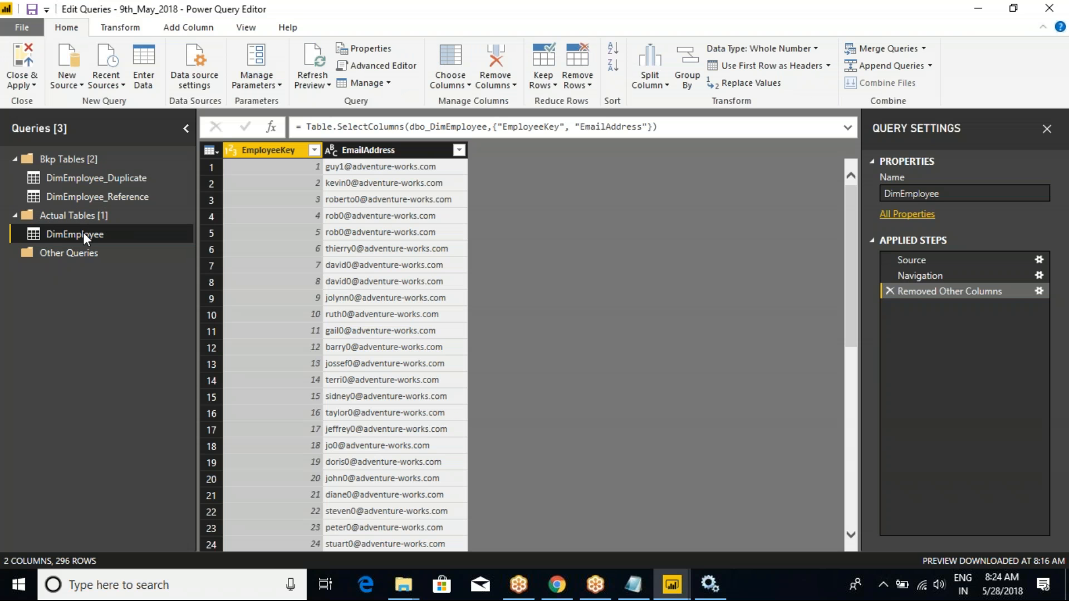
left_click(112, 197)
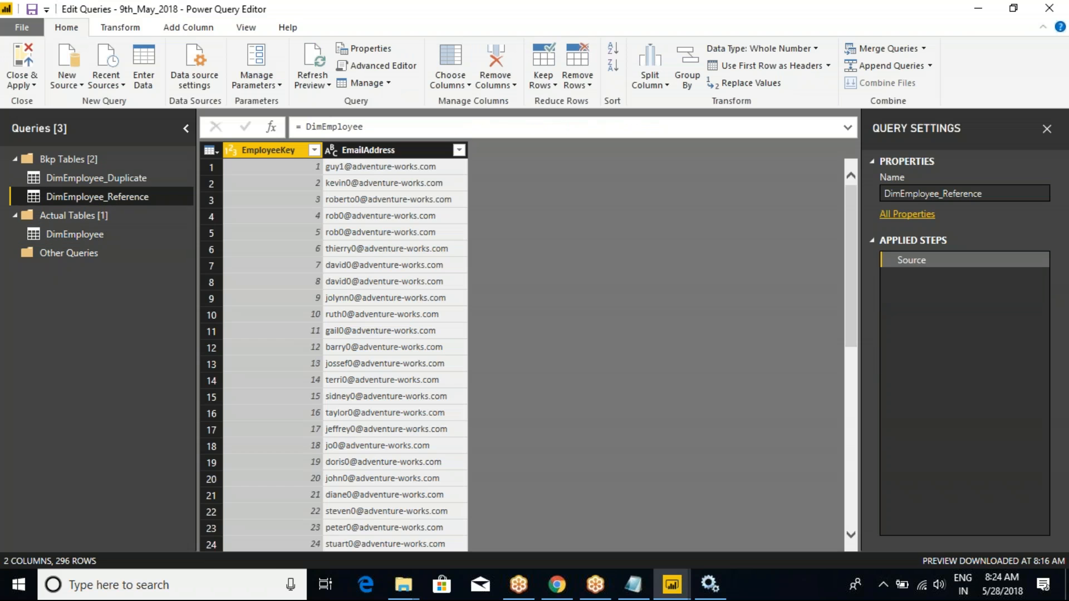
Add the Phone column to the columns kept in the DimEmployee query using Choose Columns
left_click(82, 234)
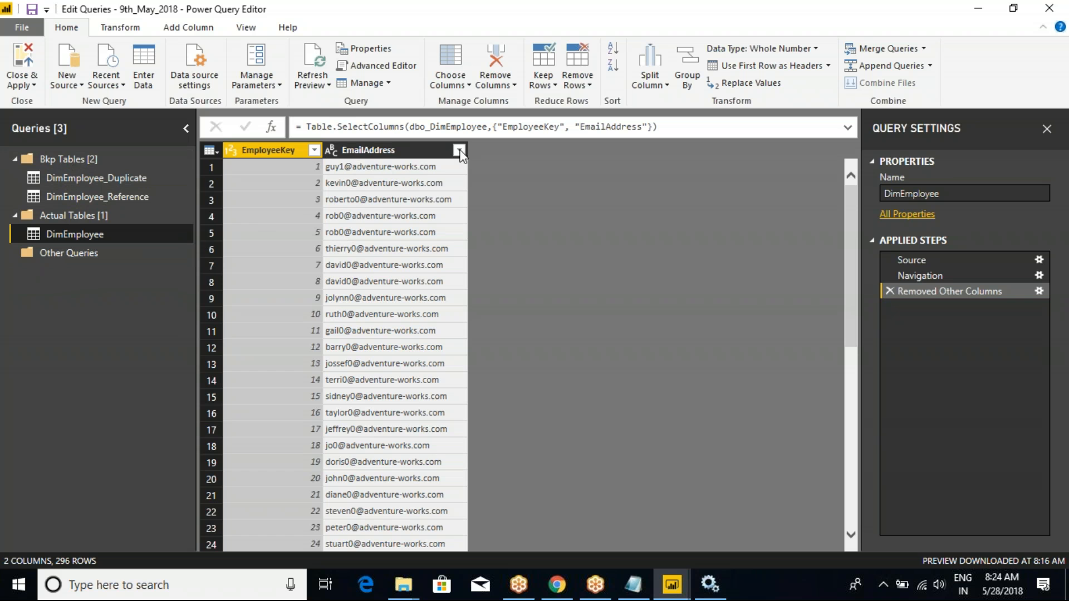
left_click(213, 155)
left_click(249, 306)
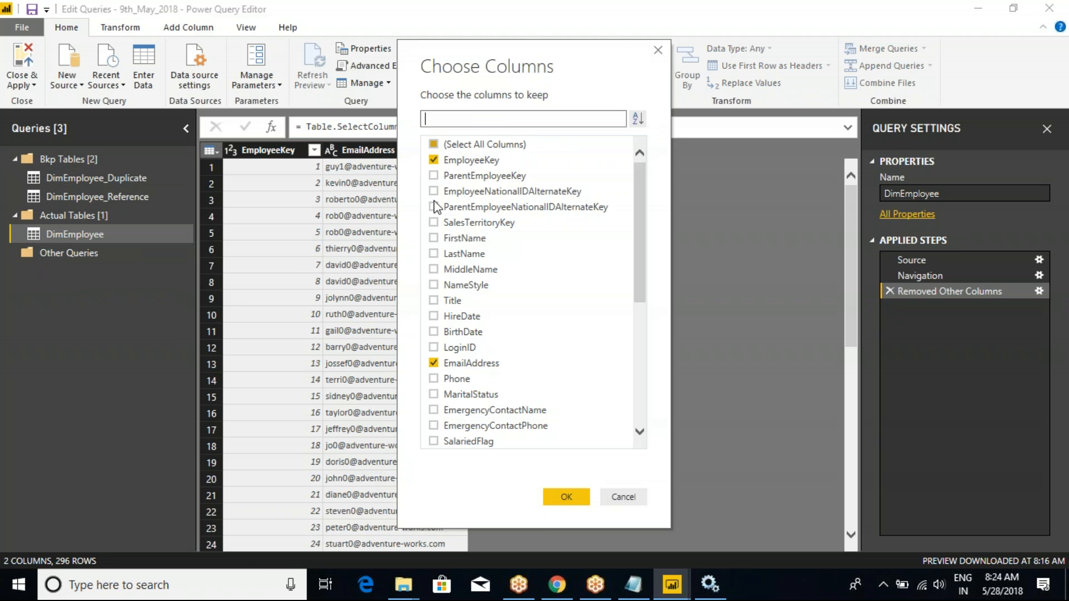
left_click(434, 378)
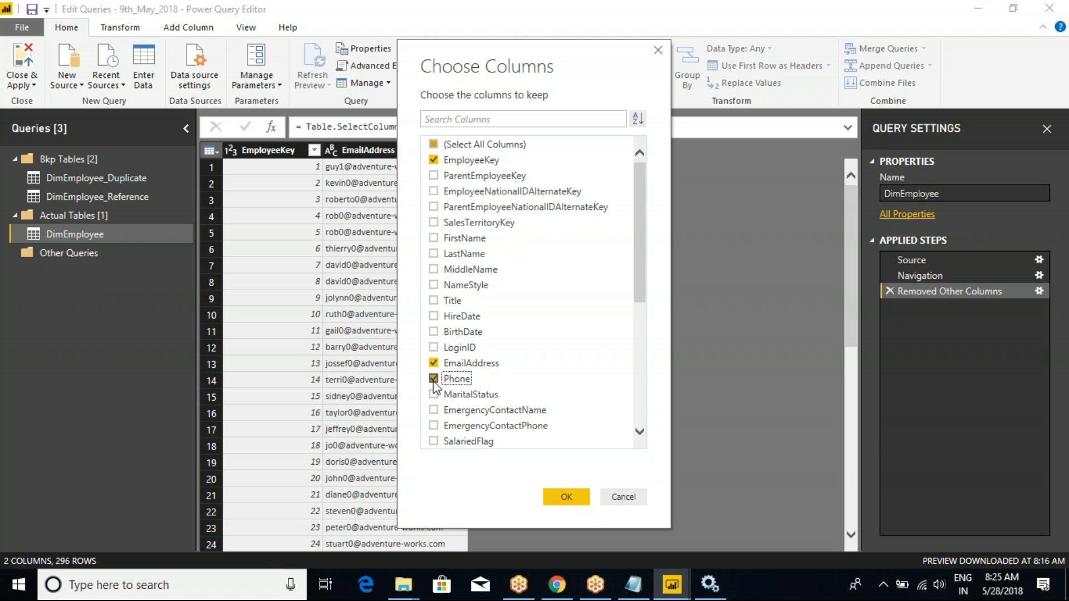
left_click(566, 497)
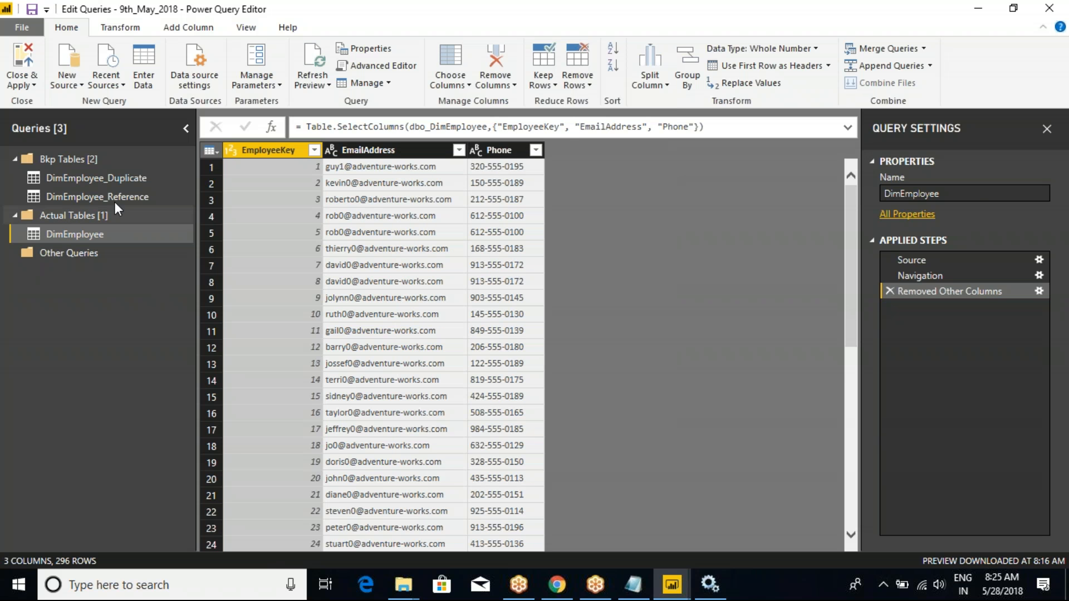
Compare the columns of DimEmployee_Reference with those of DimEmployee after adding Phone
left_click(115, 199)
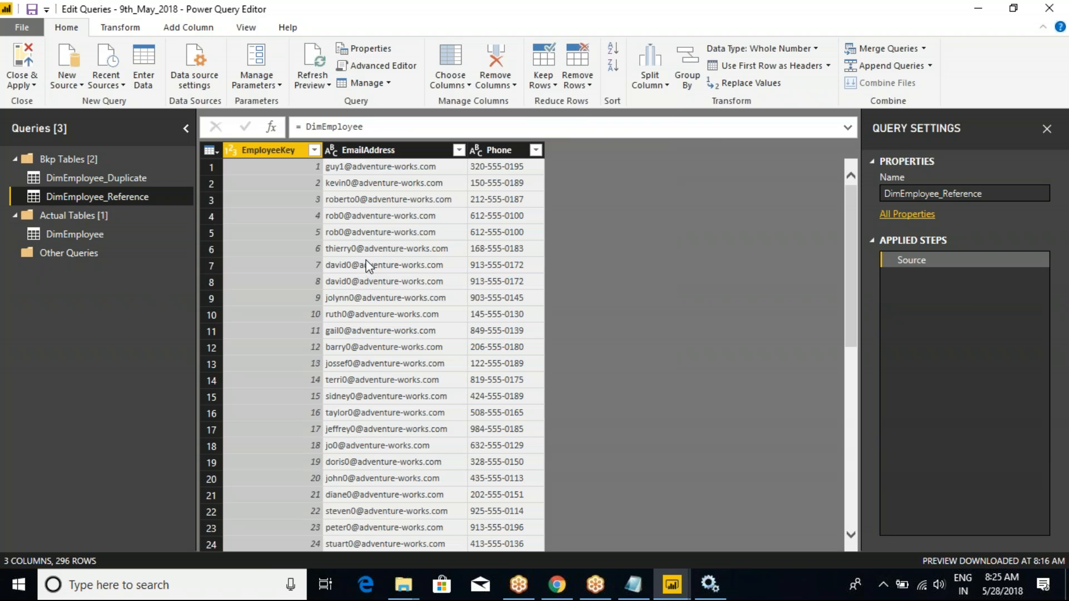
left_click(94, 231)
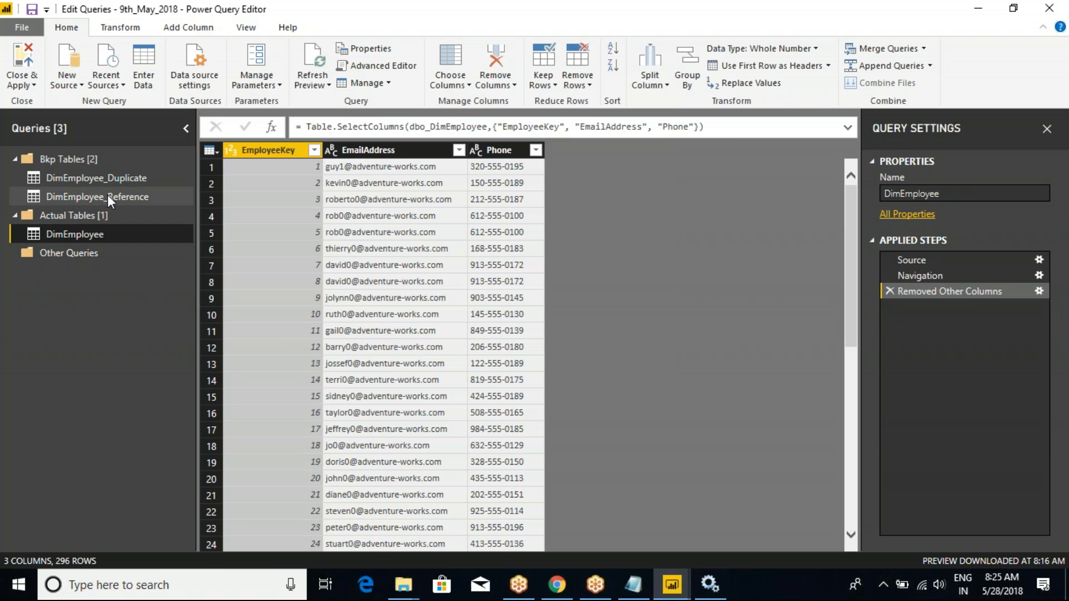
left_click(108, 196)
Close the query editor with the changes applied, and try to refresh all tables in the model
left_click(32, 87)
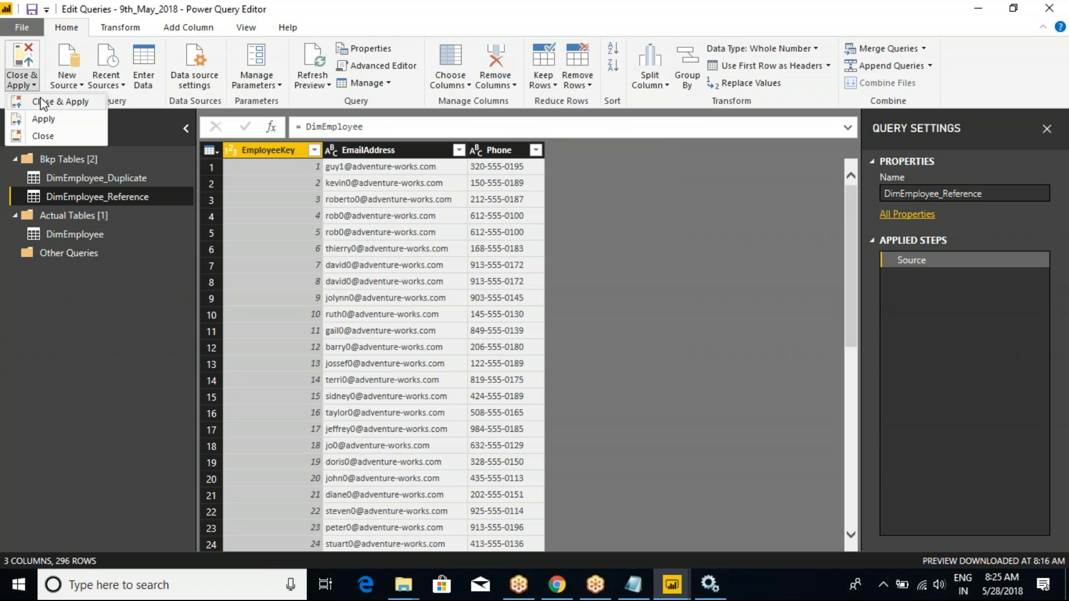
left_click(42, 101)
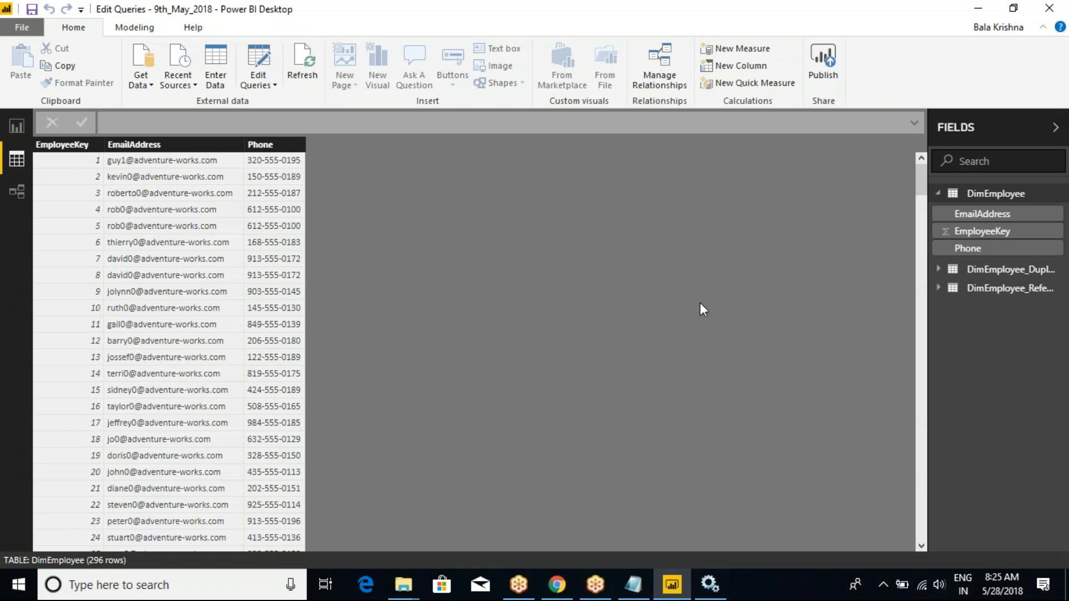
left_click(306, 75)
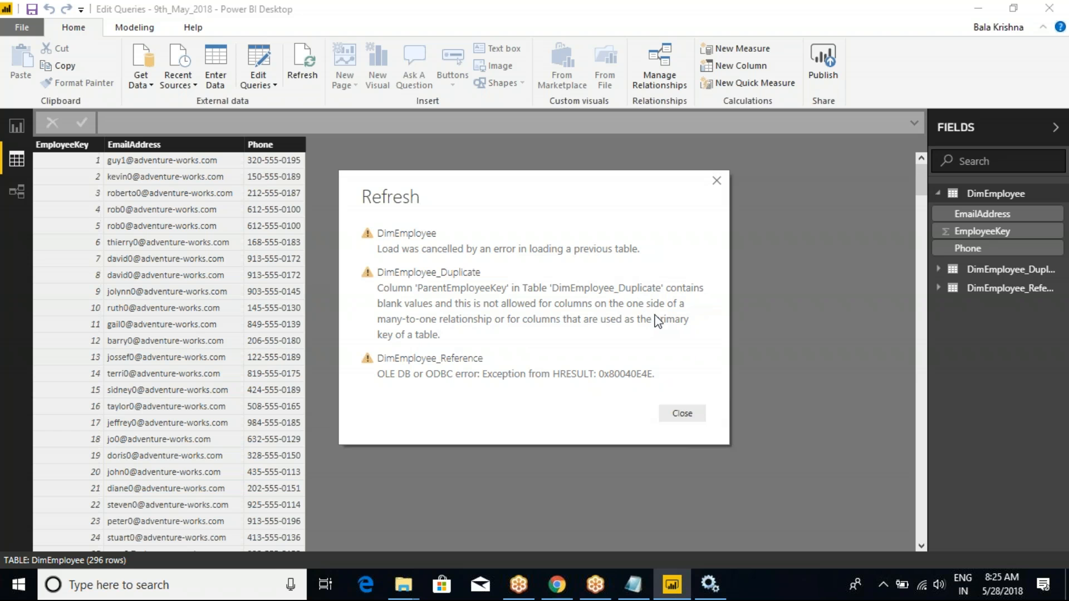
left_click(690, 414)
Delete the relationship between DimEmployee_Duplicate and DimEmployee_Reference in the model diagram
left_click(17, 191)
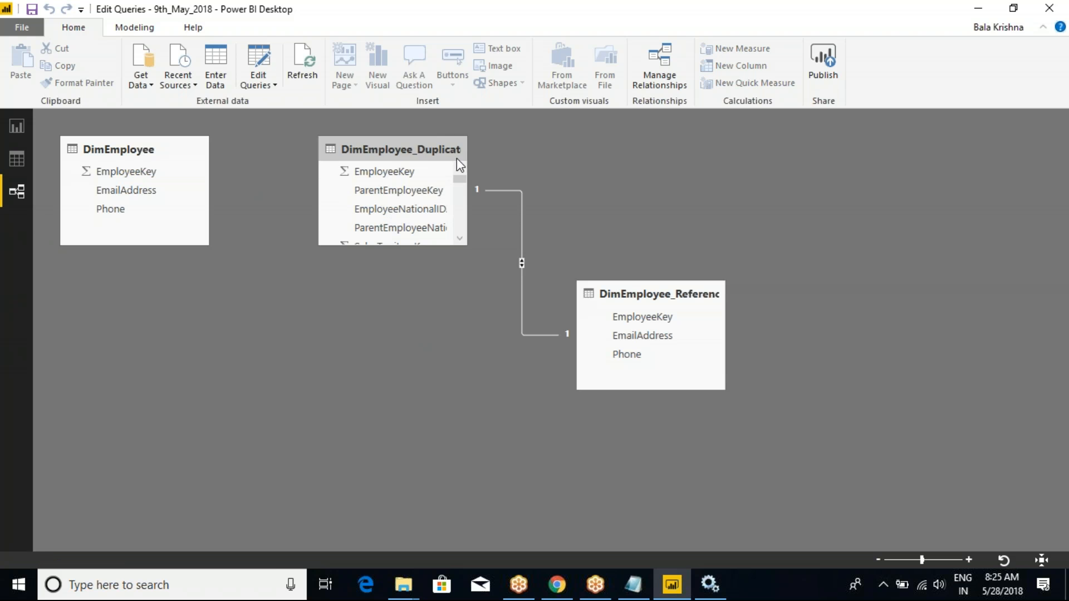
right_click(510, 188)
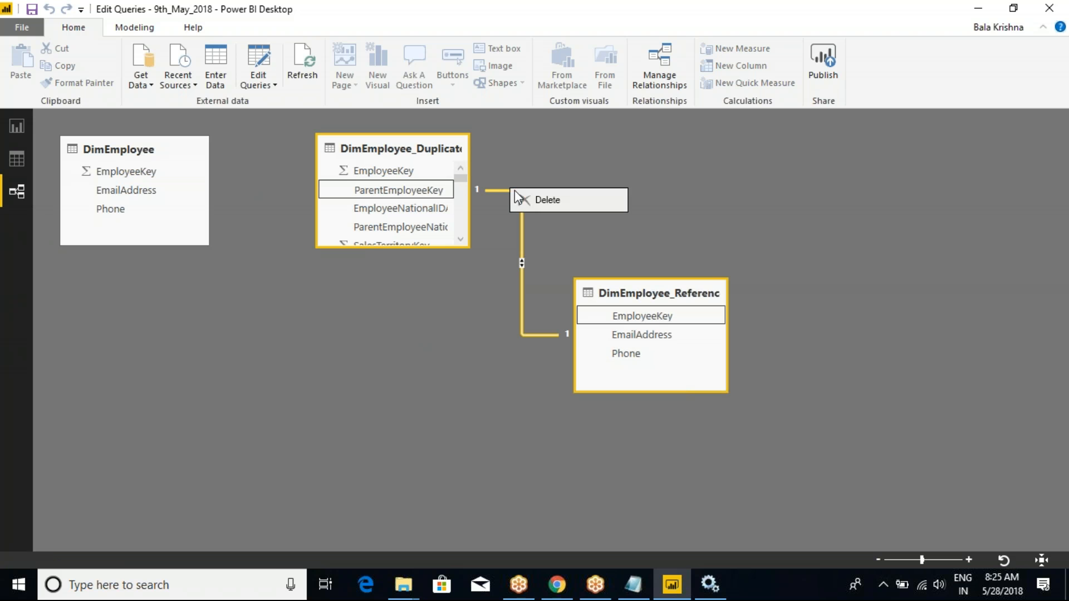
left_click(526, 204)
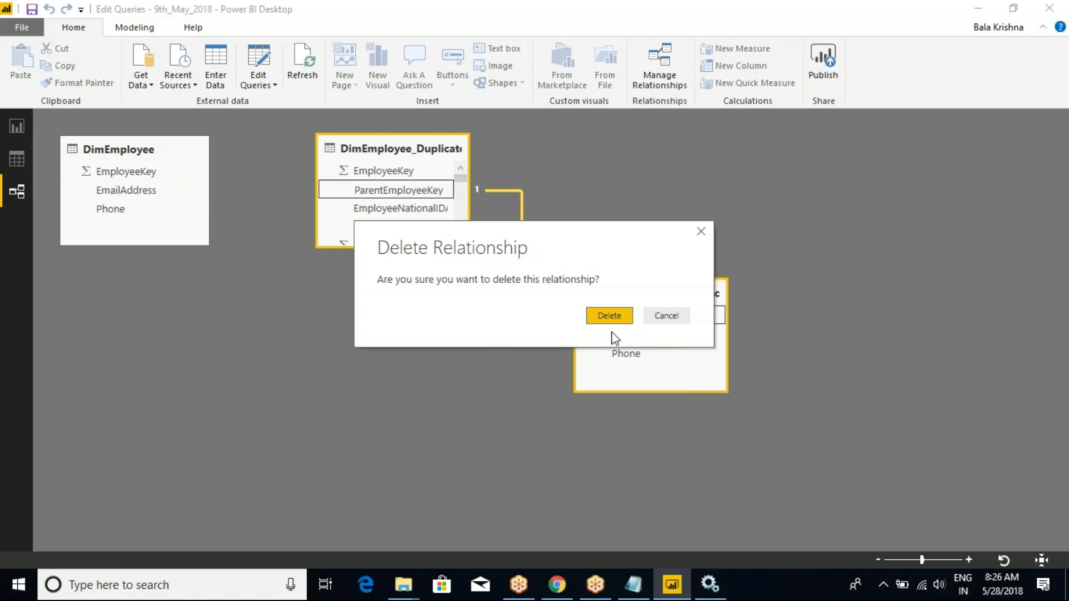
left_click(593, 316)
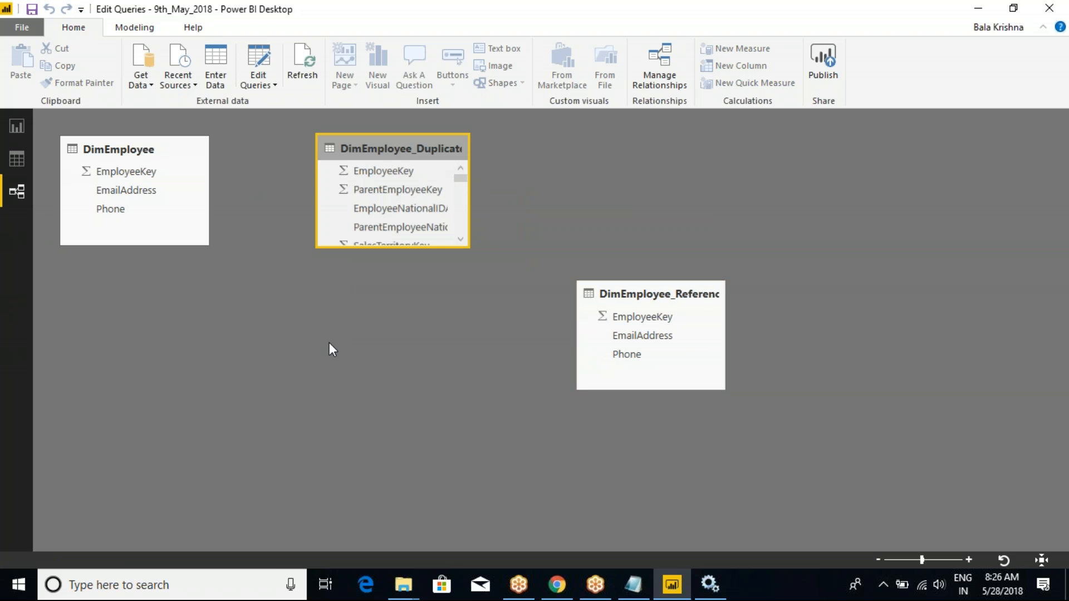
Refresh all tables from the report view and check the SQL Server (MSSQLSERVER) entry in Windows Services before returning to the report
left_click(22, 128)
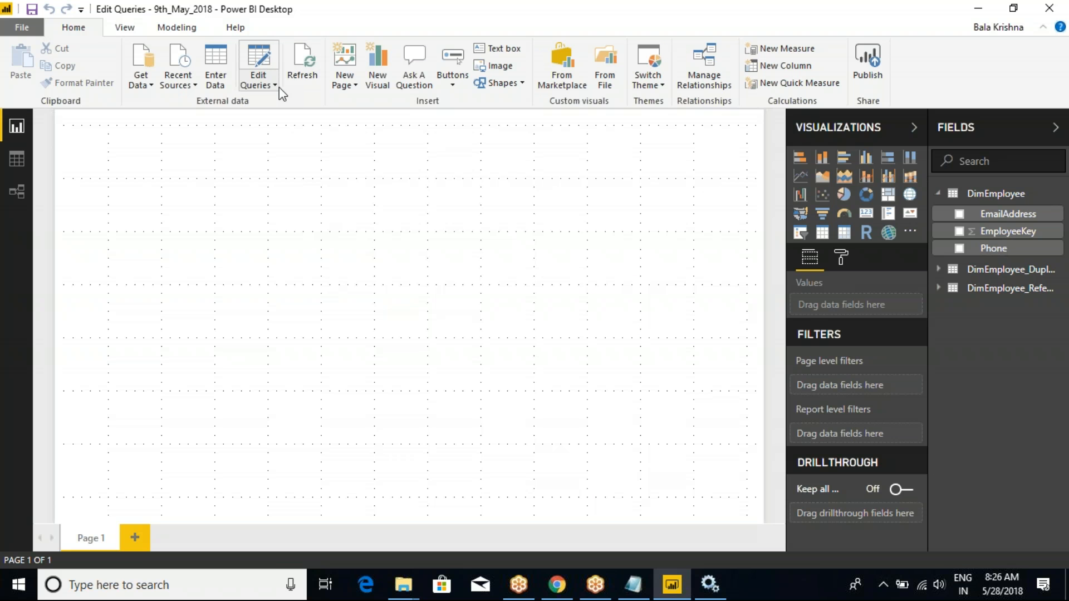
left_click(315, 83)
left_click(307, 80)
left_click(710, 585)
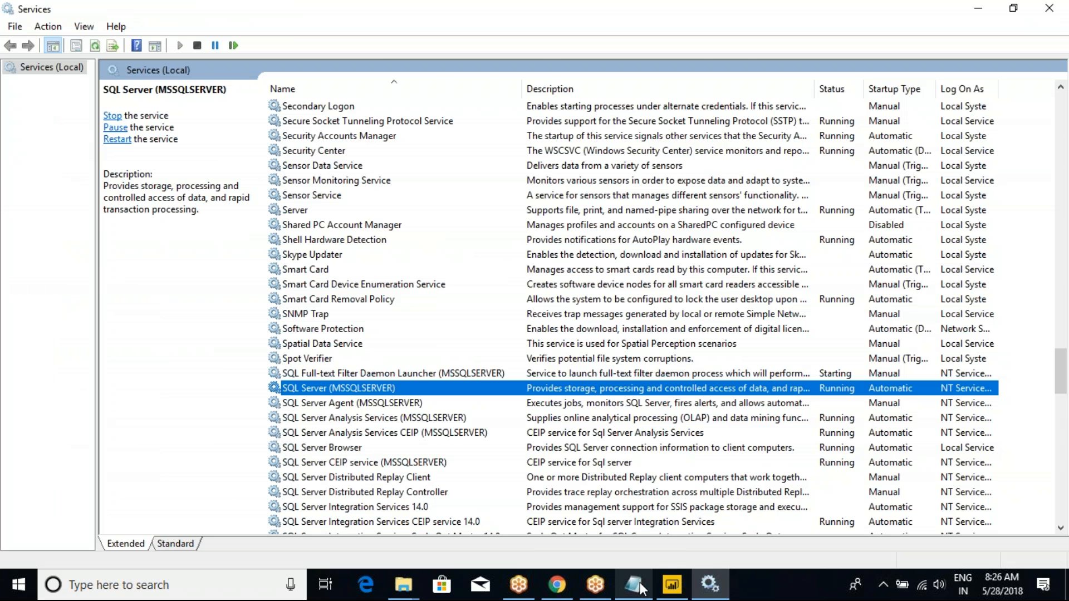
left_click(672, 584)
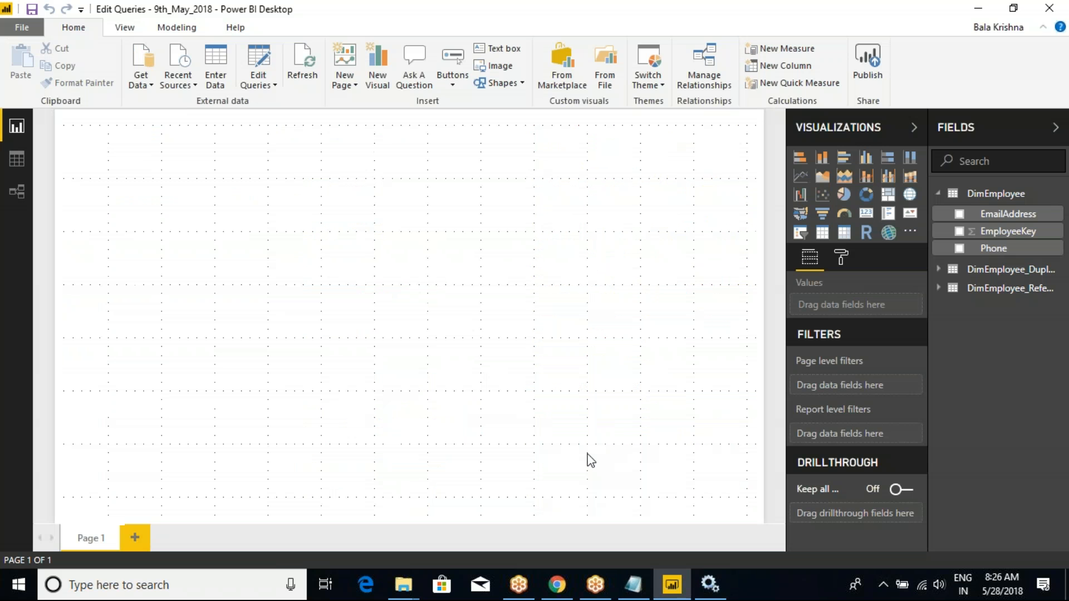
Reconnect to the recently used local SQL database and list the tables of AdventureWorksDW2017
left_click(275, 87)
left_click(434, 225)
left_click(139, 89)
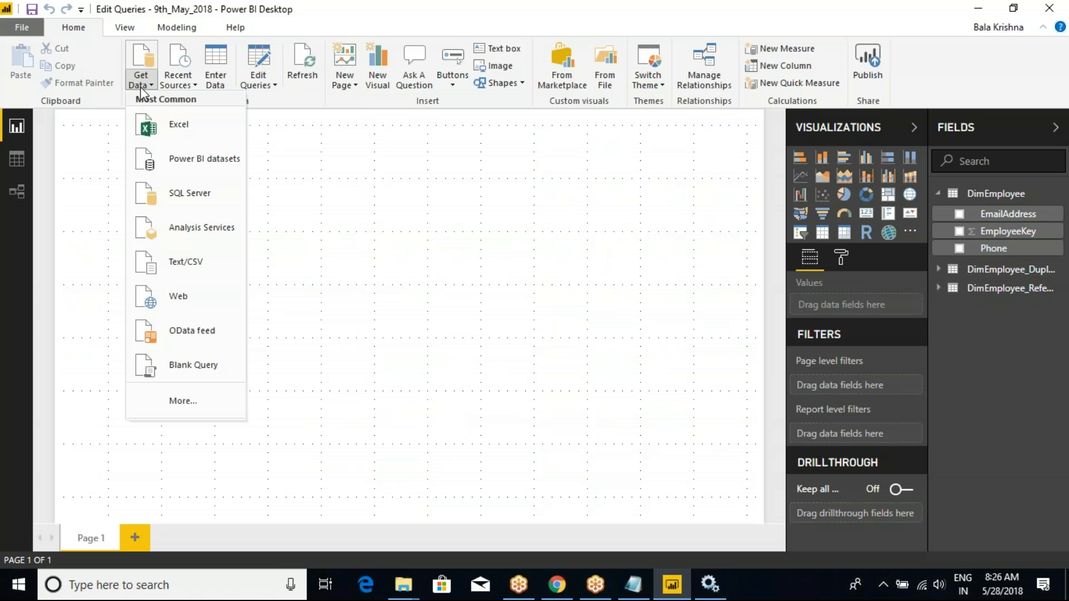
left_click(178, 80)
left_click(207, 125)
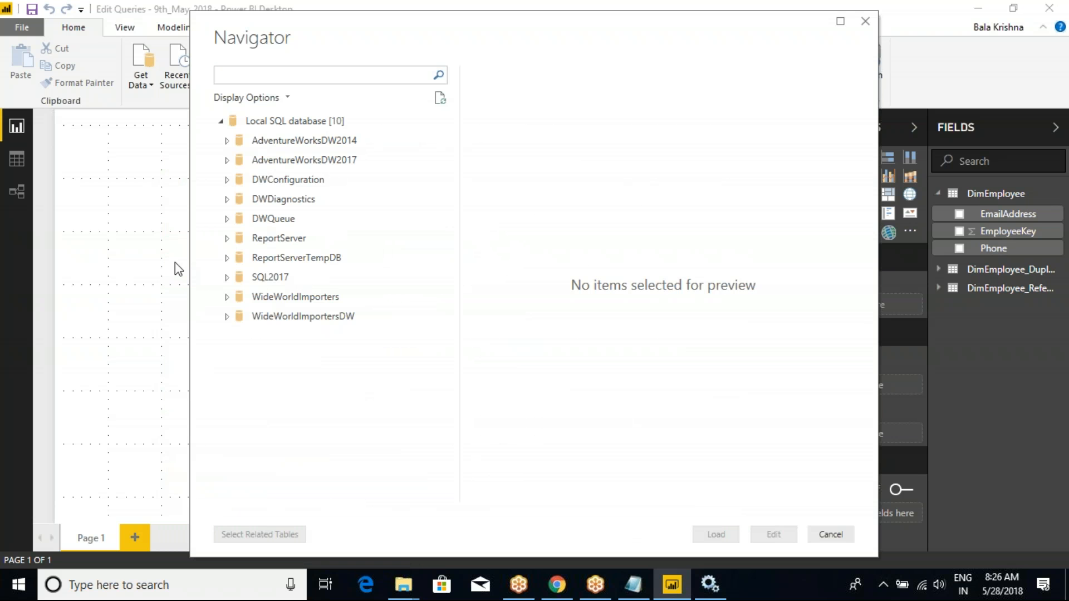
left_click(227, 160)
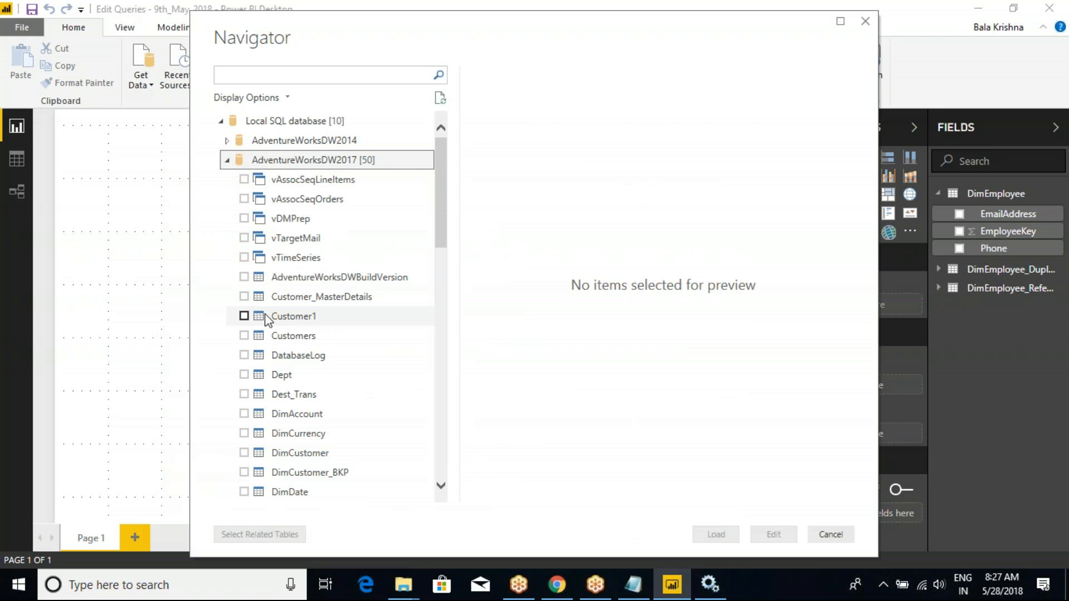
scroll(286, 430, "down", 2)
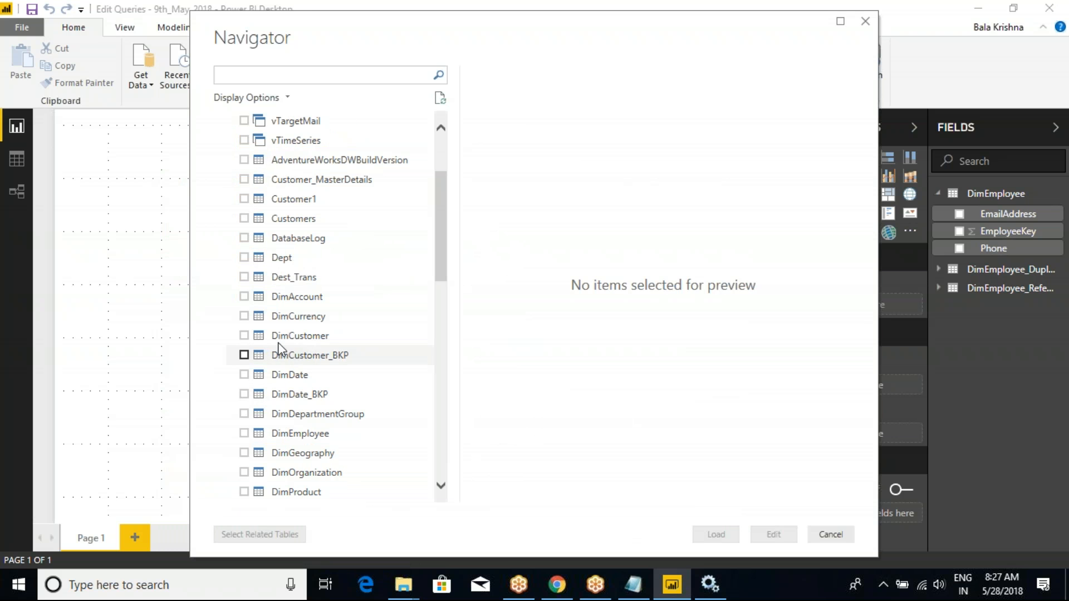
Load the DimCustomer, DimDate, DimGeography and FactInternetSales tables into the model
left_click(244, 336)
left_click(243, 374)
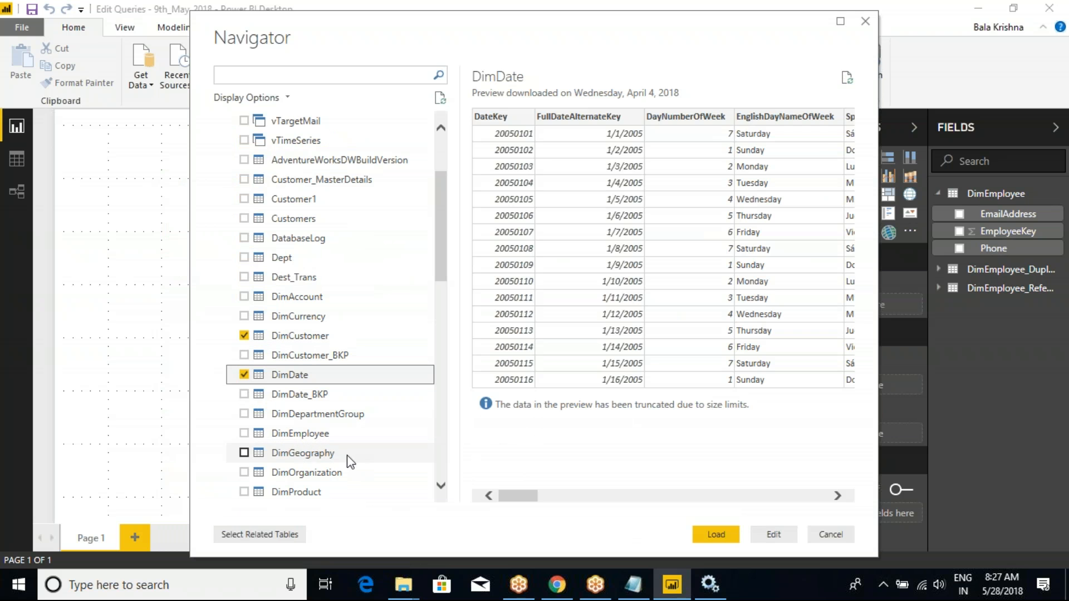
left_click(245, 454)
scroll(277, 457, "down", 3)
scroll(277, 457, "down", 2)
scroll(279, 453, "down", 1)
left_click(244, 433)
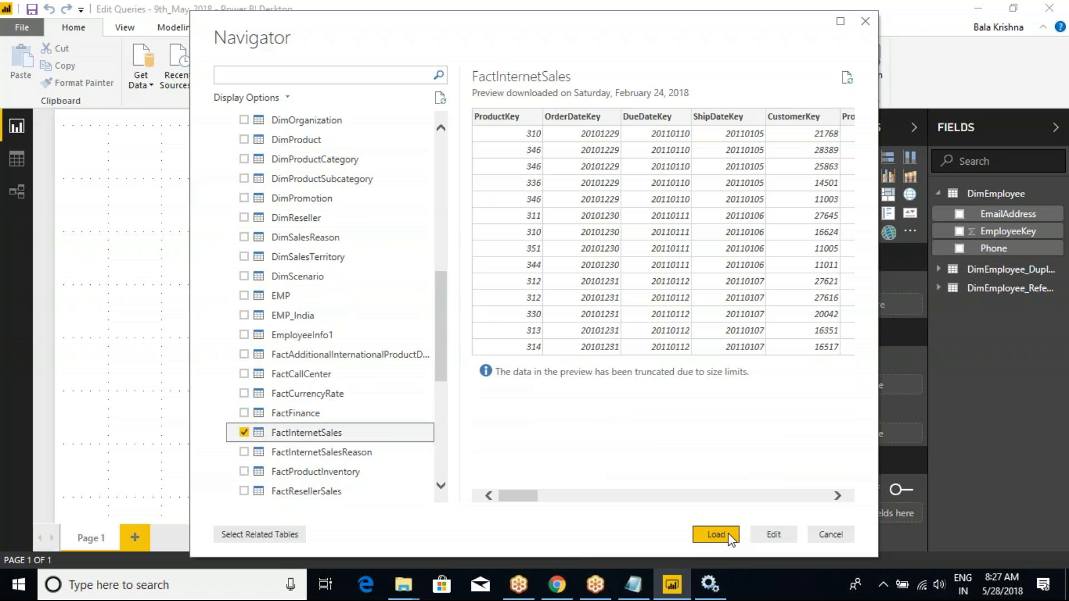
left_click(730, 536)
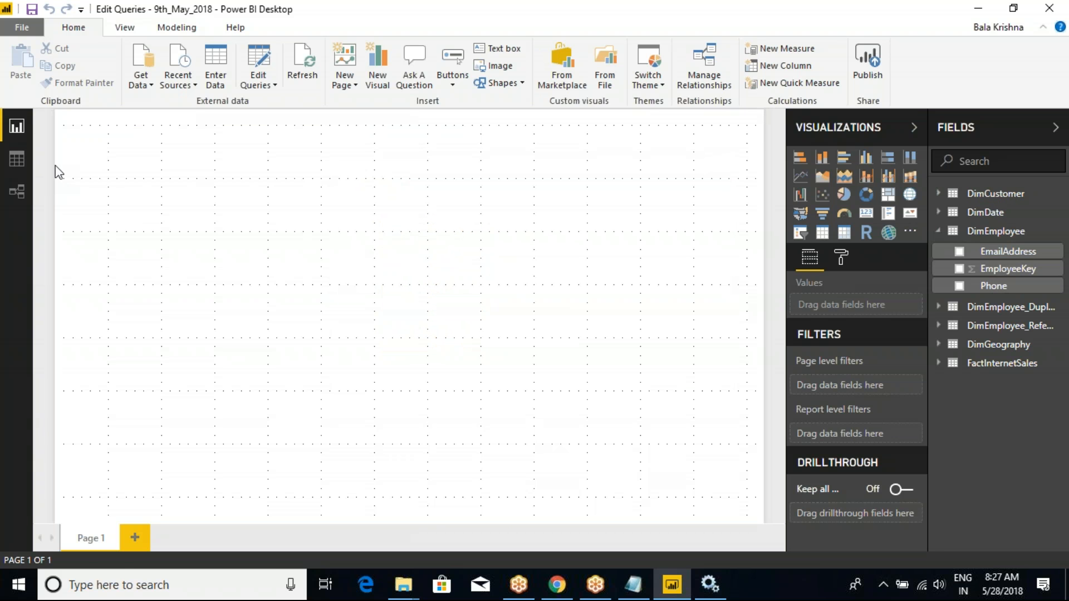
Switch to the data view, collapse the DimEmployee fields and reopen the query editor
left_click(19, 159)
left_click(946, 232)
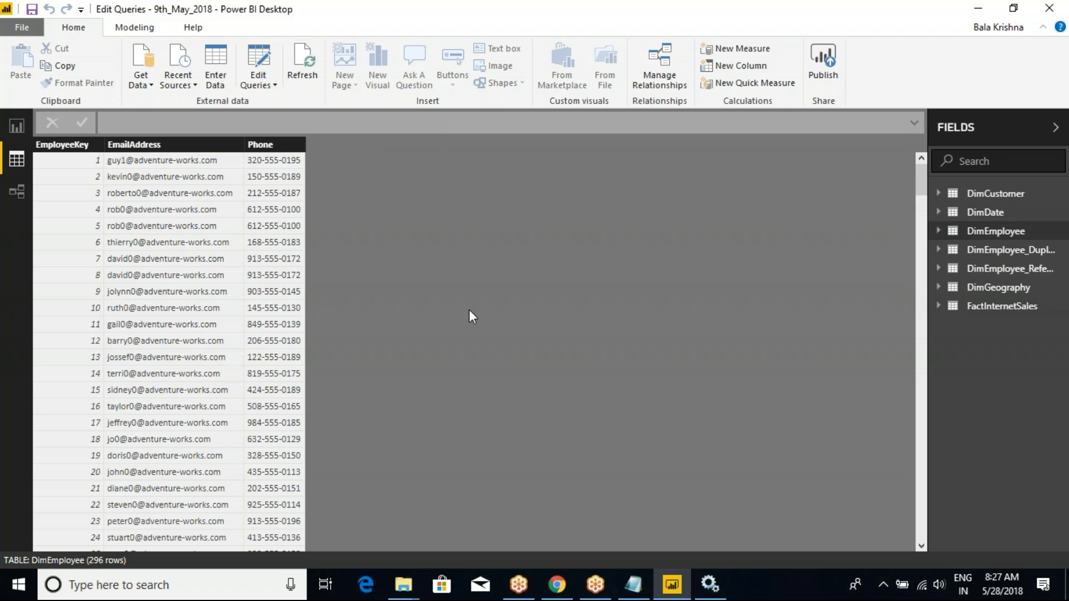
left_click(275, 86)
left_click(278, 102)
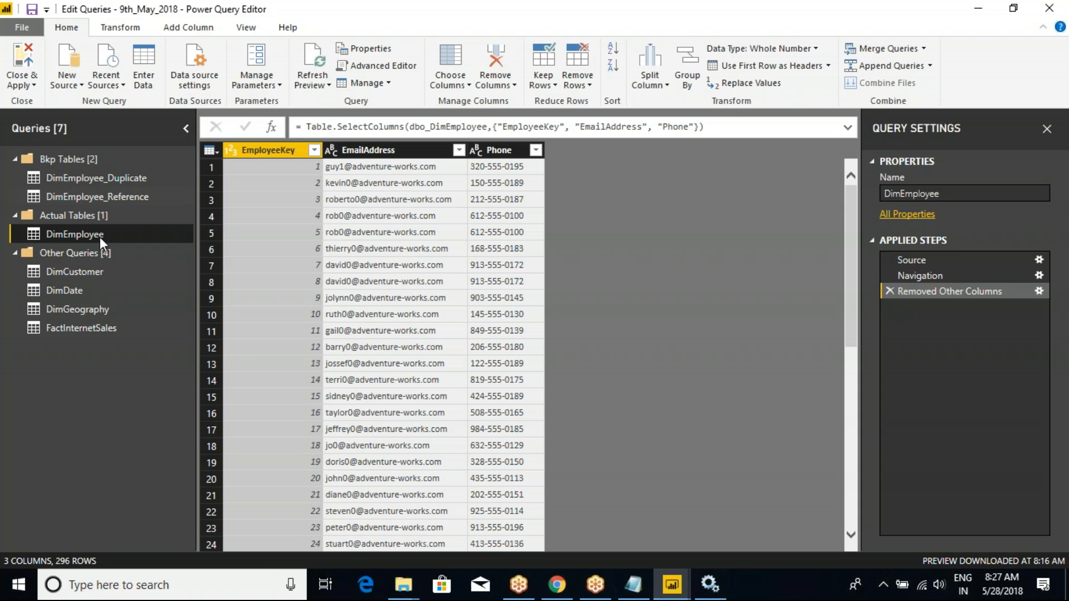
Exclude the DimCustomer, DimDate, DimGeography and FactInternetSales queries from report refresh
left_click(88, 272)
right_click(88, 271)
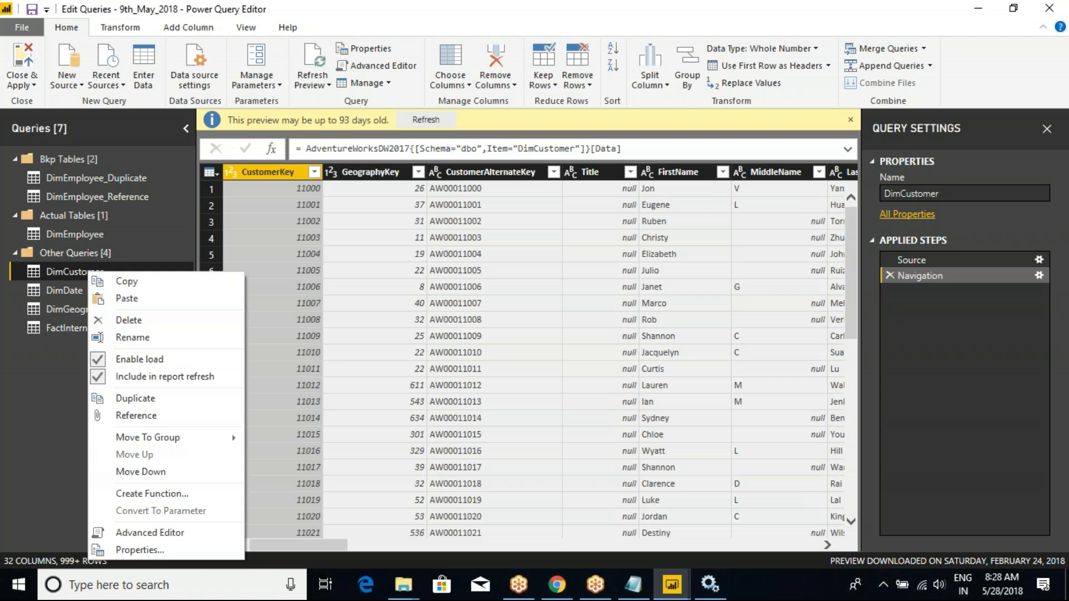
left_click(143, 378)
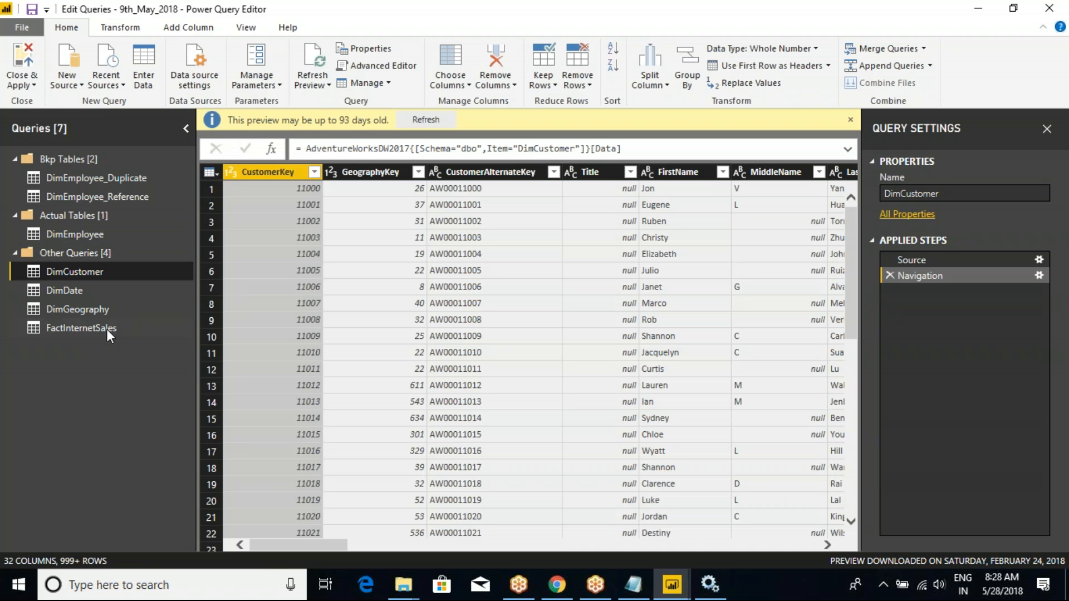
left_click(74, 290)
right_click(74, 290)
left_click(131, 389)
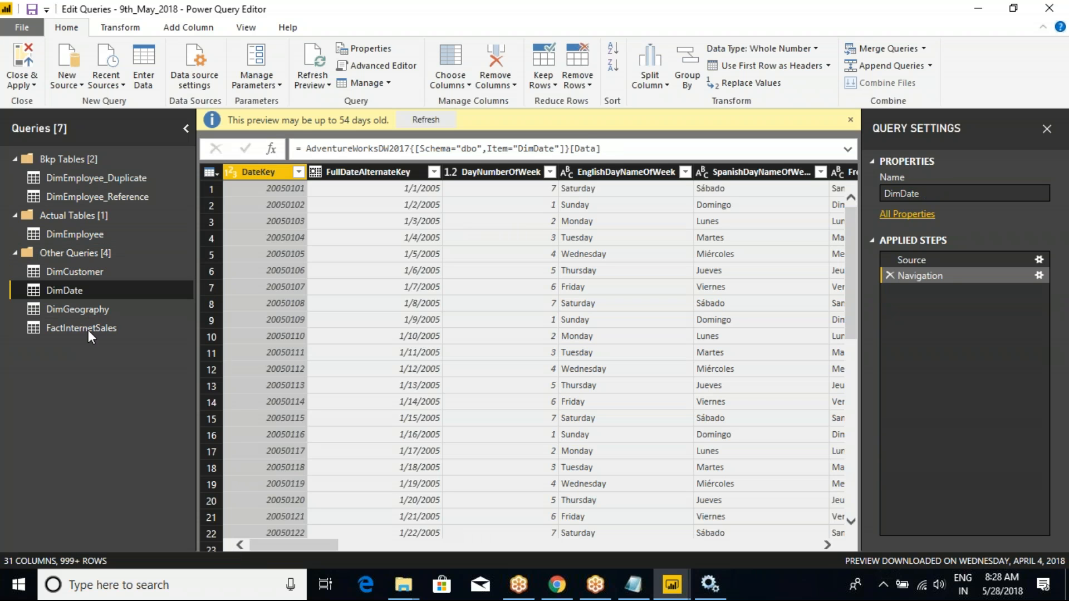
right_click(77, 309)
left_click(128, 388)
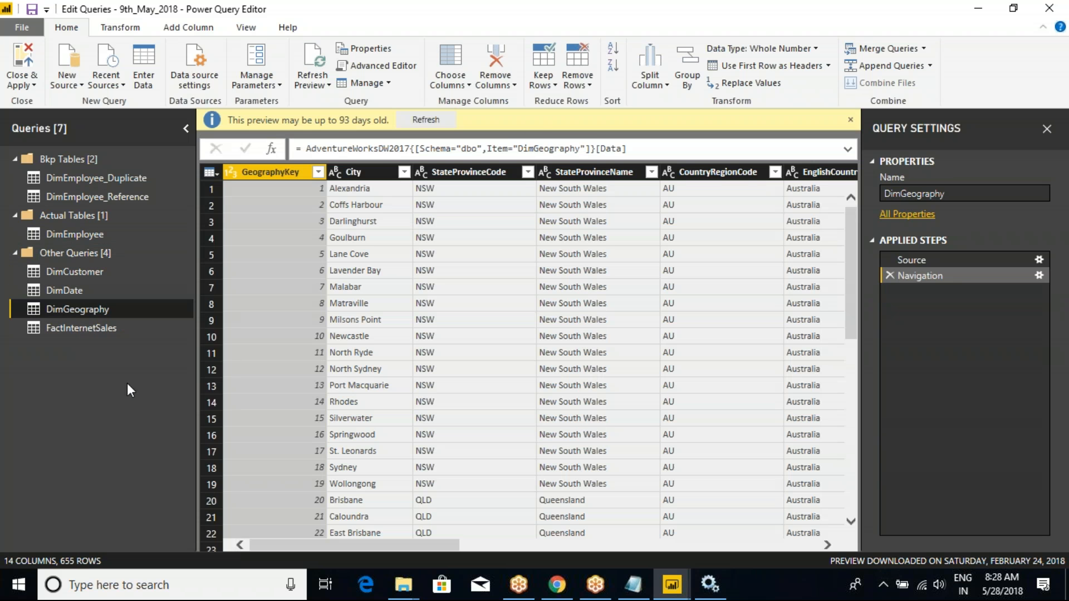
right_click(84, 327)
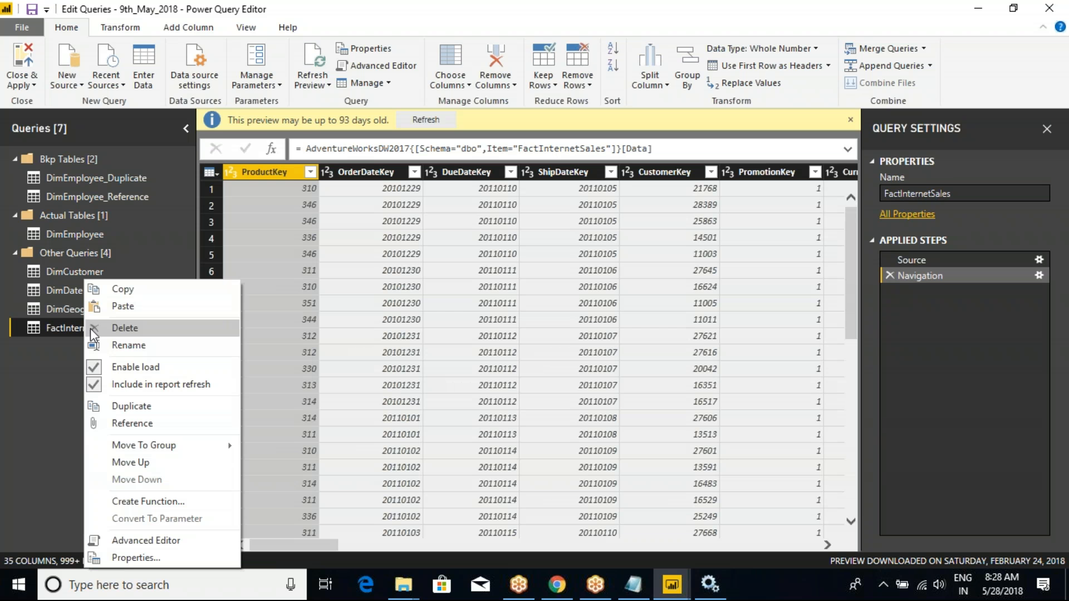
left_click(138, 388)
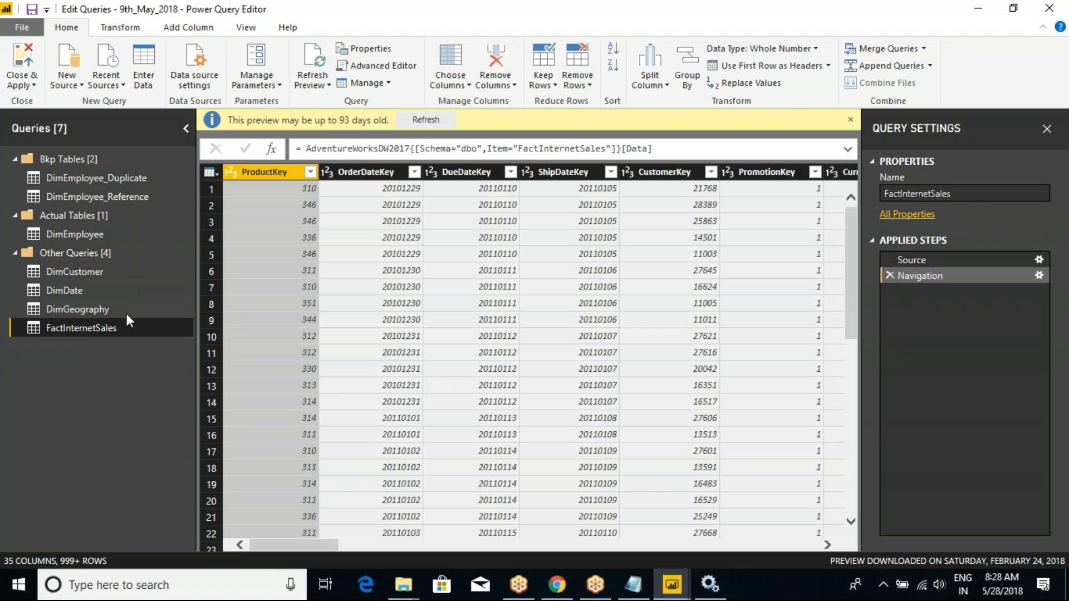
Exclude DimEmployee_Reference and DimEmployee_Duplicate from report refresh, and display the DimEmployee query
right_click(94, 195)
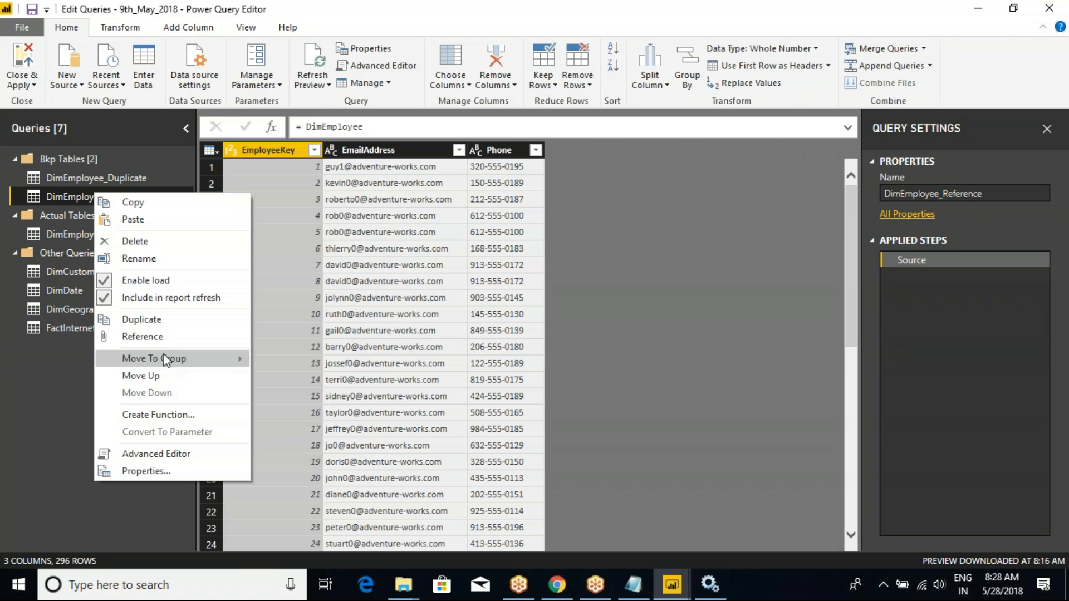
left_click(169, 299)
right_click(112, 175)
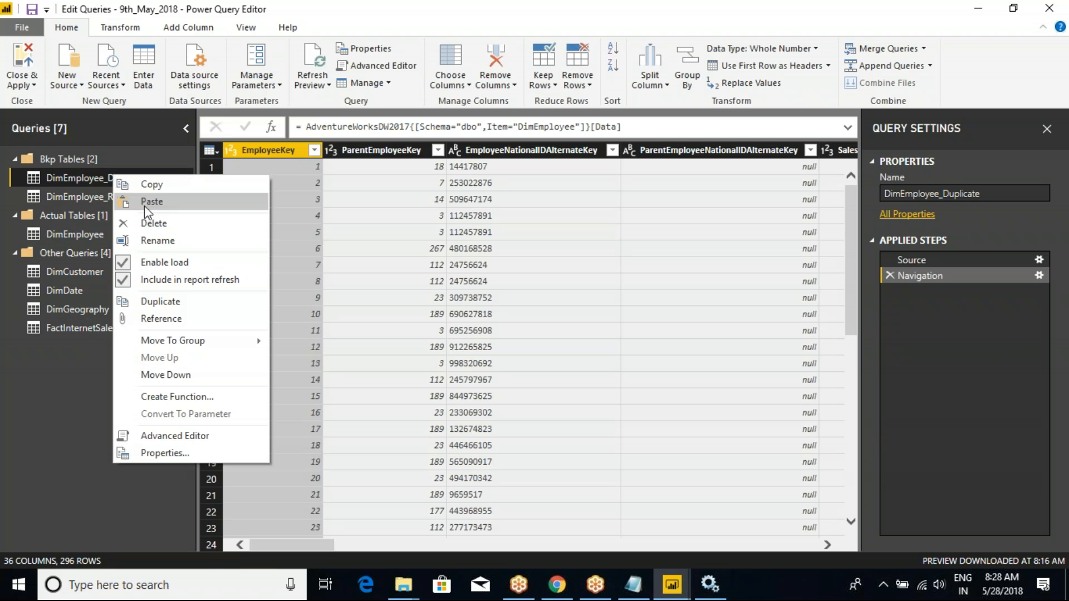
left_click(167, 277)
left_click(59, 233)
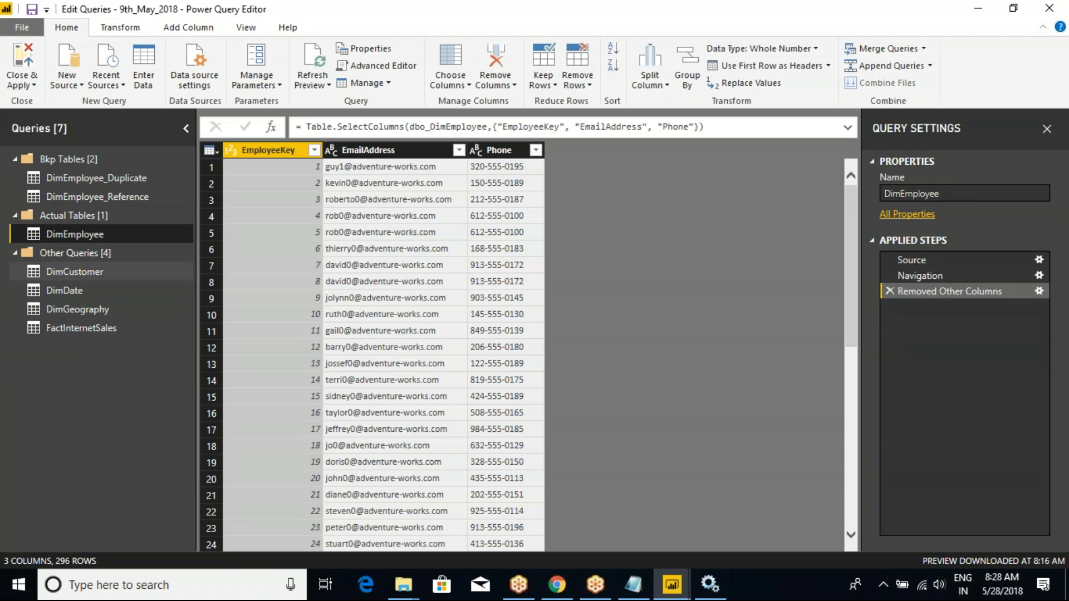
Close the query editor with the refresh settings applied, and refresh the data model
left_click(23, 84)
left_click(45, 102)
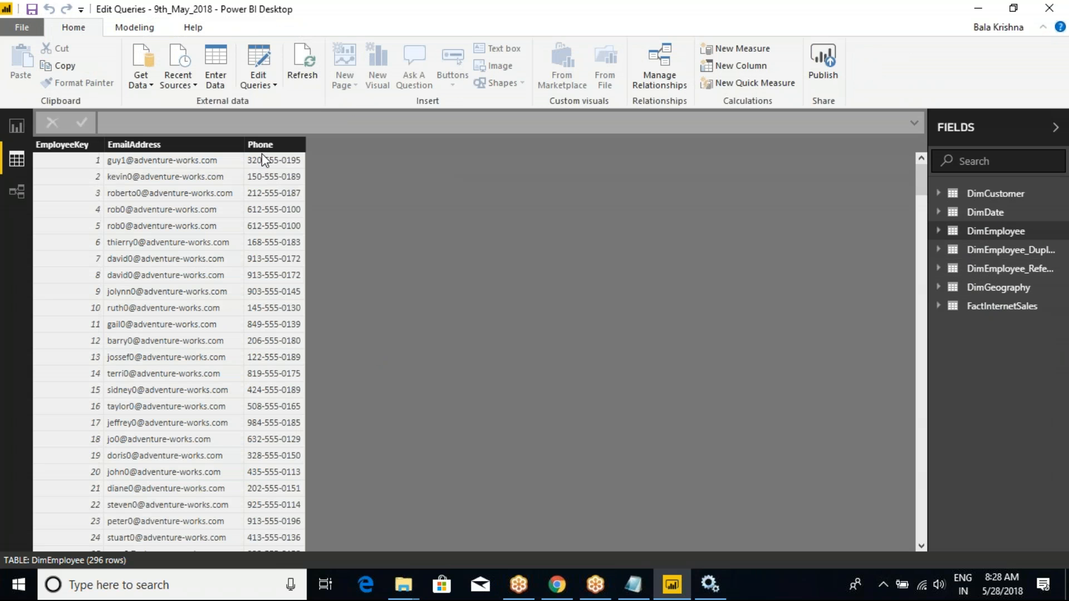
left_click(305, 74)
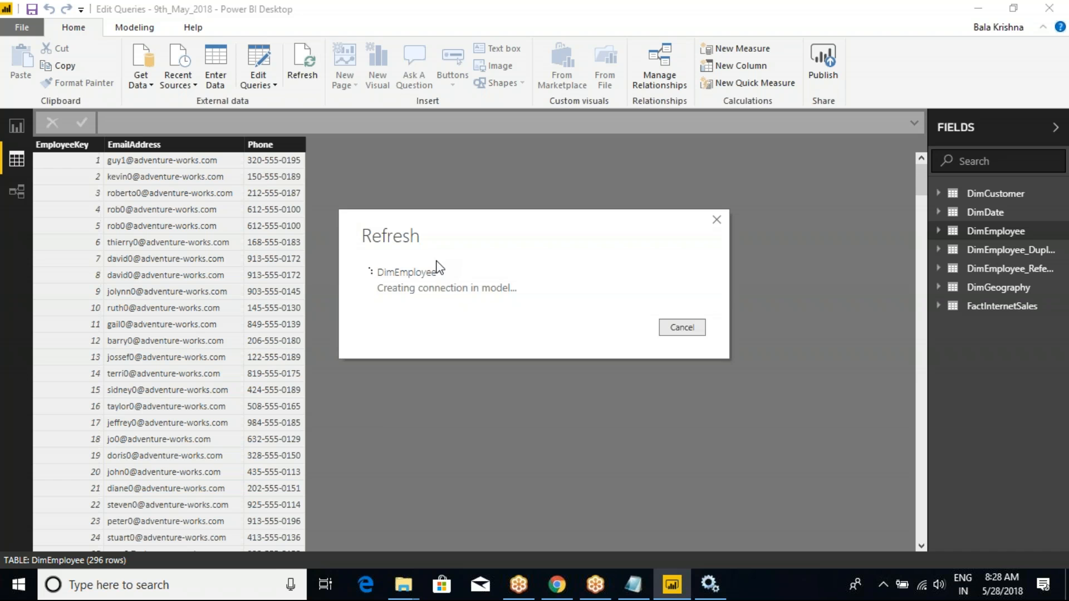
mouse_move(442, 261)
left_mouse_down()
mouse_move(407, 265)
mouse_move(342, 232)
mouse_move(471, 288)
mouse_move(395, 249)
mouse_move(428, 295)
mouse_move(402, 334)
left_mouse_up()
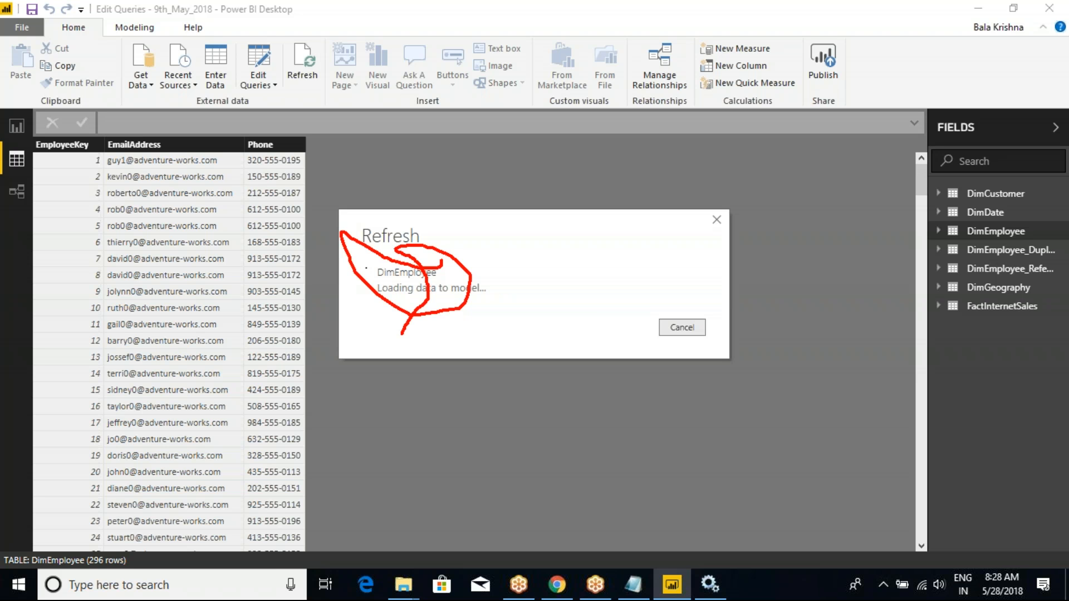
left_click(315, 72)
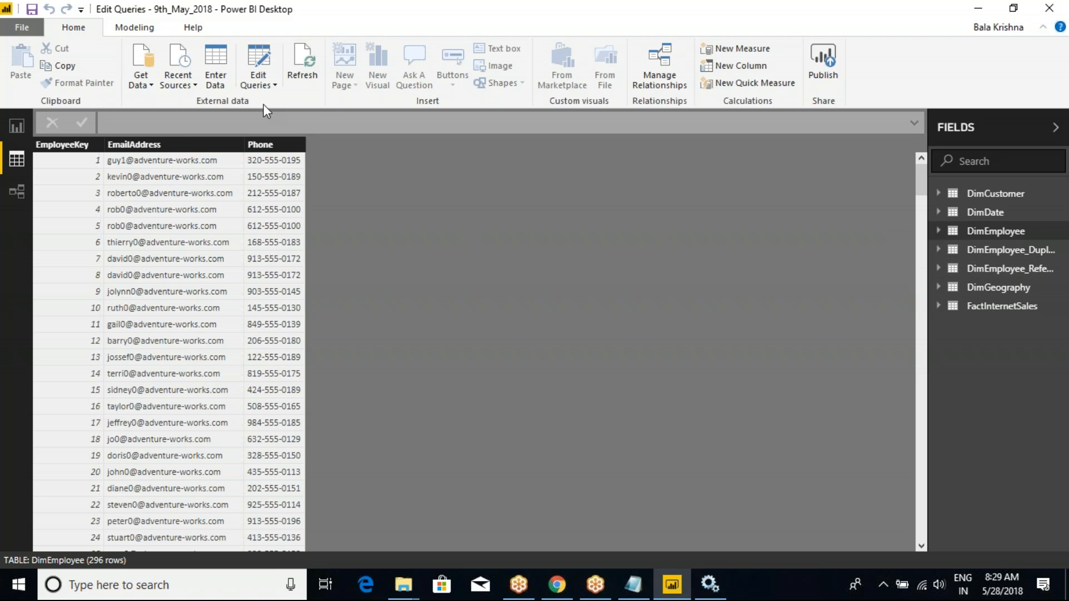
Reopen the query editor and check the load and report refresh options of DimCustomer
left_click(277, 90)
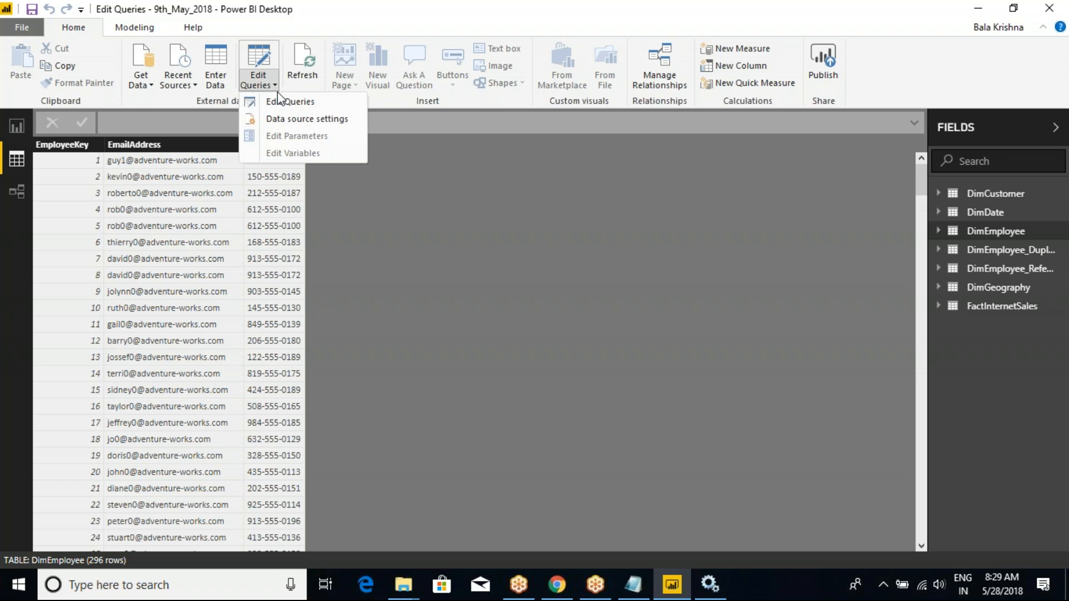
left_click(296, 103)
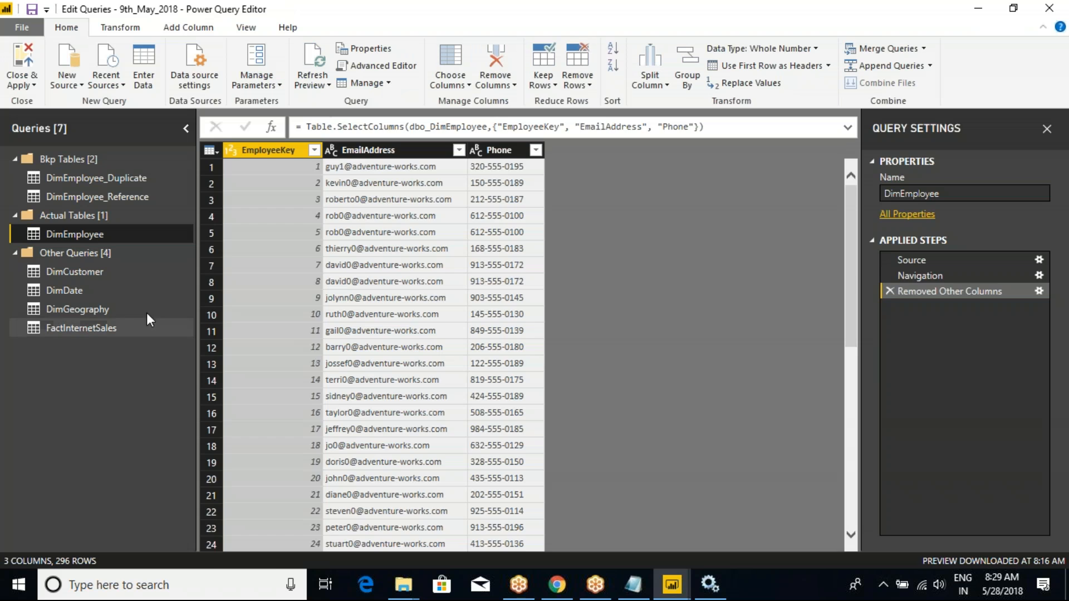
left_click(84, 272)
right_click(81, 273)
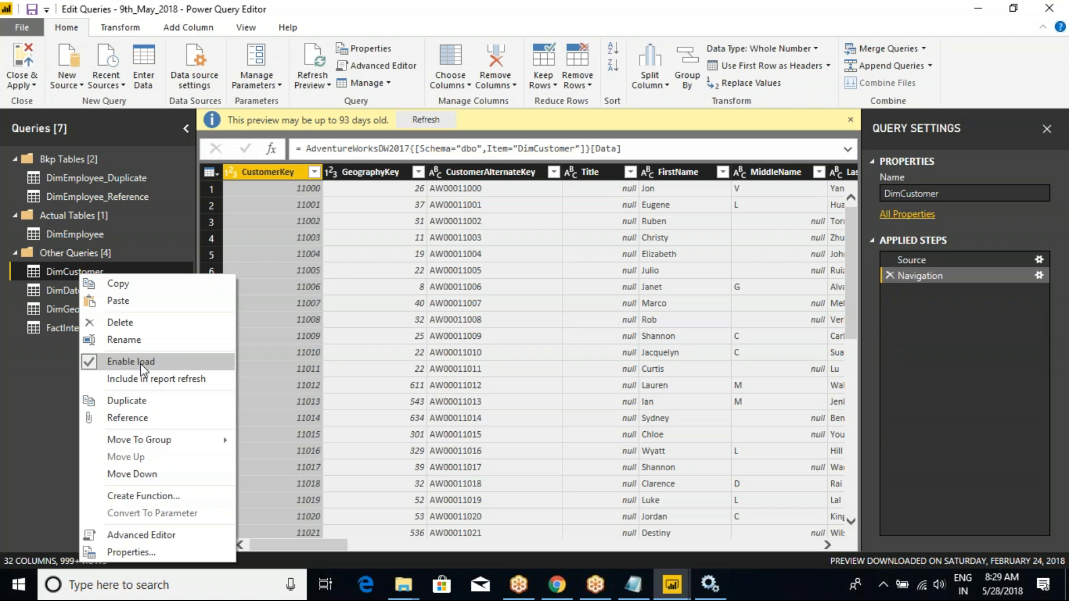
Disable loading of the DimEmployee_Reference query into the report, accepting the possible data loss
left_click(102, 194)
right_click(102, 194)
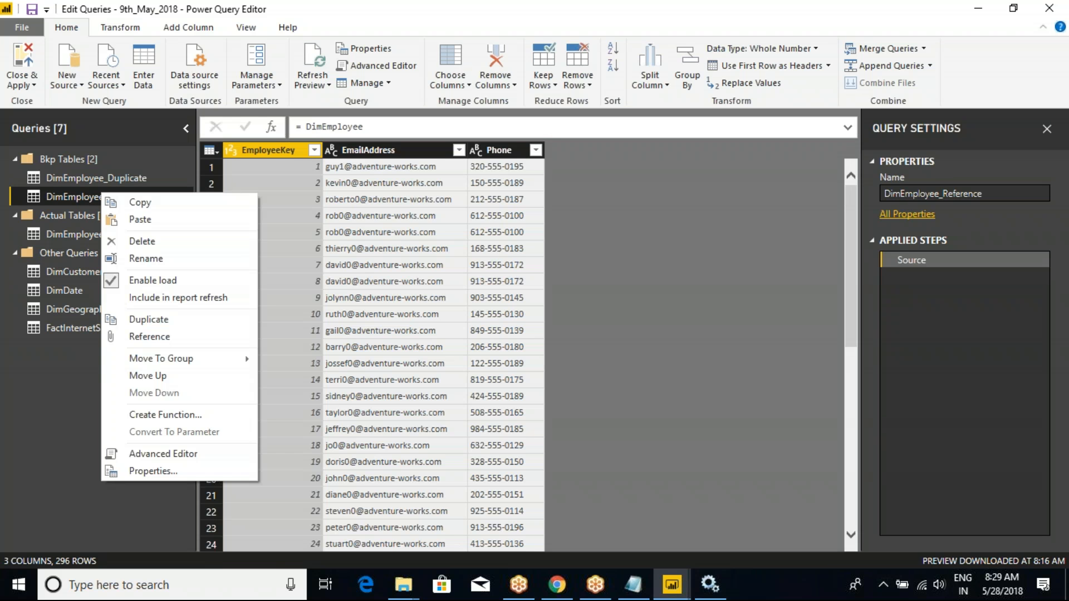
left_click(152, 281)
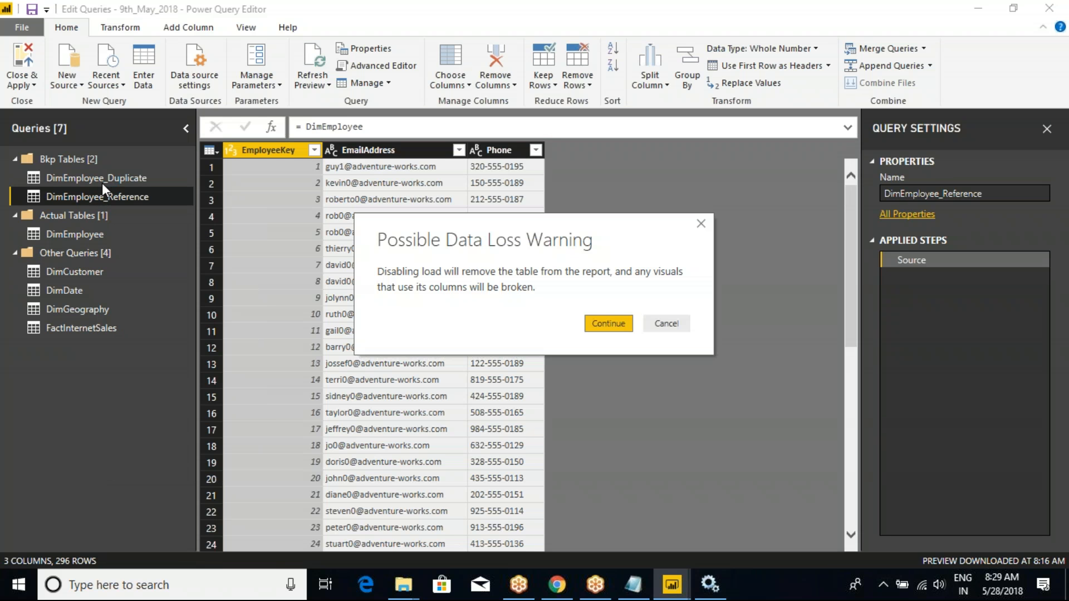
left_click(592, 326)
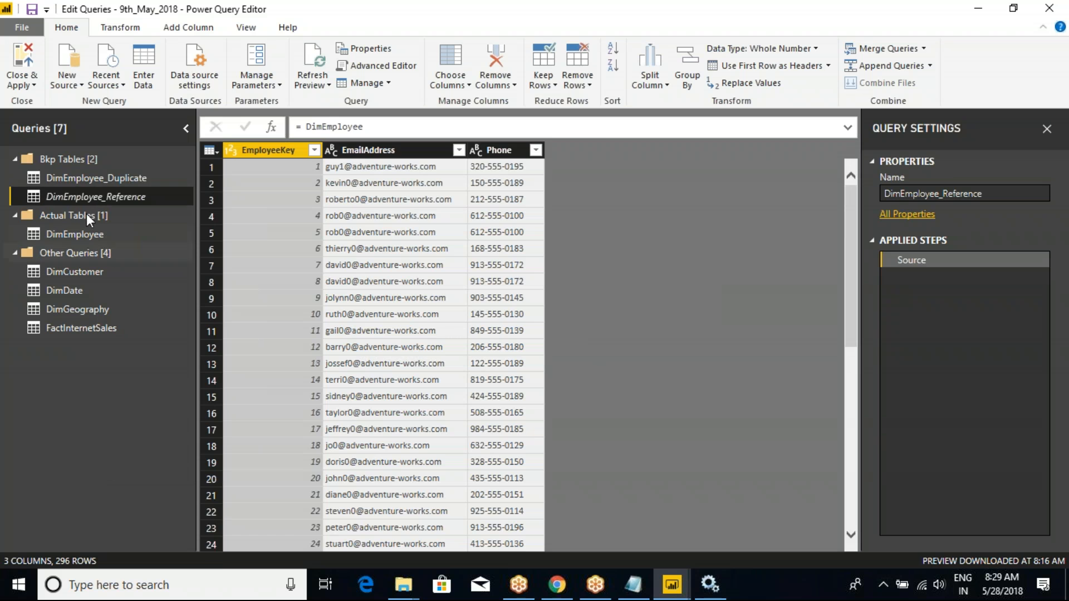
Disable loading of the DimEmployee_Duplicate query into the report, accepting the possible data loss, and close the query editor with the changes applied
left_click(93, 177)
right_click(94, 178)
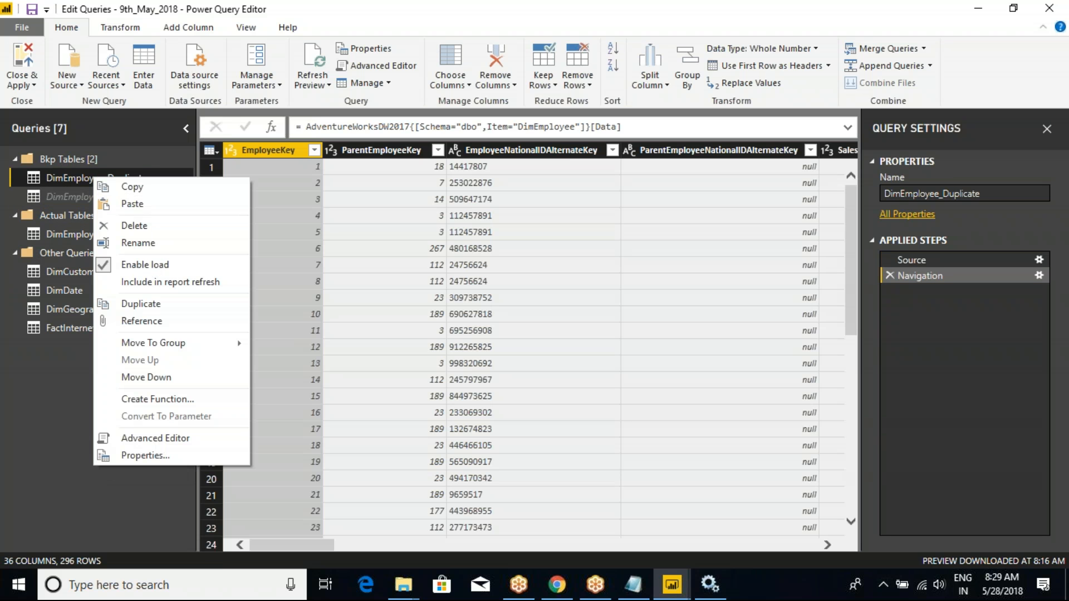
left_click(140, 267)
left_click(616, 327)
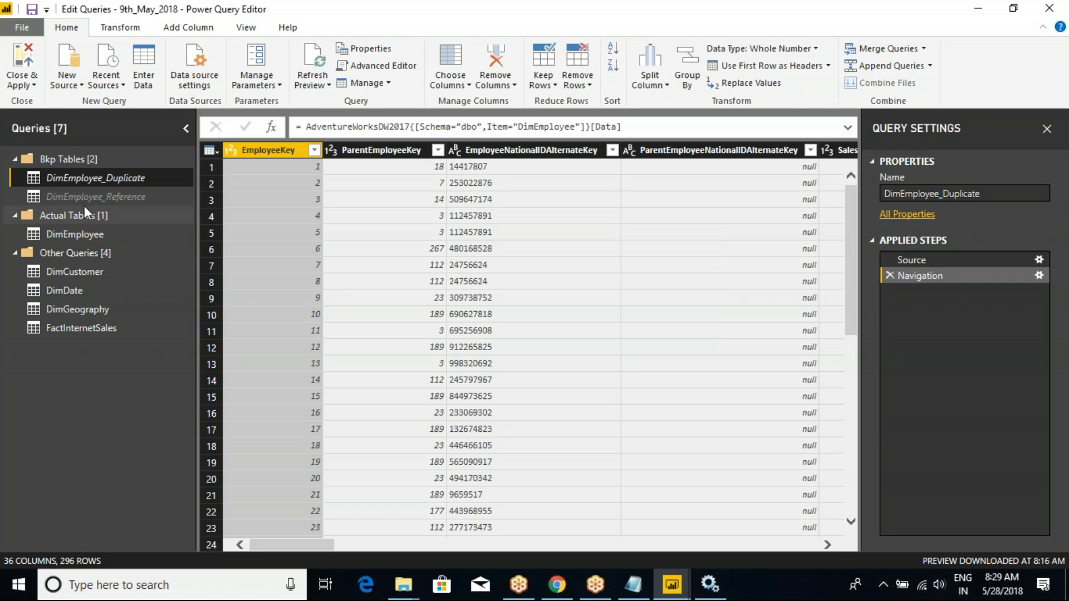
left_click(34, 85)
left_click(56, 100)
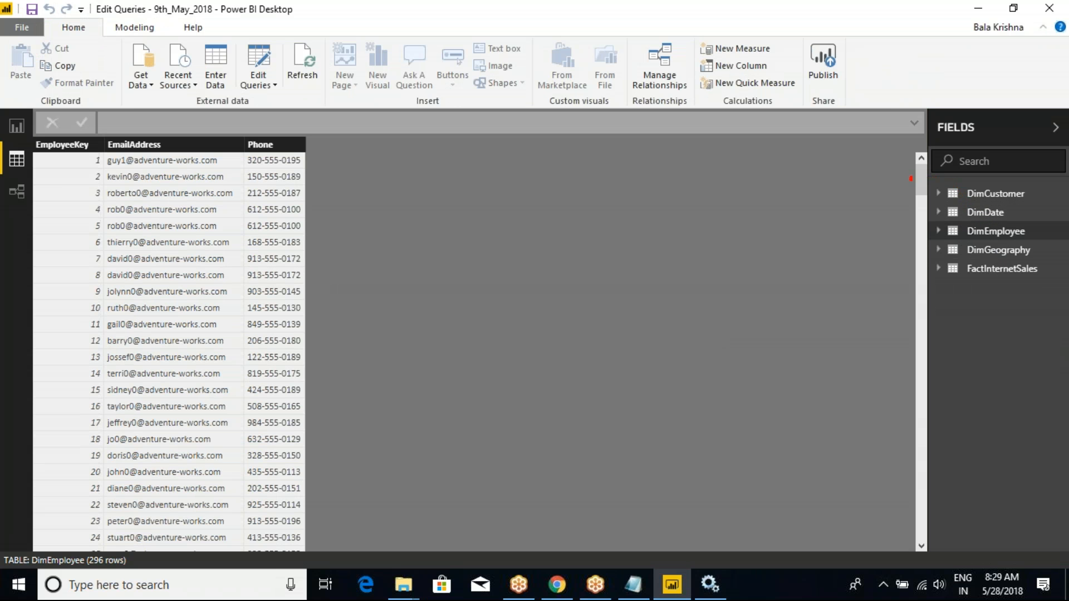
left_click_drag(963, 296, 912, 202)
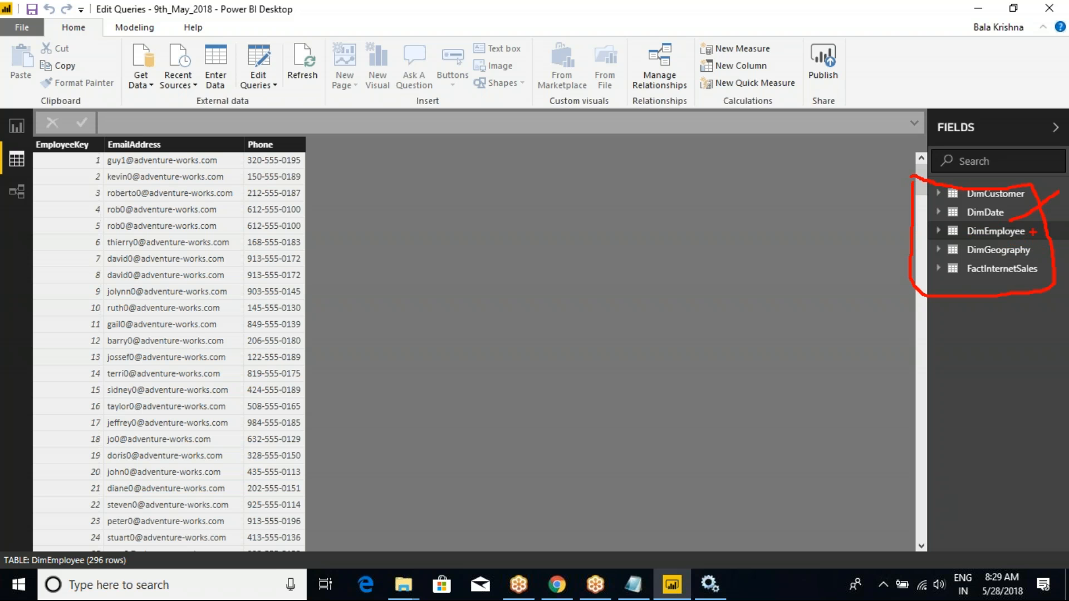
left_click_drag(1009, 217, 990, 274)
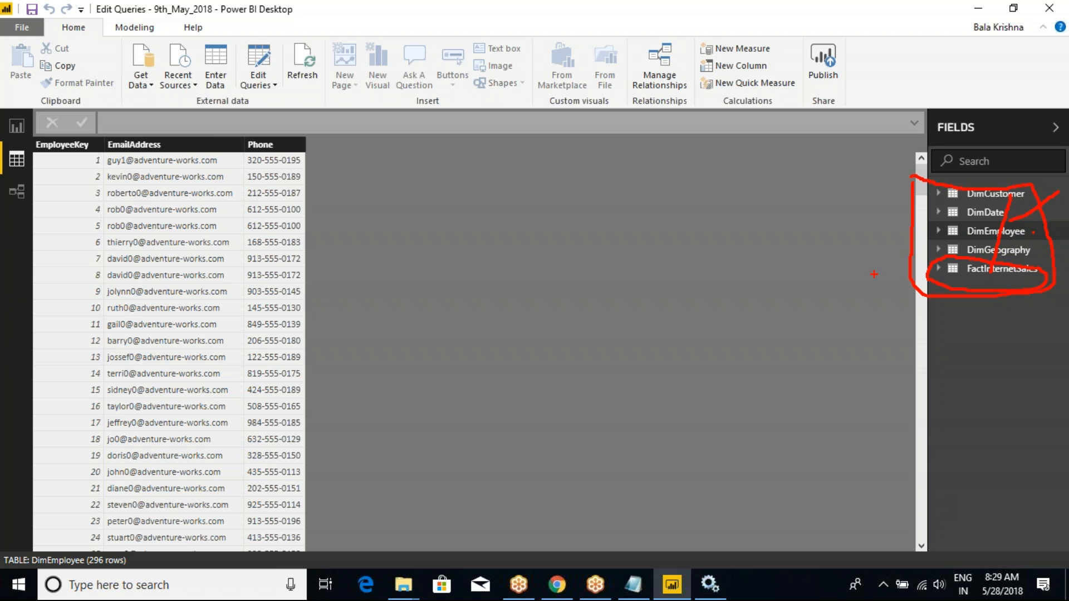
left_click_drag(869, 274, 950, 255)
Disable loading of the FactInternetSales query in the query editor, accepting the possible data loss, and apply the change to the data model
left_click(259, 82)
left_click(285, 102)
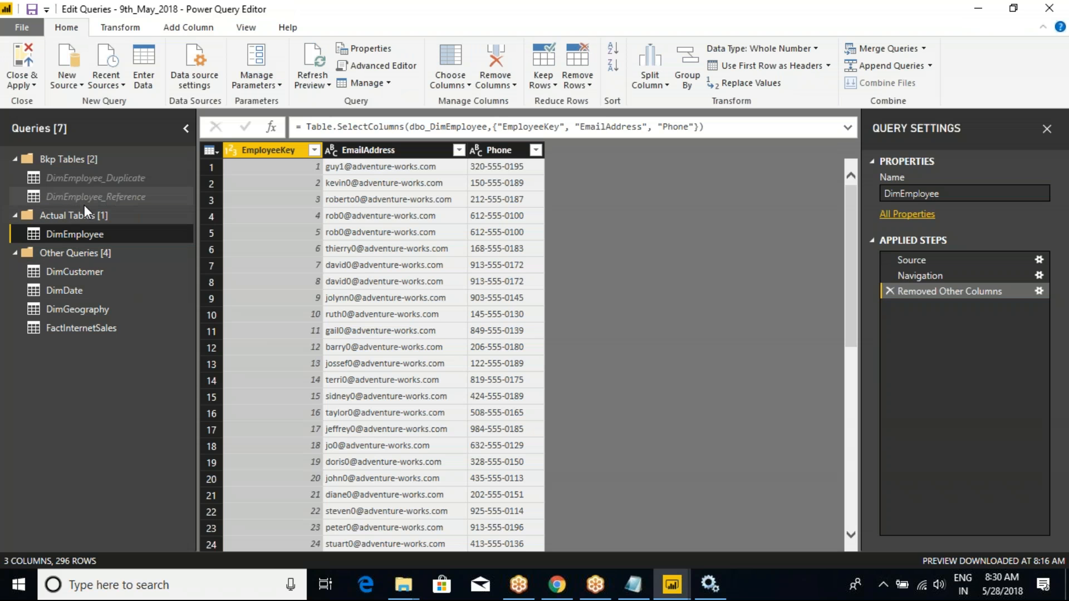
left_click(104, 331)
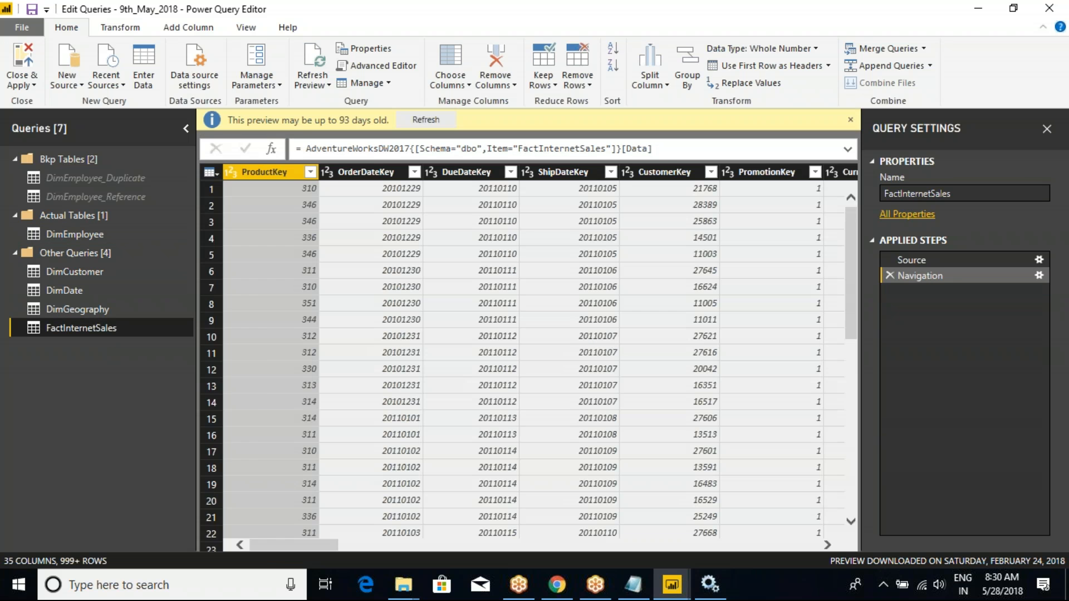
right_click(105, 330)
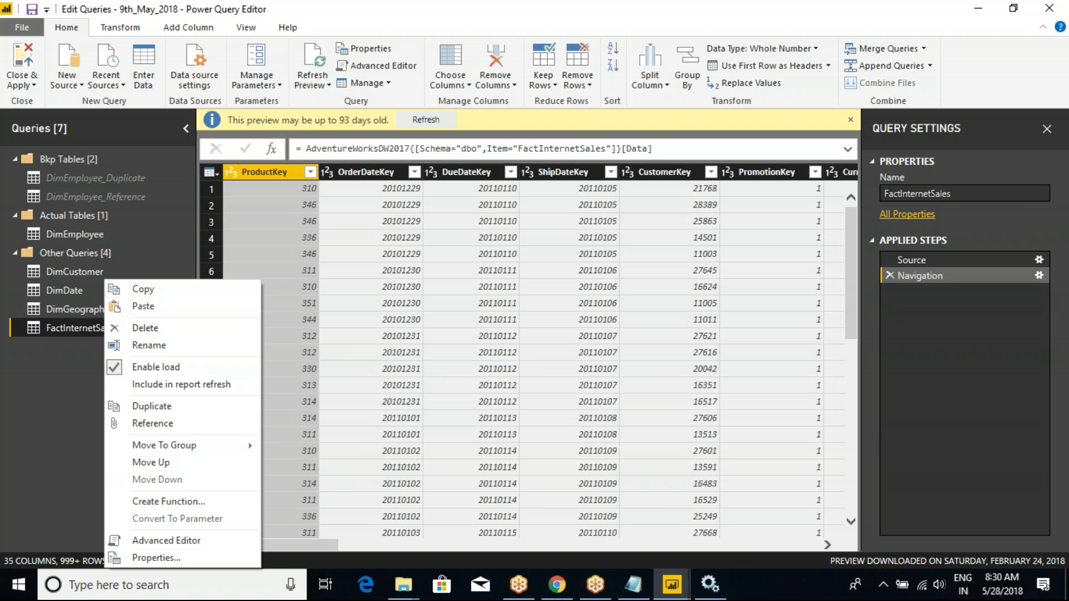
left_click(148, 369)
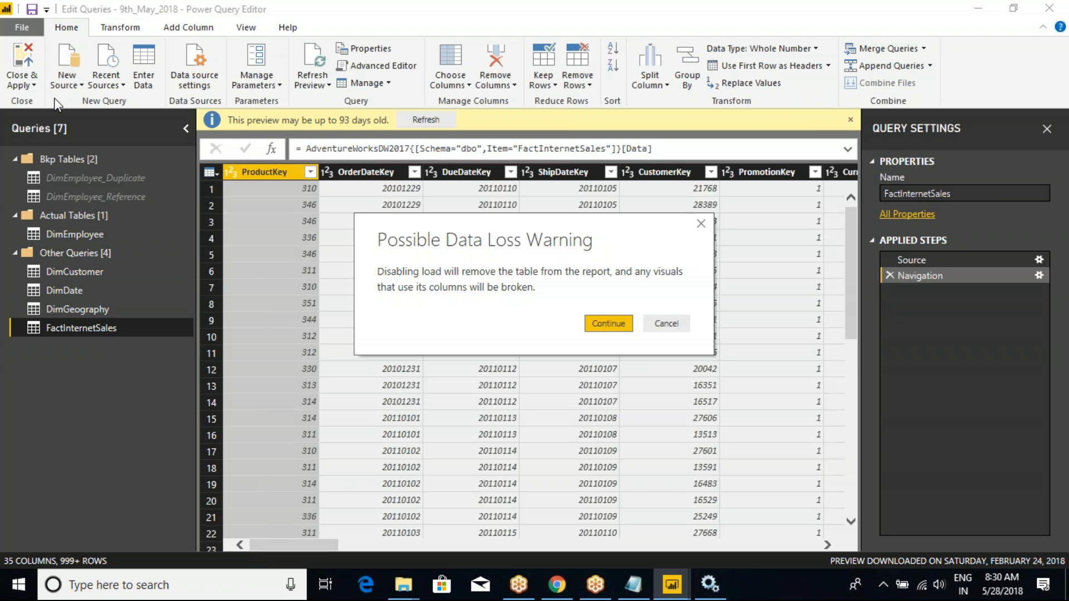
left_click(608, 324)
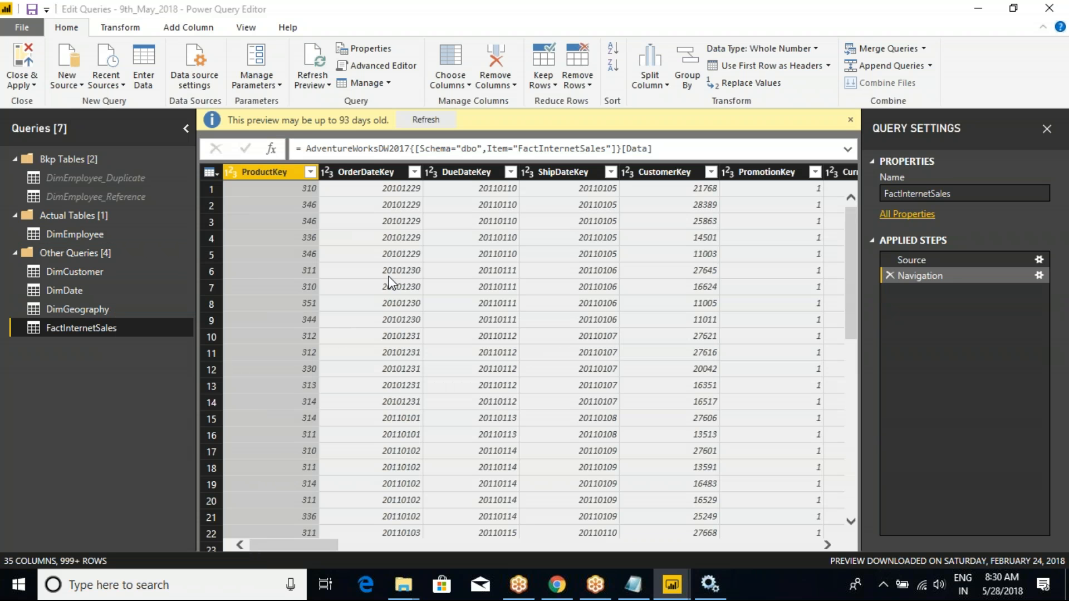
left_click(22, 84)
left_click(54, 118)
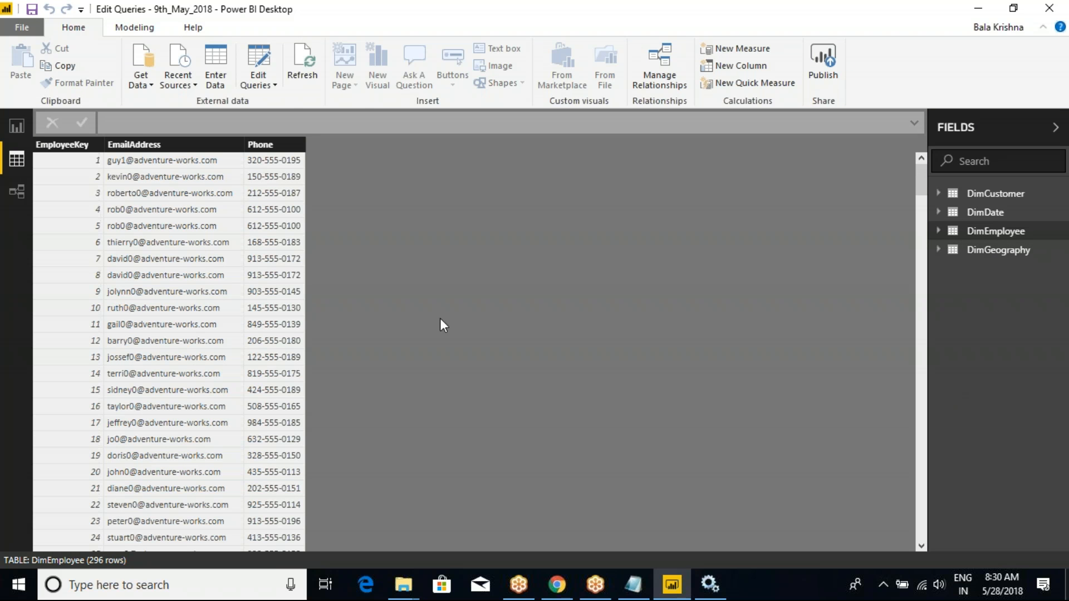
Reopen the query editor and examine the source function and server argument in DimEmployee's M code
left_click(275, 85)
left_click(279, 102)
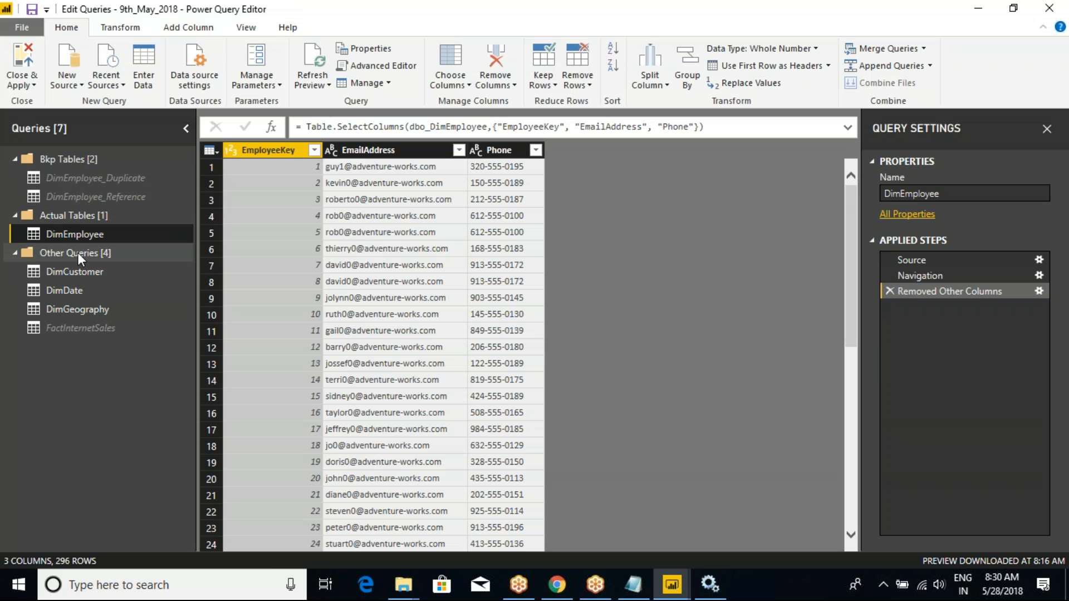
right_click(82, 236)
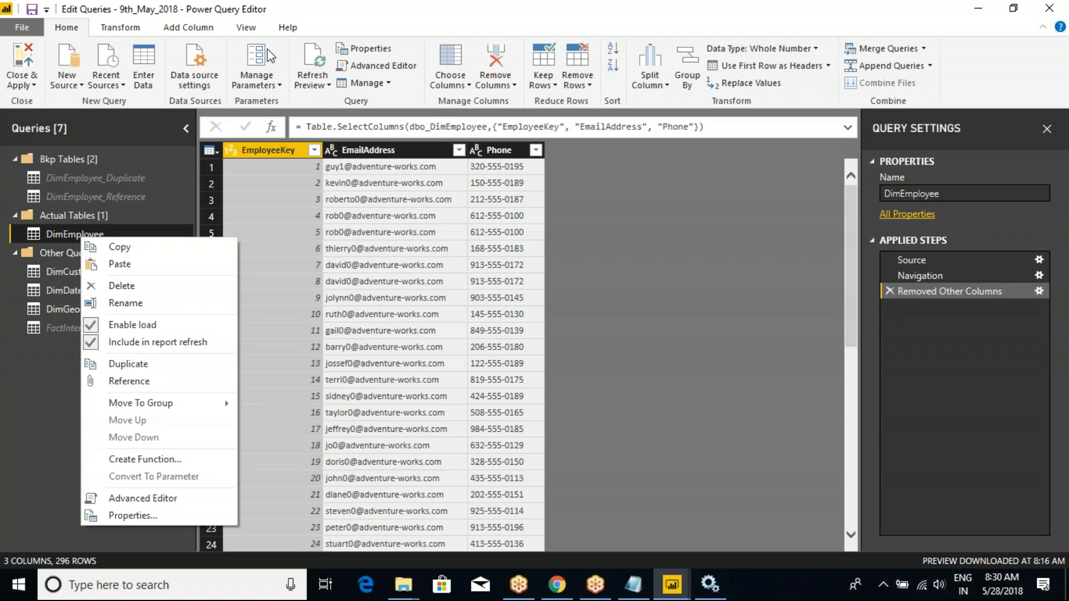
left_click(151, 503)
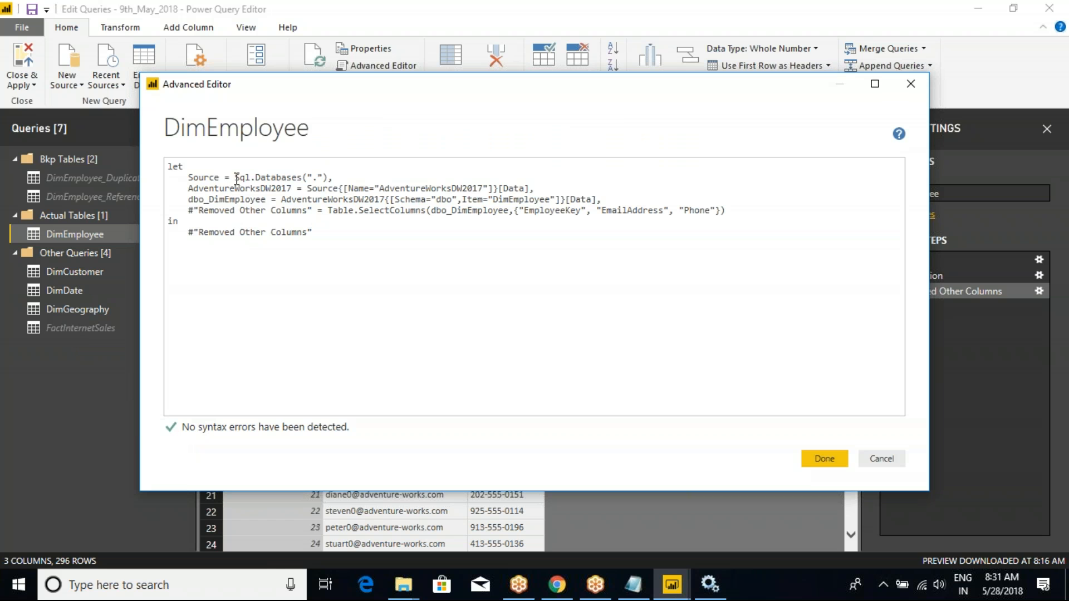
left_click_drag(235, 177, 295, 179)
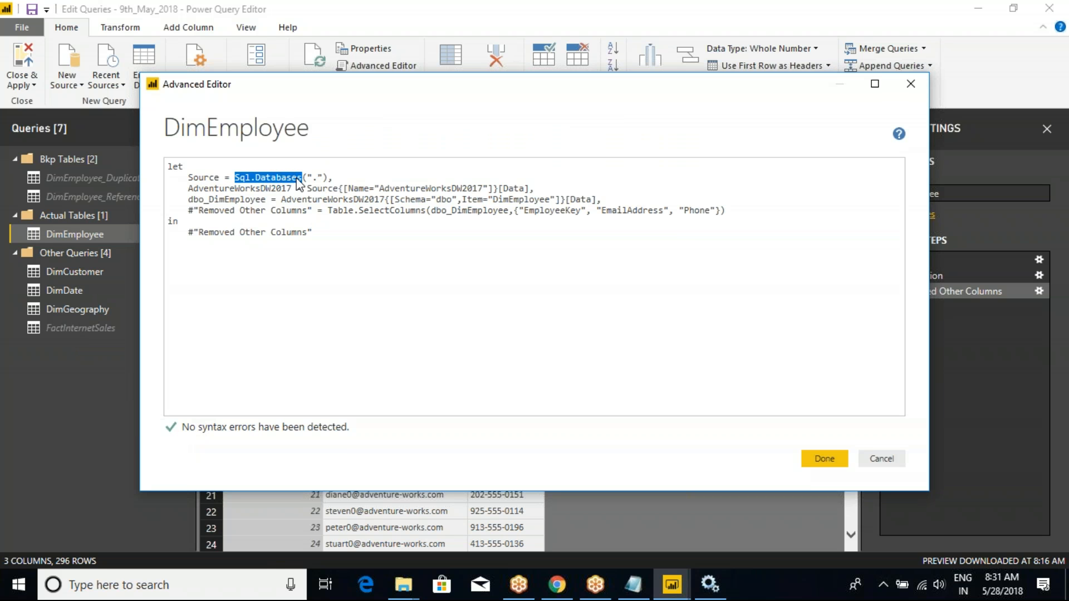
left_click(319, 177)
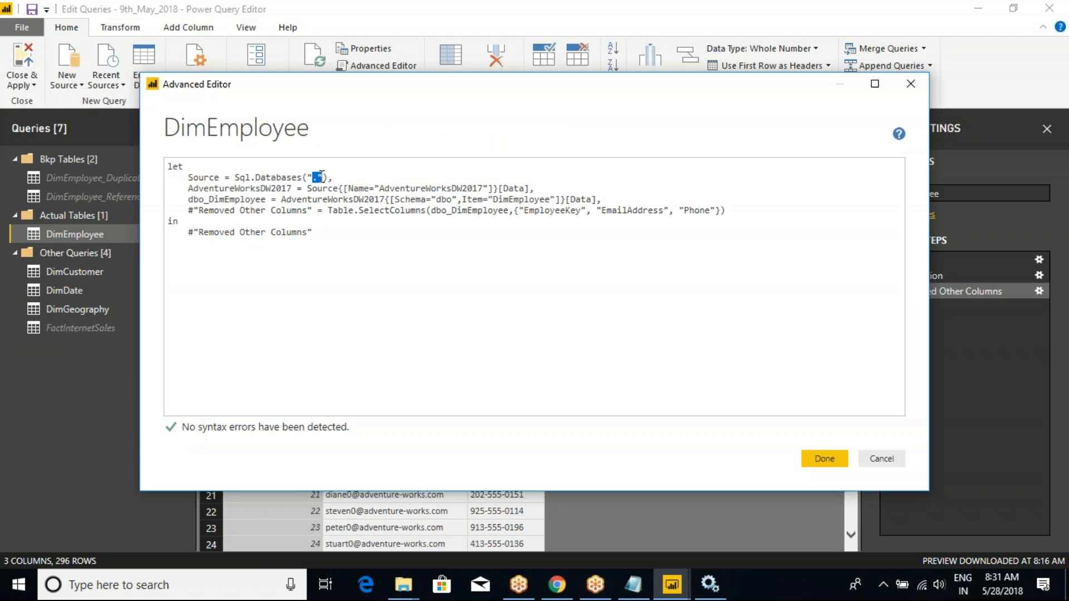
Examine the AdventureWorksDW2017 database reference and the selected columns in DimEmployee's M code, and leave it without saving
left_click_drag(188, 188, 296, 189)
left_click(416, 181)
left_click_drag(380, 188, 490, 184)
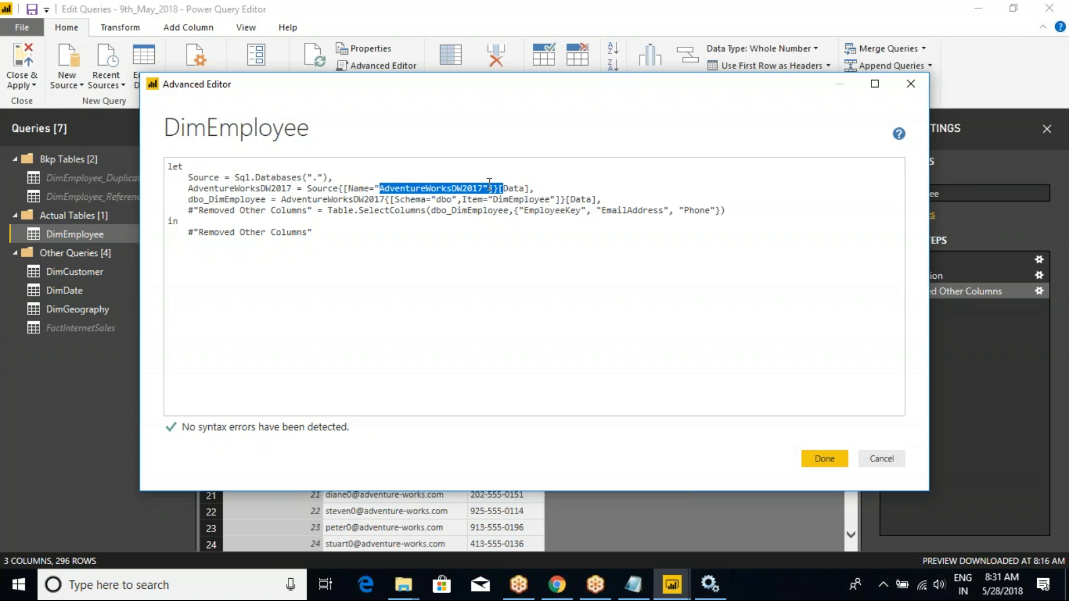
left_click(490, 185)
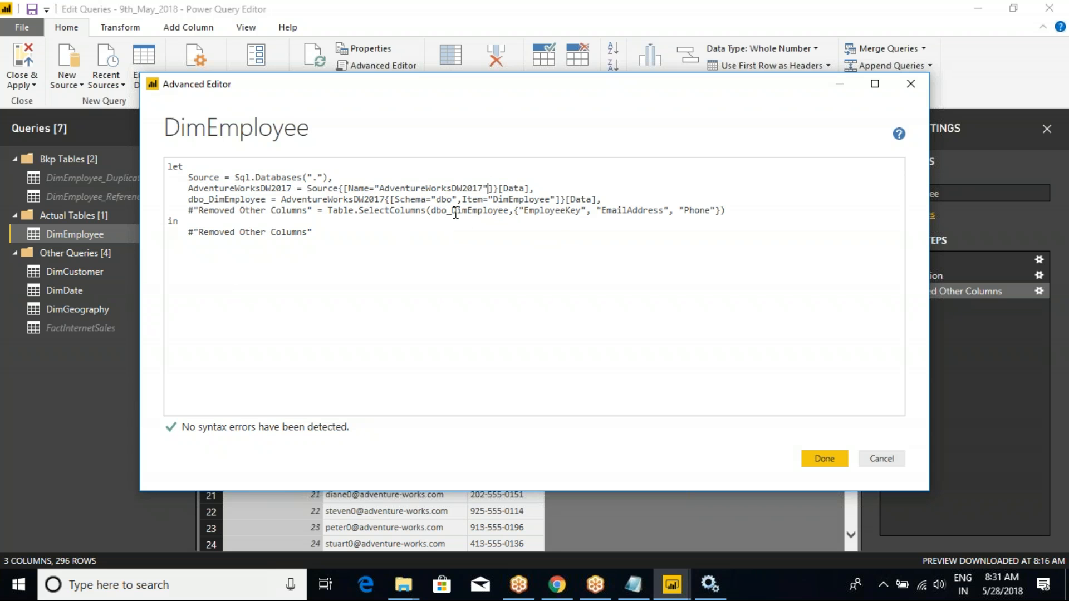
left_click_drag(455, 212, 708, 215)
left_click(508, 210)
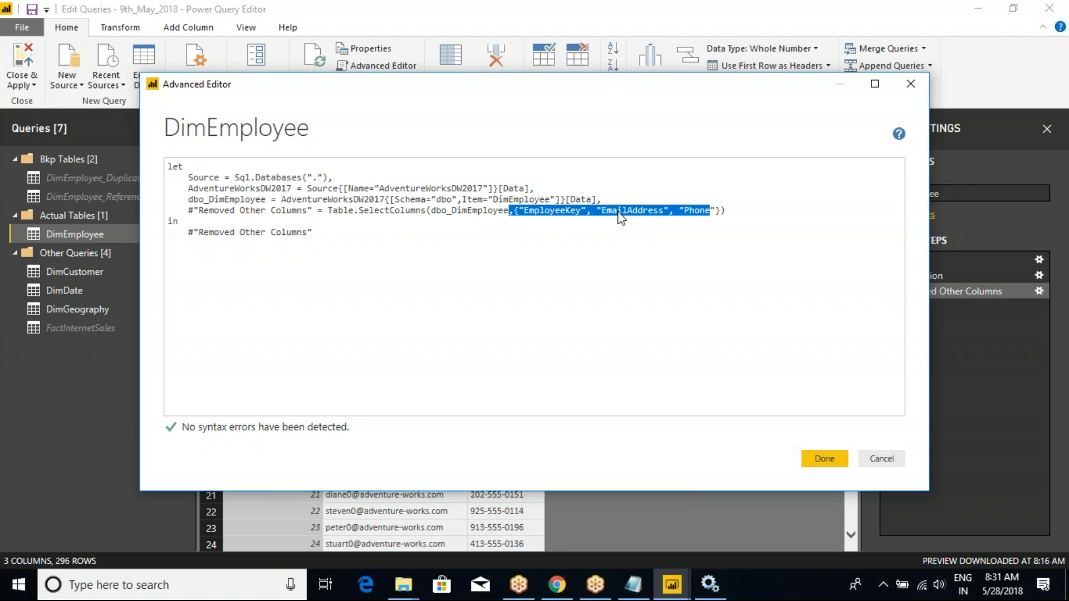
left_click(510, 200)
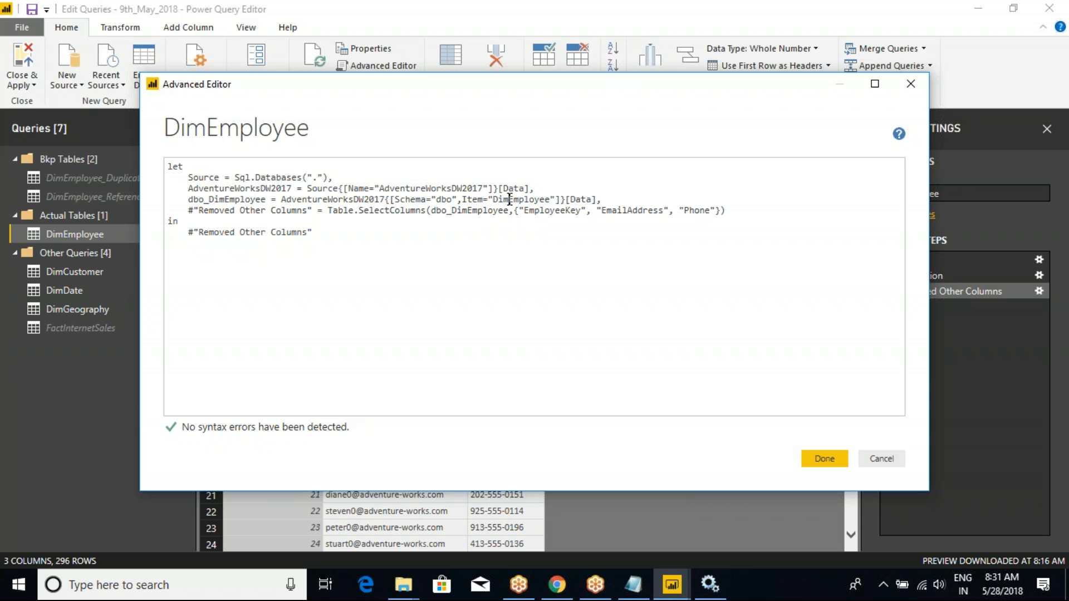
left_click(880, 460)
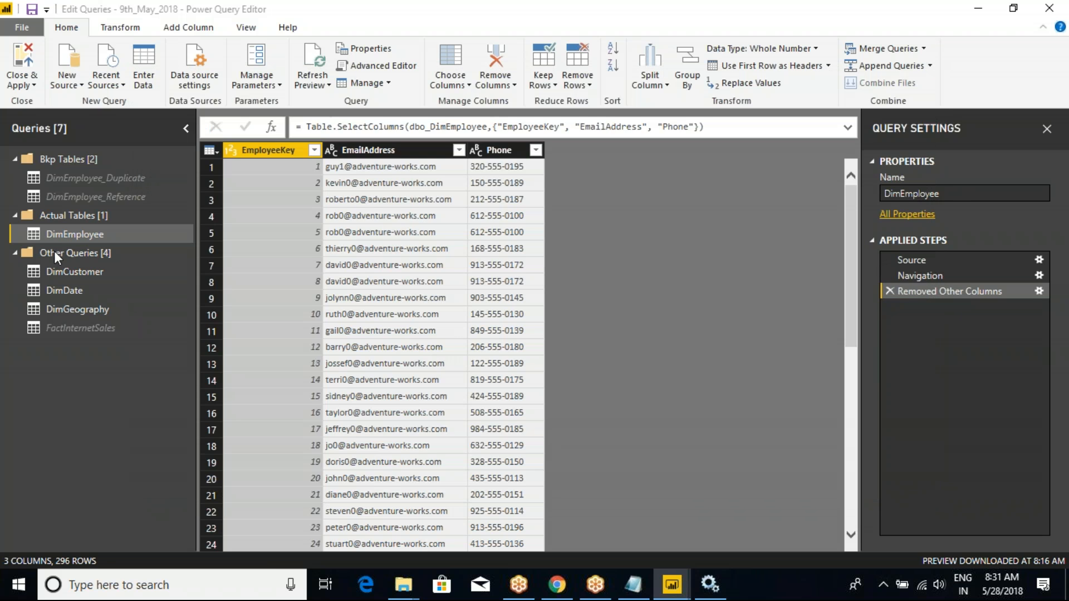
Examine the full M code of the DimCustomer query in the Advanced Editor and leave it without saving
left_click(75, 274)
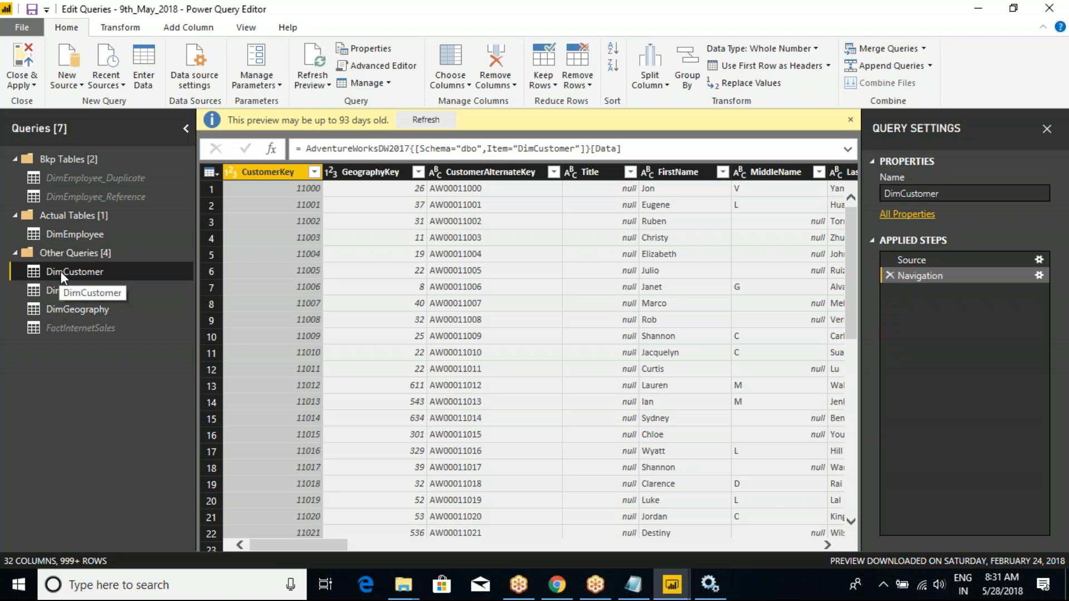
right_click(60, 272)
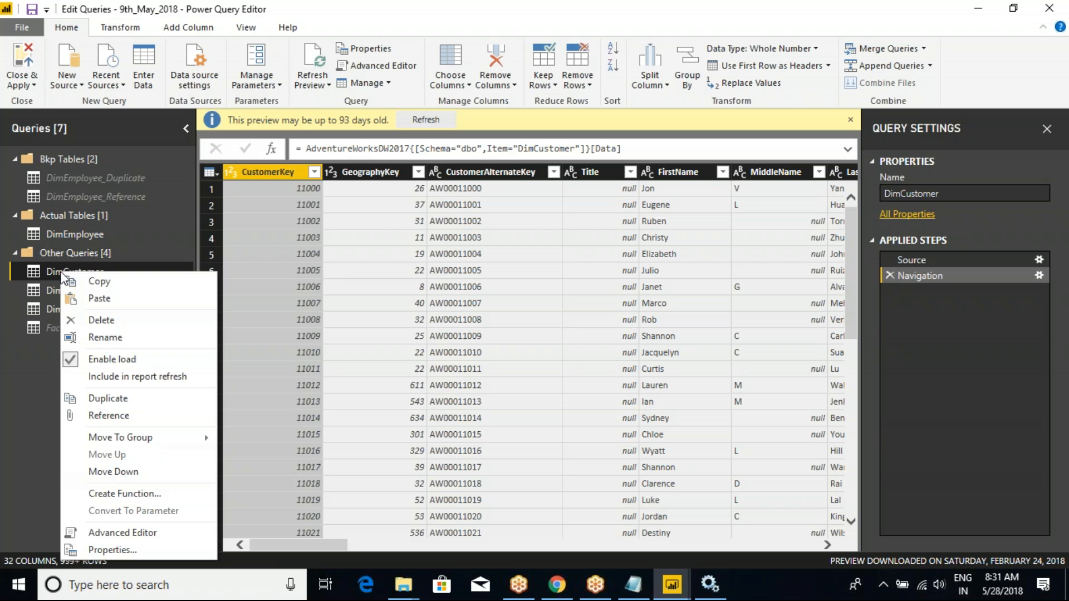
left_click(121, 532)
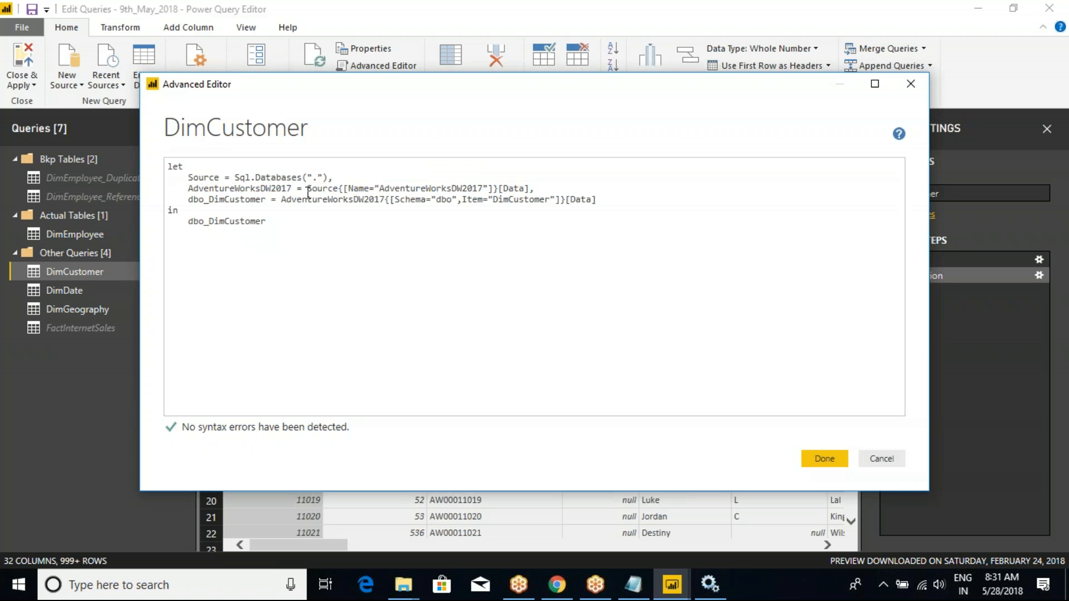
left_click_drag(169, 166, 284, 219)
left_click(284, 219)
double_click(277, 179)
left_click_drag(277, 179, 341, 218)
left_click(485, 314)
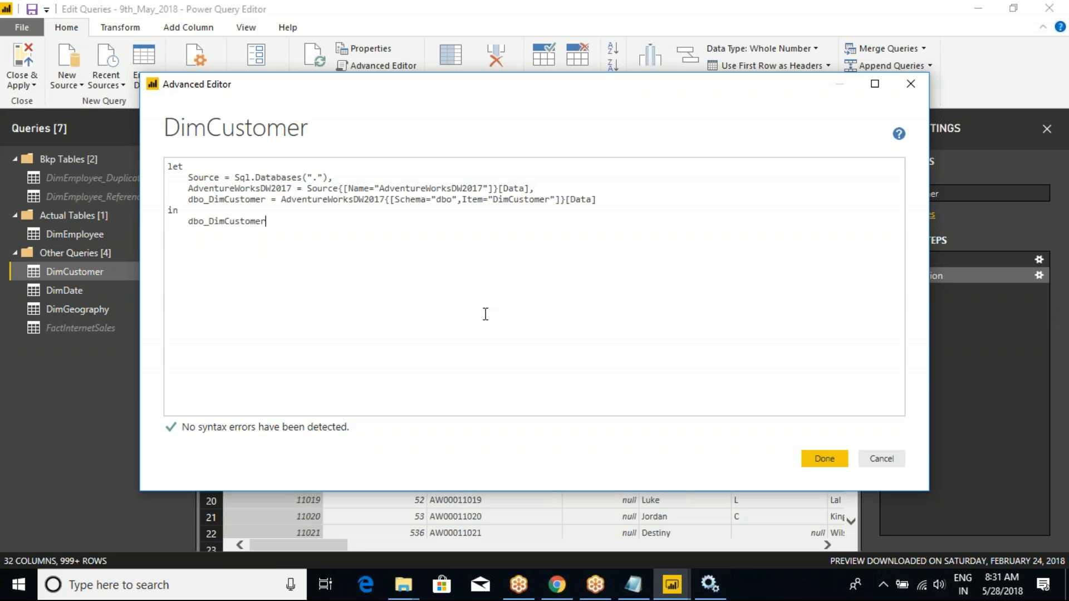
left_click(881, 461)
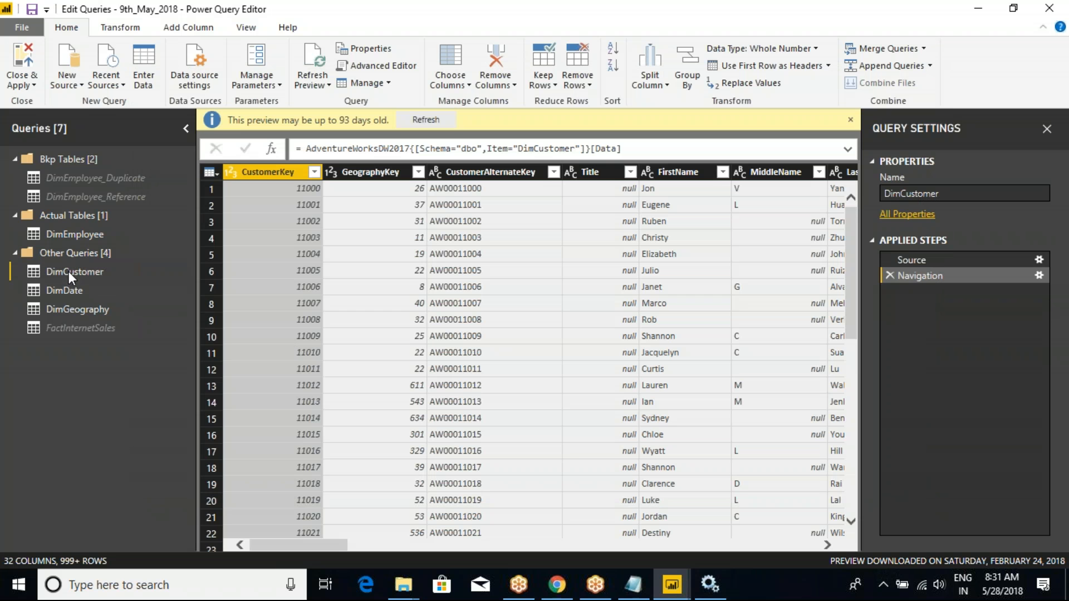
Examine the load and report refresh options in DimCustomer's query properties, and cancel without changes
right_click(69, 272)
left_click(128, 549)
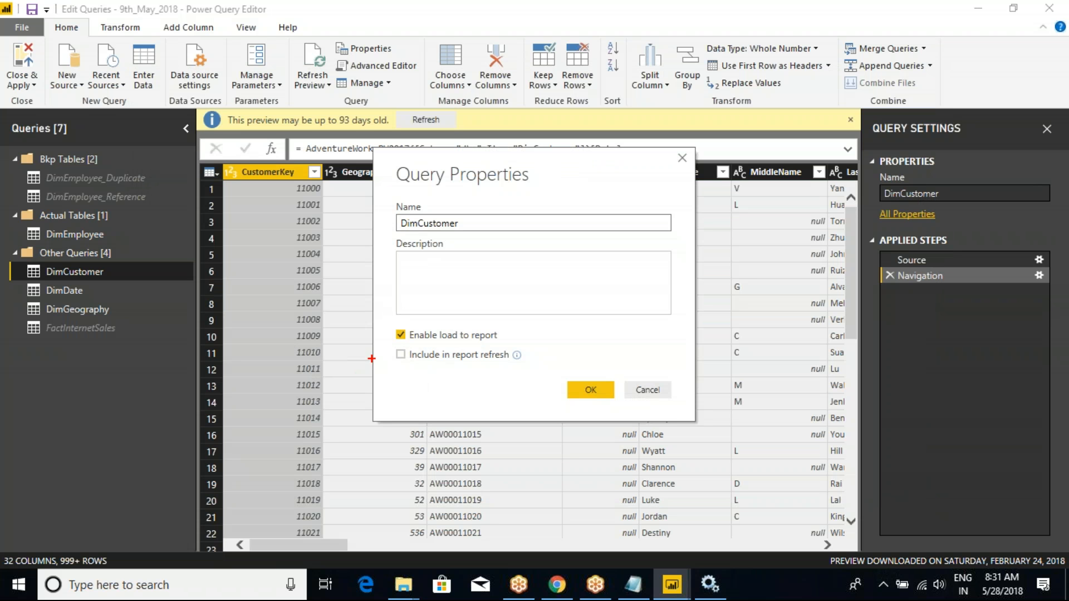
left_click_drag(374, 327, 551, 384)
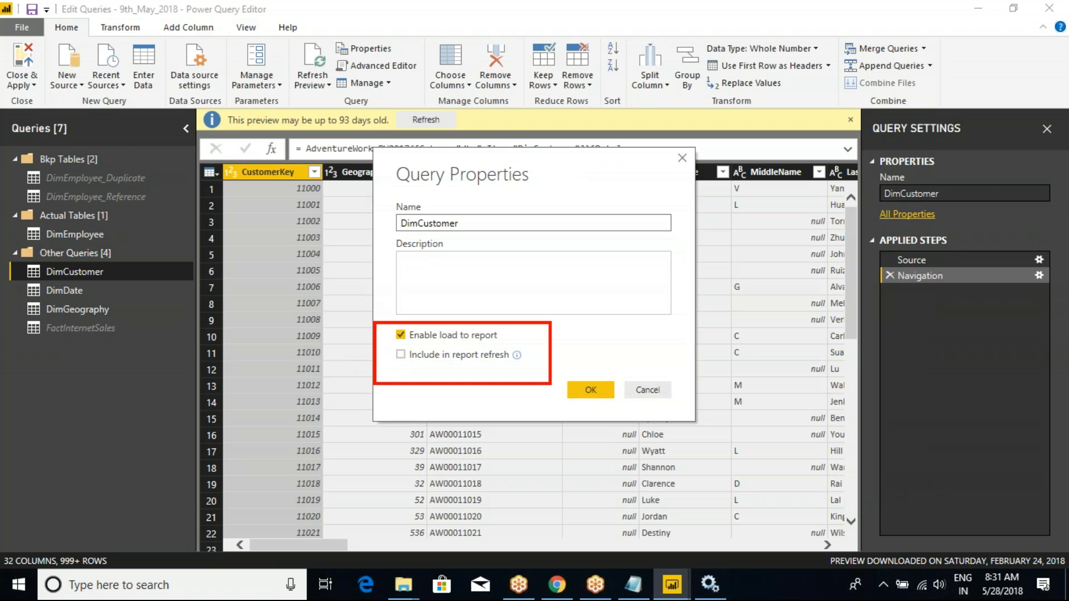
left_click_drag(506, 334, 522, 319)
left_click_drag(510, 361, 533, 349)
key("Escape")
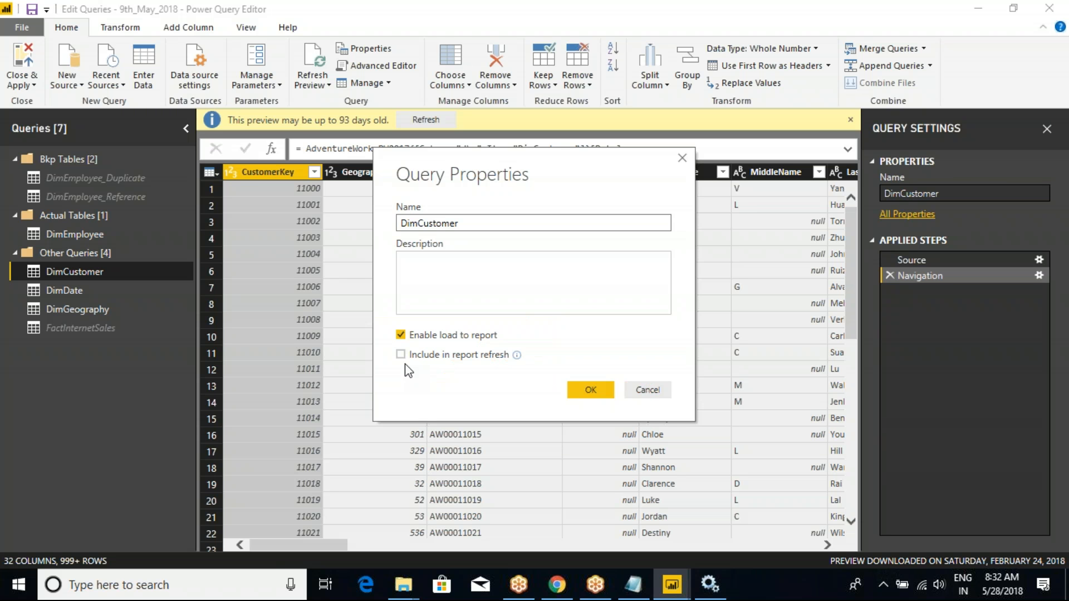
left_click(641, 390)
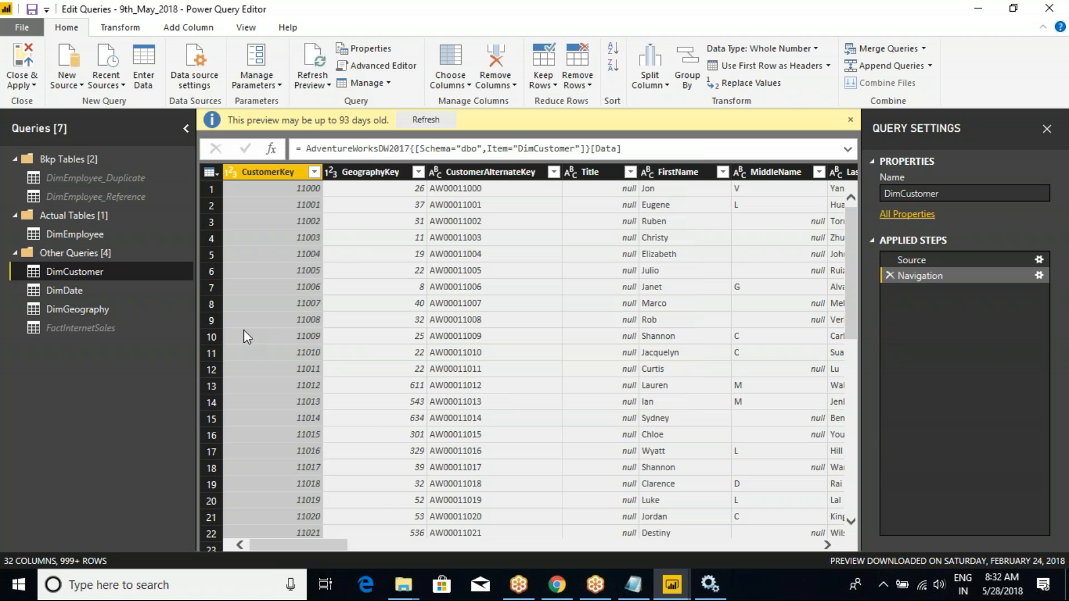
right_click(72, 267)
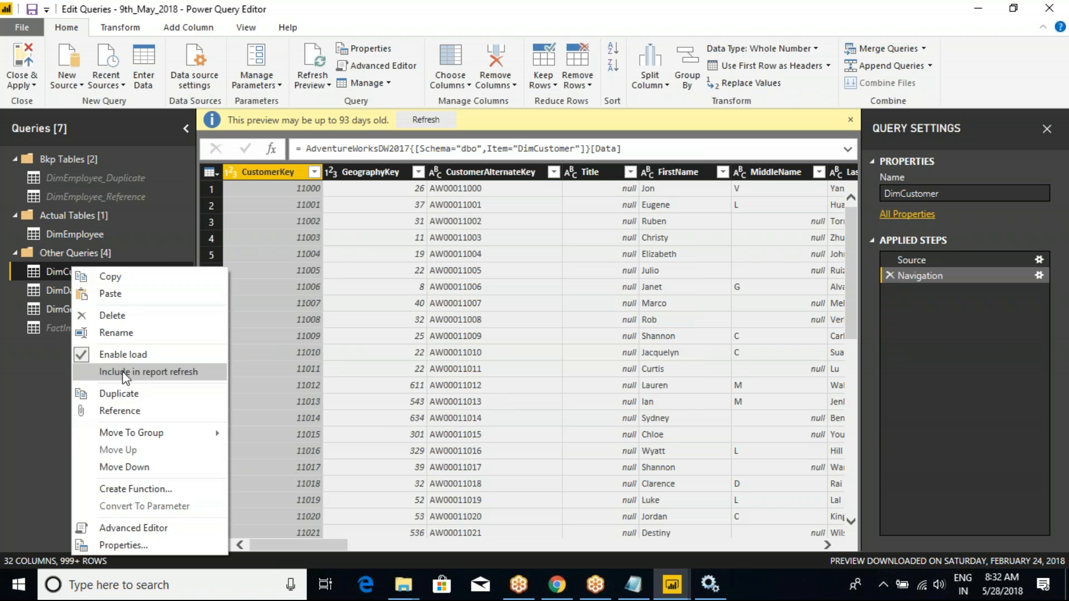
left_click(12, 399)
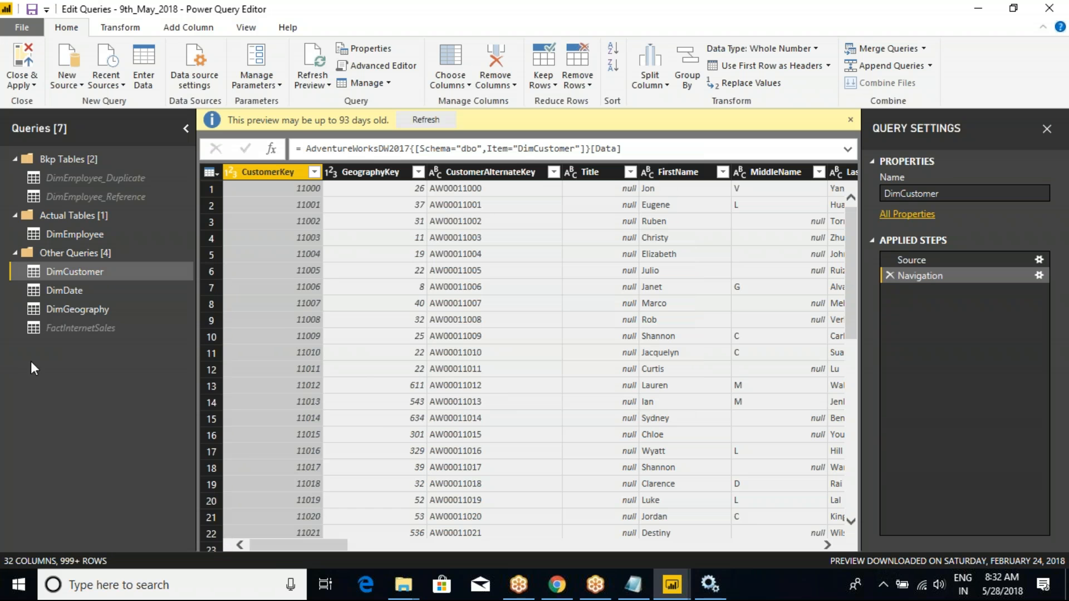
Add the description "Customer Details" to the DimCustomer query's properties
right_click(77, 271)
left_click(151, 534)
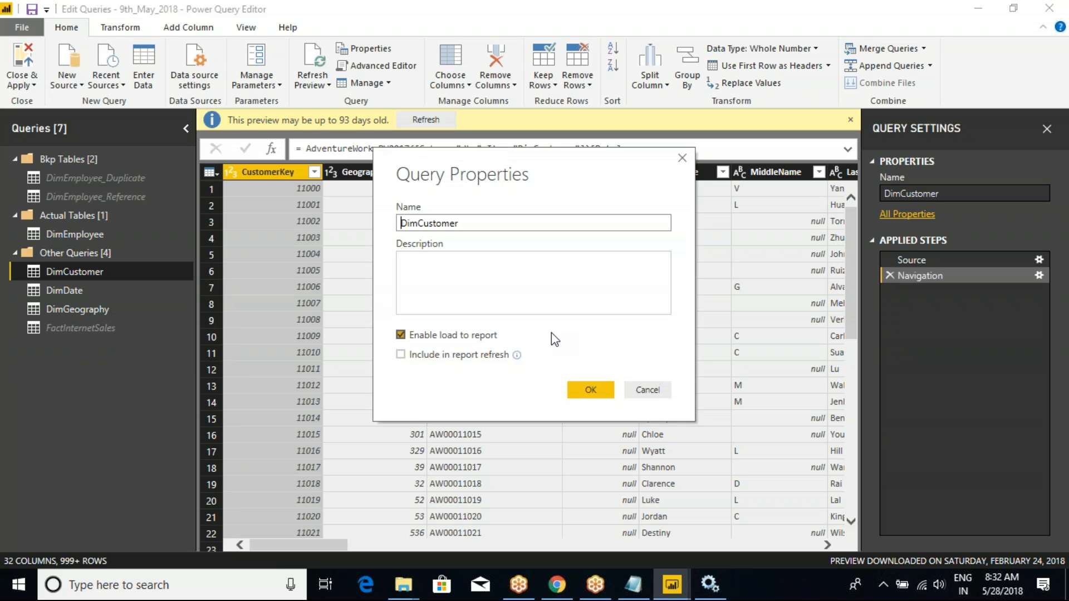
left_click(530, 274)
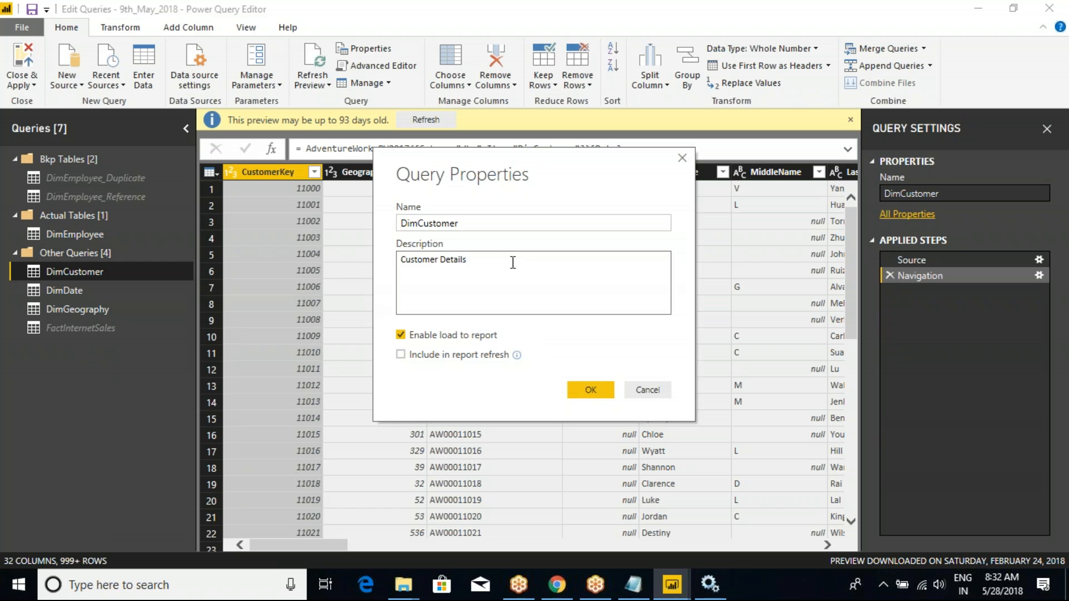
left_click(590, 389)
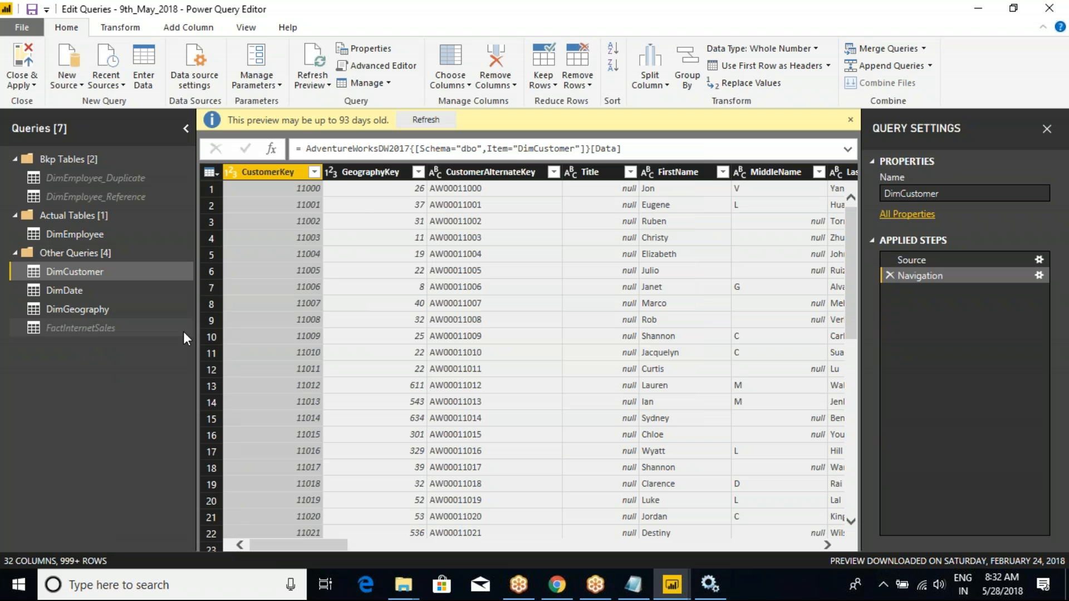
Append "kljhfdgkjhads;gkhasd;lgkdsdf" to the DimCustomer query's description and view the description in its tooltip
right_click(80, 272)
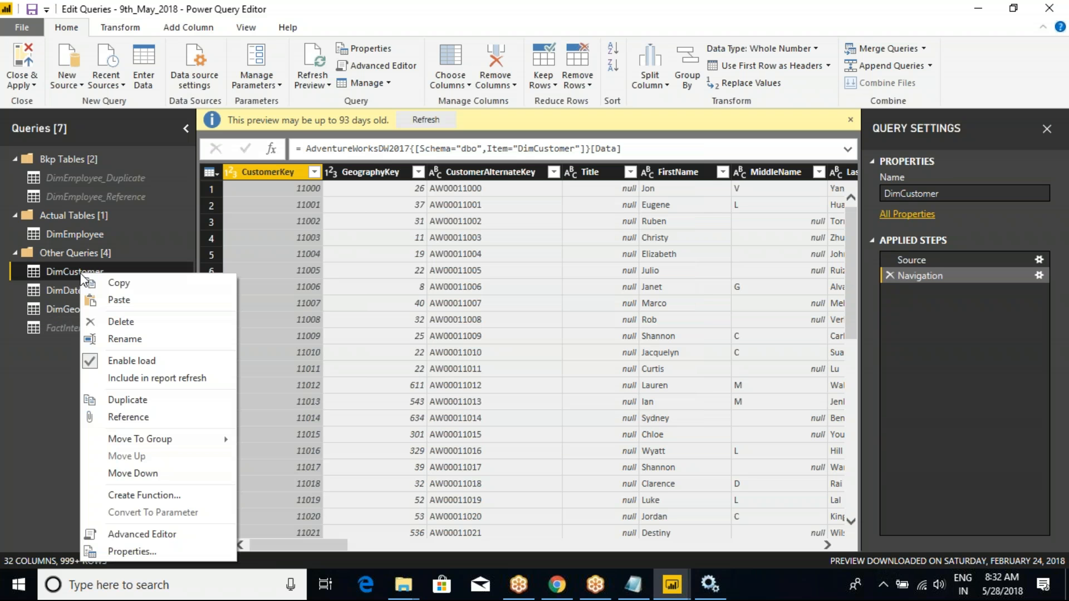
left_click(53, 386)
mouse_move(64, 269)
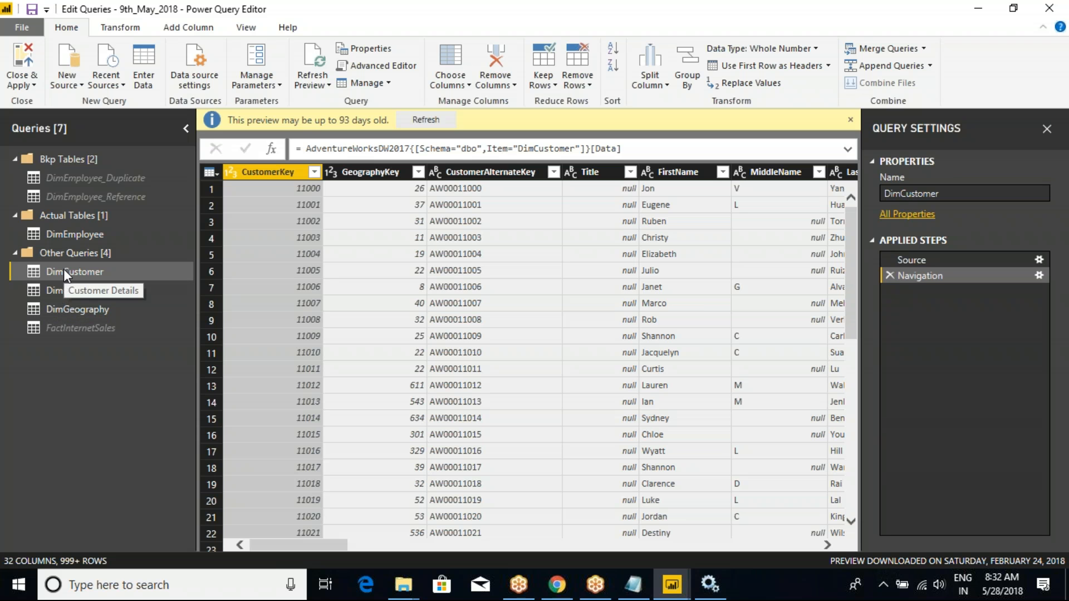
right_click(91, 271)
left_click(131, 546)
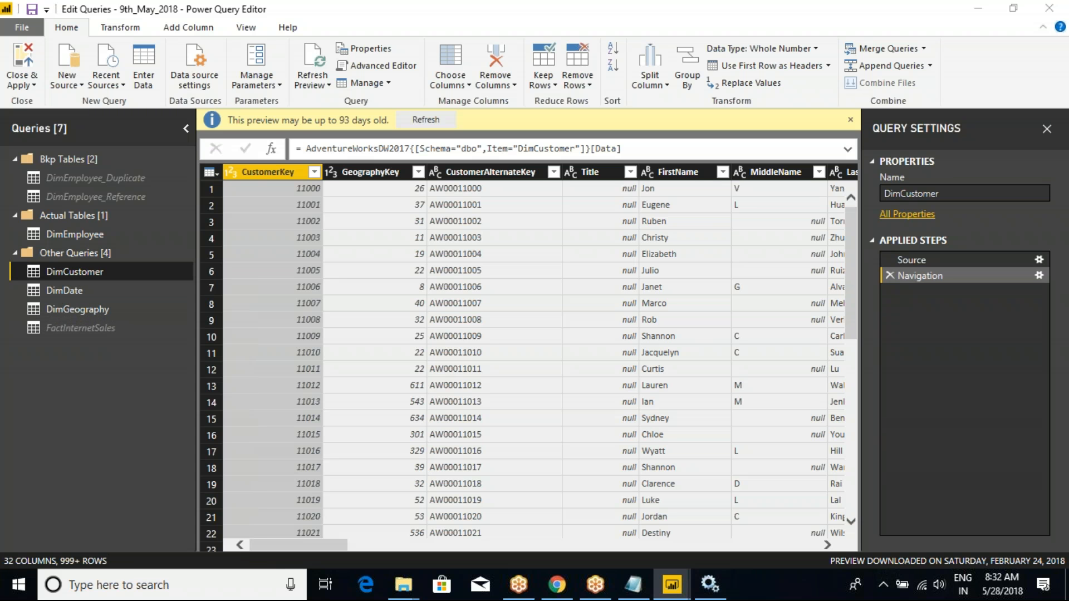
left_click(479, 264)
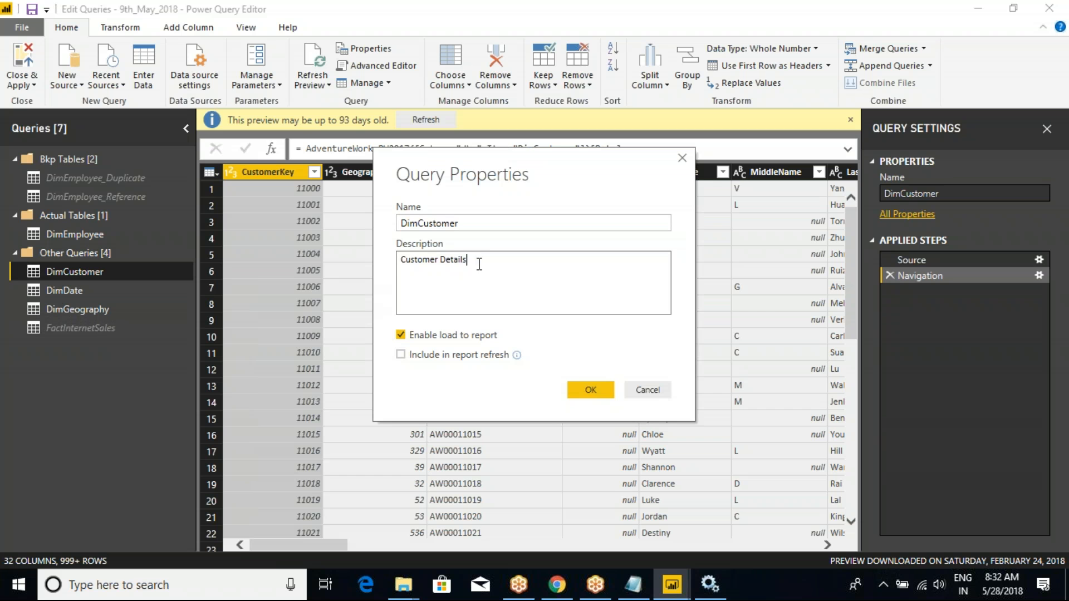
type("kljhfdgkjhads;gkhasd;lgkdsdf")
left_click(578, 383)
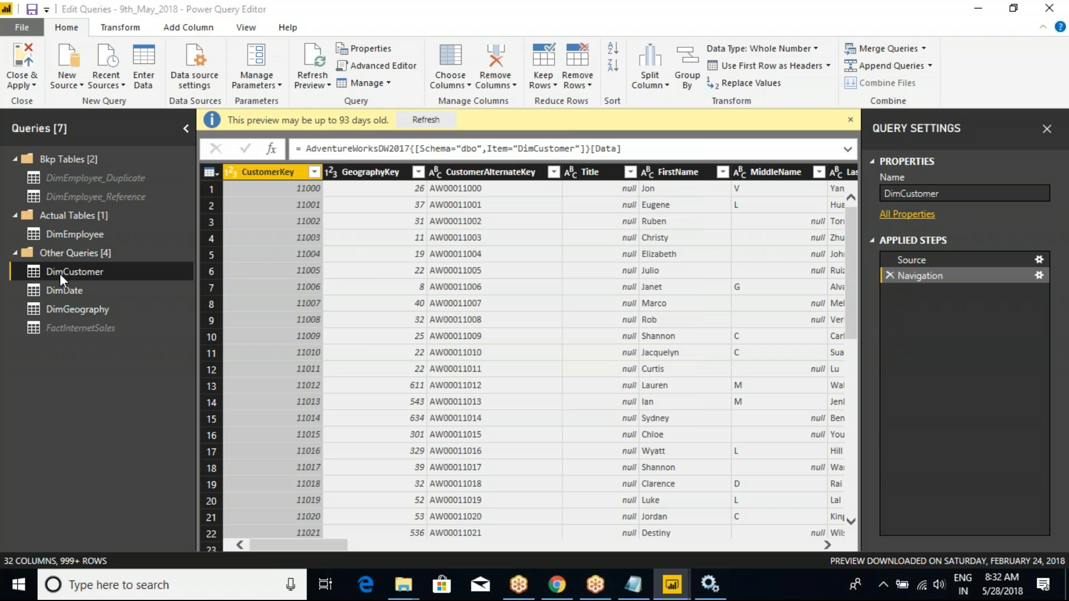
mouse_move(65, 272)
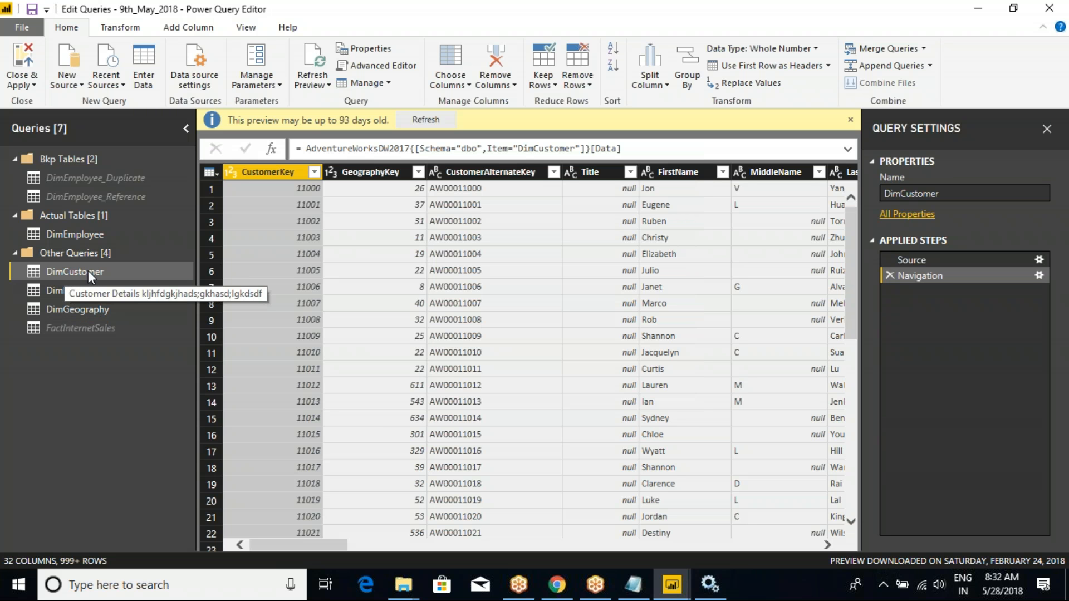
left_click(77, 310)
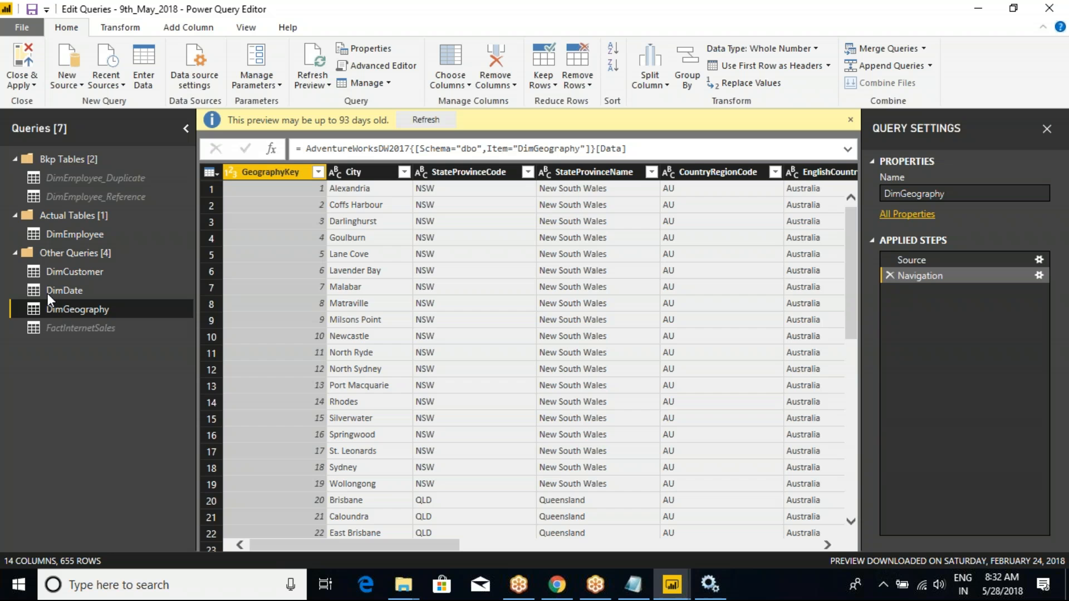
left_click(52, 271)
right_click(54, 270)
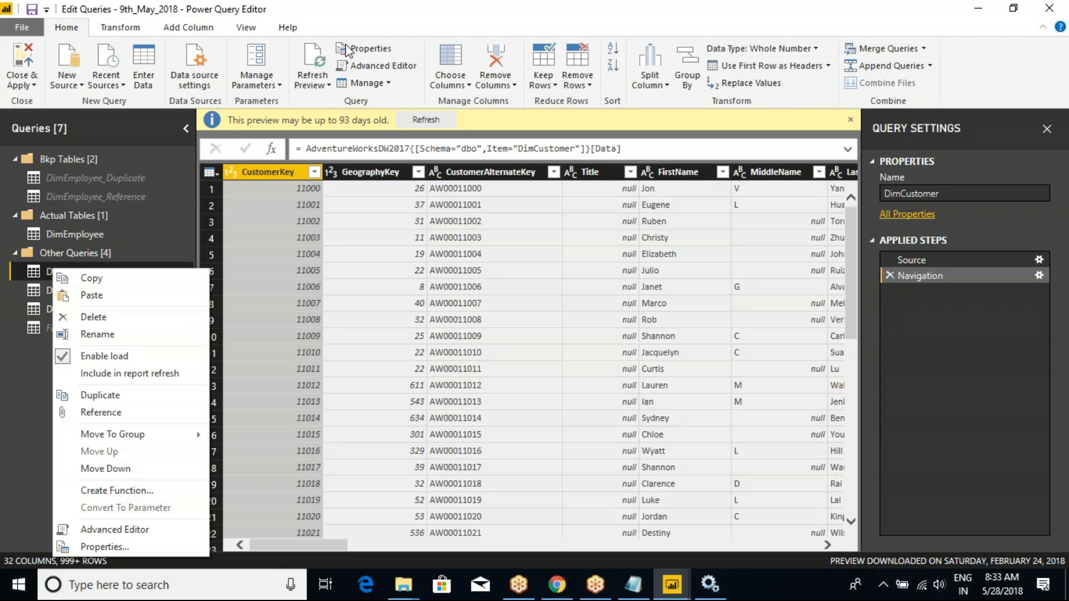
left_click(355, 8)
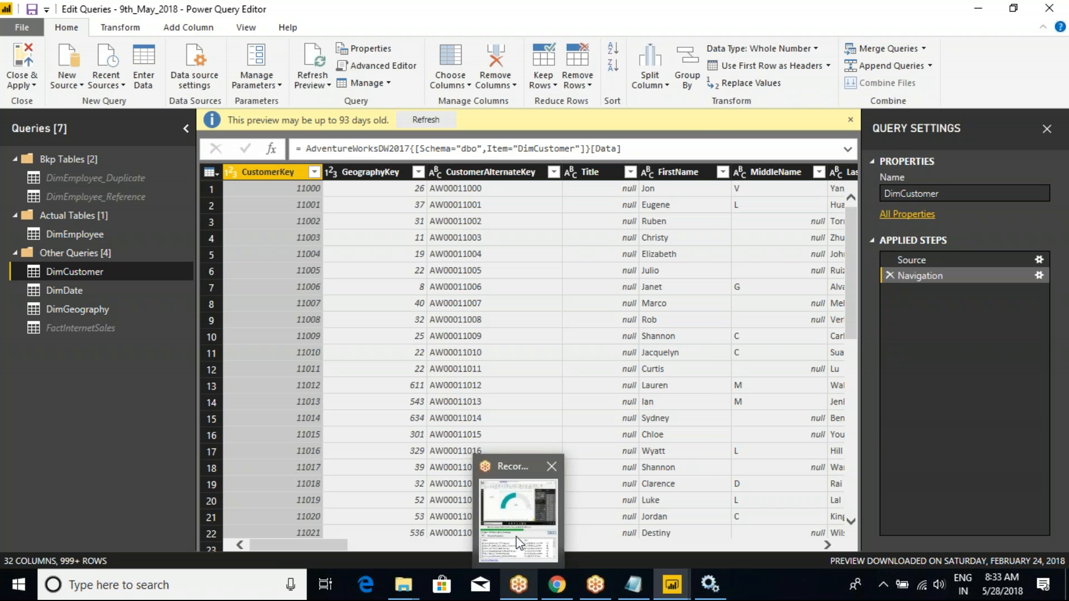
left_click(518, 543)
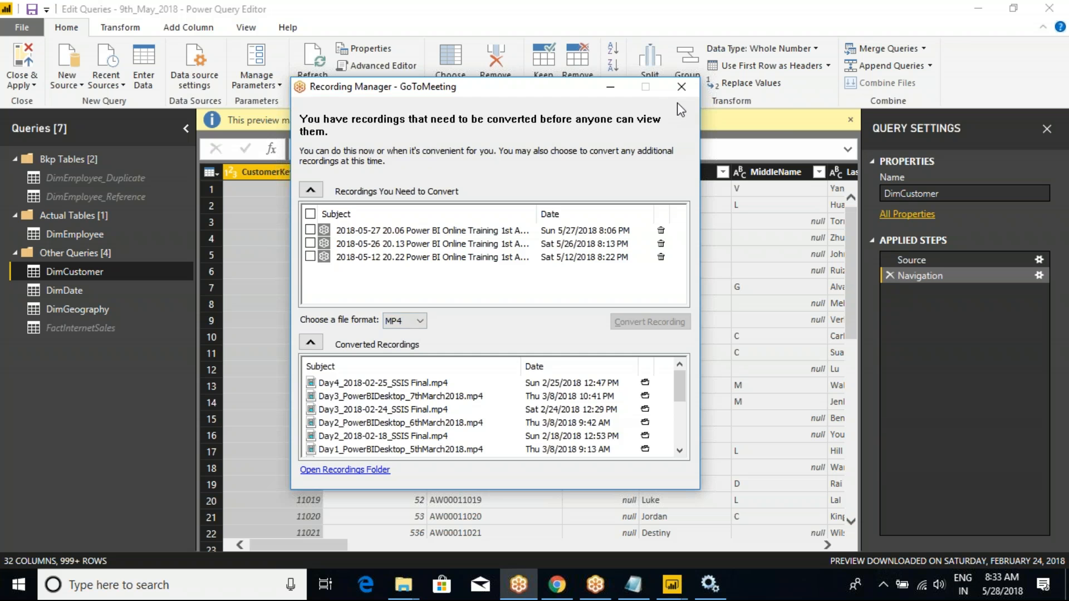
left_click(681, 87)
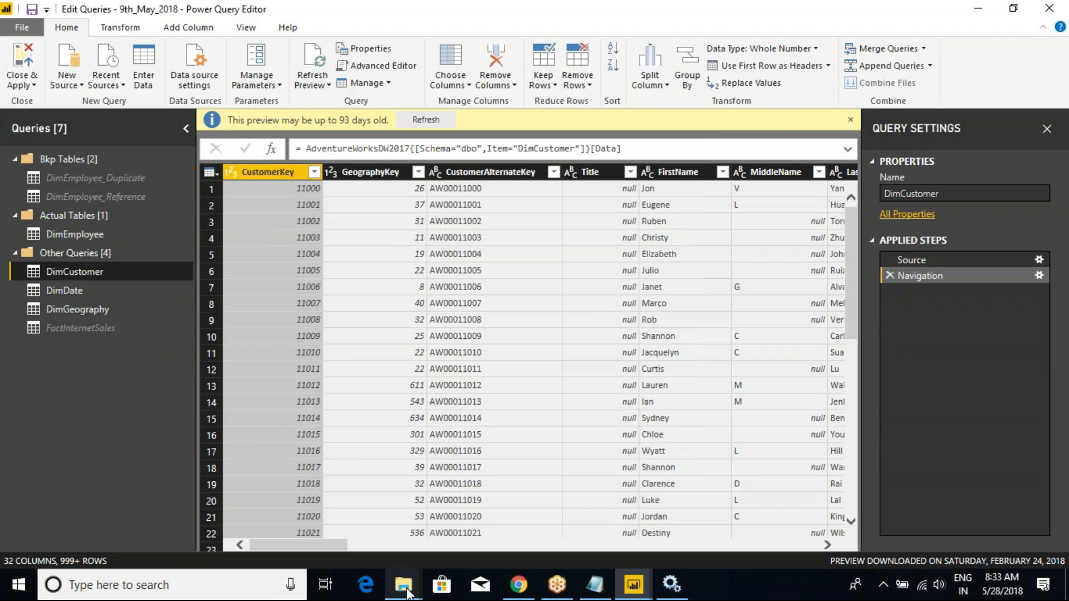
Switch to File Explorer and paste the video "2018-05-25 08.07 Power BI 9th_May_2018 Batch" from Documents into the batch's Class Videos folder
mouse_move(408, 592)
left_click(497, 553)
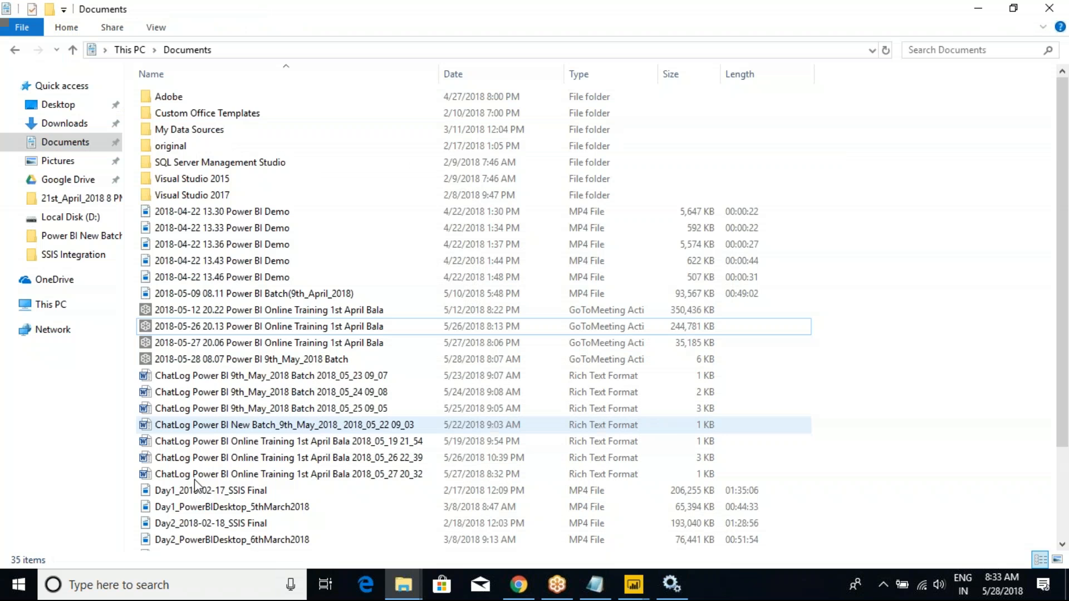
left_click(250, 542)
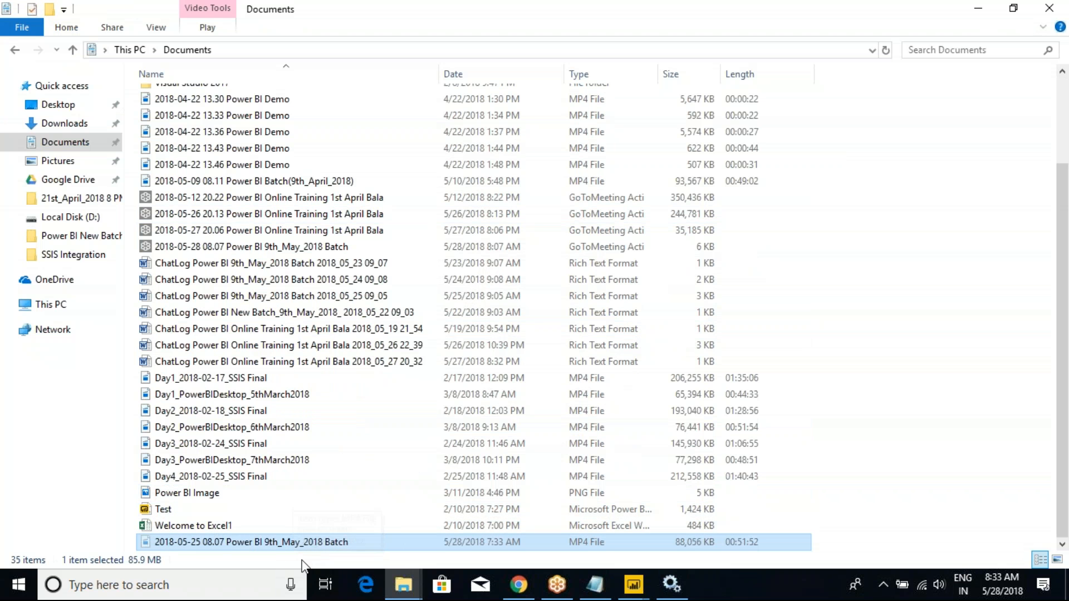
key("alt+Tab")
key("alt+Tab")
key("alt+Tab")
key("alt+Tab")
key("alt+Tab")
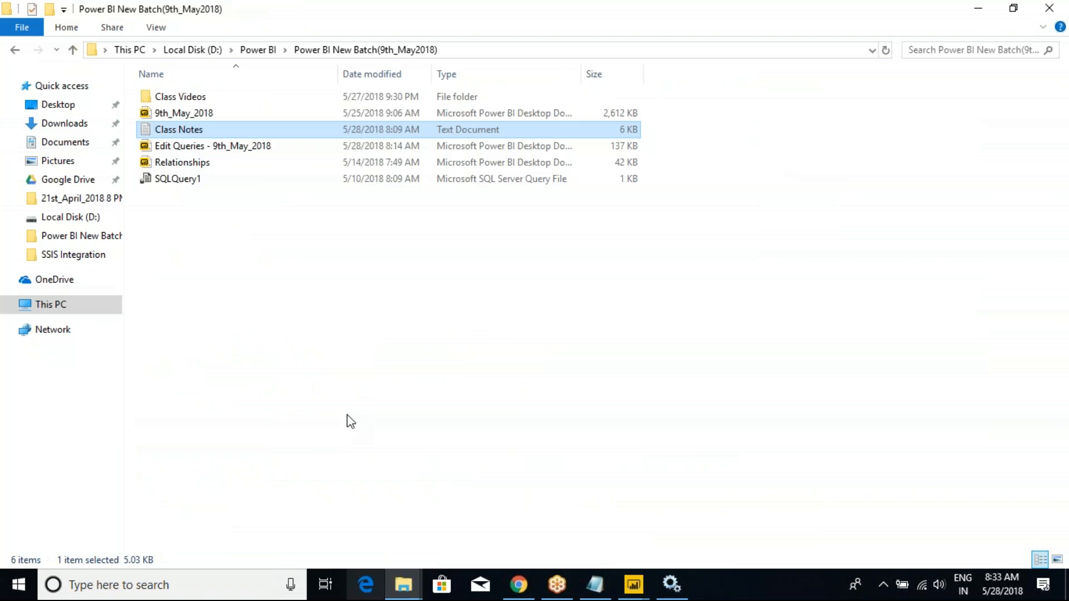
double_click(189, 100)
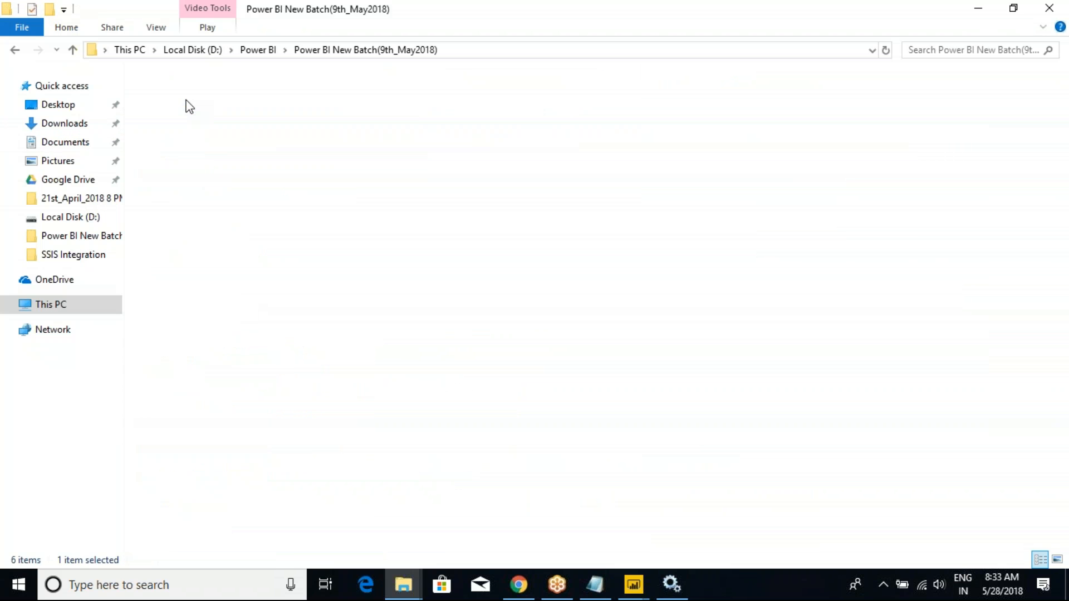
key("ctrl+v")
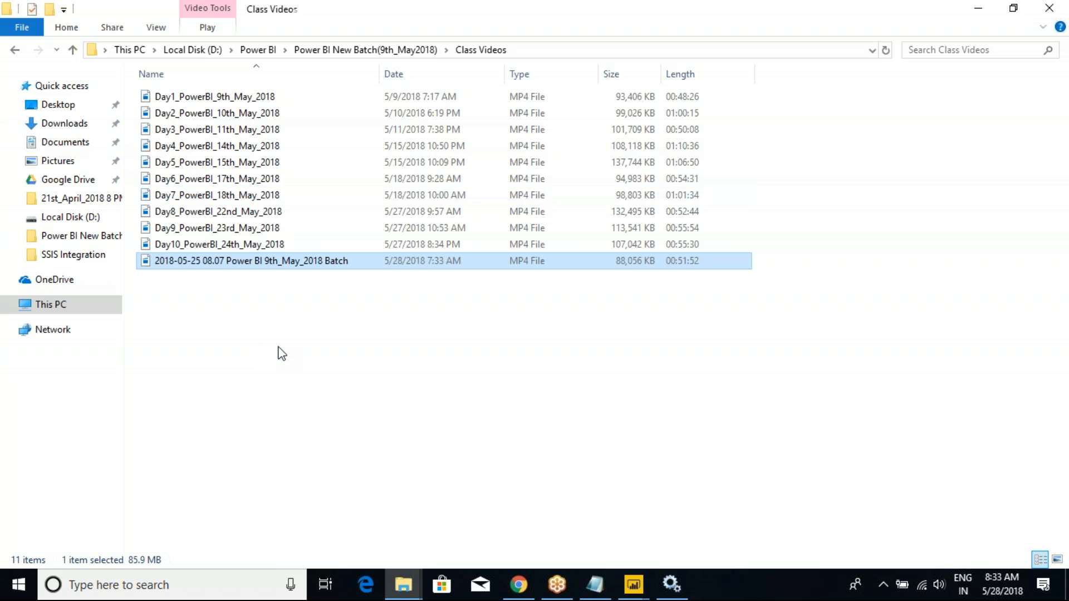
Rename the newly pasted video as Day11_PowerBI_25th_May_2018, based on the Day10 video's file name
left_click(269, 246)
left_click(270, 246)
key("ctrl+c")
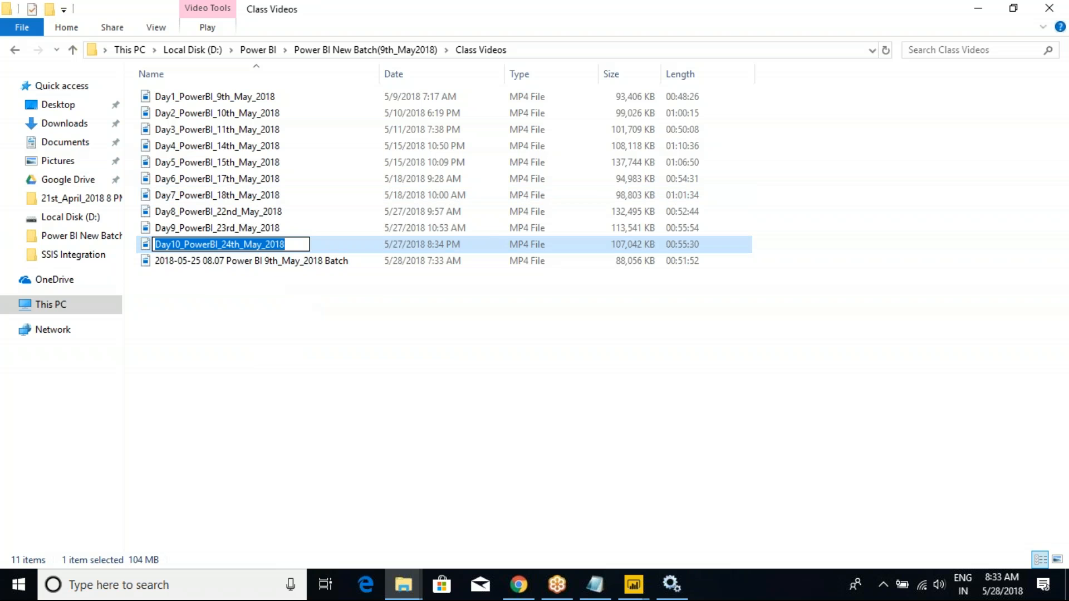
left_click(241, 263)
left_click(242, 264)
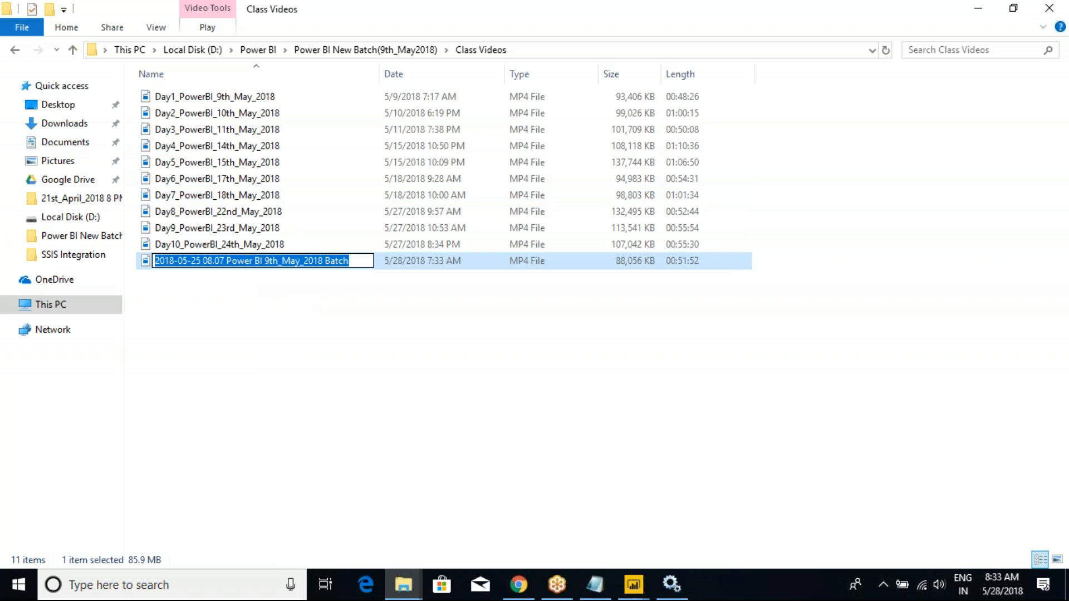
key("ctrl+v")
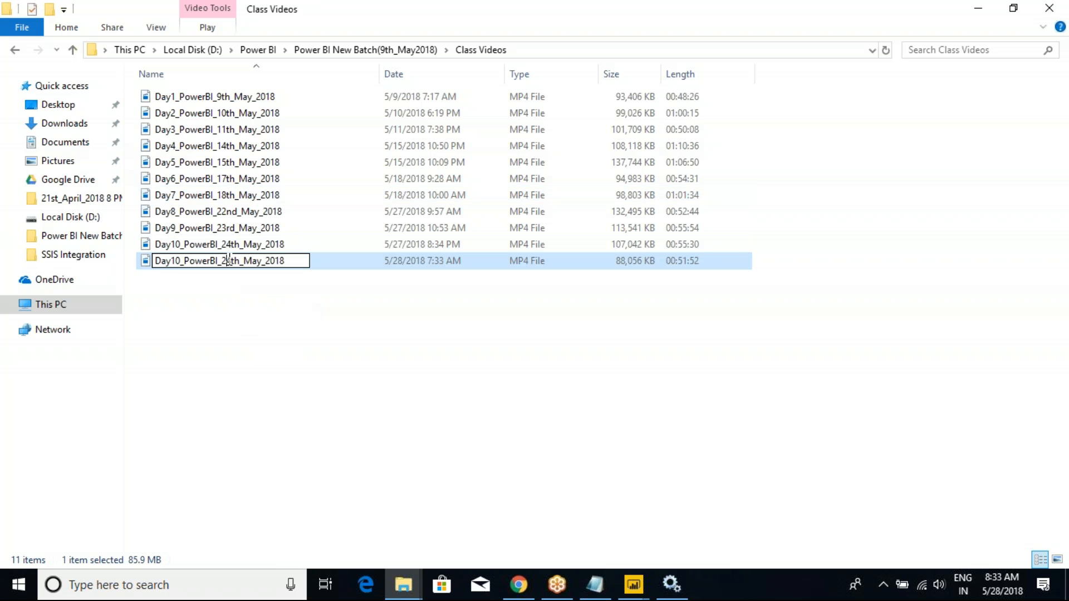
key("BackSpace")
type("5")
key("BackSpace")
type("1")
key("Return")
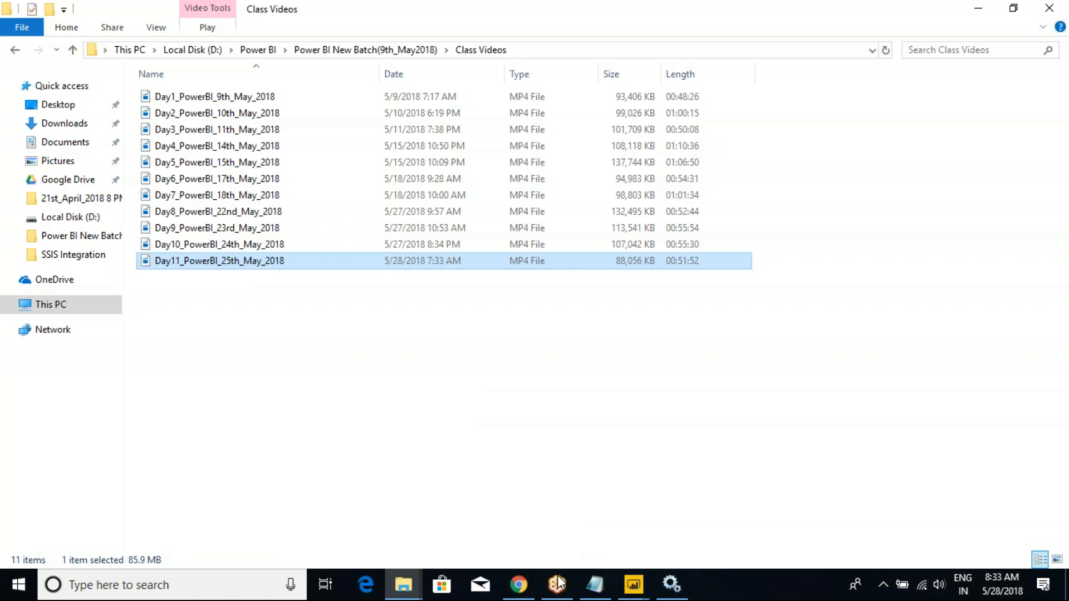
Switch to Chrome and upload Day11_PowerBI_25th_May_2018.mp4 to the 9th_May_2018_Batch_PBI folder in Google Drive
left_click(518, 585)
left_click(291, 15)
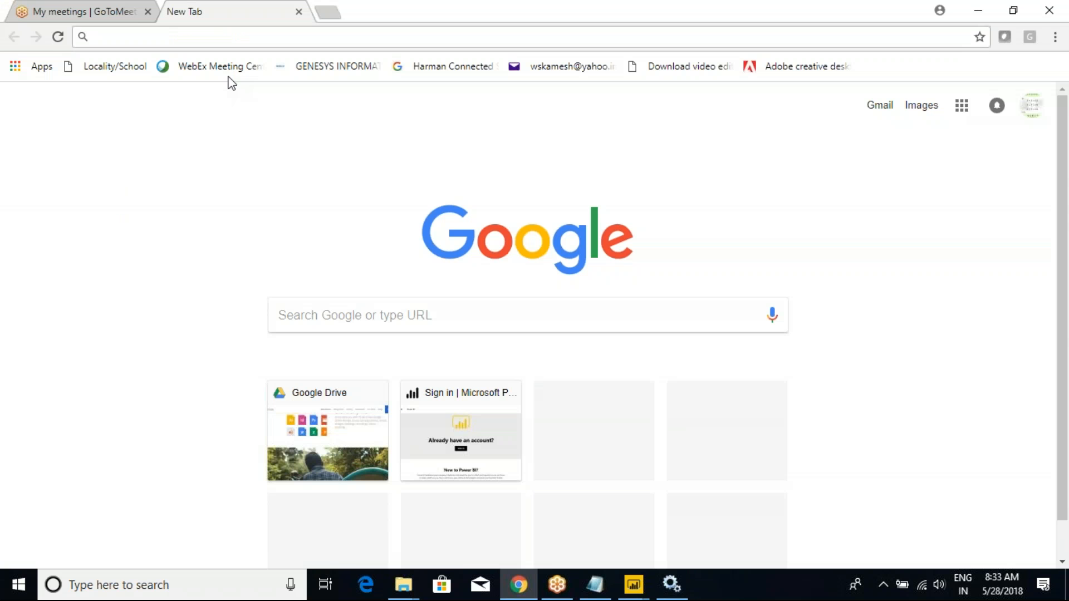
left_click(370, 422)
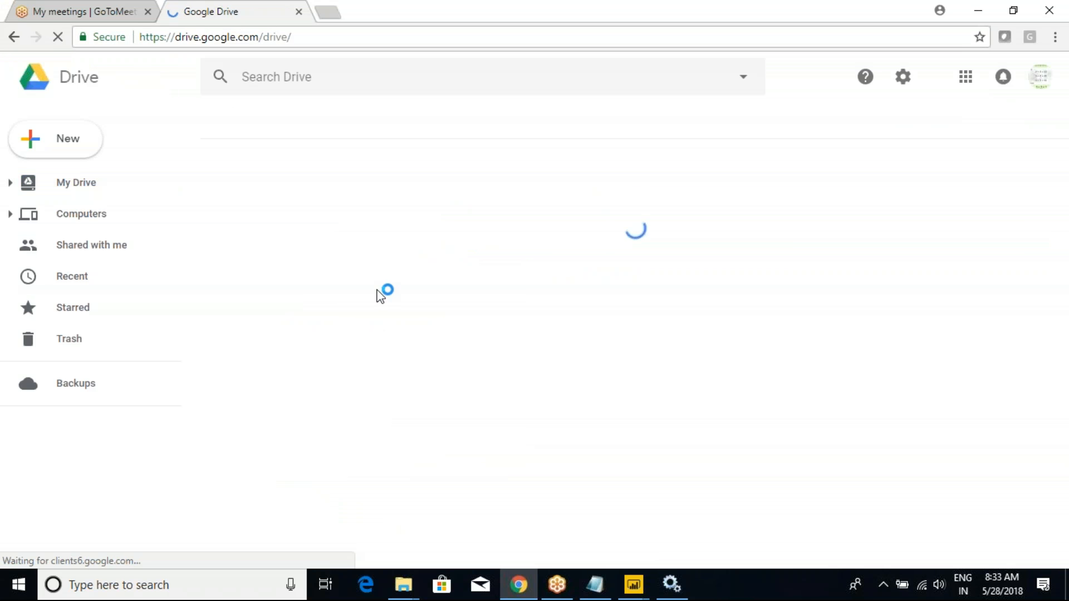
double_click(289, 467)
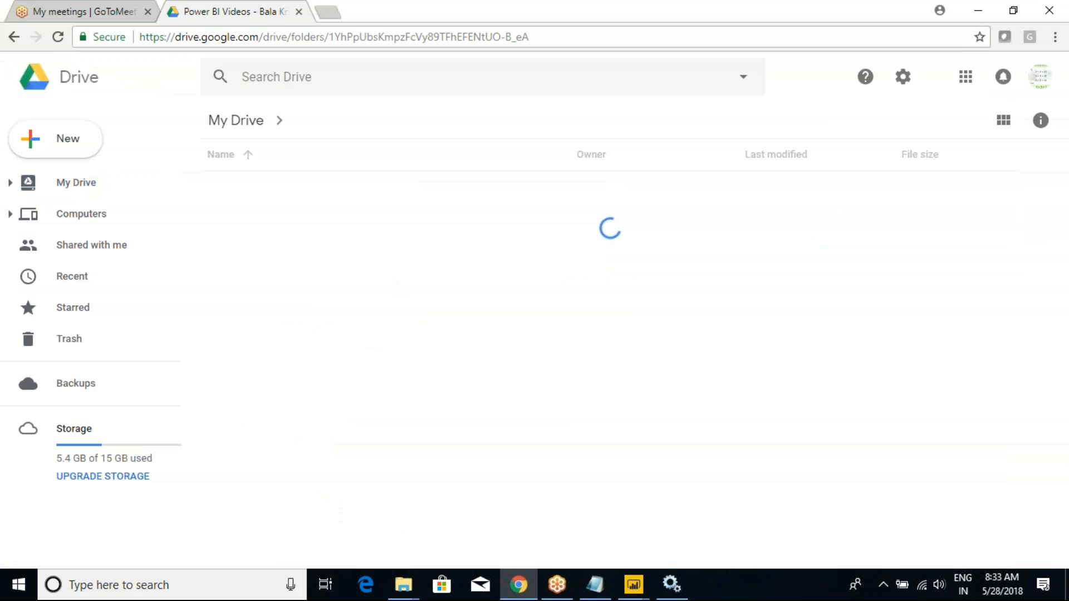
double_click(282, 189)
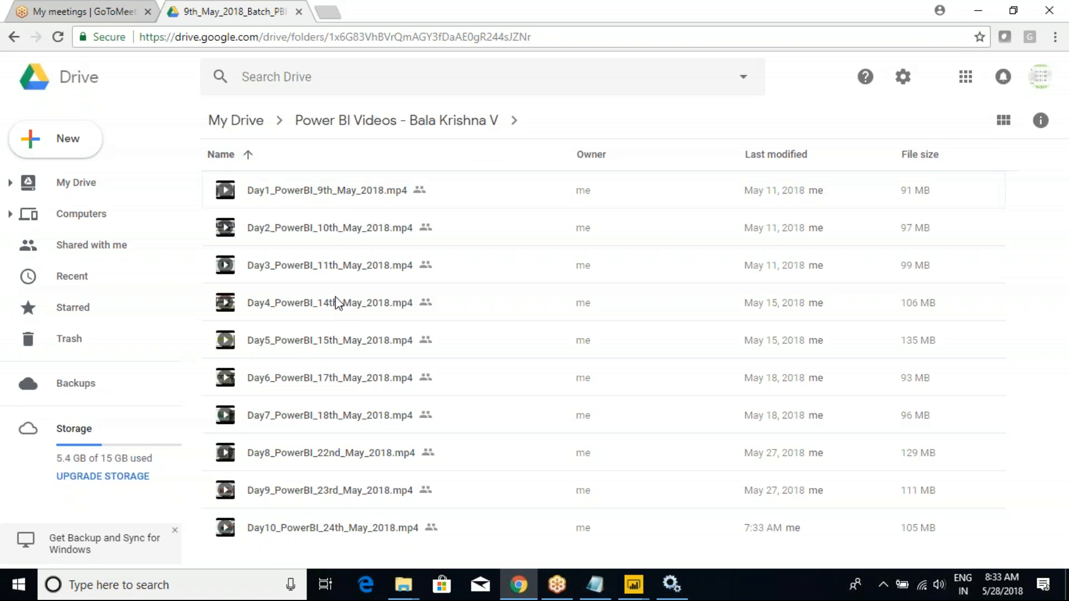
key("alt+Tab")
left_click_drag(248, 263, 512, 484)
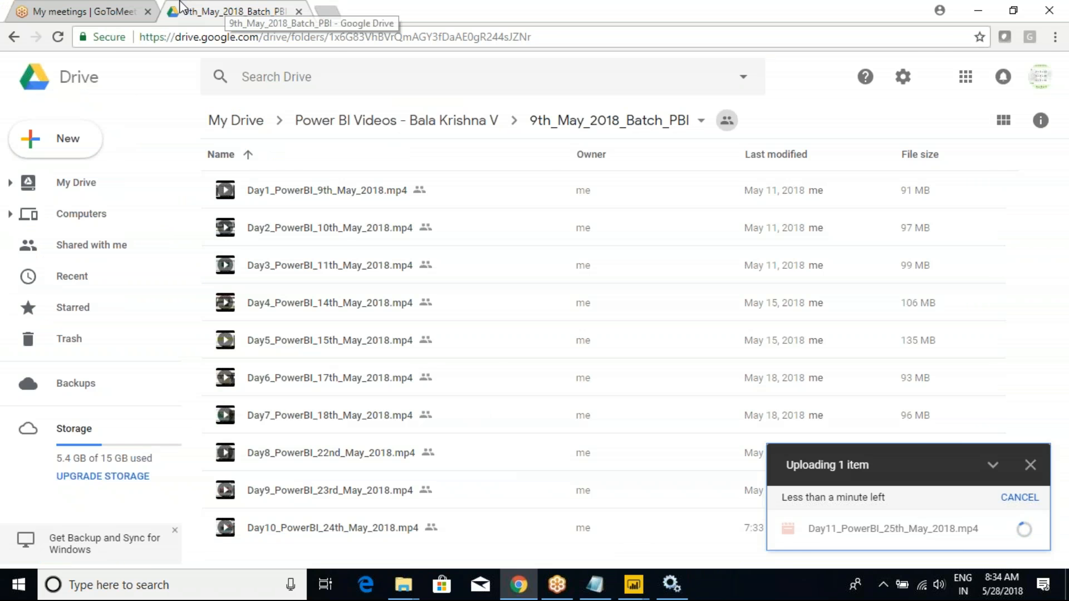
key("alt+Tab")
key("alt+Tab")
left_click(633, 584)
left_click(707, 520)
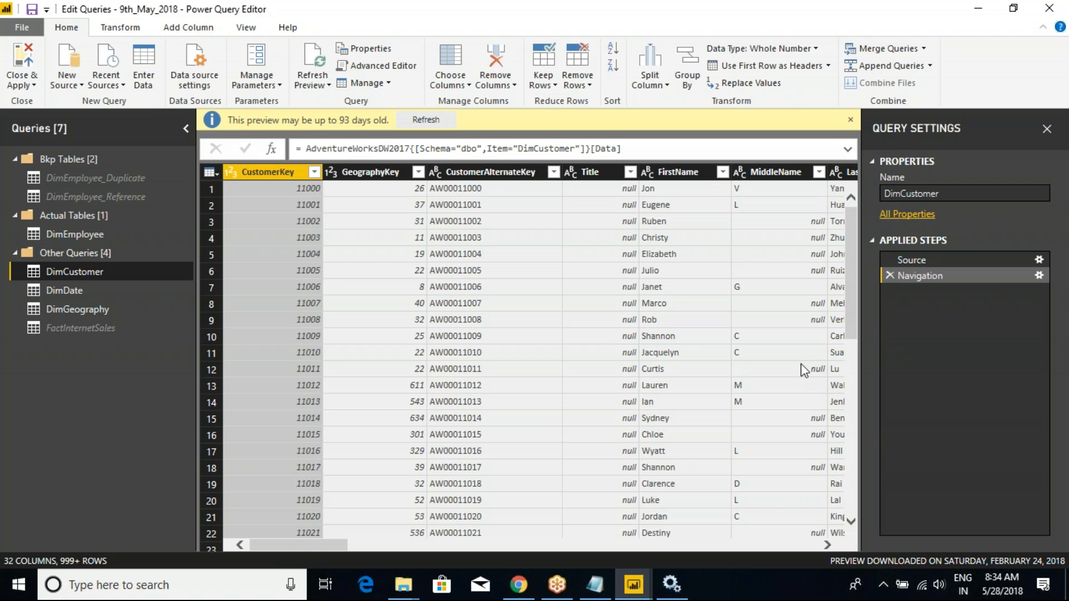
left_click(566, 589)
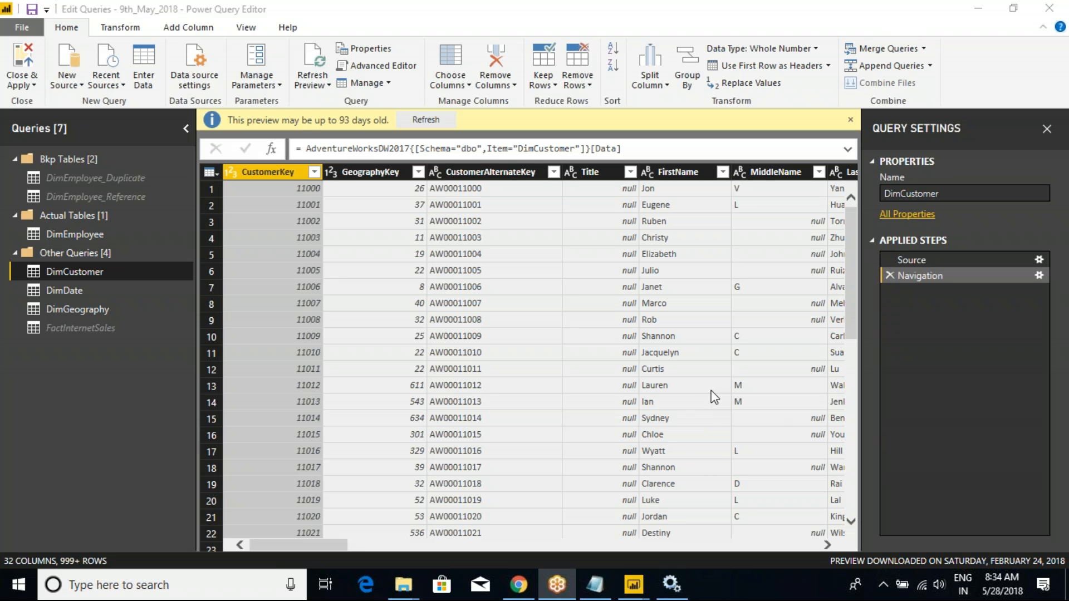
In the Notepad class notes, add "Done" under "1. Table Level Properties" and "In- Progress" under "2. Column Level Properties"
mouse_move(562, 585)
left_click(594, 584)
left_click(132, 337)
left_click_drag(7, 310, 357, 308)
left_click(356, 307)
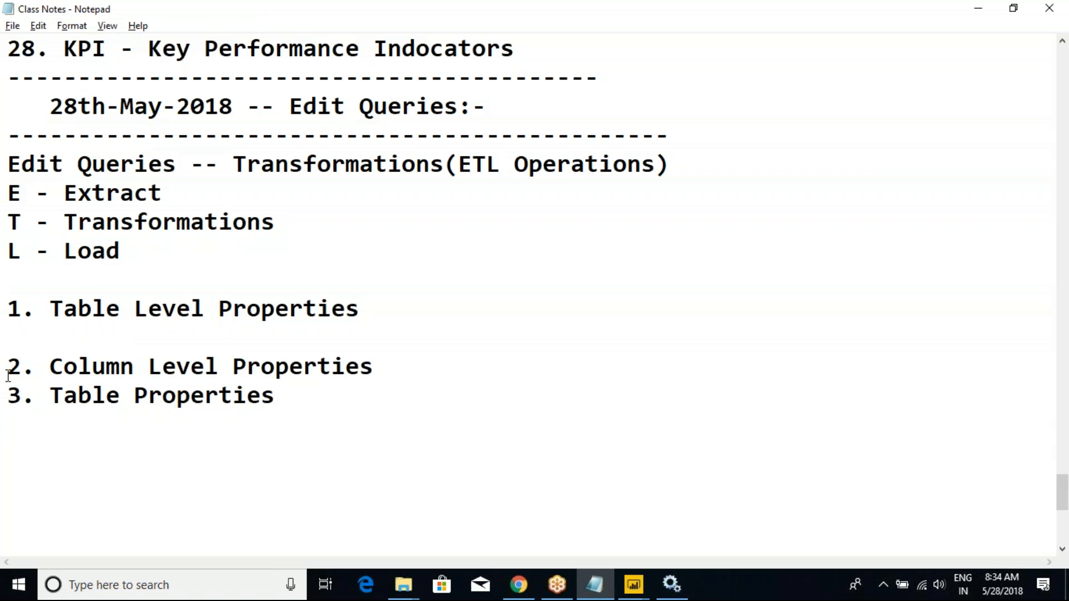
left_click_drag(7, 366, 377, 368)
left_click(391, 374)
left_click(289, 337)
type("Done")
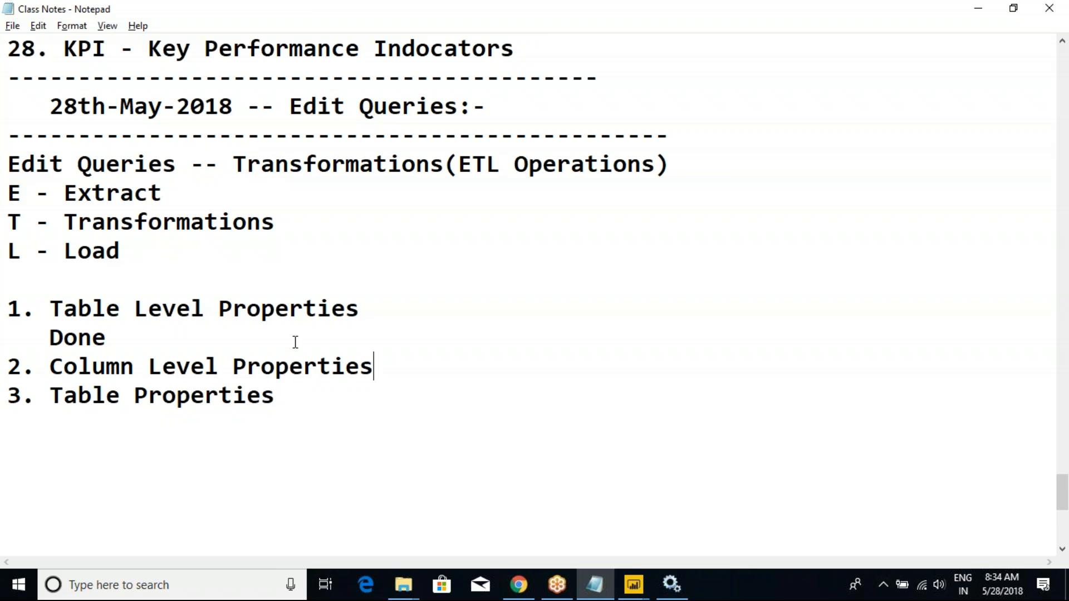
key("Return")
type("In- Progress")
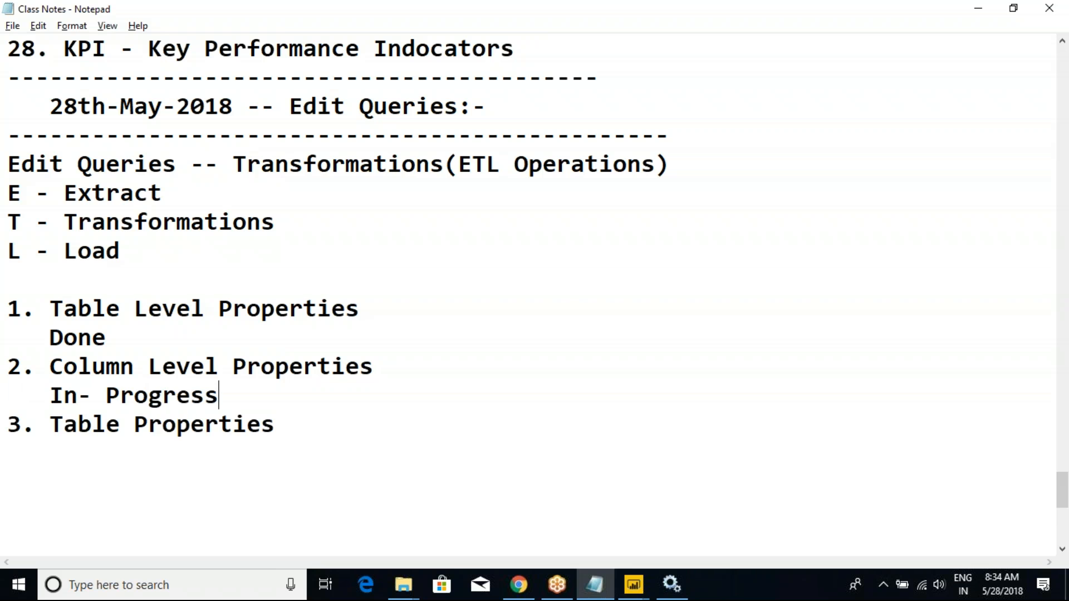
Switch to the Power Query Editor and delete the DimEmployee_Reference query from the Bkp Tables group
key("alt+Tab")
key("Tab")
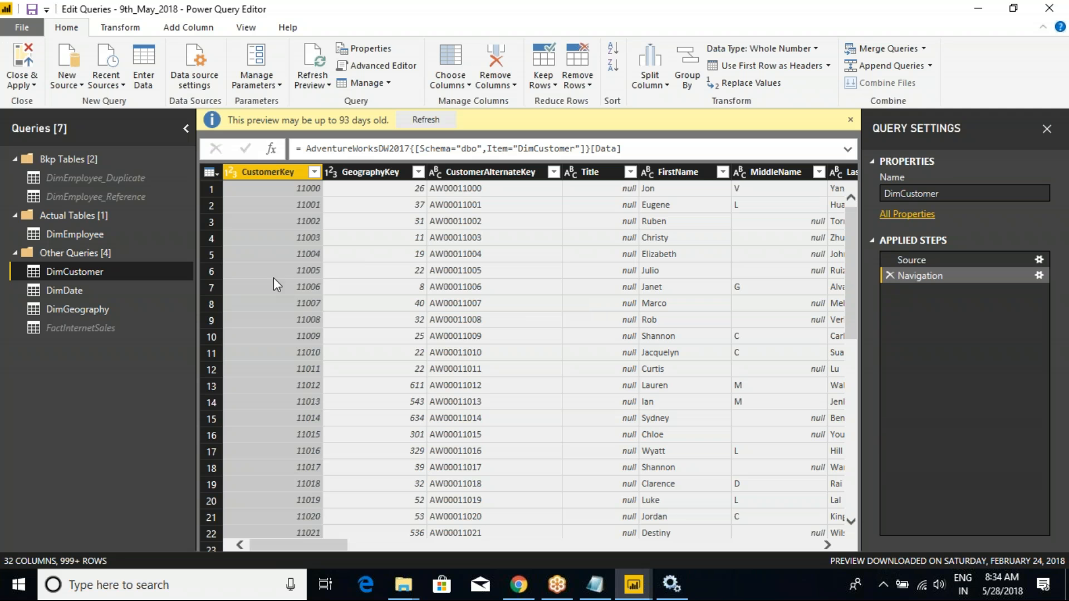
left_click(100, 197)
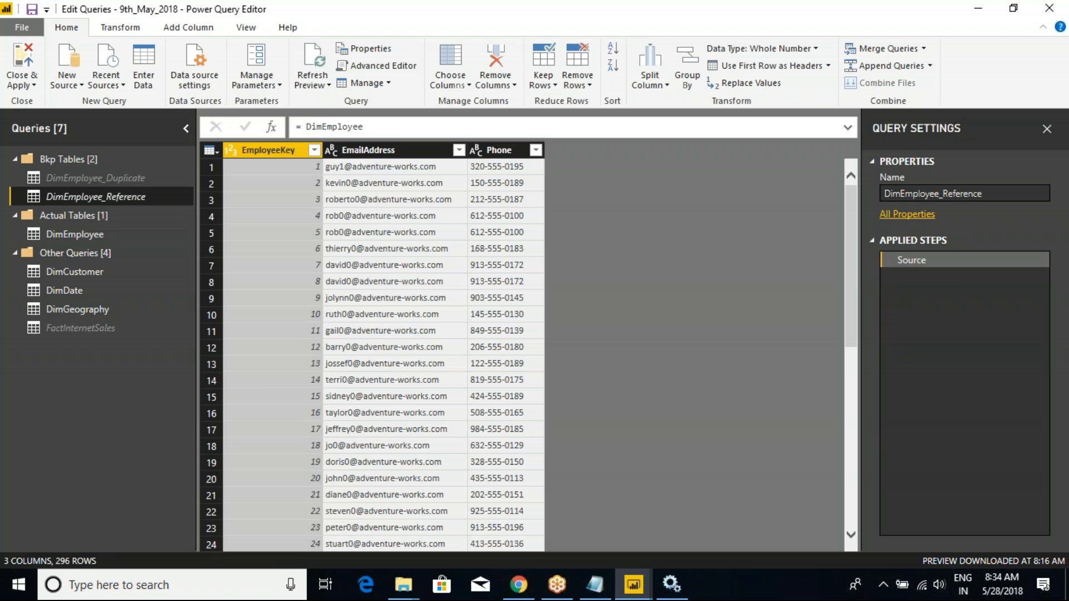
right_click(100, 196)
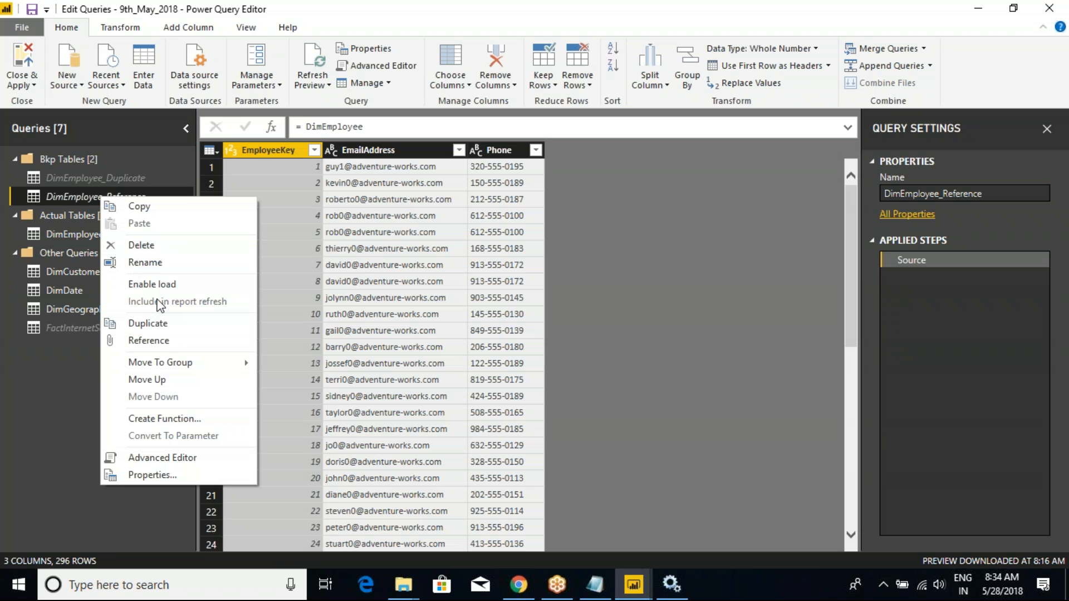
left_click(145, 245)
left_click(599, 318)
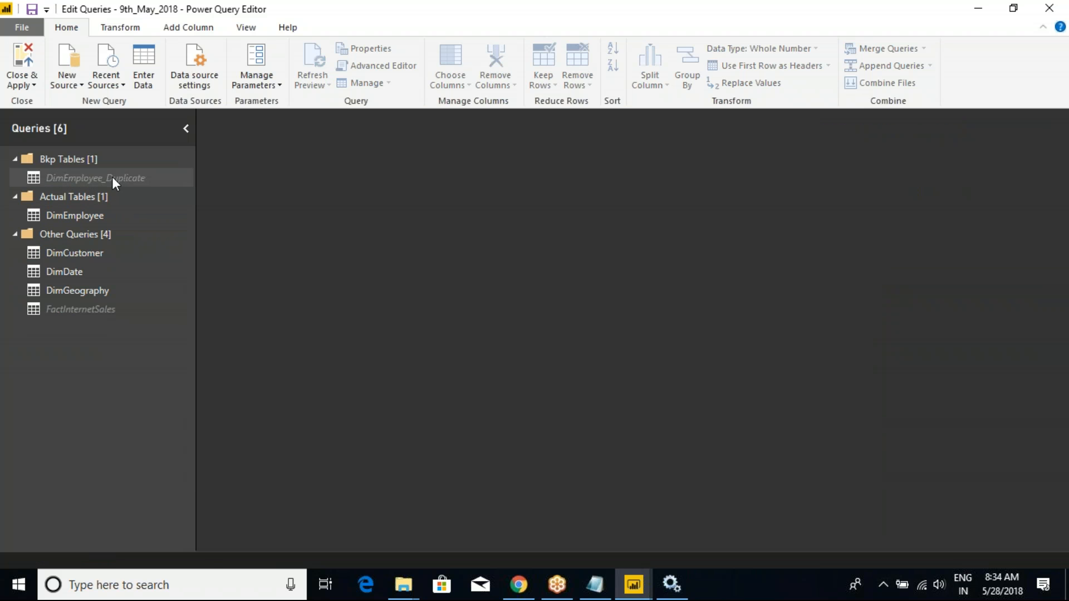
Delete the DimEmployee_Duplicate query and the Bkp Tables group that contained it
right_click(112, 176)
left_click(154, 228)
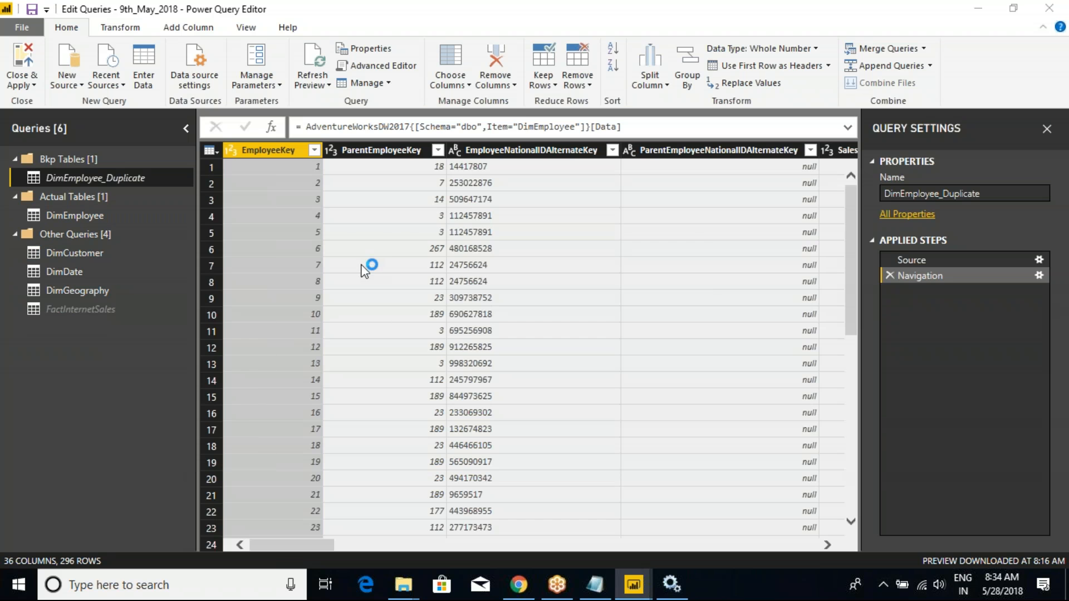
left_click(609, 316)
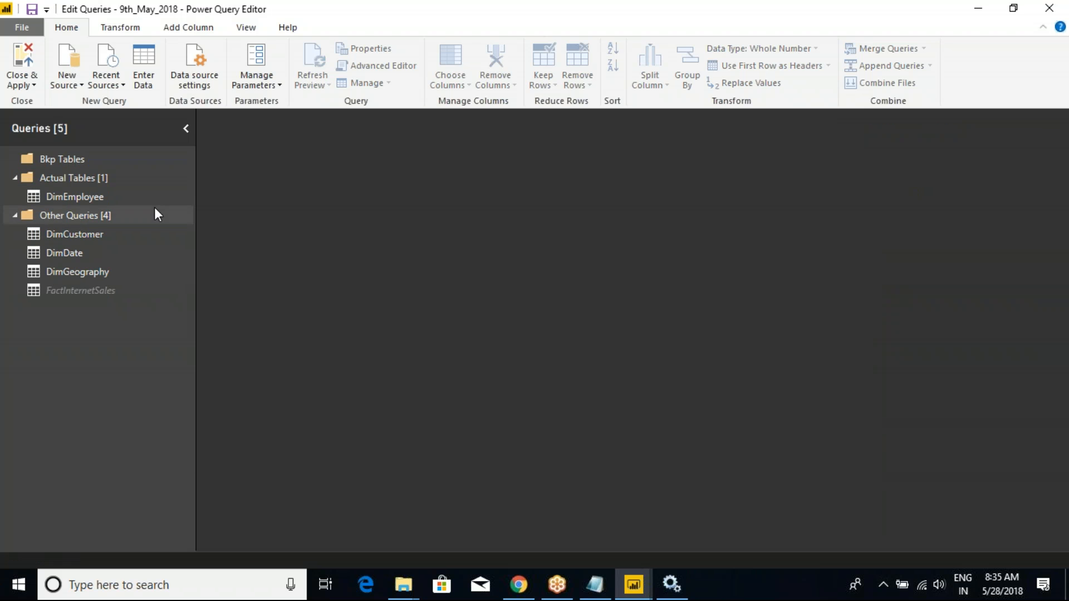
right_click(63, 159)
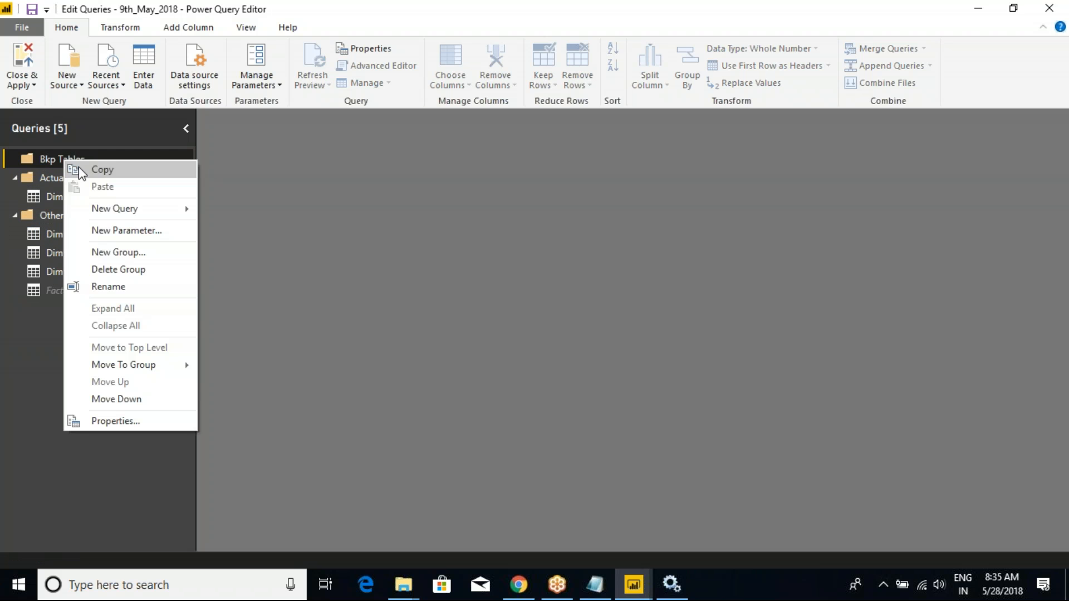
left_click(166, 270)
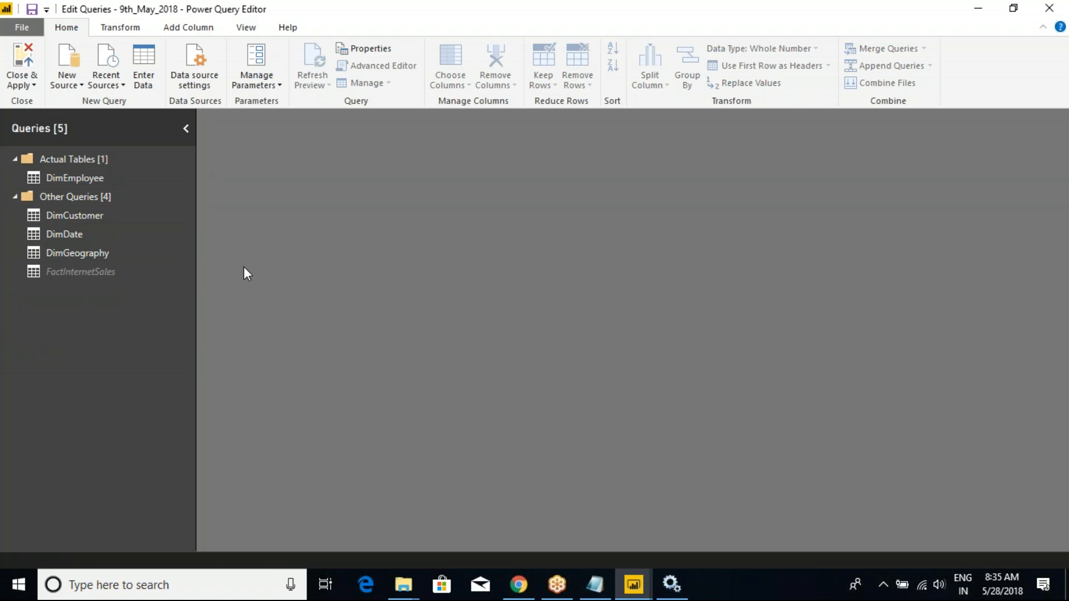
Enable load for the FactInternetSales query
left_click(76, 272)
right_click(76, 273)
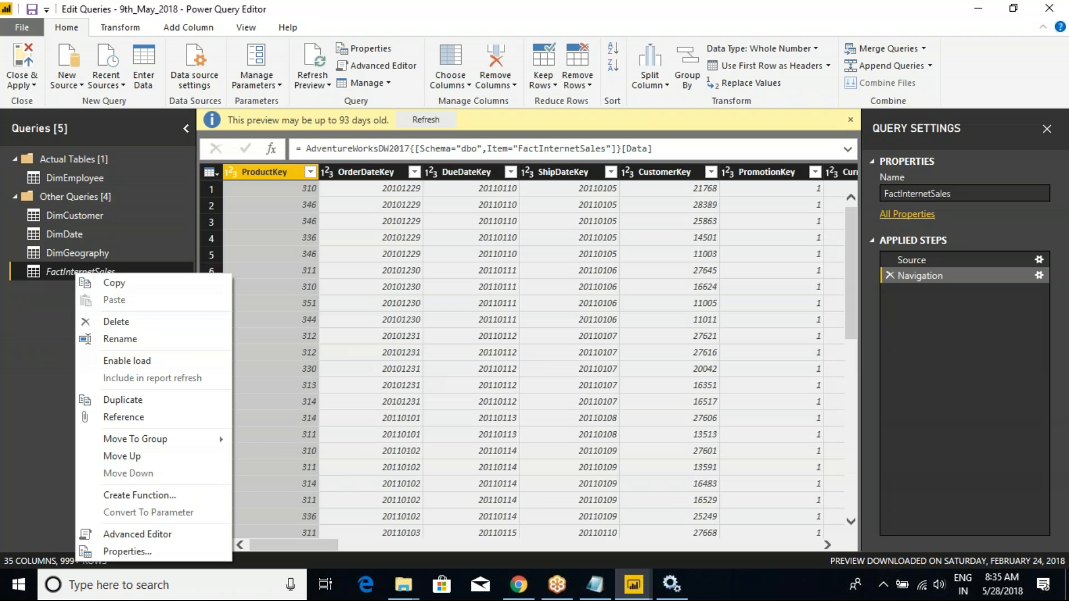
mouse_move(133, 439)
left_click(105, 266)
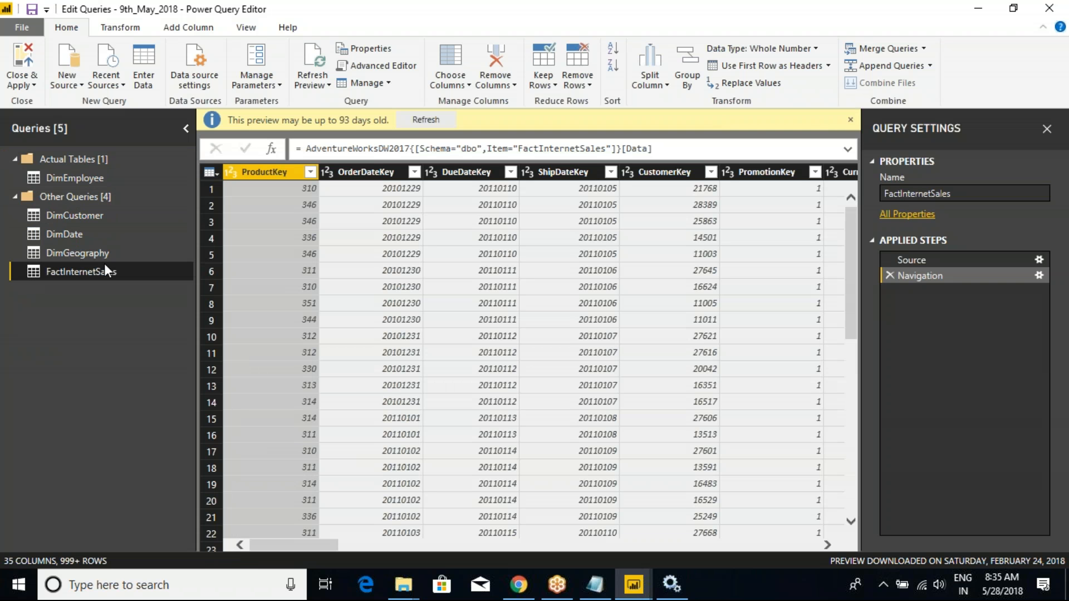
Look through the data previews of the DimEmployee, DimCustomer, DimDate, FactInternetSales and DimGeography queries
left_click(71, 178)
left_click(72, 215)
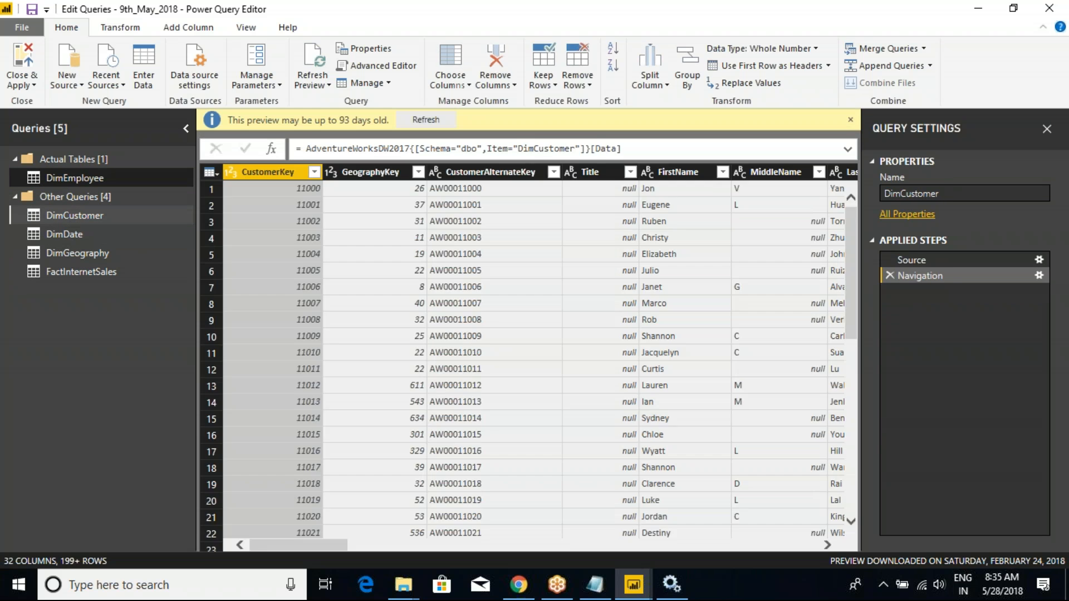
key("Down")
key("Down")
key("Down")
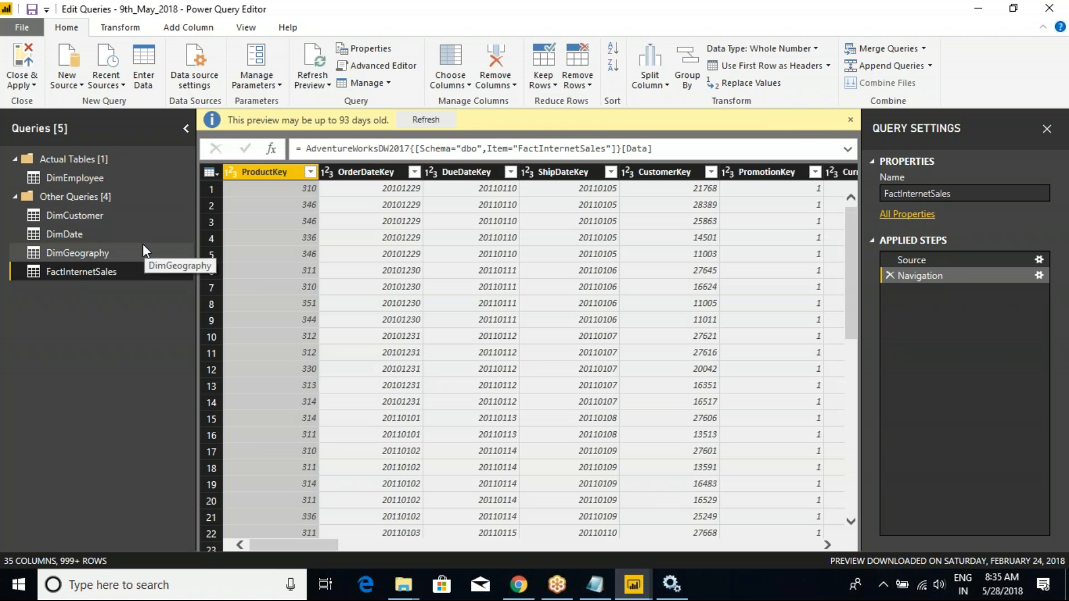
left_click(69, 254)
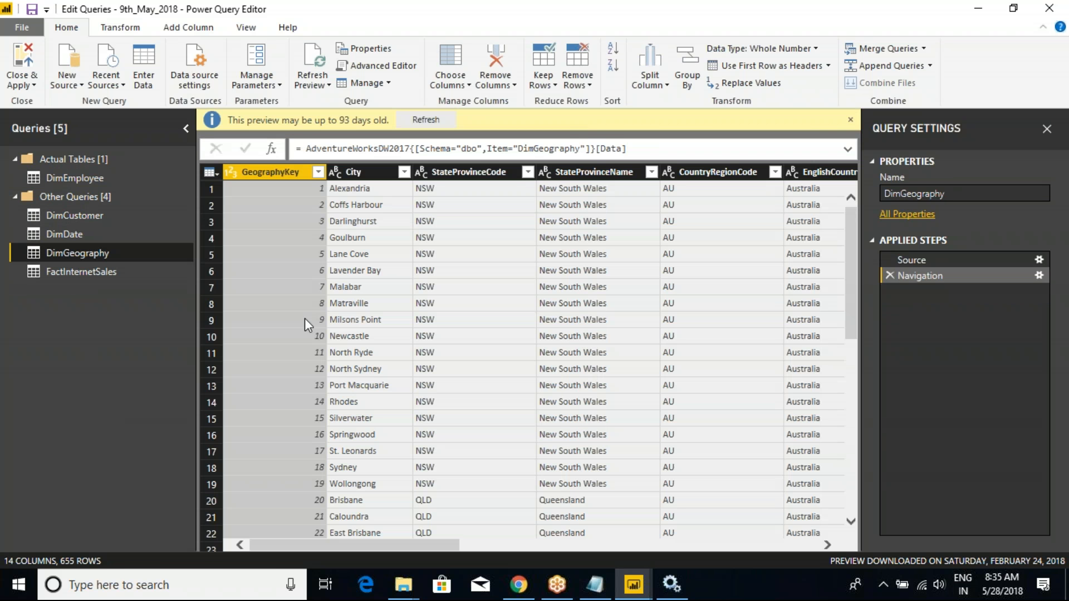
Sort the City column of DimGeography in ascending order, review the sorted rows, and clear the sort
left_click(319, 172)
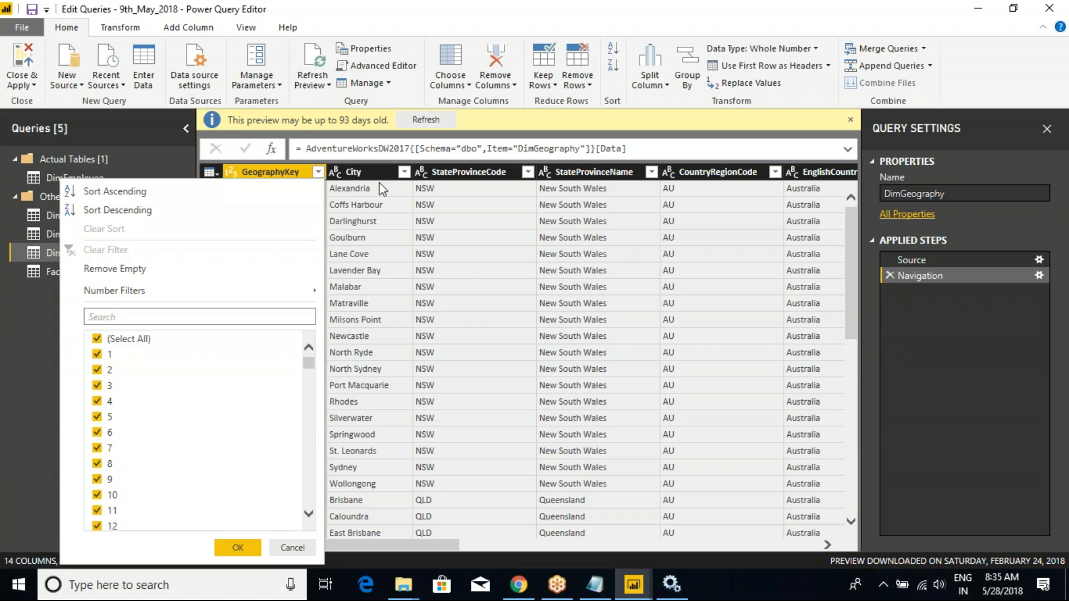
left_click(355, 171)
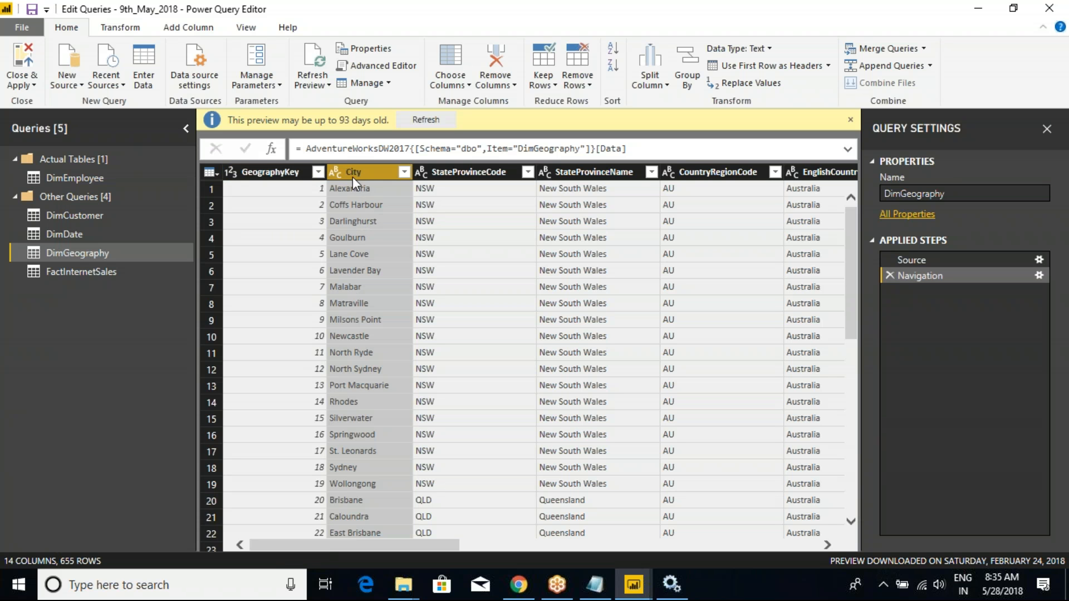
left_click(404, 173)
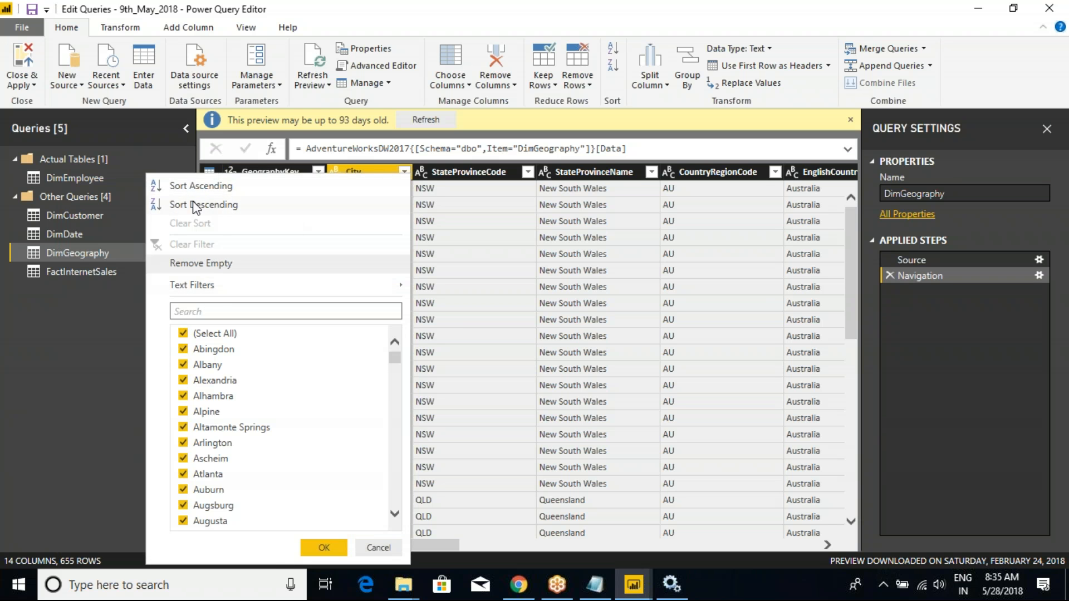
left_click(193, 185)
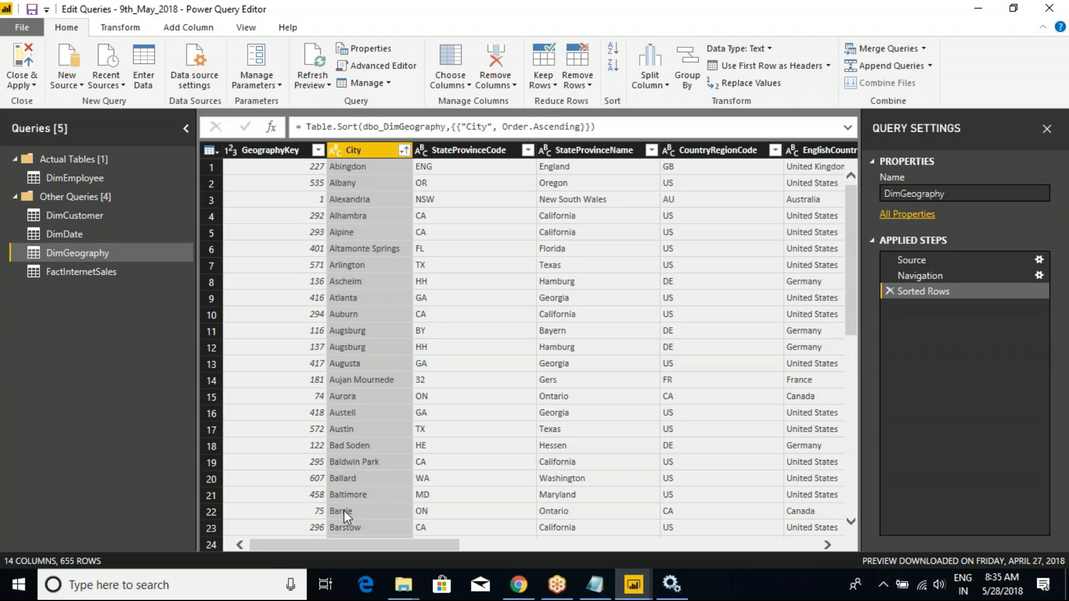
scroll(343, 508, "down", 9)
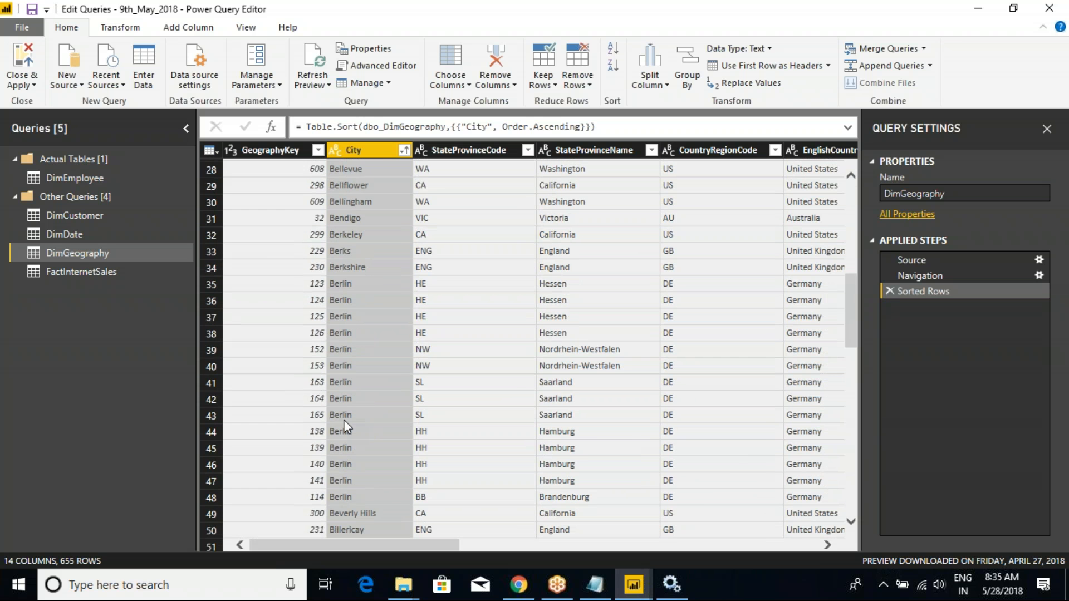
scroll(343, 419, "down", 17)
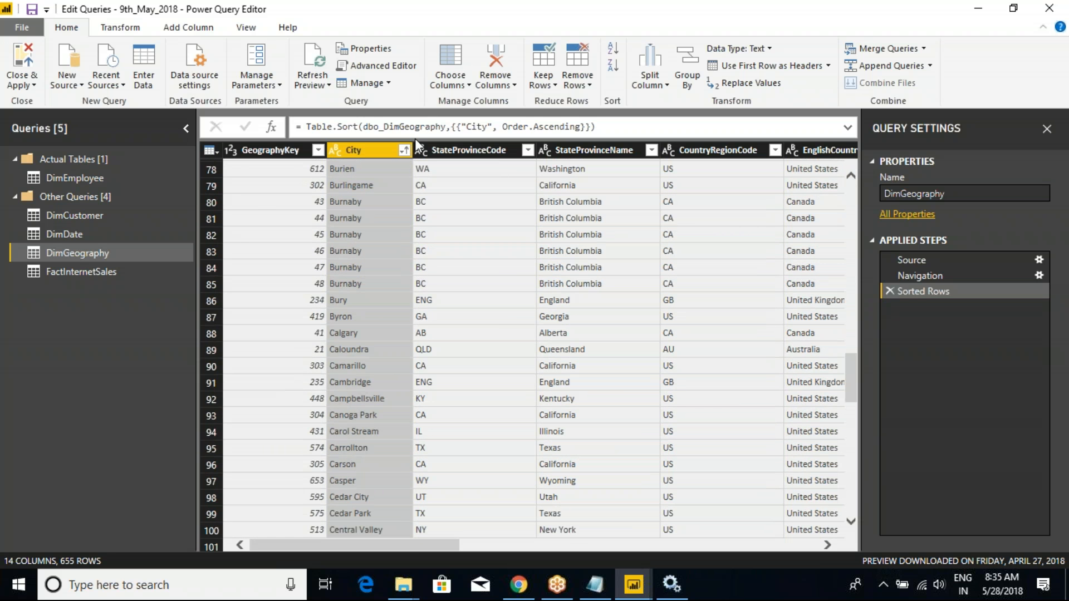
left_click(403, 152)
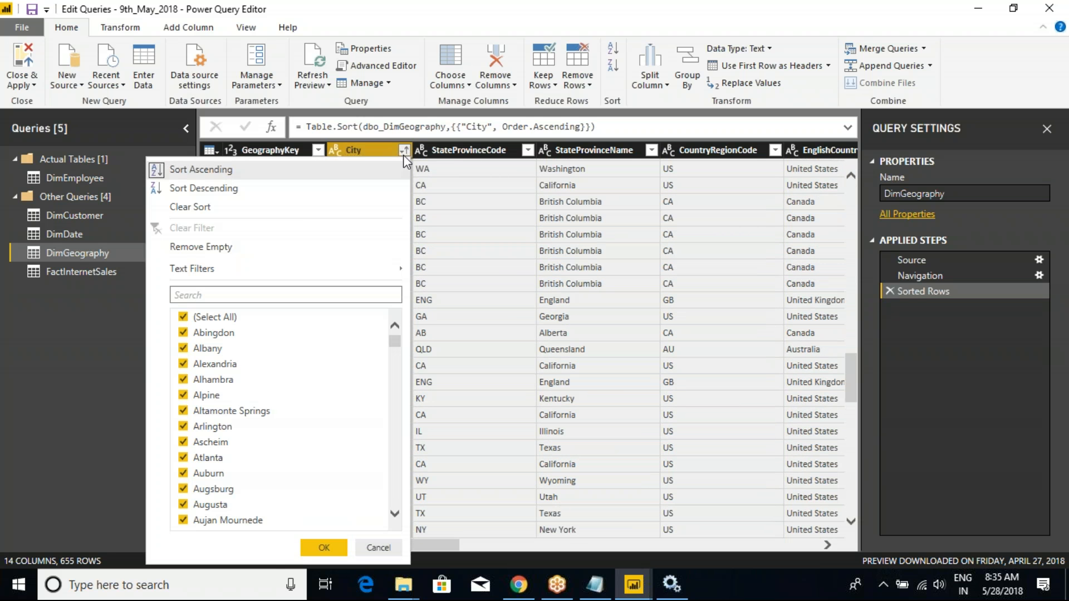
left_click(202, 209)
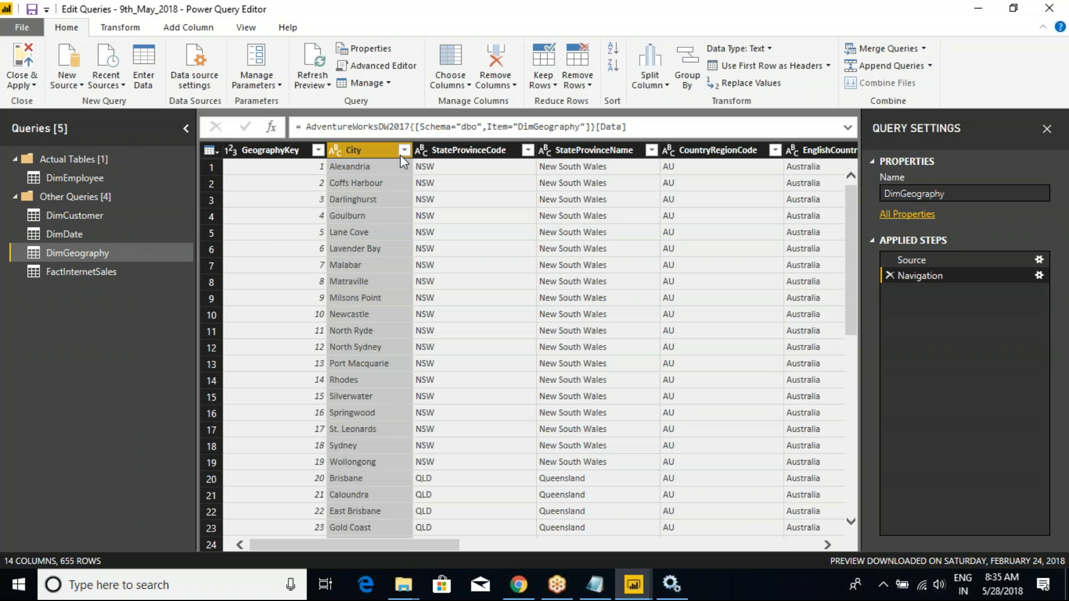
Sort the City column of DimGeography in descending order and clear the sort again
left_click(402, 150)
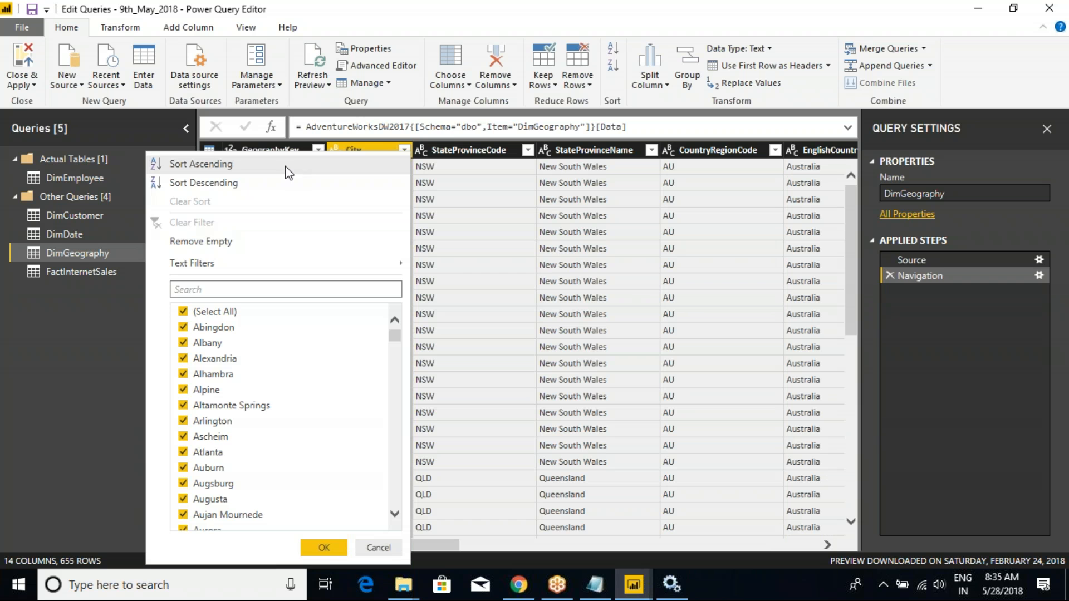
left_click(194, 185)
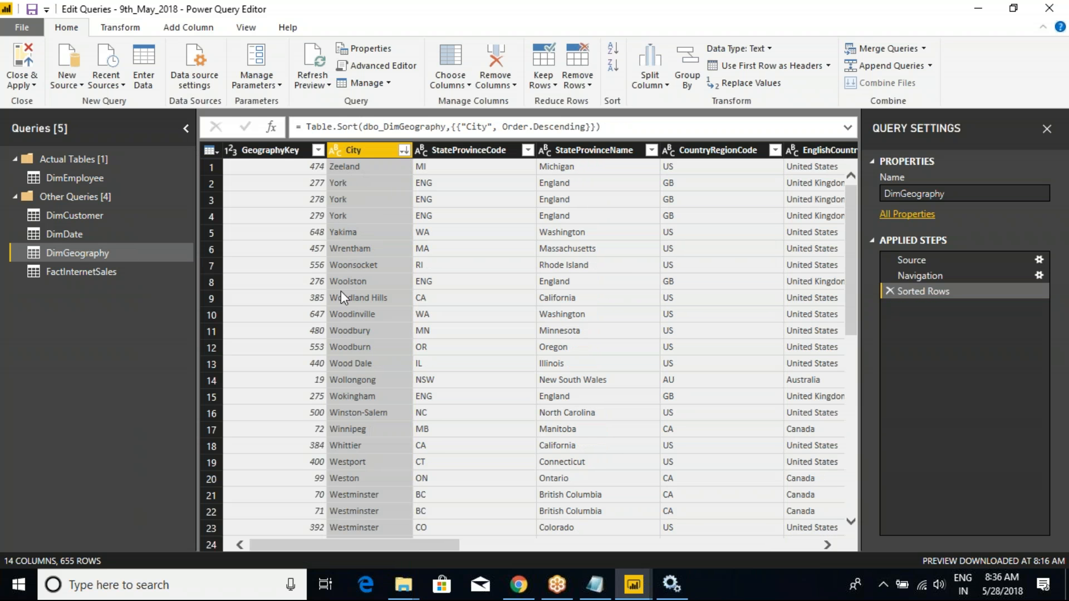
left_click(405, 150)
left_click(190, 196)
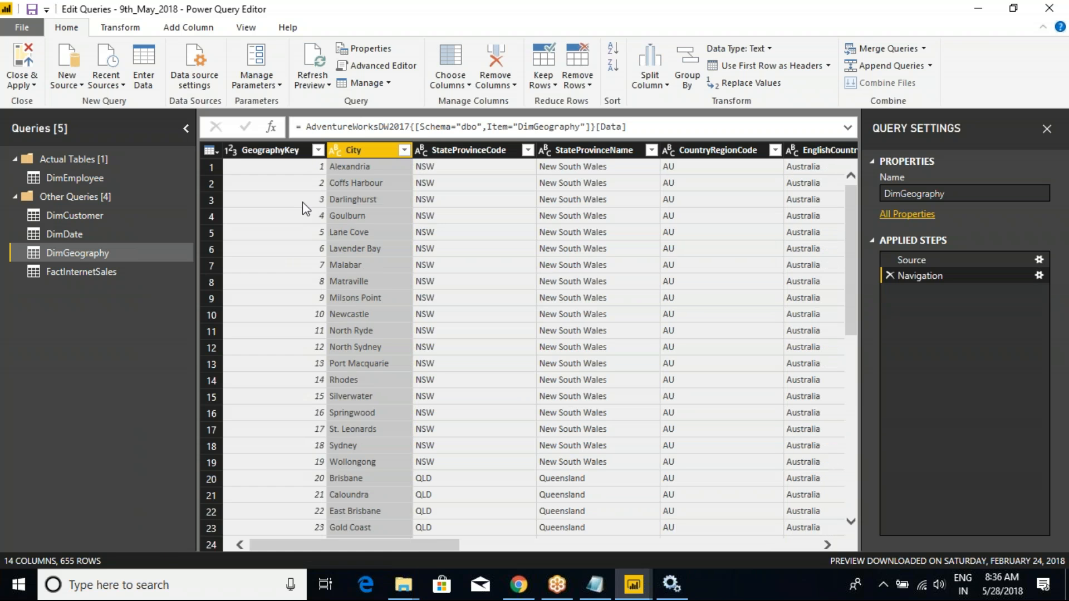
Apply Remove Empty to the MiddleName column of DimCustomer and clear that filter
left_click(405, 150)
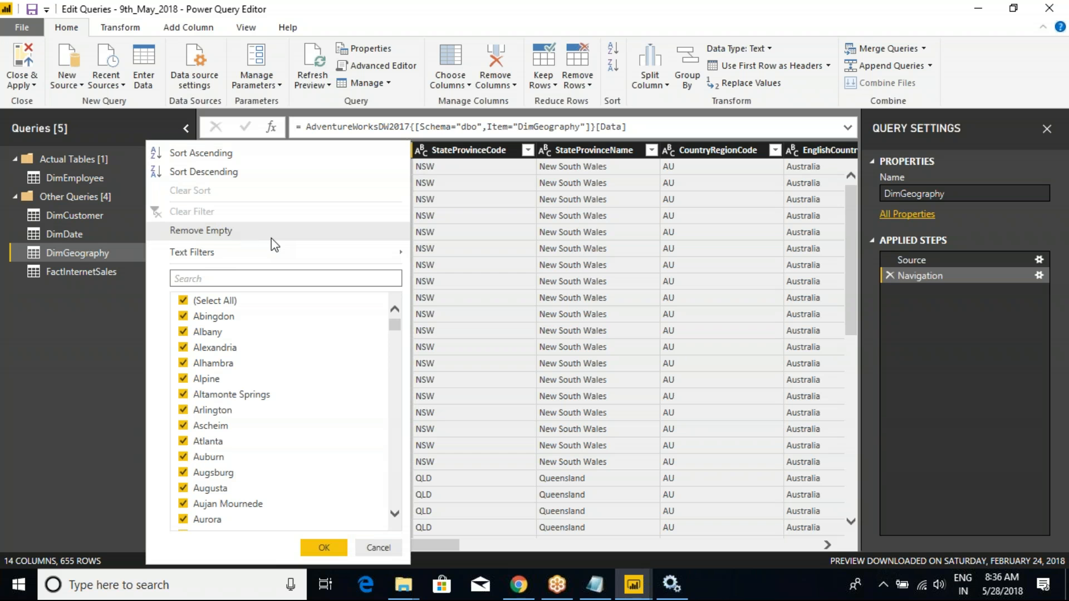
left_click(88, 216)
left_click_drag(320, 544, 361, 545)
left_click(445, 173)
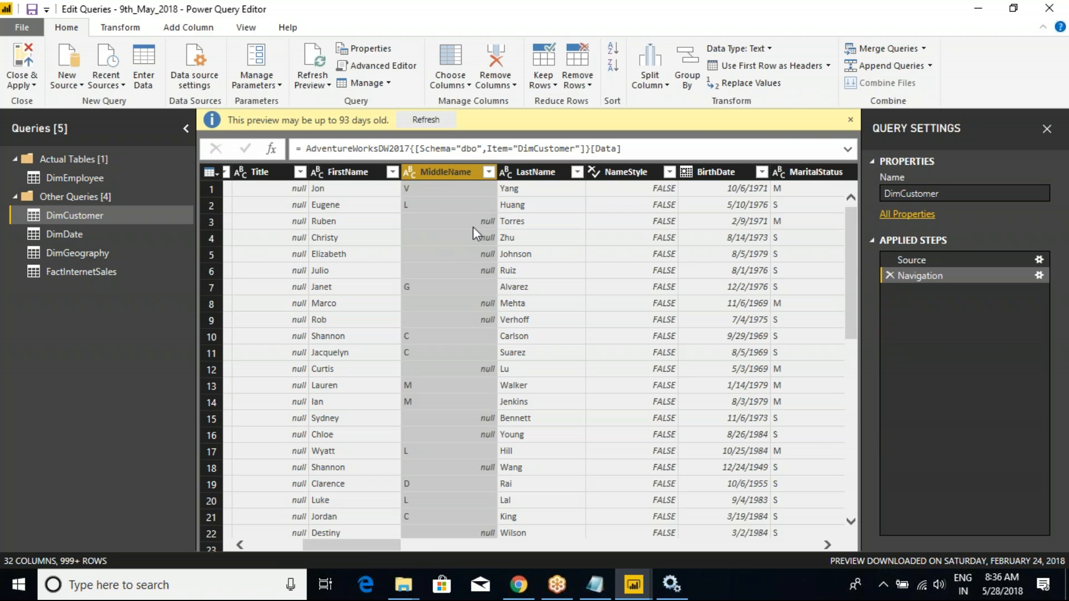
left_click(489, 172)
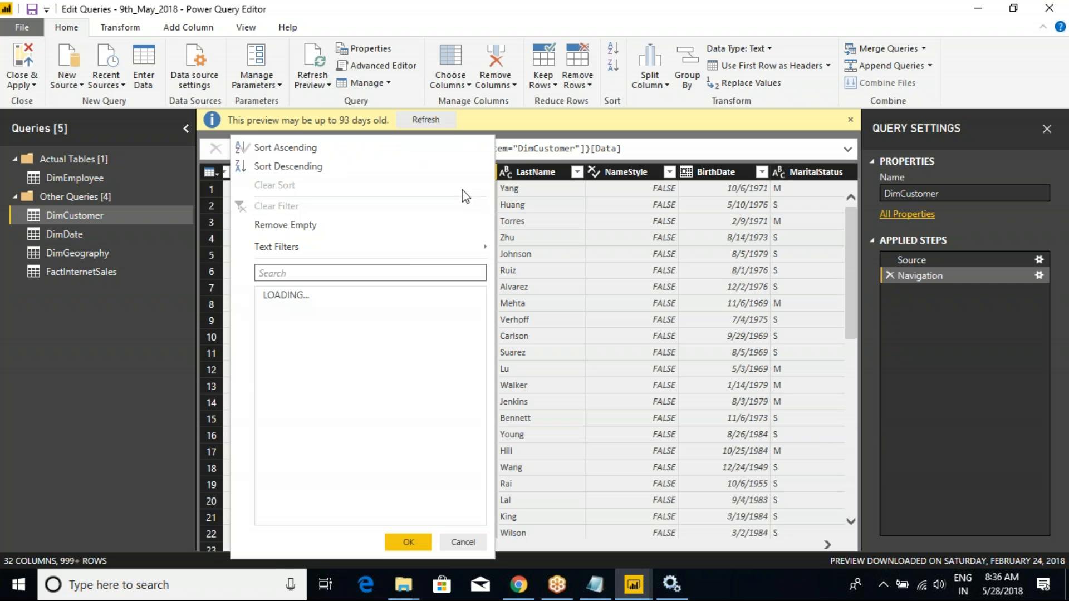
left_click(289, 226)
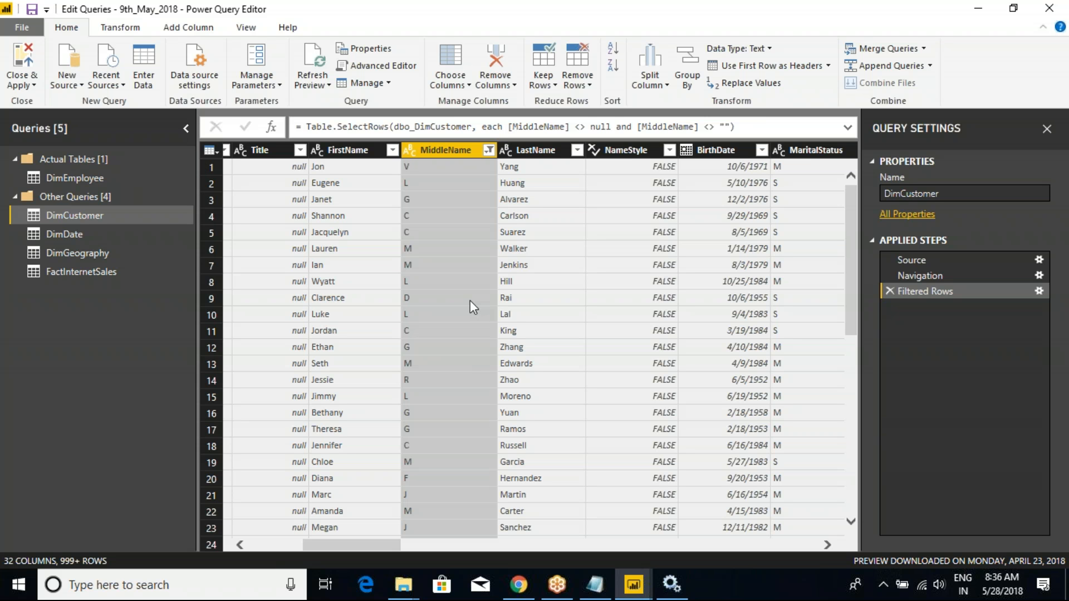
left_click(488, 149)
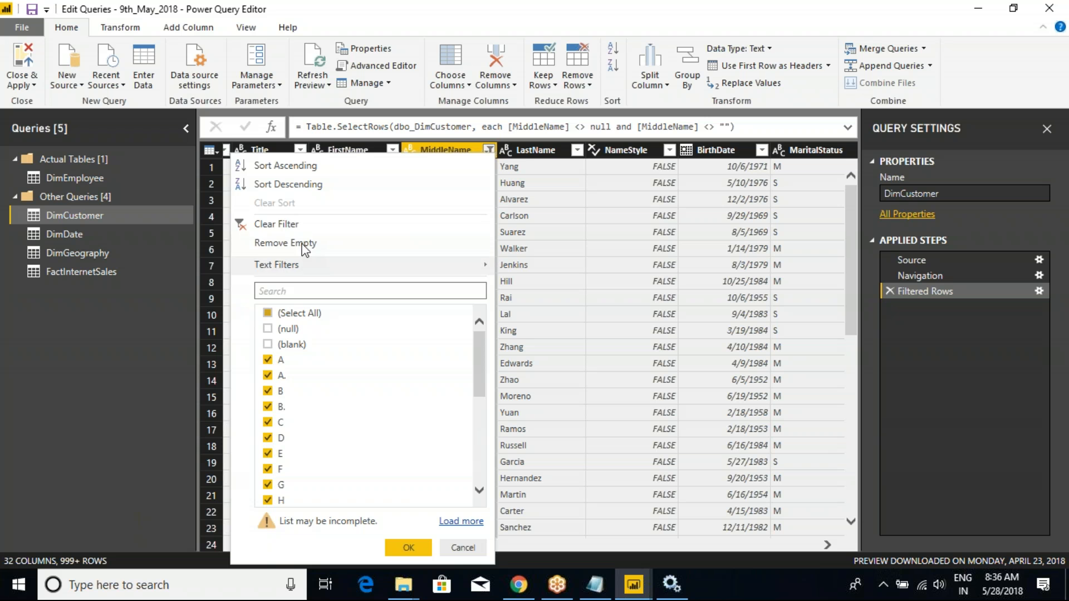
left_click(287, 226)
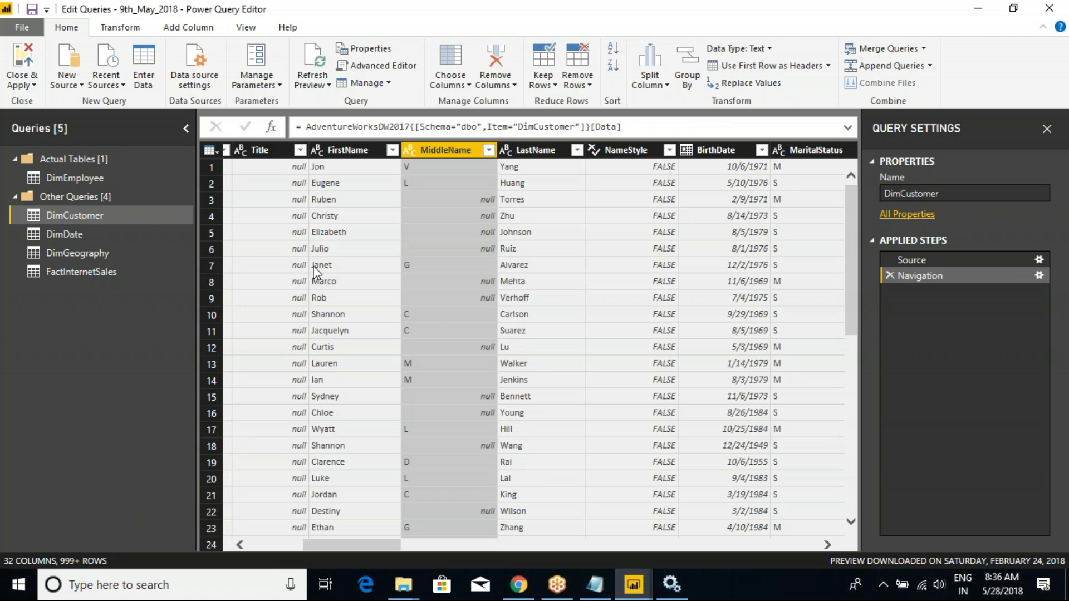
Inspect a null cell in DimCustomer's MiddleName column and review the column's sort and filter options
left_click(462, 215)
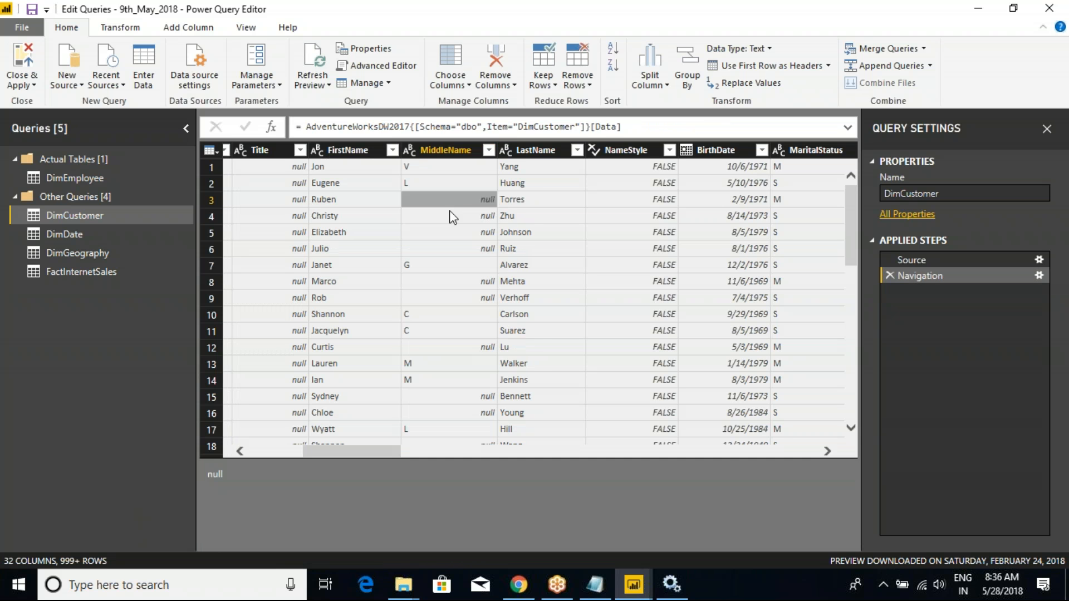
left_click(488, 149)
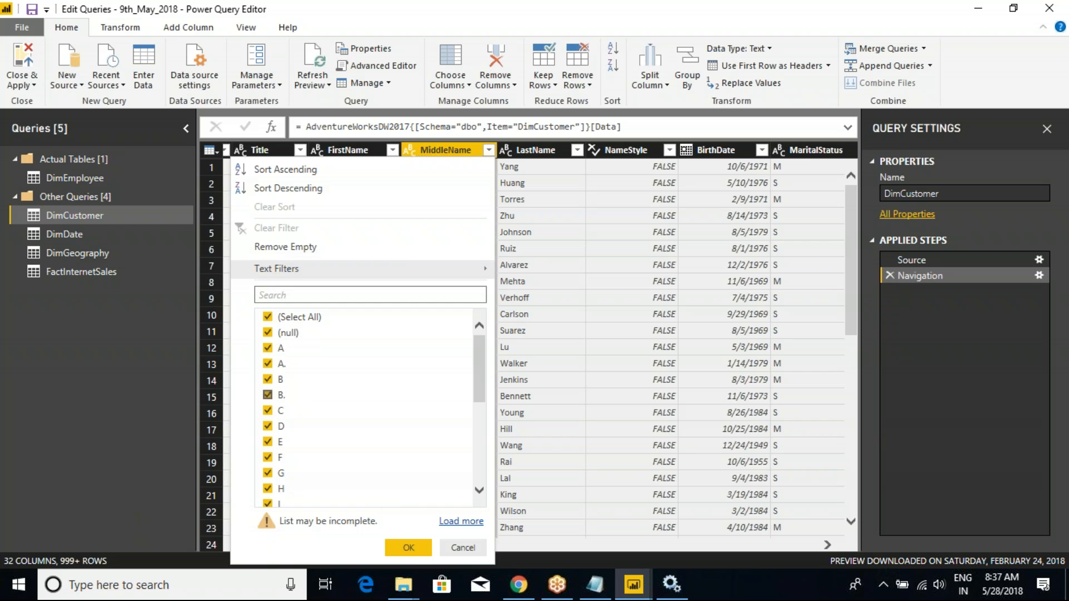
left_click(464, 548)
Examine the sort and filter options and country list of the EnglishCountryRegionName column in DimGeography
left_click(78, 257)
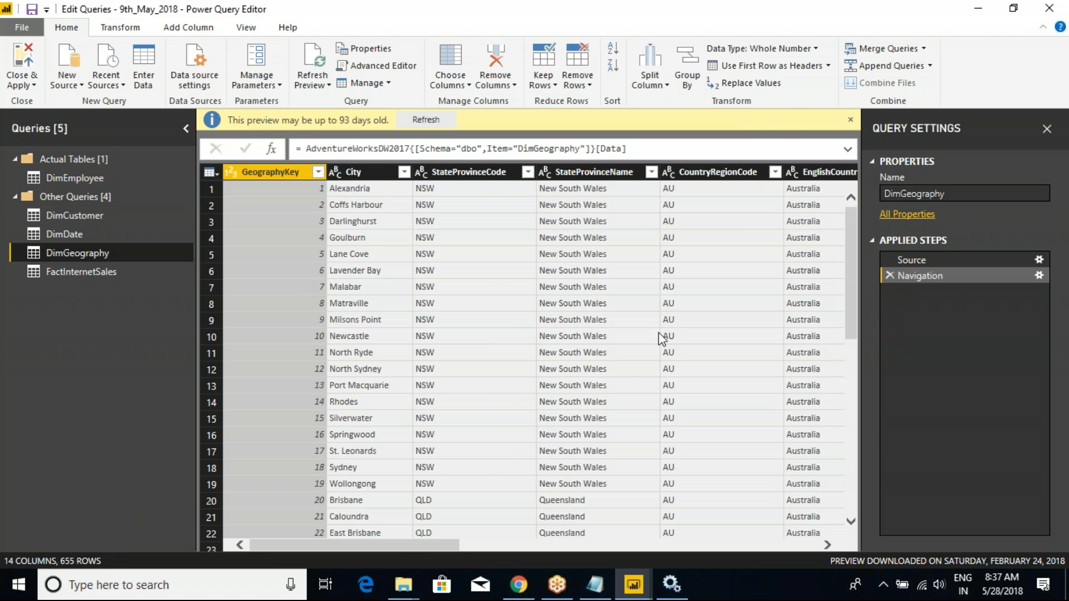
left_click_drag(406, 544, 469, 545)
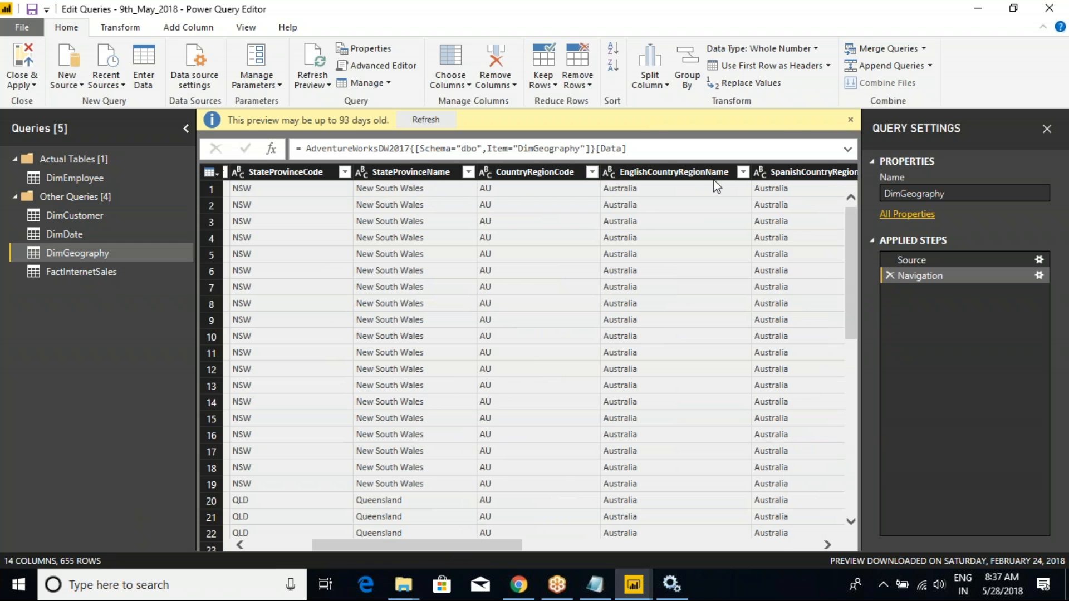
left_click(743, 171)
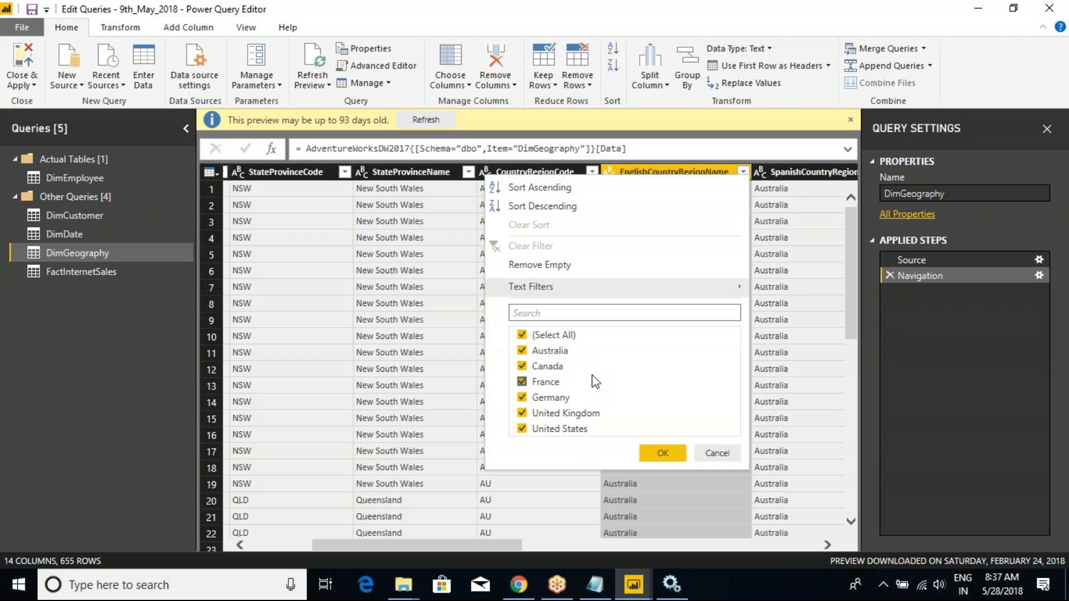
left_click(709, 451)
left_click(743, 172)
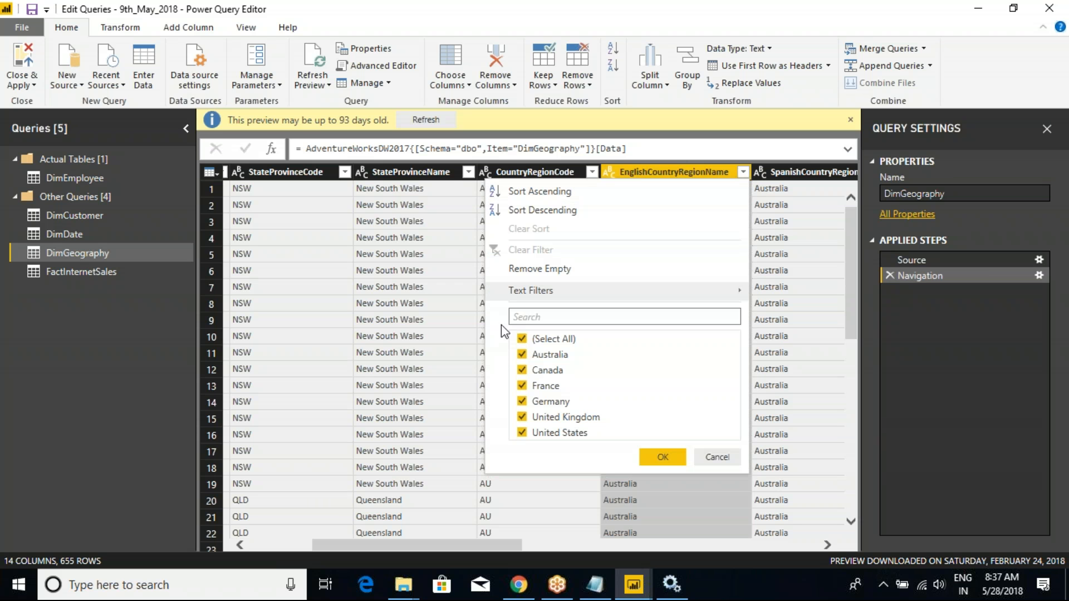
left_click(710, 460)
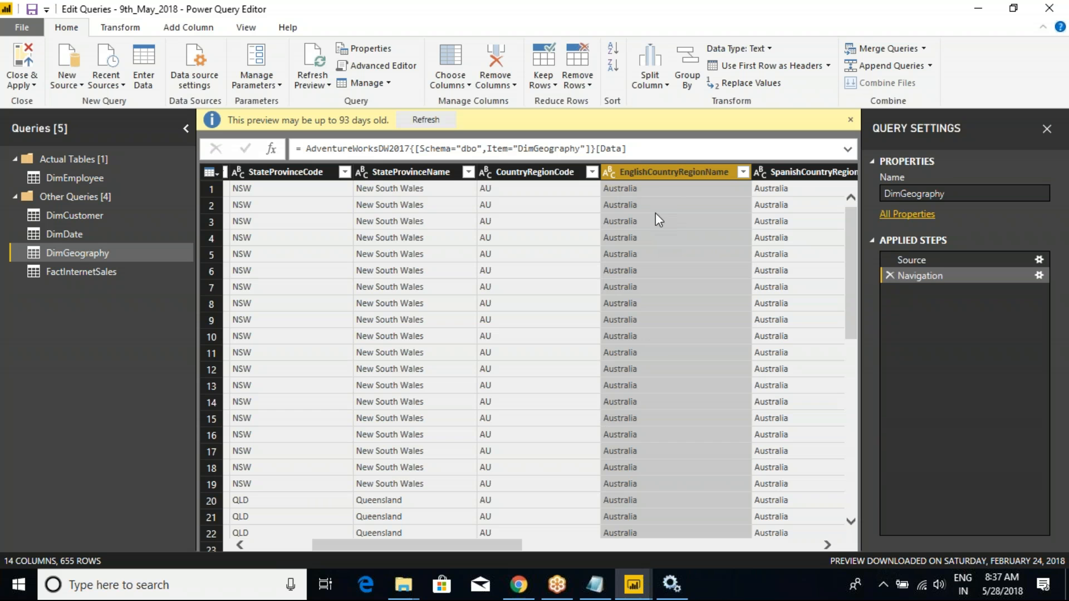
left_click(742, 172)
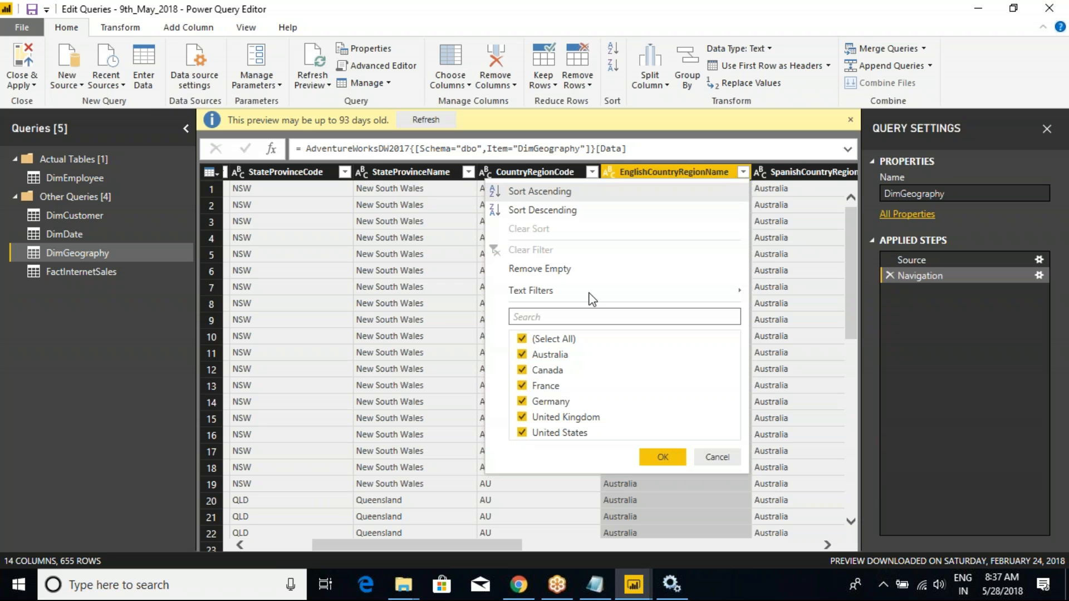
Filter the EnglishCountryRegionName column to Germany only and look through the filtered rows
left_click(522, 403)
left_click(522, 339)
left_click(522, 401)
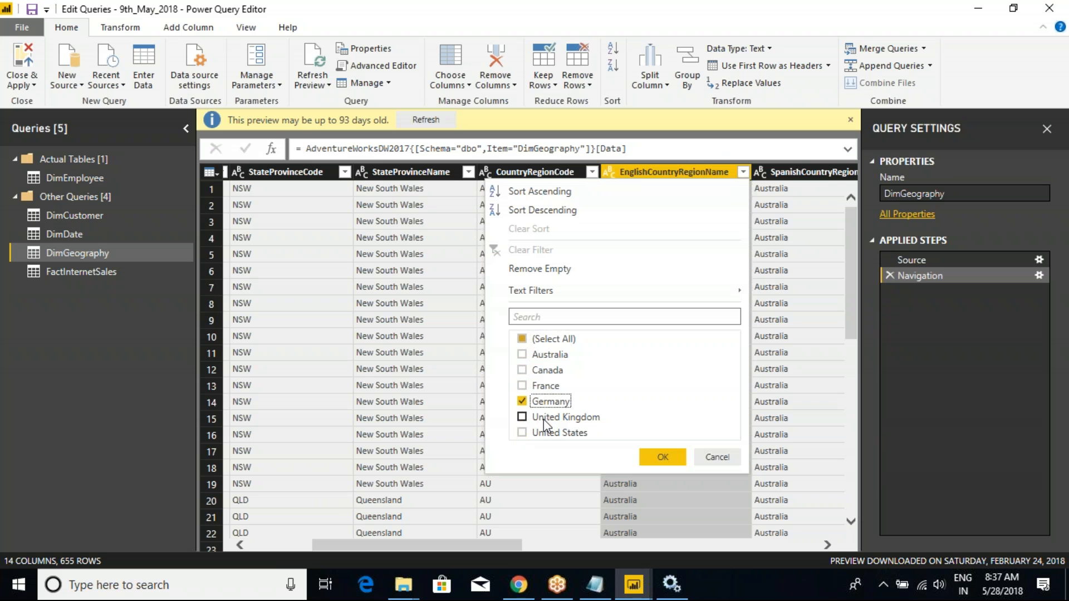
left_click(658, 457)
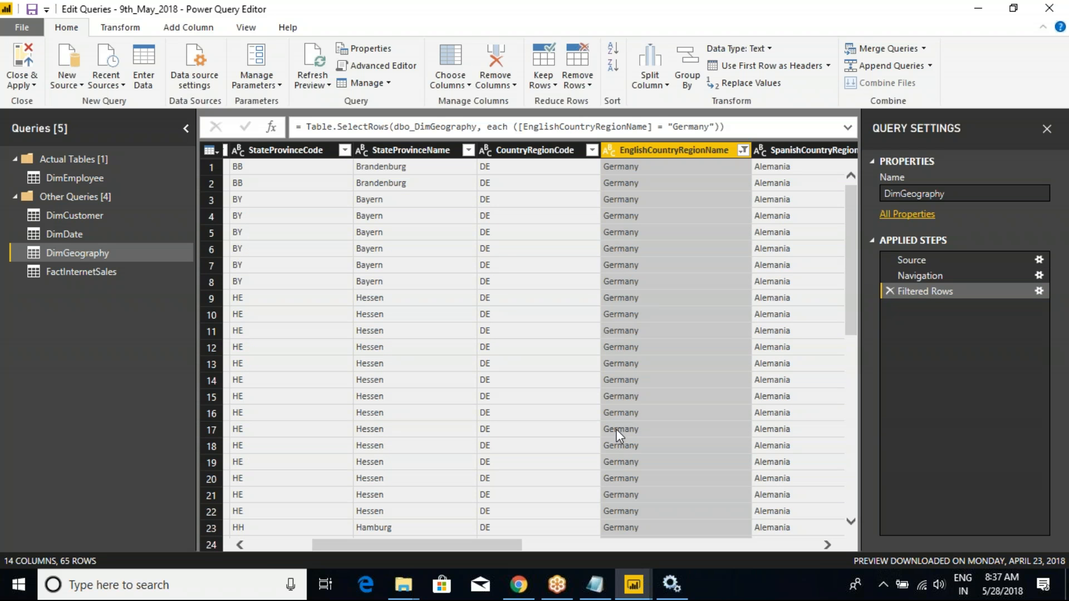
scroll(617, 430, "down", 14)
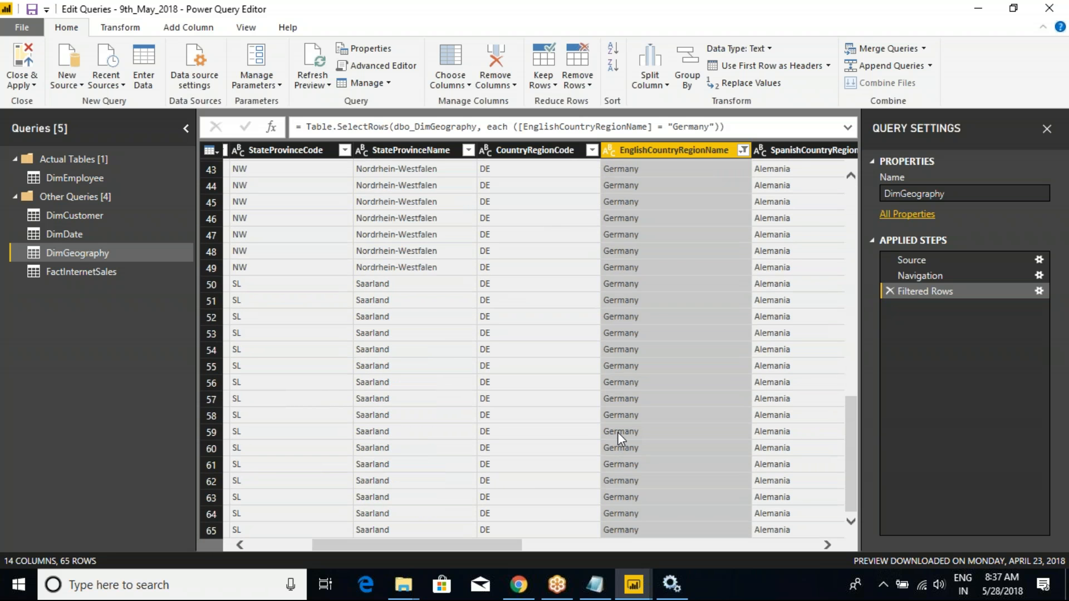
scroll(617, 432, "up", 14)
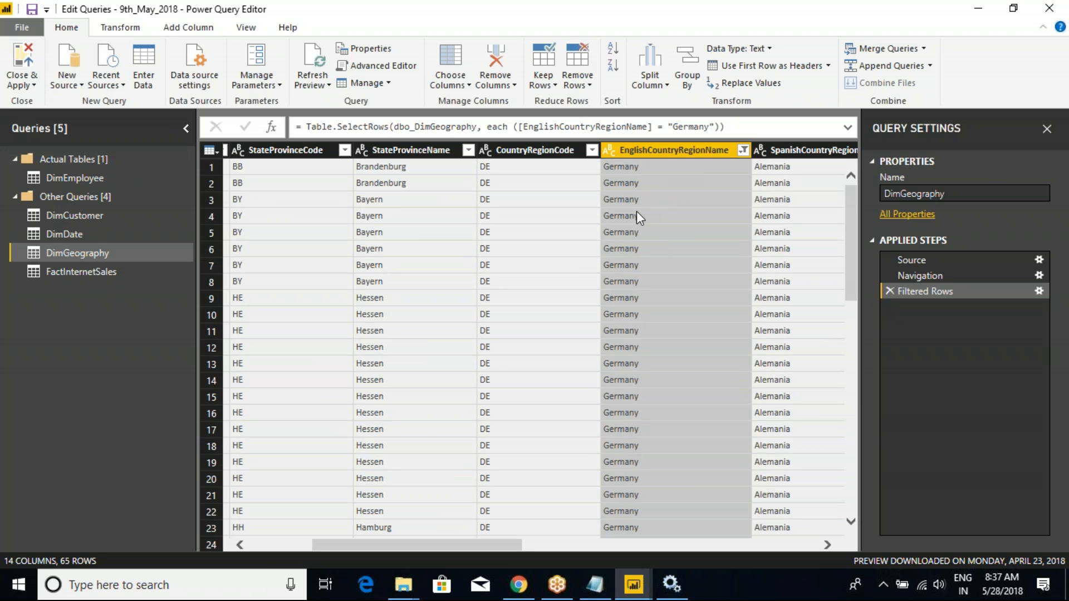
Reselect all countries in the EnglishCountryRegionName filter and apply it
left_click(743, 150)
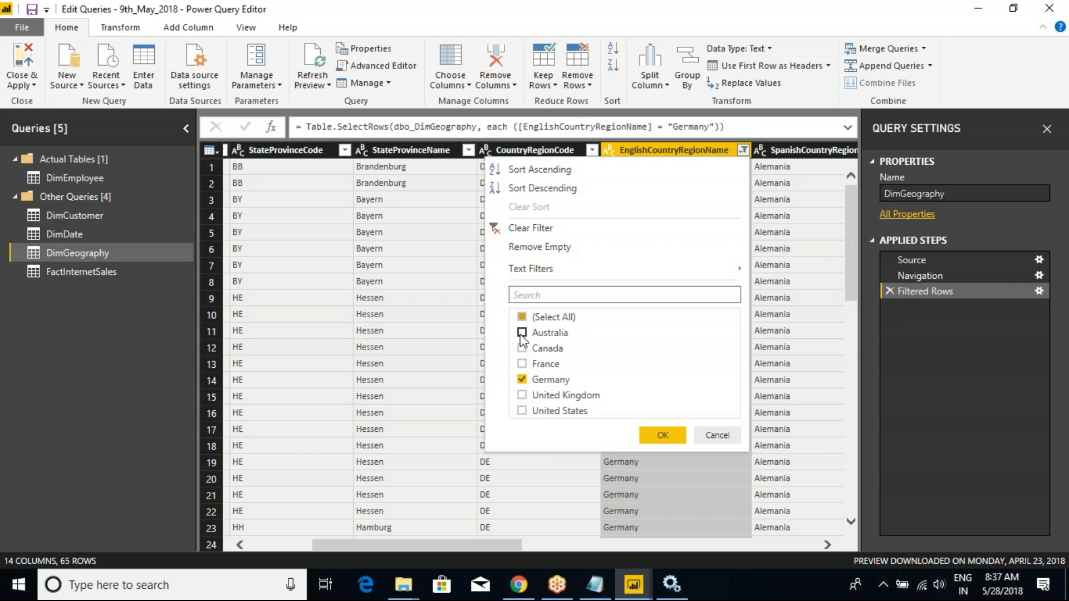
left_click(522, 317)
left_click(522, 316)
left_click(670, 436)
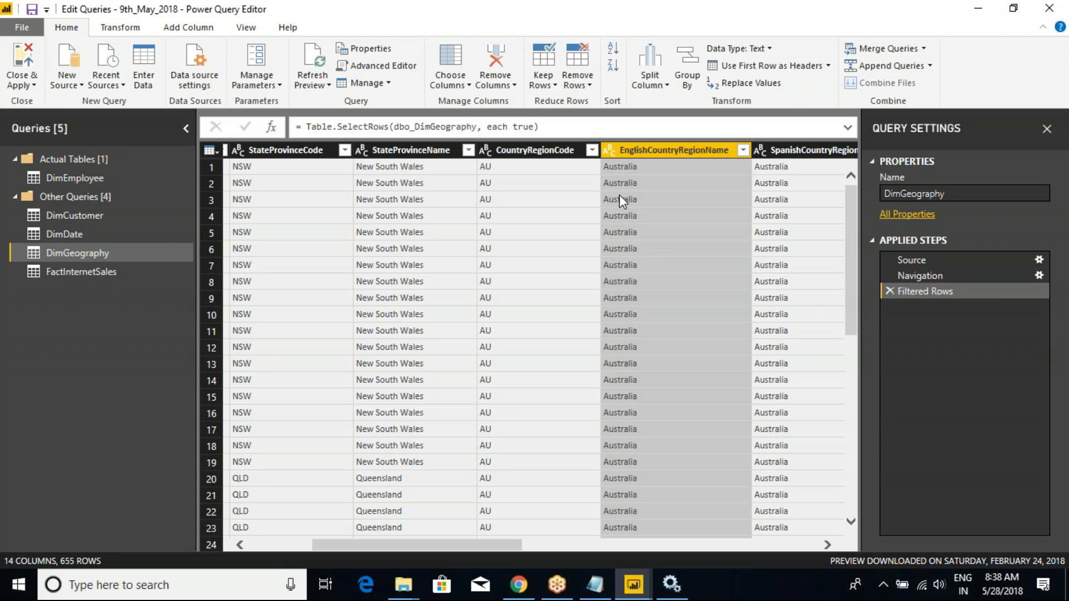
Apply a text filter keeping rows where EnglishCountryRegionName equals Canada, and clear that filter again
left_click(743, 150)
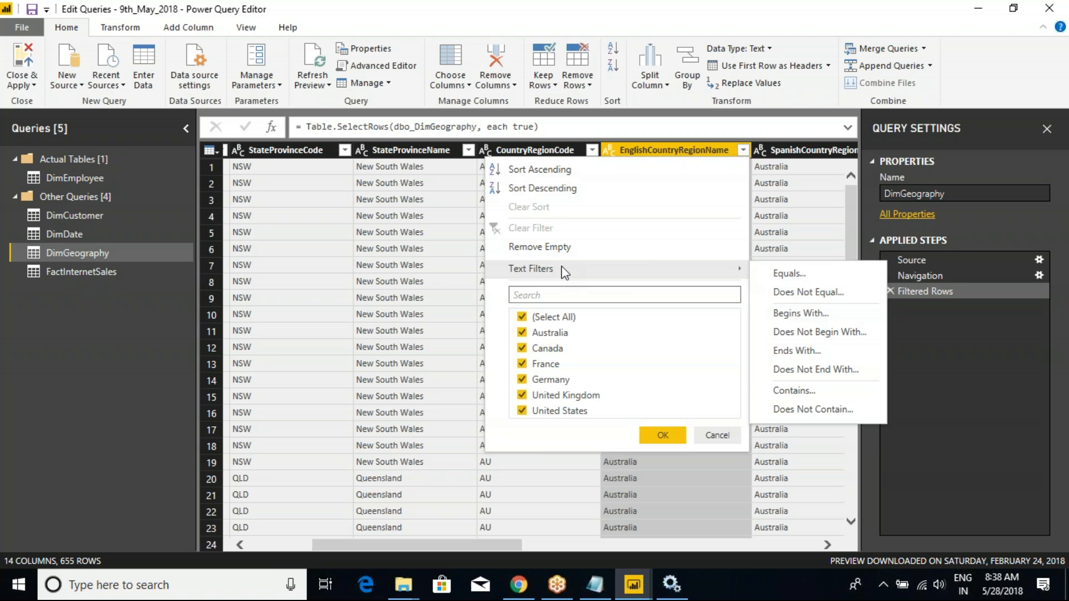
mouse_move(730, 271)
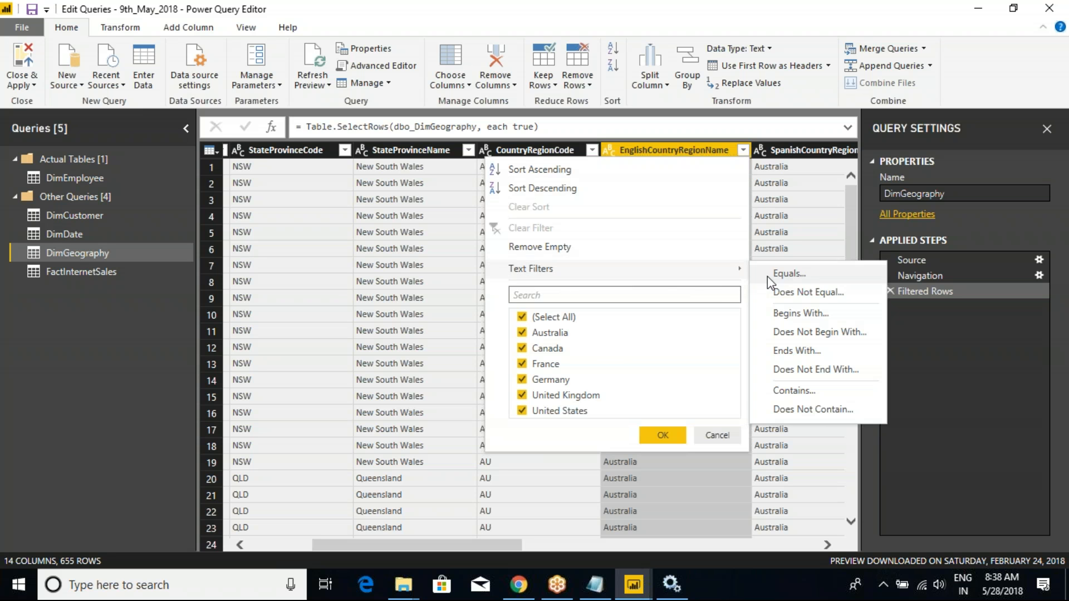
left_click(782, 274)
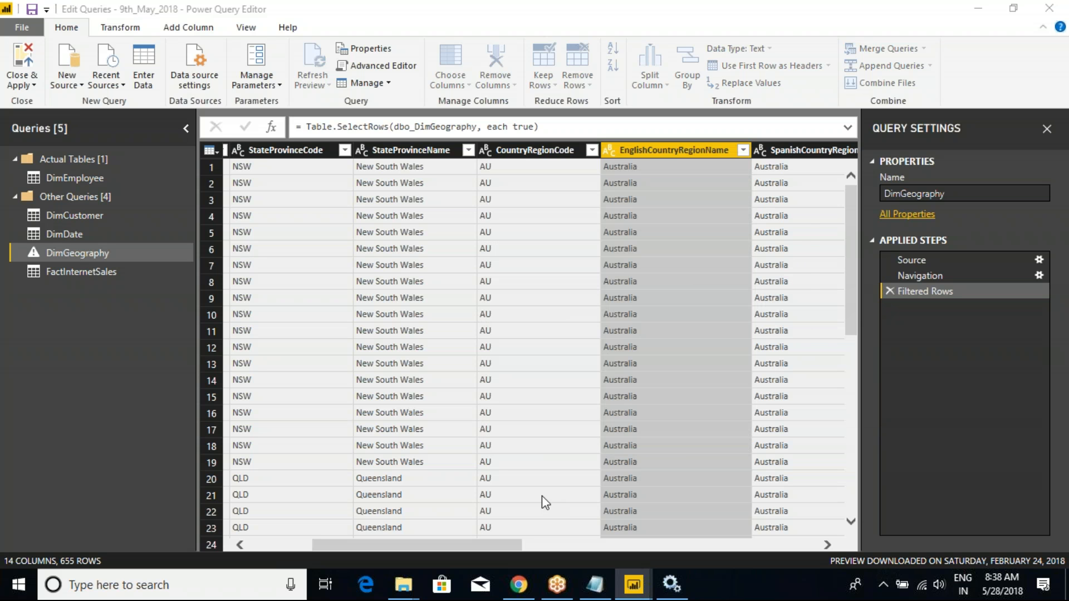
left_click(479, 277)
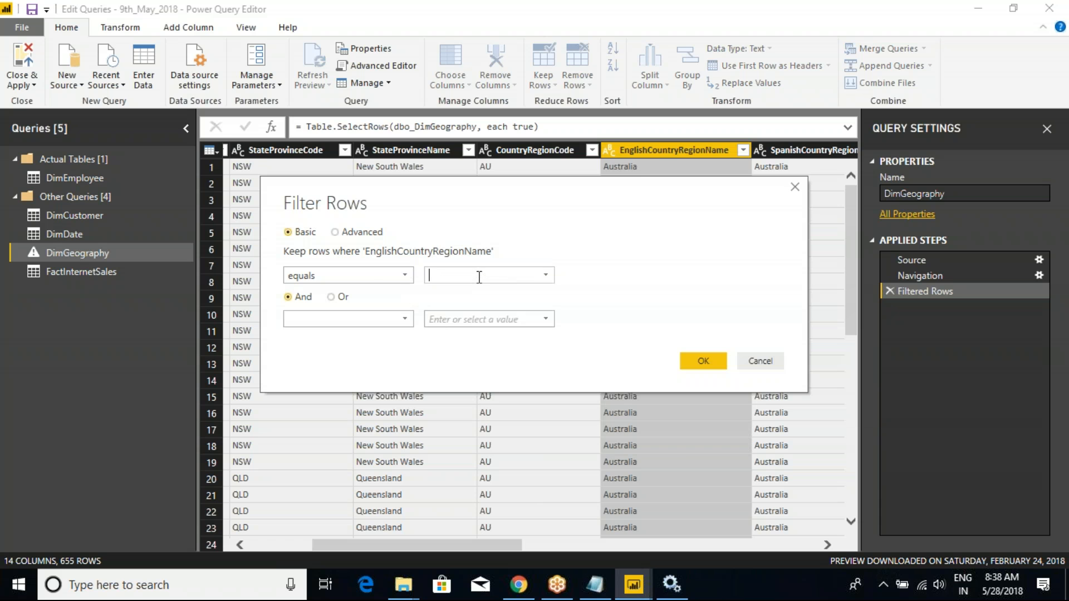
left_click(546, 275)
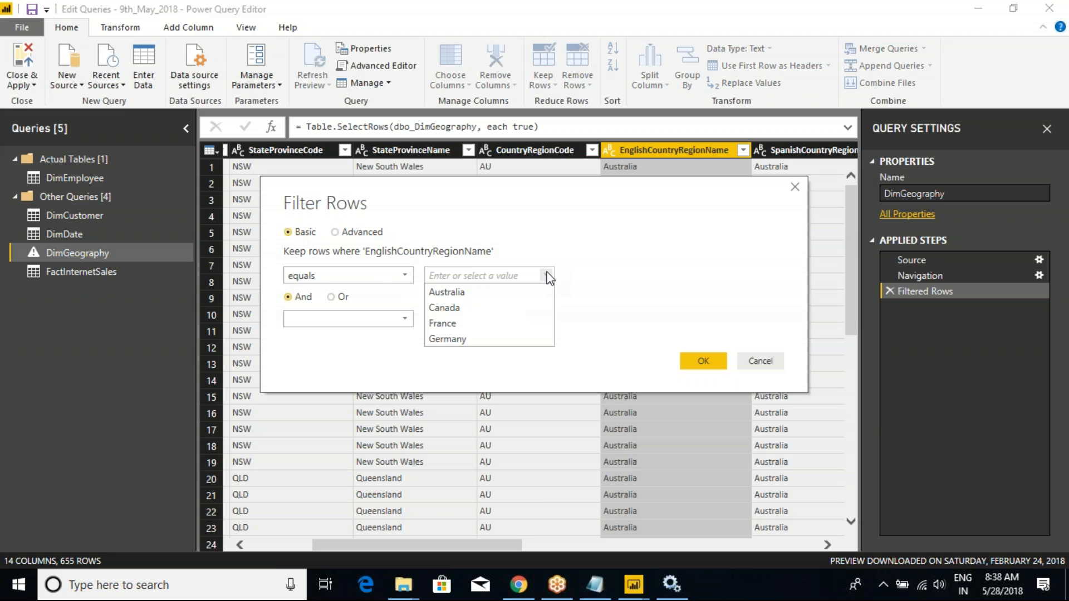
left_click(448, 309)
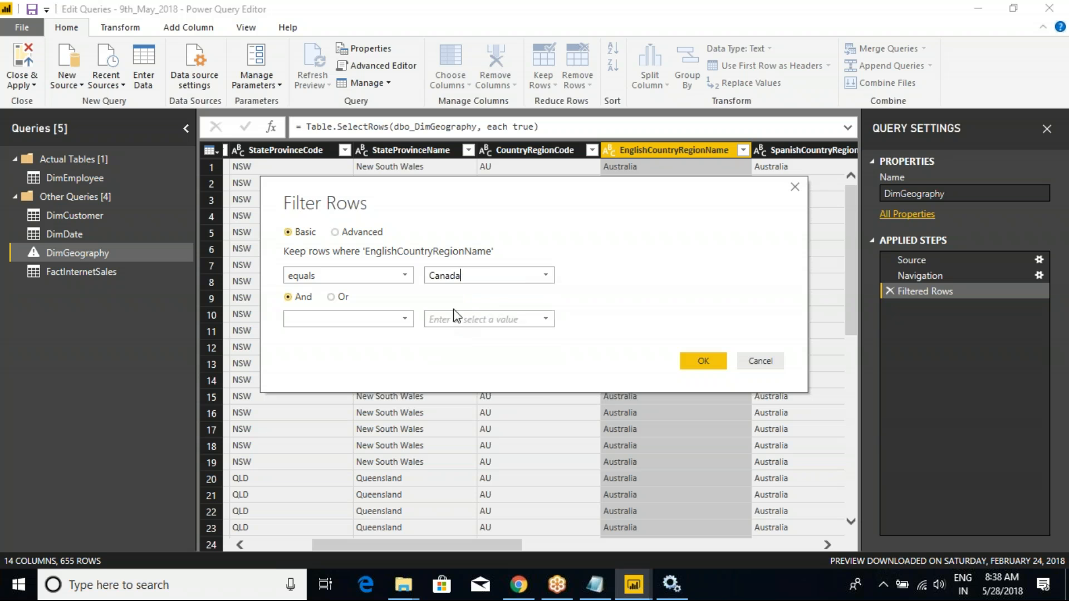
left_click(703, 361)
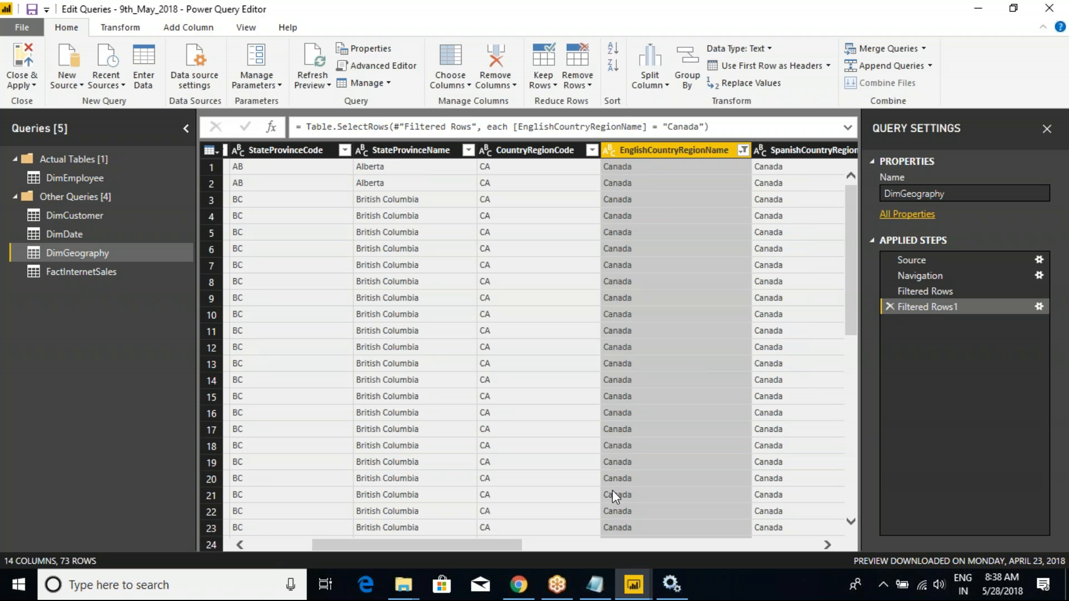
left_click(743, 155)
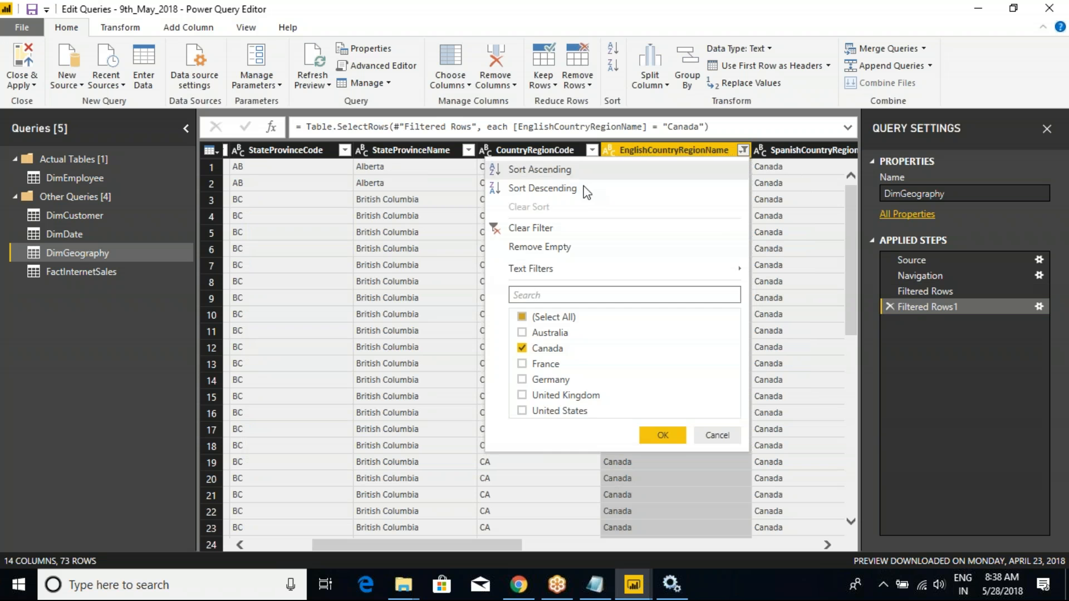
left_click(534, 227)
Apply a text filter keeping rows where EnglishCountryRegionName begins with "u", and check the remaining rows and filter values
left_click(742, 150)
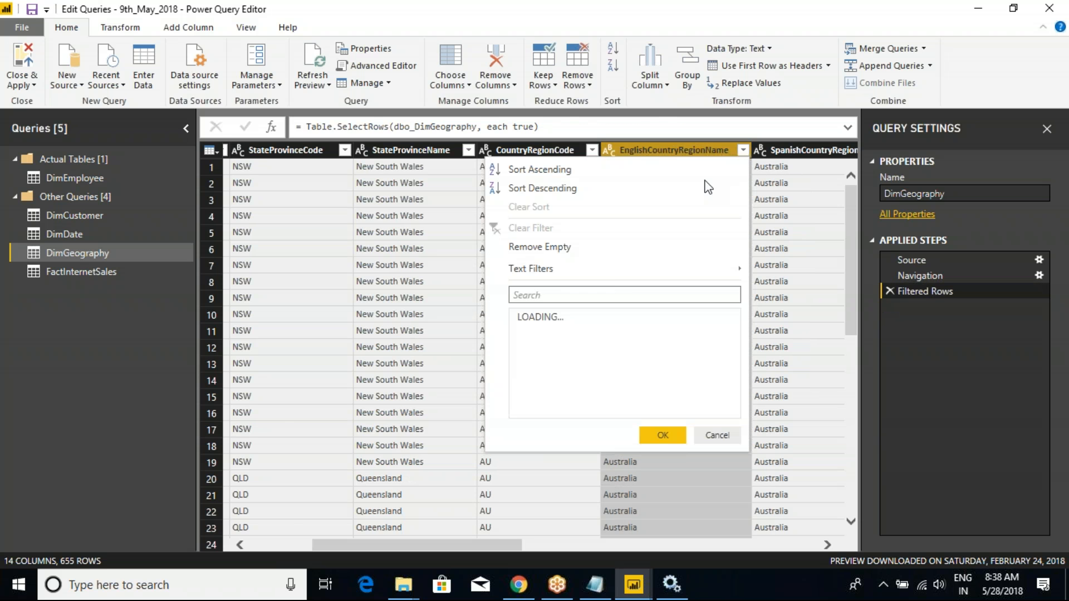
mouse_move(735, 269)
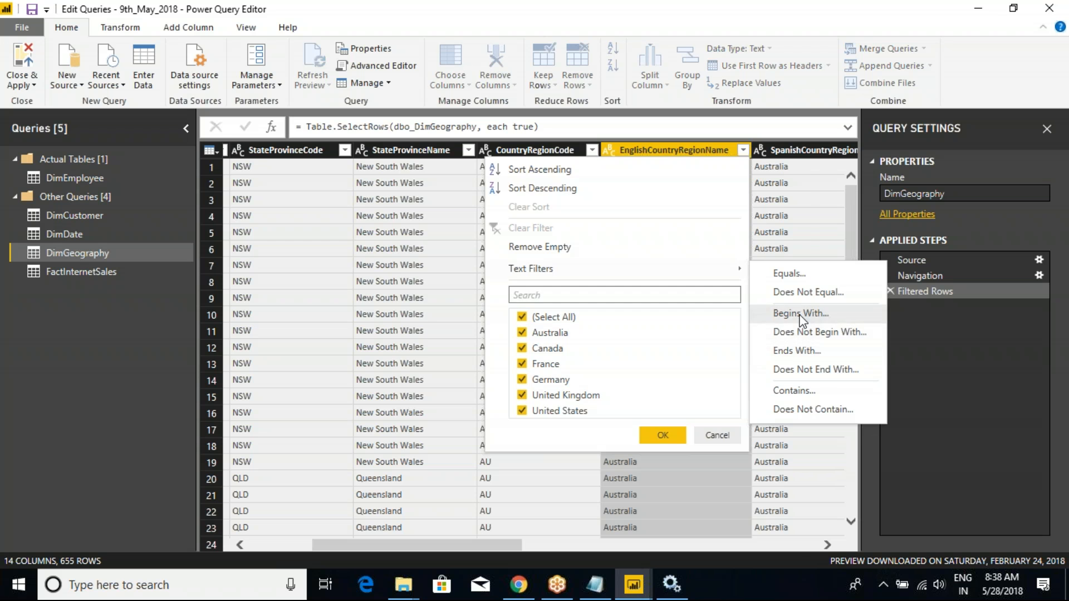
left_click(799, 313)
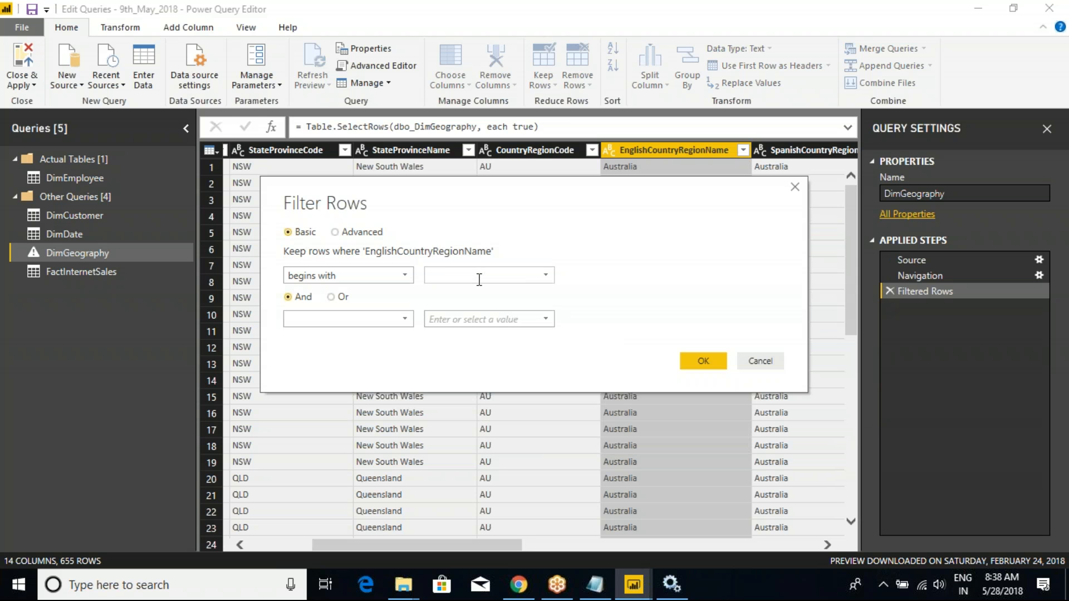
type("u")
left_click(717, 356)
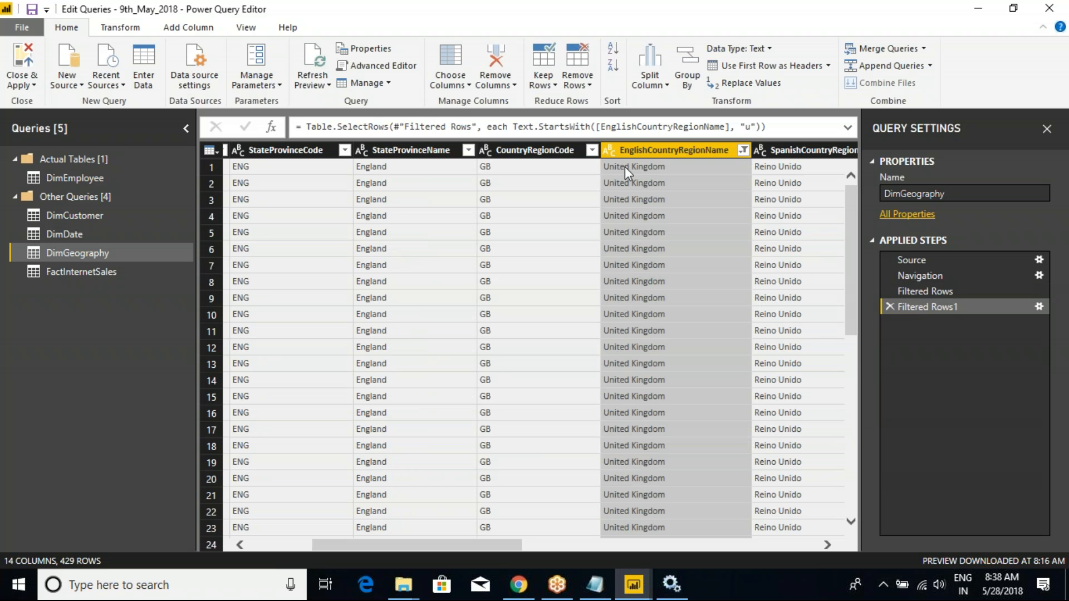
left_click_drag(851, 196, 847, 463)
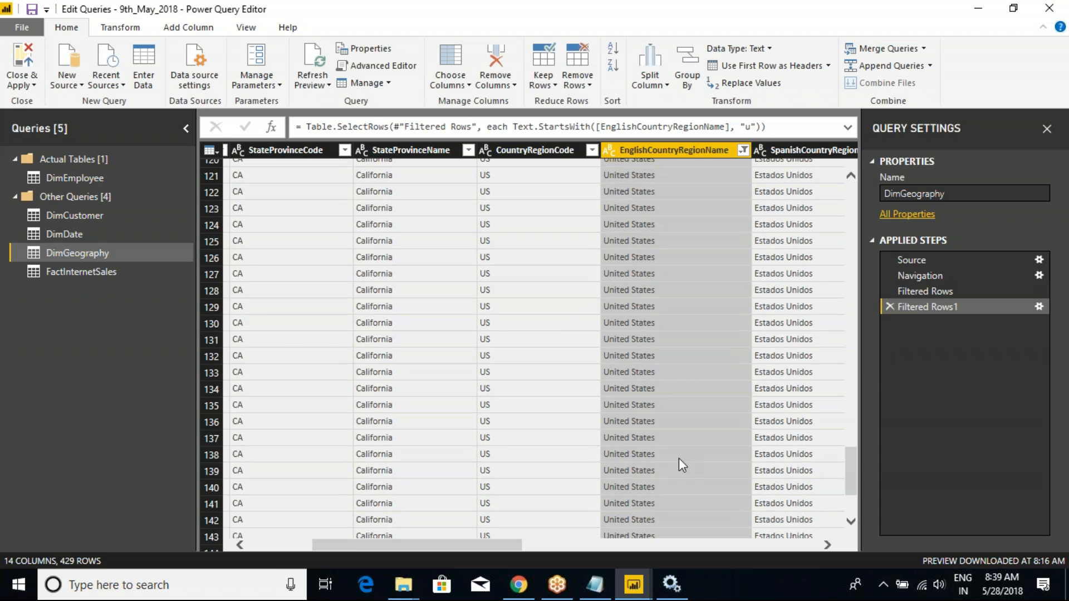
left_click(743, 150)
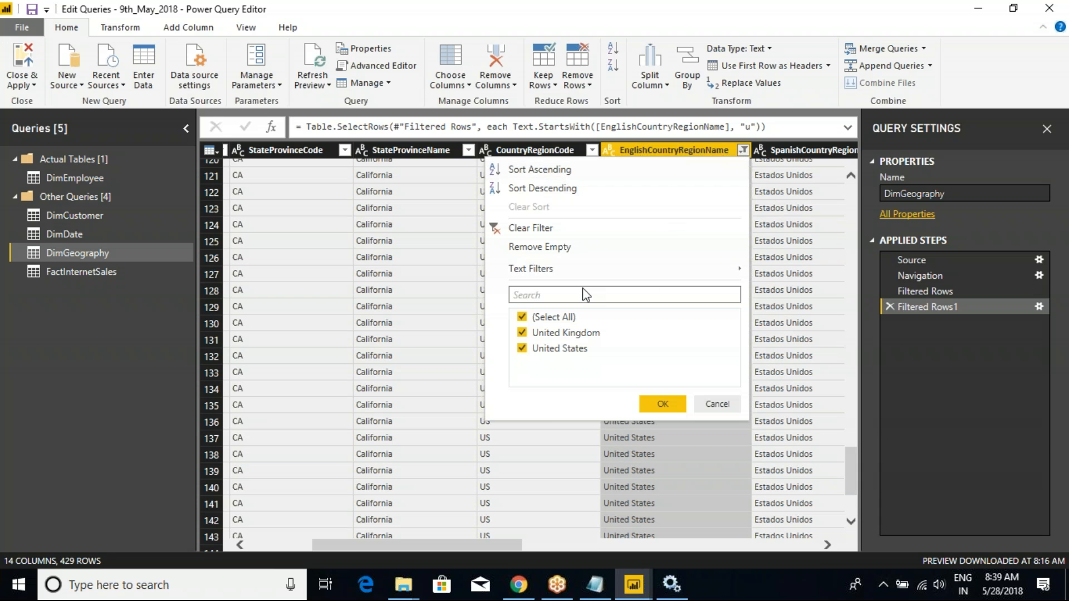
left_click(716, 405)
Clear the text filter on EnglishCountryRegionName and check the country values offered for filtering
left_click(742, 151)
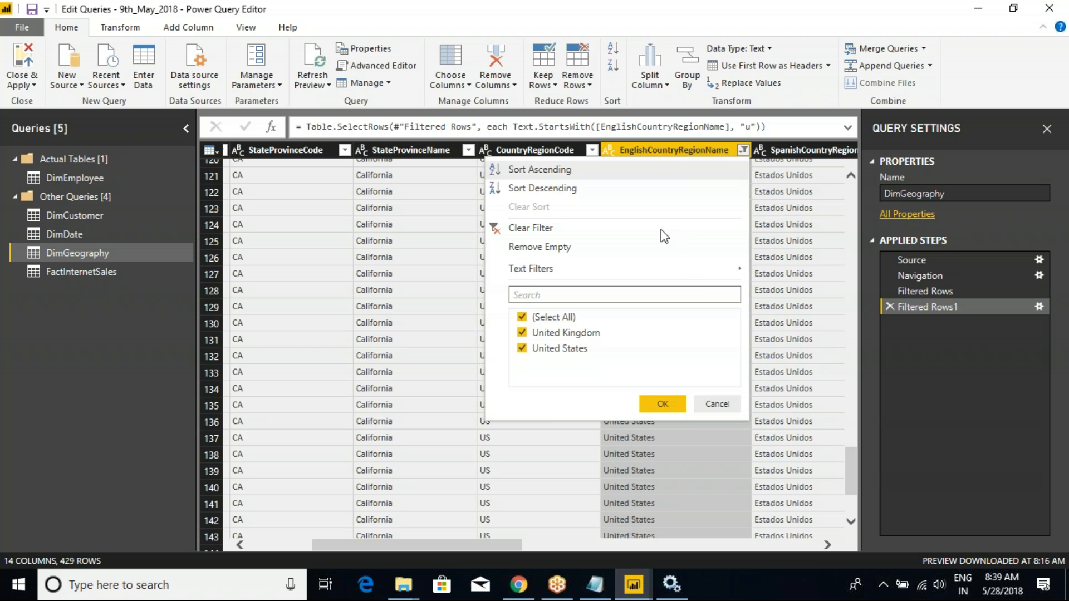
mouse_move(696, 270)
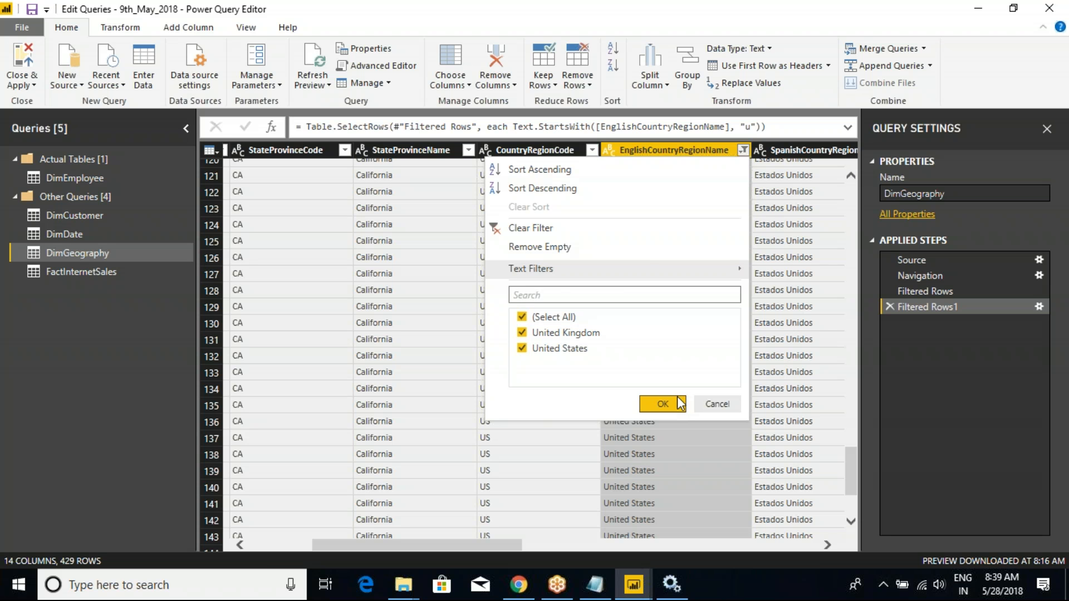
left_click(530, 227)
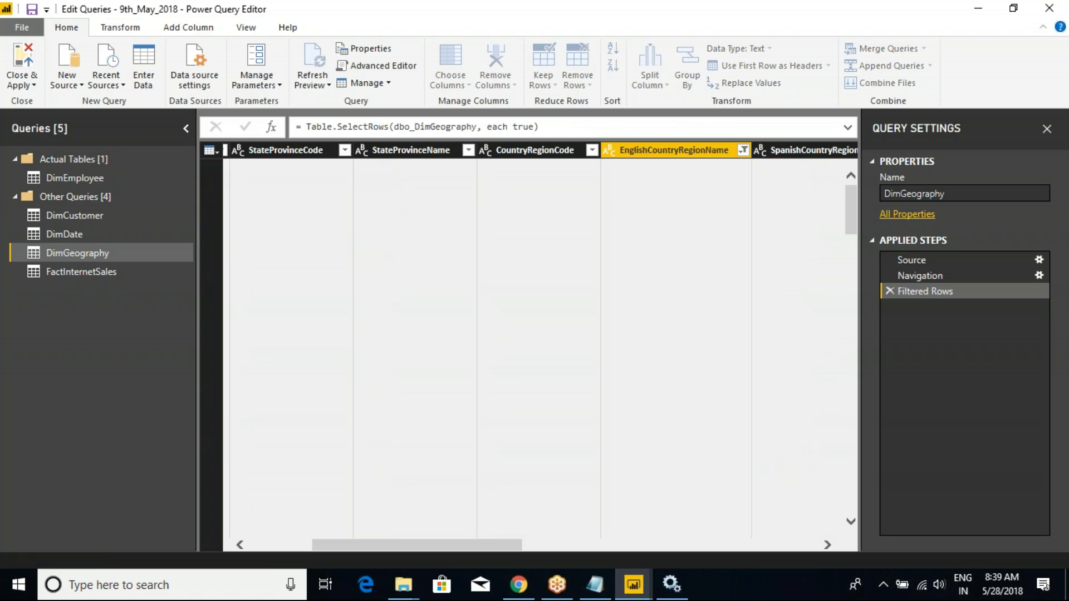
left_click(742, 151)
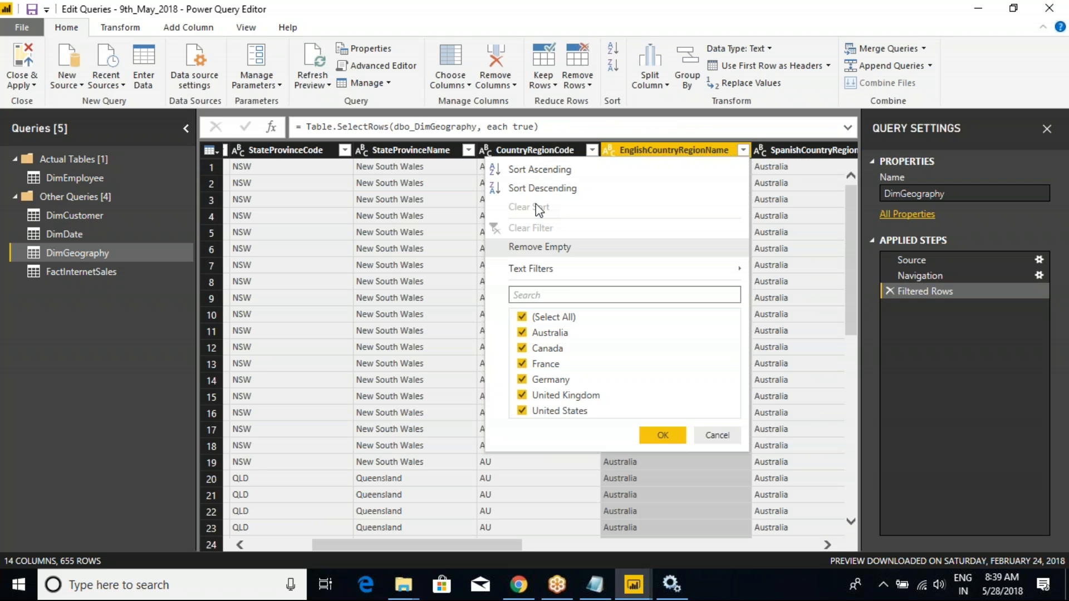
left_click(716, 435)
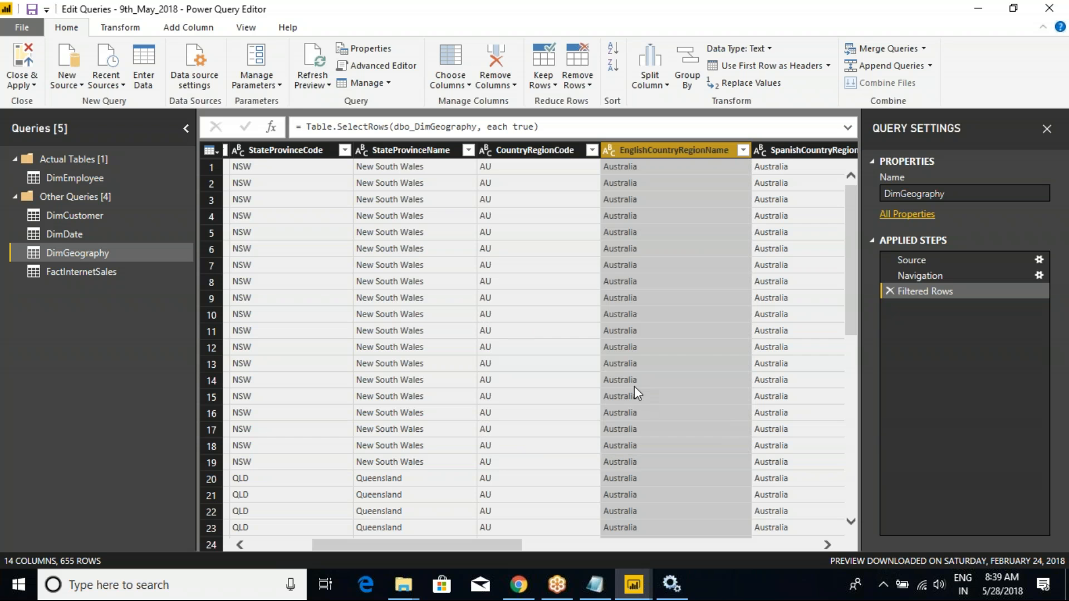
Switch to the Class Notes in Notepad and add "Right Click on COlumn Level Properties" on a new line below "In- Progress"
key("alt+Tab")
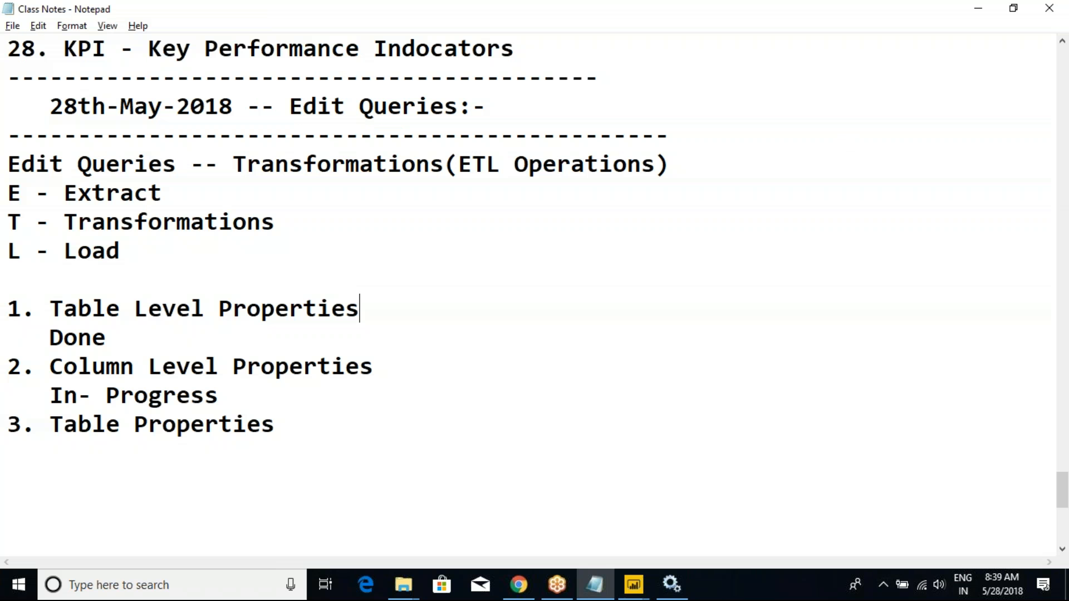
left_click(339, 396)
key("Return")
key("BackSpace")
type("Right Clicl")
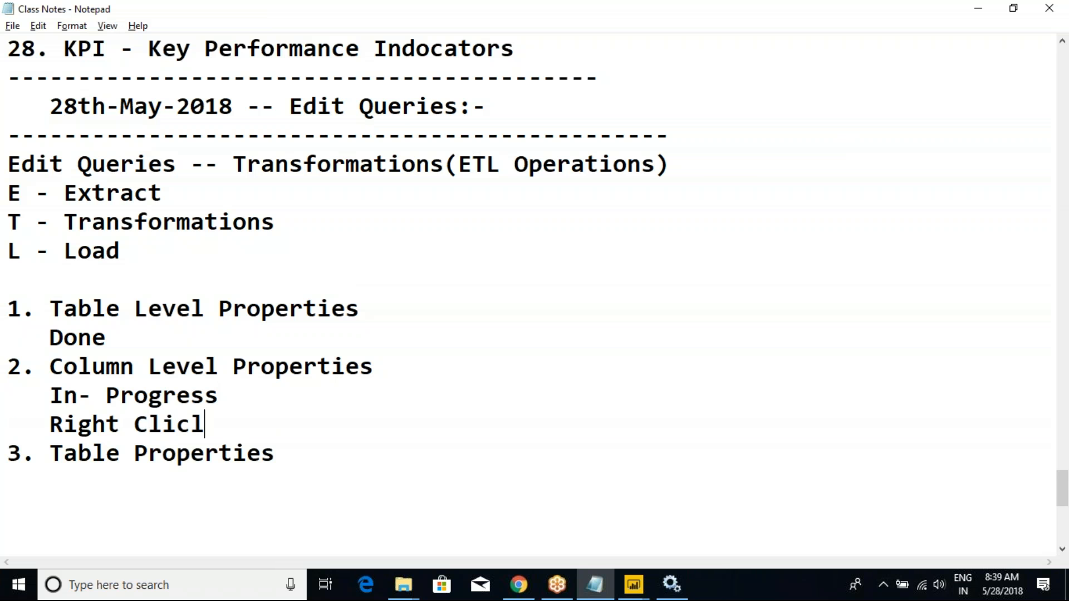
key("BackSpace")
type("k on C")
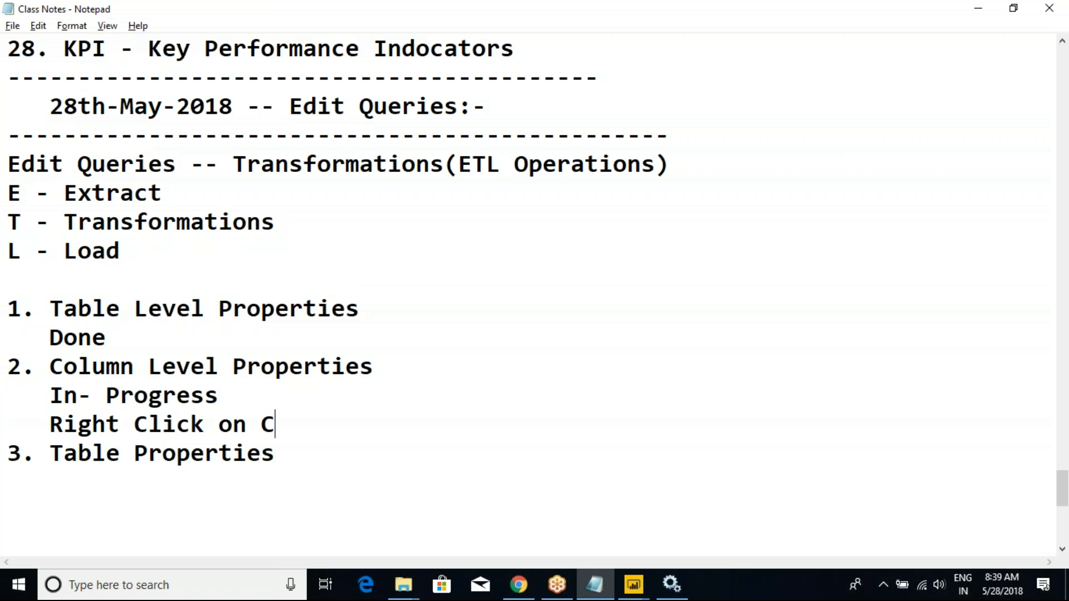
type("Olumn Le")
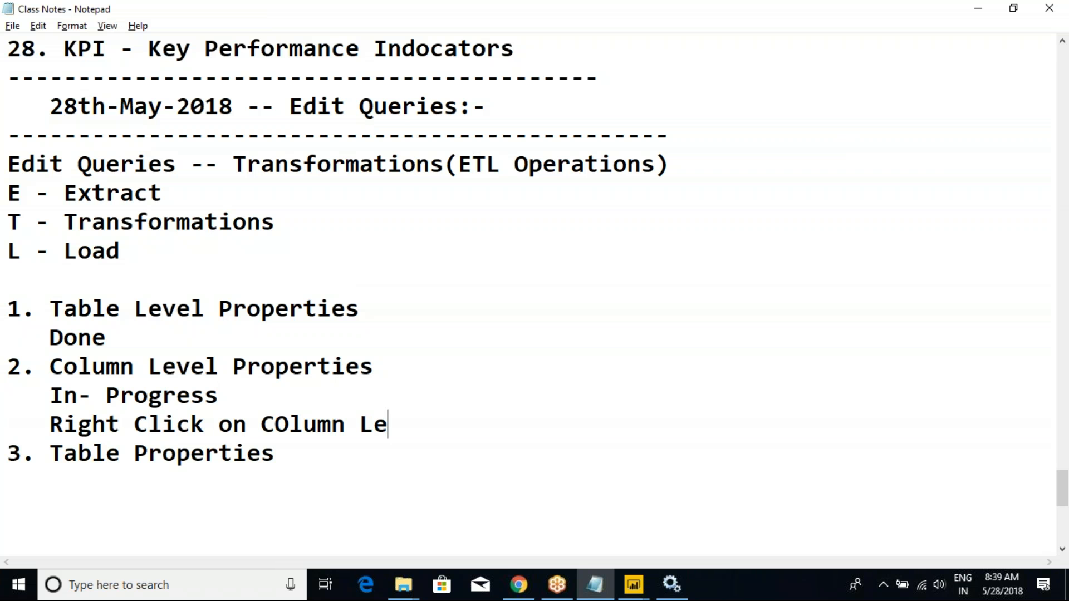
type("vel Proper")
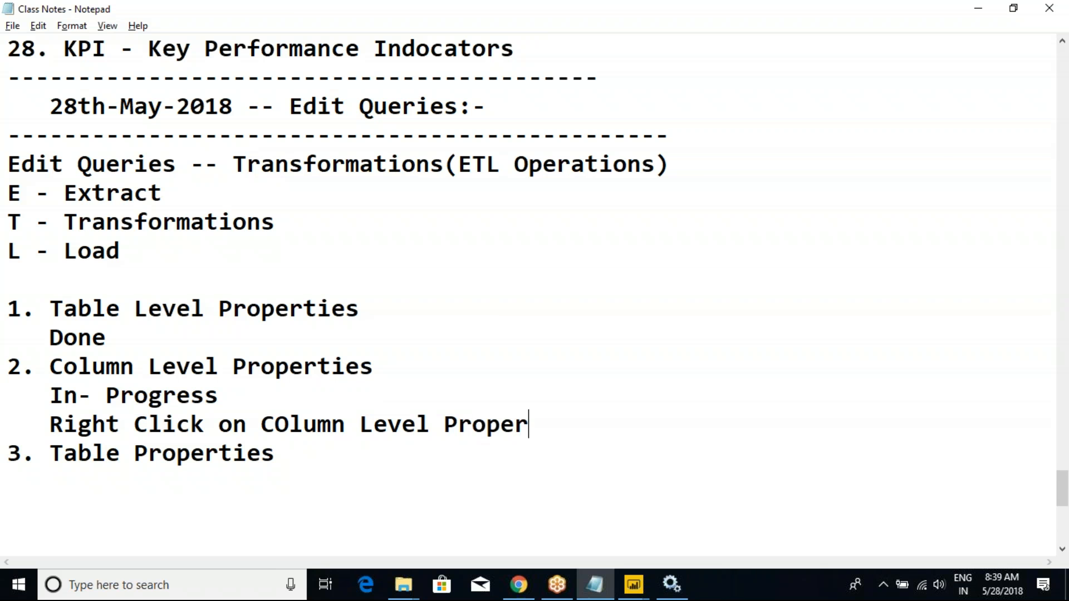
type("ties")
key("Return")
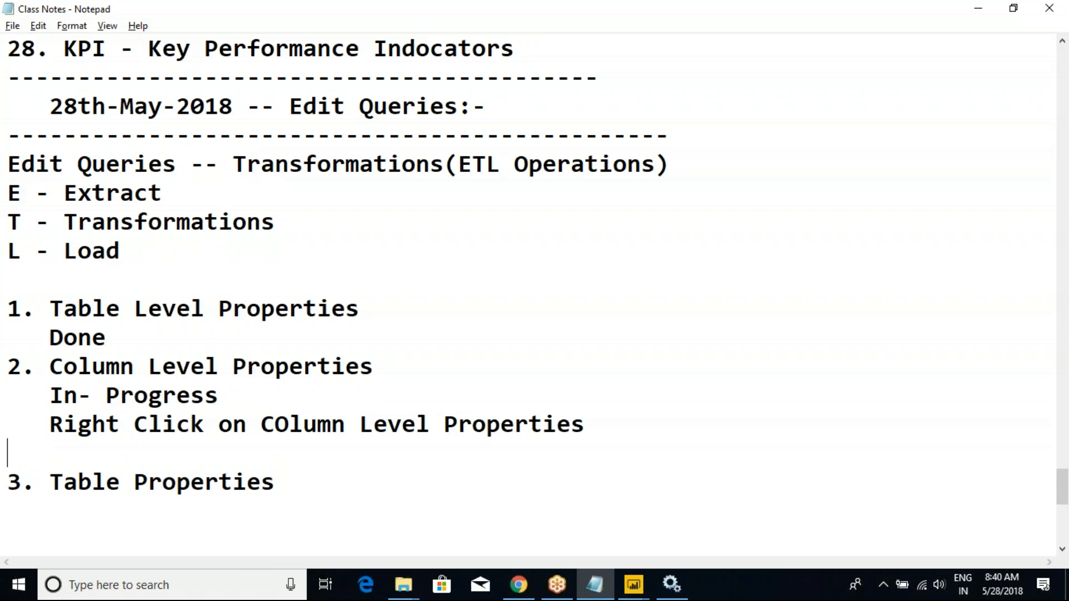
Switch back to Power Query Editor and copy the EnglishCountryRegionName column
key("alt+Tab")
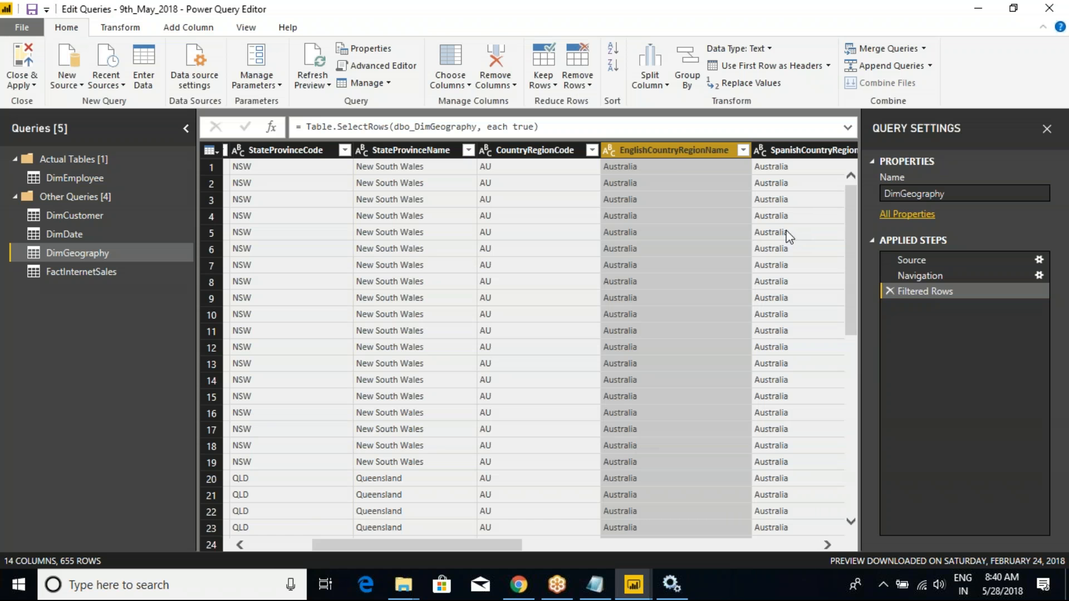
right_click(679, 149)
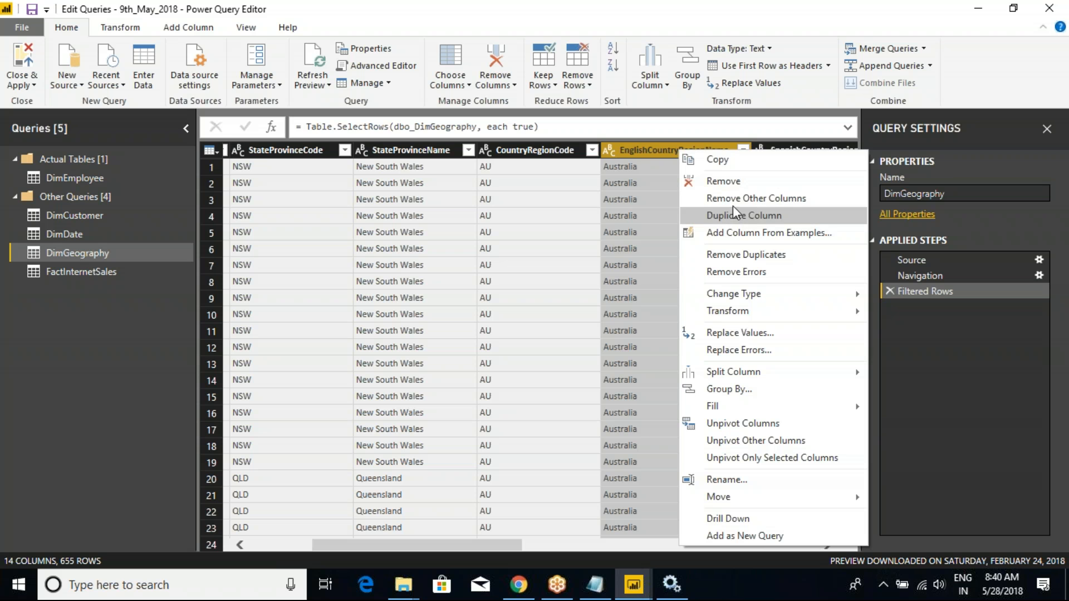
left_click(722, 163)
Launch Excel and create a blank workbook
key("super+r")
type("ex")
key("Down")
key("Return")
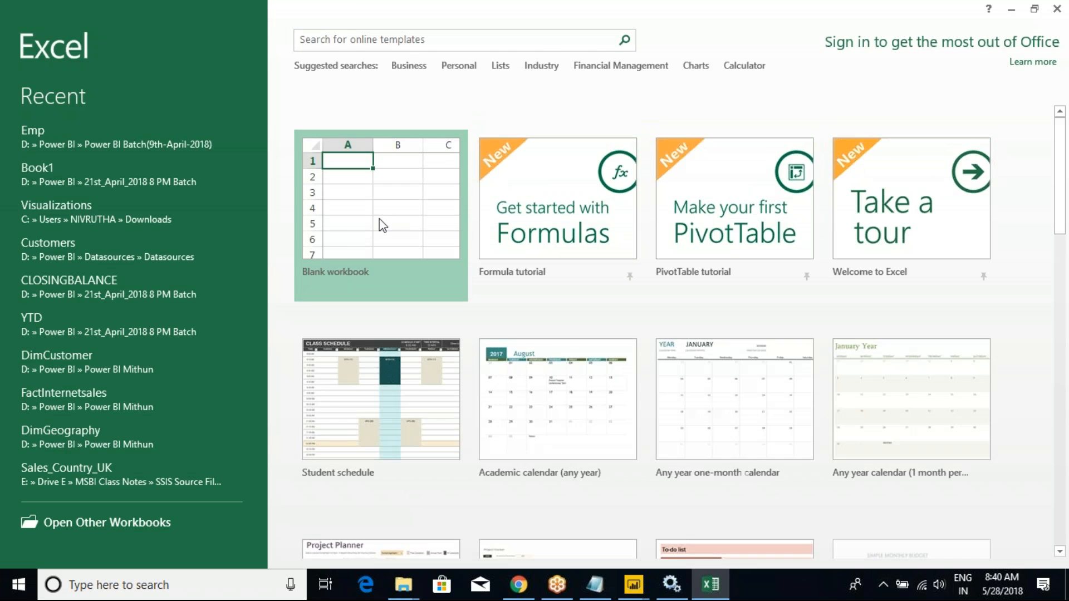
left_click(382, 223)
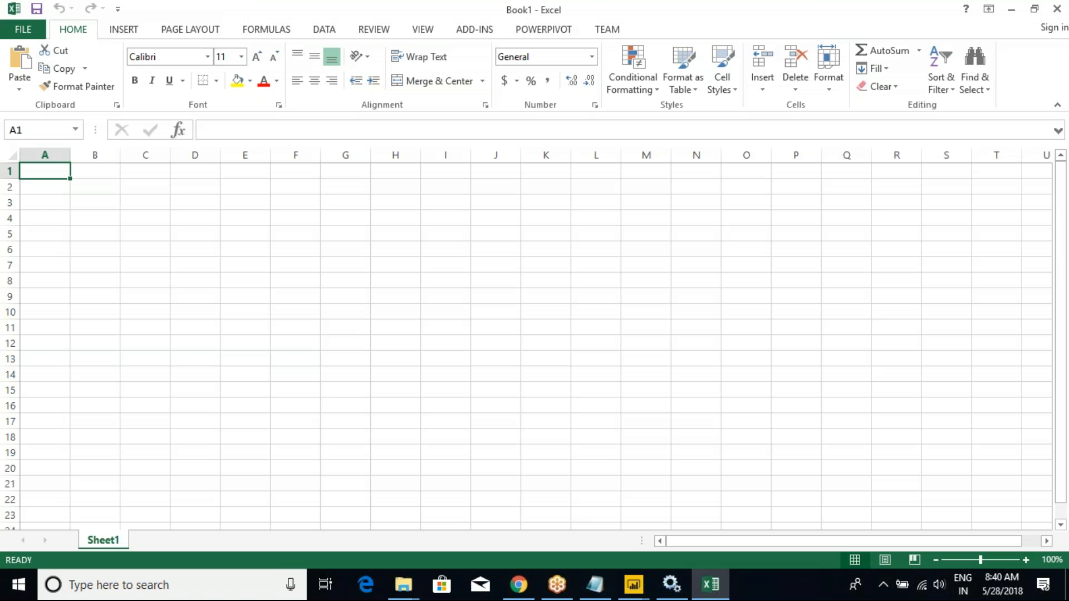
Paste the copied EnglishCountryRegionName column at A1 and fit column A's width to its contents
key("ctrl+v")
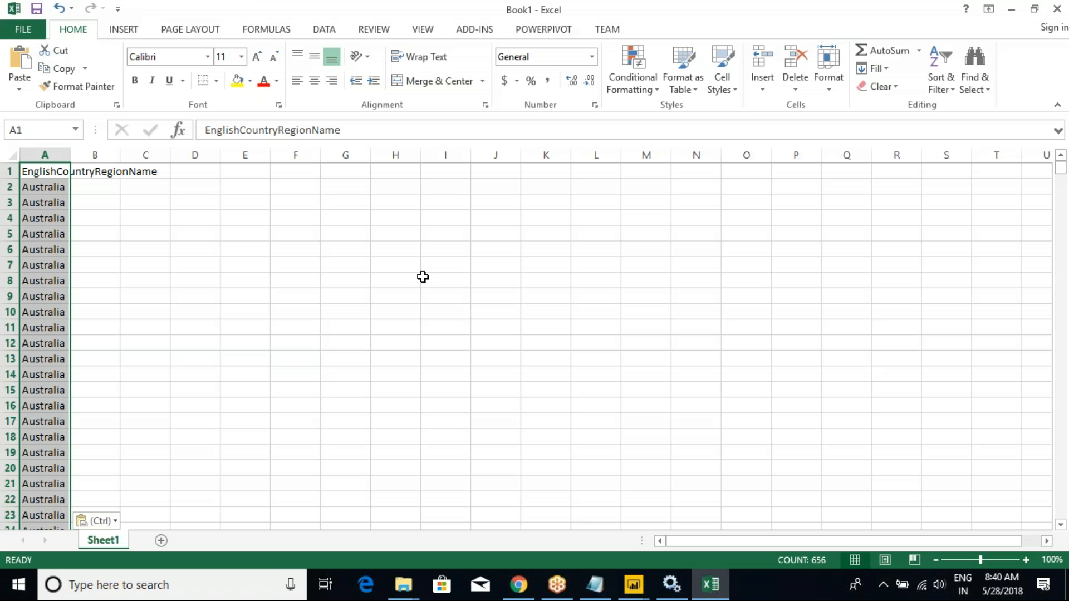
double_click(70, 155)
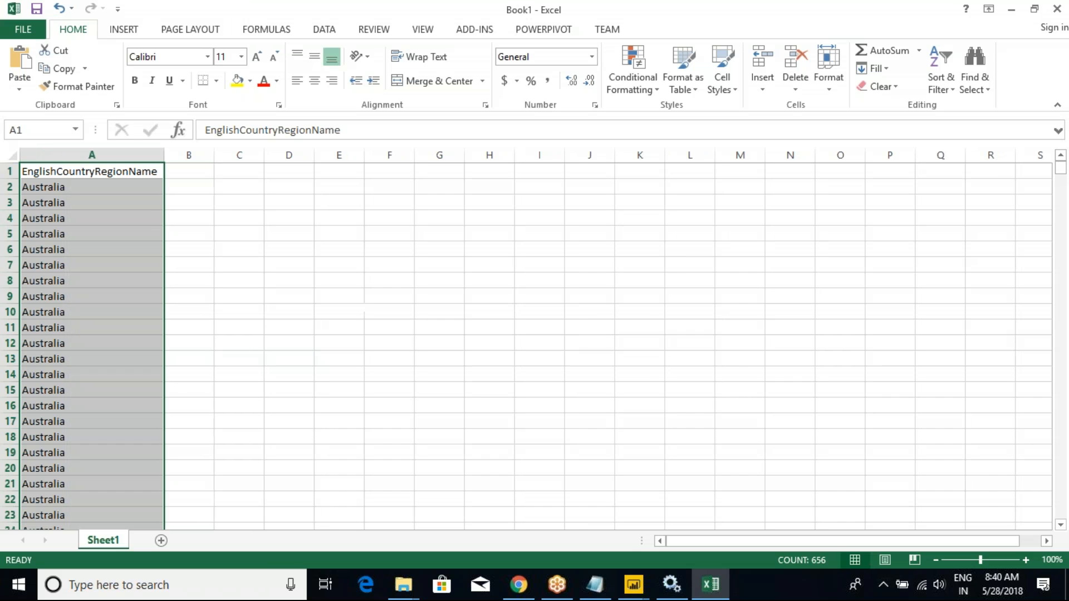
left_click(59, 175)
left_click(60, 202)
left_click(67, 156)
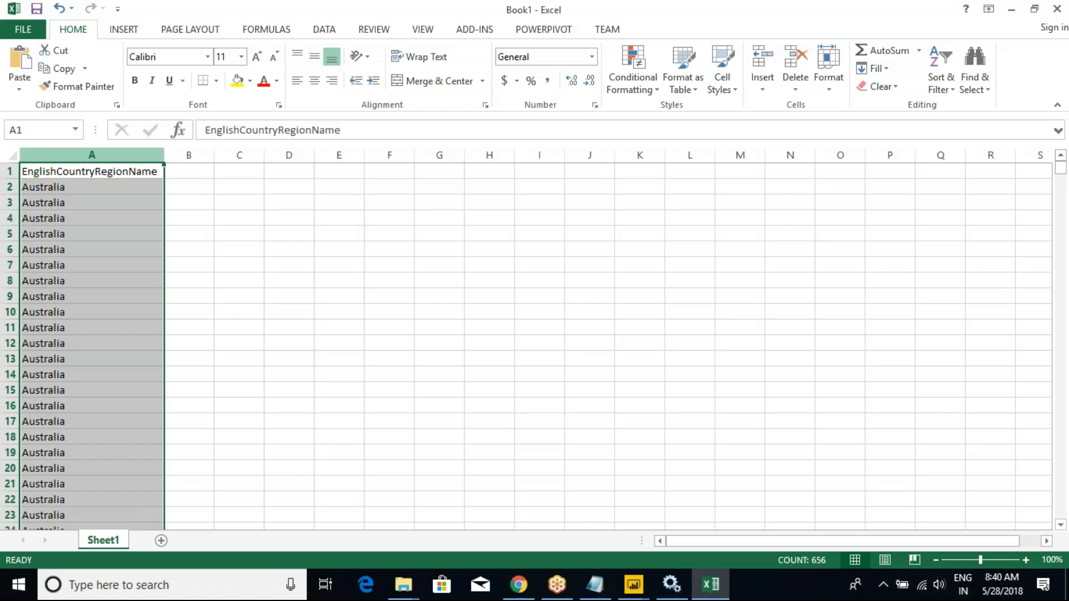
Switch to Power Query Editor, select StateProvinceName together with EnglishCountryRegionName, and copy both columns
key("alt+Tab")
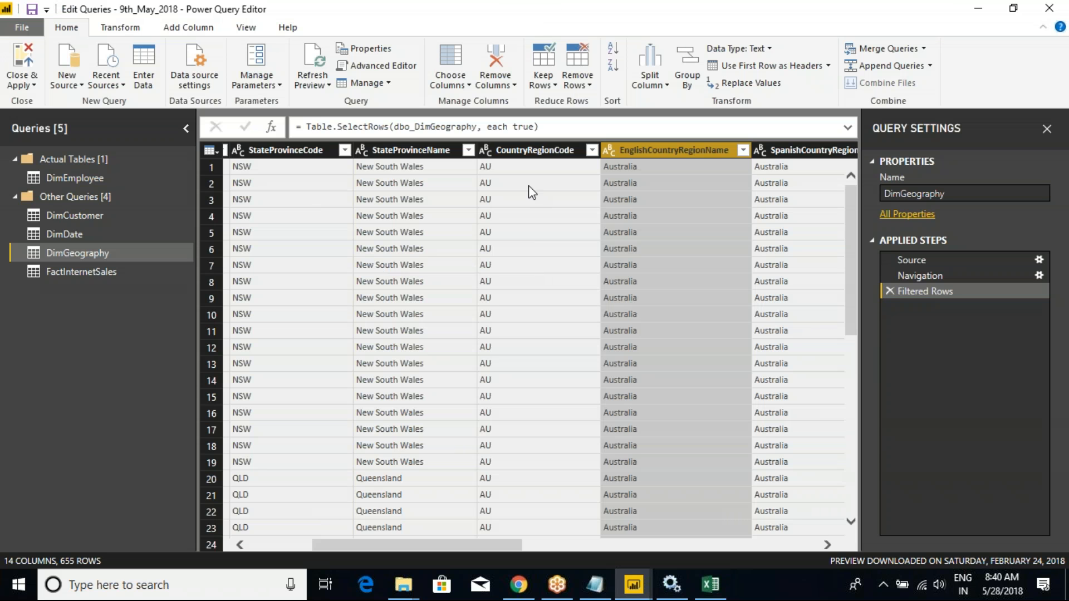
left_click(408, 151, "ctrl")
right_click(407, 151)
left_click(433, 165)
Switch back to Excel, undo the earlier paste, and paste the two copied columns starting at A1
key("alt+Tab")
key("ctrl+v")
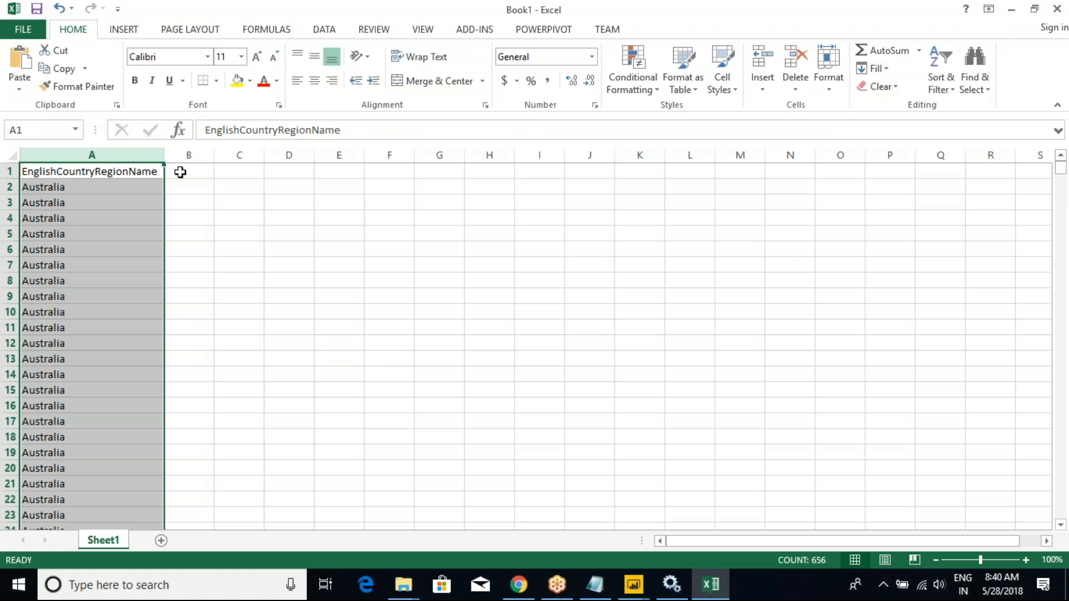
key("ctrl+z")
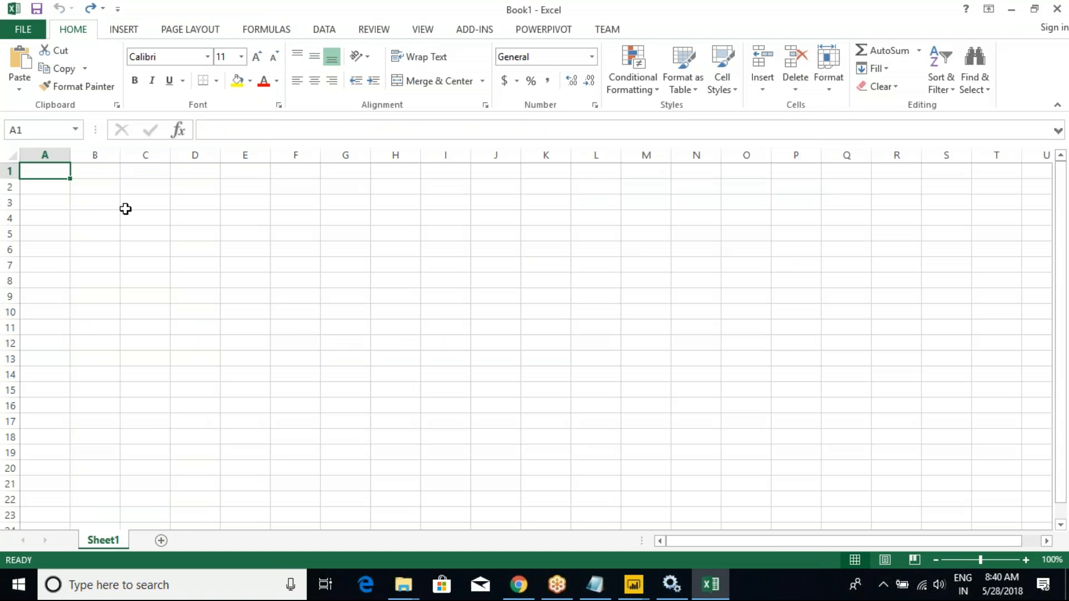
key("ctrl+v")
key("ctrl")
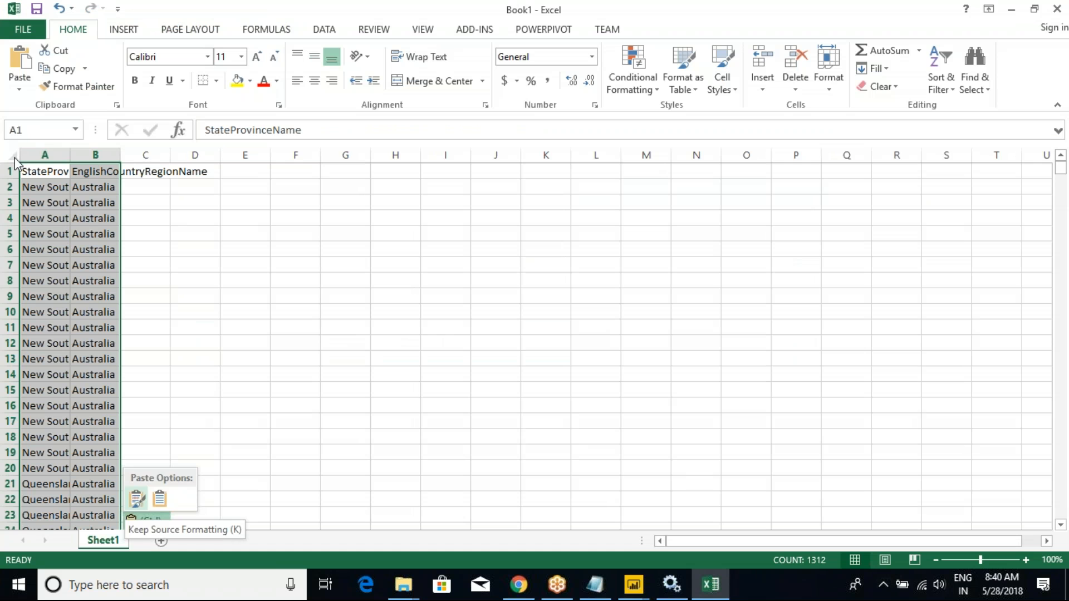
key("Escape")
Fit the widths of all columns in the sheet to their contents and select the range A1:B22
left_click(12, 155)
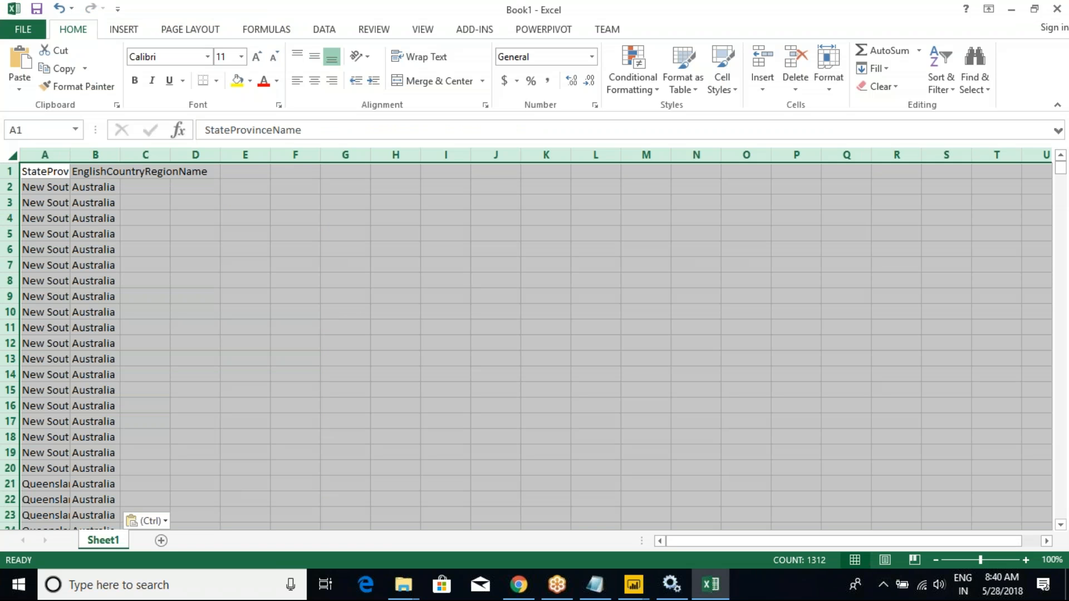
double_click(70, 155)
left_click(203, 218)
left_click_drag(98, 176, 154, 490)
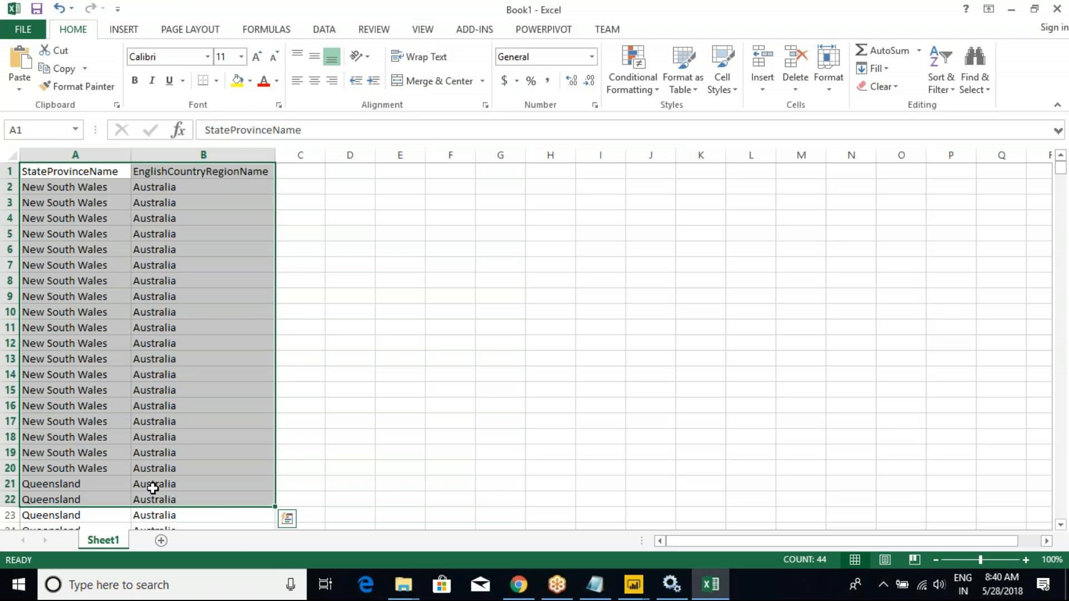
Switch to Power Query Editor and add the StateProvinceCode and CountryRegionCode columns to the current selection
key("alt+Tab")
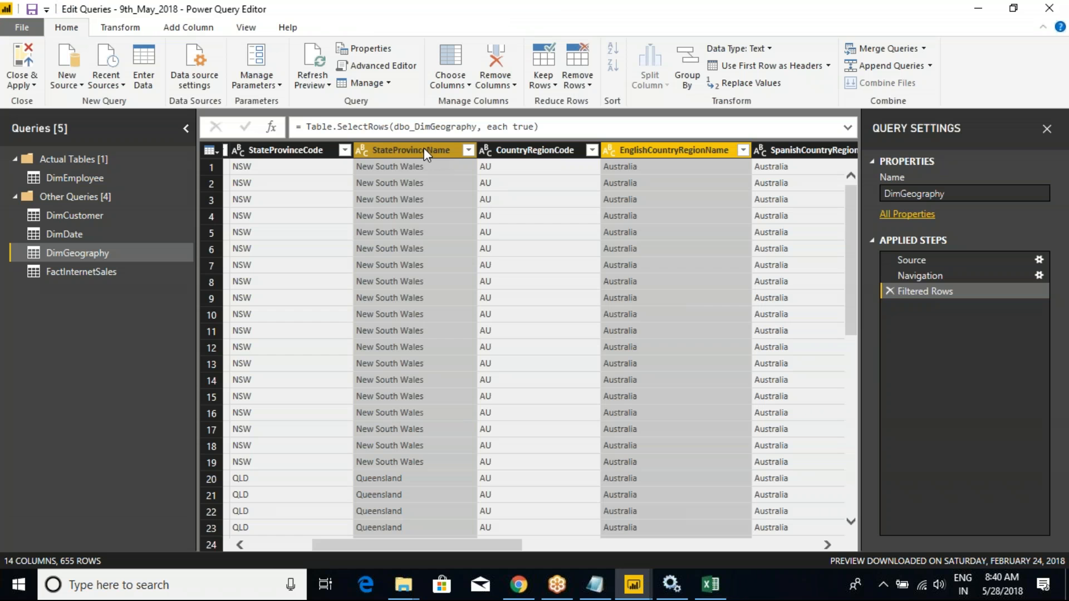
left_click(292, 149, "ctrl")
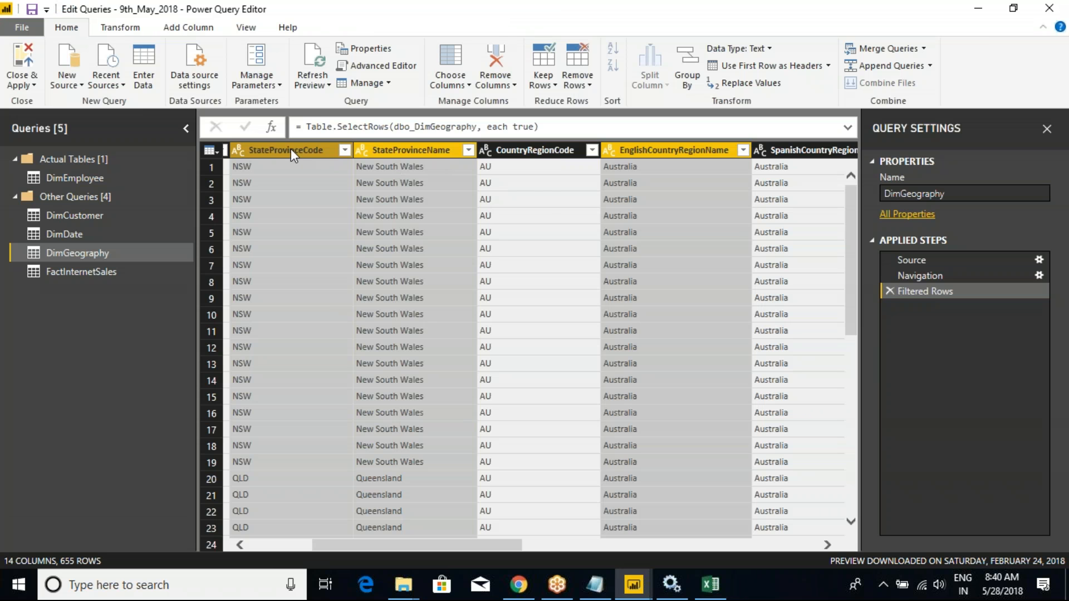
left_click(533, 149, "ctrl")
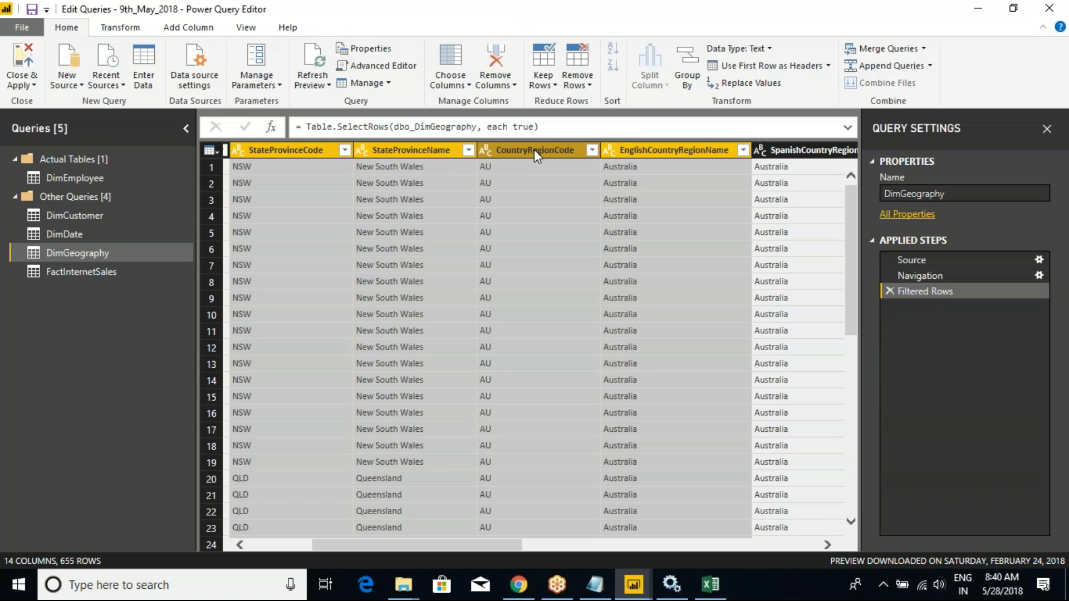
Select only the EnglishCountryRegionName column and check the commands available for it
left_click(535, 150)
left_click(619, 149)
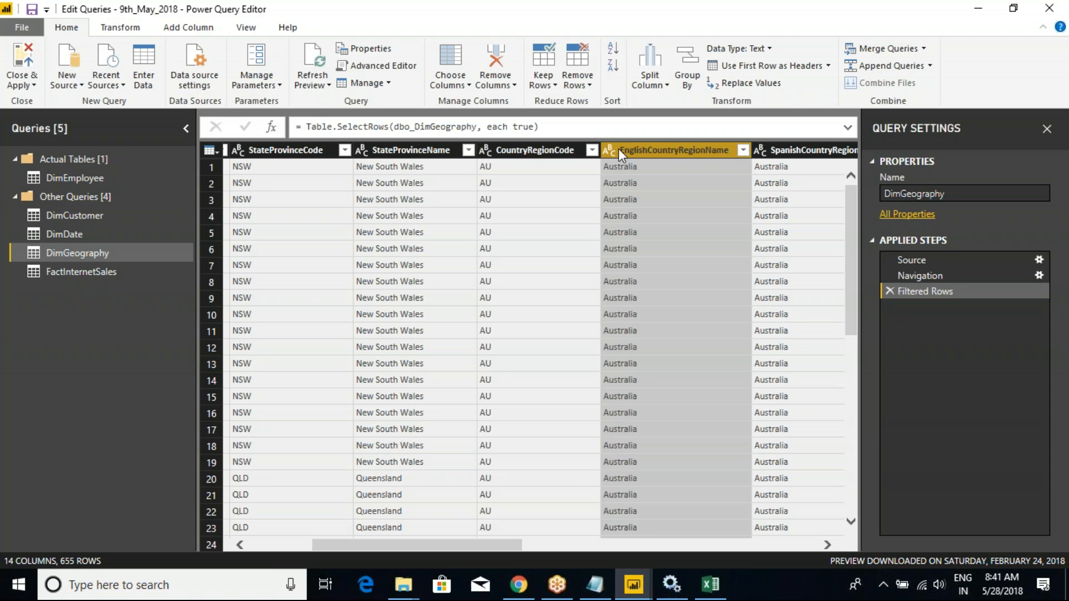
right_click(619, 149)
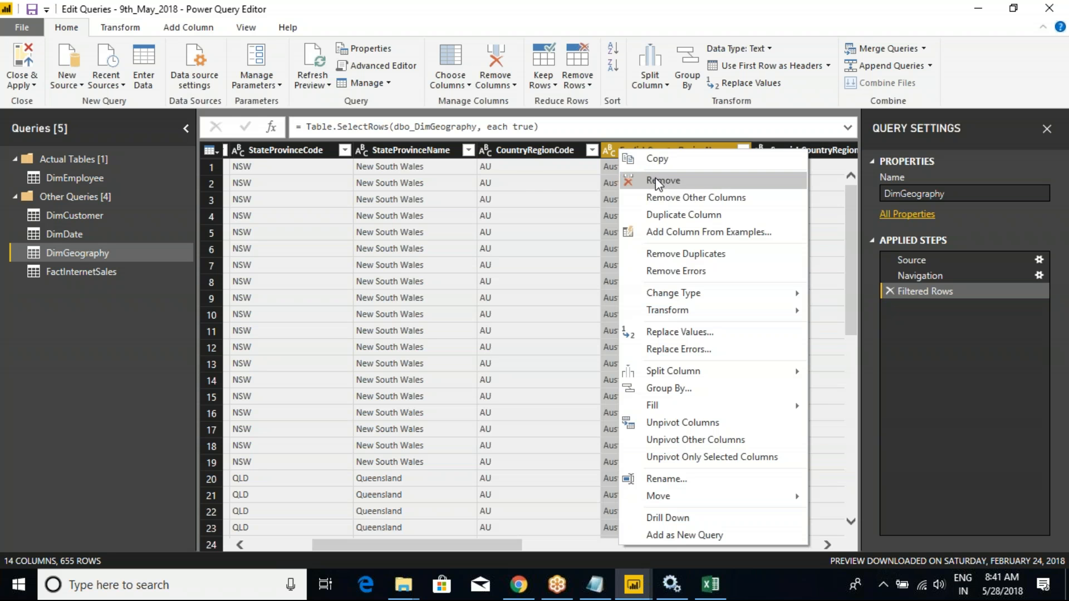
Remove the StateProvinceCode and StateProvinceName columns from the DimGeography query
left_click(292, 149)
left_click(293, 149)
right_click(292, 149)
left_click(305, 179)
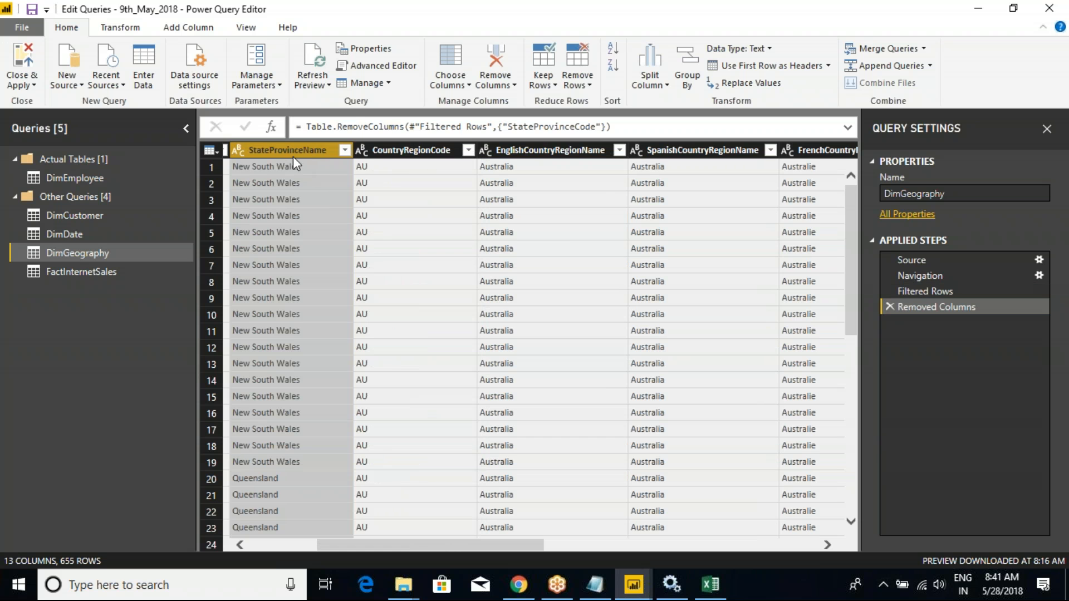
right_click(292, 148)
left_click(329, 177)
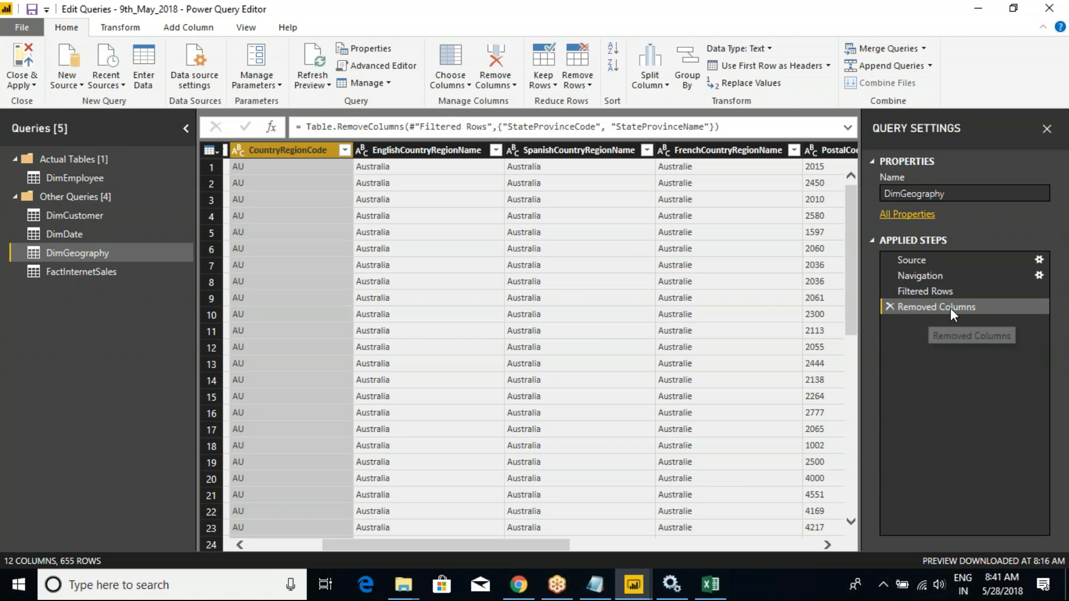
Delete the Removed Columns and Filtered Rows steps from the DimGeography query's applied steps
left_click(889, 307)
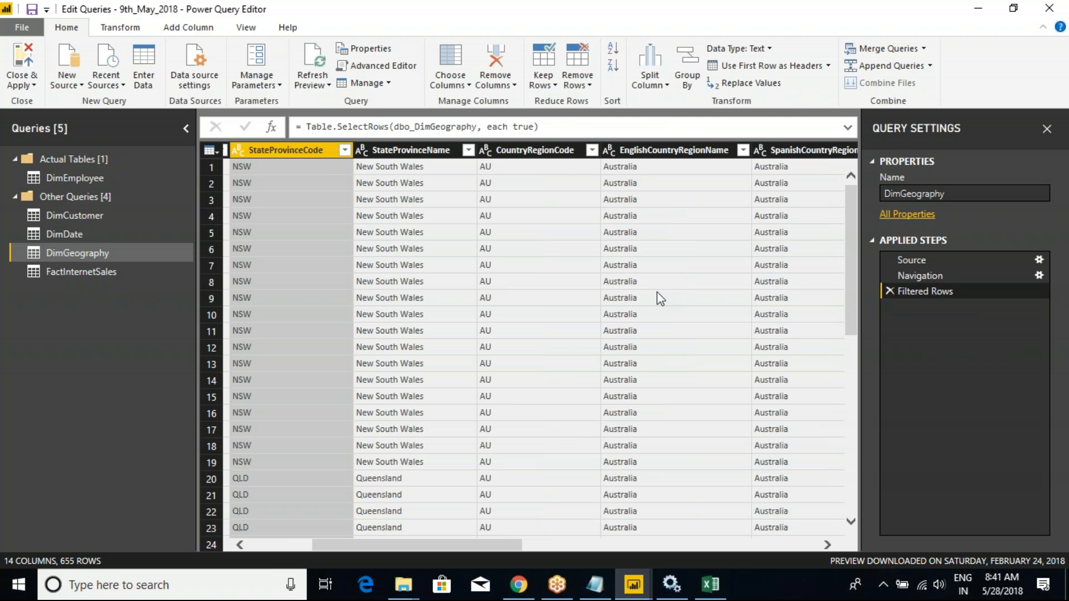
left_click(404, 150)
left_click(315, 151)
left_click(309, 151)
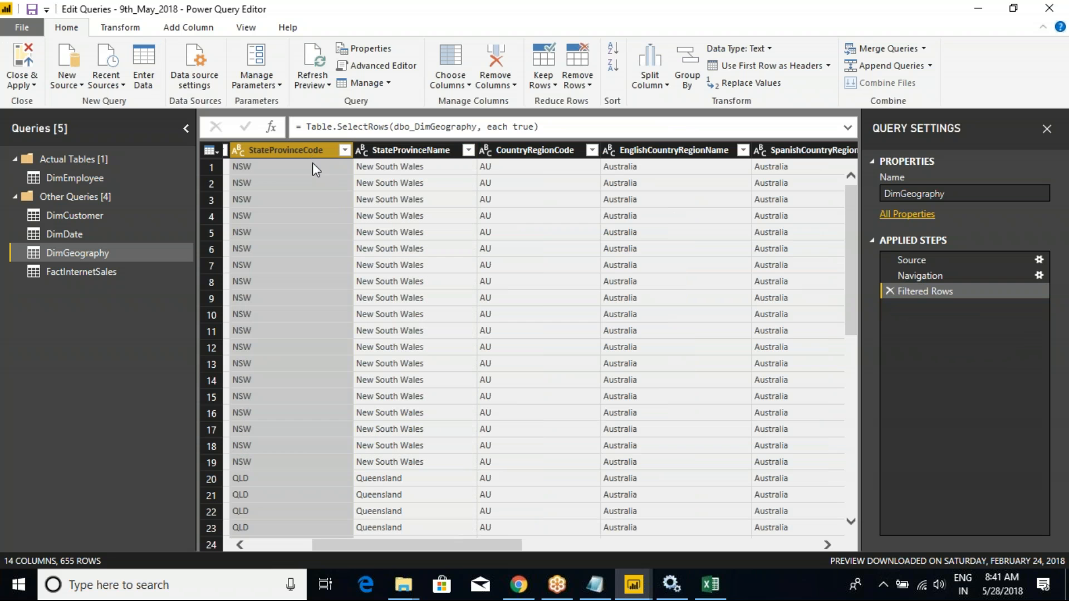
left_click(889, 292)
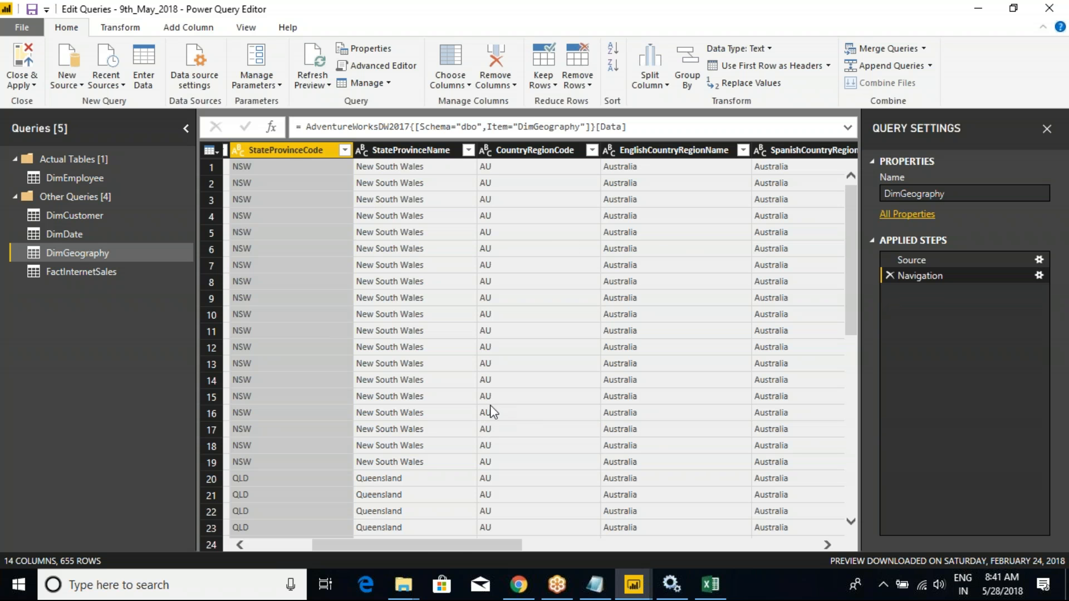
Remove all columns other than SpanishCountryRegionName, and delete that applied step again to restore the table
left_click_drag(406, 544, 507, 544)
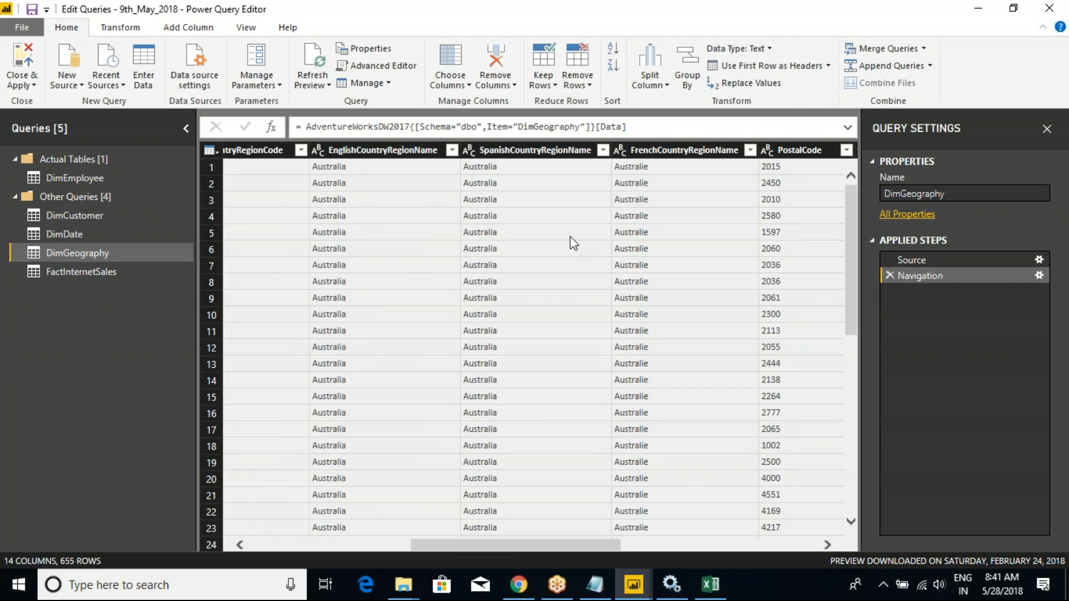
left_click(575, 156)
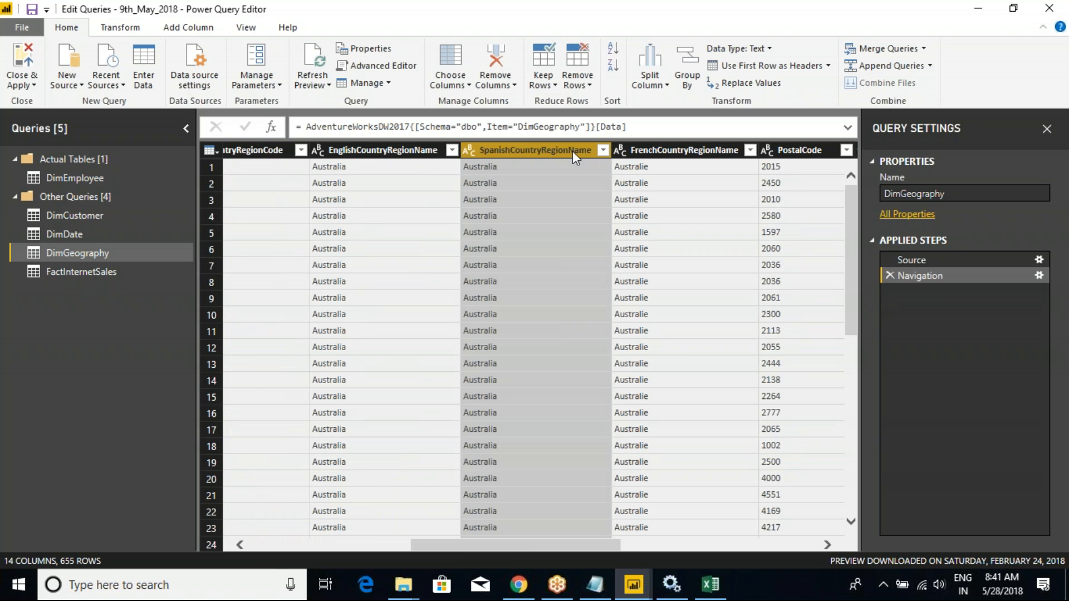
right_click(573, 151)
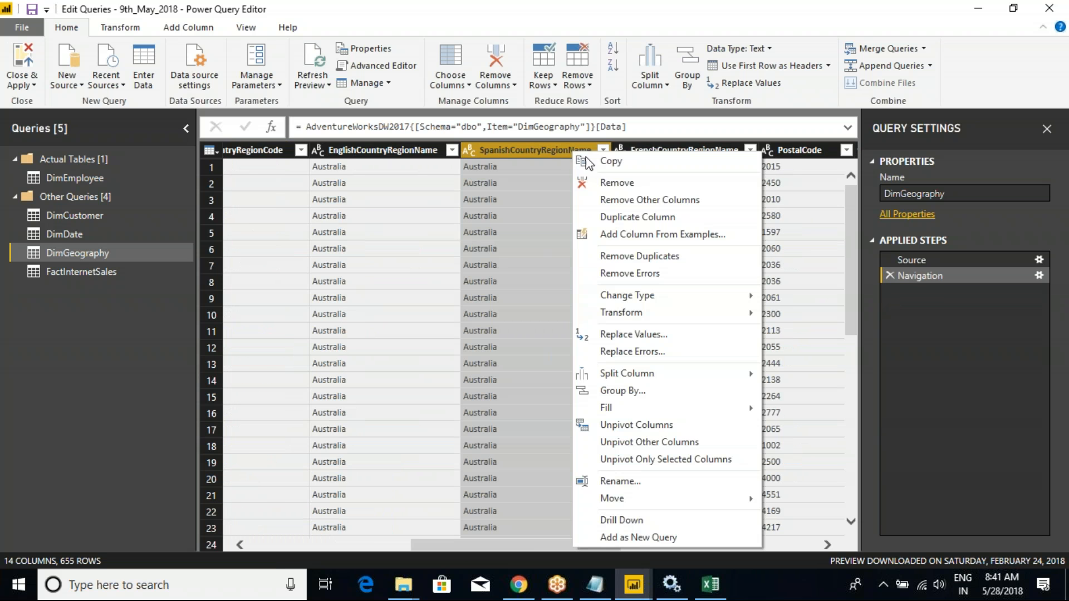
left_click(629, 201)
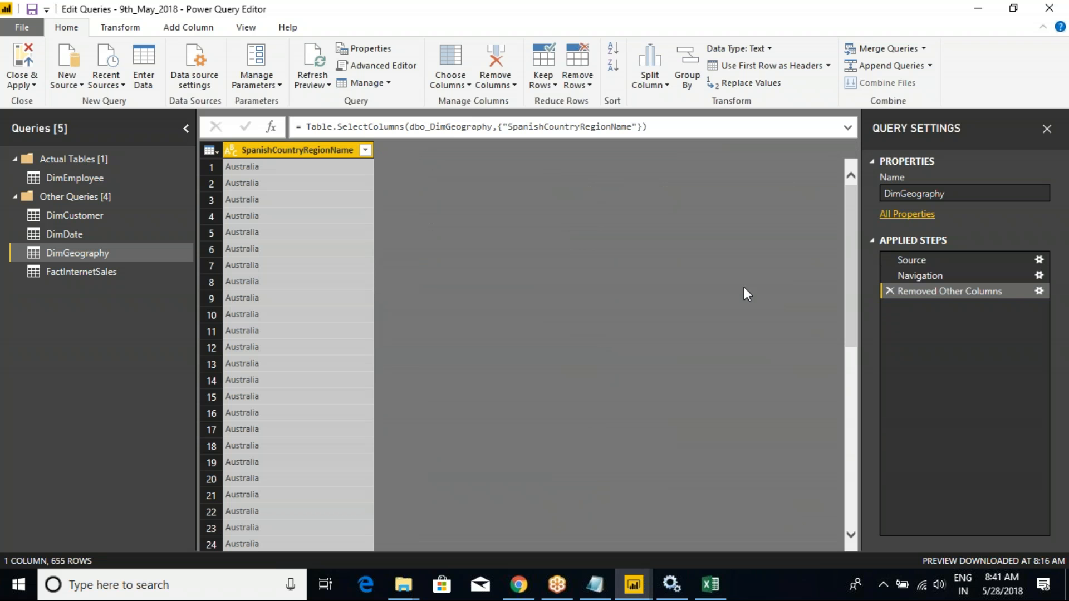
left_click(886, 292)
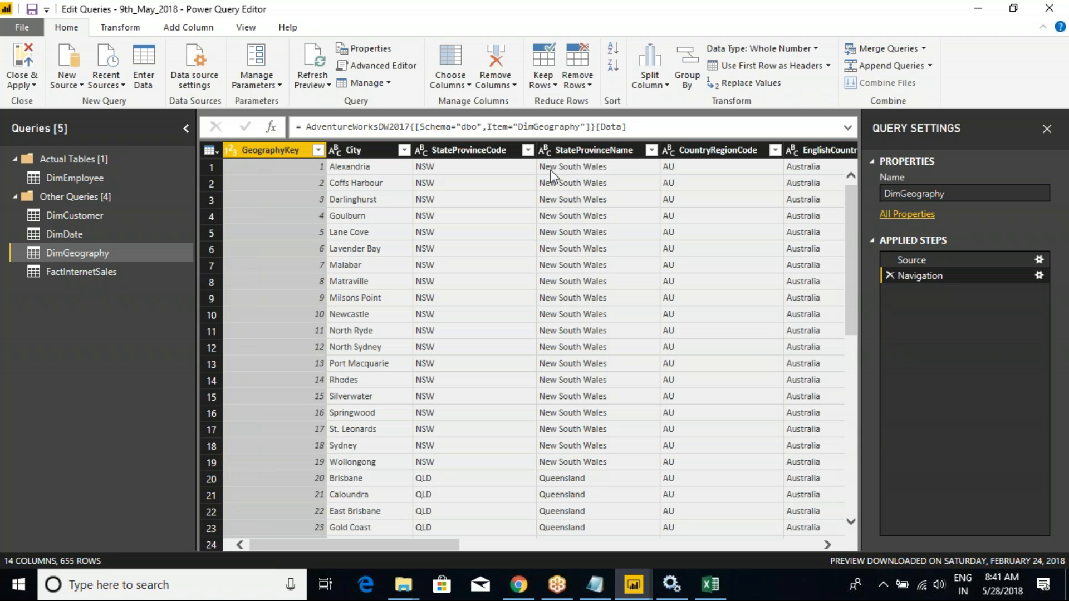
Duplicate the EnglishCountryRegionName column
left_click(818, 152)
left_click_drag(366, 545, 478, 546)
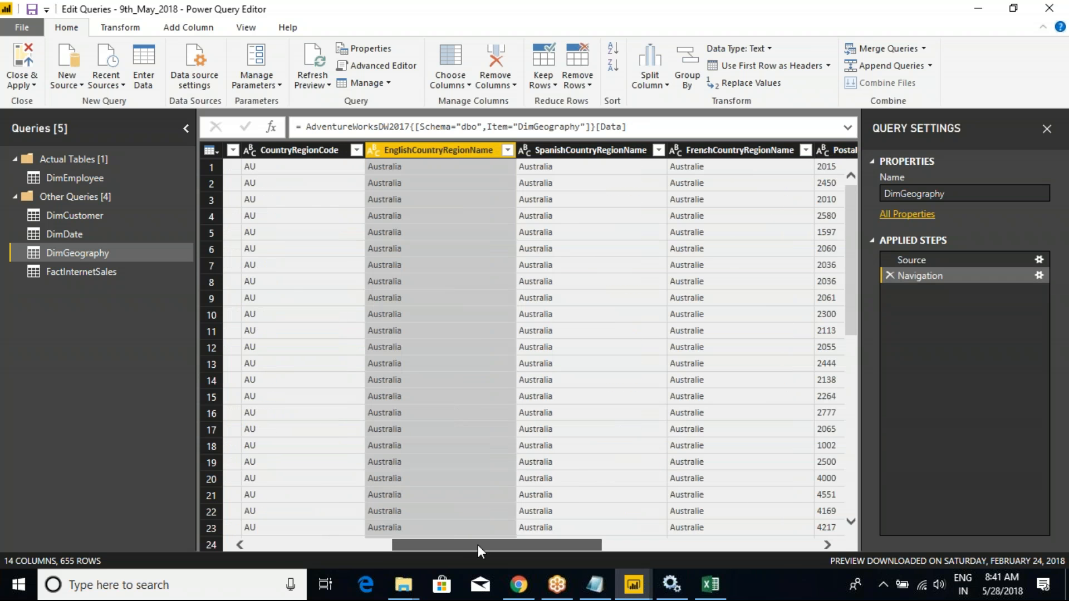
right_click(465, 156)
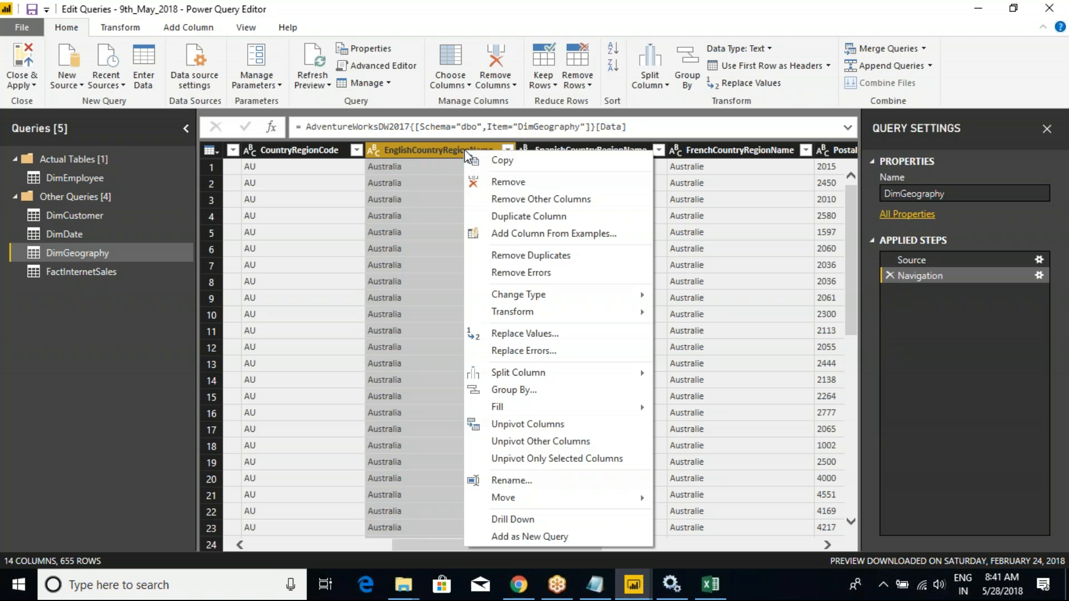
left_click(545, 220)
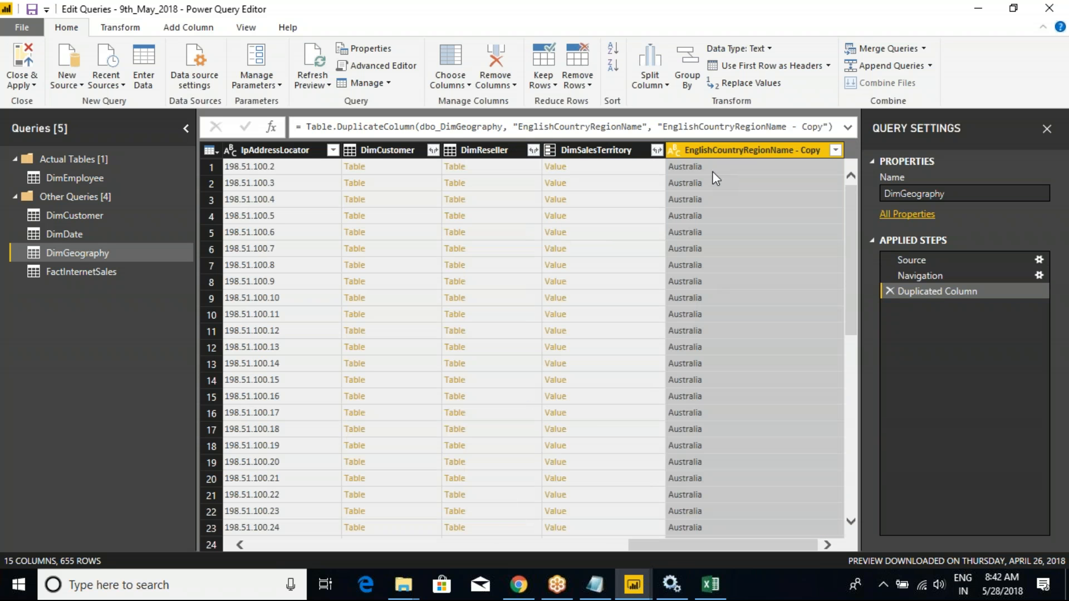
Move the duplicated country column to the beginning of the table and compare it with the original EnglishCountryRegionName column
right_click(809, 149)
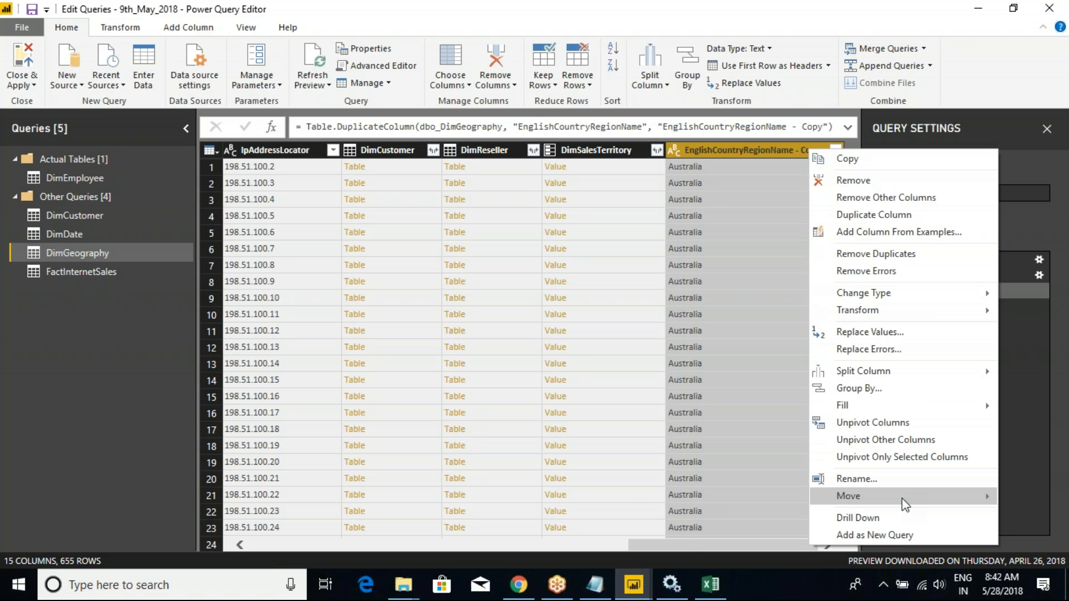
mouse_move(902, 499)
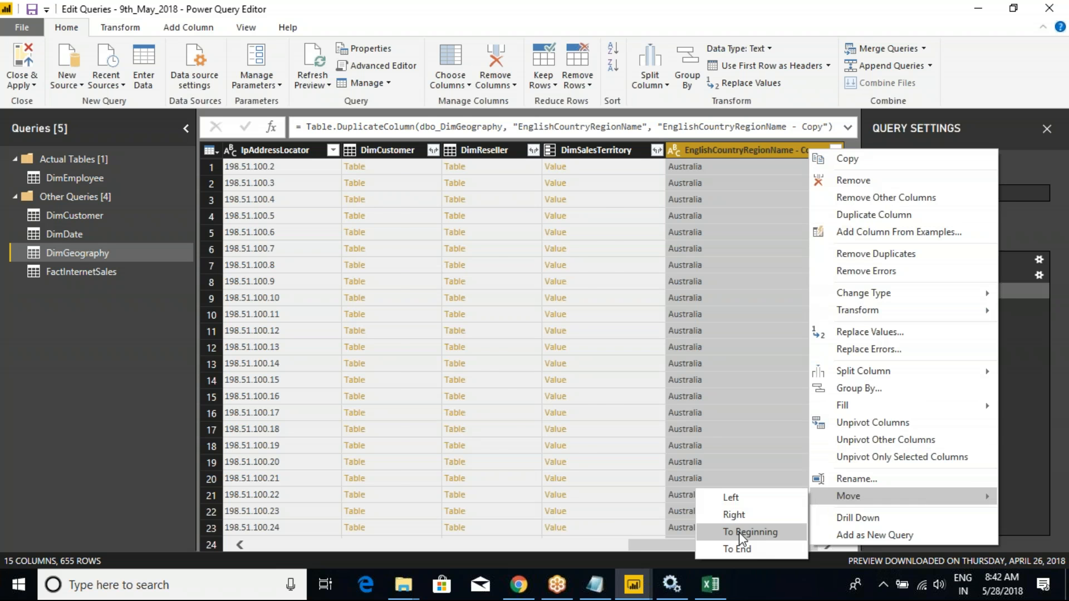
left_click(739, 532)
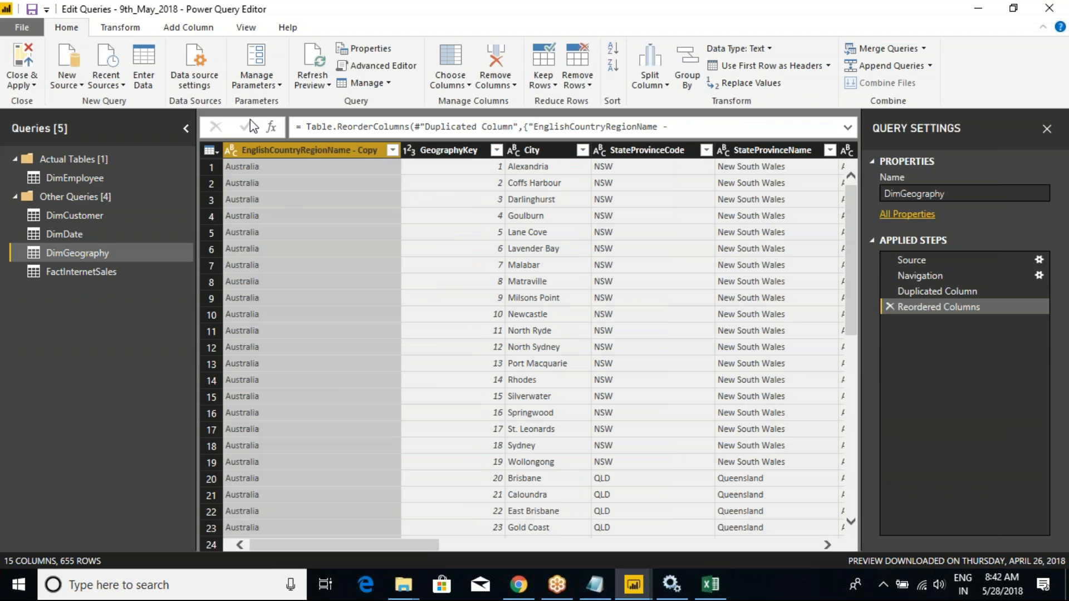
left_click_drag(338, 545, 426, 545)
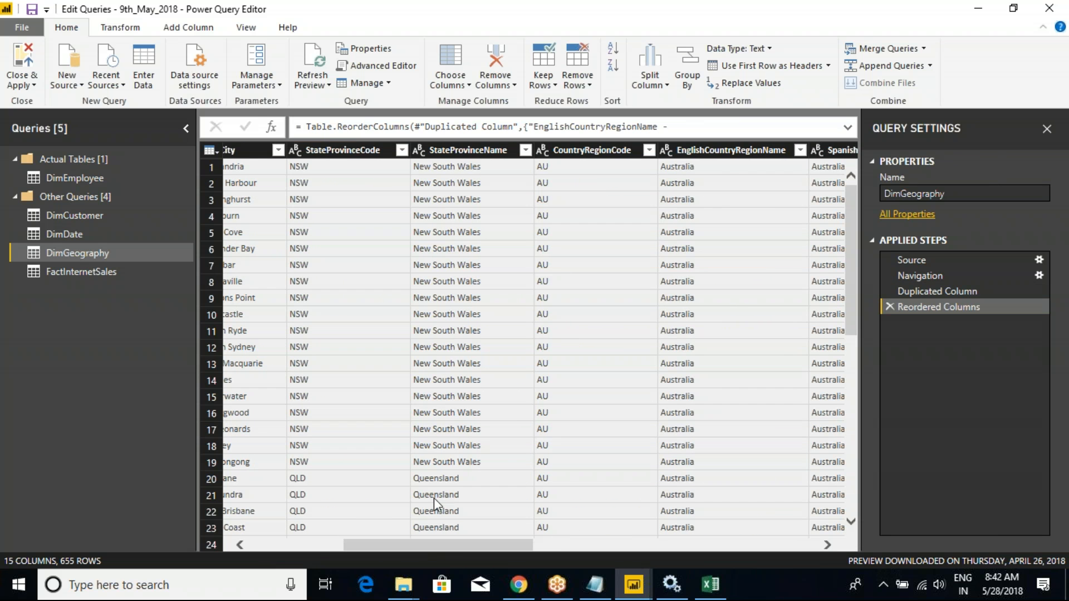
left_click(712, 152)
left_click_drag(464, 548, 333, 537)
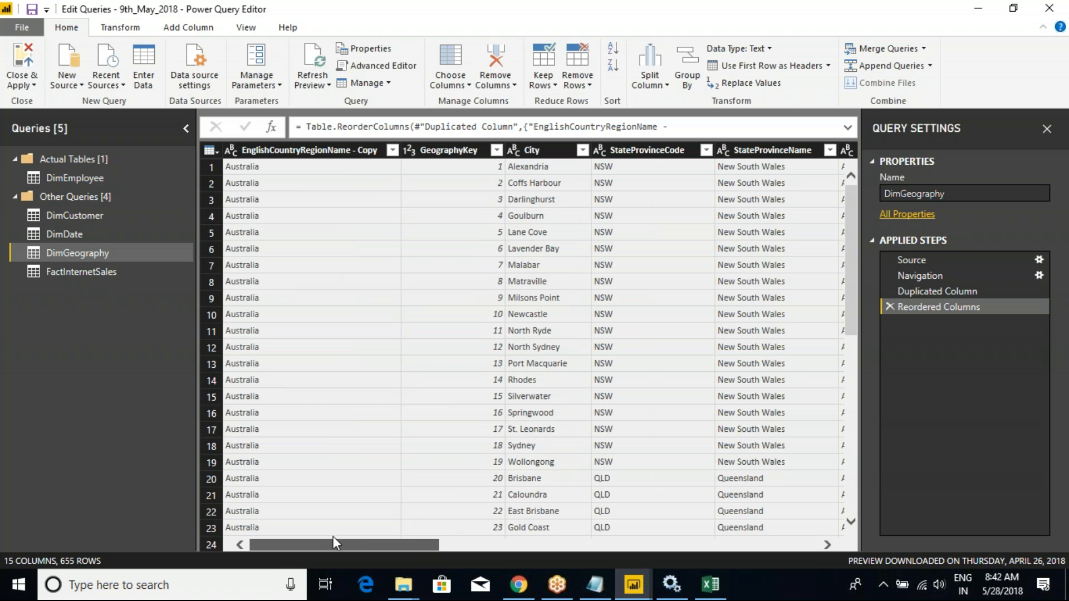
Remove the EnglishCountryRegionName - Copy column, and delete that removal from the applied steps
left_click(299, 151)
right_click(319, 160)
left_click(351, 181)
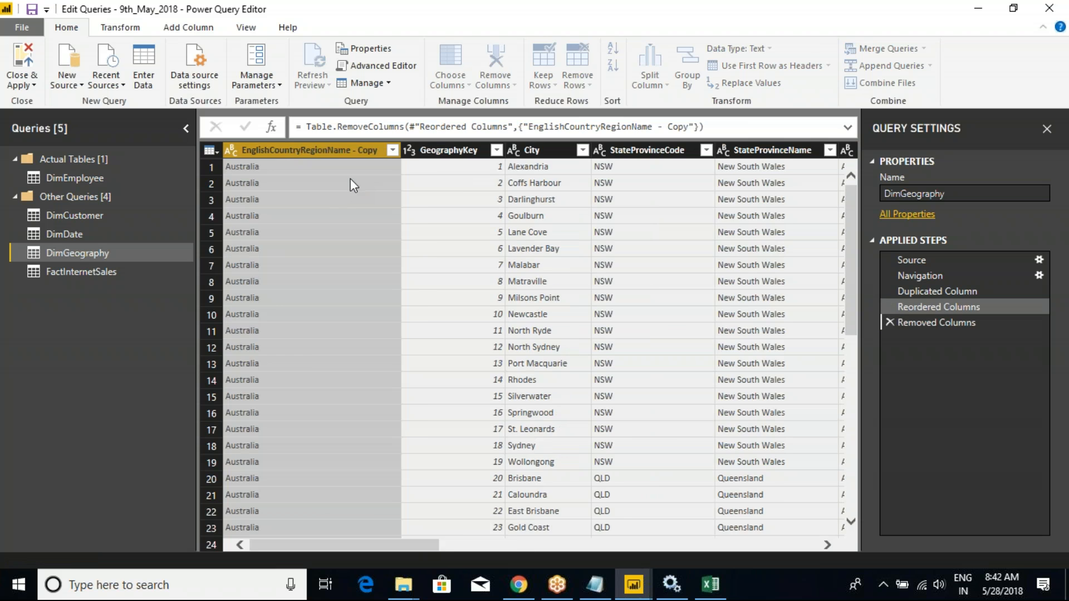
left_click_drag(361, 547, 414, 544)
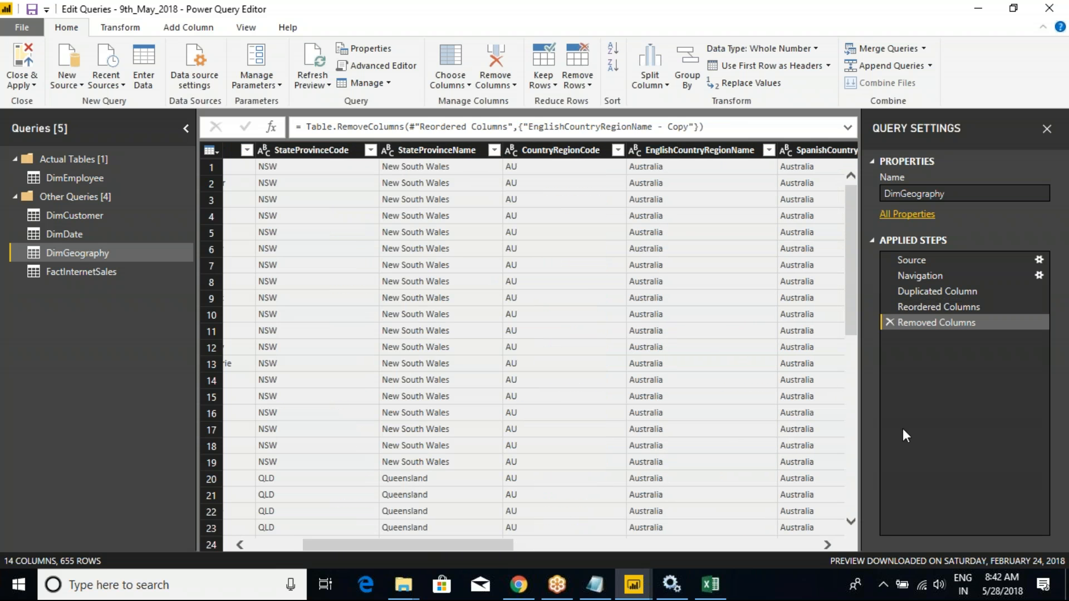
left_click(889, 323)
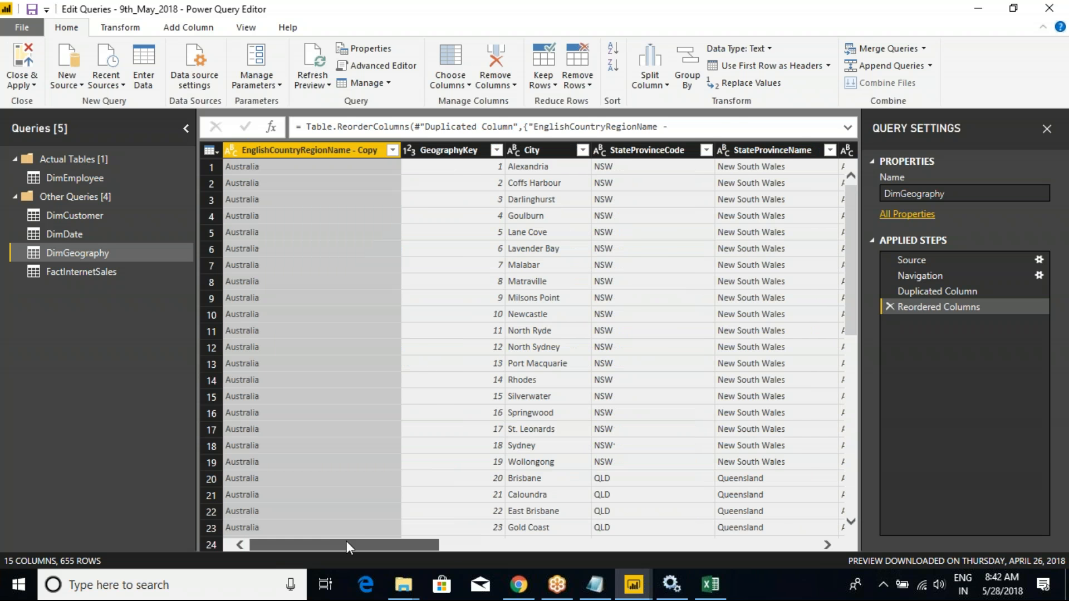
Delete the Reordered Columns and Duplicated Column steps from the applied steps of DimGeography
left_click(888, 307)
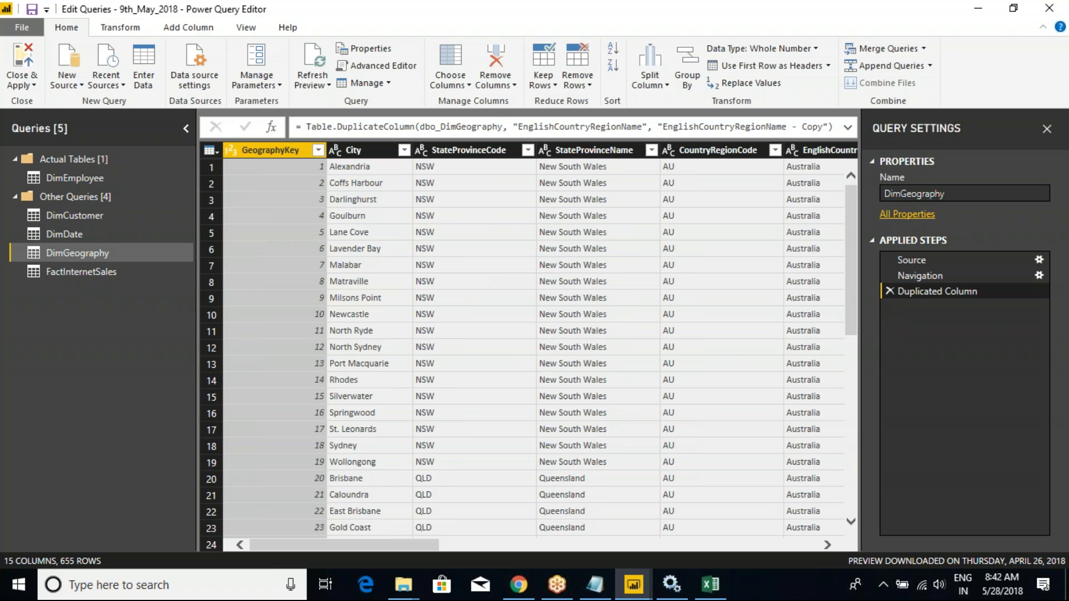
left_click(889, 291)
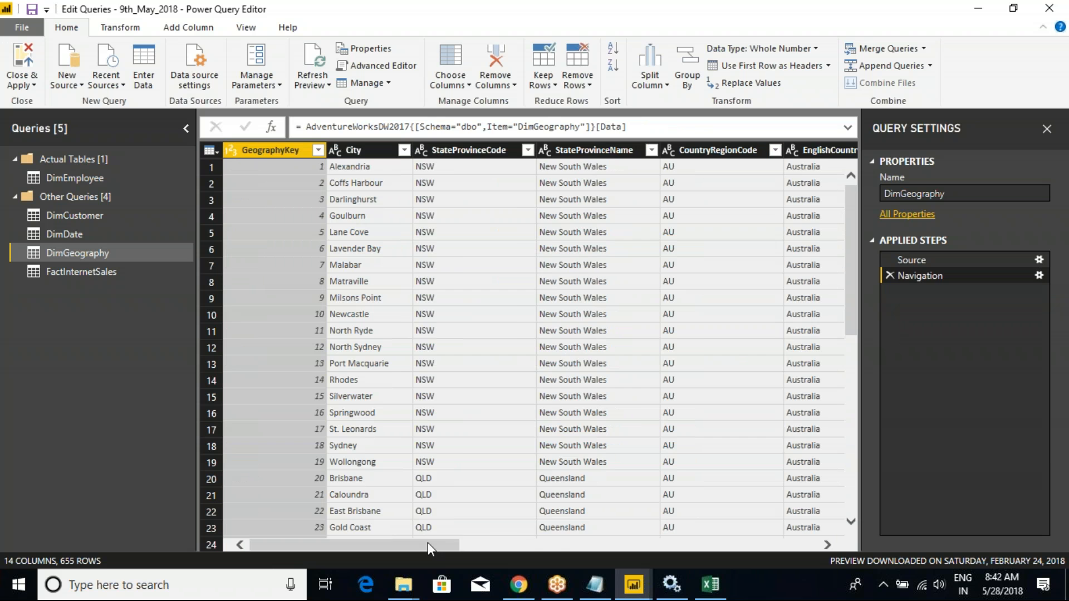
Examine the column commands and filter options of EnglishCountryRegionName alongside the commands available for the entire table
left_click_drag(428, 542, 529, 542)
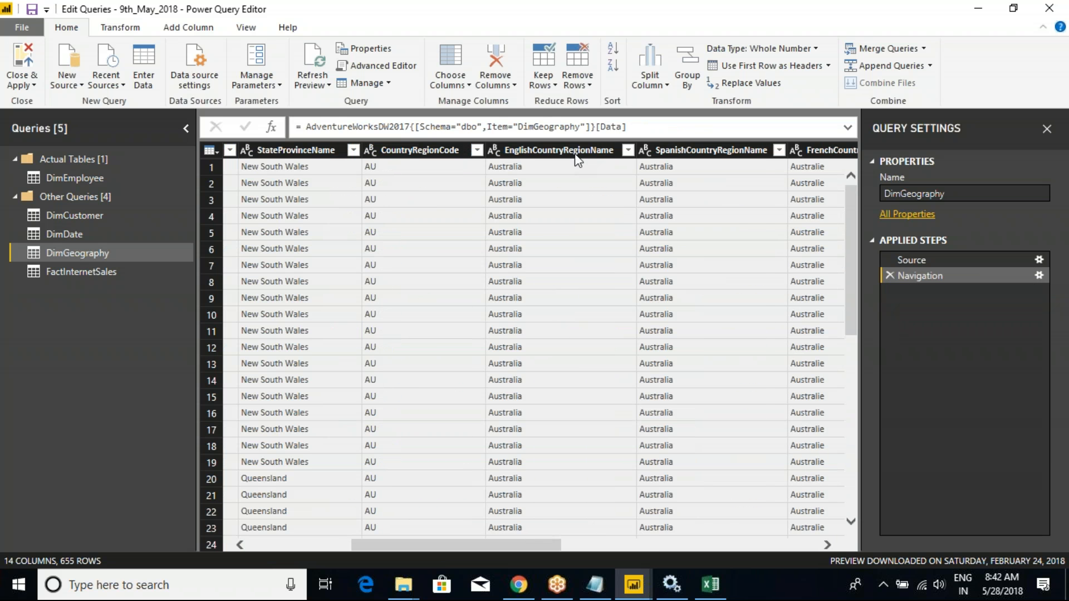
left_click(573, 150)
right_click(573, 145)
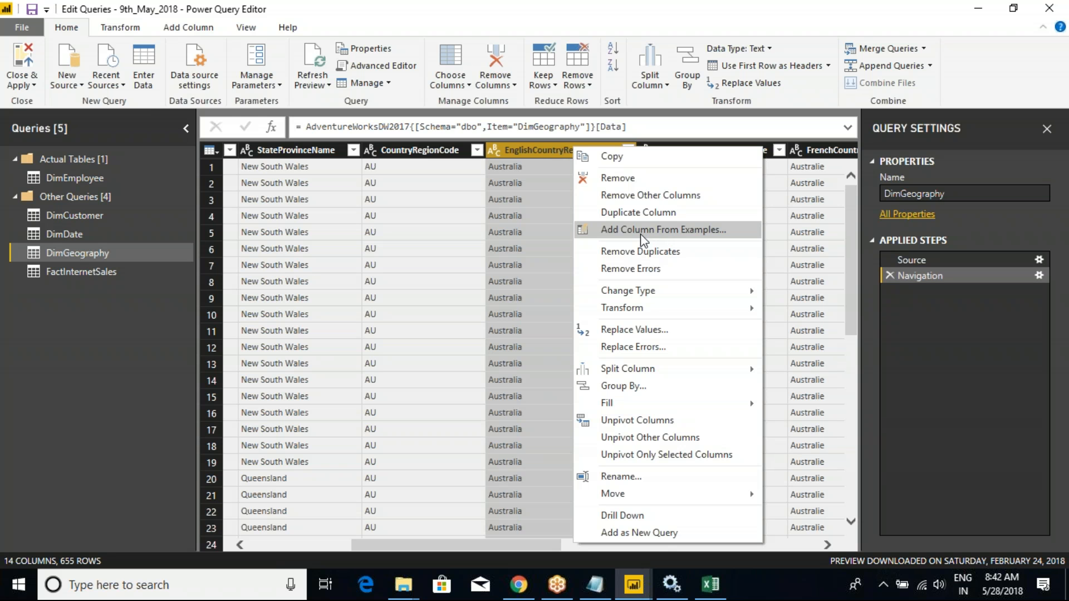
left_click(218, 153)
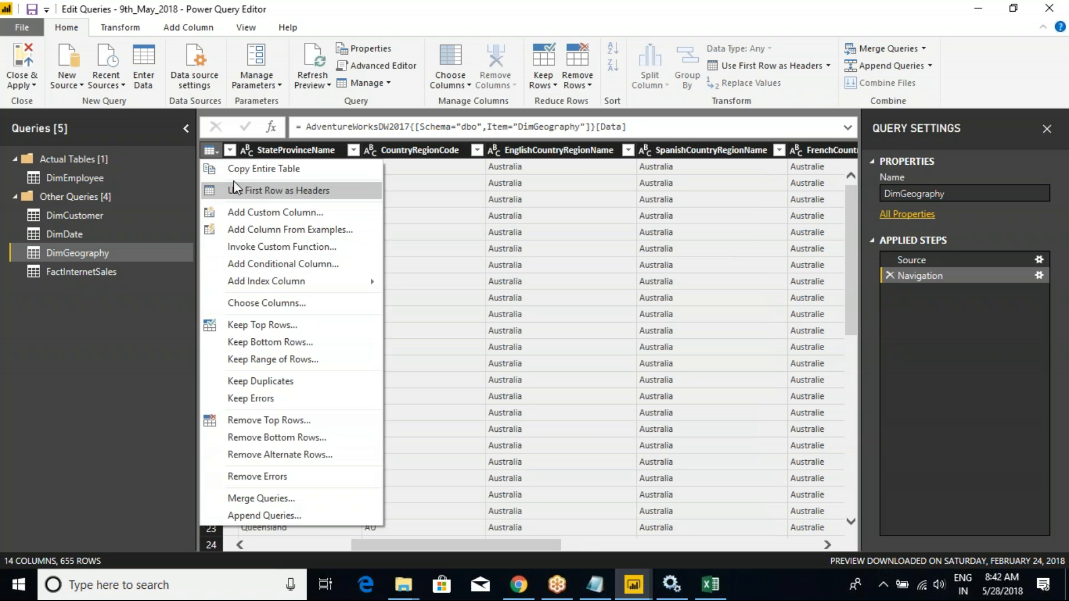
left_click(588, 153)
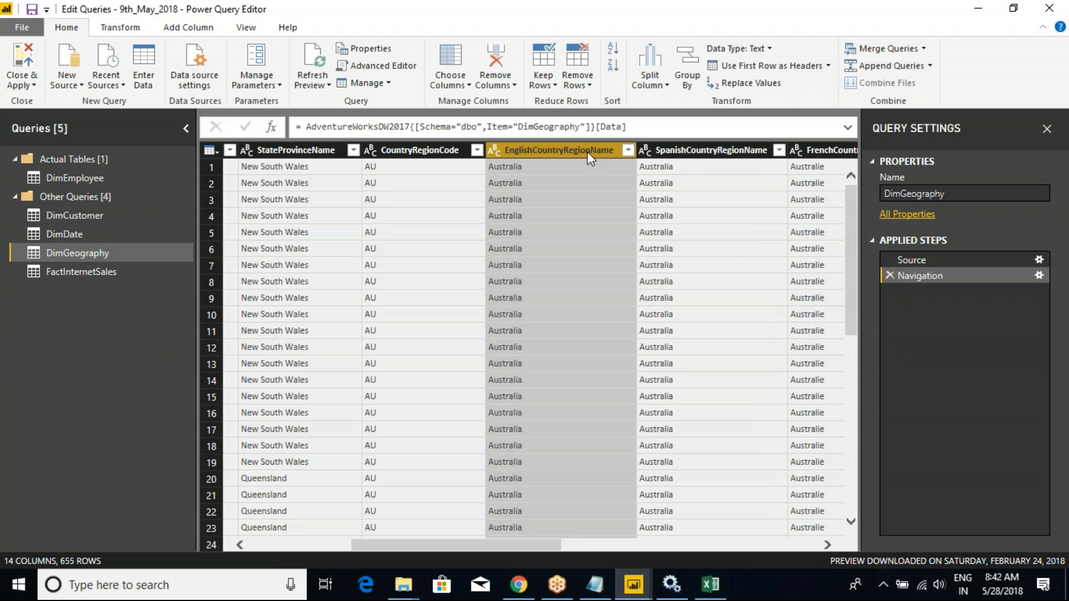
left_click(628, 151)
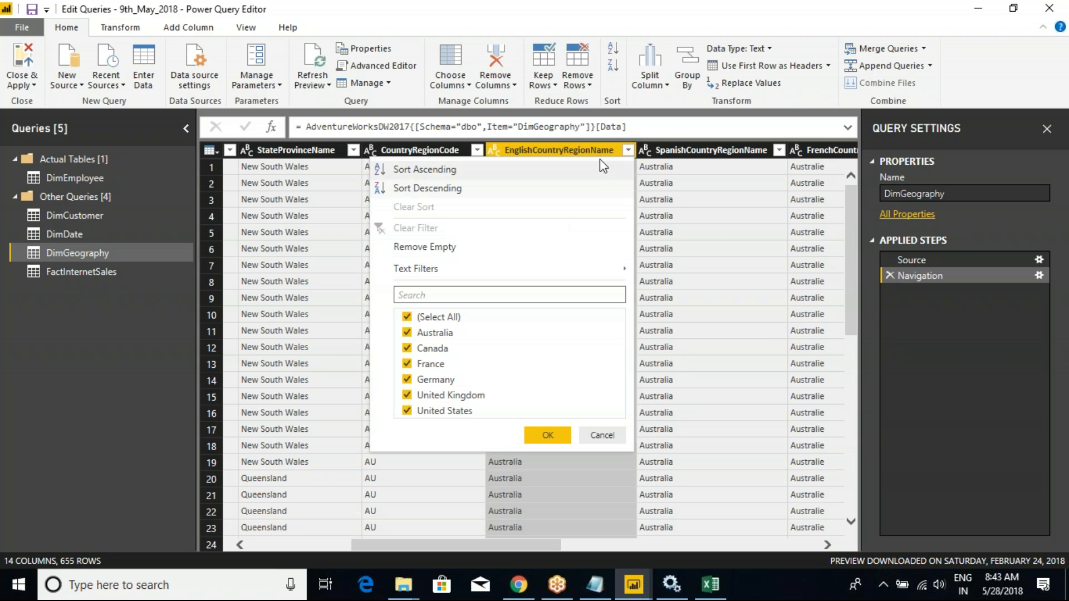
left_click(599, 158)
right_click(591, 152)
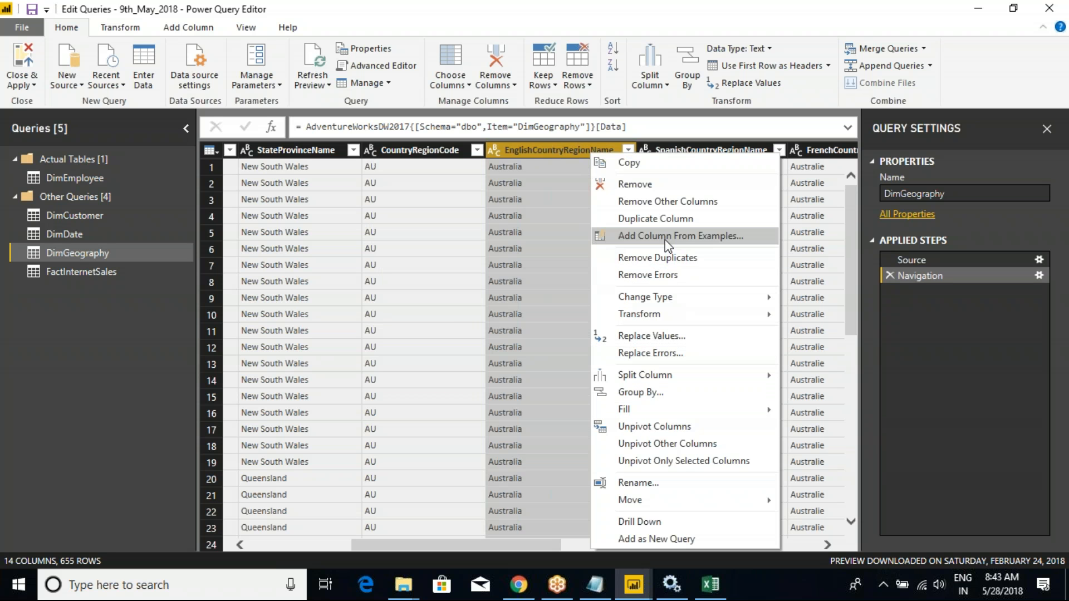
key("Escape")
key("alt+Tab")
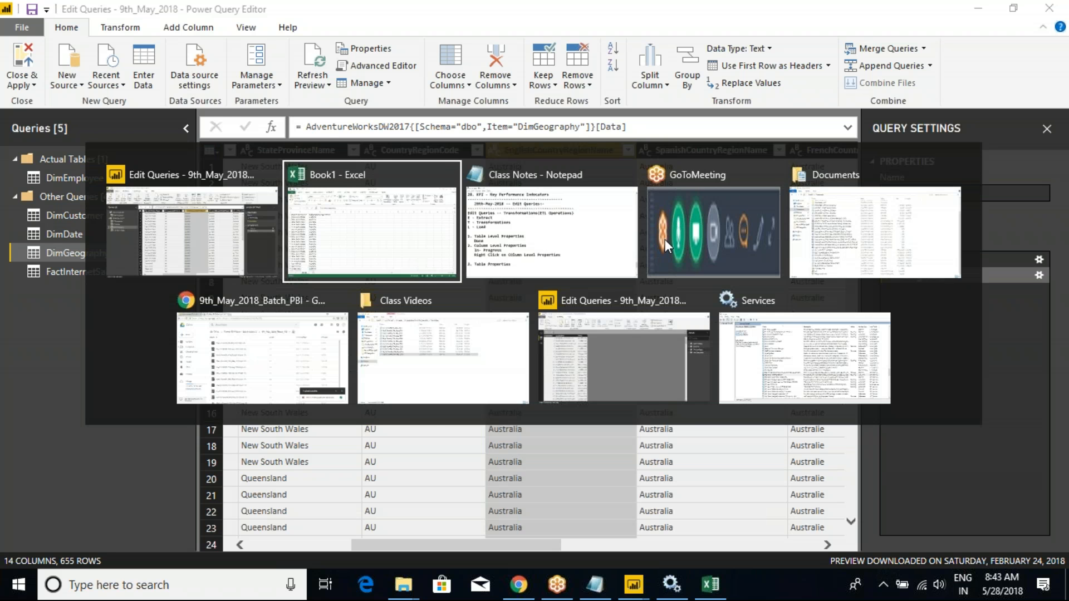
key("alt+Tab")
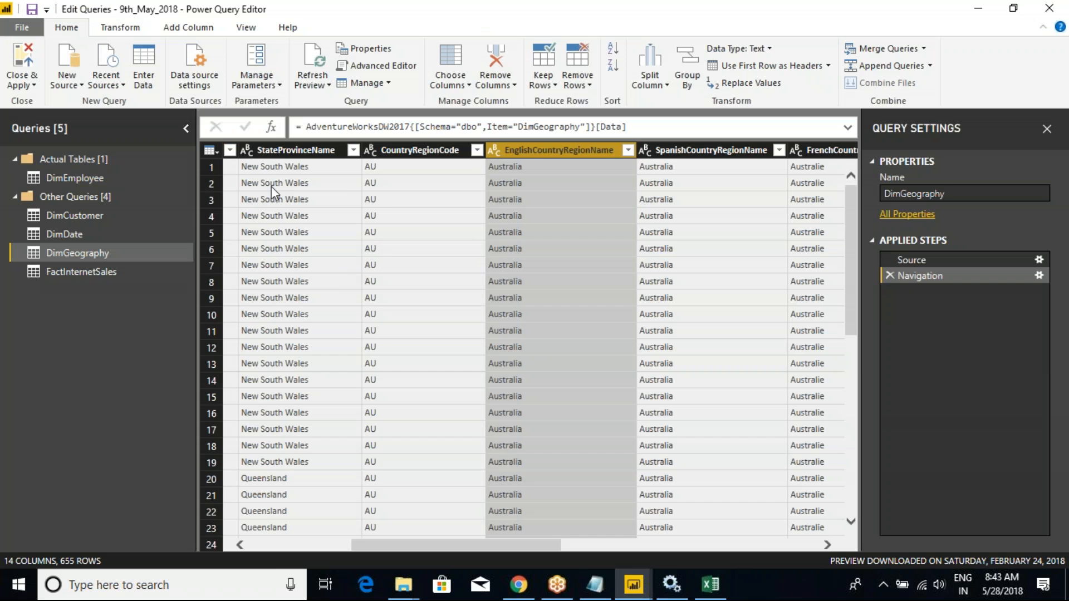
Remove duplicates from DimGeography based on the EnglishCountryRegionName column
left_click(210, 150)
left_click(572, 150)
right_click(571, 149)
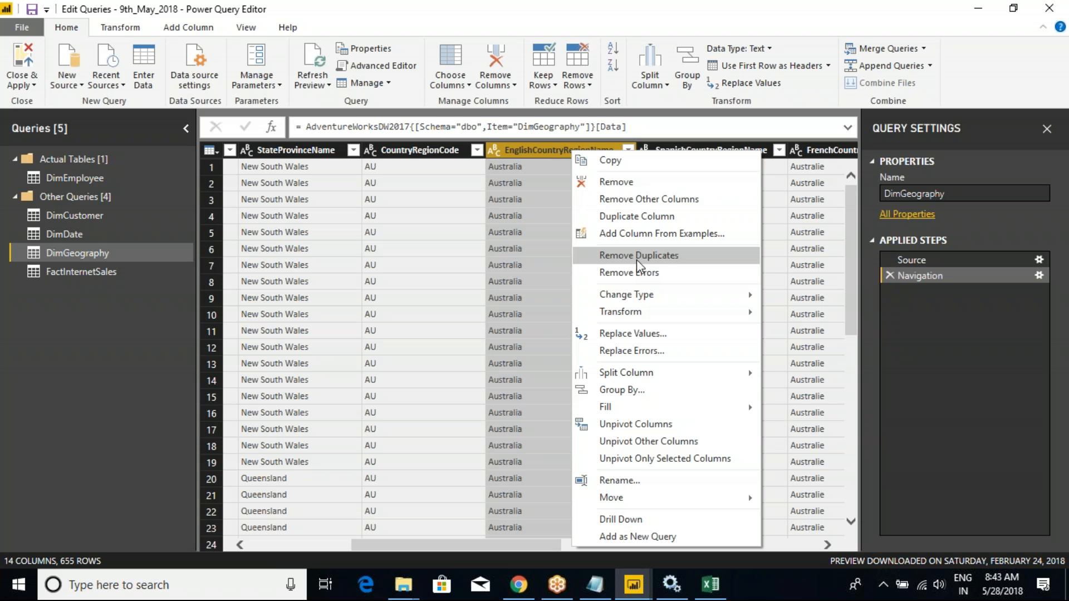
left_click(536, 152)
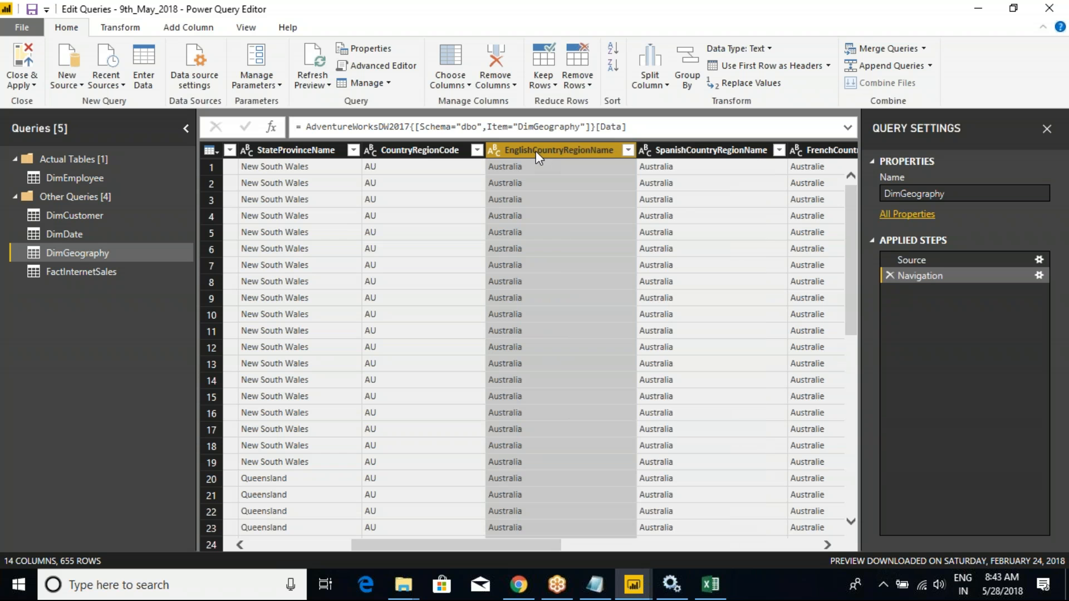
right_click(558, 150)
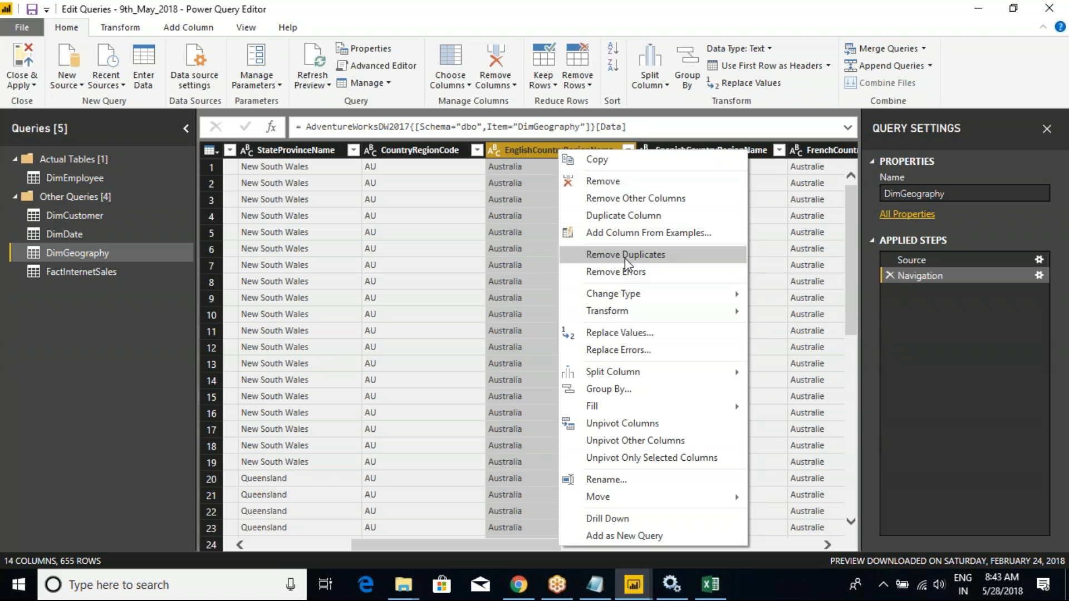
left_click(624, 258)
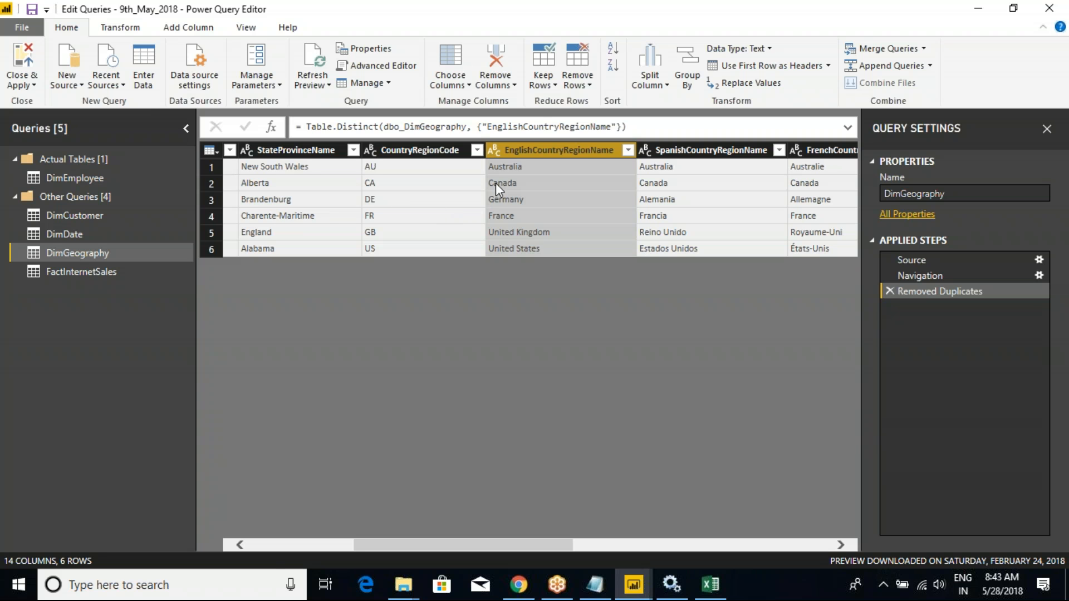
Inspect the first row and the EnglishCountryRegionName values, and delete the Removed Duplicates applied step to restore the table
left_click(543, 168)
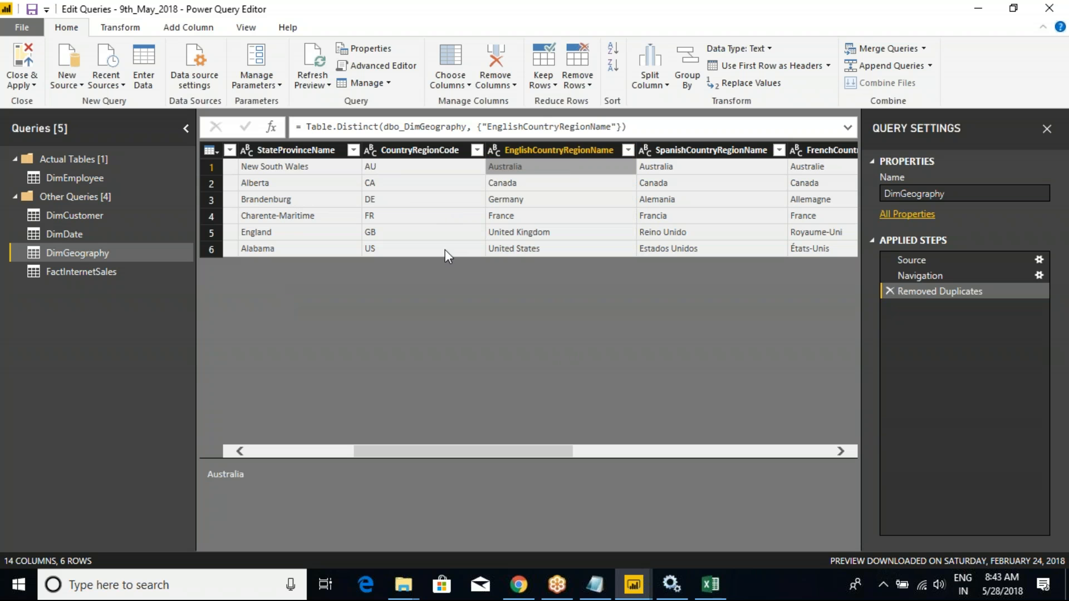
left_click(219, 173)
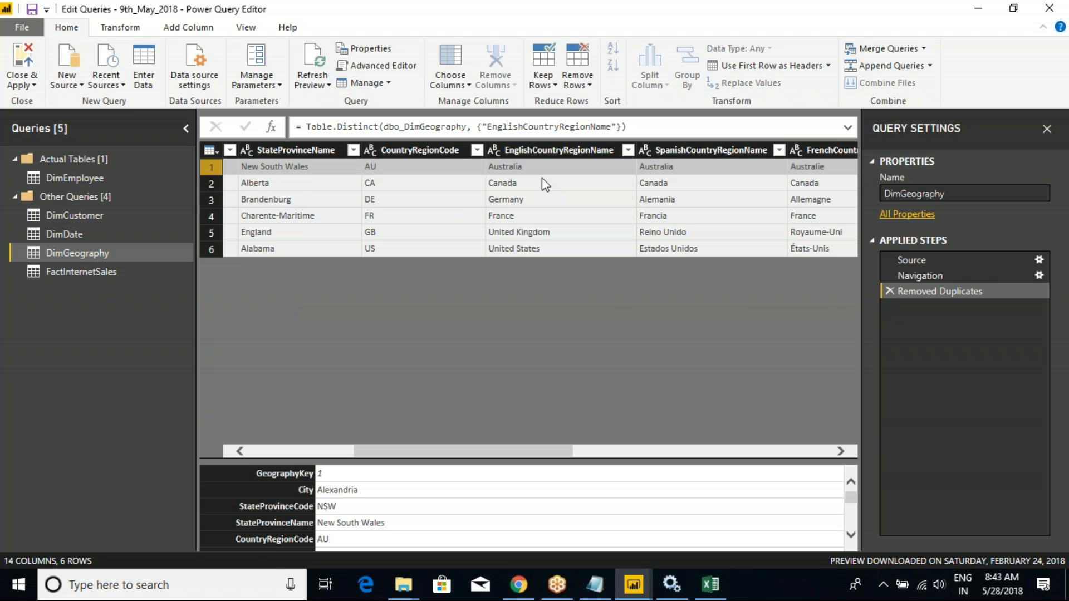
left_click(537, 174)
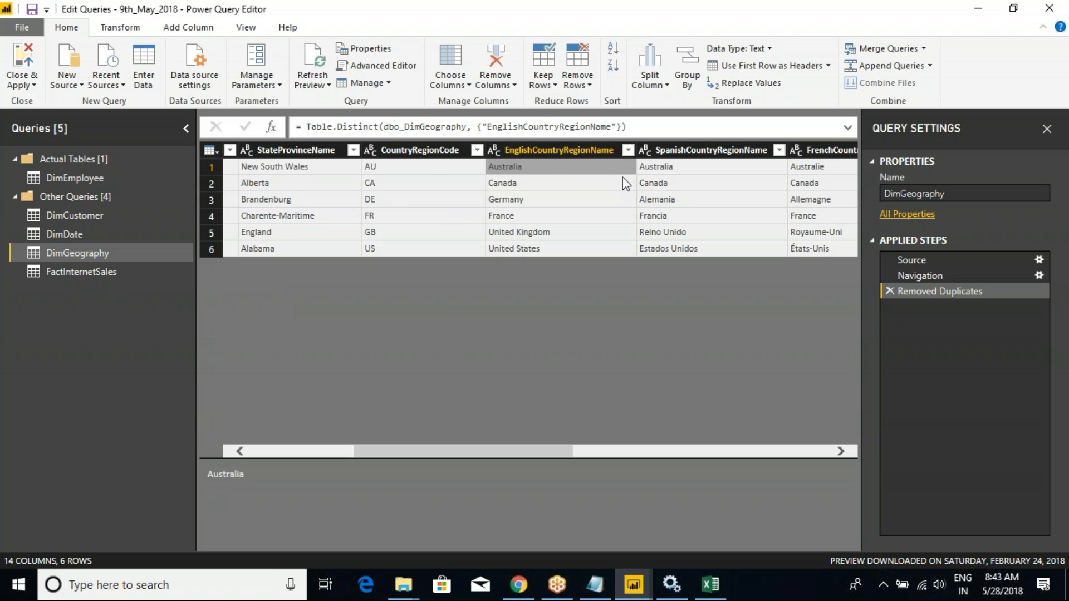
left_click(590, 150)
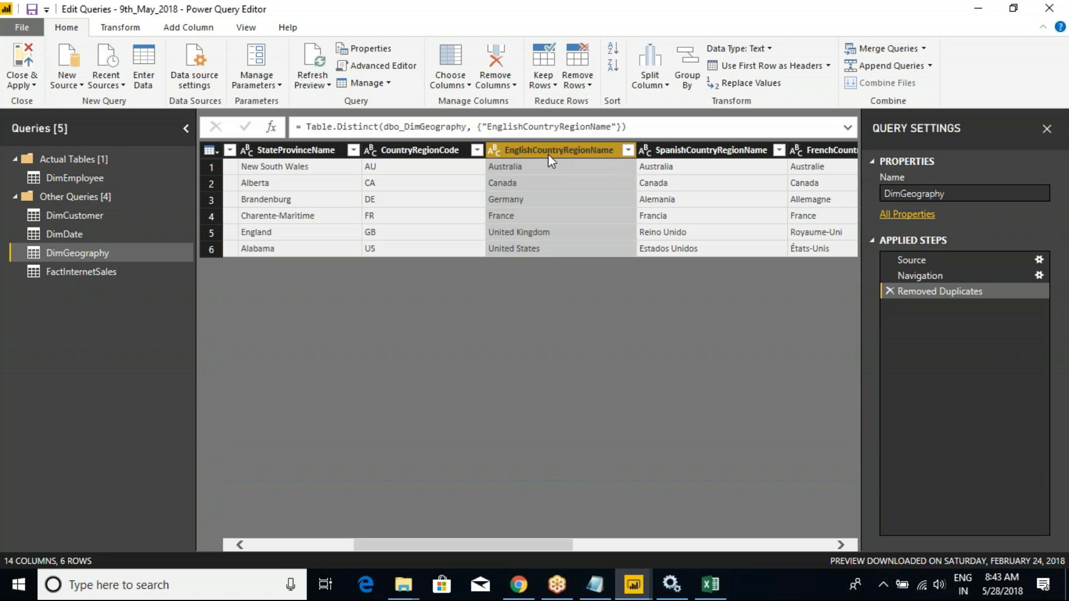
left_click(889, 291)
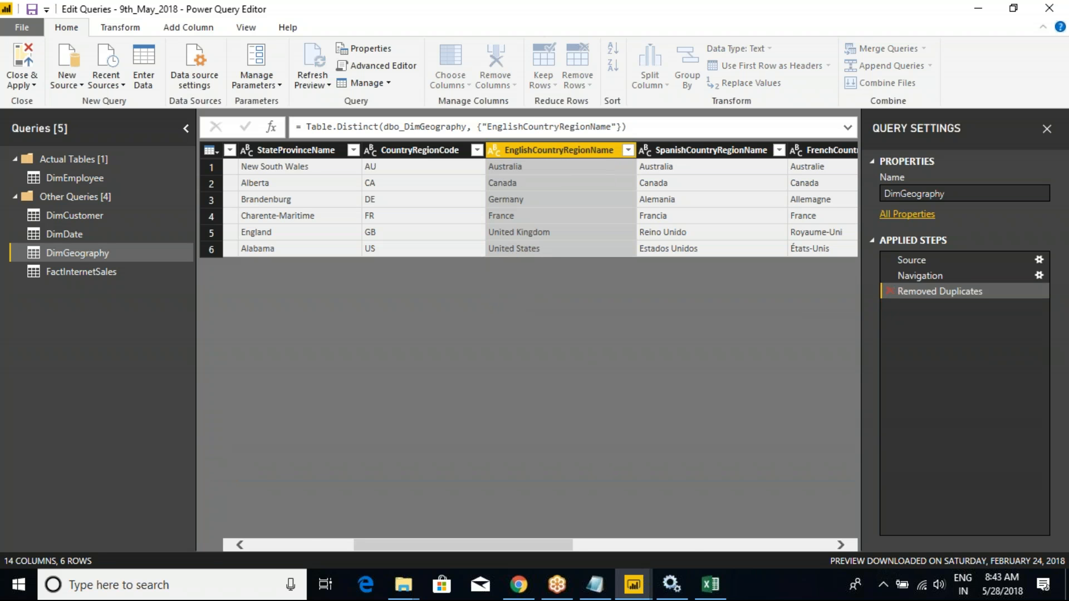
right_click(562, 154)
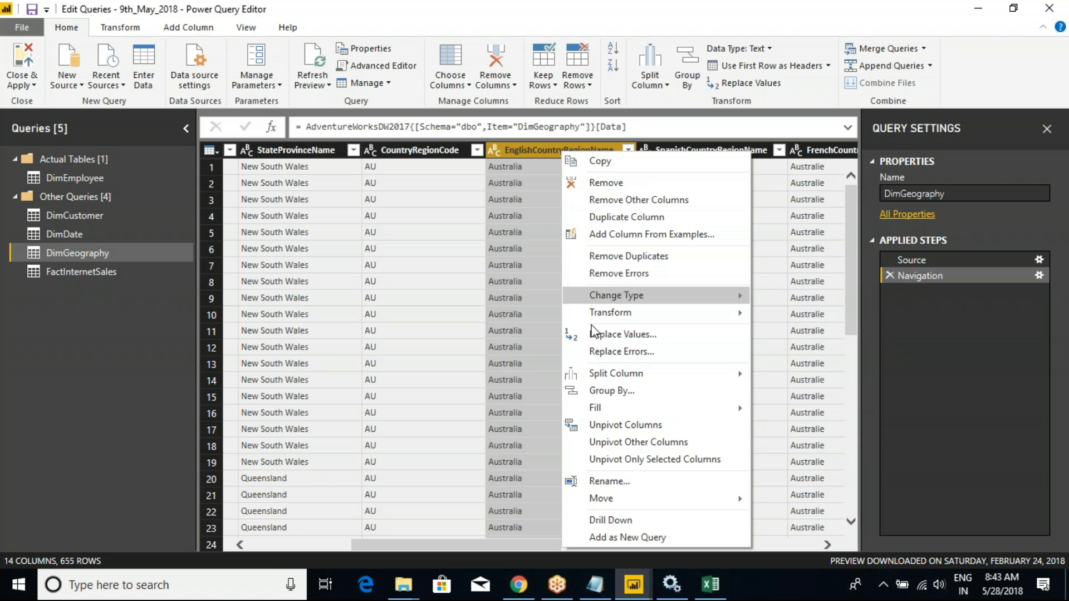
left_click(462, 547)
left_click_drag(462, 547, 522, 495)
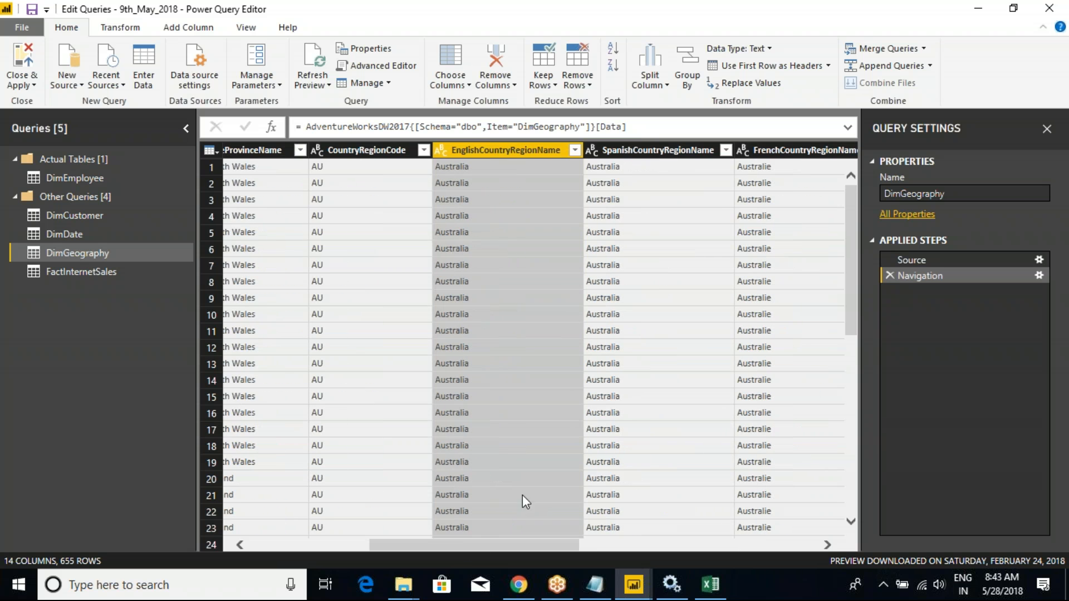
left_click_drag(471, 544, 329, 549)
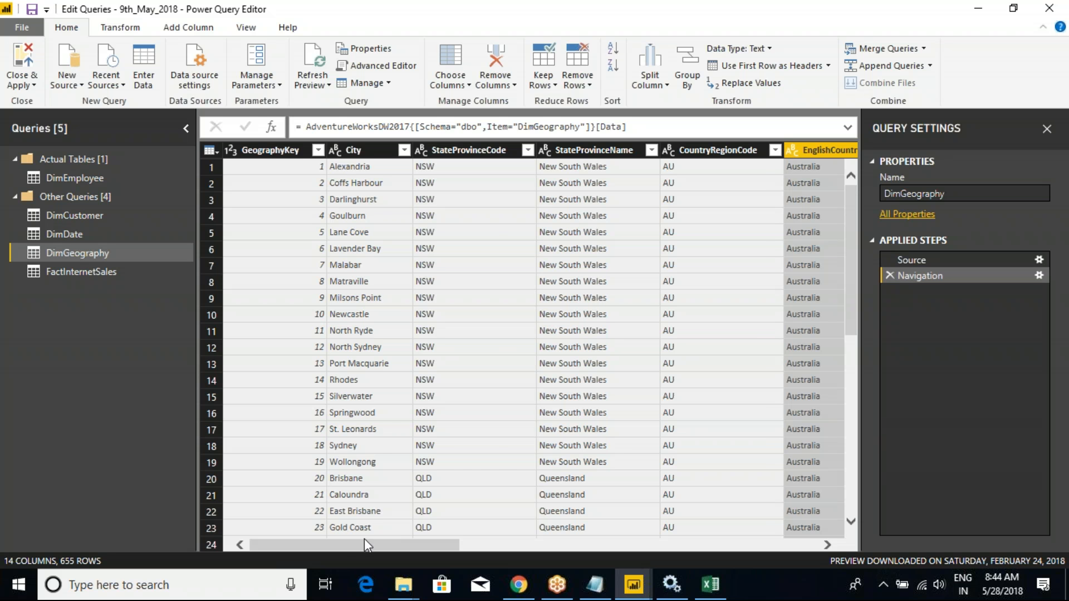
left_click_drag(347, 544, 441, 543)
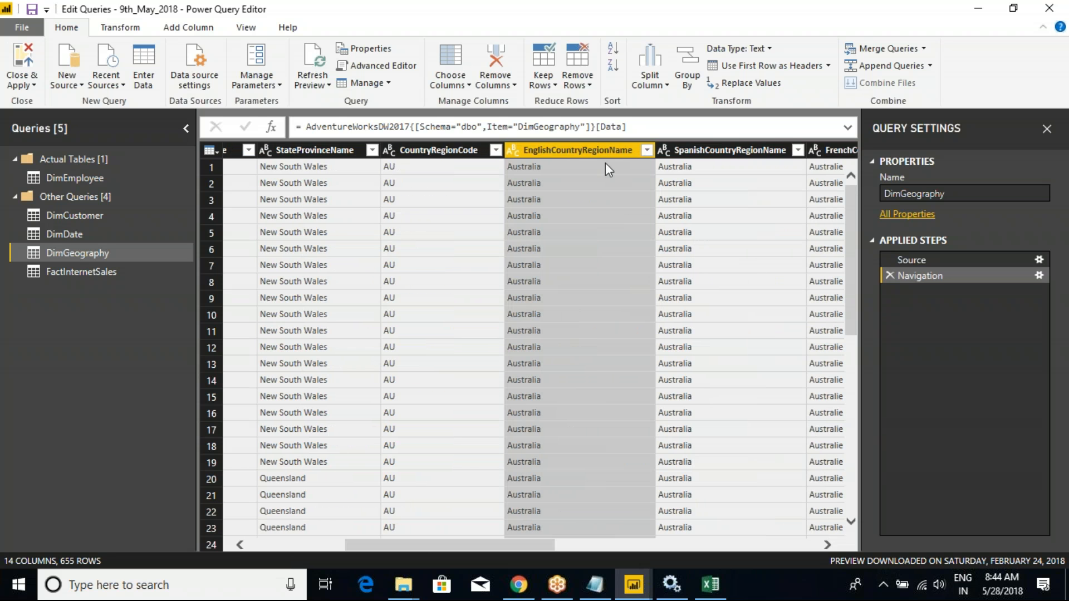
right_click(602, 148)
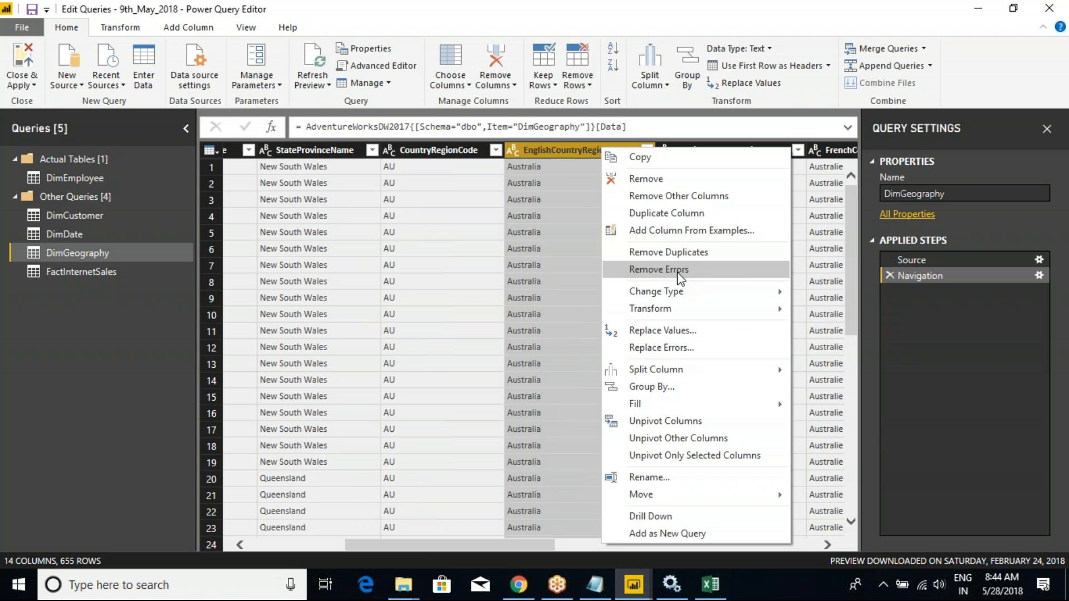
Switch to the Class Notes in Notepad and add the line "Romove Errors" under Column Level Properties
key("alt+Tab")
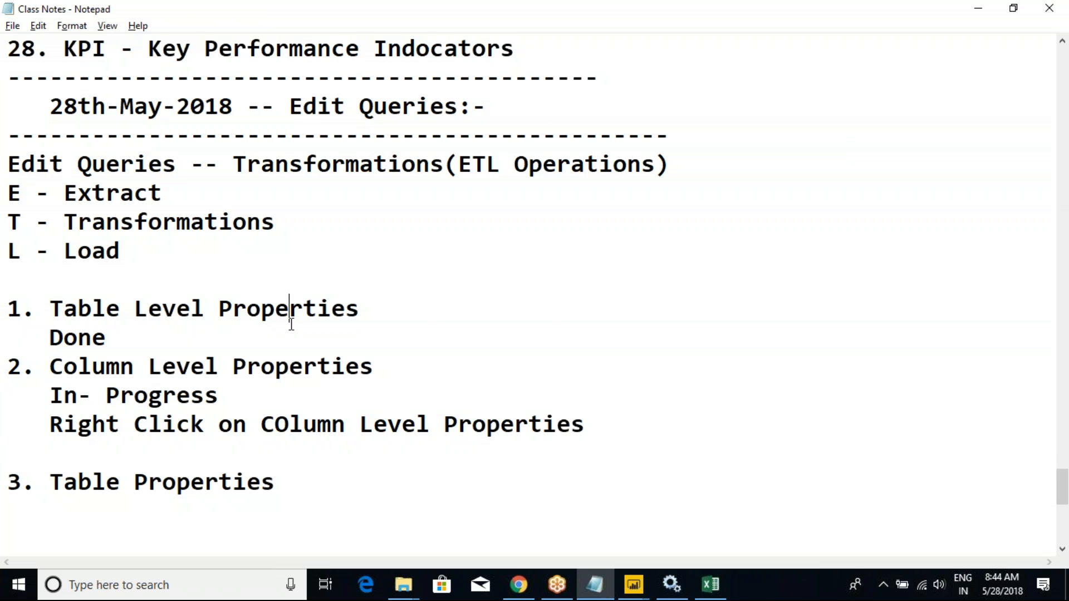
scroll(291, 307, "down", 3)
type("Ro")
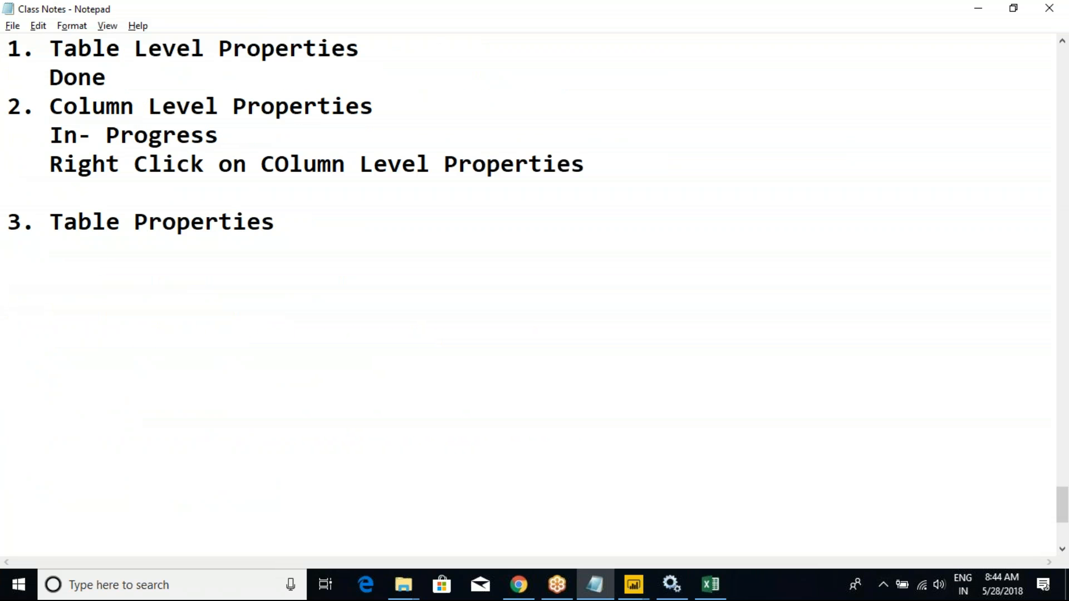
type("mov")
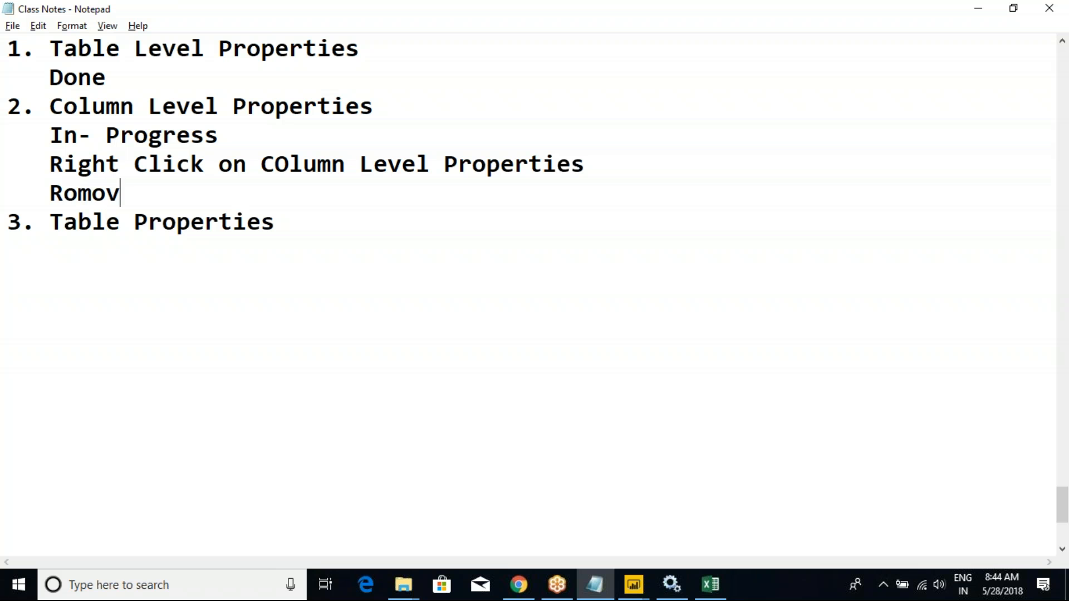
type("e Rows")
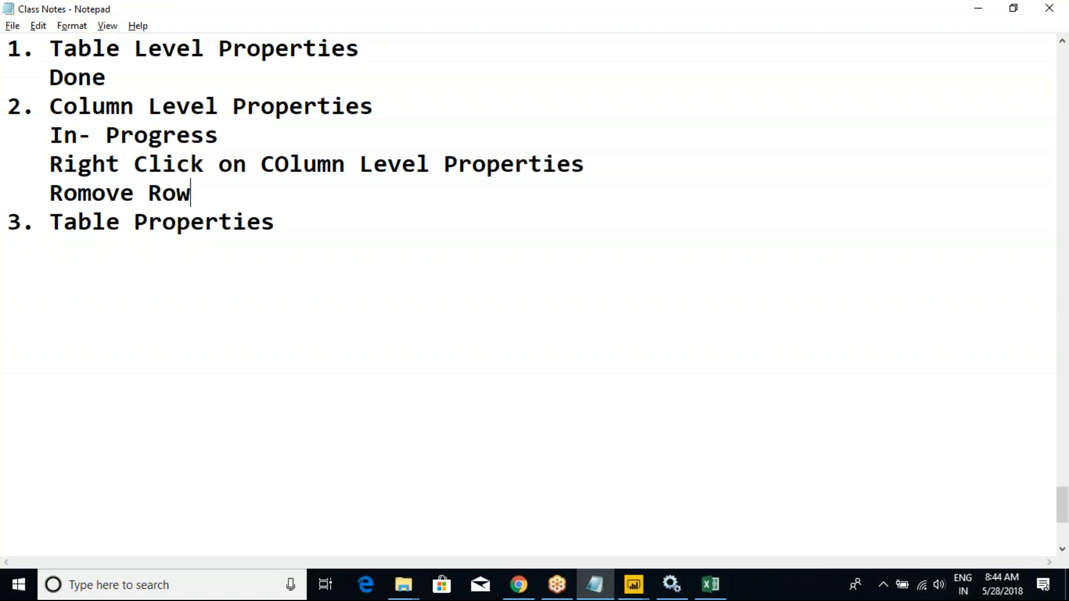
key("Return")
key("BackSpace")
key("BackSpace")
key("BackSpace")
key("BackSpace")
key("BackSpace")
type("Errors")
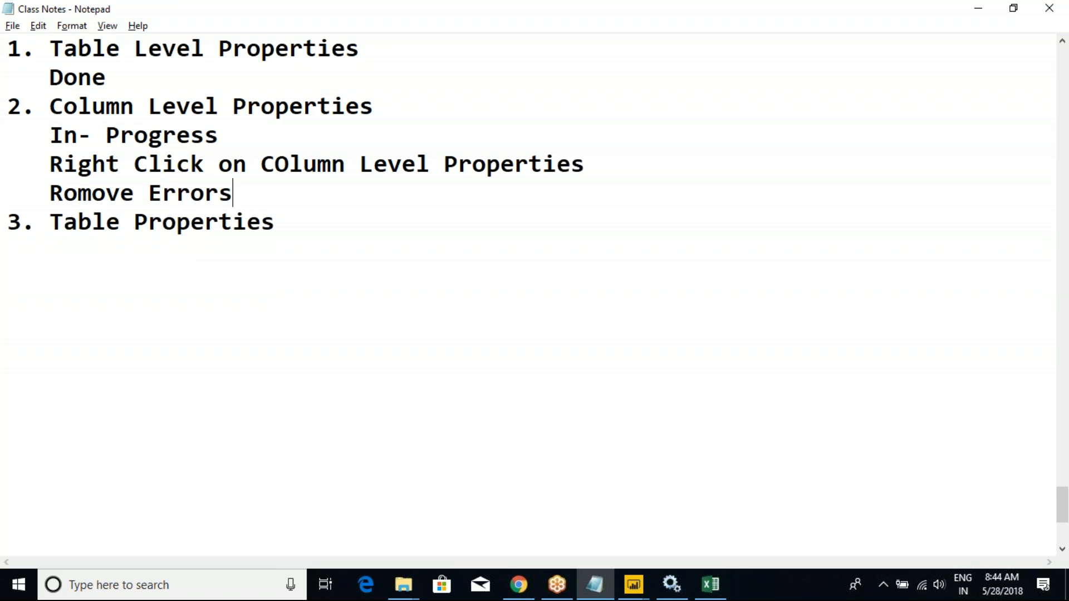
key("Return")
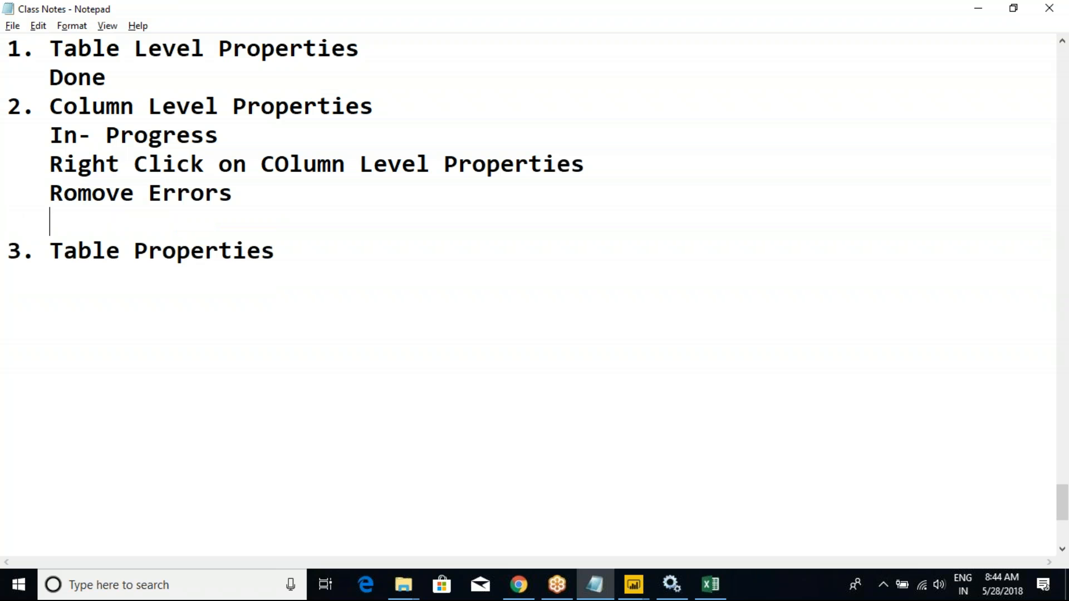
Return to Power Query Editor and examine the data types that can be assigned to the EnglishCountryRegionName column
key("alt+Tab")
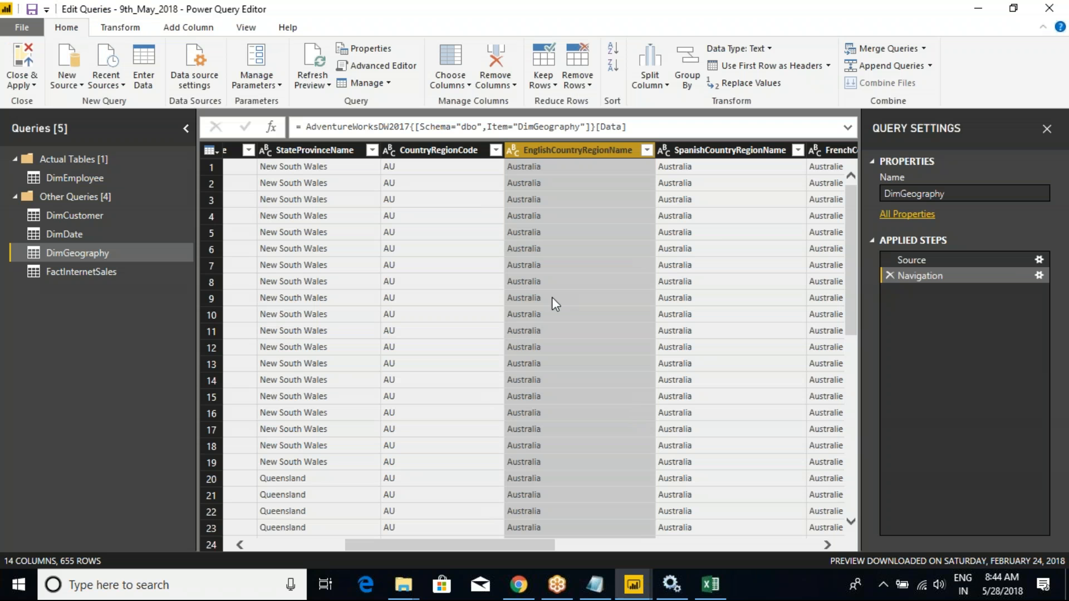
right_click(629, 154)
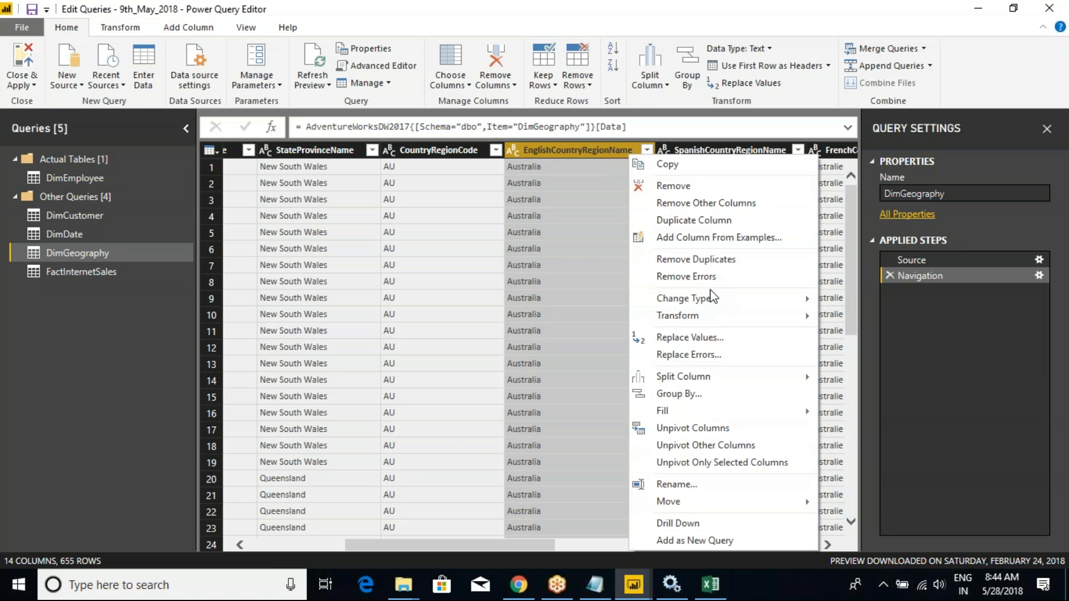
mouse_move(689, 298)
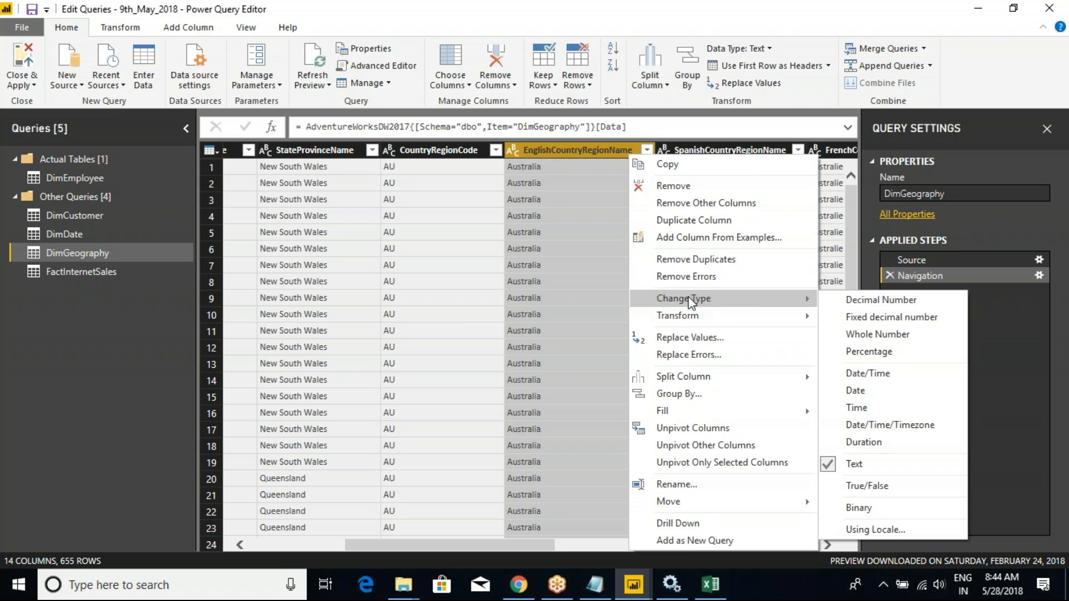
left_click(546, 149)
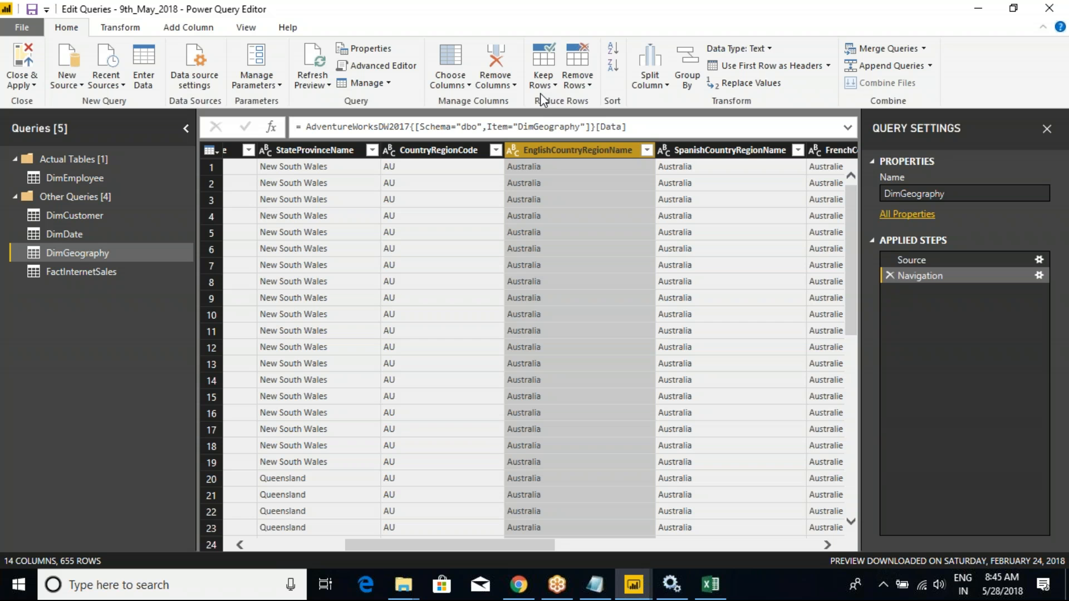
left_click(768, 49)
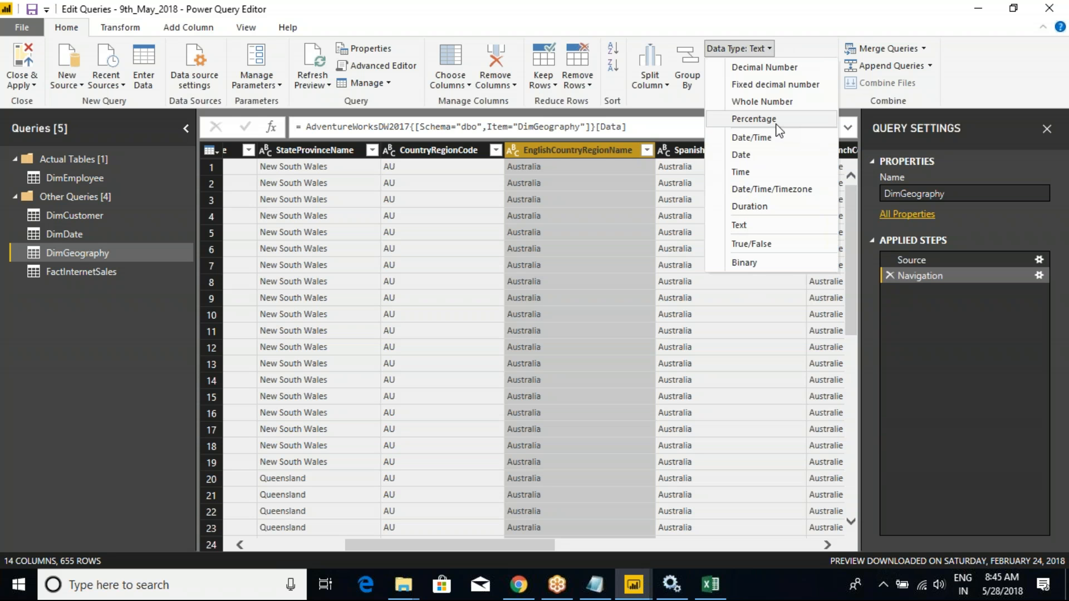
Change the EnglishCountryRegionName column's type to Decimal Number and remove the rows with errors in that column
left_click(756, 67)
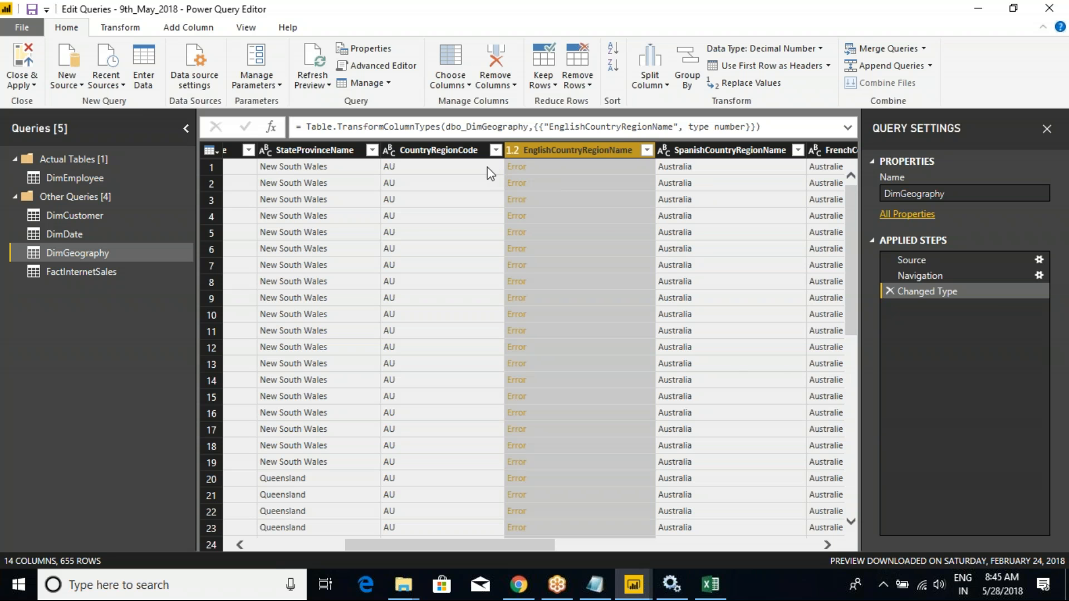
left_click(668, 195)
left_click(574, 155)
right_click(574, 154)
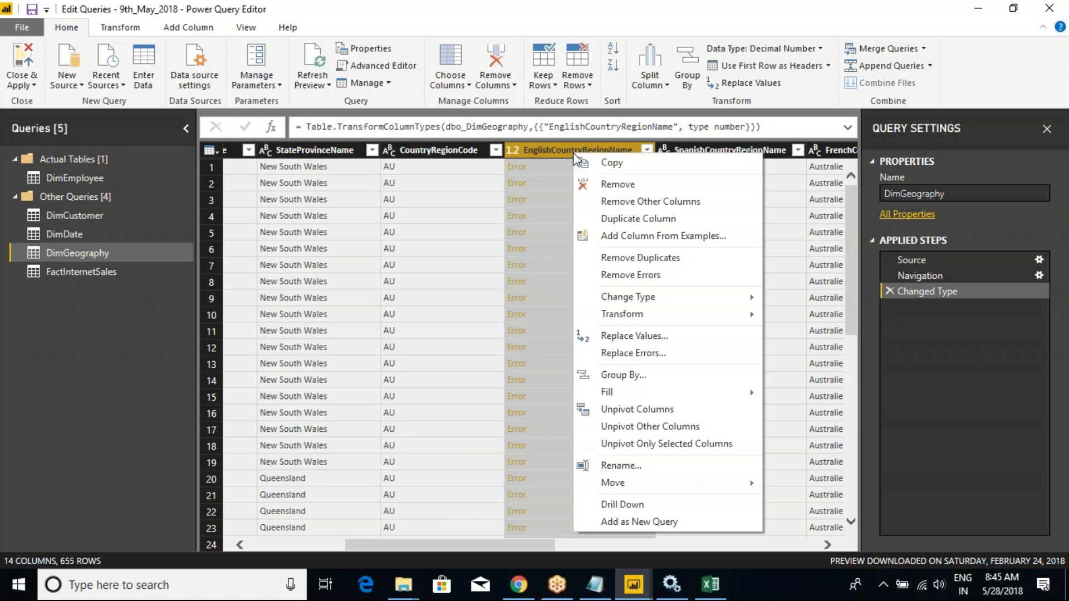
mouse_move(645, 297)
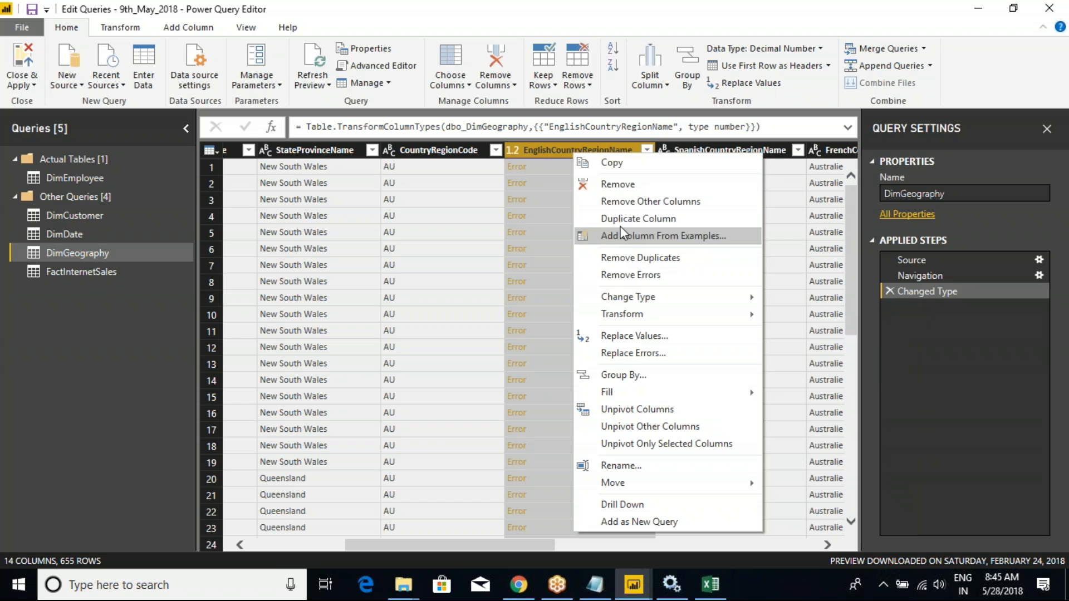
left_click(656, 274)
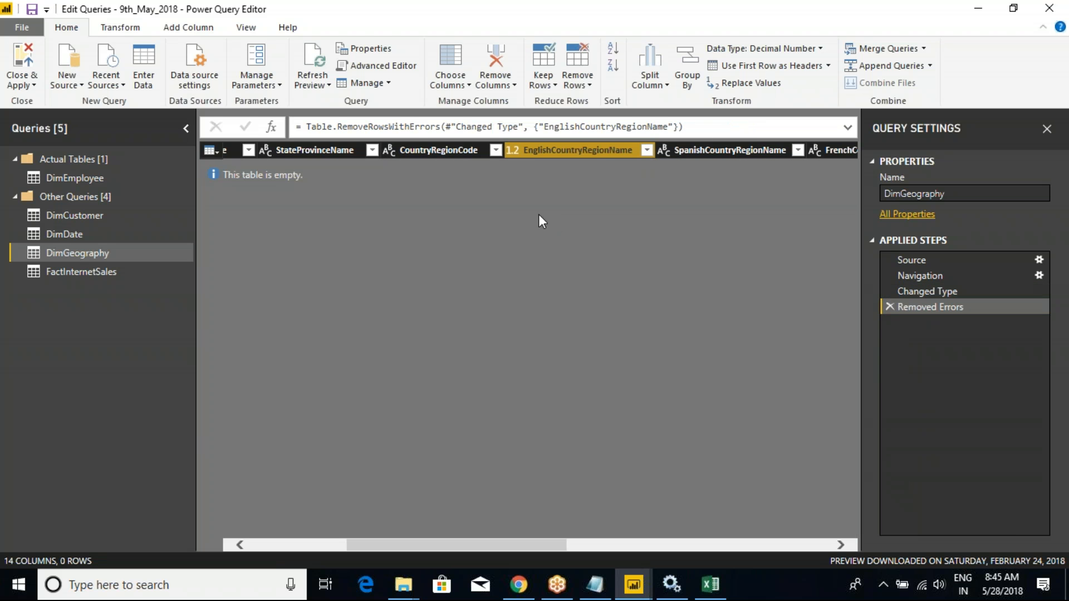
Delete the Removed Errors applied step from DimGeography
right_click(535, 150)
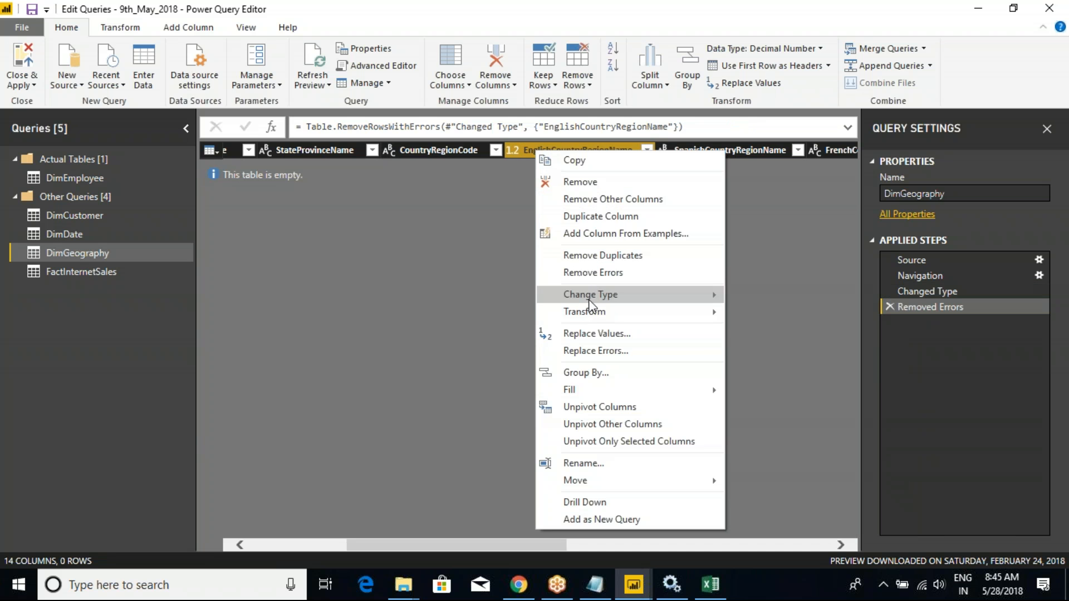
left_click(769, 268)
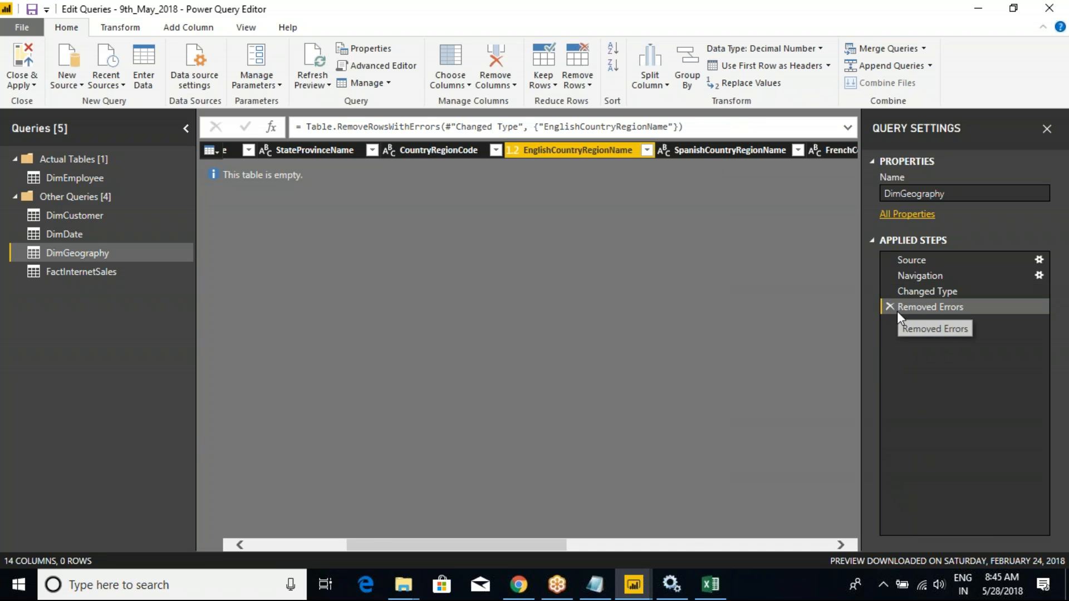
left_click(889, 307)
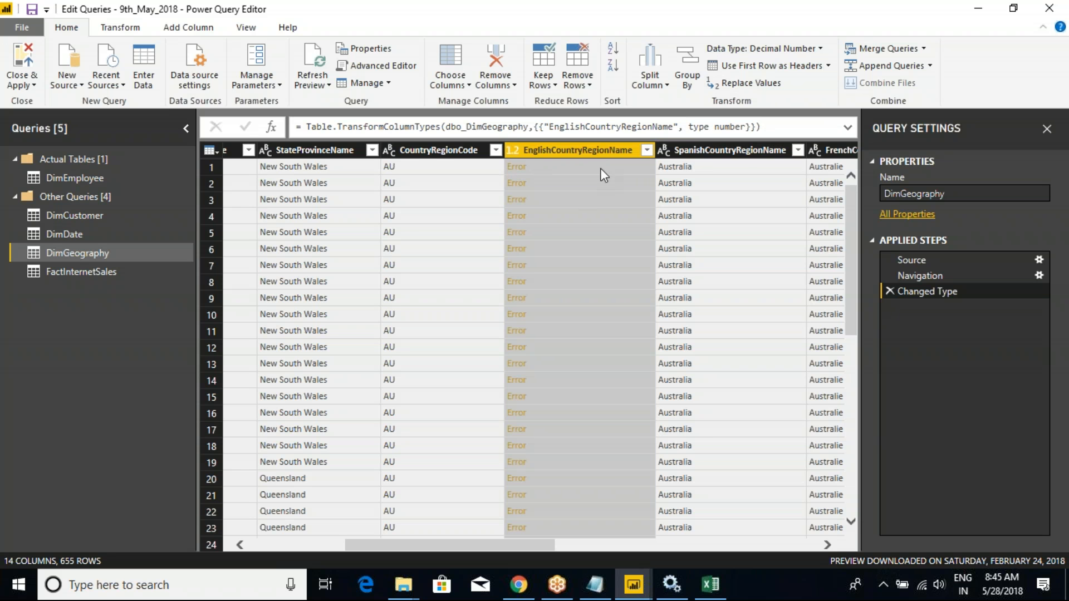
Remove errors from EnglishCountryRegionName again, and delete the Removed Errors and Changed Type applied steps
right_click(633, 147)
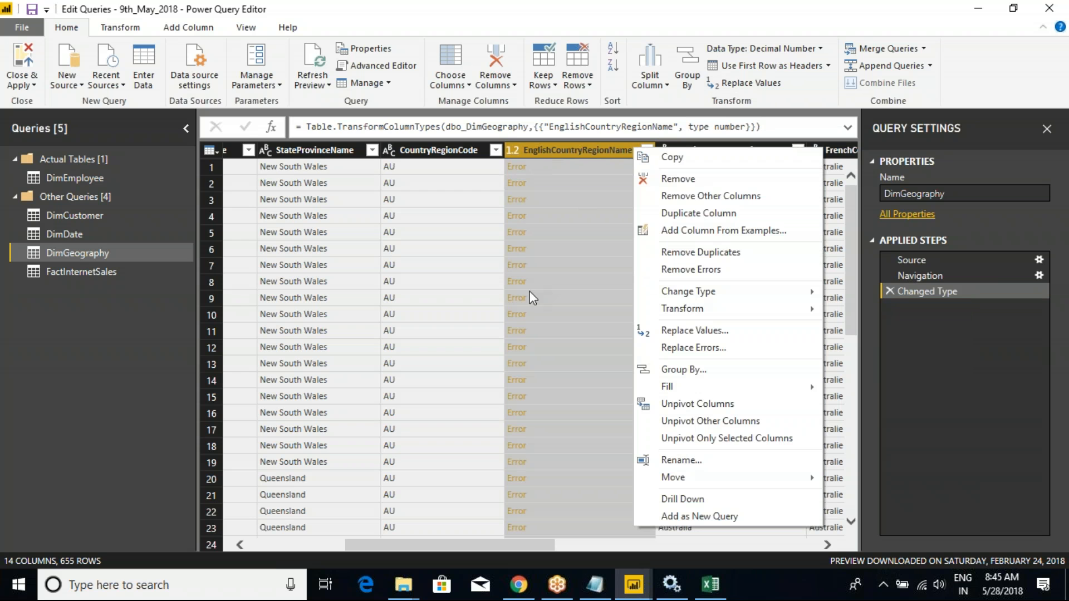
left_click(689, 273)
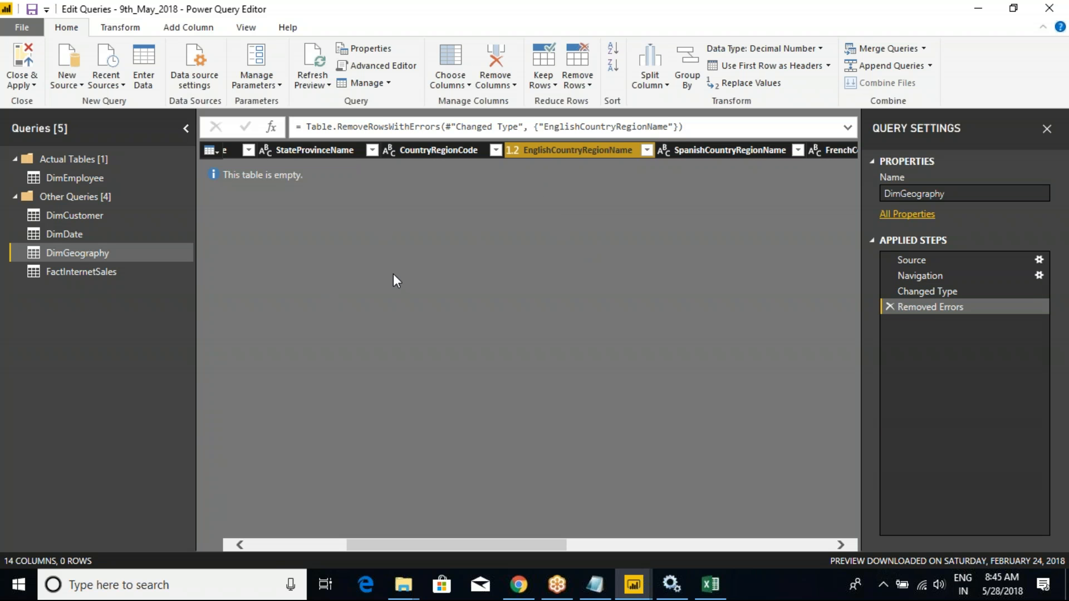
left_click(890, 307)
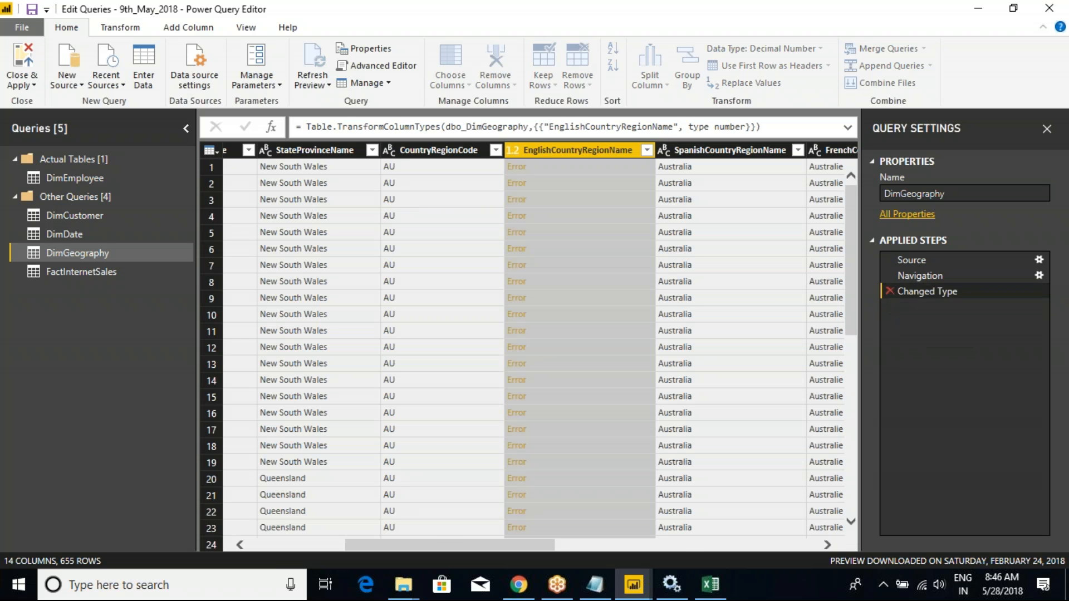
left_click(890, 291)
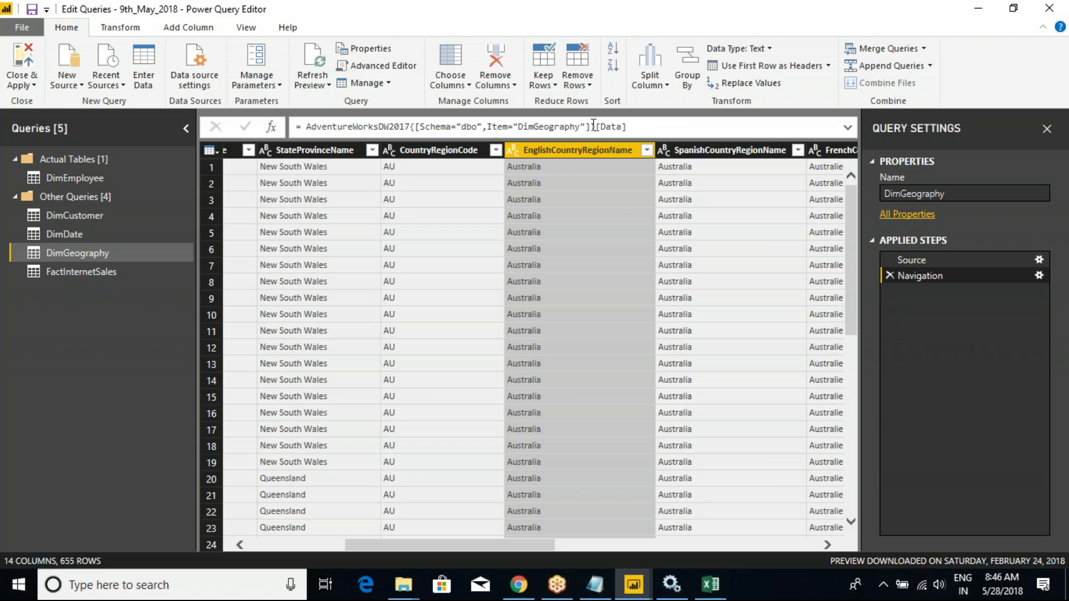
right_click(576, 151)
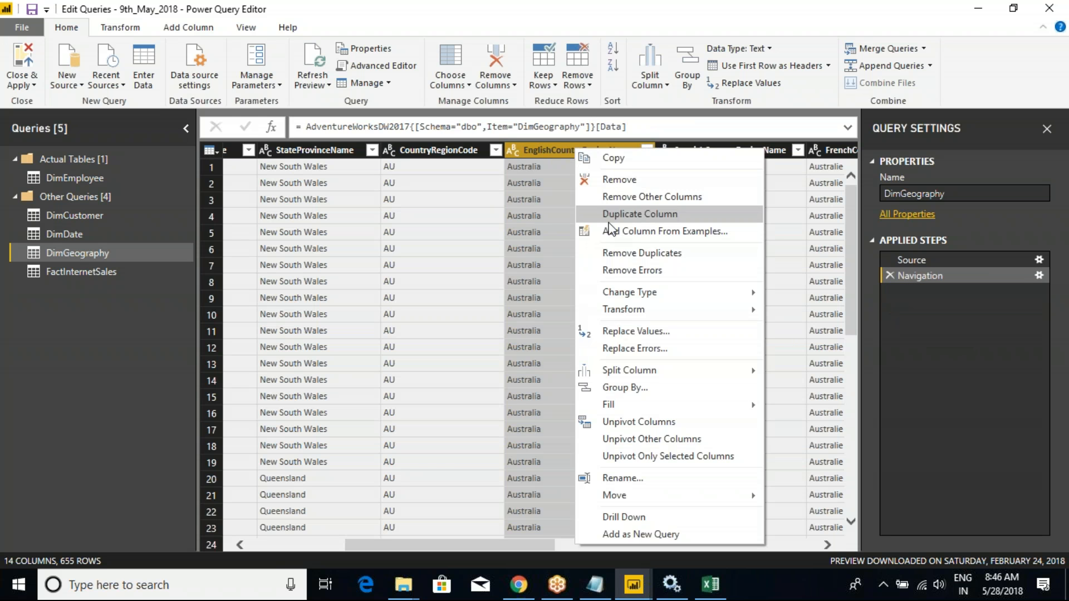
left_click(539, 151)
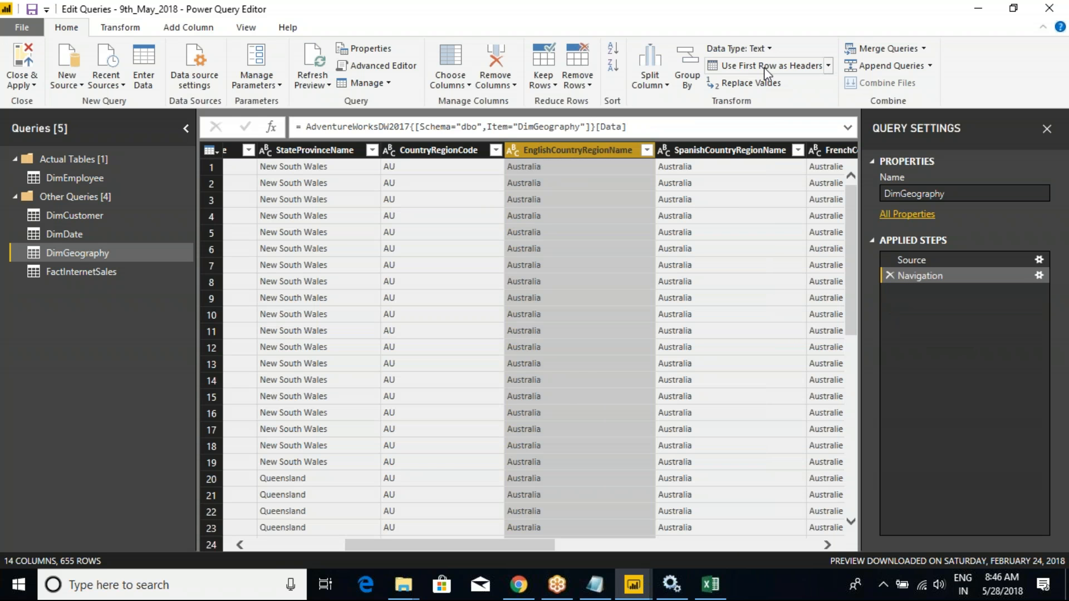
left_click(769, 49)
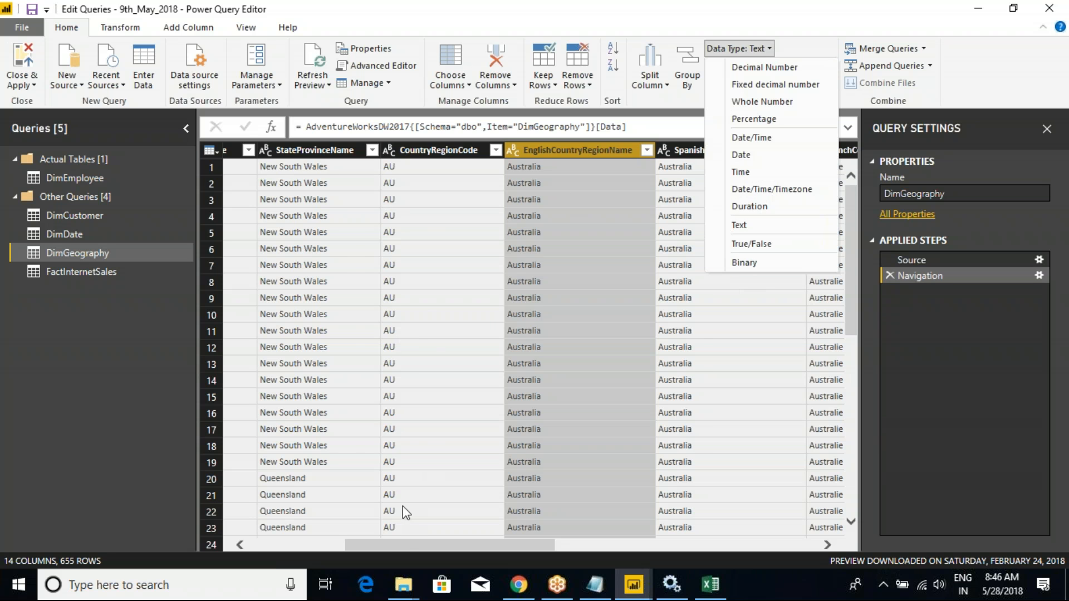
Change the GeographyKey column's data type to Decimal Number and look through its values
left_click(400, 545)
left_click_drag(389, 540, 293, 543)
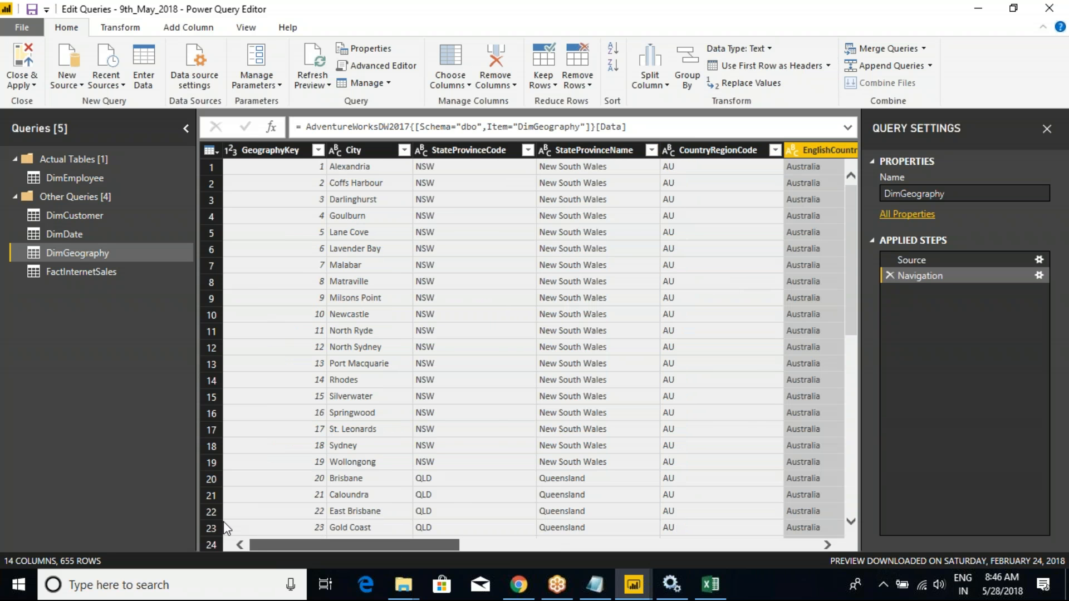
left_click(283, 150)
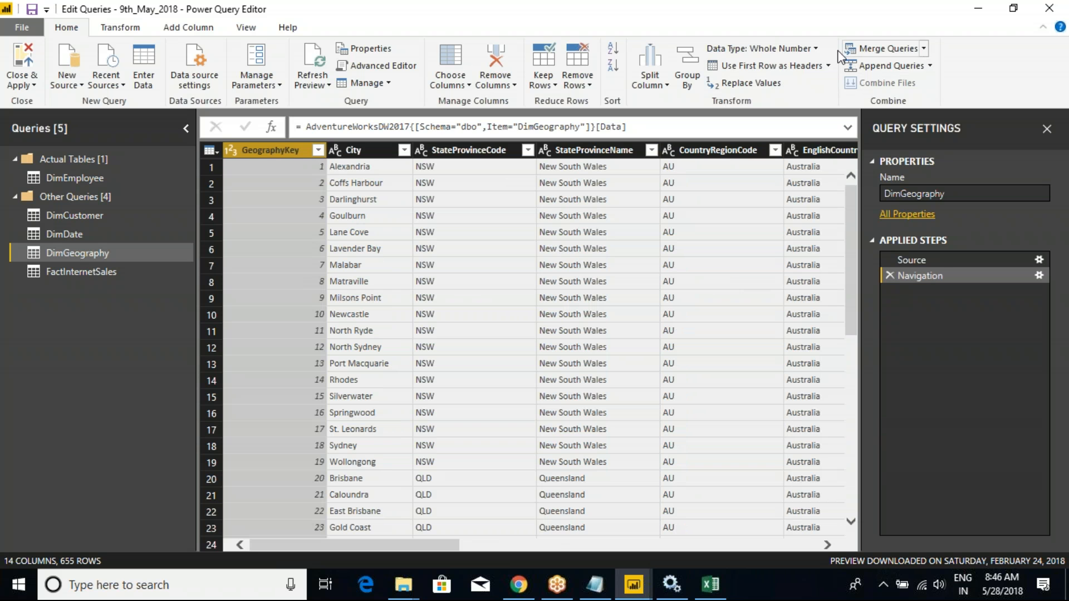
left_click(818, 52)
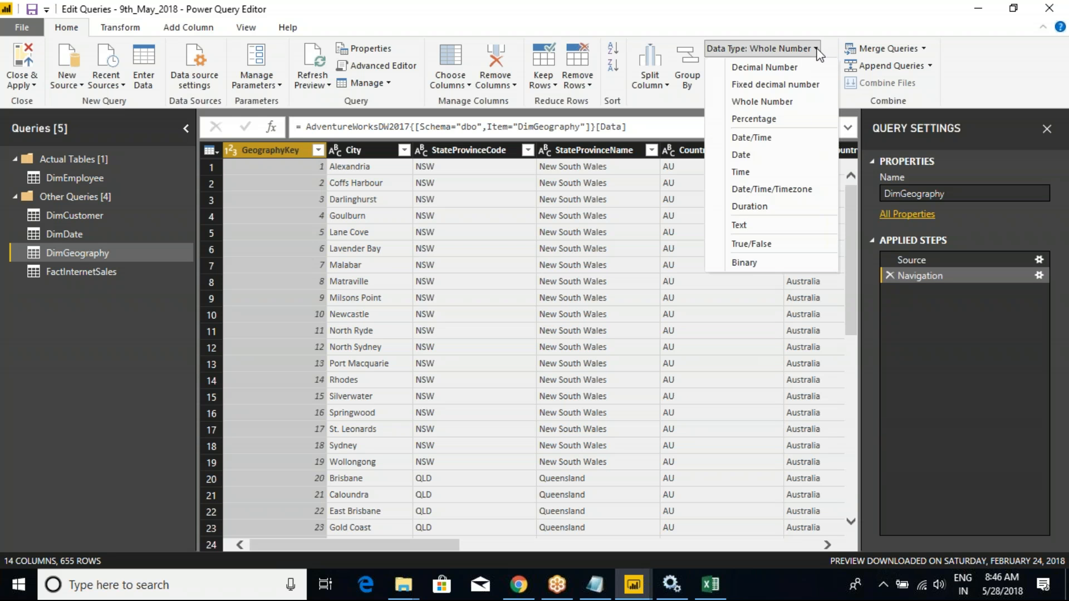
left_click(767, 67)
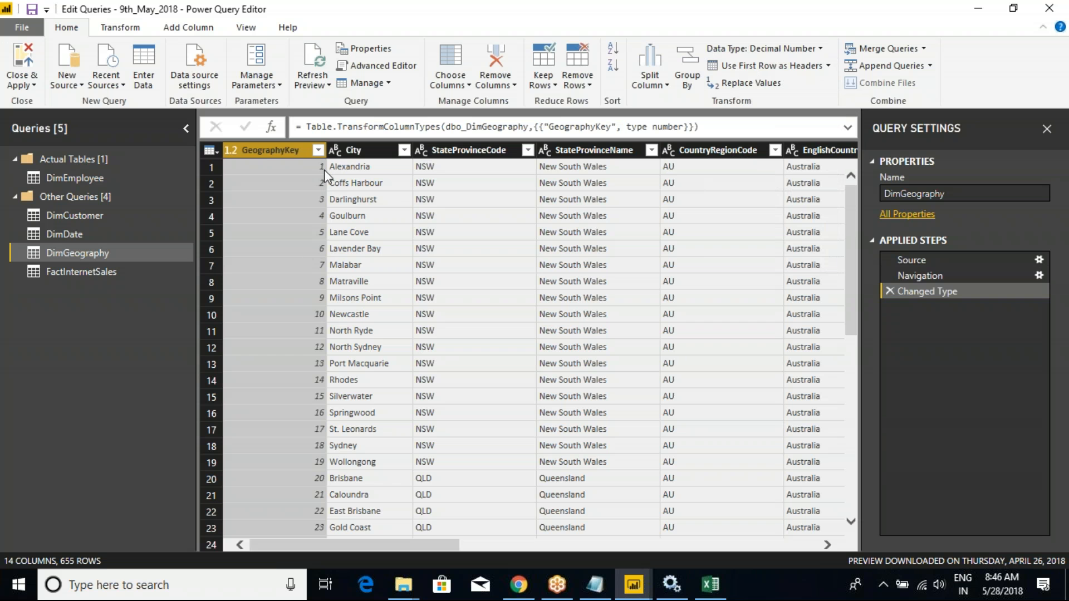
scroll(244, 273, "down", 4)
scroll(259, 267, "down", 2)
scroll(259, 267, "up", 4)
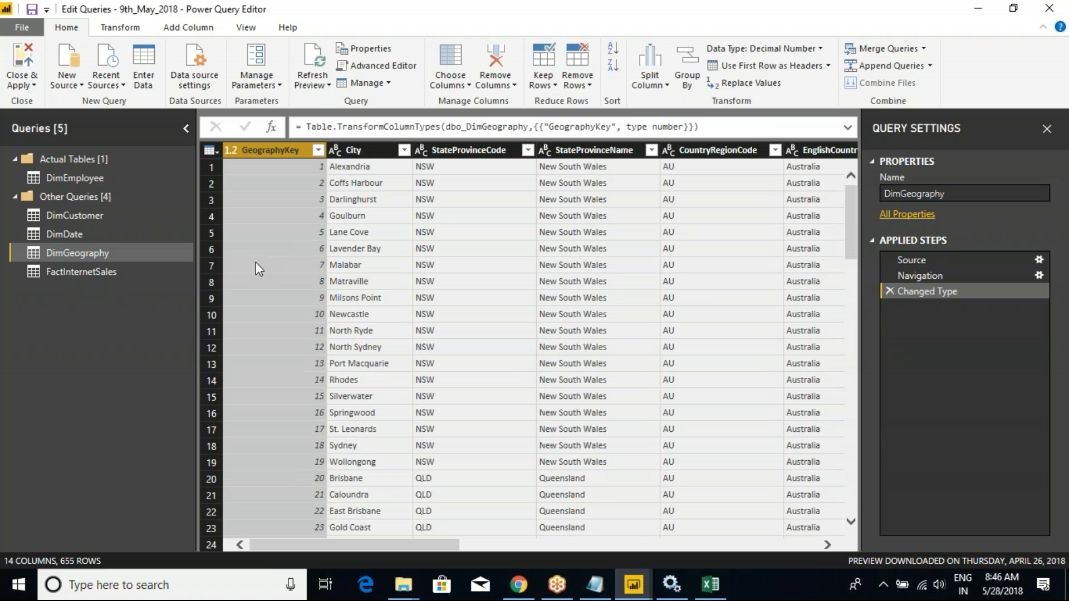
Change the GeographyKey column's data type to Fixed decimal number, replacing the current type conversion
left_click(817, 48)
left_click(766, 87)
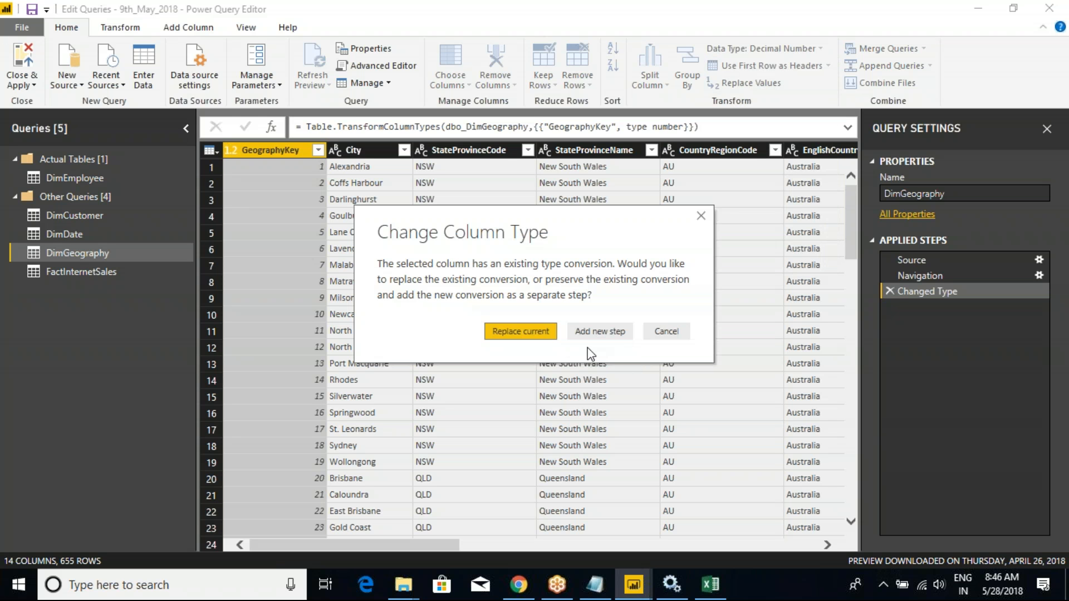
left_click(532, 333)
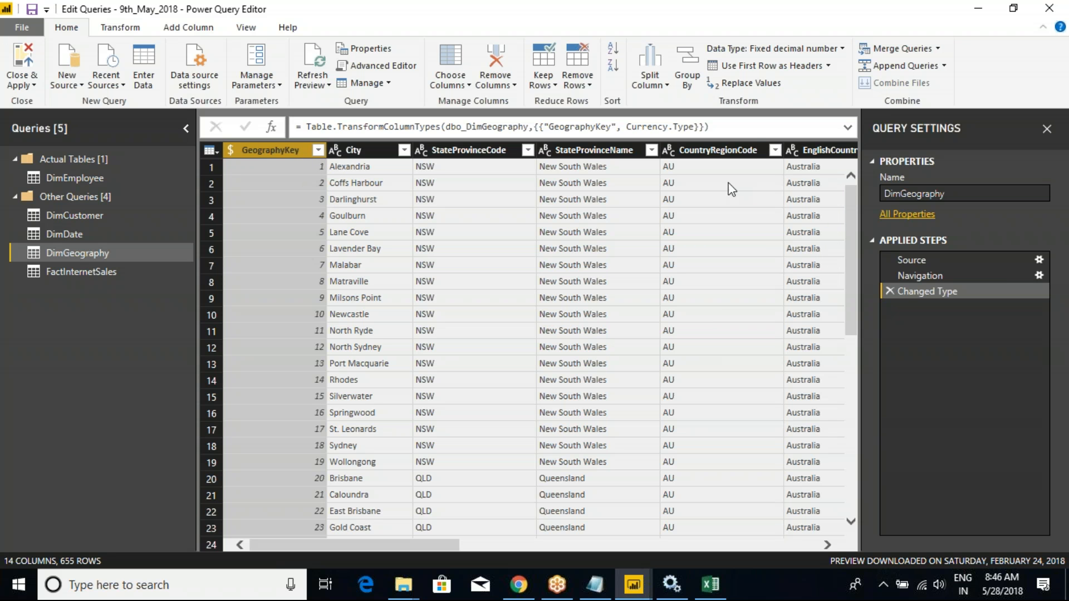
Review the data types offered for GeographyKey and delete the Changed Type applied step
left_click(841, 50)
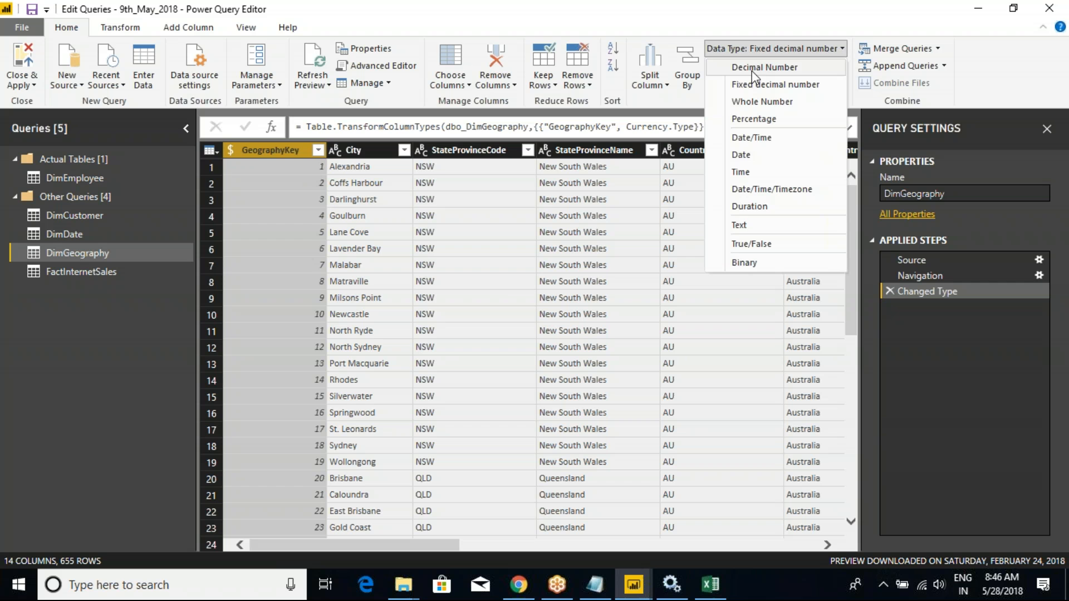
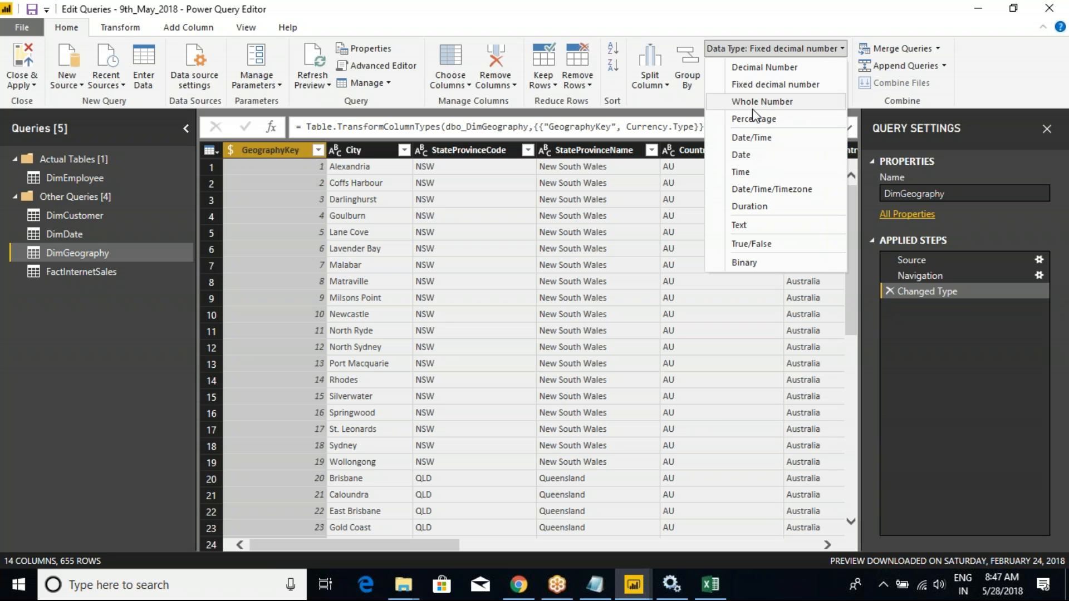
left_click(764, 7)
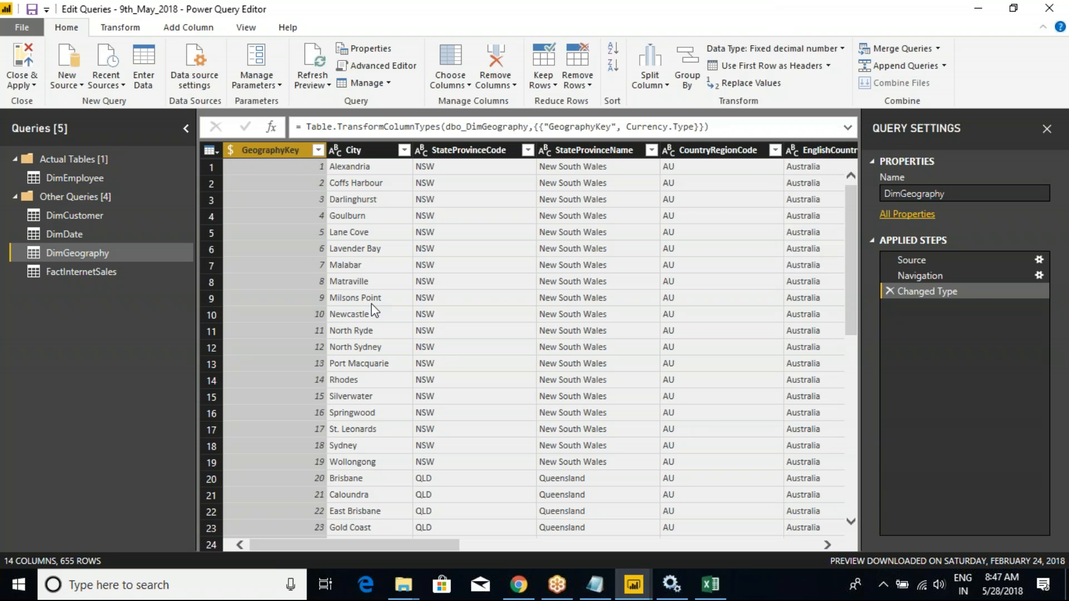
left_click(890, 290)
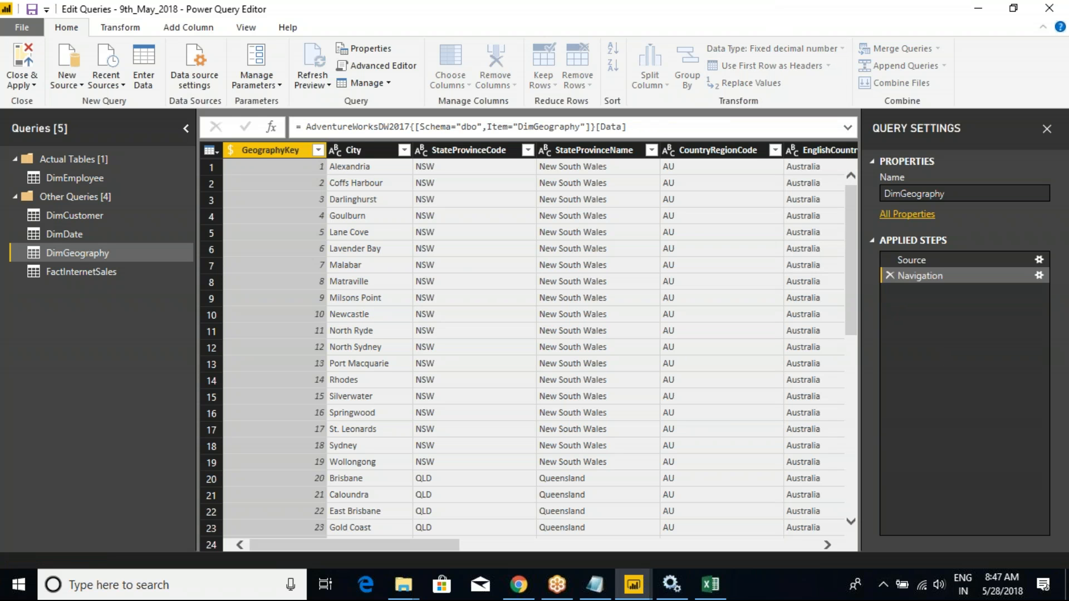
Compare the data types offered for the GeographyKey column and examine its numeric Transform options
left_click(283, 147)
right_click(284, 150)
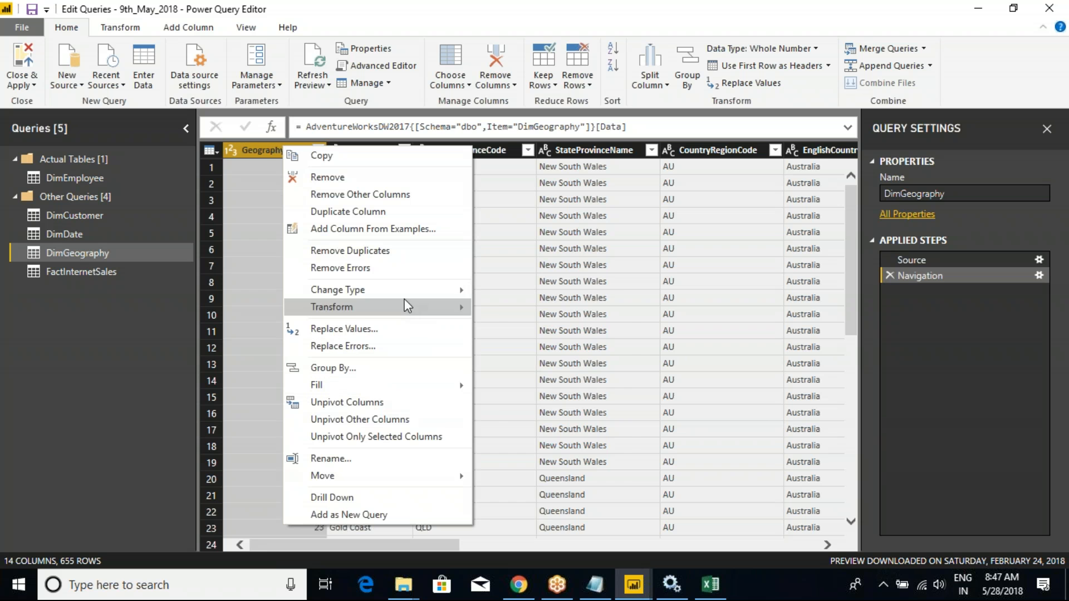
mouse_move(411, 294)
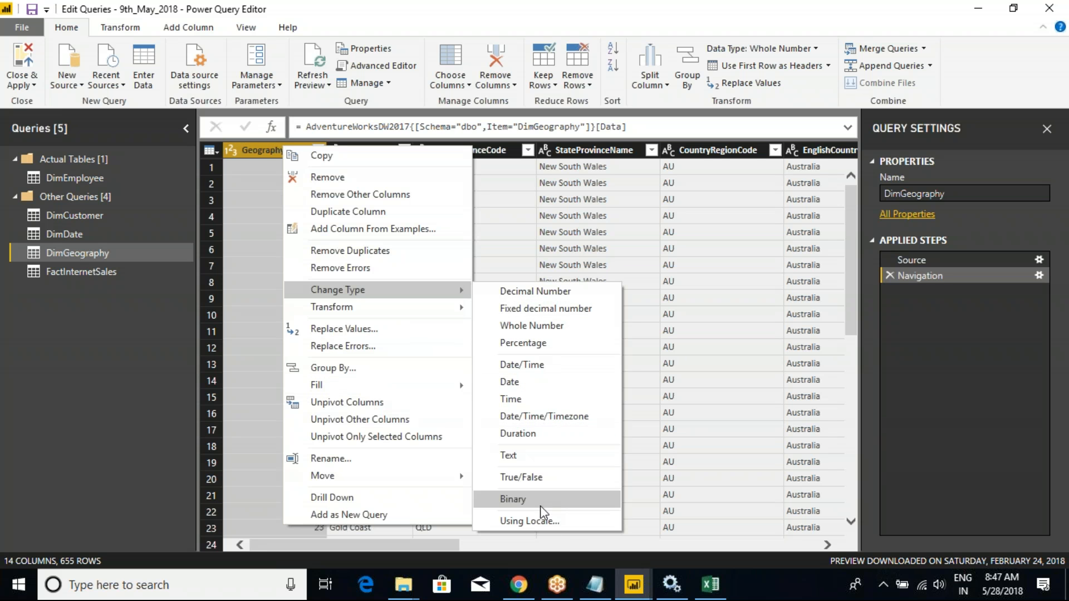
left_click(771, 36)
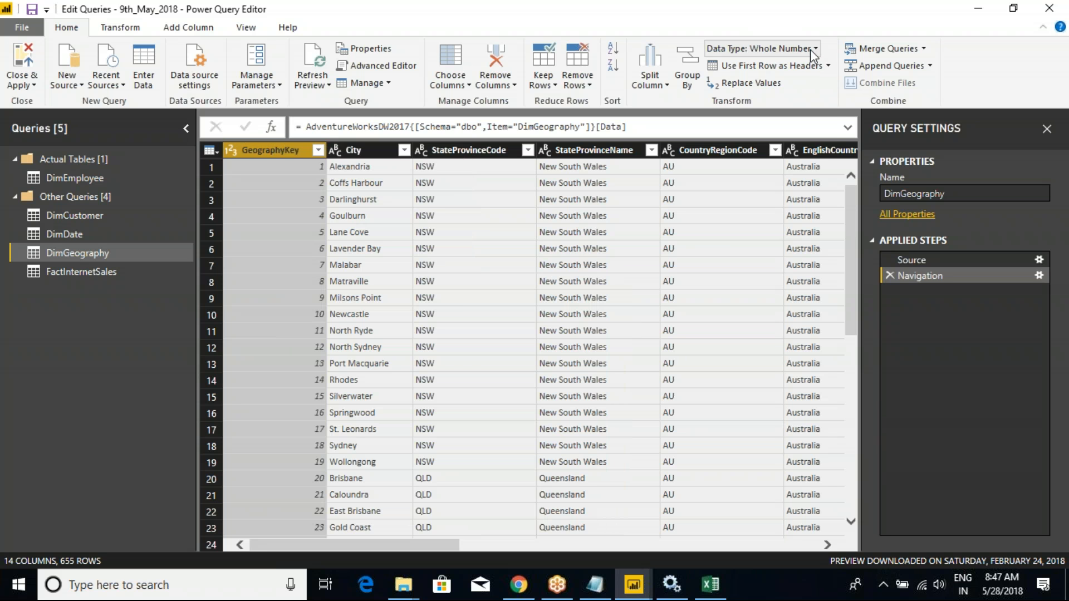
left_click(810, 49)
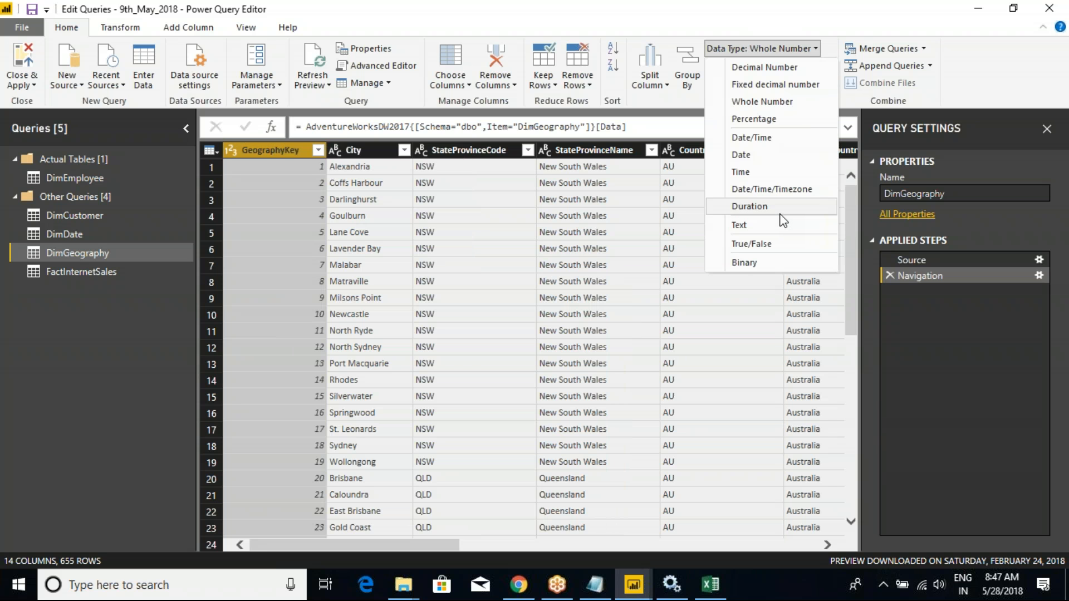
left_click(775, 100)
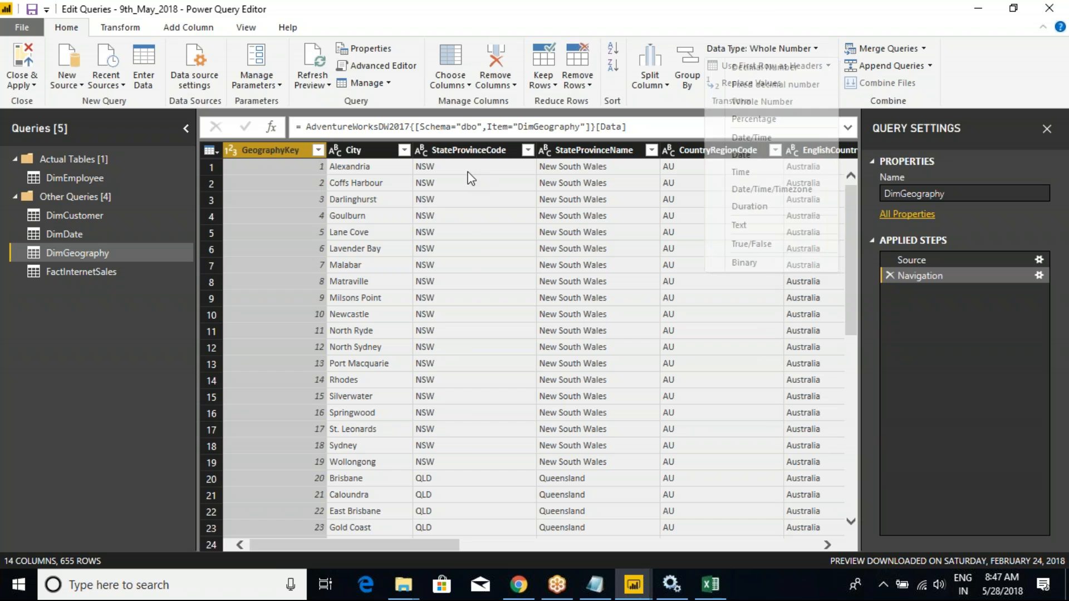
right_click(277, 152)
mouse_move(362, 296)
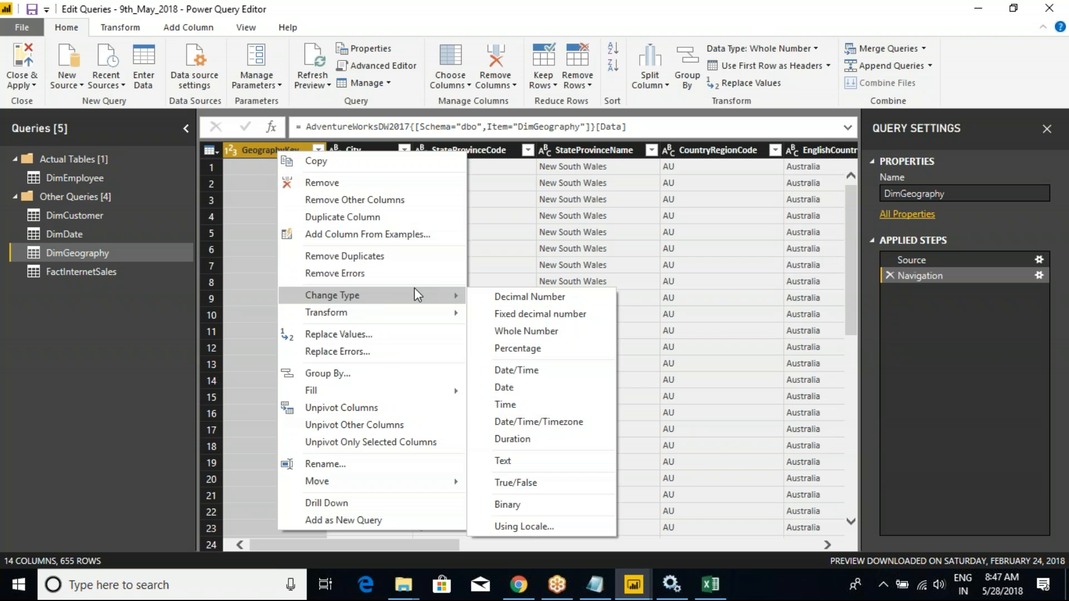
mouse_move(396, 316)
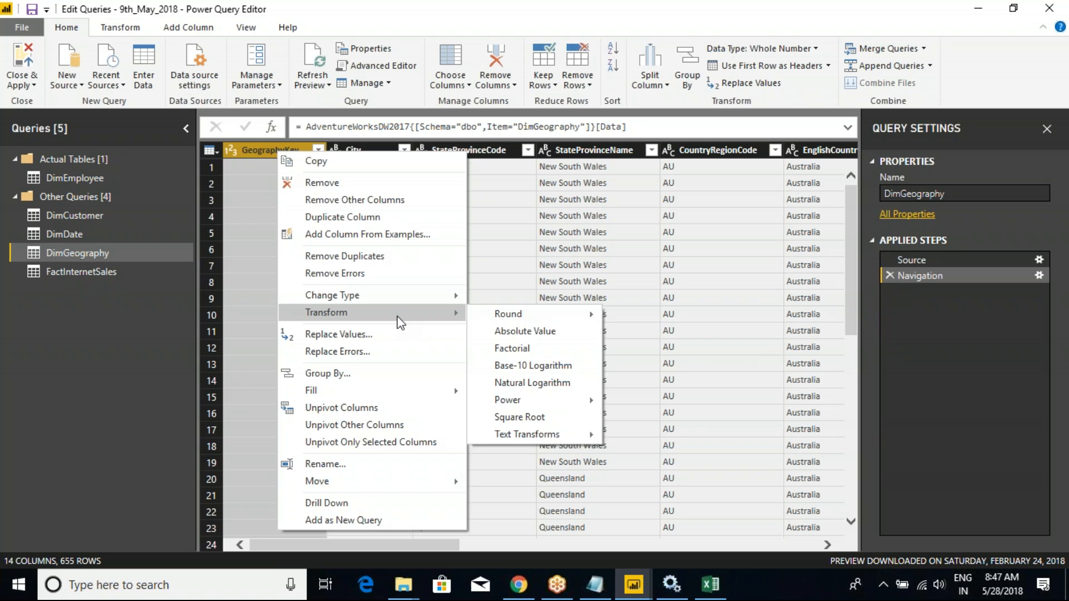
Transform the EnglishCountryRegionName column's text to UPPERCASE
left_click(806, 152)
left_click_drag(319, 550, 397, 550)
right_click(536, 147)
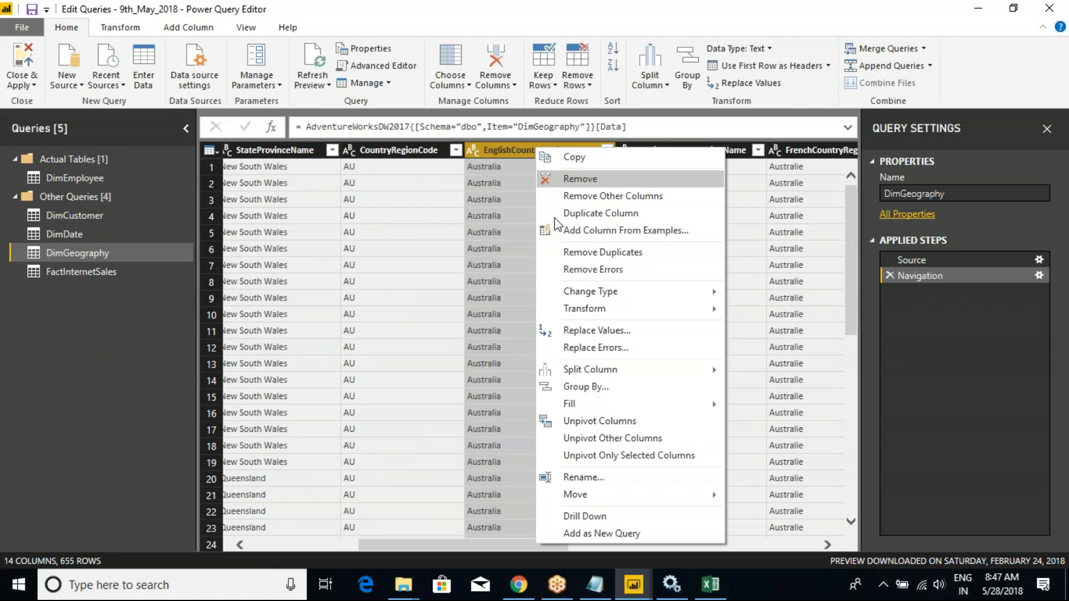
left_click(503, 201)
left_click(486, 165)
left_click(482, 179)
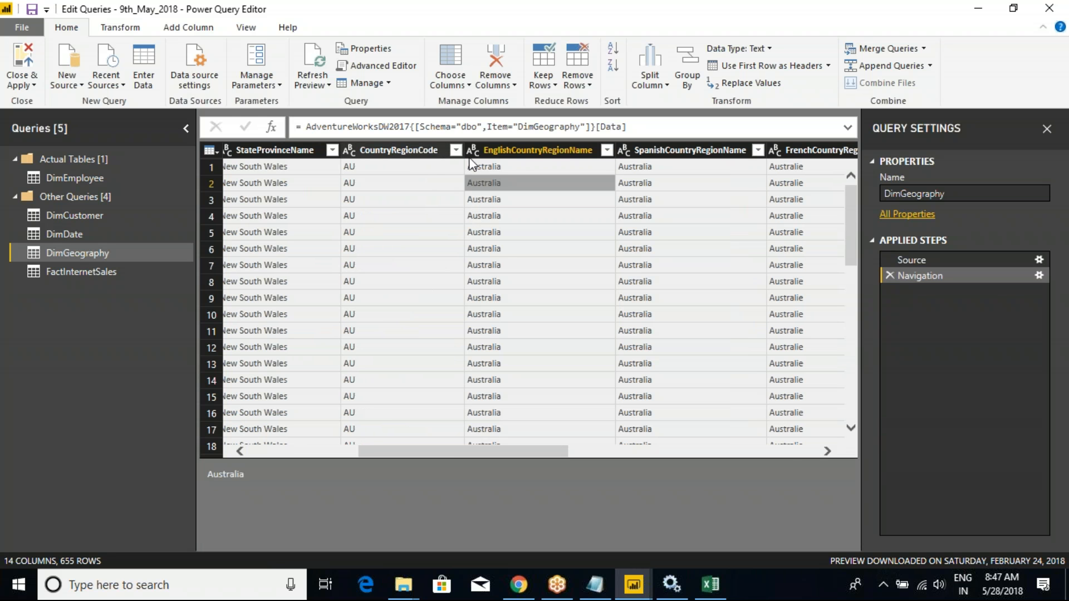
right_click(516, 150)
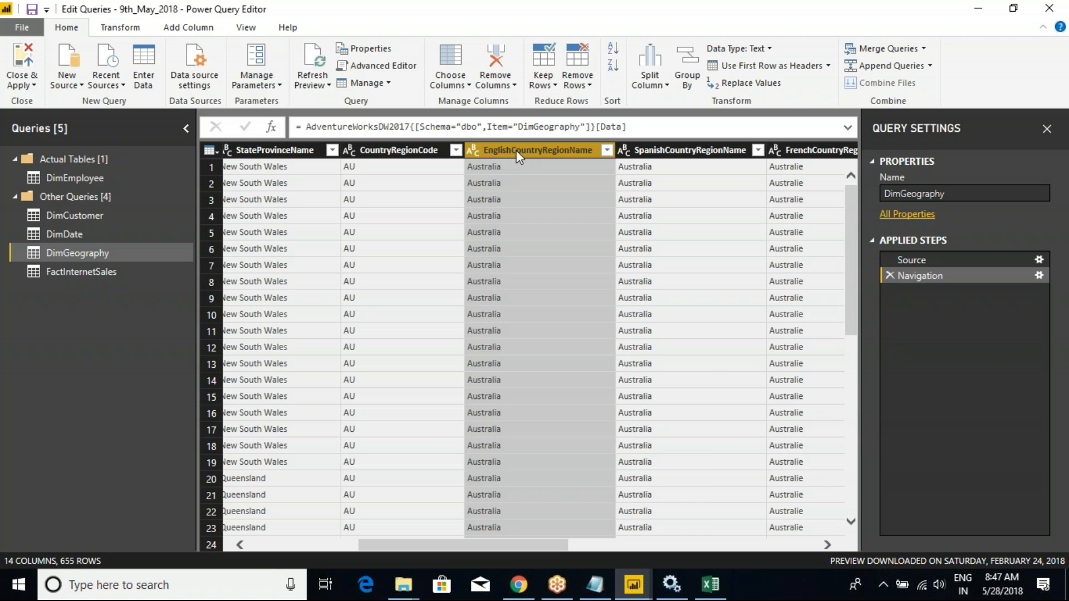
mouse_move(597, 315)
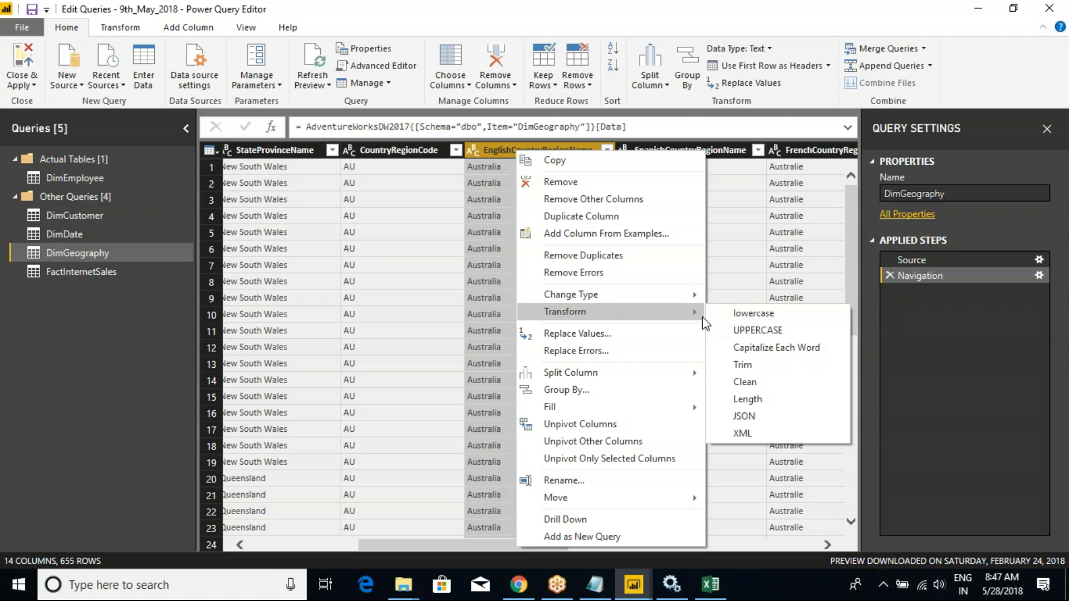
left_click(756, 329)
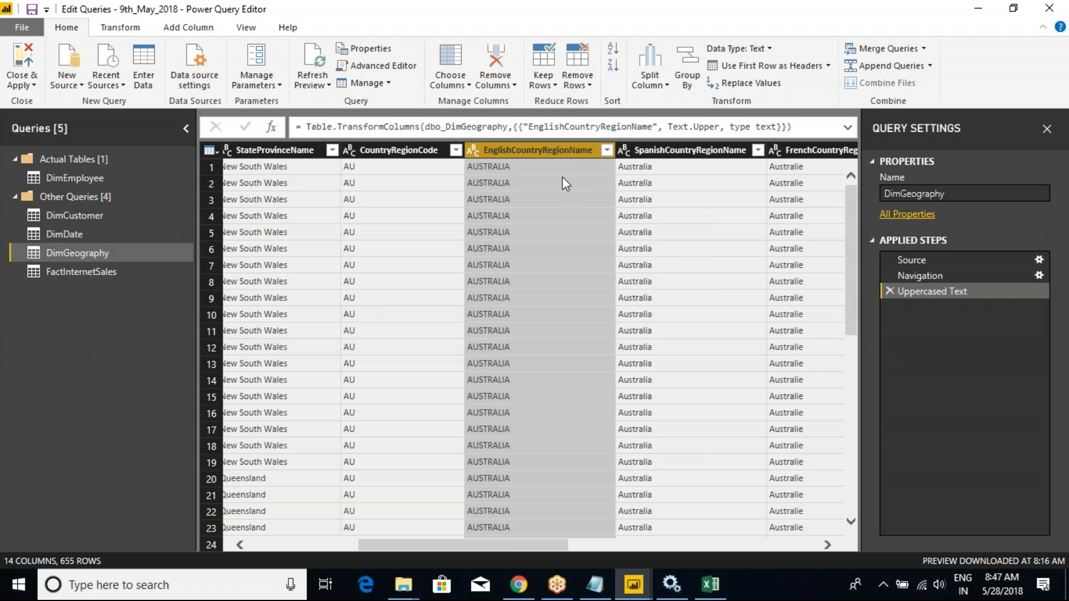
Review the text Transform options for EnglishCountryRegionName and convert the StateProvinceName column's text to lowercase
right_click(530, 148)
mouse_move(600, 315)
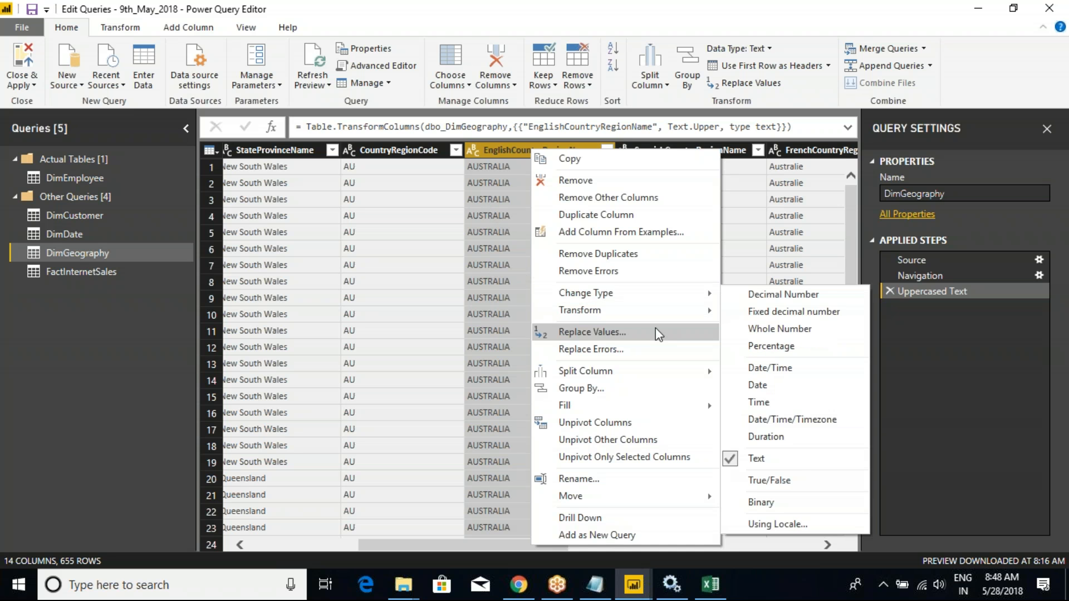
mouse_move(679, 316)
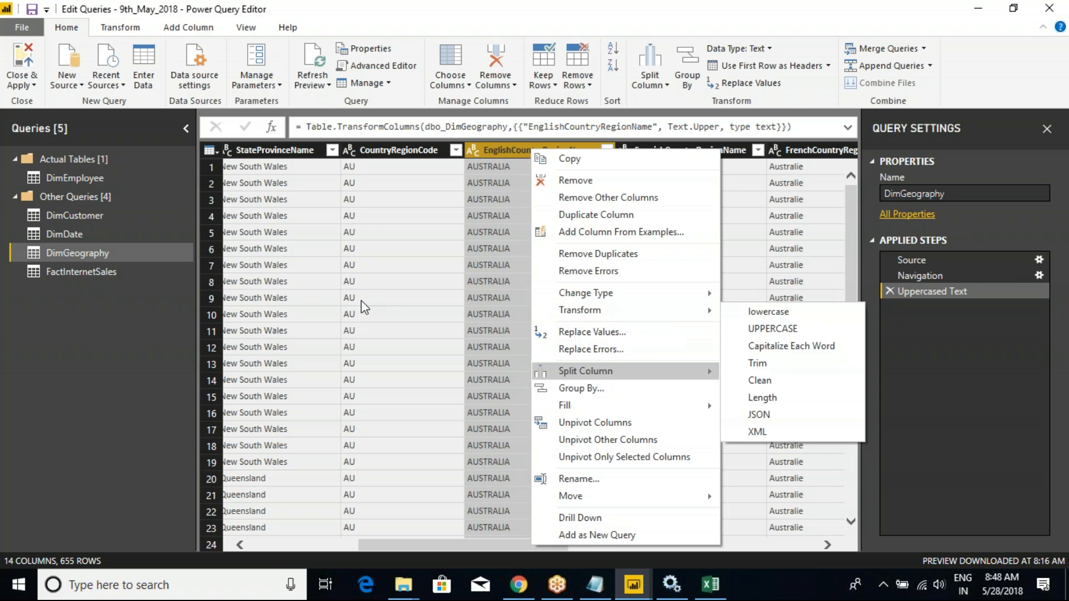
left_click(263, 152)
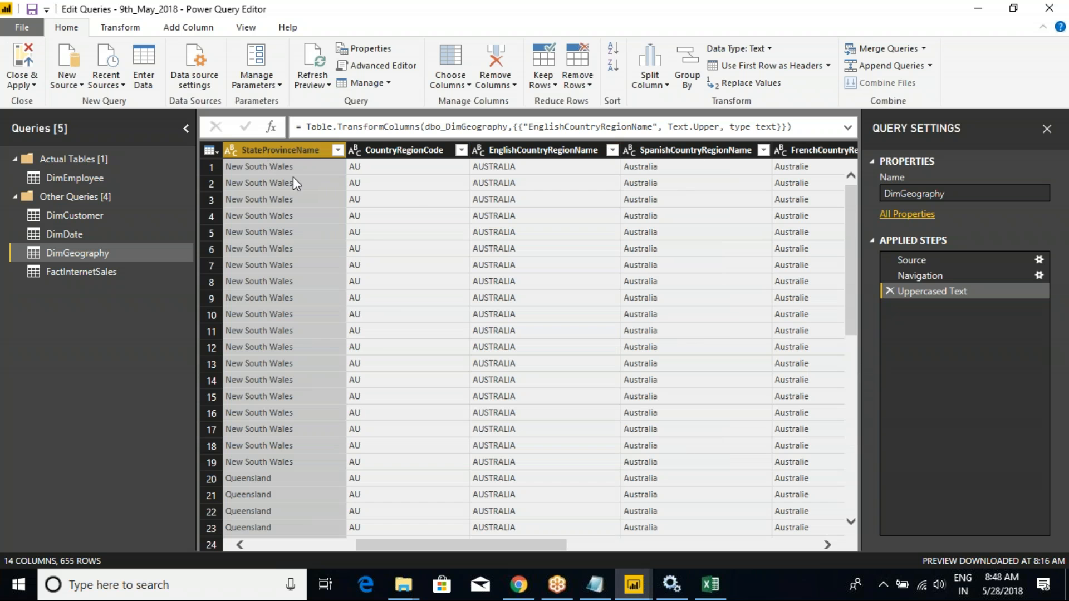
right_click(302, 150)
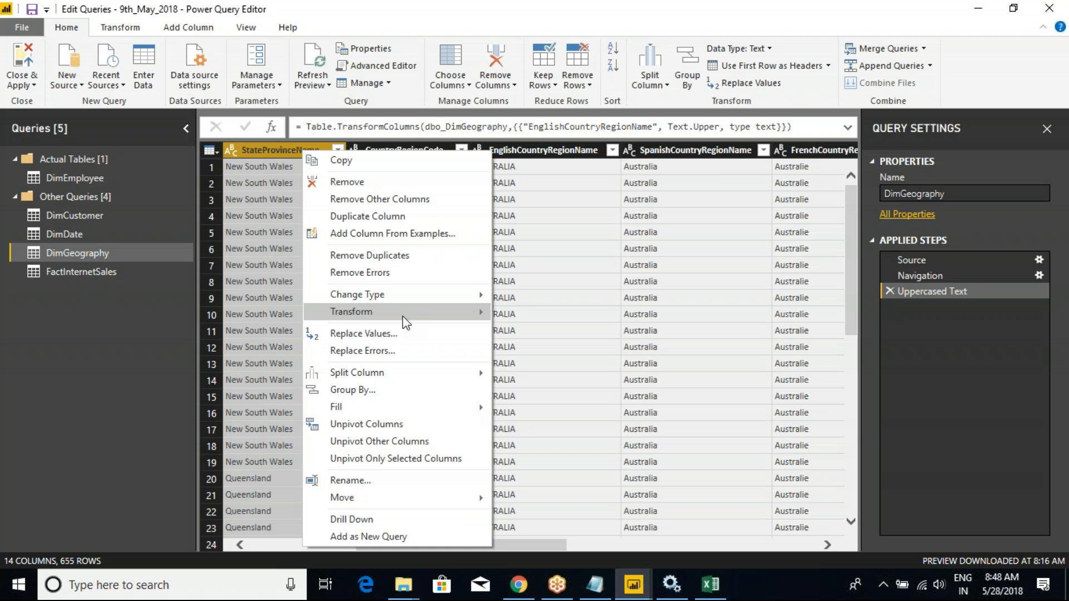
mouse_move(402, 316)
left_click(531, 312)
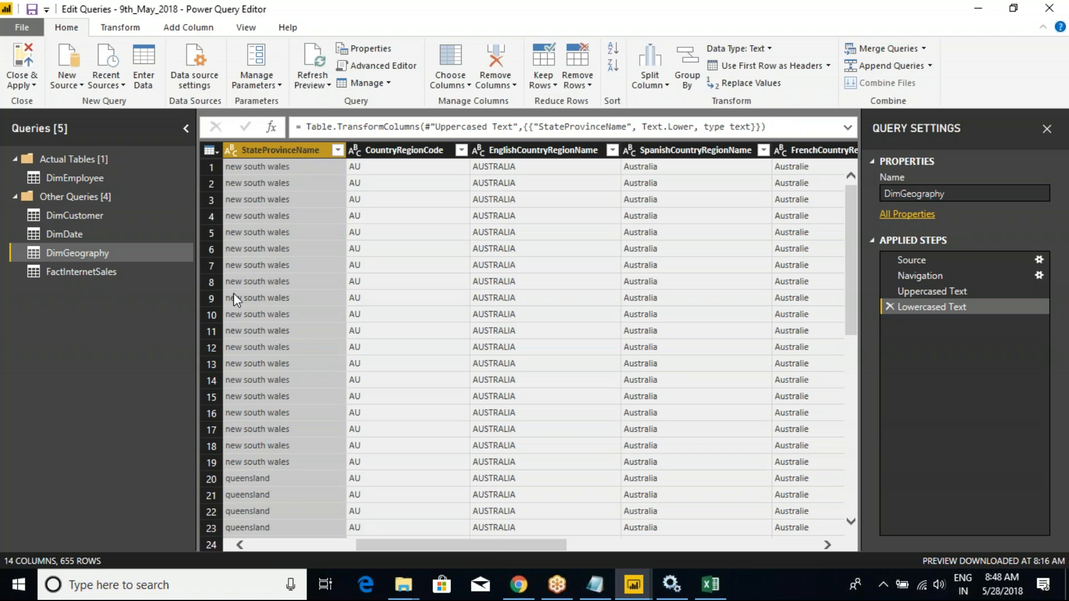
Apply the Capitalize Each Word transform to the StateProvinceName column
right_click(287, 151)
mouse_move(378, 322)
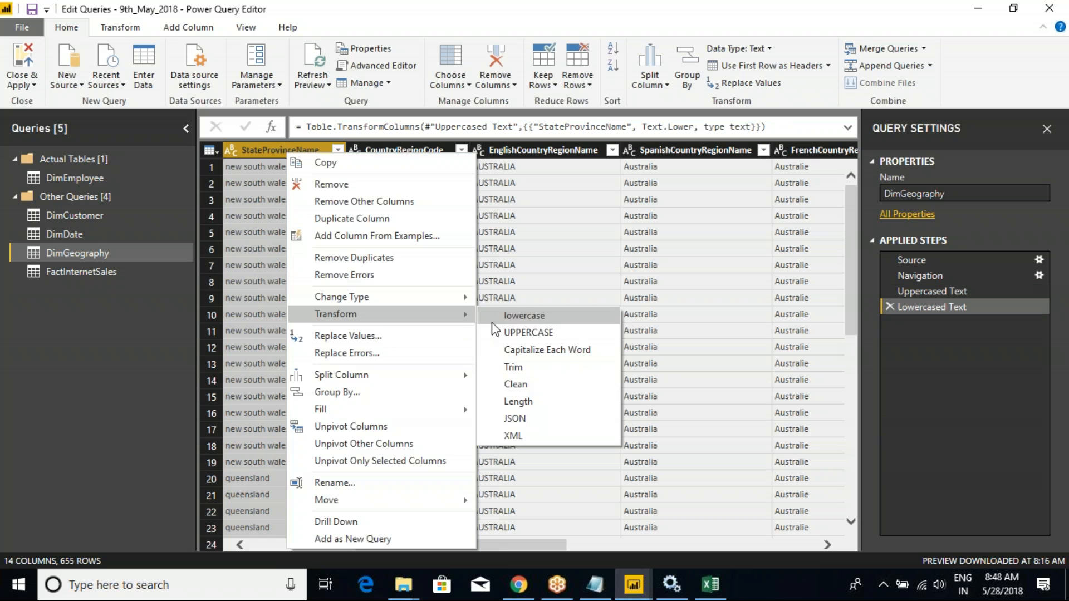
left_click(567, 357)
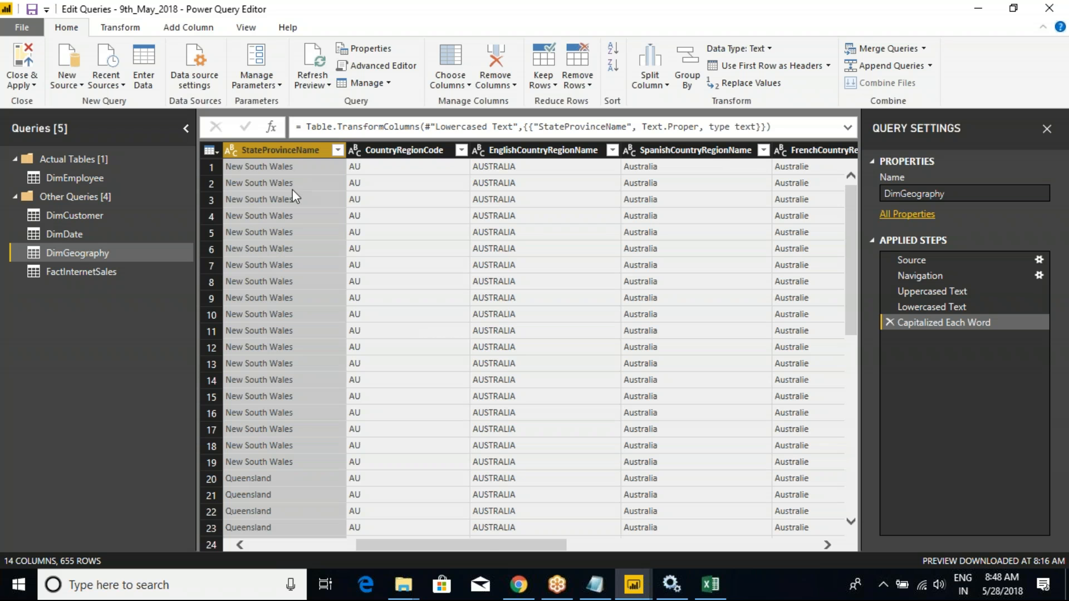
Apply the Trim and Clean text transforms to the StateProvinceName column
right_click(299, 150)
mouse_move(430, 311)
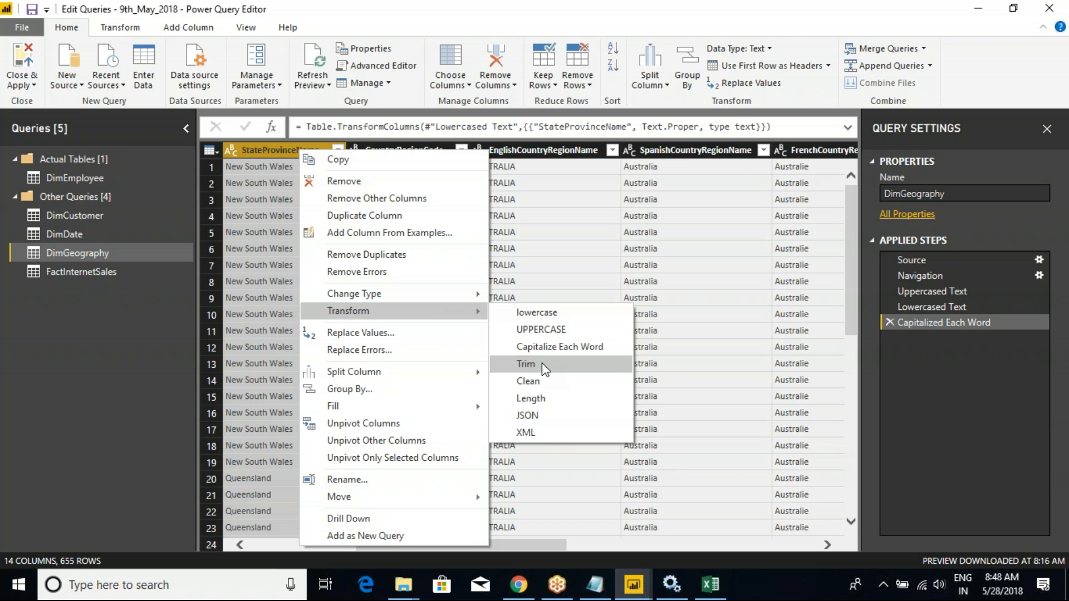
left_click(542, 364)
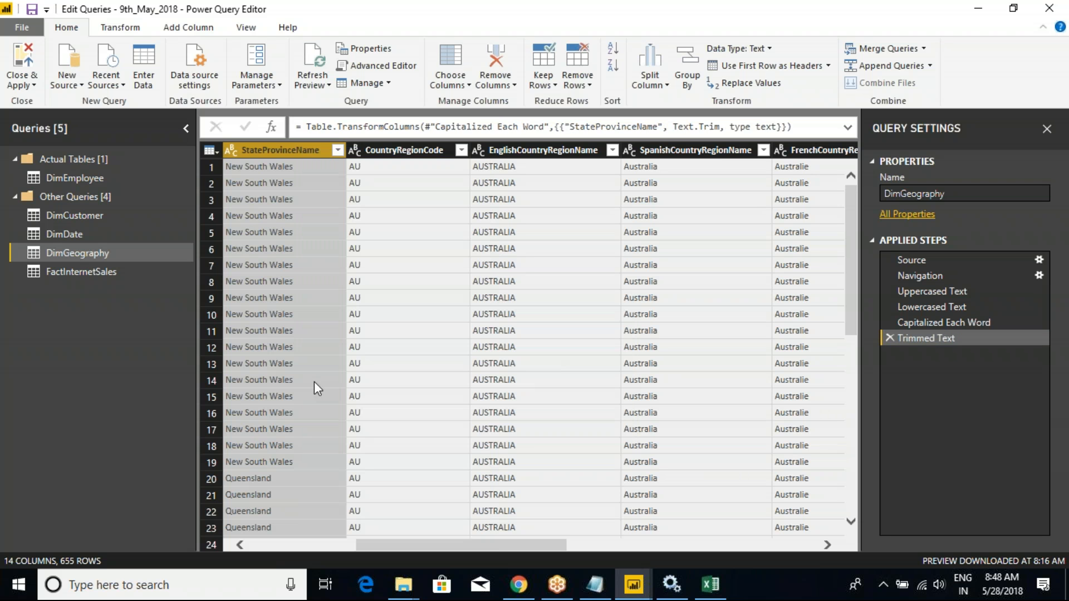
left_click_drag(242, 337, 246, 346)
left_click_drag(268, 333, 268, 347)
key("Escape")
right_click(299, 152)
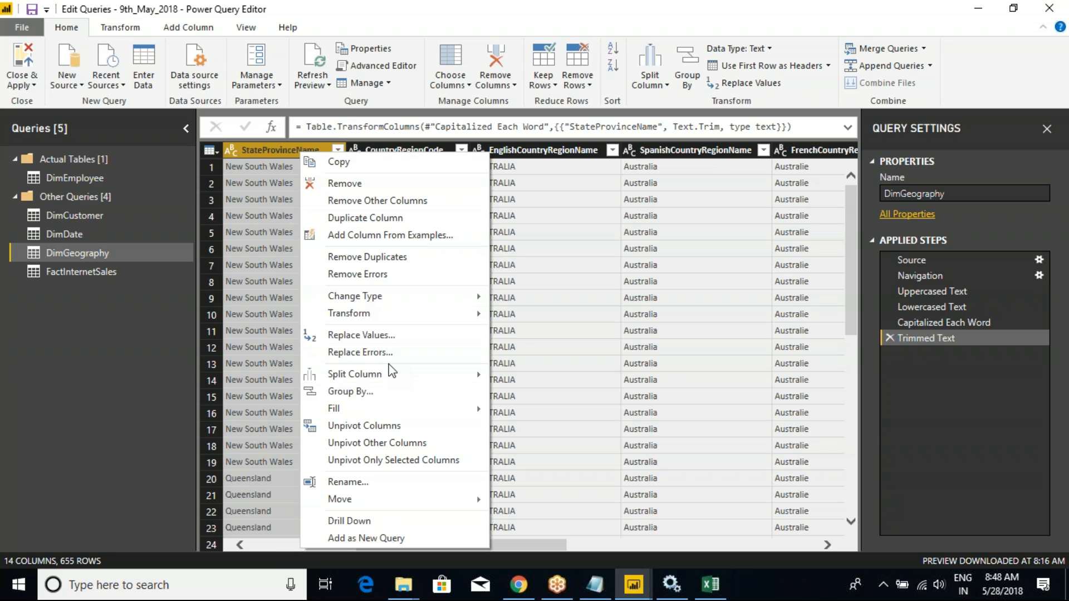
mouse_move(473, 312)
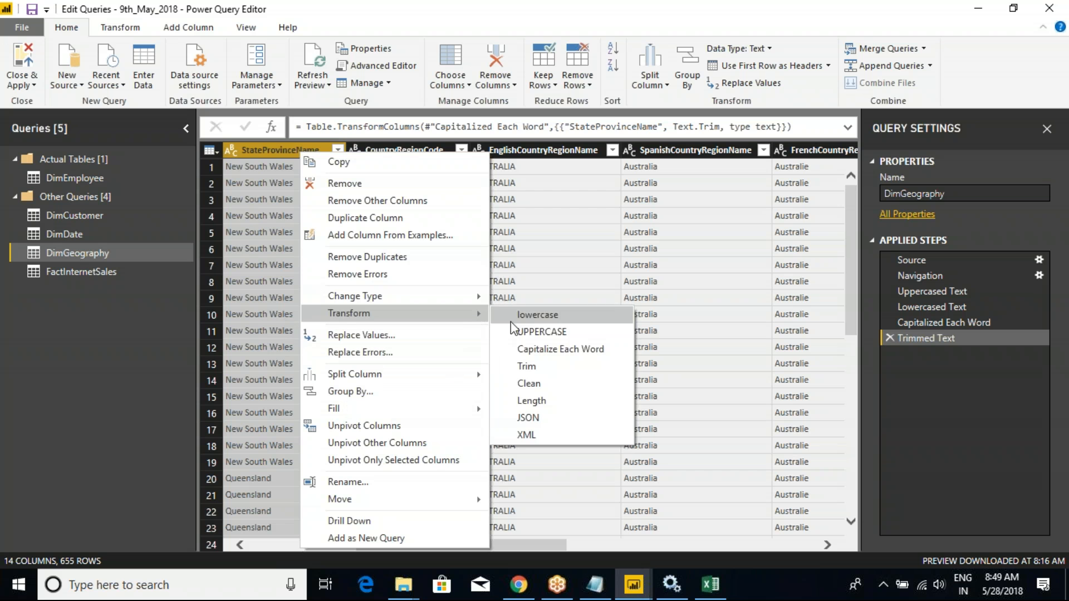
left_click(542, 383)
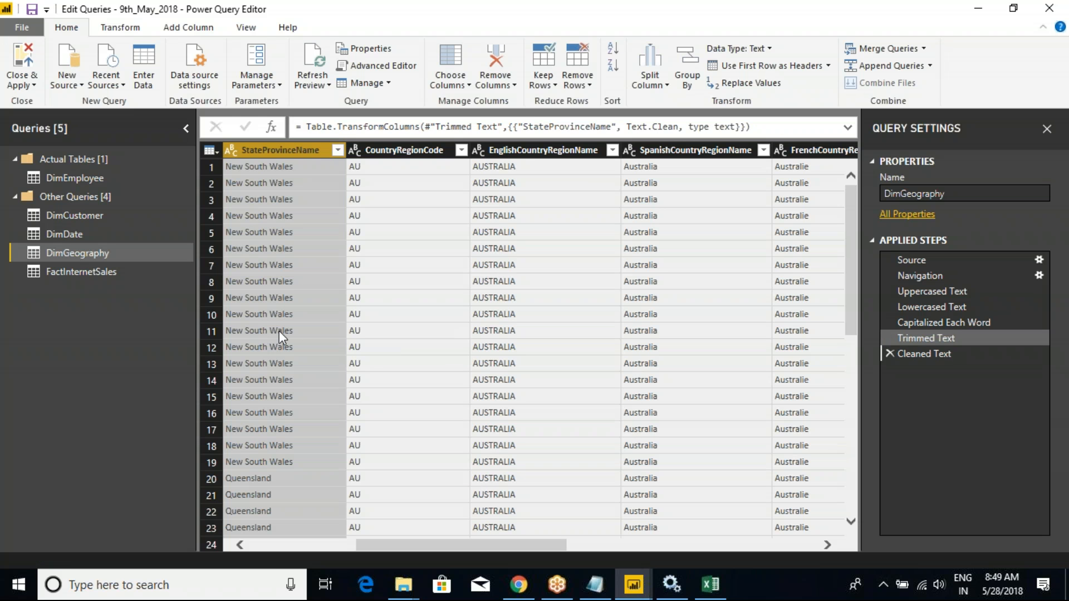
Delete the Cleaned Text, Trimmed Text, Capitalized Each Word, Lowercased Text and Uppercased Text applied steps
left_click(889, 354)
left_click(888, 337)
left_click(890, 322)
left_click(889, 307)
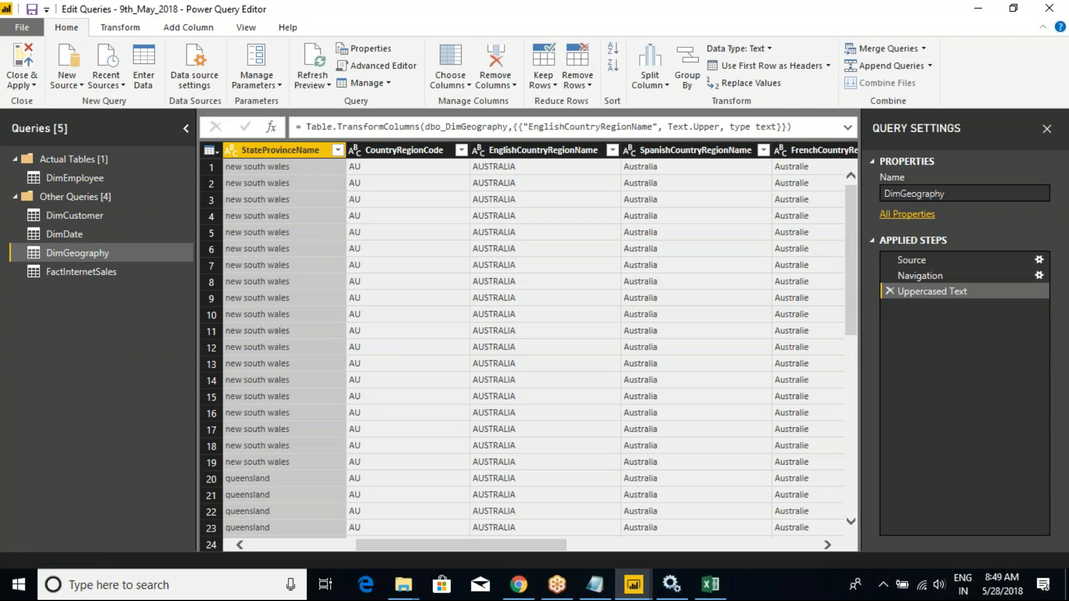
left_click(889, 291)
Apply the Length transform to StateProvinceName, look through the resulting values, and delete the Calculated Text Length applied step
right_click(282, 149)
mouse_move(397, 310)
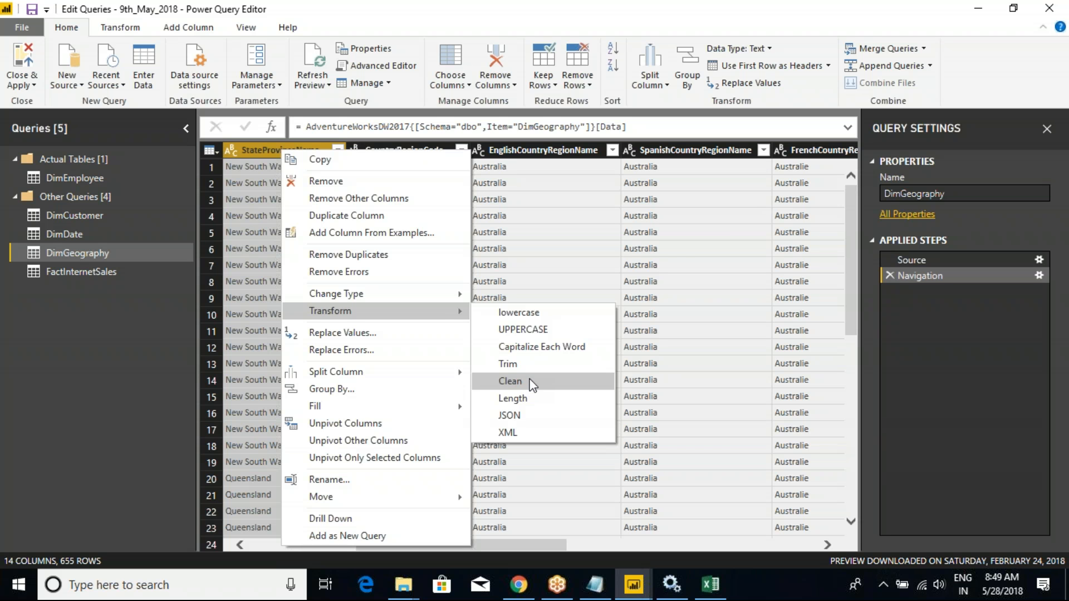
left_click(519, 399)
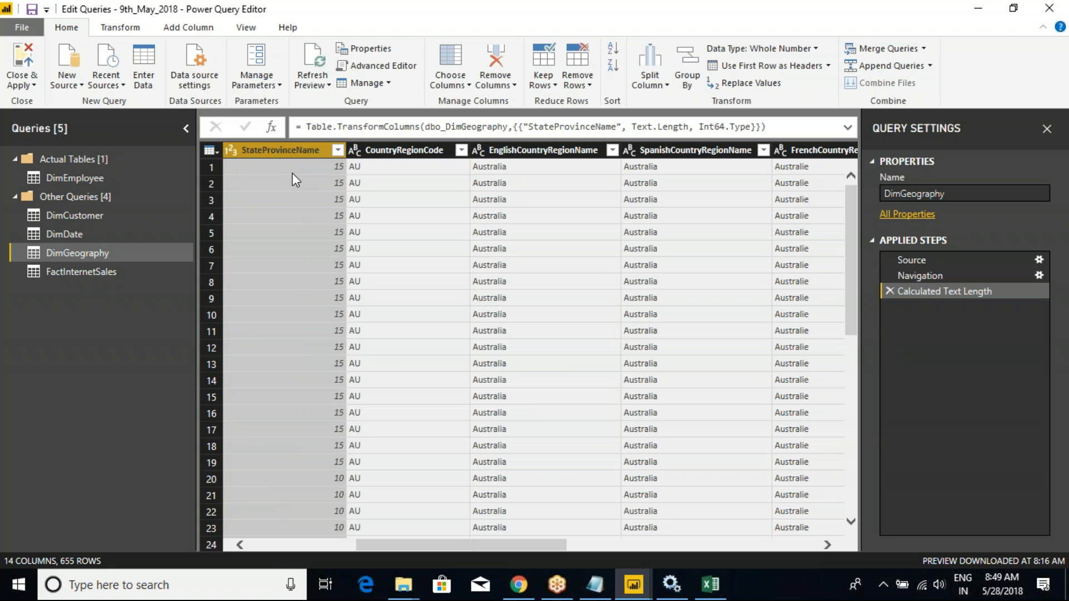
scroll(285, 386, "down", 9)
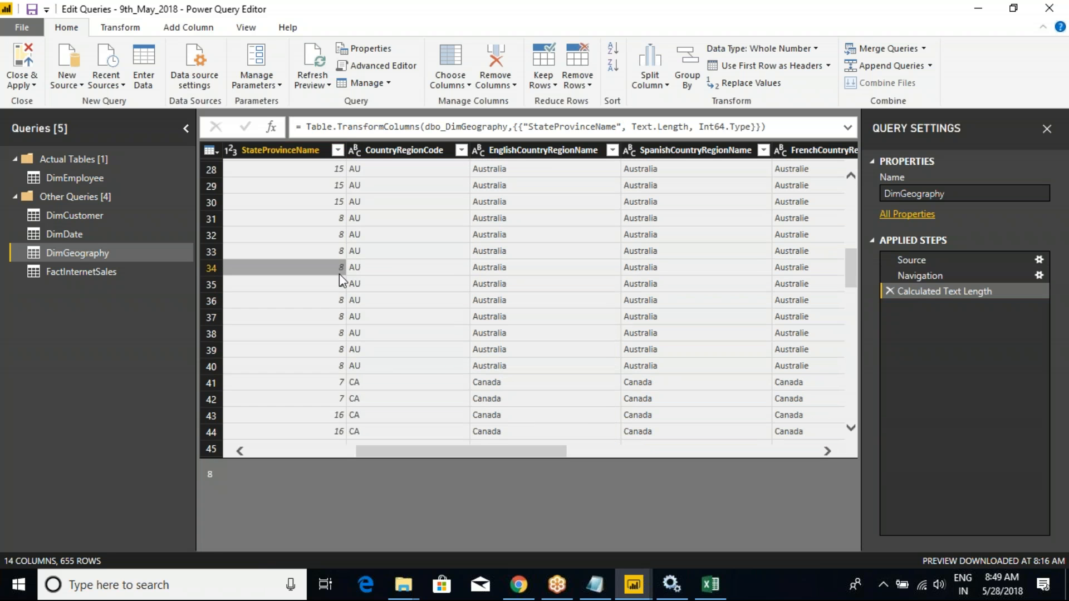
scroll(310, 356, "down", 4)
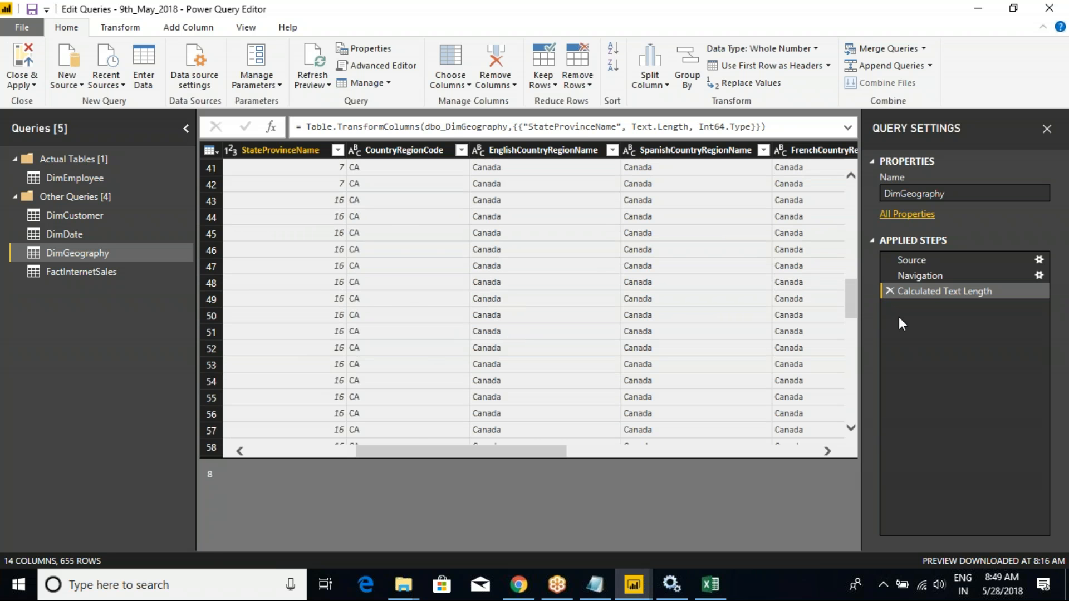
left_click(889, 292)
left_click(285, 149)
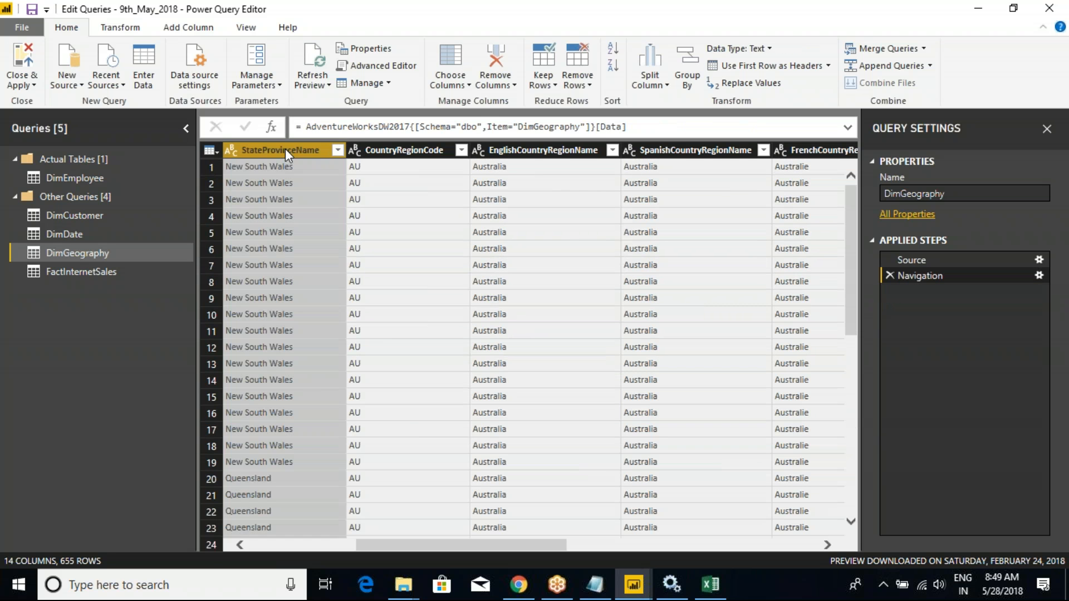
right_click(285, 148)
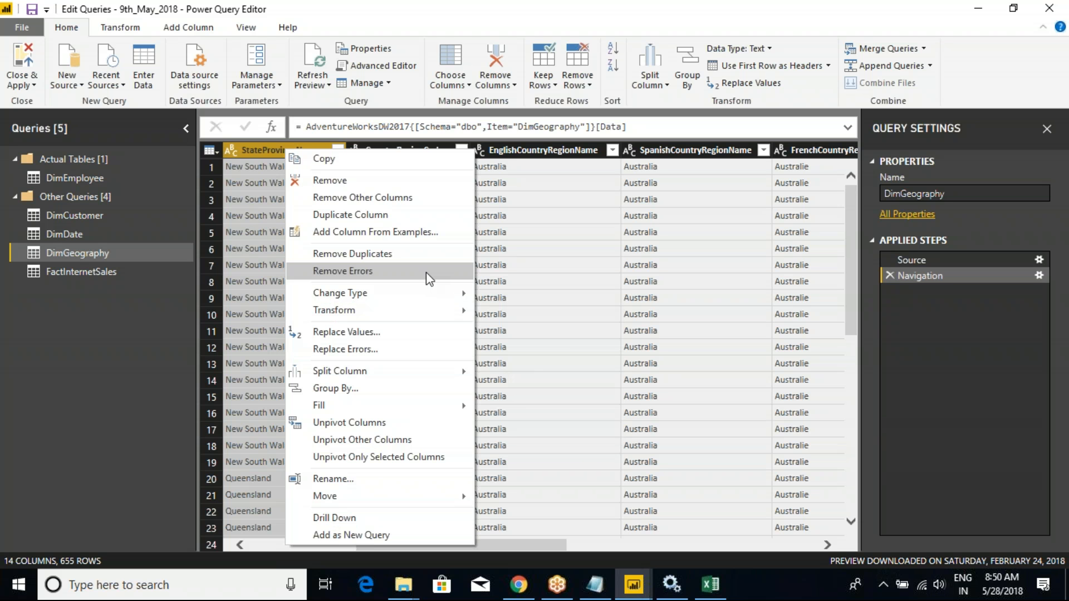
left_click(757, 578)
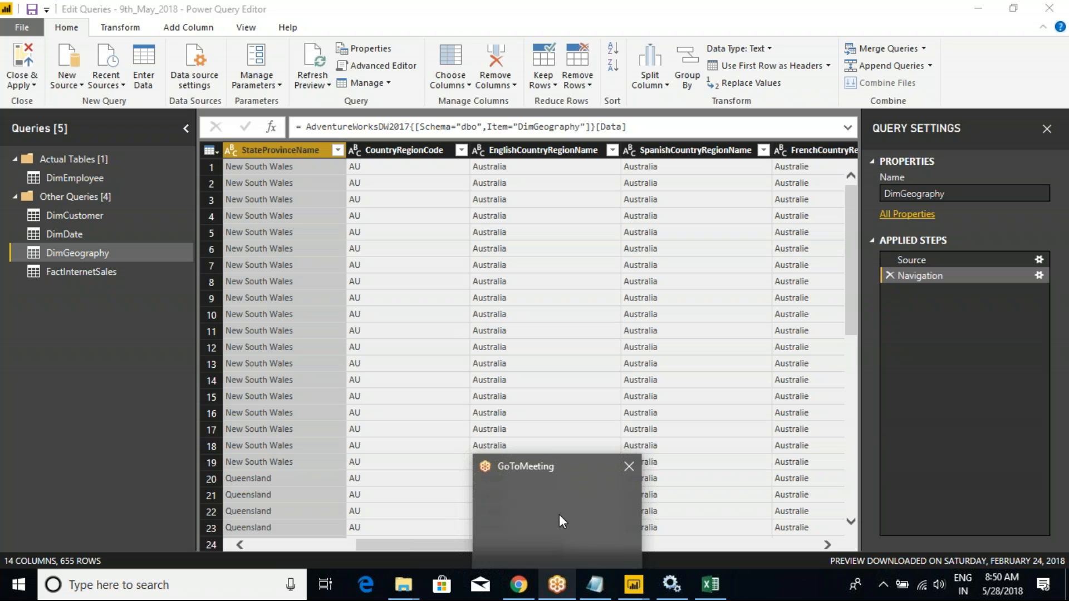
left_click(579, 503)
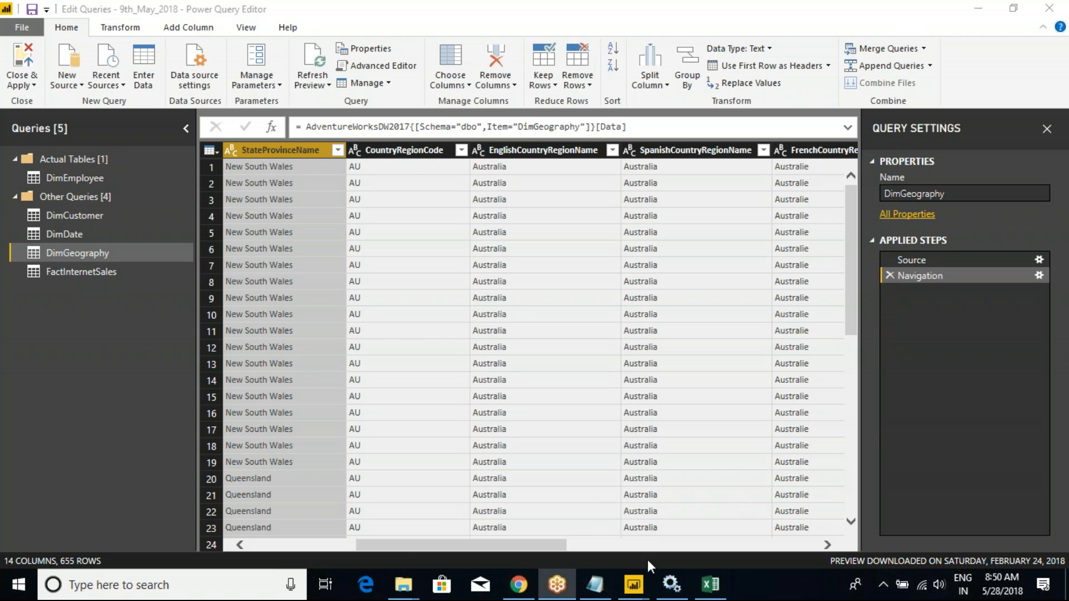
Switch to Chrome, look over the recordings in the 9th_May_2018_Batch_PBI Drive folder, and close its browser tab
left_click(518, 585)
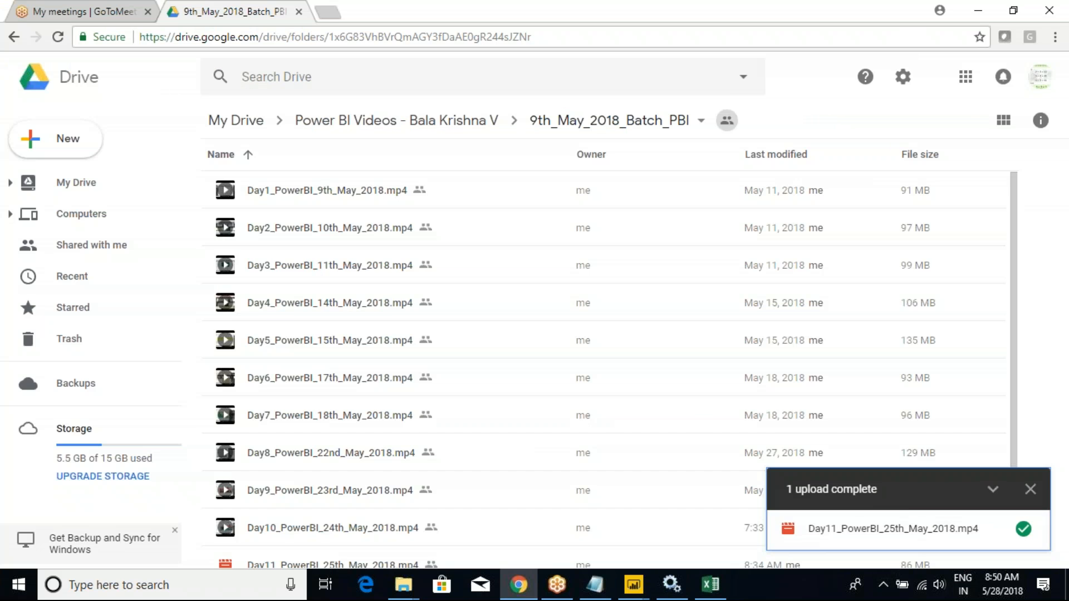
scroll(382, 457, "down", 1)
scroll(383, 457, "up", 1)
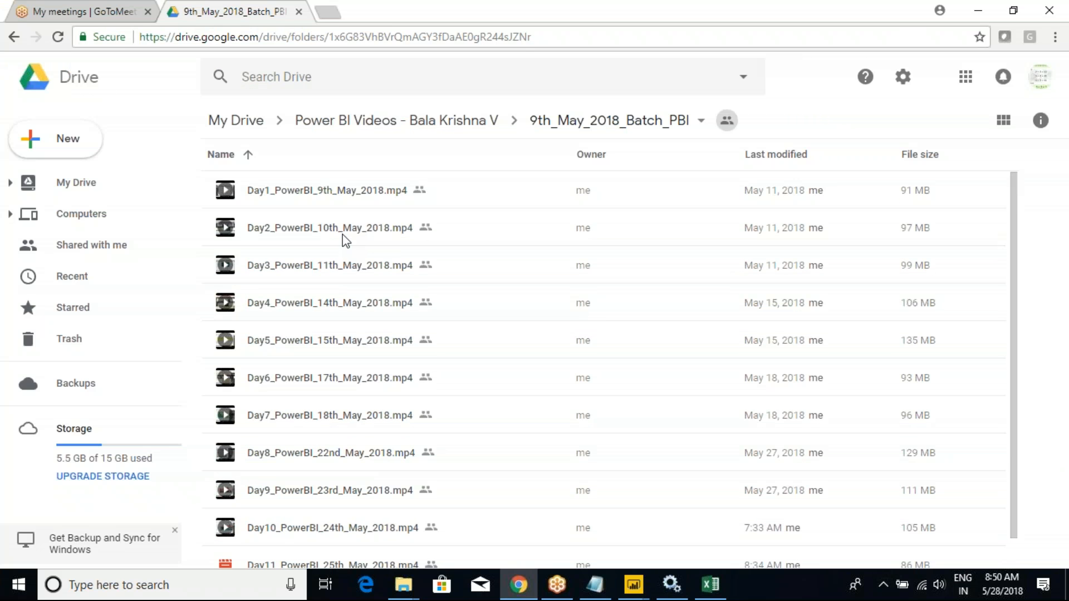
left_click(299, 12)
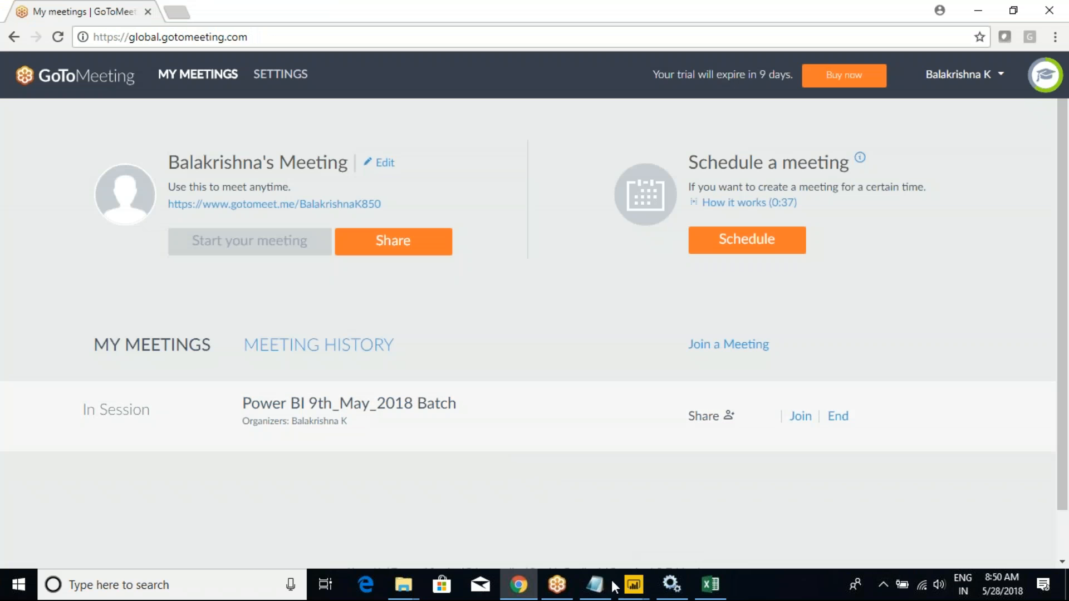
Switch to the Class Notes file in Notepad and close the open Excel window
left_click(610, 576)
left_click(573, 451)
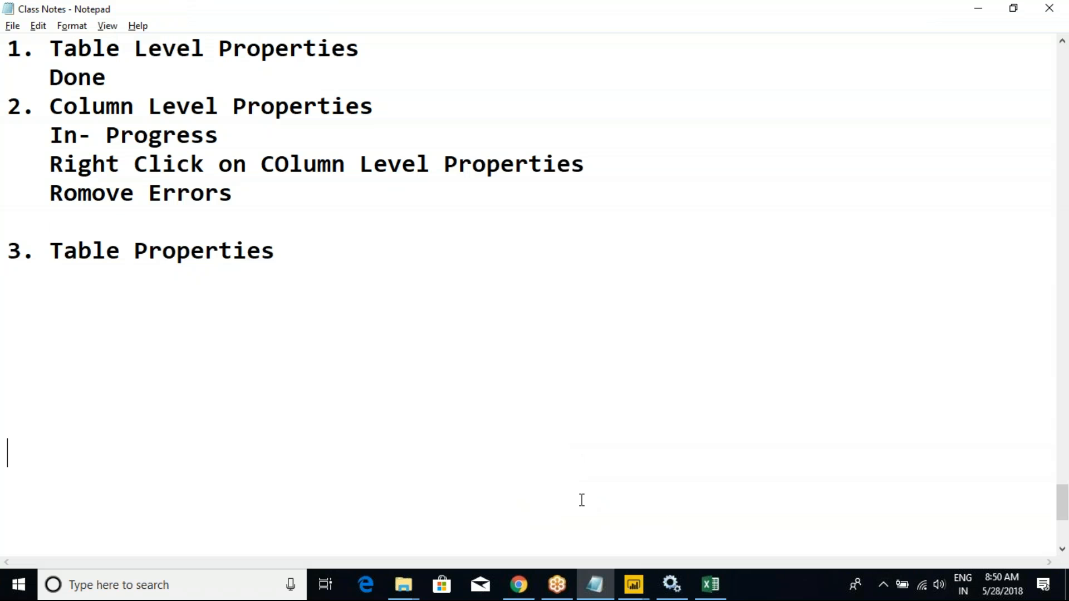
left_click(711, 584)
left_click(1057, 8)
left_click(542, 310)
mouse_move(634, 583)
mouse_move(557, 584)
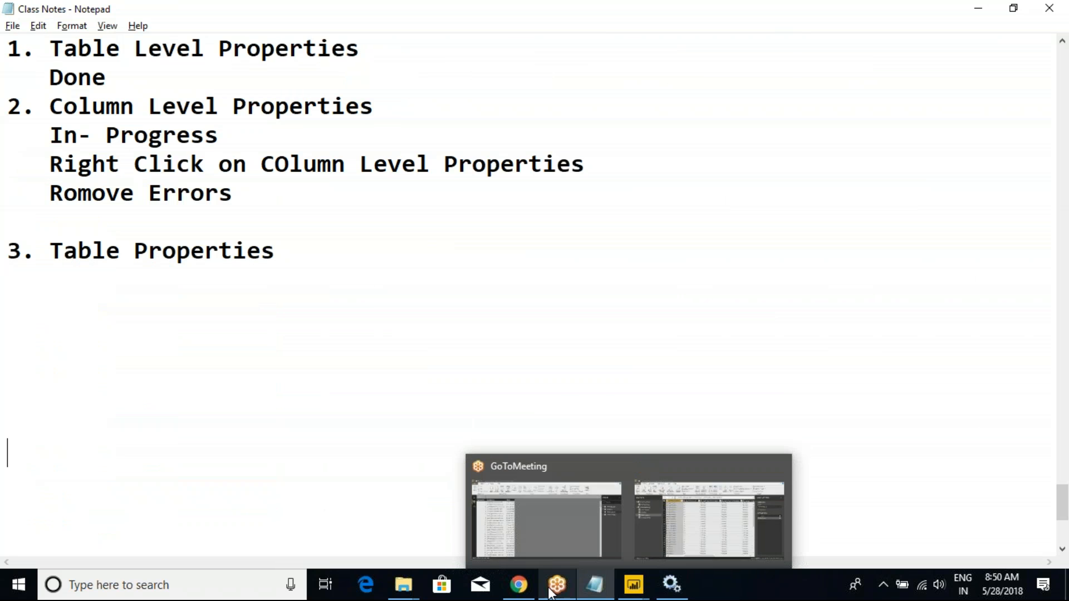
left_click(563, 484)
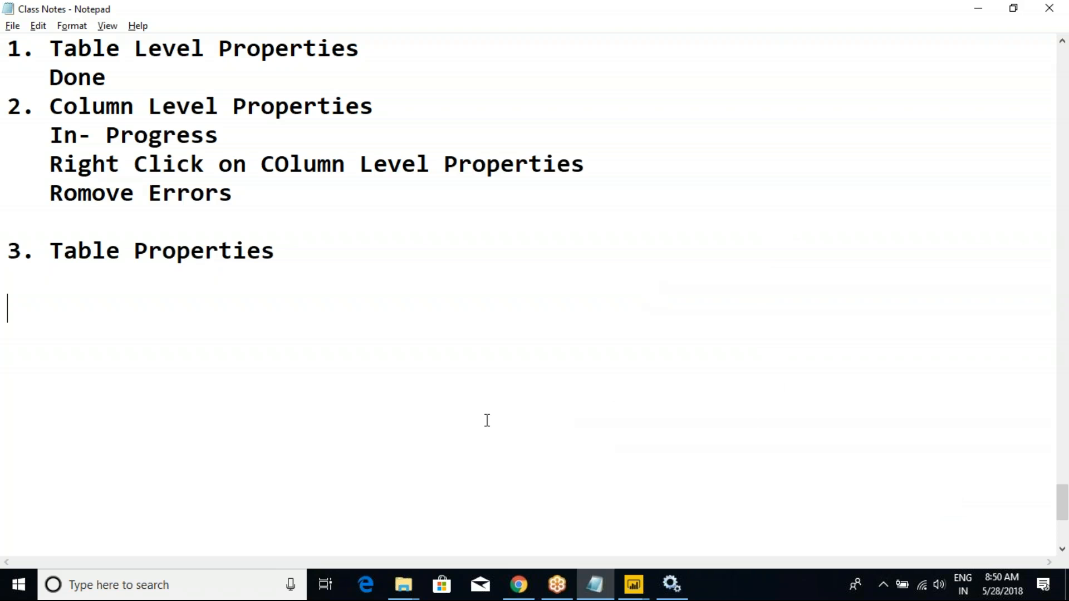
Switch to the Power Query Editor and look over the column commands for StateProvinceName in DimGeography, including Replace Values
mouse_move(633, 573)
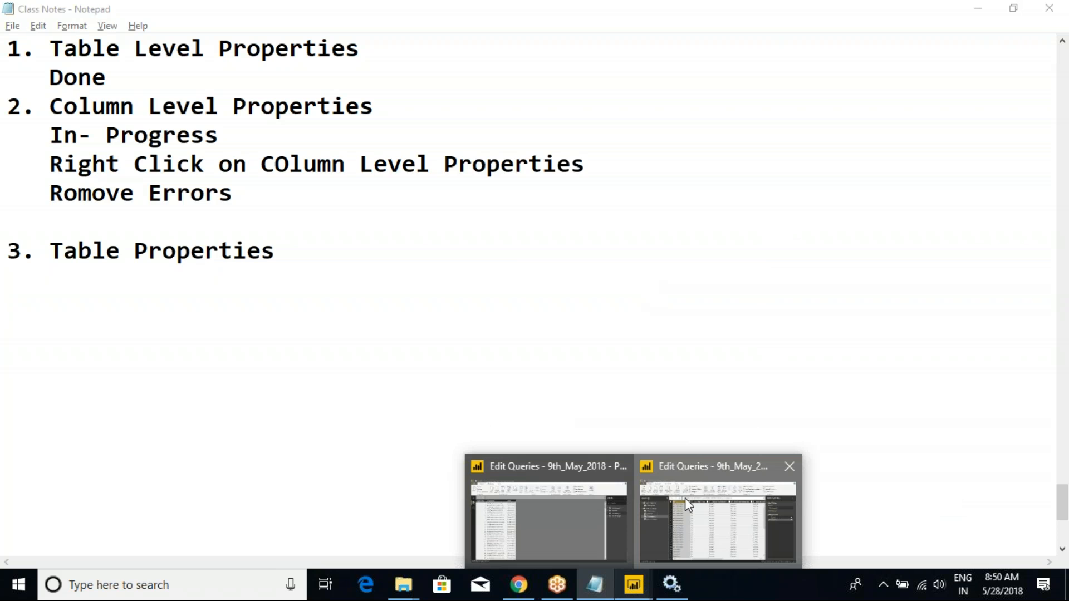
left_click(685, 497)
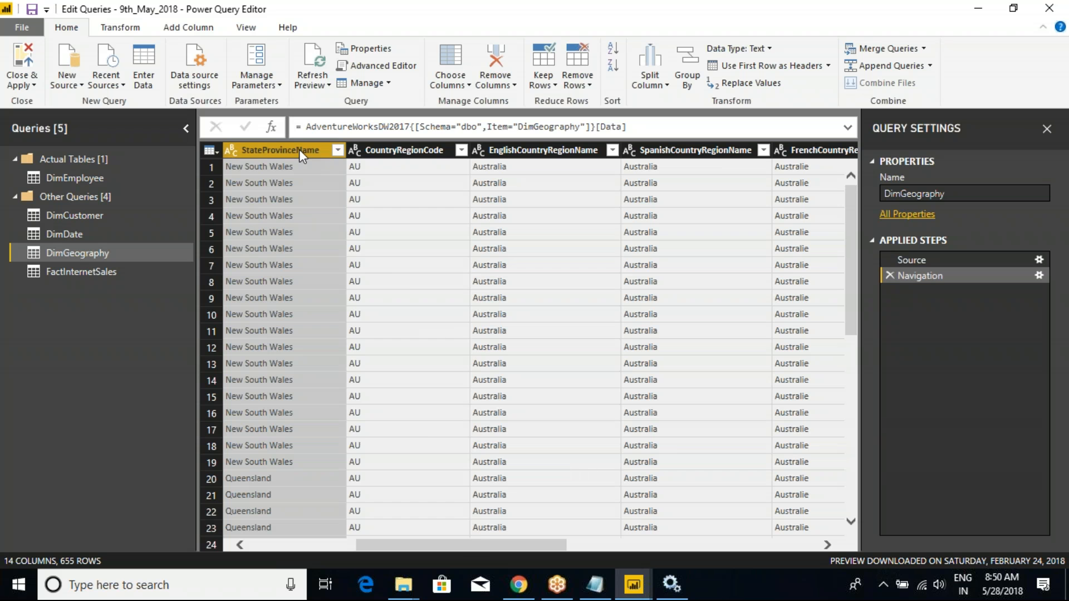
right_click(299, 149)
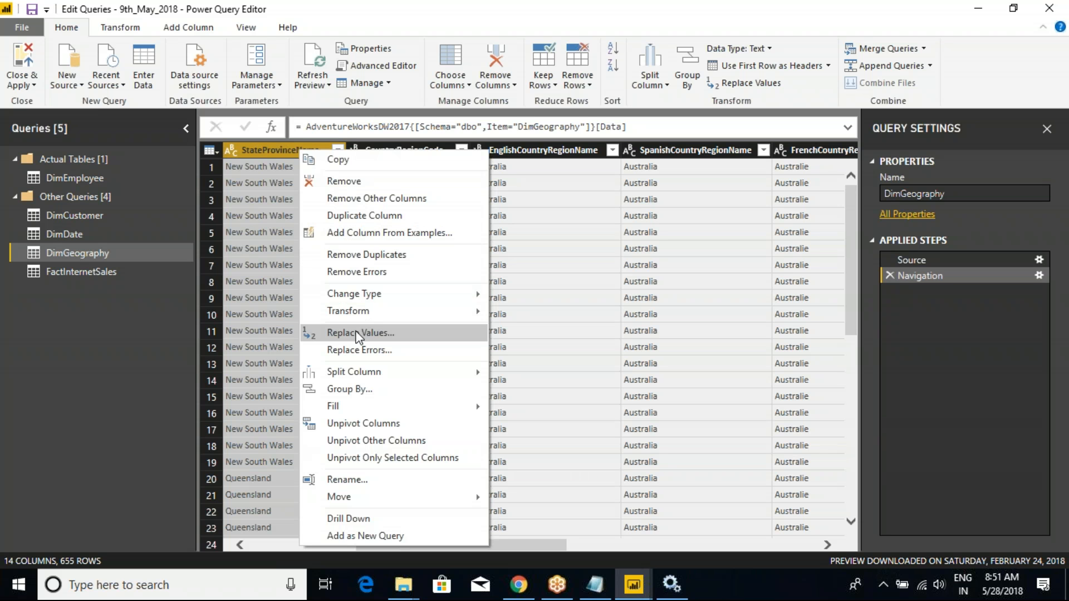
left_click(359, 334)
left_click_drag(519, 546, 214, 325)
Open the DimCustomer query and examine the values in its Title, FirstName and MiddleName columns
left_click(78, 215)
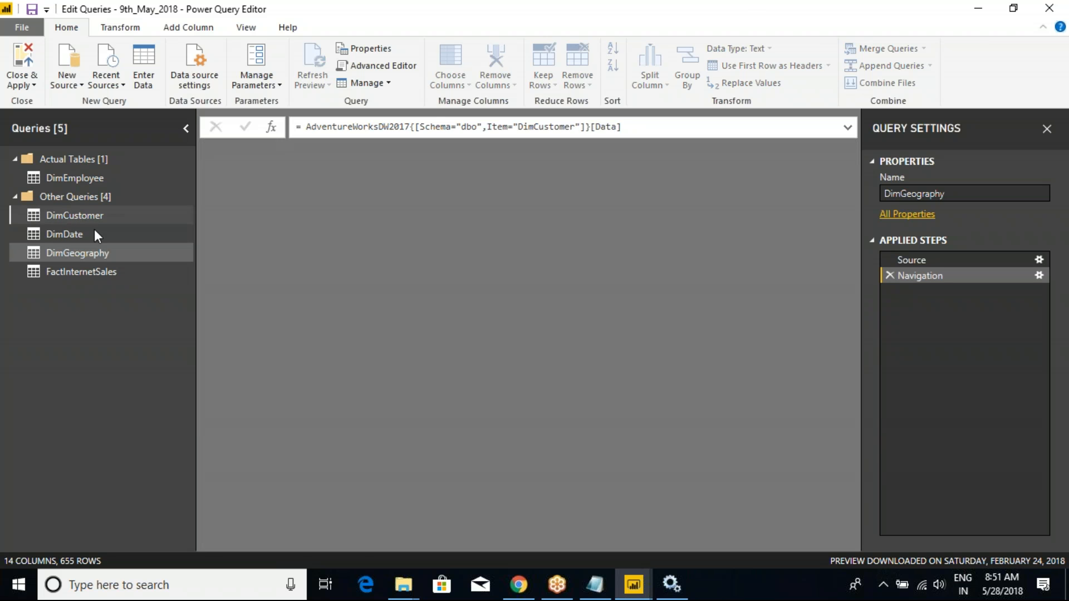
left_click_drag(300, 545, 341, 551)
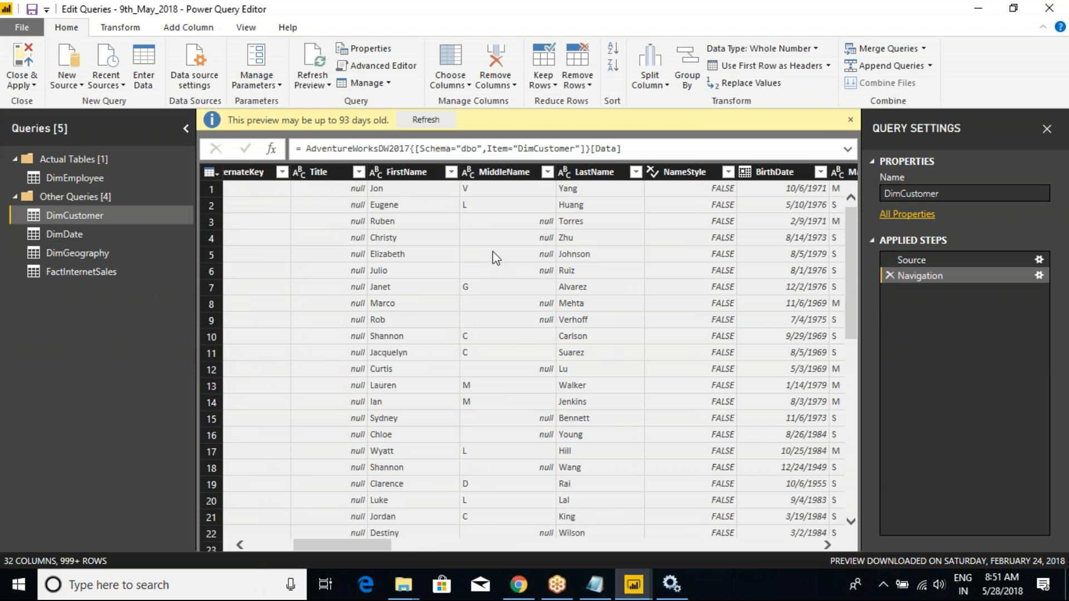
left_click(475, 188)
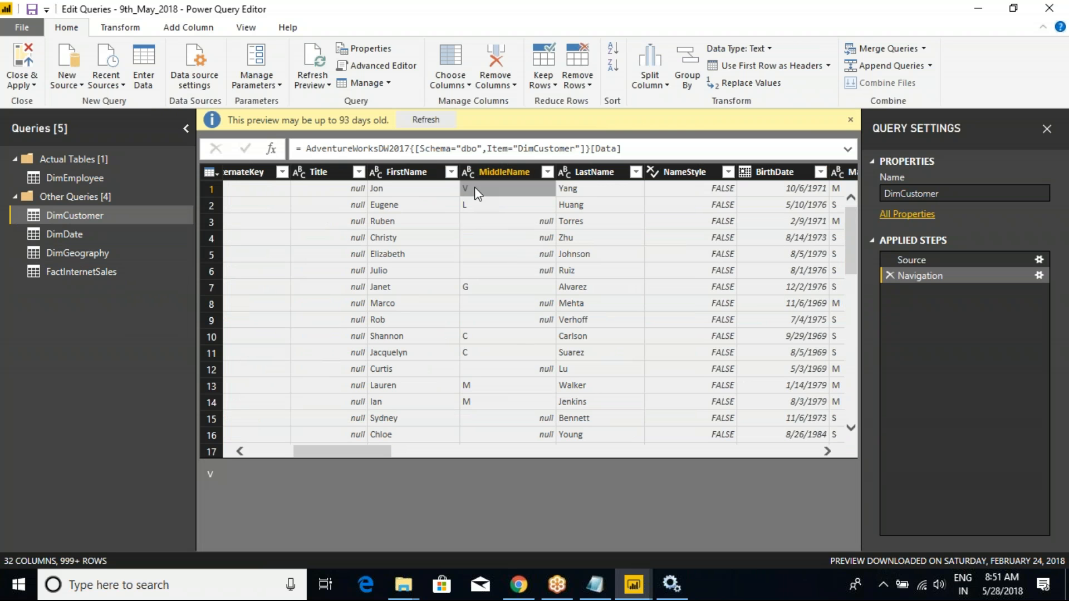
left_click(418, 191)
left_click(404, 205)
left_click(334, 190)
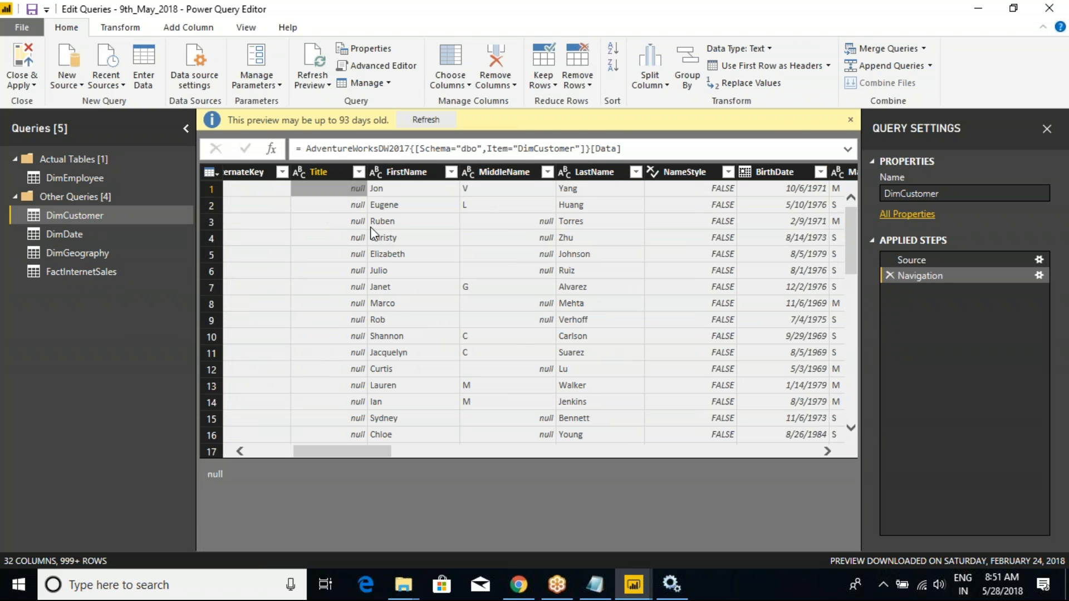
left_click_drag(372, 451, 285, 446)
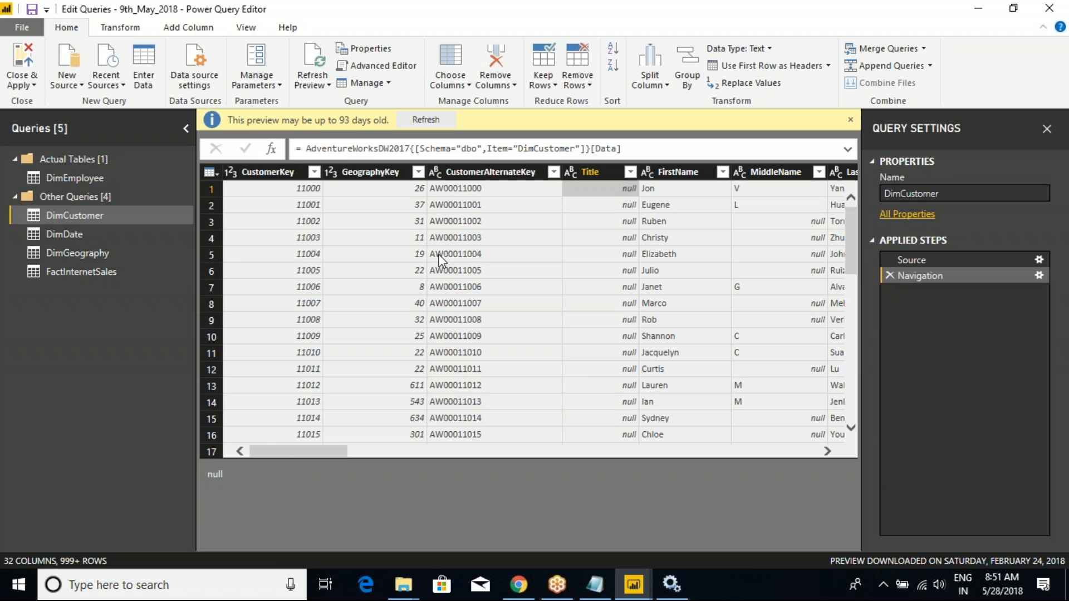
left_click(675, 176)
left_click(654, 286)
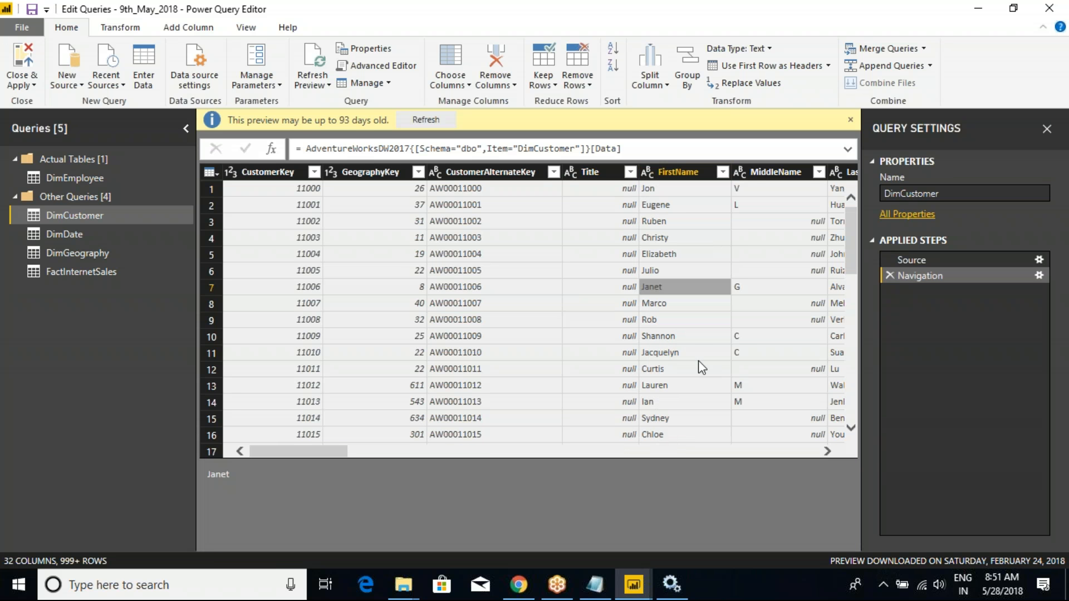
left_click(661, 191)
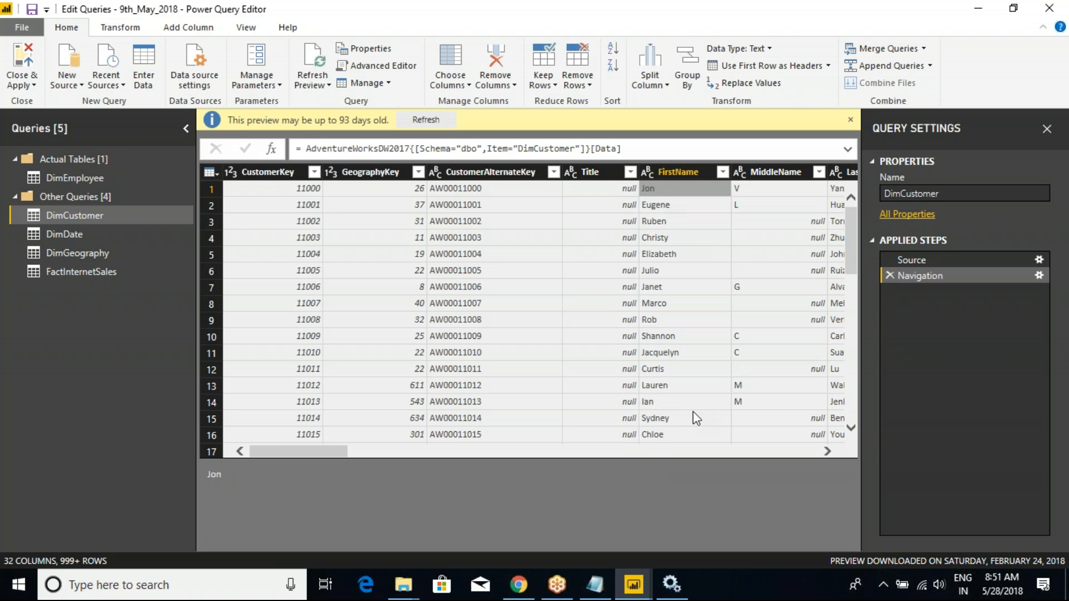
mouse_move(326, 452)
left_mouse_down()
mouse_move(362, 452)
mouse_move(326, 452)
left_mouse_up()
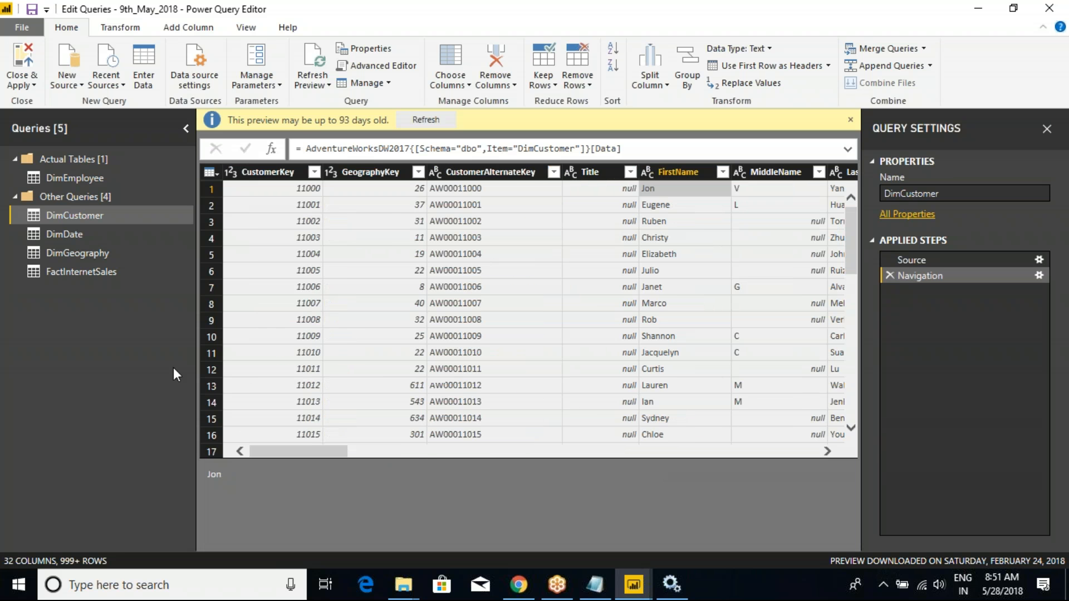
Return to the DimGeography query and examine the distinct country values in the EnglishCountryRegionName filter list
left_click(83, 253)
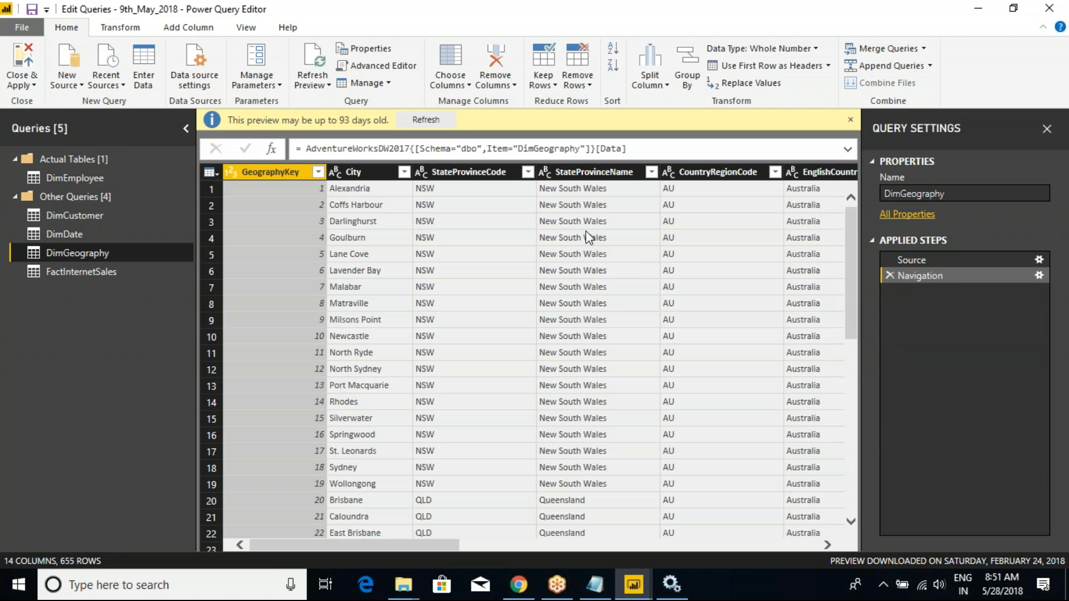
left_click_drag(300, 545, 442, 546)
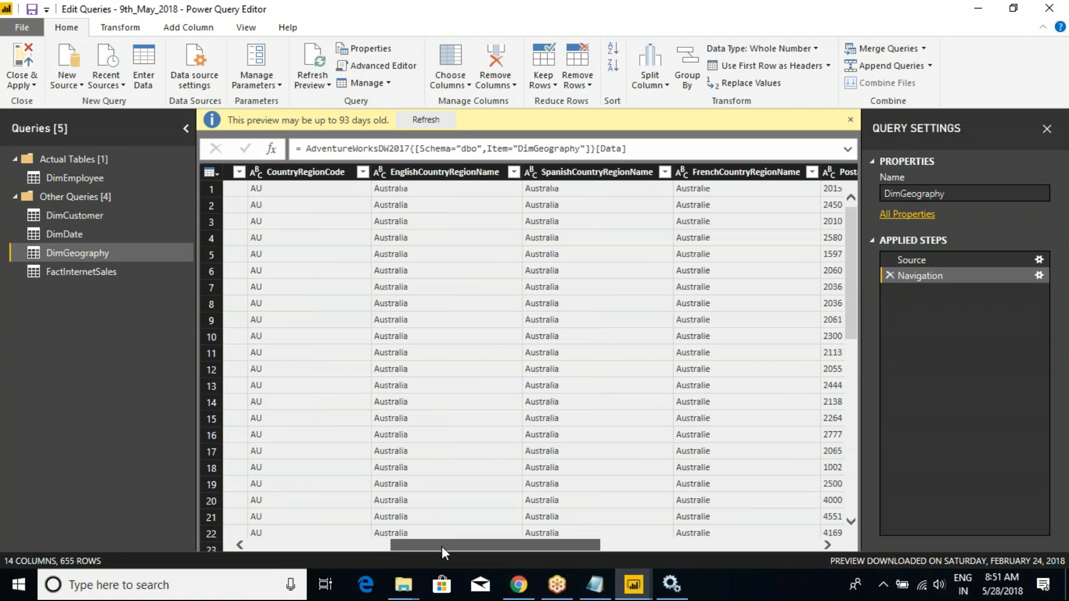
left_click(458, 173)
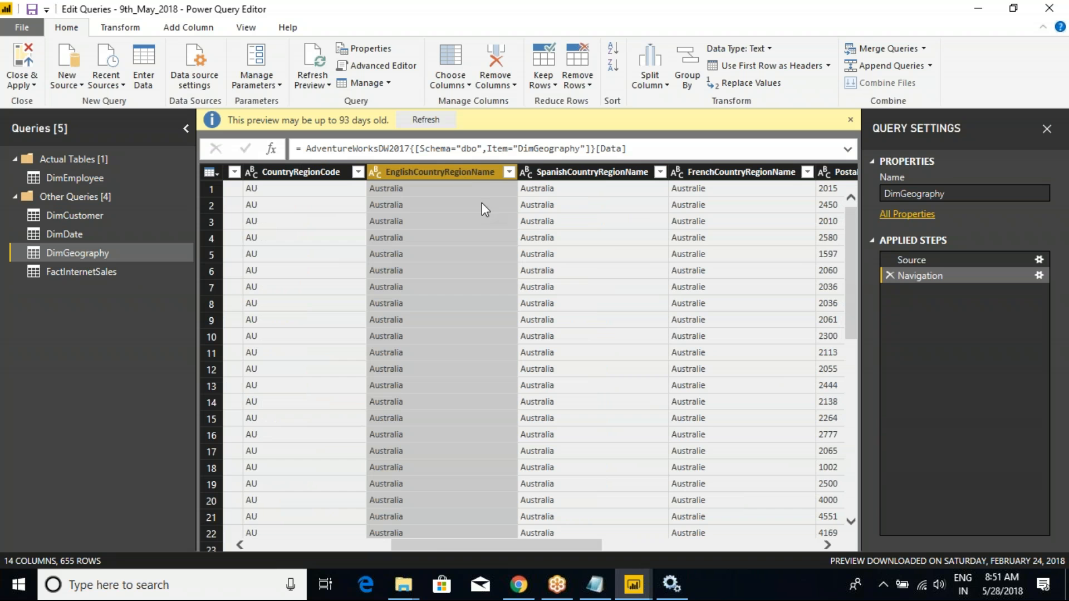
left_click(509, 171)
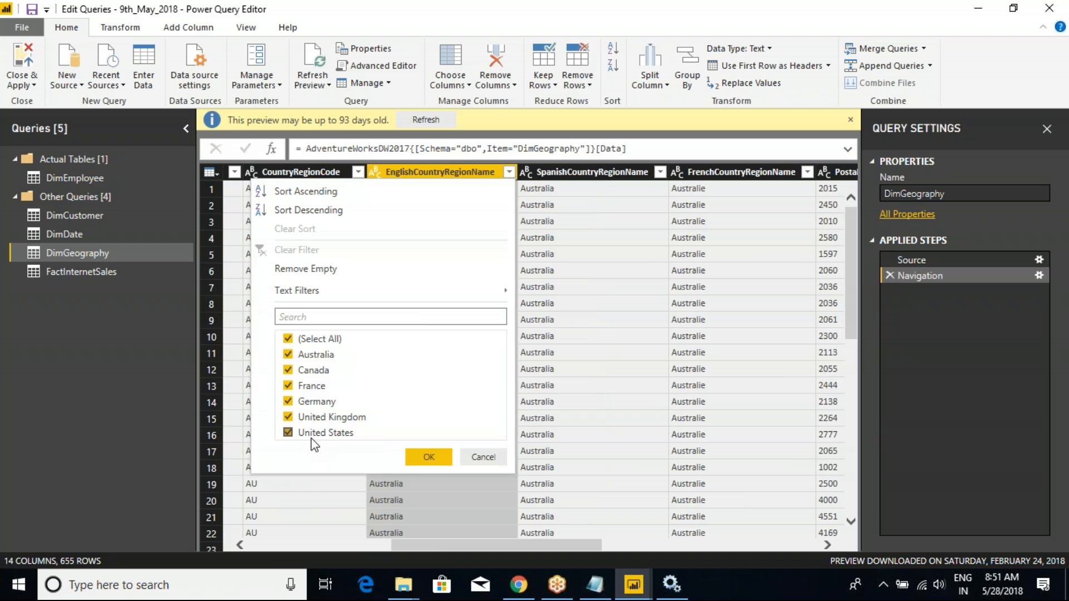
left_click(480, 459)
Replace "United States" with "USA" in the SpanishCountryRegionName column
left_click(616, 176)
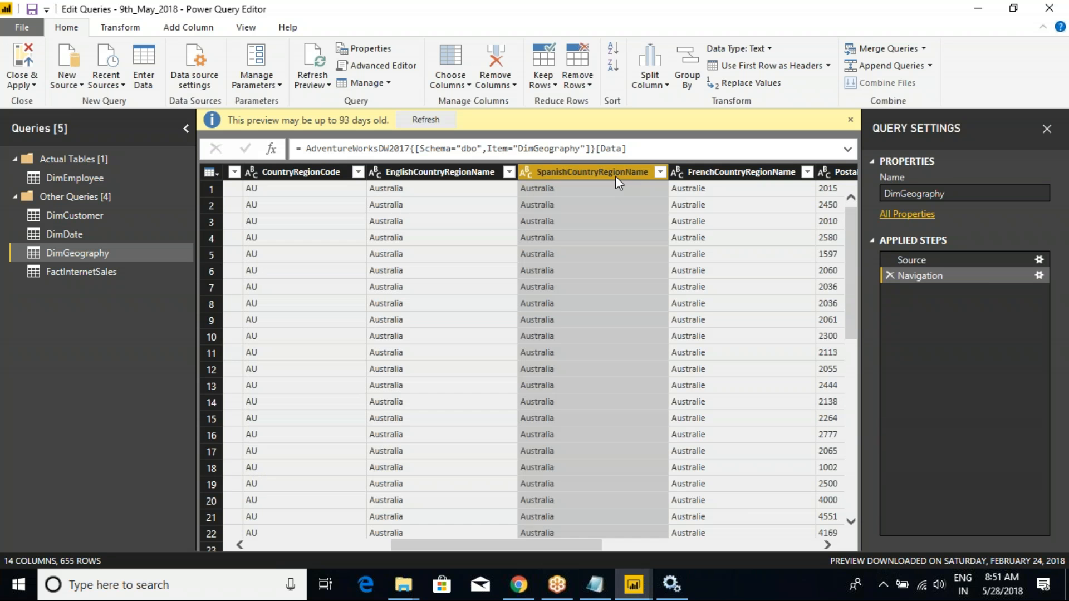
right_click(616, 176)
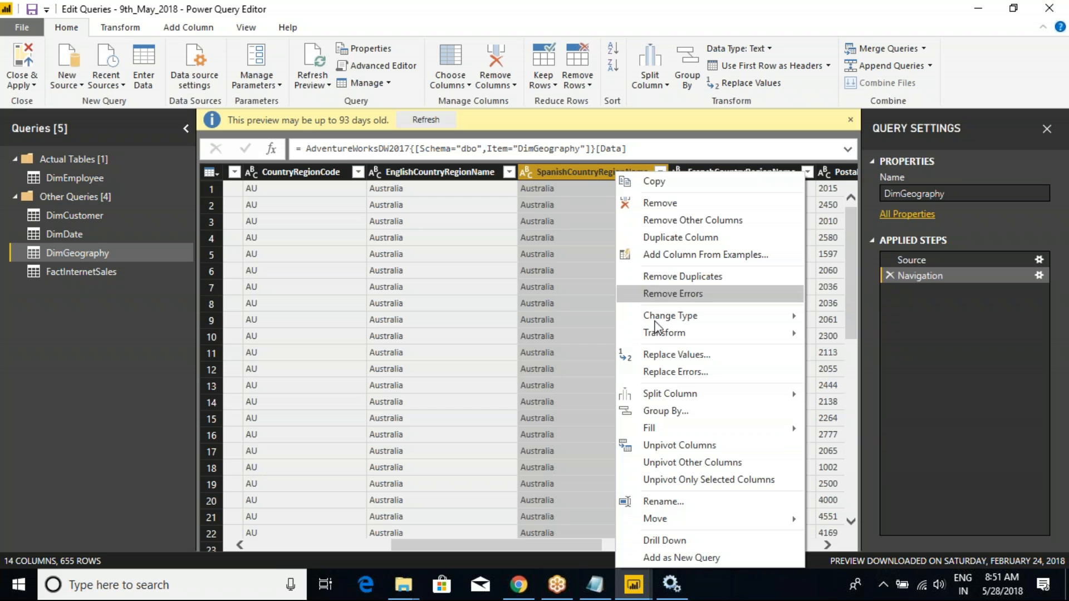
left_click(691, 354)
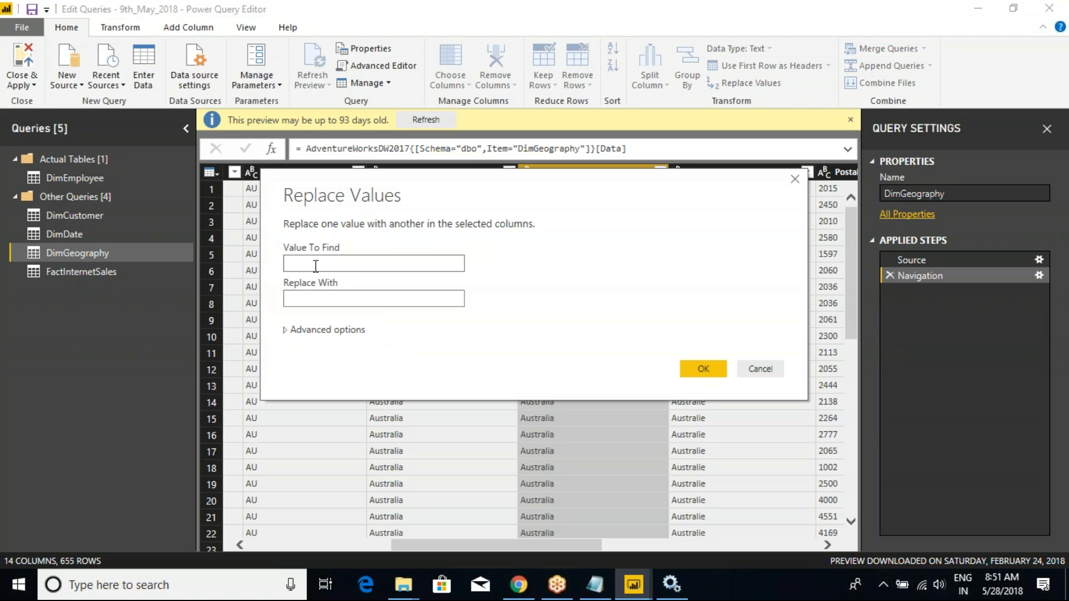
type("United States")
left_click(372, 298)
type("USA")
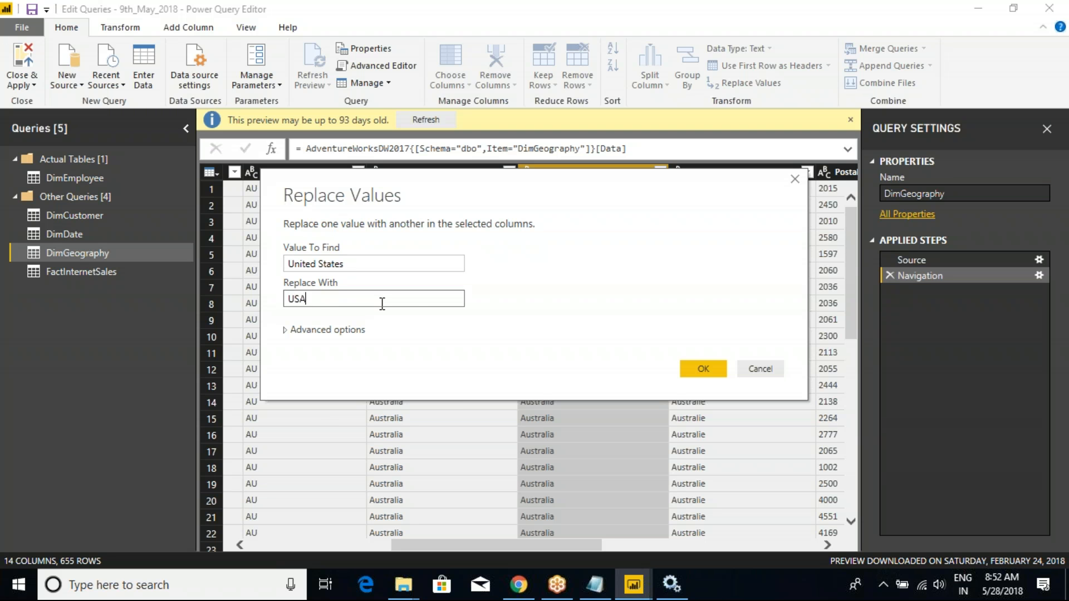
left_click(710, 369)
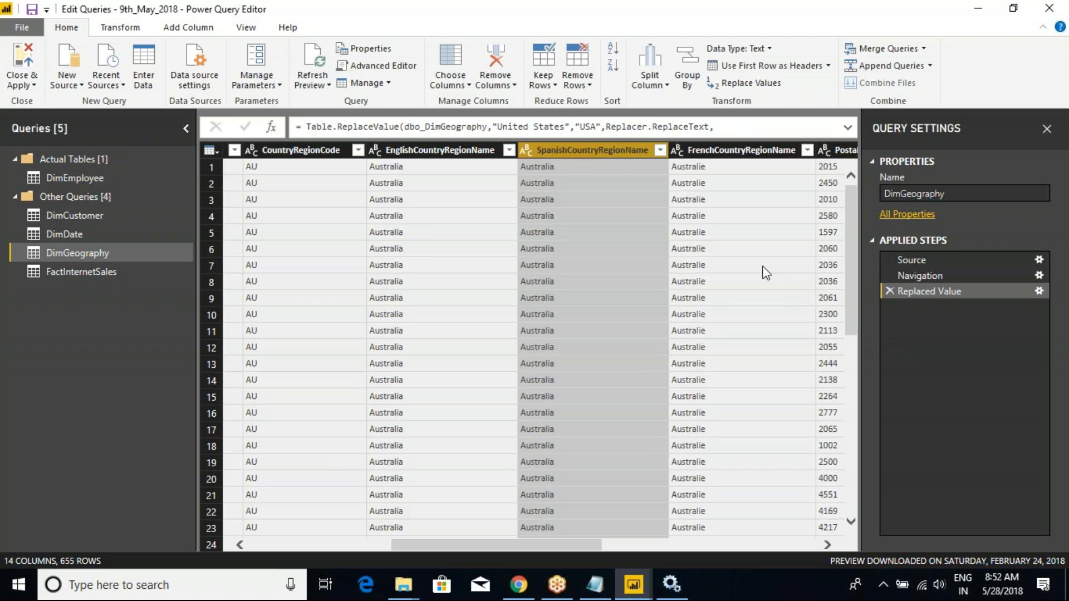
Check the SpanishCountryRegionName values in the filter list and rows, and delete the Replaced Value applied step
left_click(659, 150)
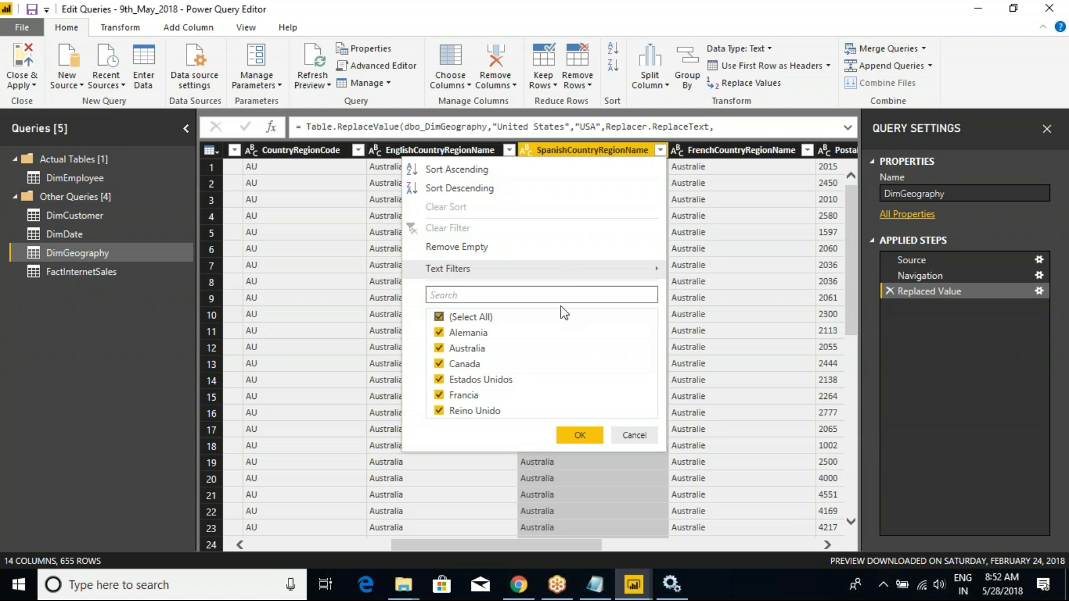
left_click(634, 435)
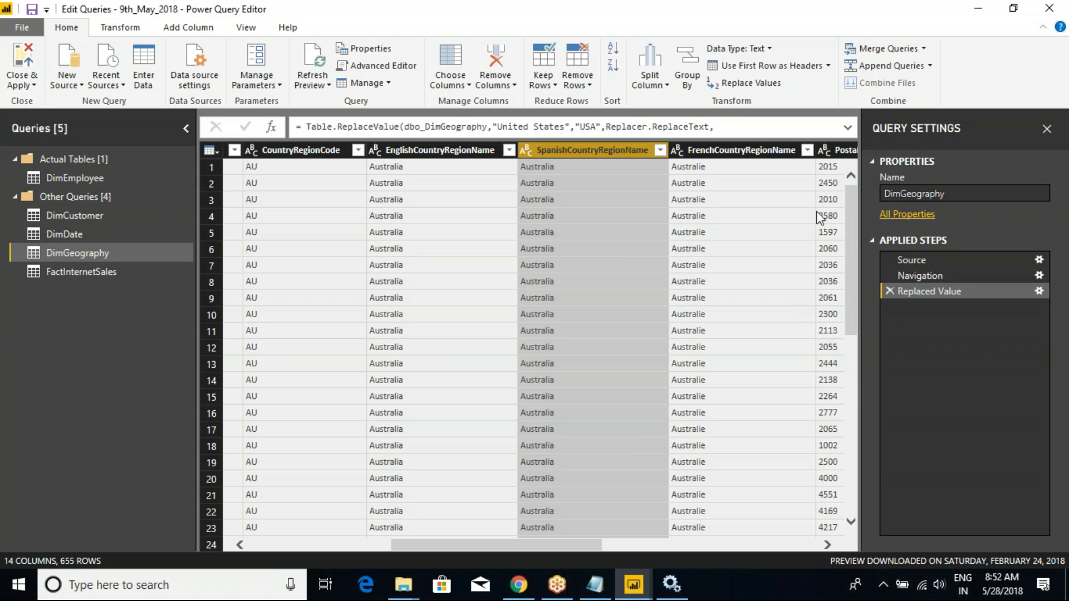
left_click_drag(849, 203, 650, 483)
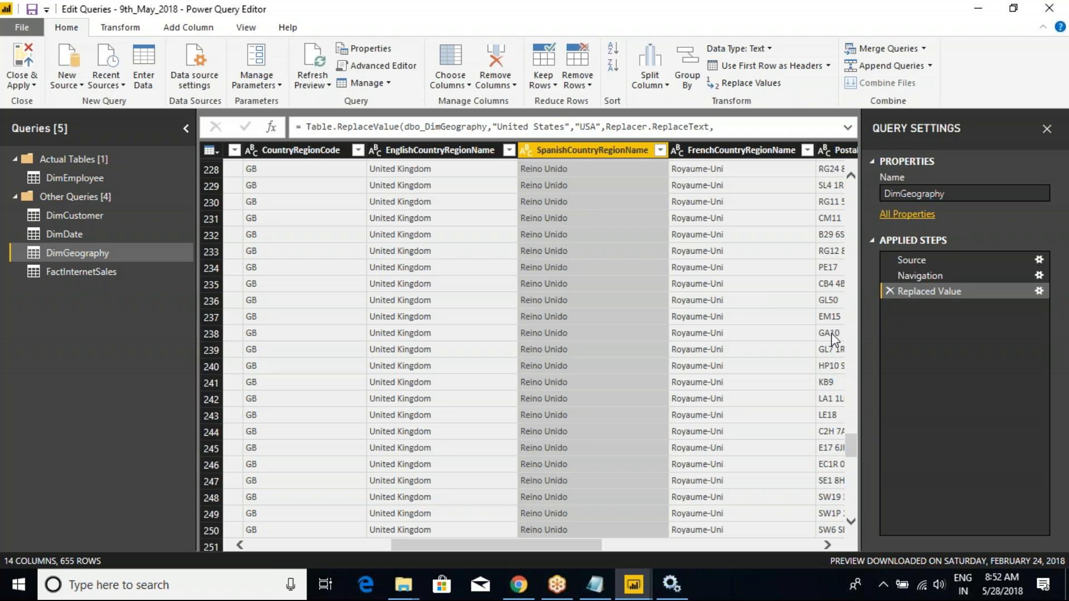
left_click_drag(850, 448, 848, 506)
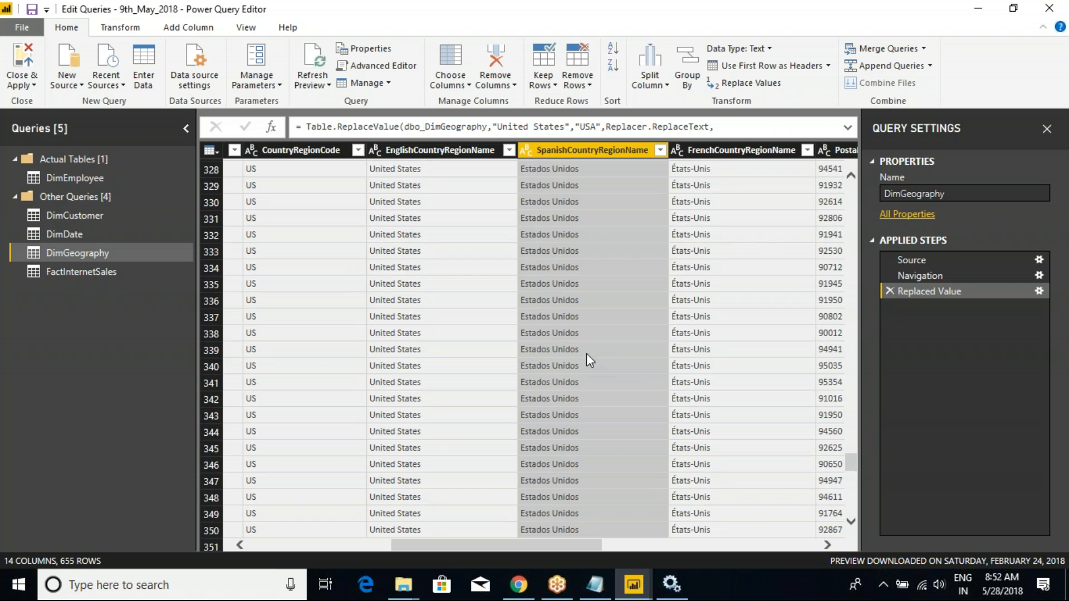
left_click(885, 290)
Replace "United States" with "USA" in the EnglishCountryRegionName column and check the values in the US rows
left_click(444, 148)
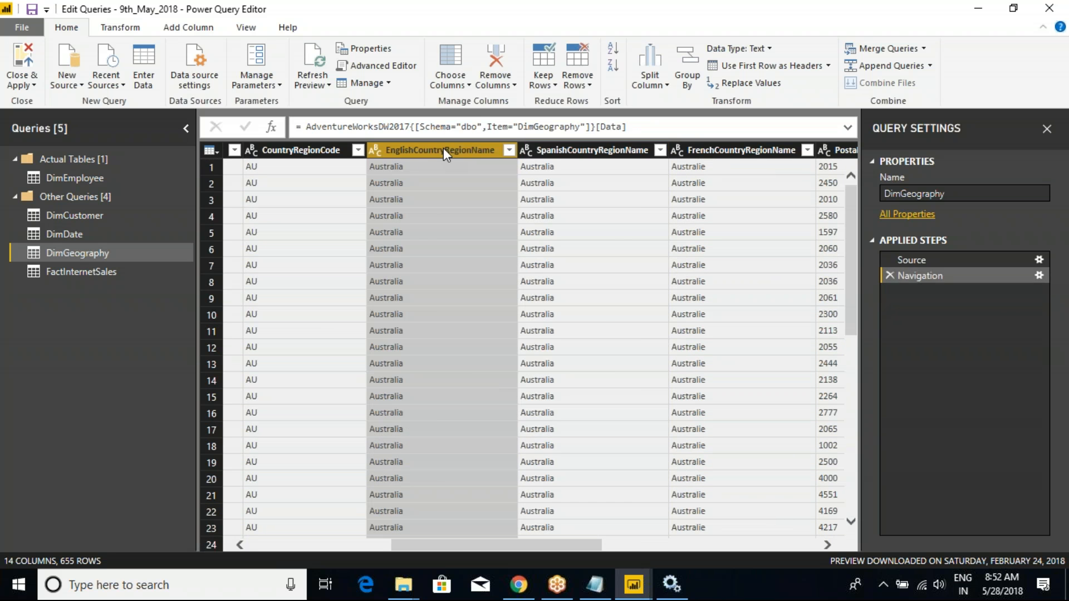
right_click(443, 148)
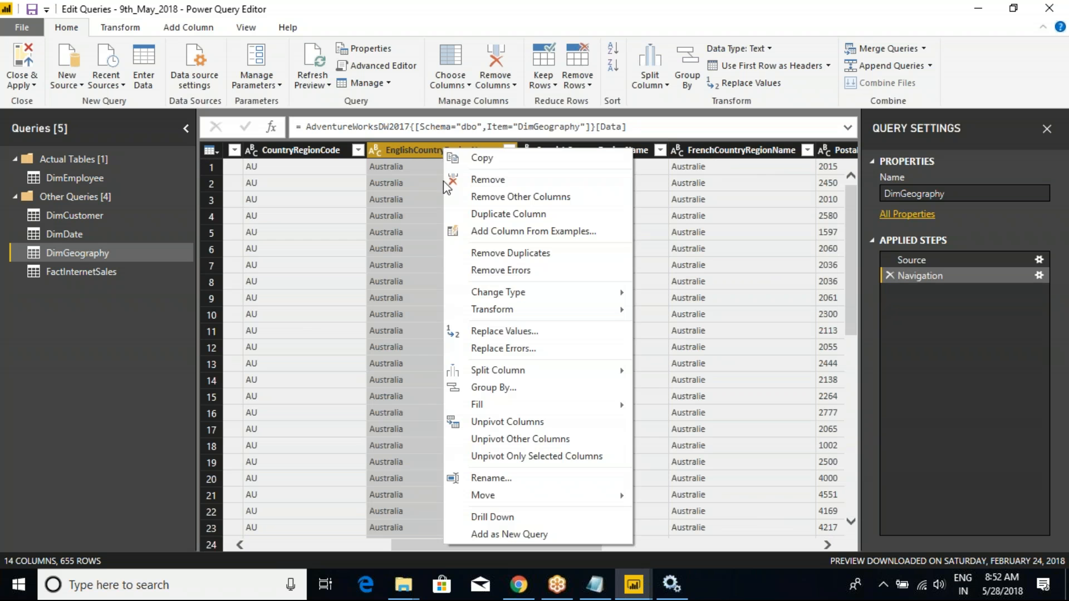
left_click(522, 332)
left_click(355, 262)
type("Unite")
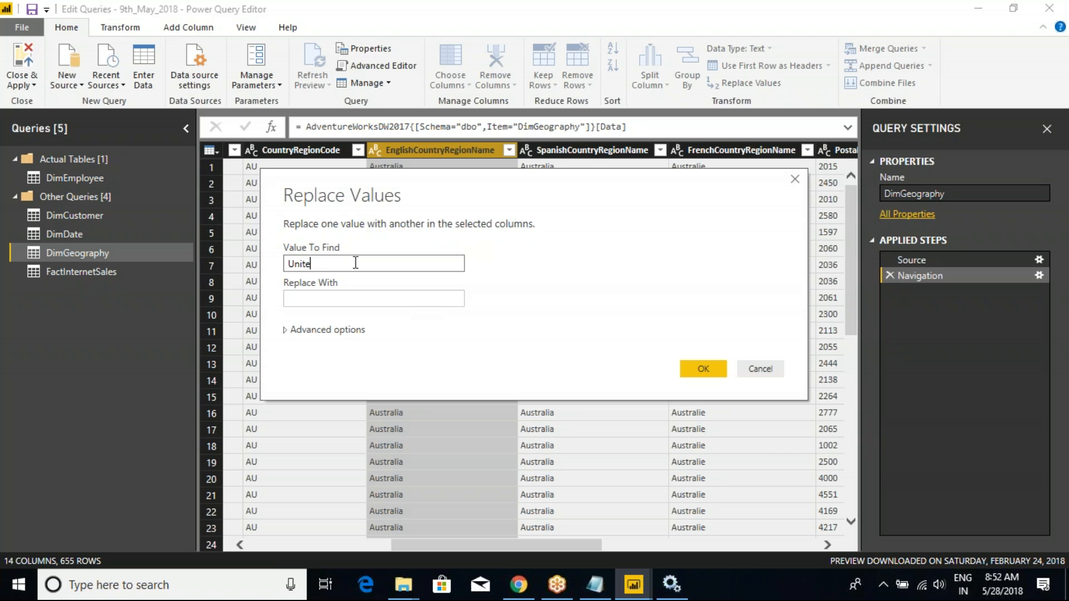
type("d States")
left_click(341, 299)
type("US")
key("BackSpace")
type("SA")
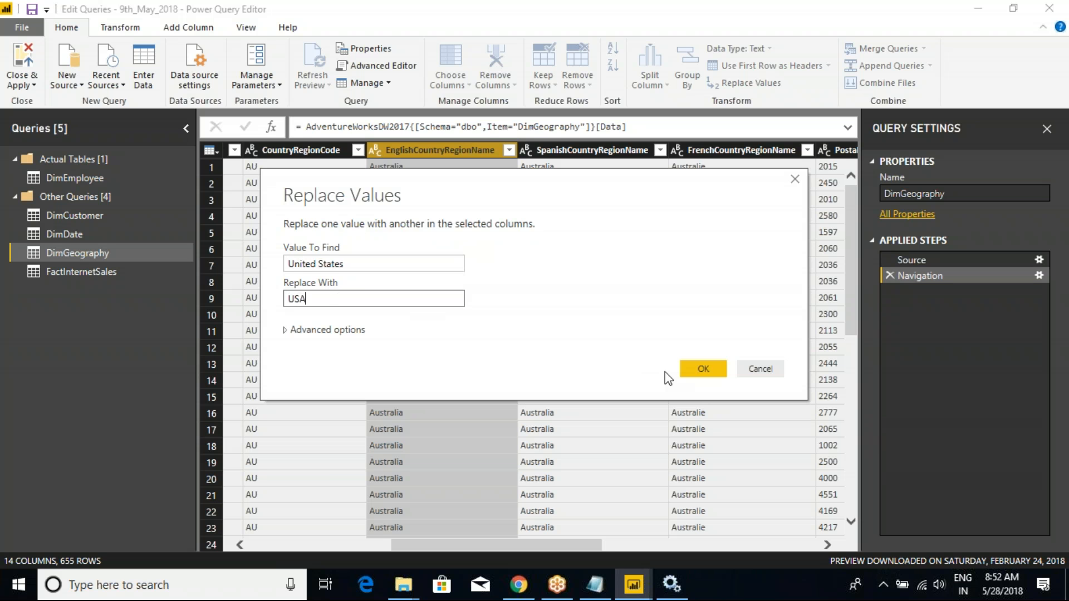
left_click(685, 371)
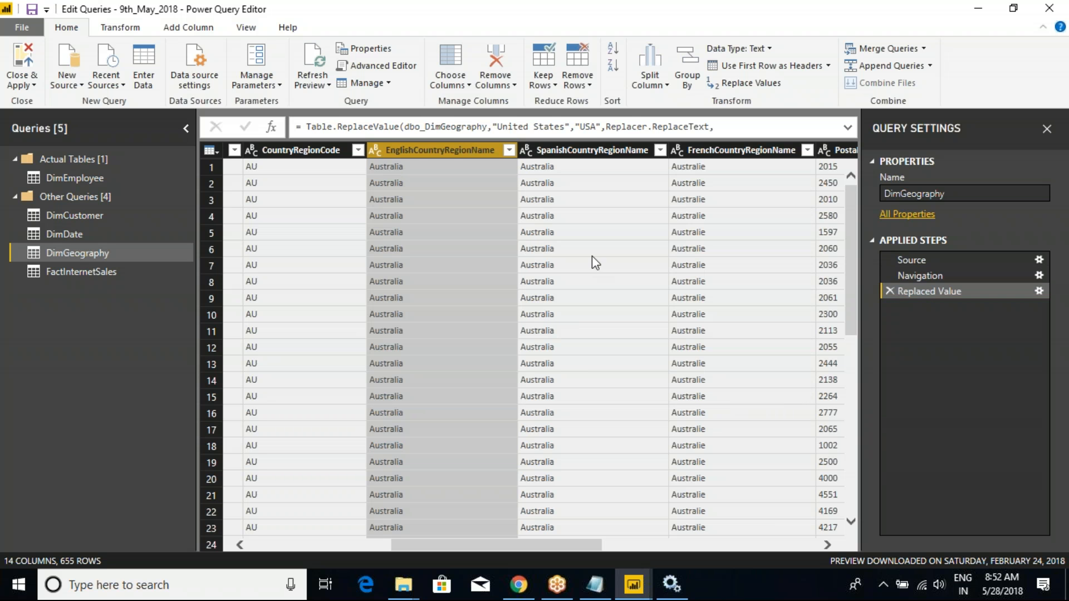
left_click_drag(850, 222, 841, 490)
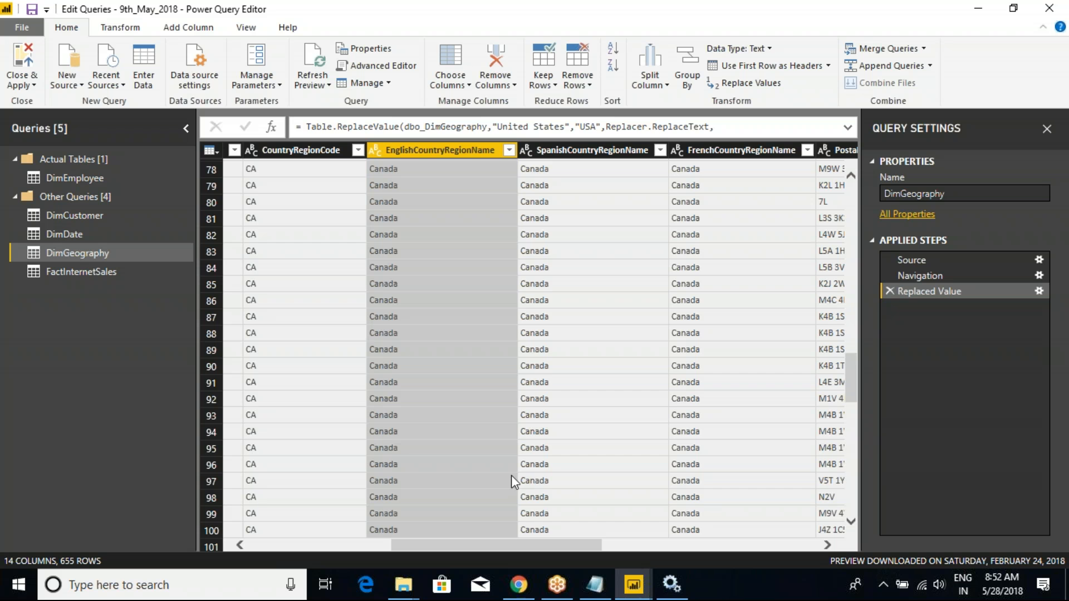
left_click_drag(849, 374, 851, 454)
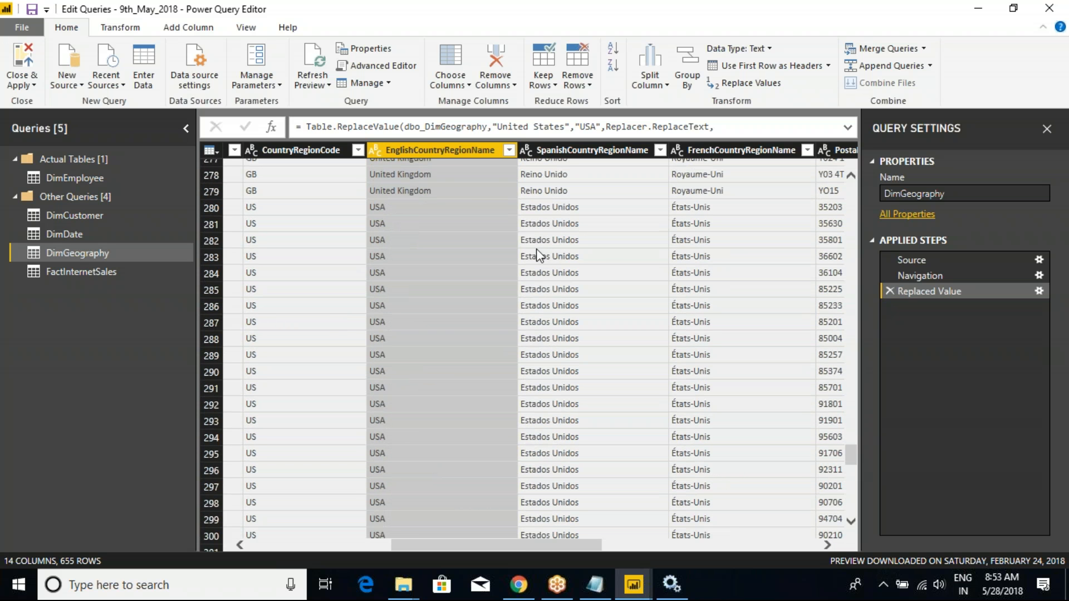
Change the data type of the EnglishCountryRegionName column to Decimal Number
right_click(483, 152)
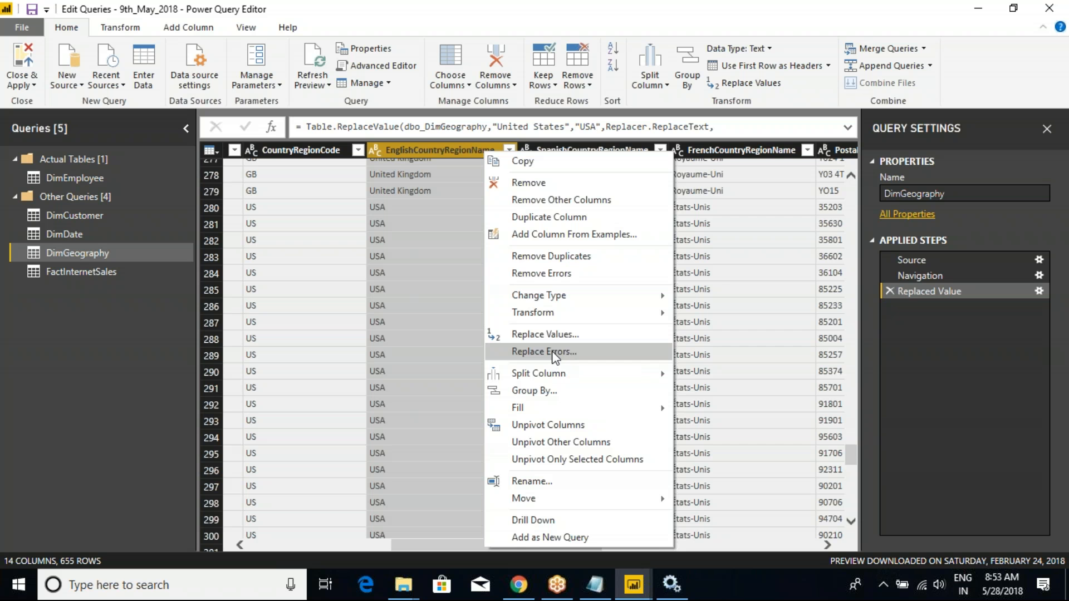
left_click(435, 147)
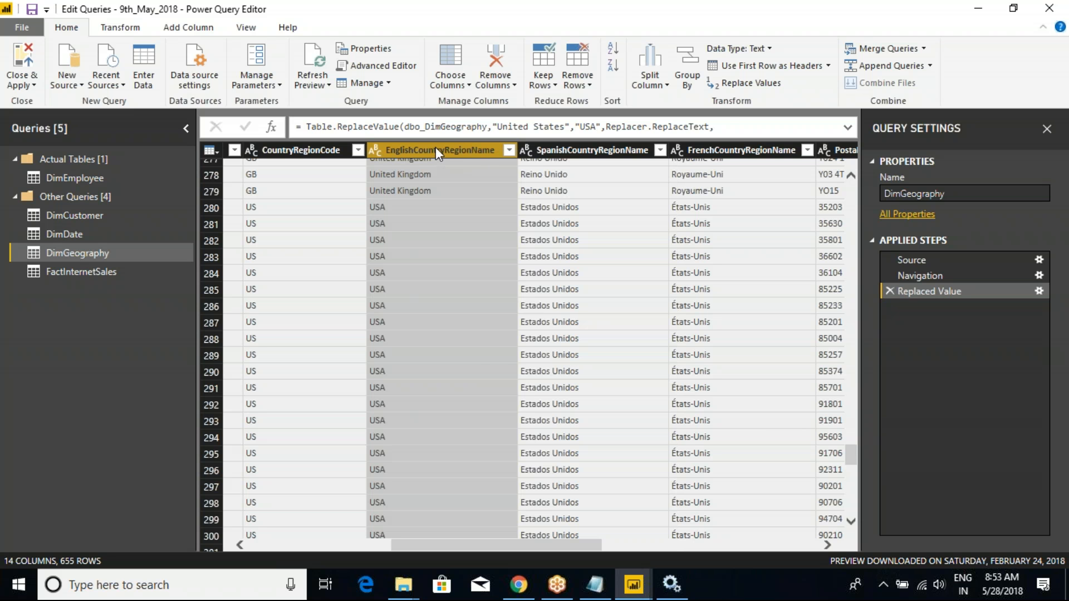
left_click(769, 50)
left_click(754, 68)
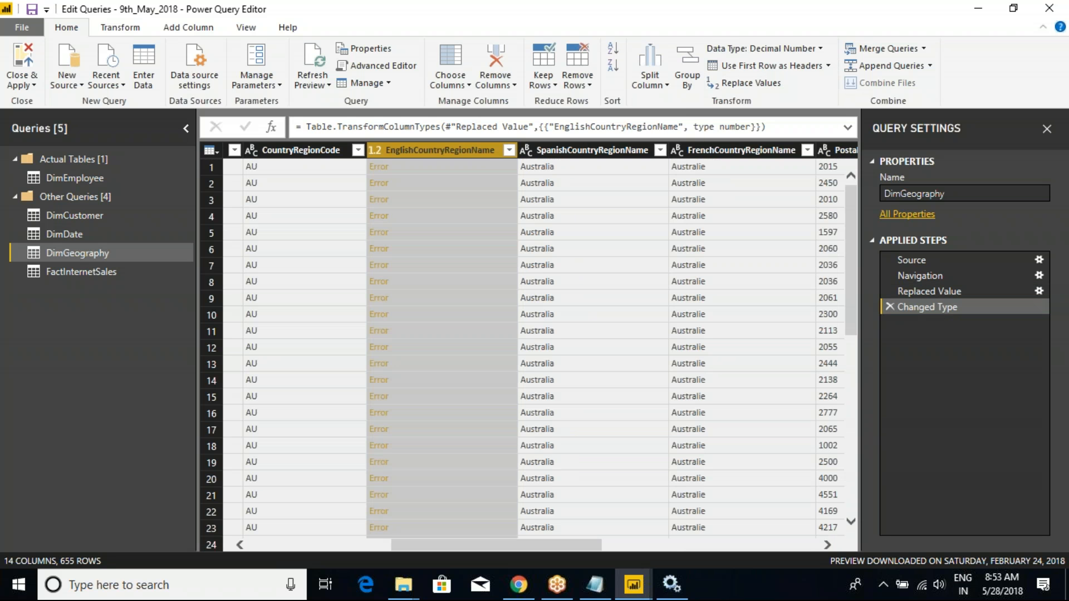
Replace the errors in the EnglishCountryRegionName column with -1
right_click(469, 153)
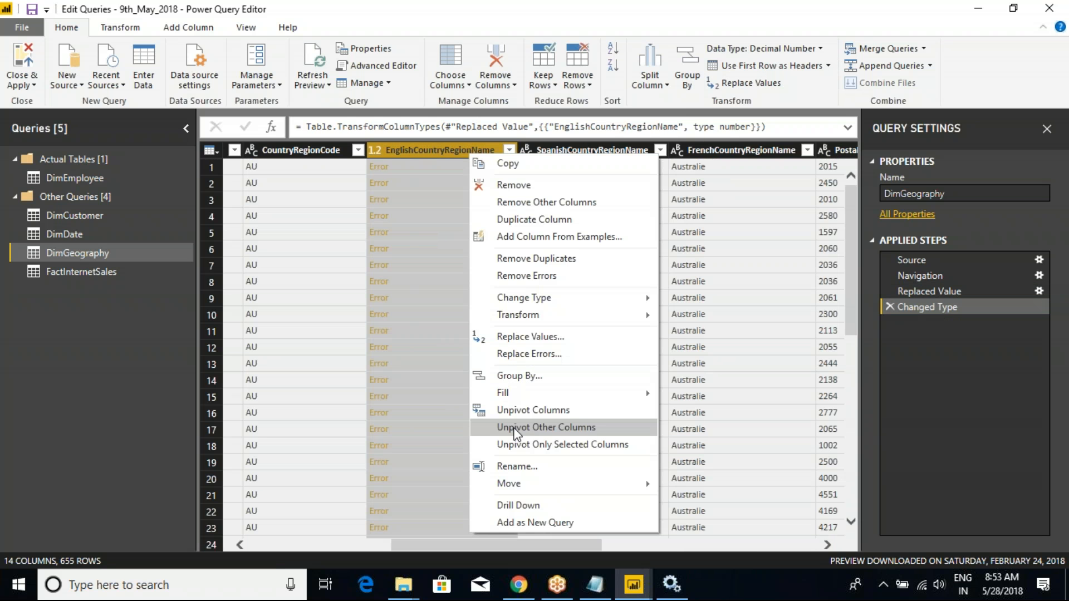
left_click(535, 354)
left_click(391, 298)
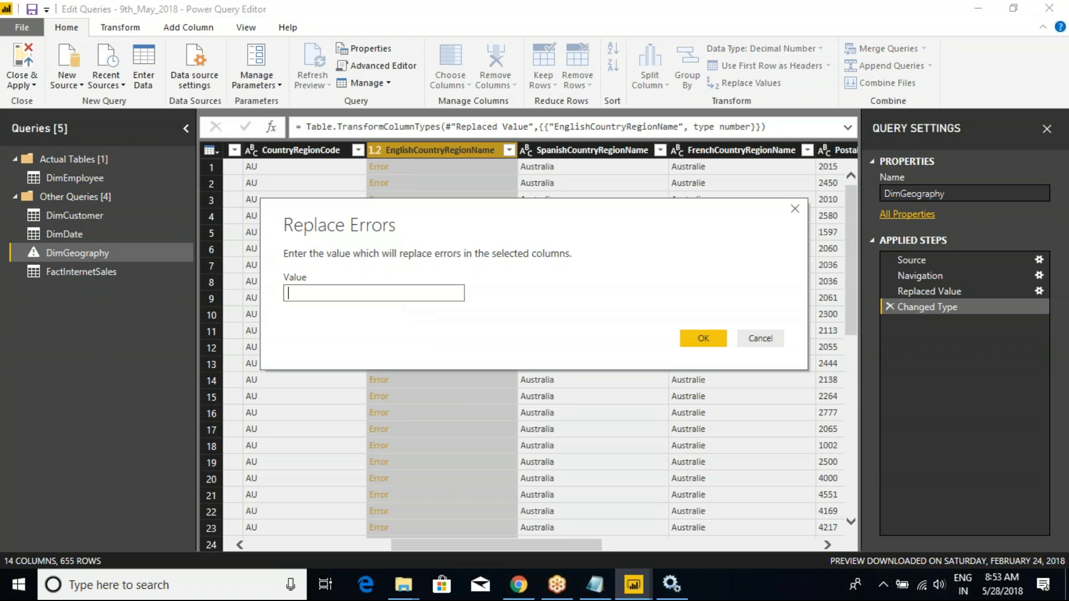
type("NA")
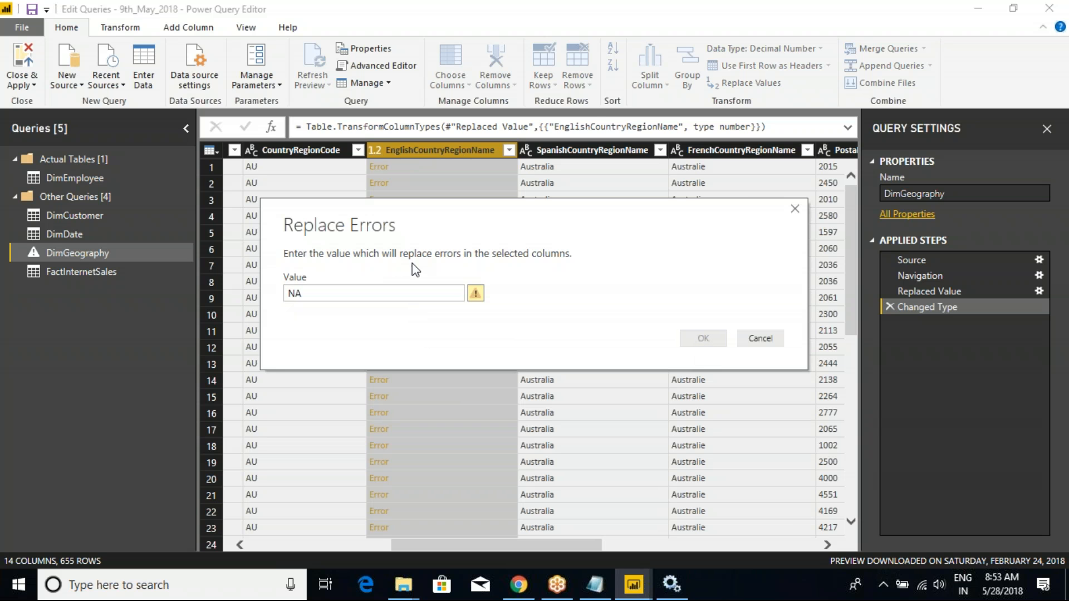
left_click(386, 292)
key("BackSpace")
key("BackSpace")
type("-1")
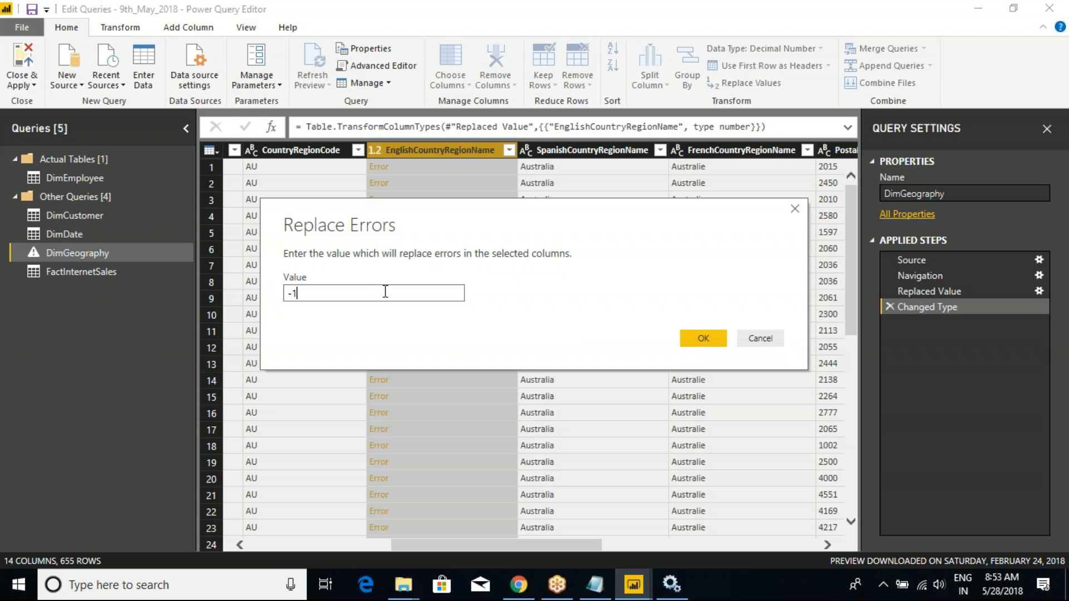
left_click(706, 341)
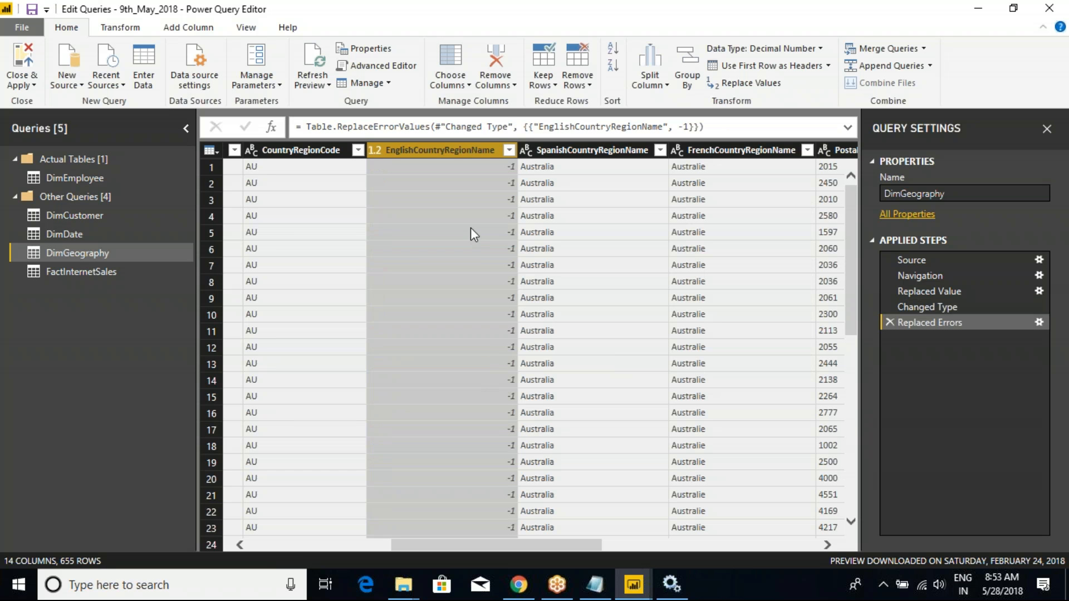
Check the replaced values in the first EnglishCountryRegionName rows and review the Replace Errors dialog without applying it
left_click(476, 169)
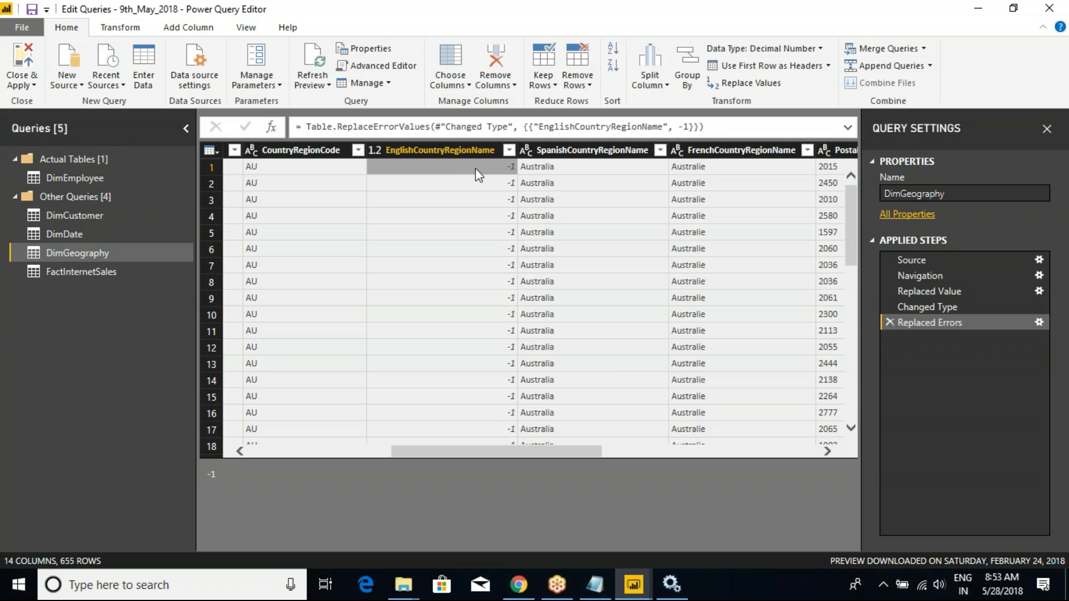
left_click(471, 183)
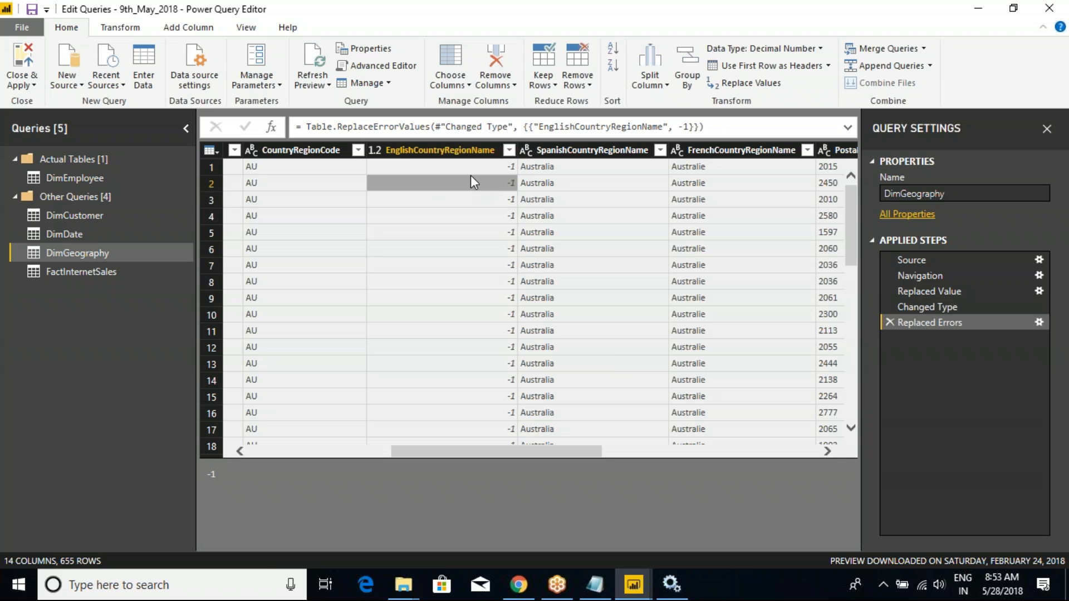
left_click(468, 168)
left_click(479, 151)
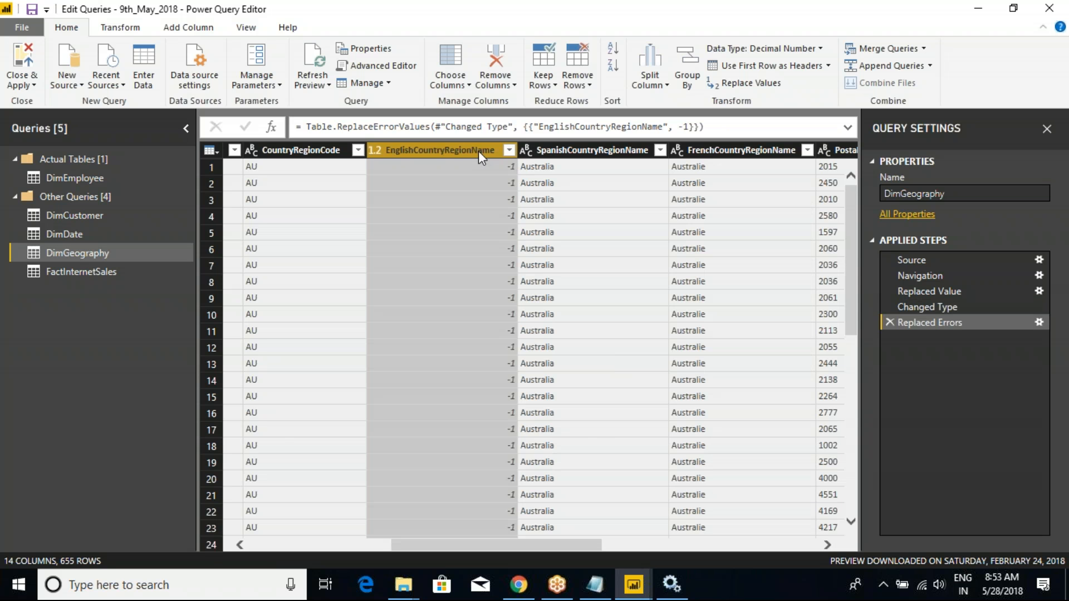
right_click(479, 151)
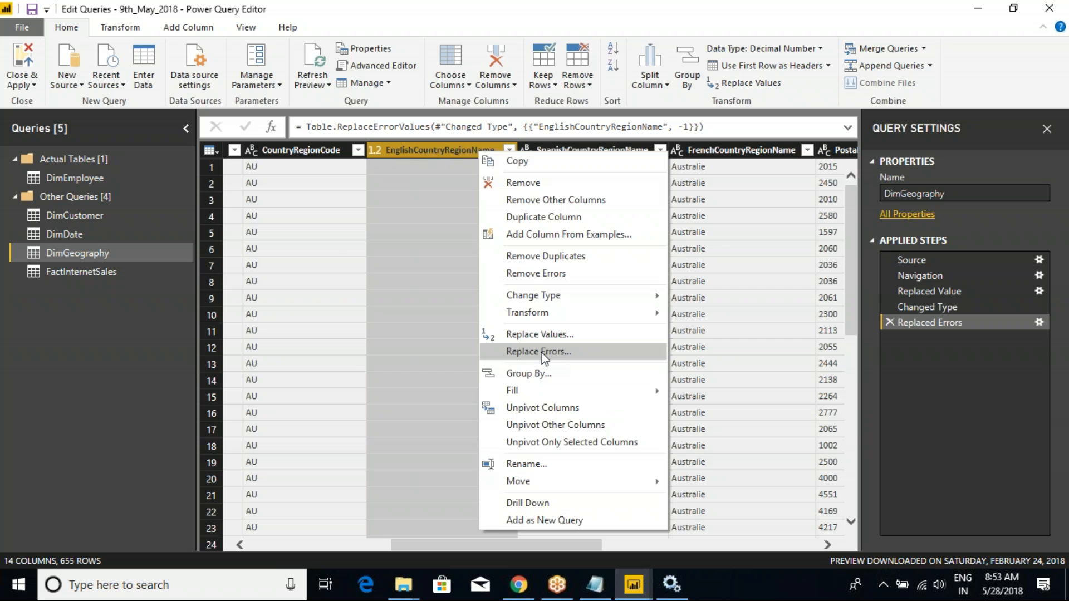
left_click(541, 351)
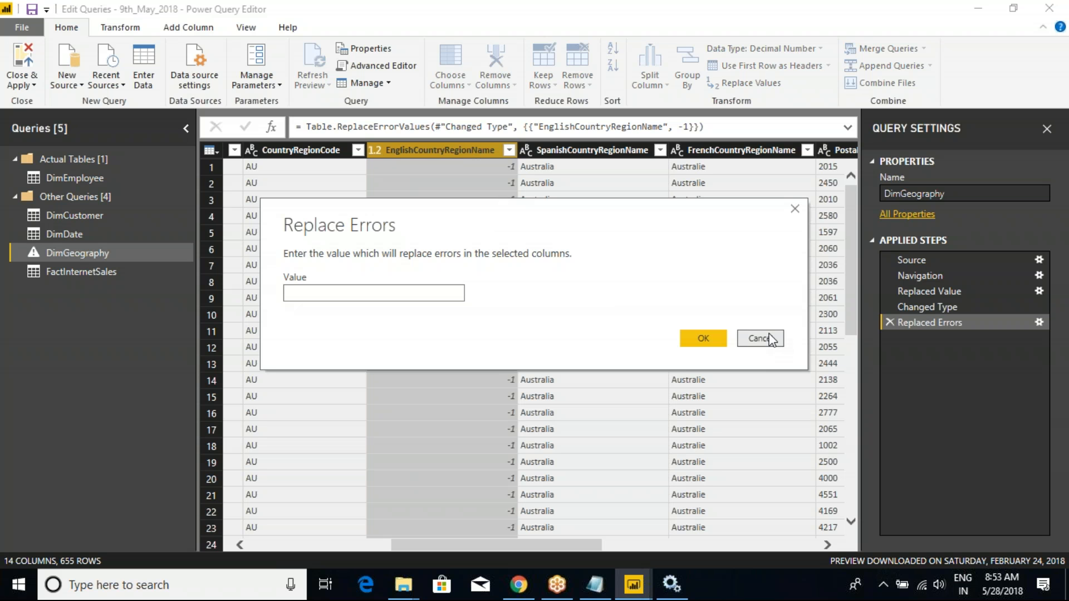
left_click(759, 337)
Delete the Replaced Errors, Changed Type and Replaced Value applied steps
right_click(469, 149)
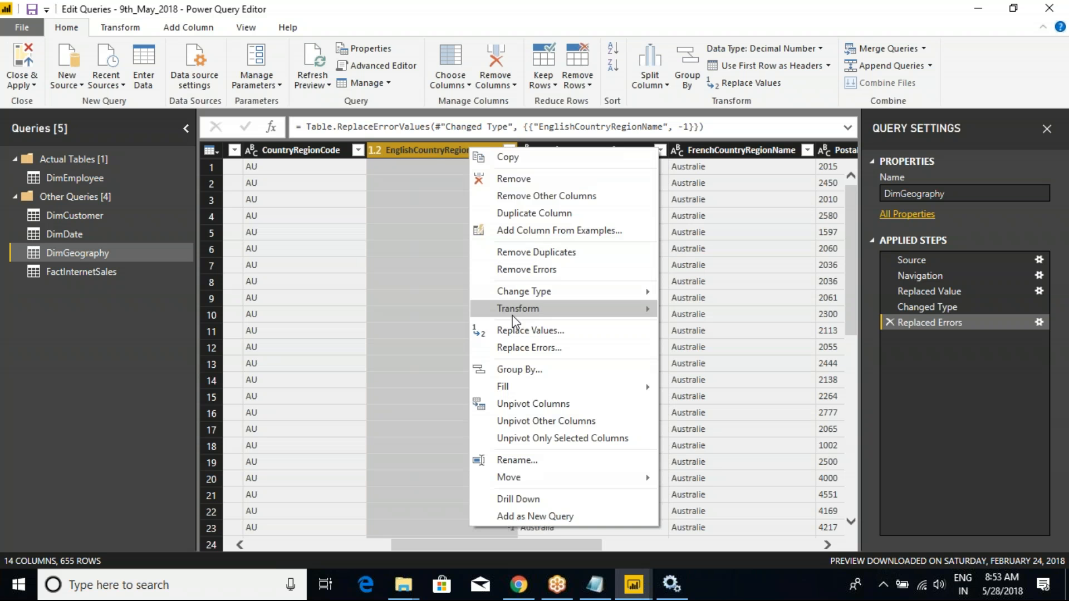
left_click(879, 316)
left_click(890, 322)
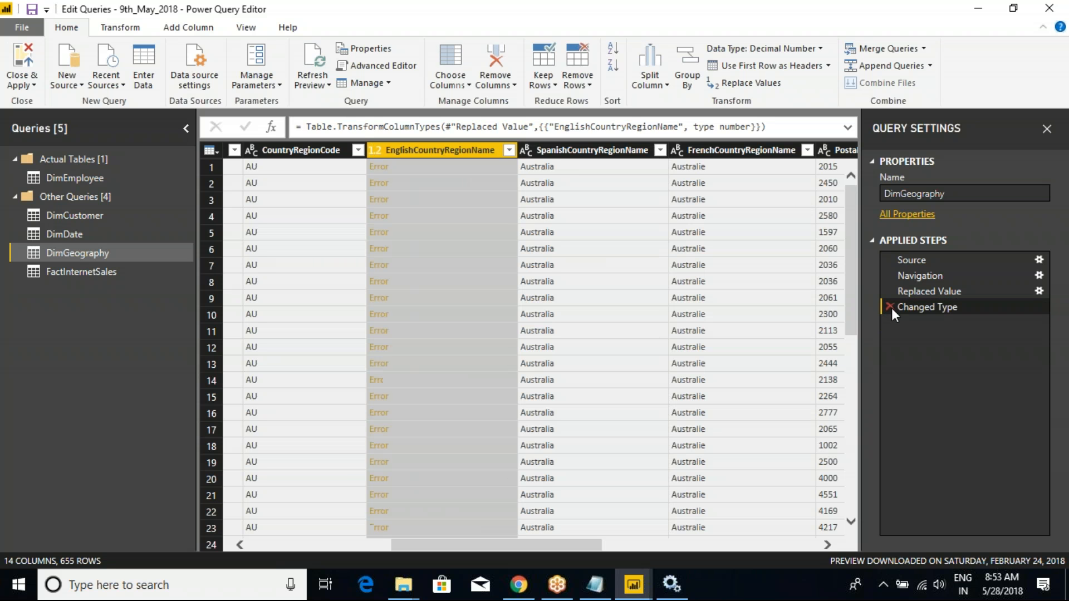
left_click(890, 307)
left_click(890, 291)
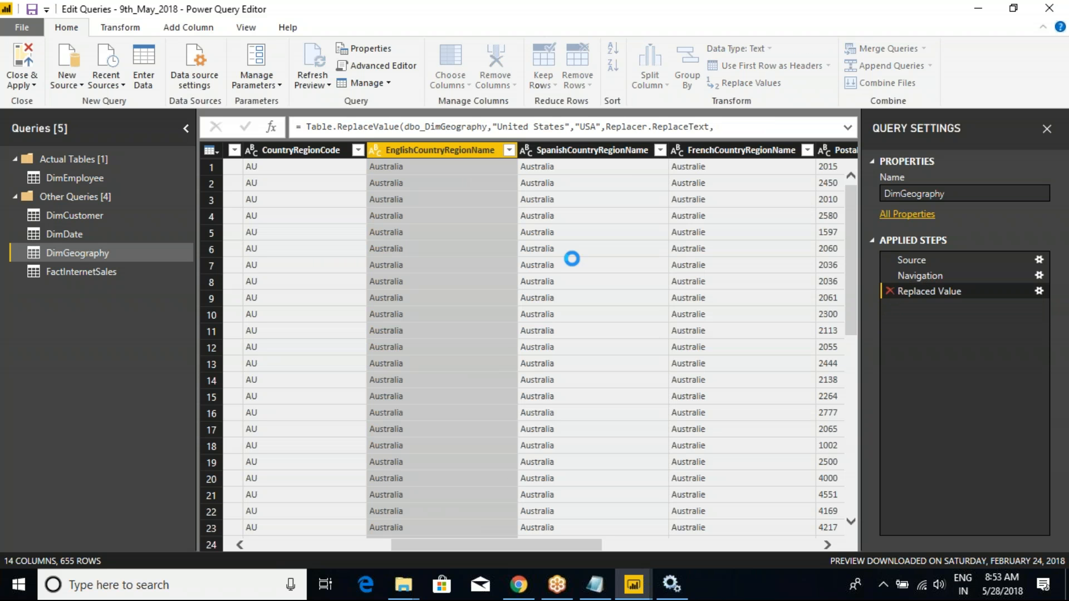
Review the Split Column options and mark the word breaks in the first StateProvinceName values
right_click(447, 156)
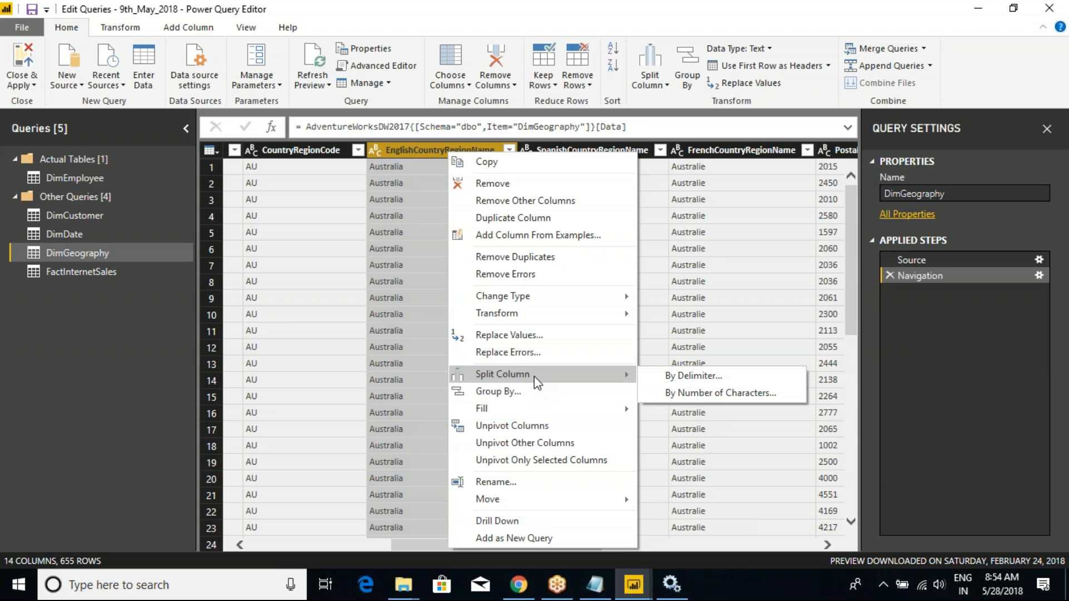
left_click(426, 546)
left_click_drag(426, 545, 272, 546)
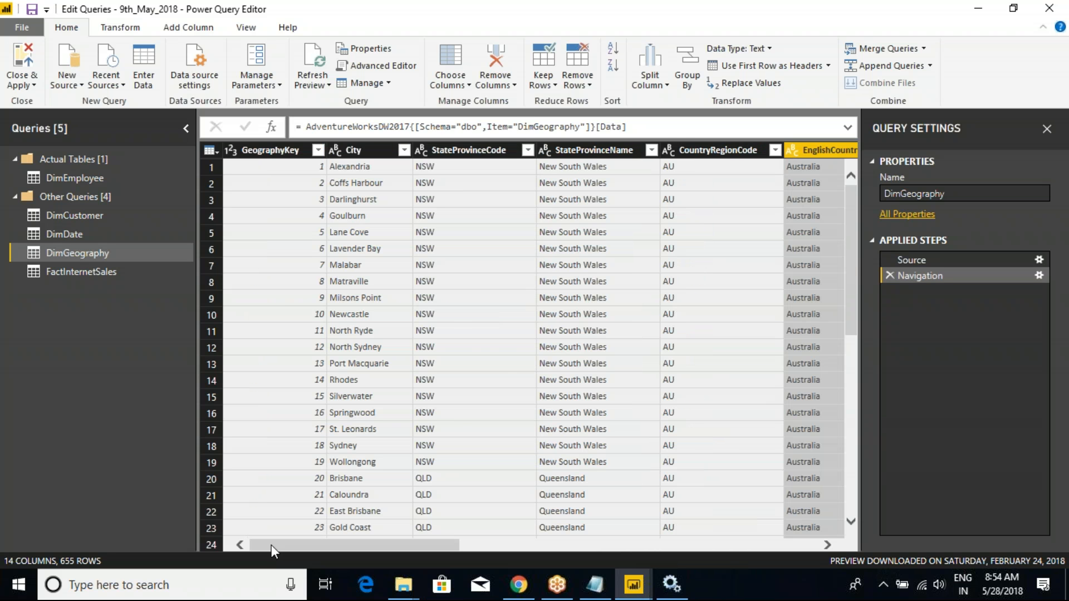
left_click(601, 151)
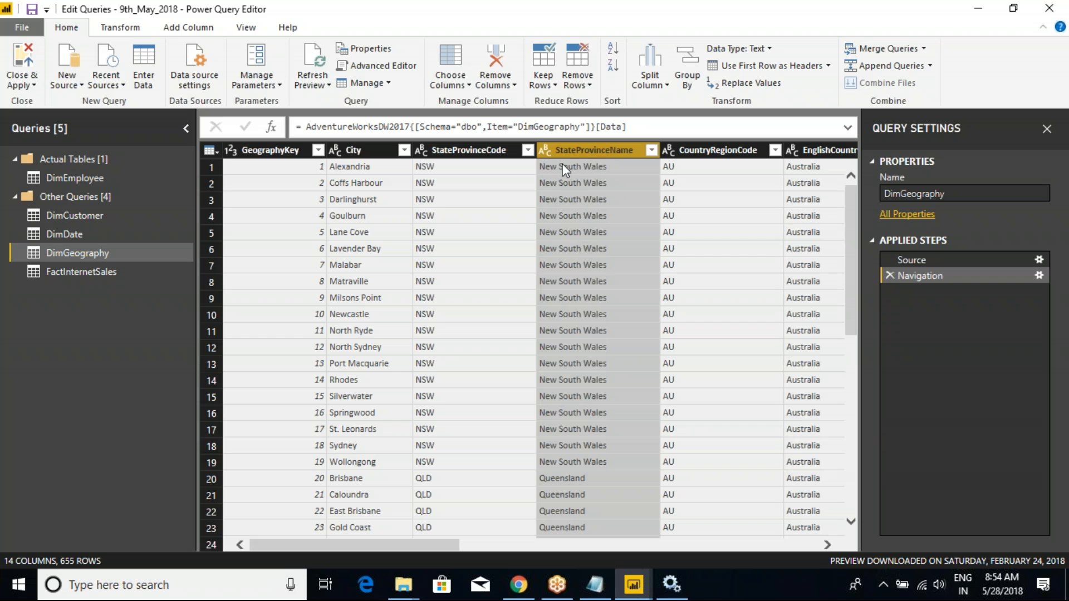
left_click_drag(559, 157, 558, 234)
left_click_drag(581, 162, 581, 226)
left_click_drag(622, 161, 619, 257)
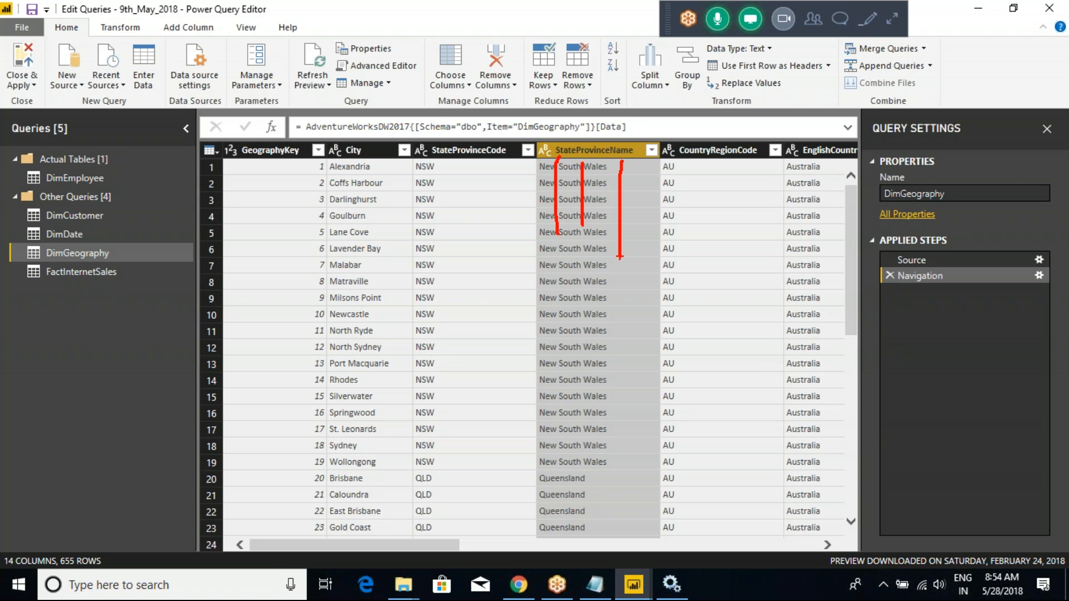
key("Escape")
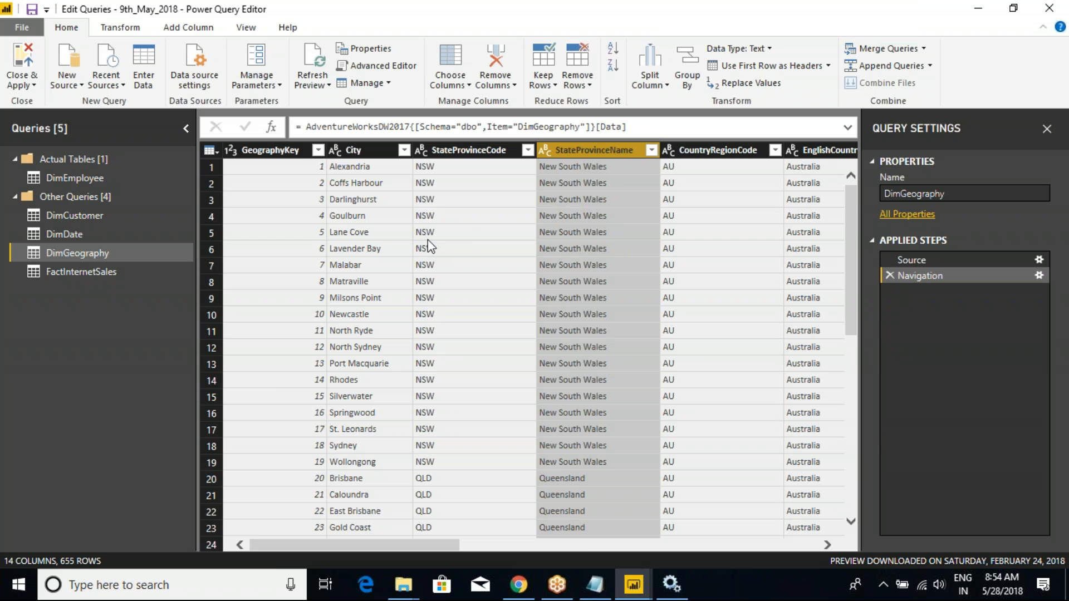
left_click_drag(368, 544, 358, 514)
Split the StateProvinceName column by number of characters, repeatedly every 3 characters
right_click(611, 152)
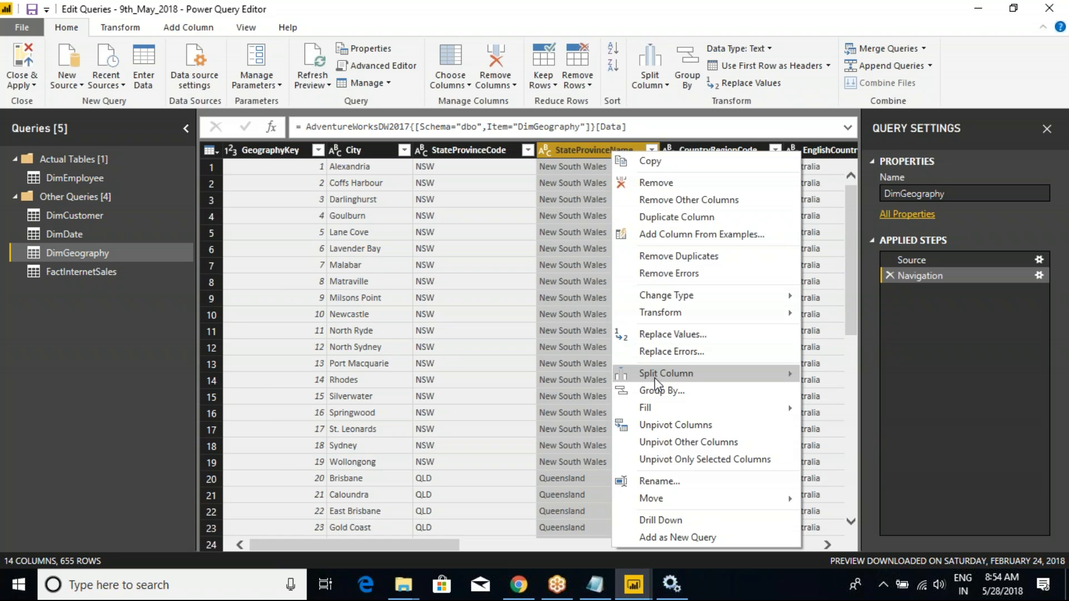
mouse_move(656, 377)
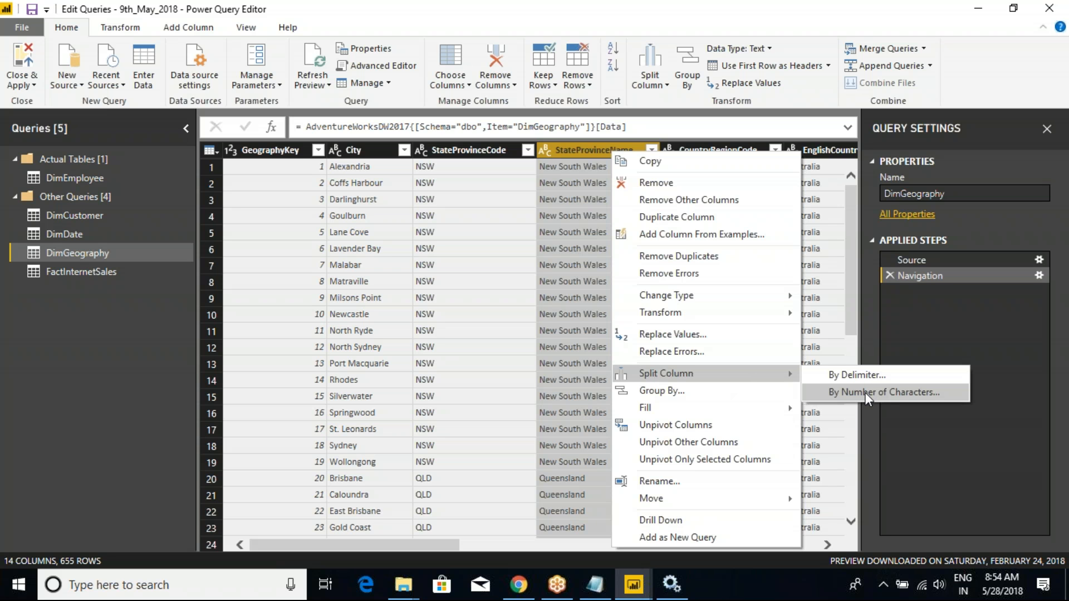
left_click(866, 393)
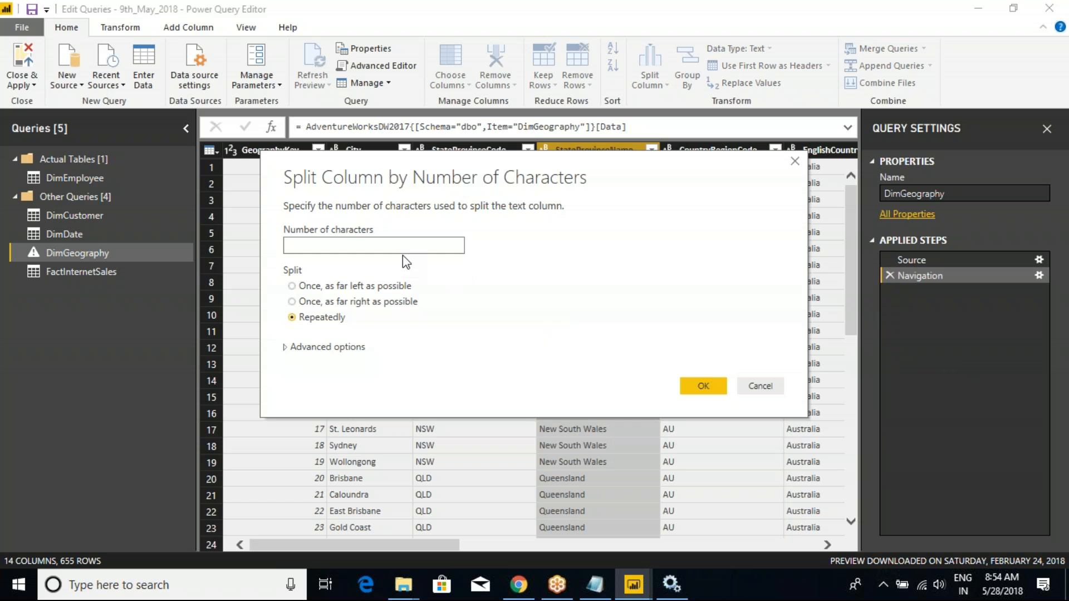
type("3")
left_click(703, 386)
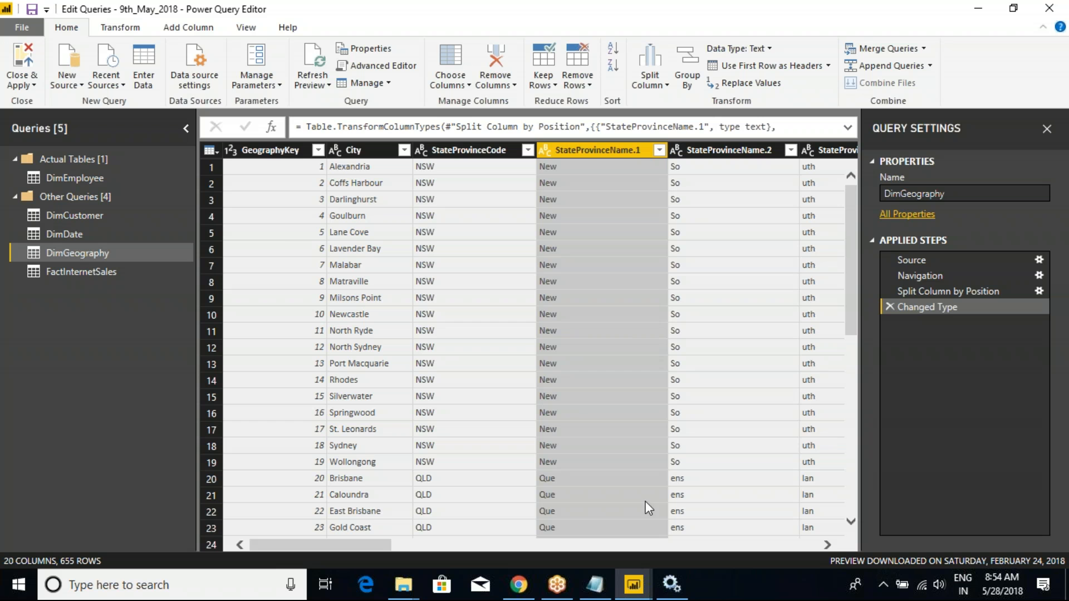
Examine the first three split columns, StateProvinceName.1 to StateProvinceName.3, marking their headers and values
mouse_move(376, 543)
left_mouse_down()
mouse_move(513, 540)
mouse_move(395, 542)
left_mouse_up()
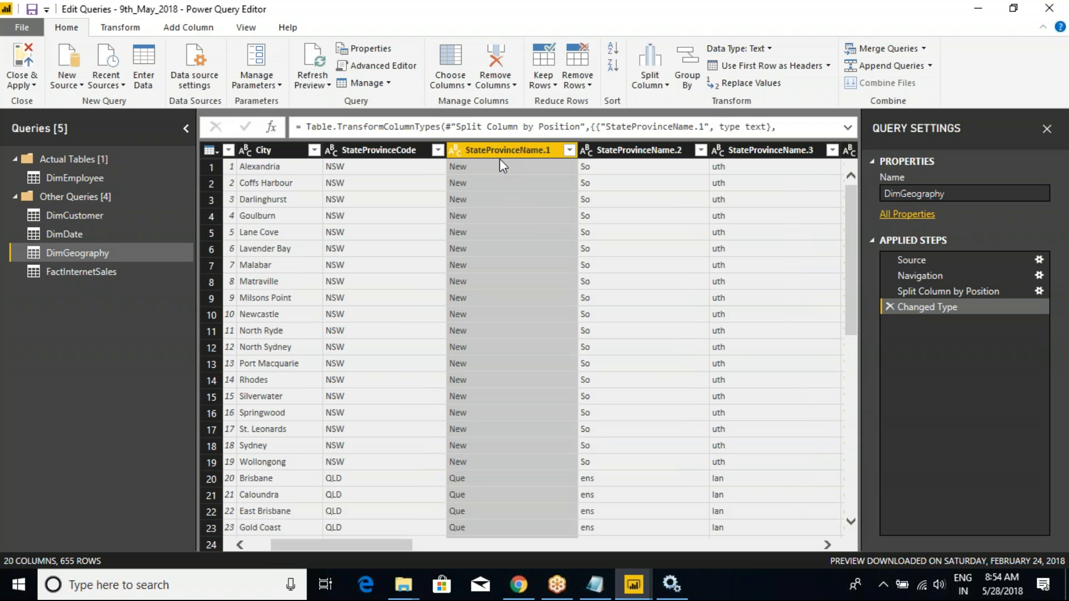
left_click_drag(543, 150, 567, 124)
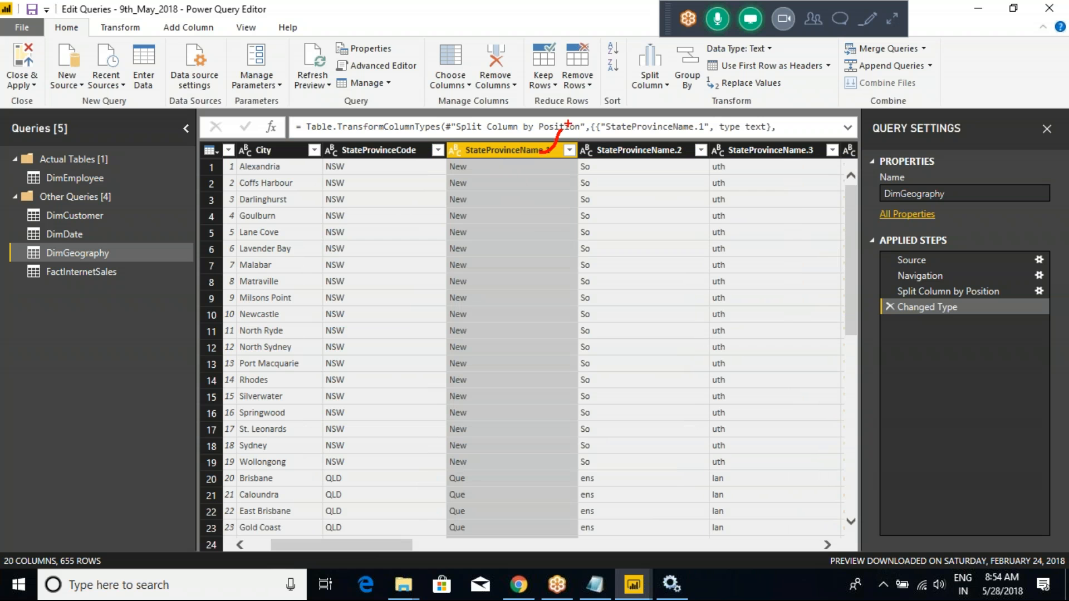
left_click(480, 165)
left_click_drag(652, 154, 674, 123)
left_click_drag(732, 168, 751, 143)
left_click_drag(591, 167, 602, 173)
key("Escape")
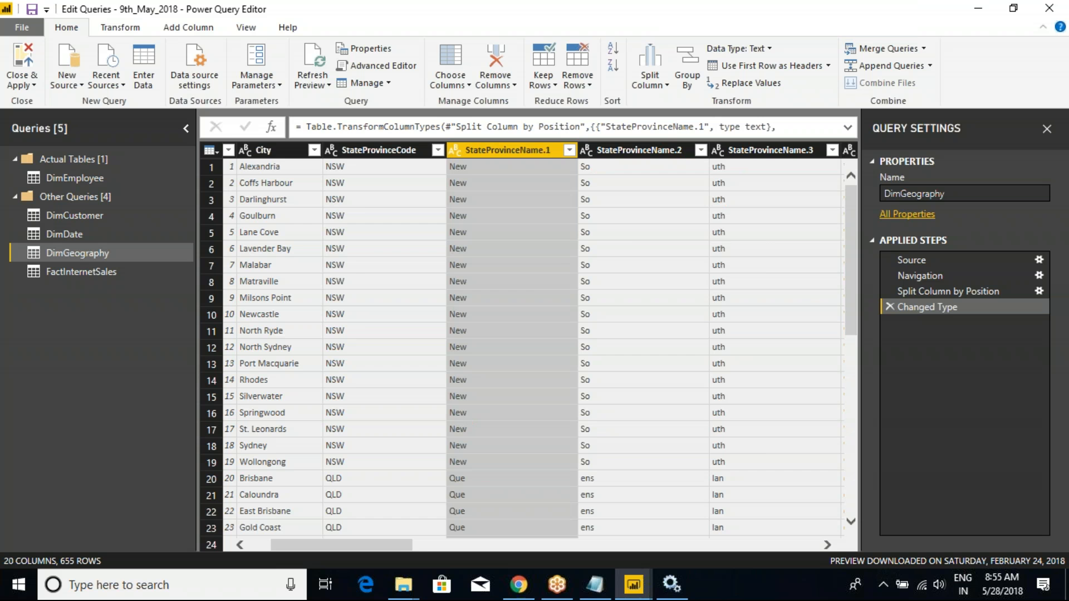
Examine the remaining split columns, marking the text pieces in StateProvinceName.3, StateProvinceName.4 and StateProvinceName.5
mouse_move(395, 547)
left_mouse_down()
mouse_move(447, 546)
mouse_move(421, 545)
left_mouse_up()
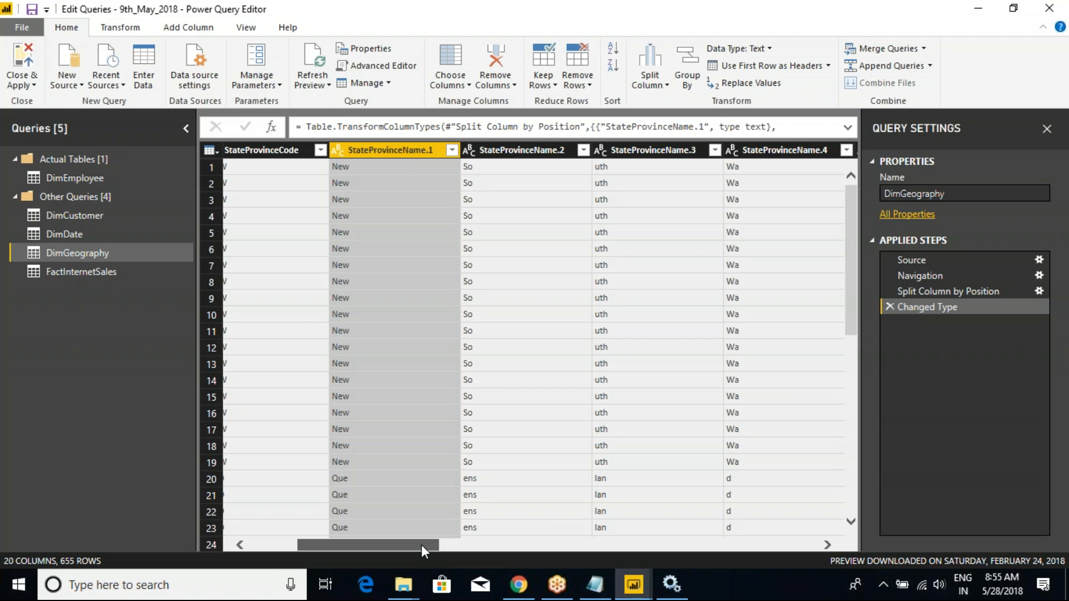
left_click_drag(421, 545, 482, 537)
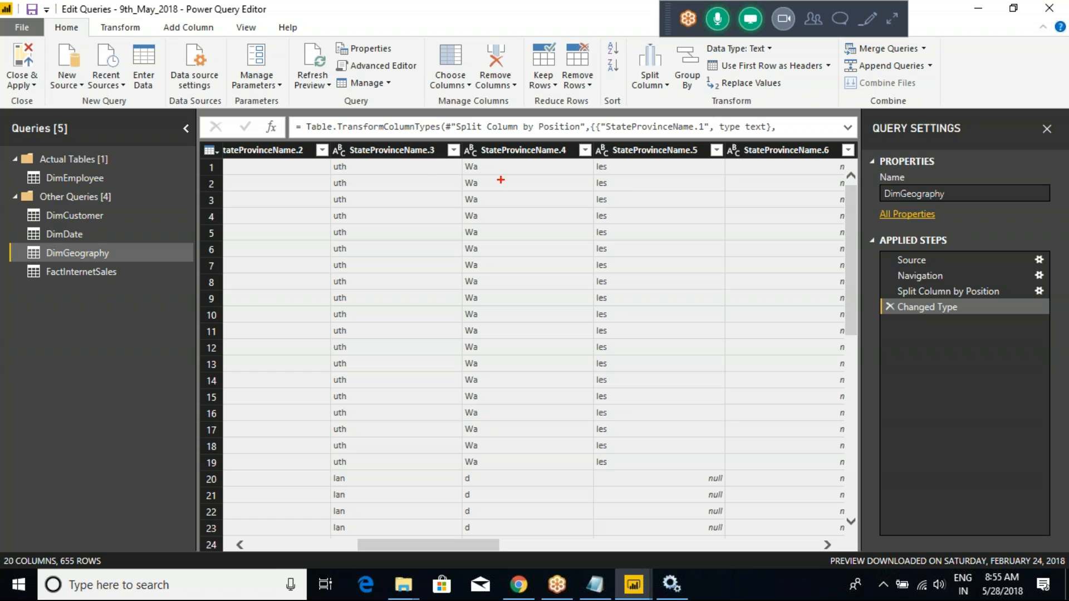
mouse_move(346, 178)
left_mouse_down()
mouse_move(326, 185)
mouse_move(348, 192)
mouse_move(341, 176)
left_mouse_up()
left_click_drag(370, 135, 385, 193)
left_click_drag(478, 142, 500, 207)
left_click_drag(611, 147, 612, 196)
key("Escape")
Delete the Changed Type and Split Column by Position applied steps
left_click(888, 307)
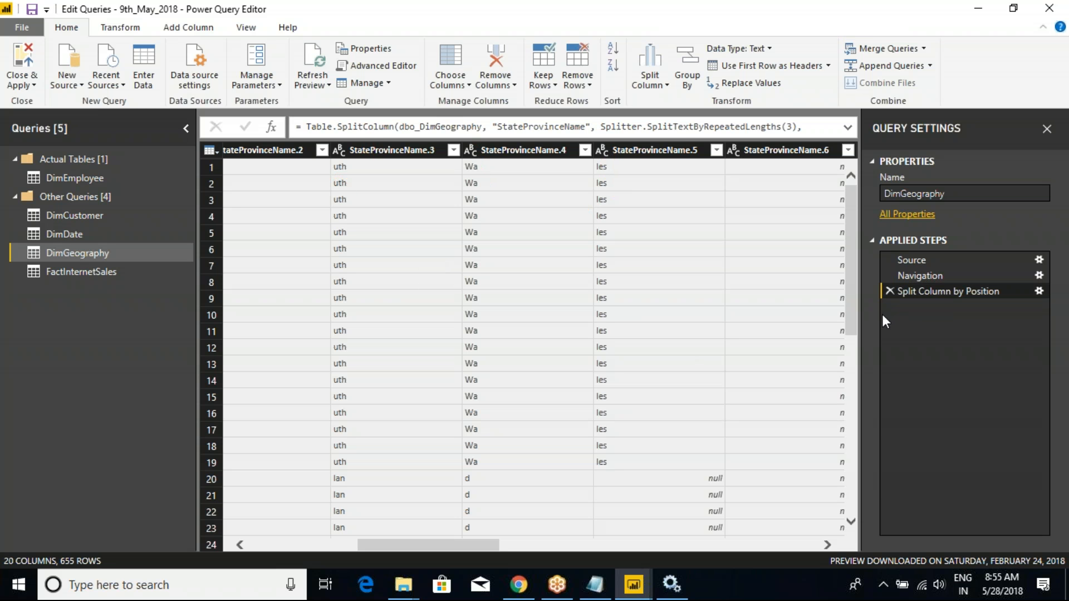
left_click(889, 291)
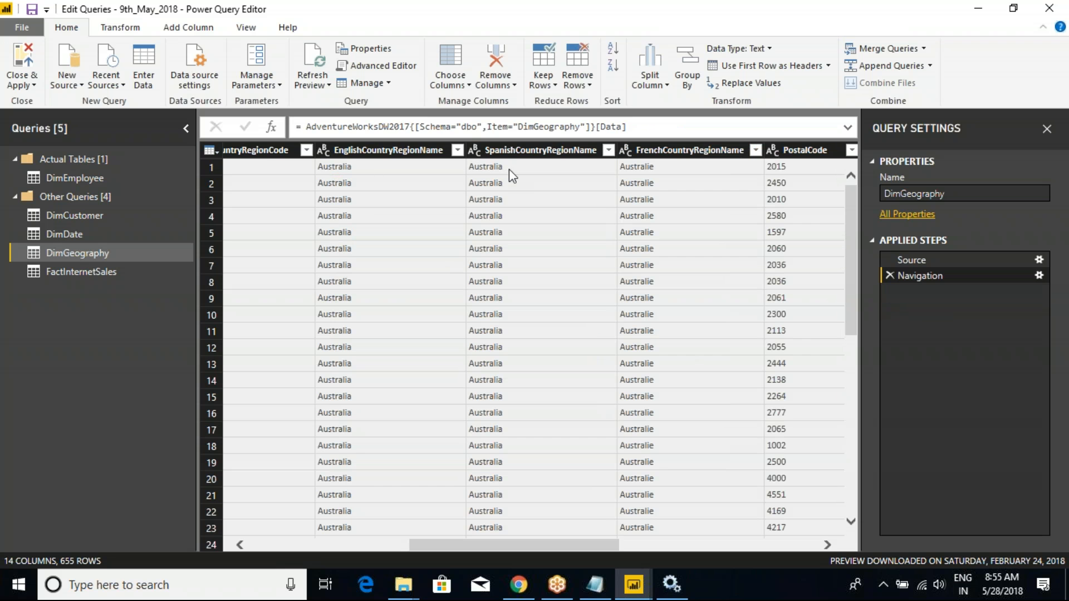
Split the StateProvinceName column by the Space delimiter at each occurrence of the delimiter
left_click_drag(518, 543, 358, 544)
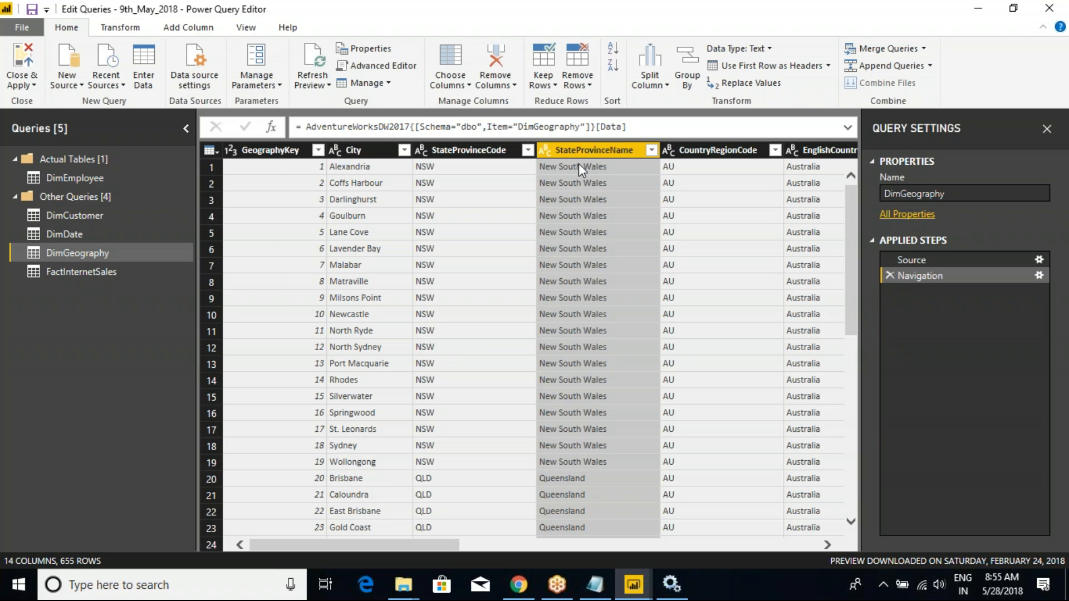
right_click(583, 151)
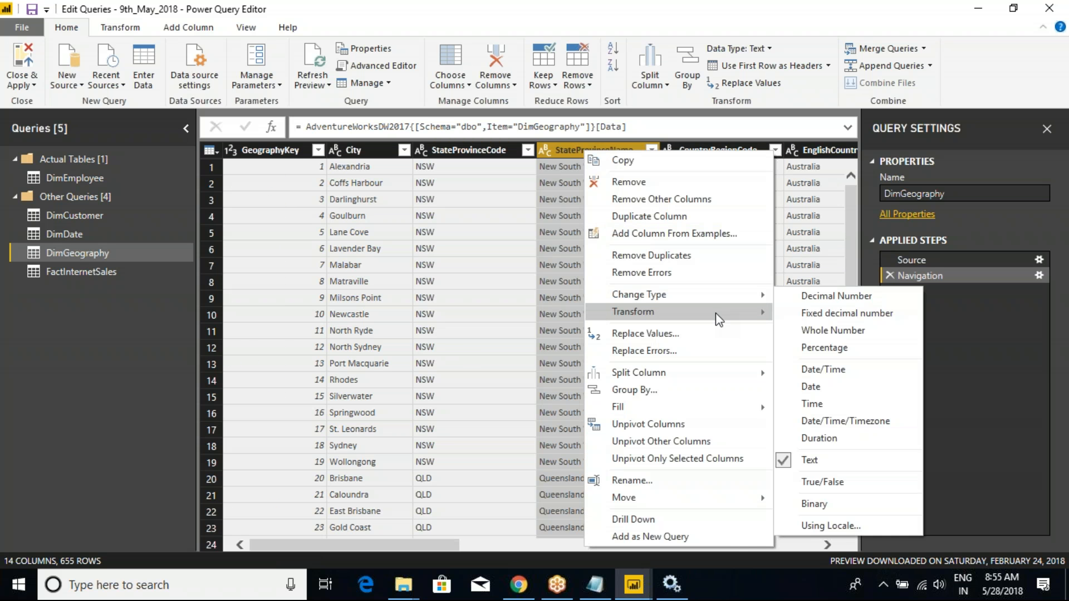
mouse_move(746, 374)
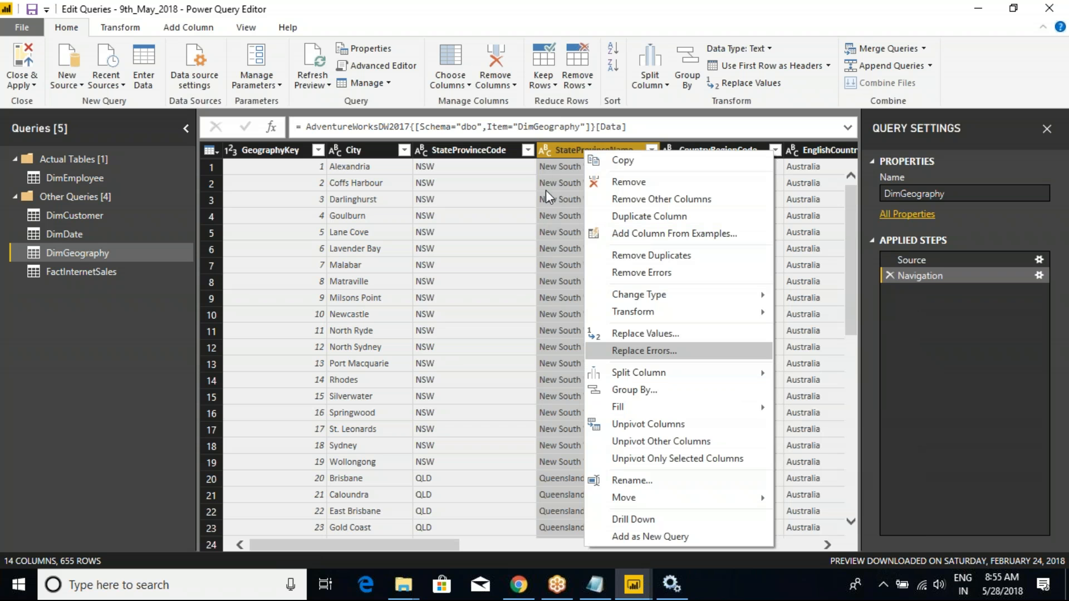
left_click(559, 153)
right_click(560, 152)
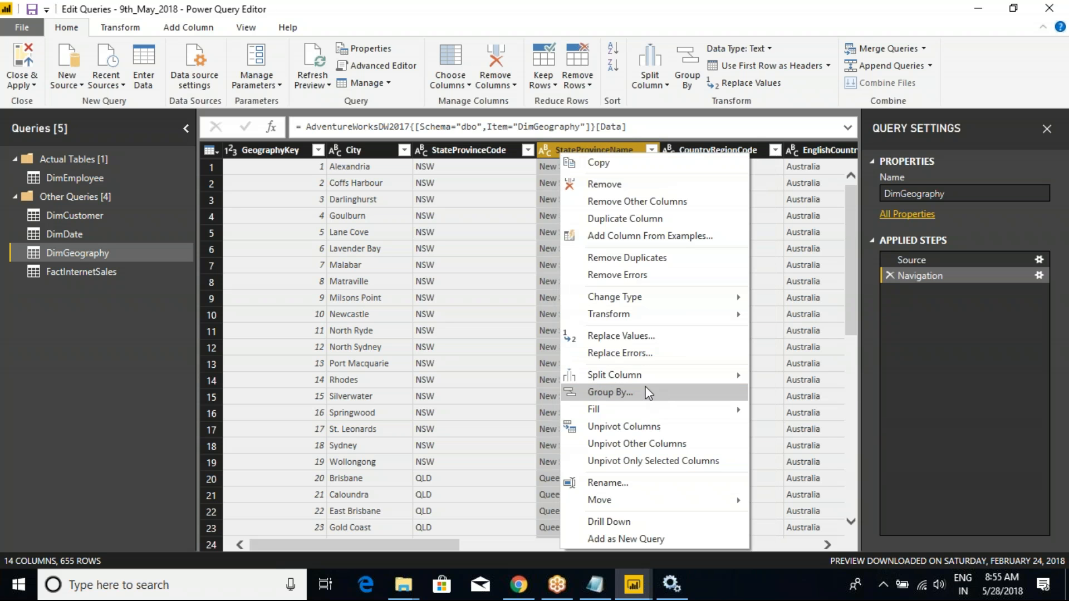
mouse_move(672, 377)
left_click(789, 377)
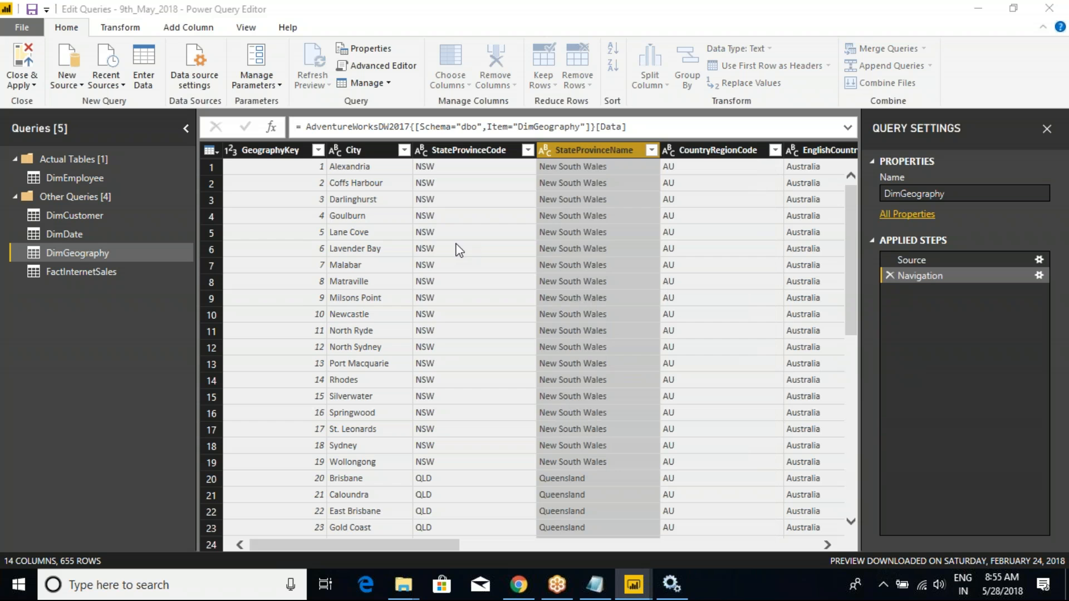
left_click(329, 251)
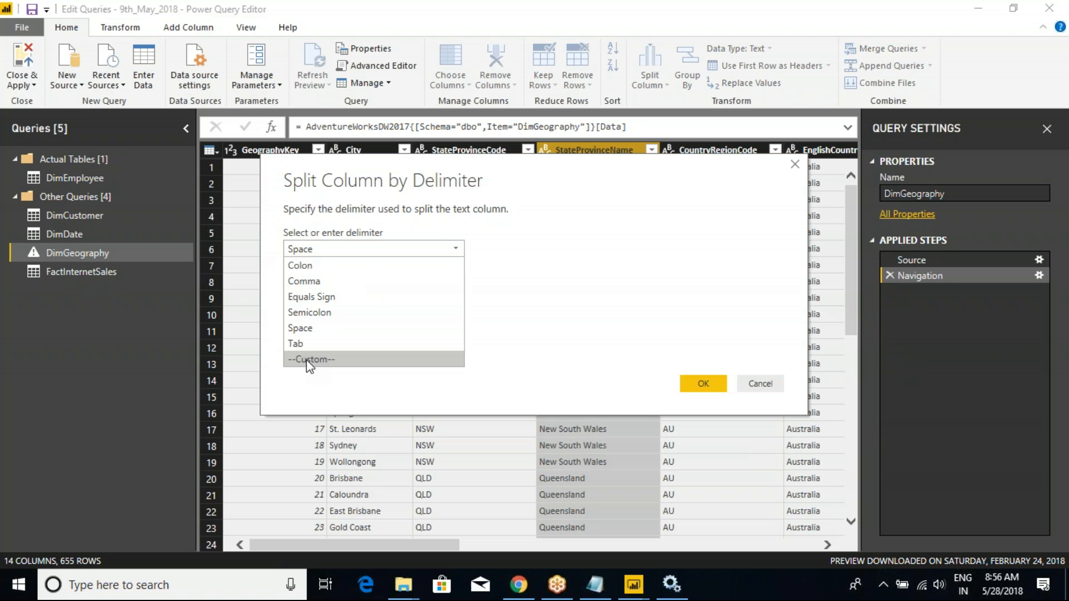
left_click(303, 333)
left_click_drag(395, 194, 440, 262)
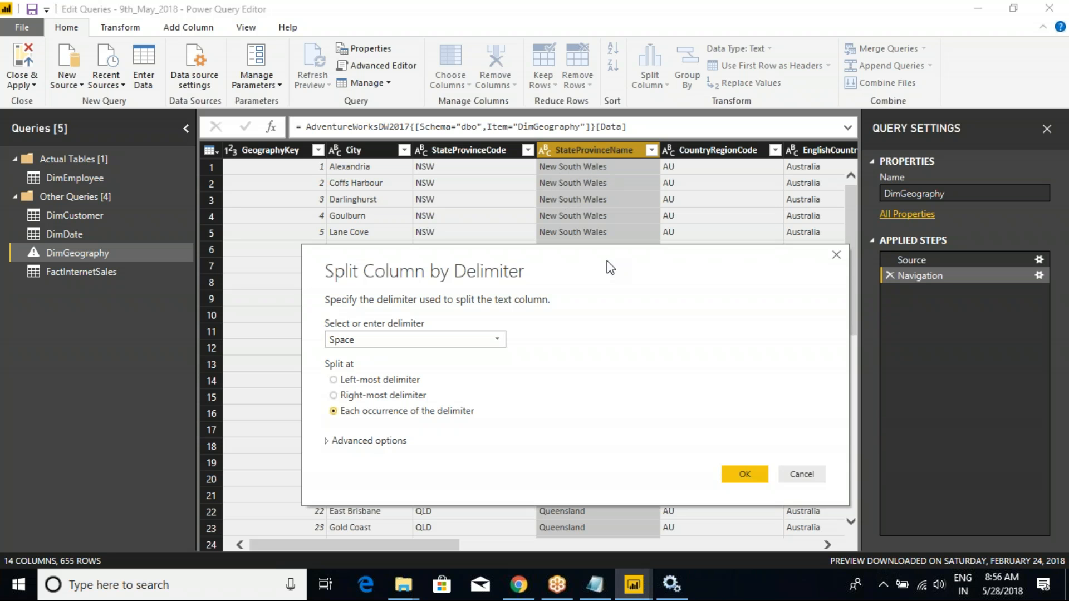
left_click(745, 474)
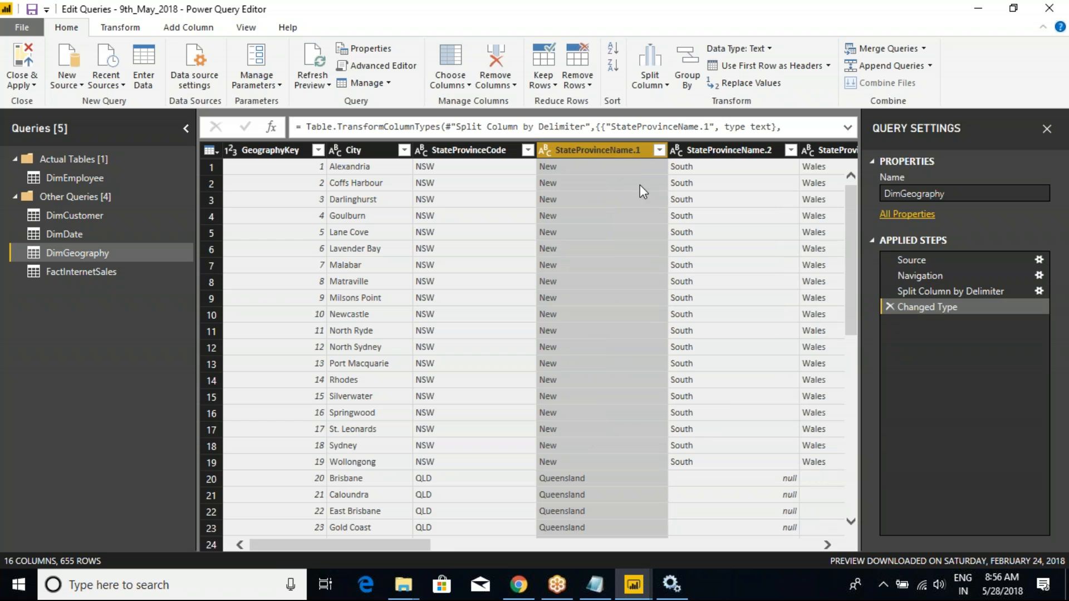
Examine the split columns StateProvinceName.1, StateProvinceName.2 and StateProvinceName.3 and compare their values
left_click(721, 150)
left_click_drag(423, 543, 503, 543)
left_click(583, 149)
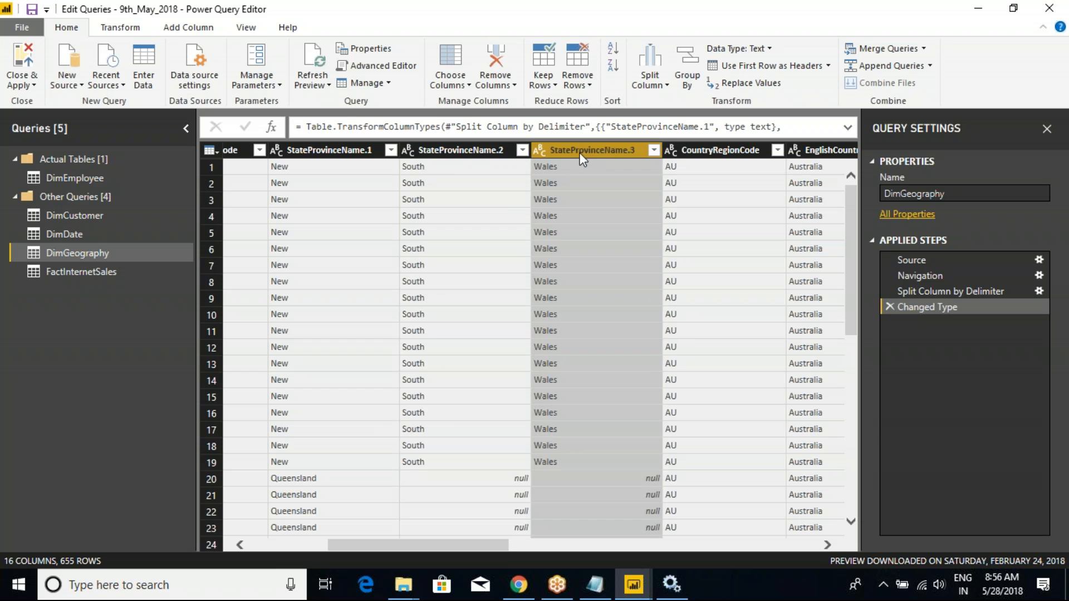
left_click(357, 150)
left_click(462, 150)
left_click(362, 150)
left_click(419, 153)
left_click(548, 152)
left_click(365, 152)
left_click(462, 150)
left_click(557, 152)
Delete the Changed Type and Split Column by Delimiter applied steps
left_click(888, 306)
left_click(889, 291)
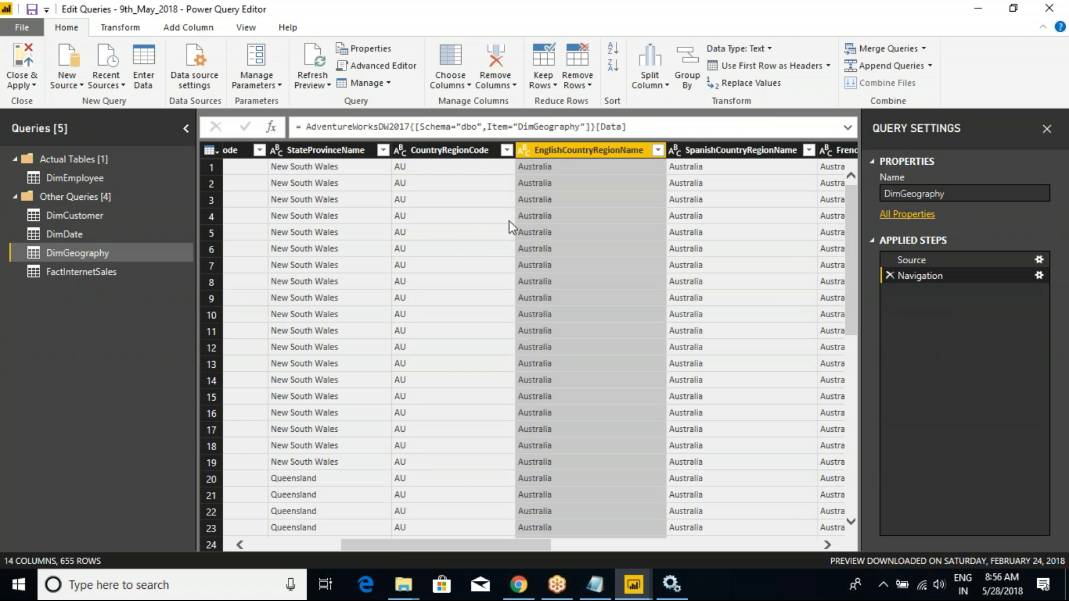
left_click_drag(503, 543, 412, 545)
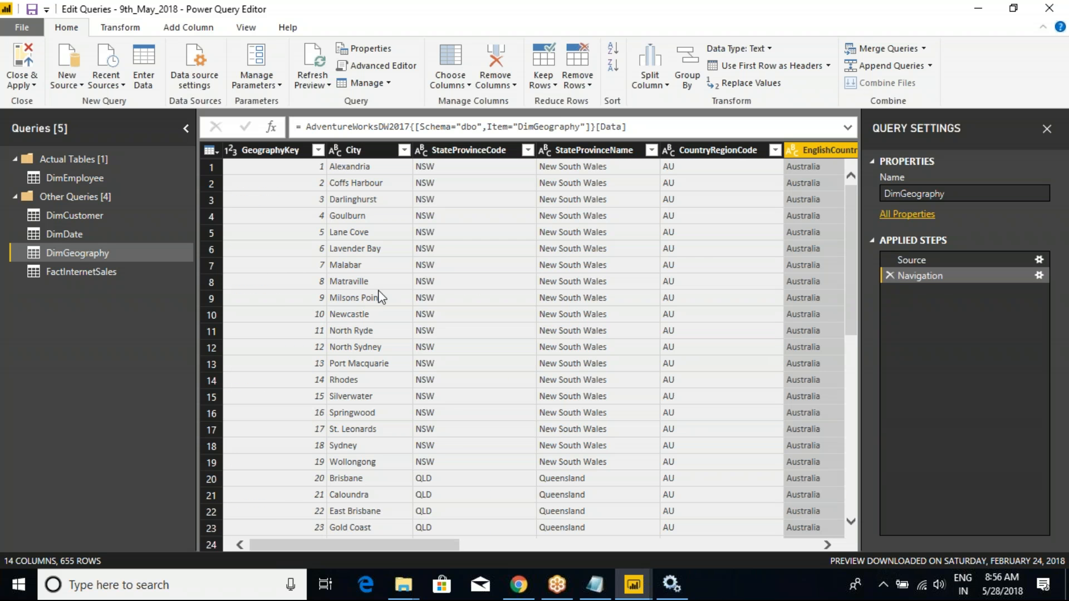
Look through the DimGeography columns, including StateProvinceName, FrenchCountryRegionName and City, for one suitable for grouping
left_click(459, 151)
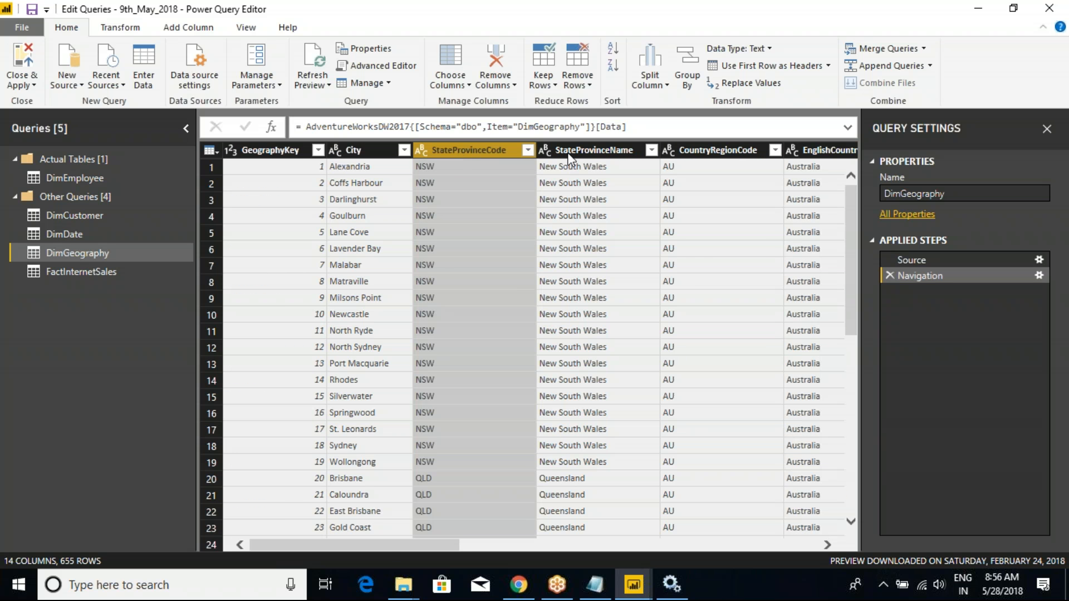
left_click(570, 151)
right_click(570, 150)
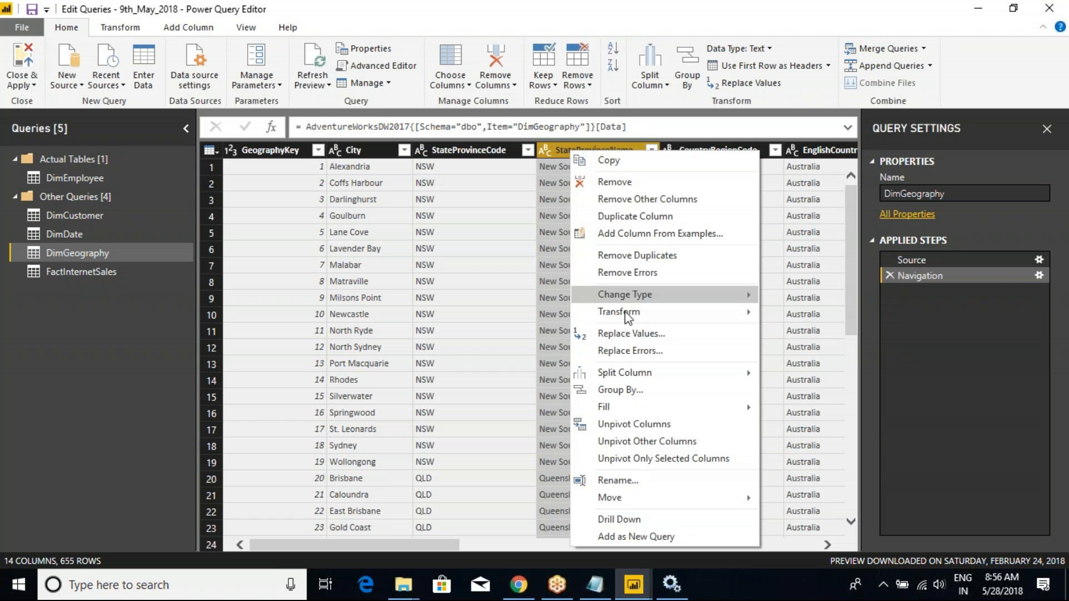
mouse_move(673, 382)
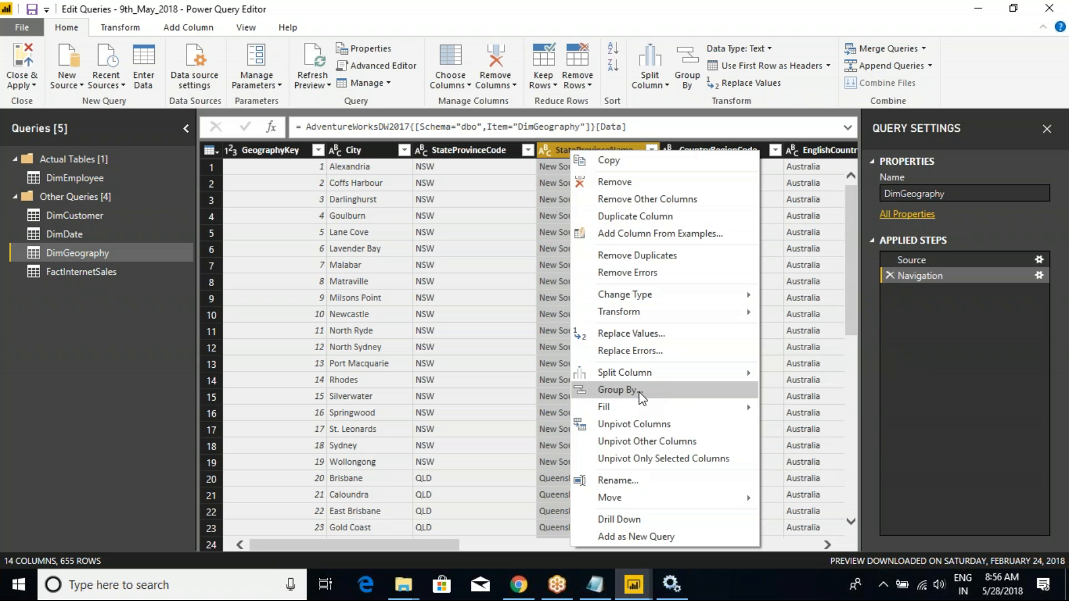
left_click(389, 551)
left_click_drag(402, 548, 586, 540)
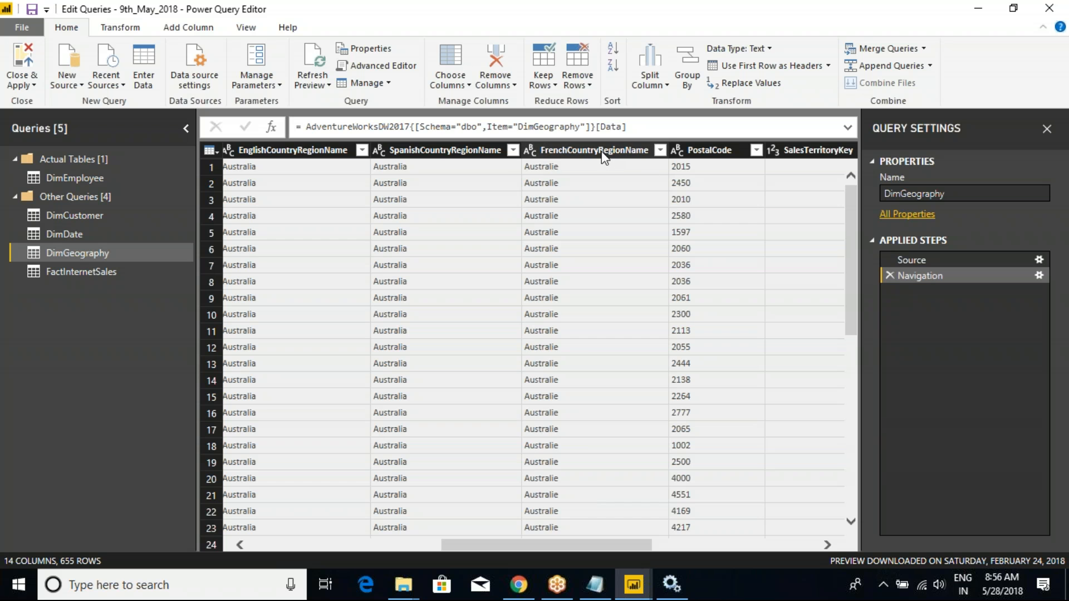
left_click(603, 152)
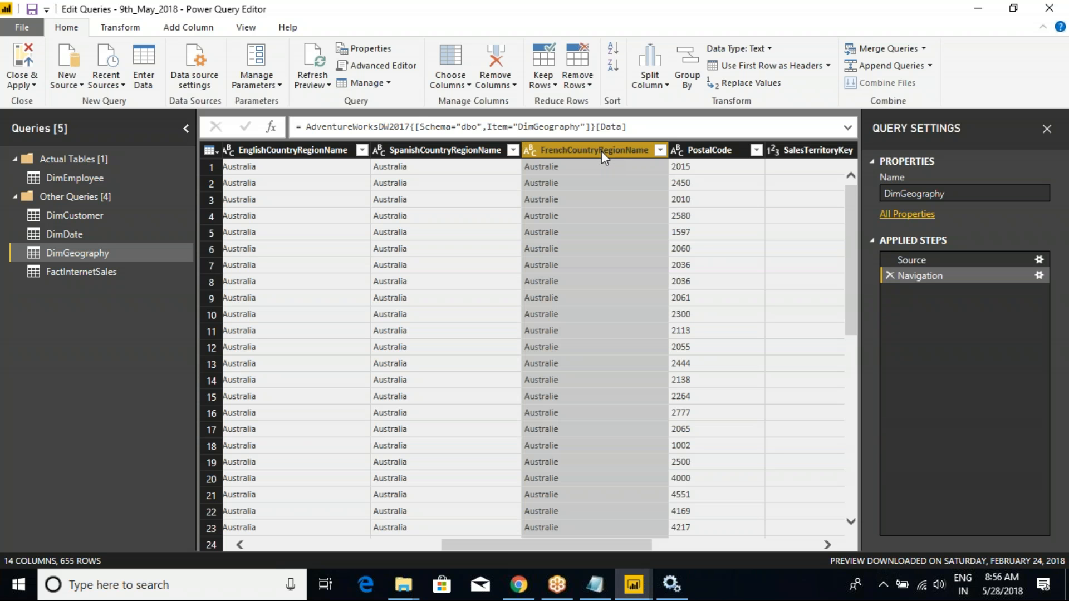
left_click_drag(502, 550, 285, 546)
left_click(354, 150)
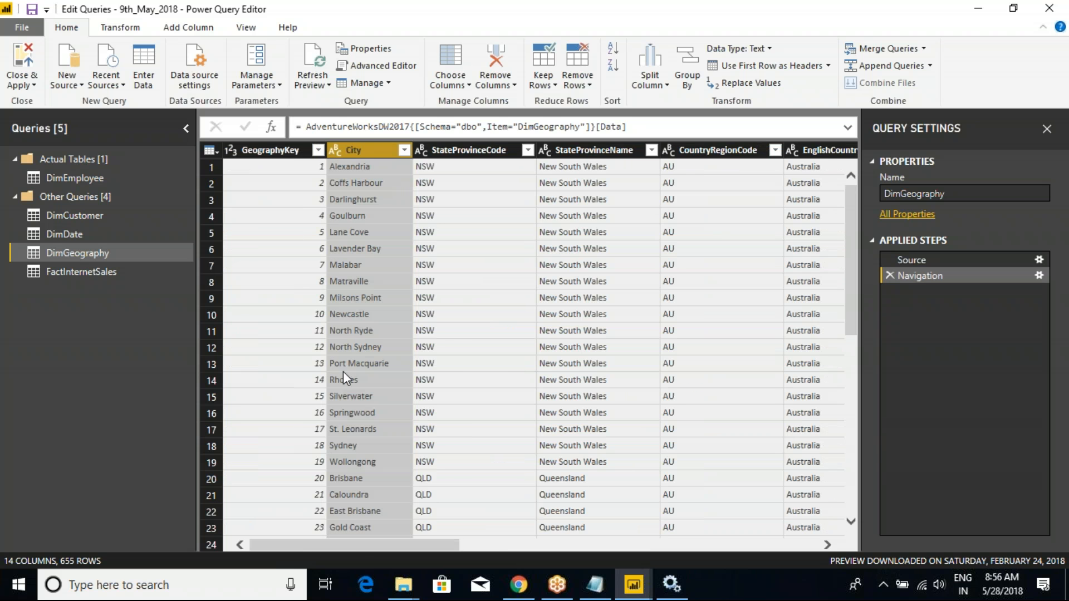
left_click_drag(343, 548, 499, 543)
left_click(542, 152)
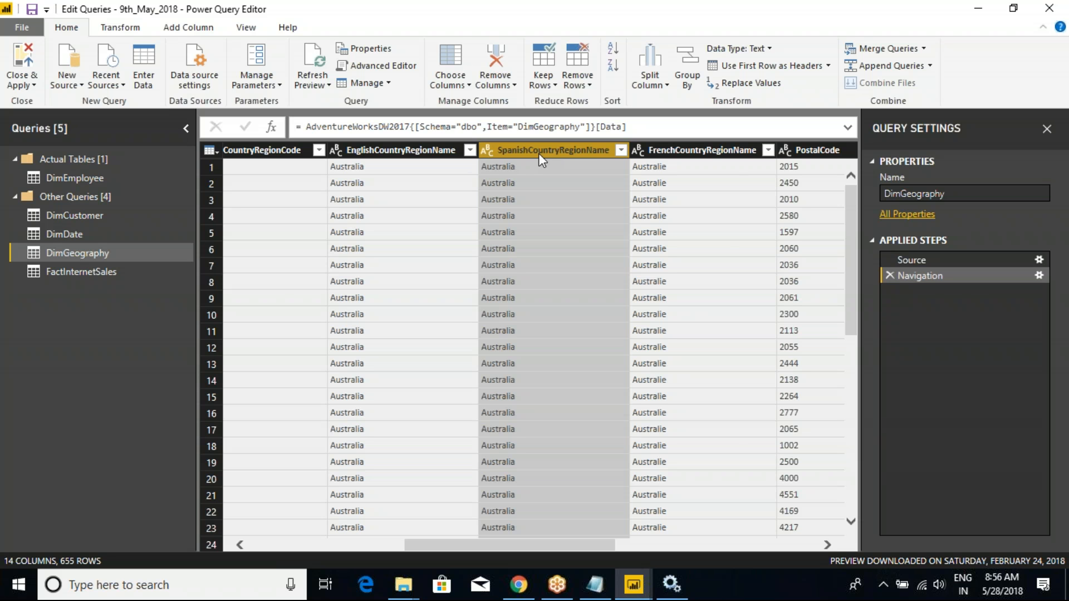
right_click(539, 154)
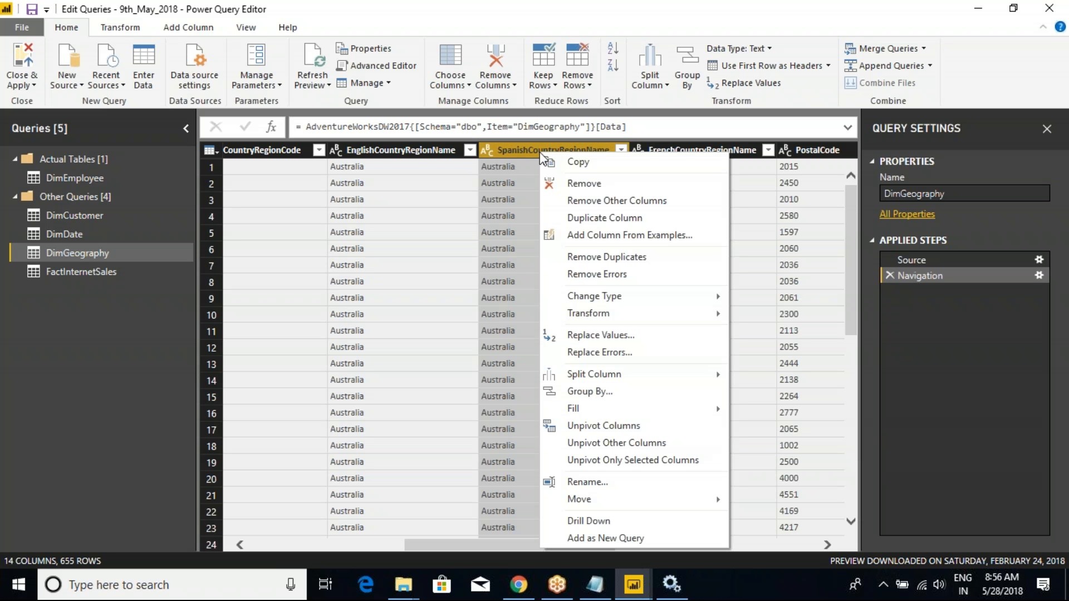
left_click(594, 391)
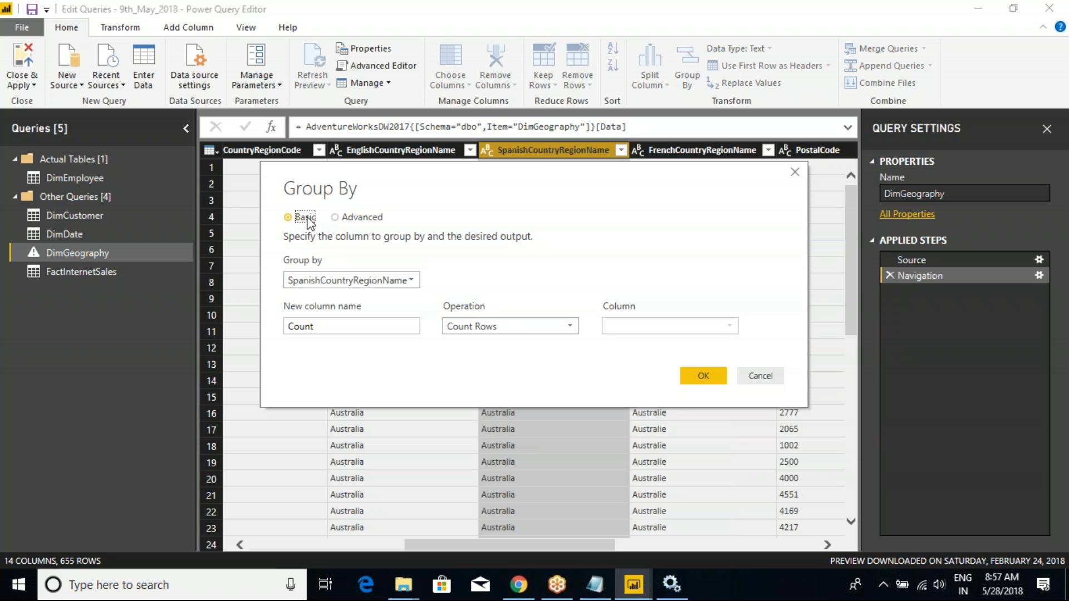
left_click(342, 219)
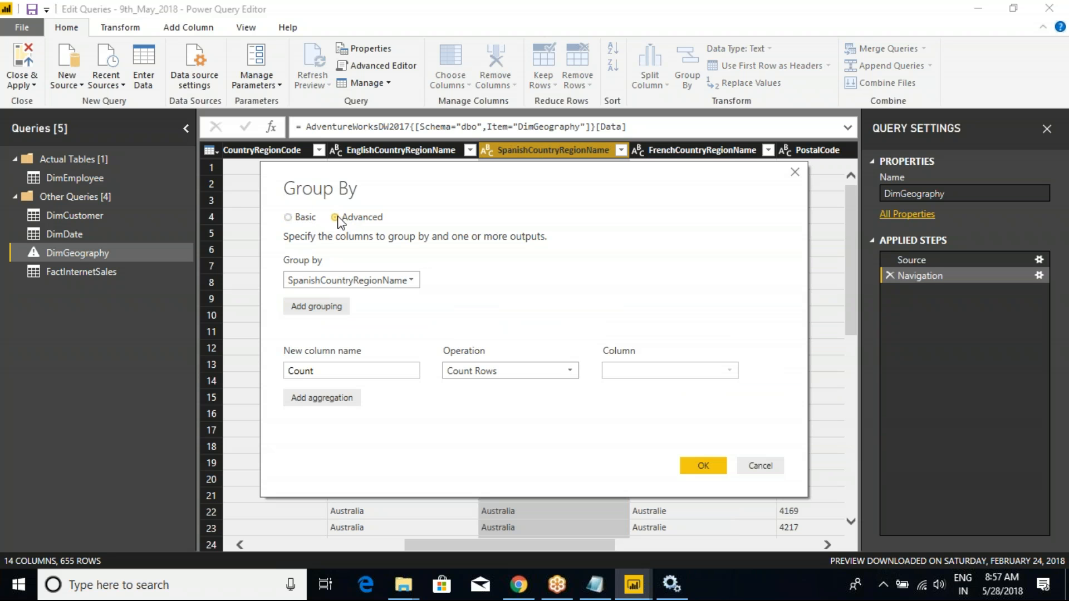
left_click(303, 220)
left_click(308, 279)
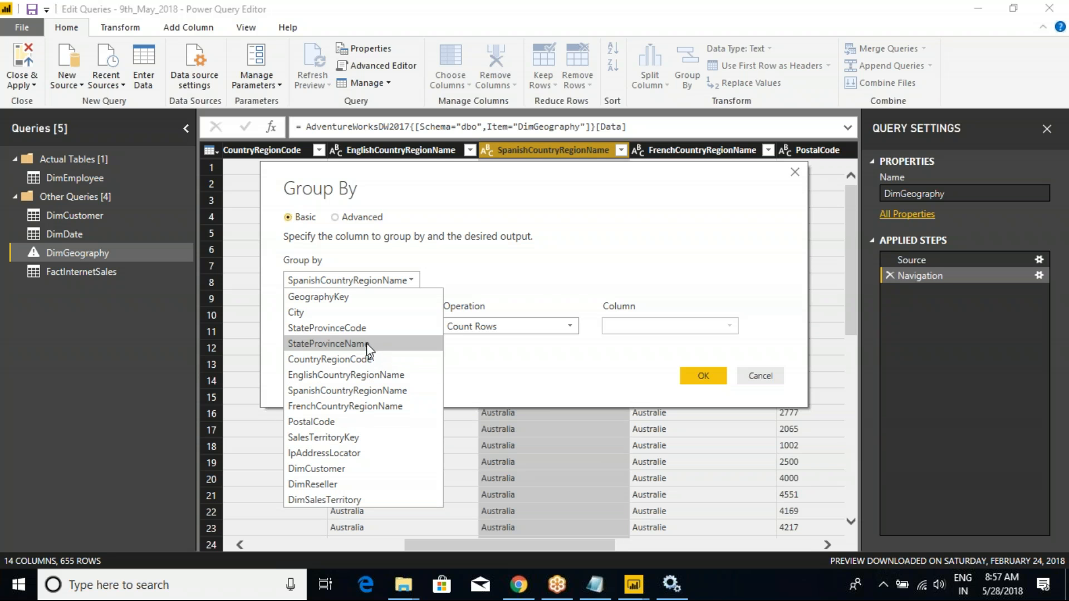
left_click(343, 376)
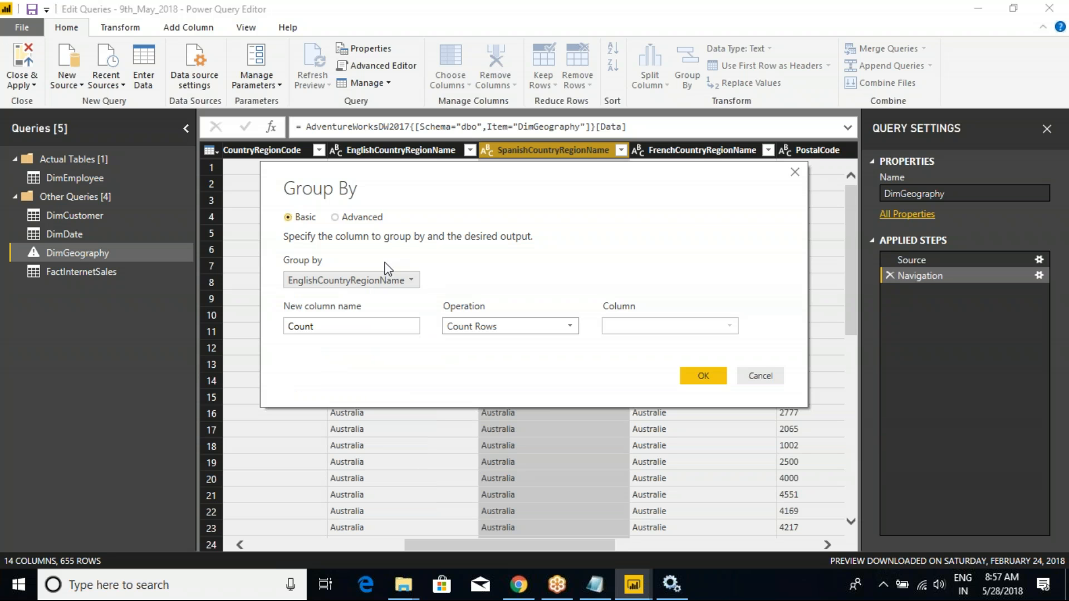
left_click(779, 376)
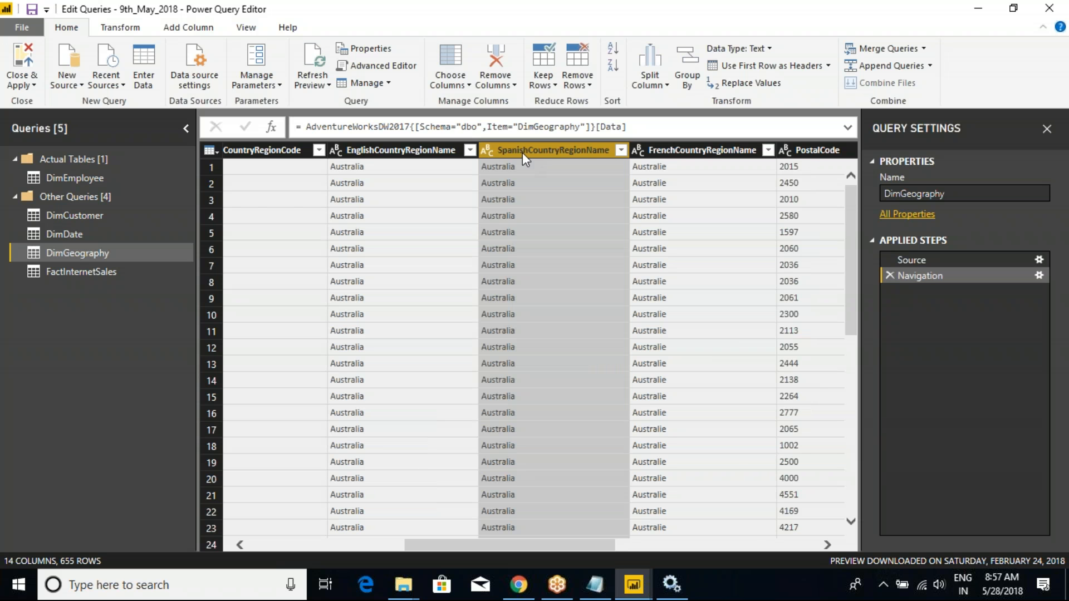
Group the rows by EnglishCountryRegionName using a basic grouping with a Count Rows aggregation in a new column named Count
left_click(430, 147)
right_click(430, 146)
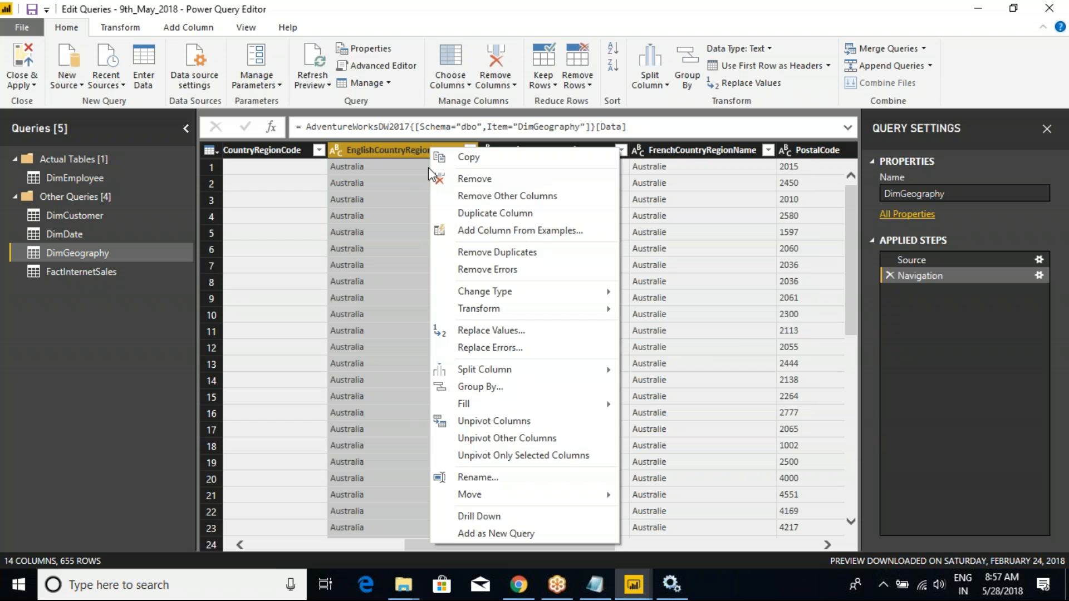
left_click(508, 387)
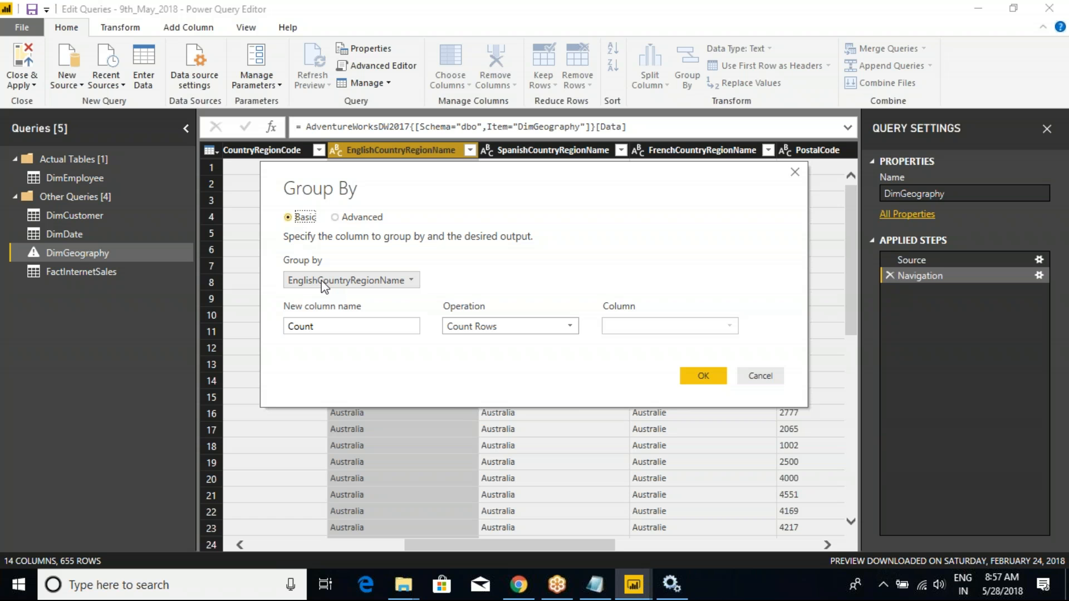
left_click(333, 328)
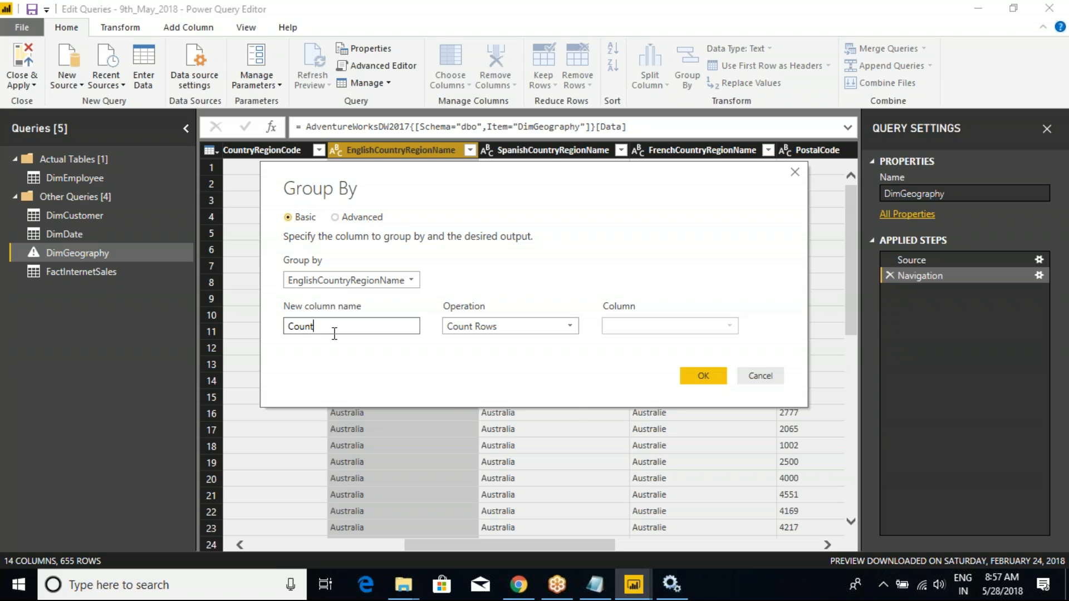
left_click(504, 327)
left_click(504, 327)
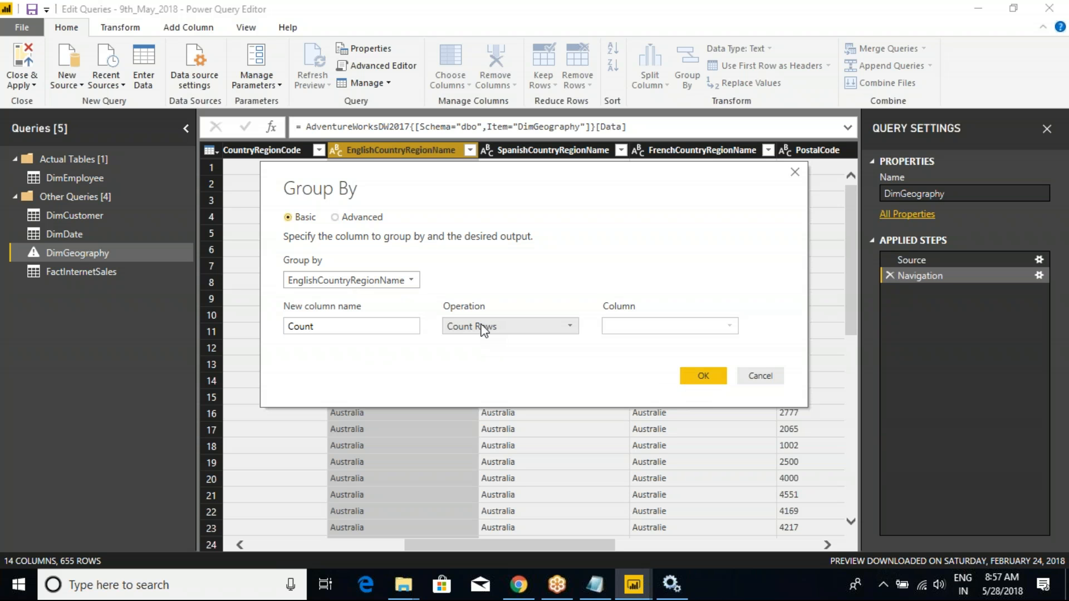
left_click(702, 376)
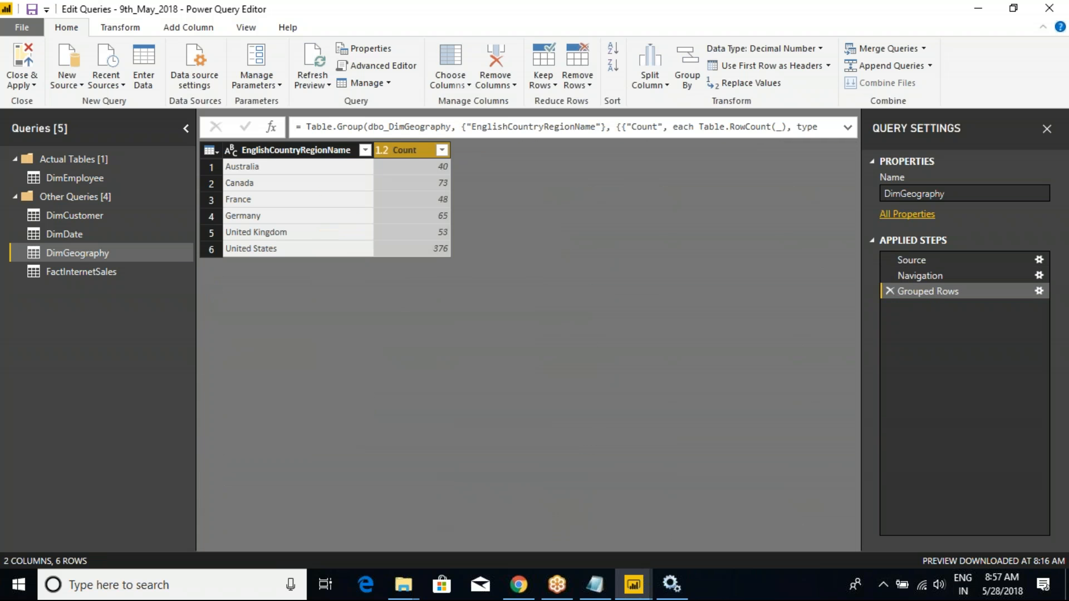
Examine the grouped rows, checking the counts for Australia and Canada and marking the Australia row
left_click(265, 167)
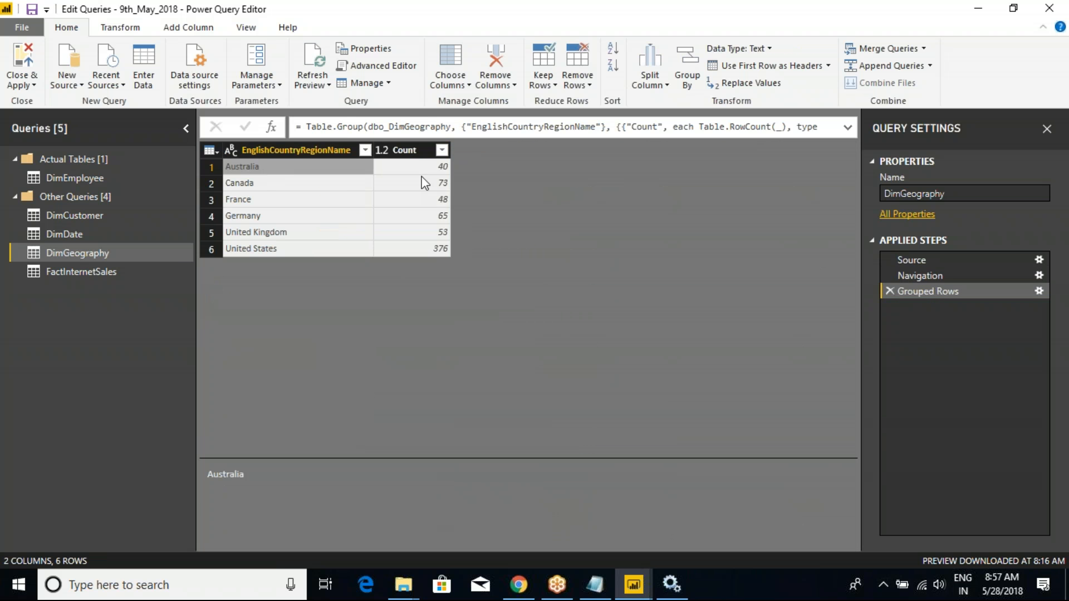
left_click(419, 169)
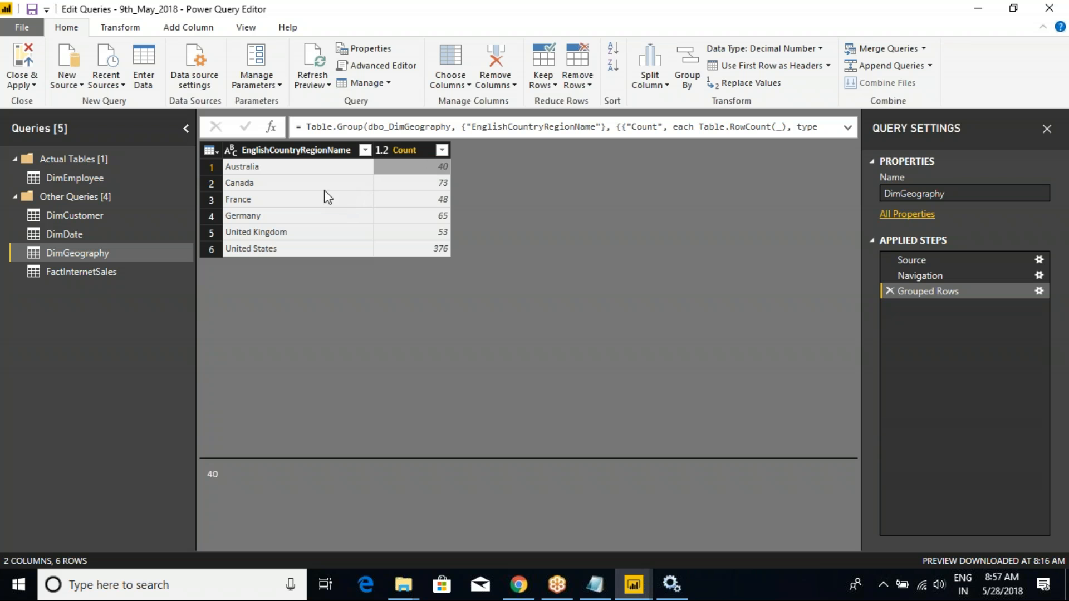
left_click(406, 184)
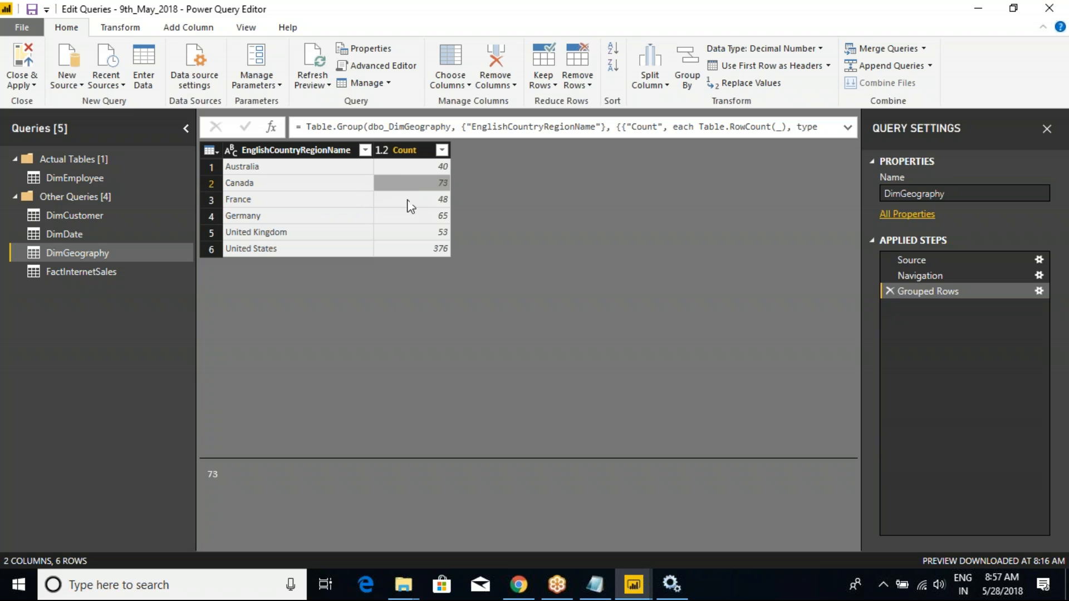
left_click(413, 171)
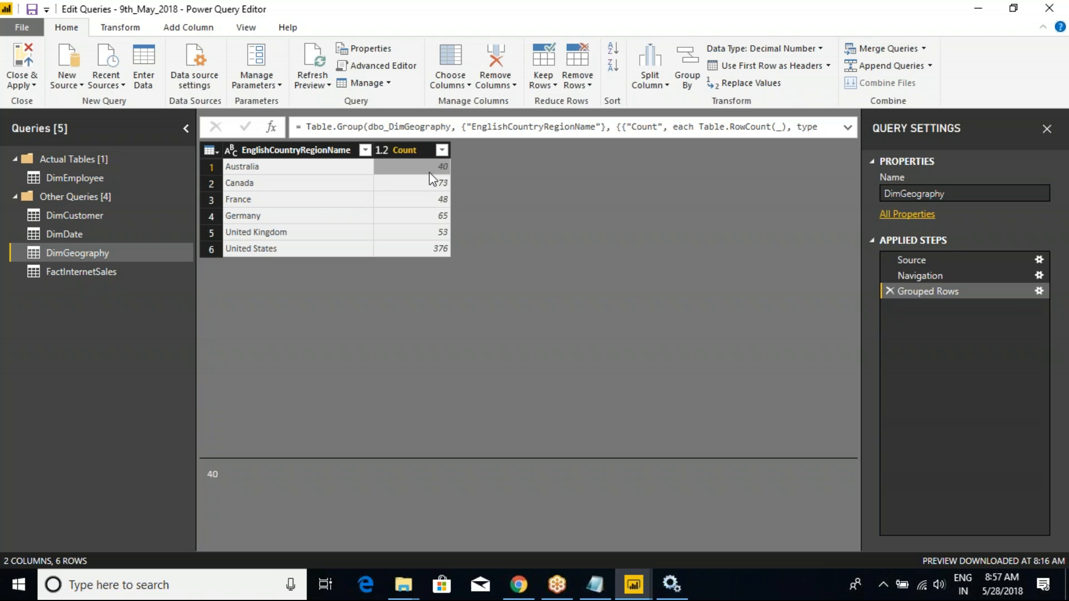
left_click_drag(211, 155, 461, 177)
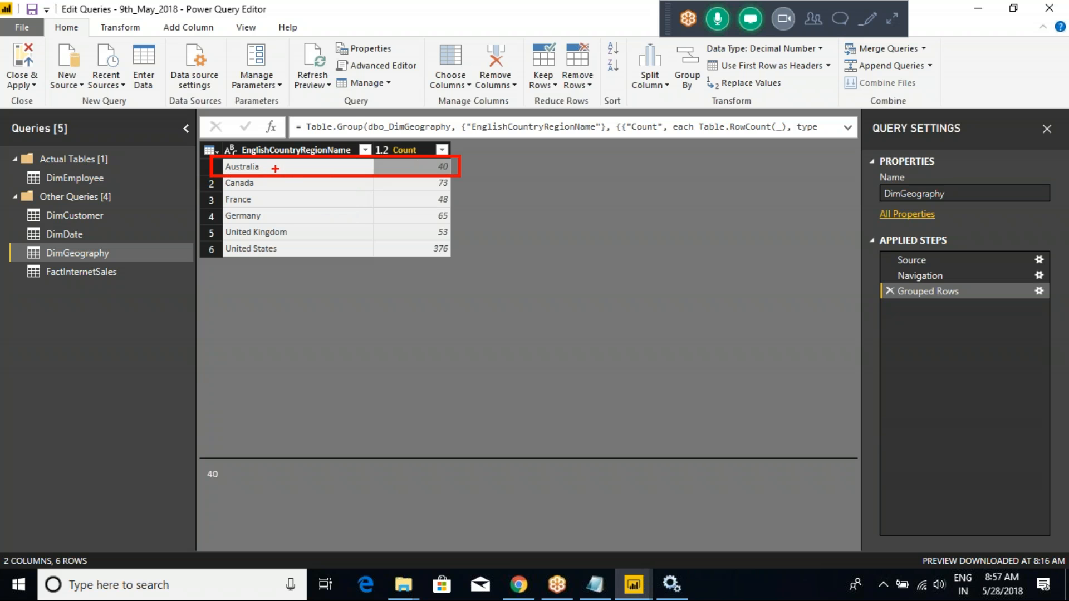
left_click(330, 168)
key("Escape")
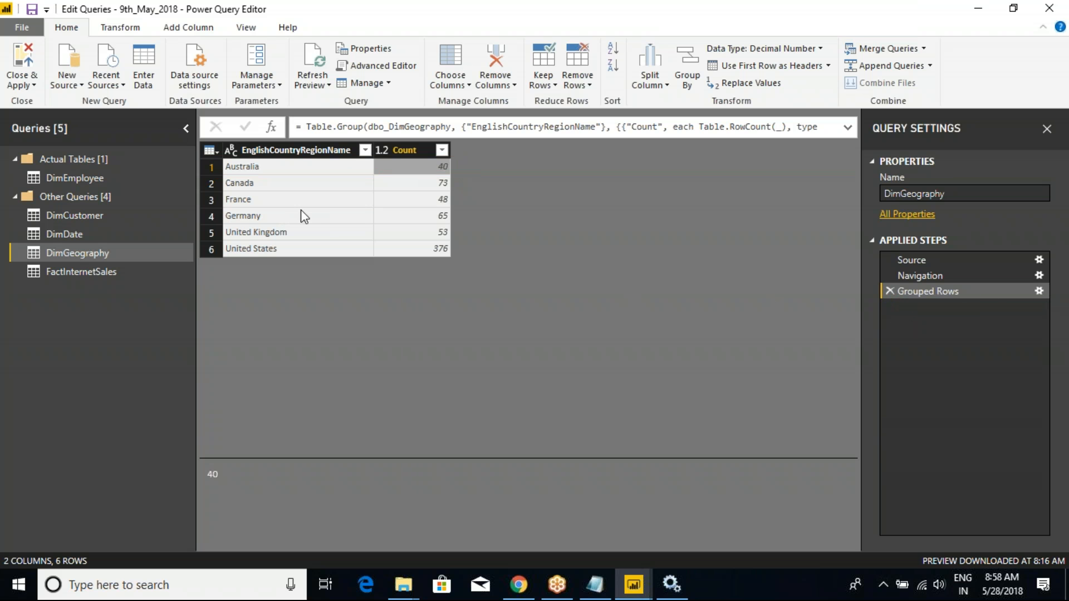
Edit the Grouped Rows step to an advanced grouping that adds StateProvinceName as a second grouping column
left_click(1038, 291)
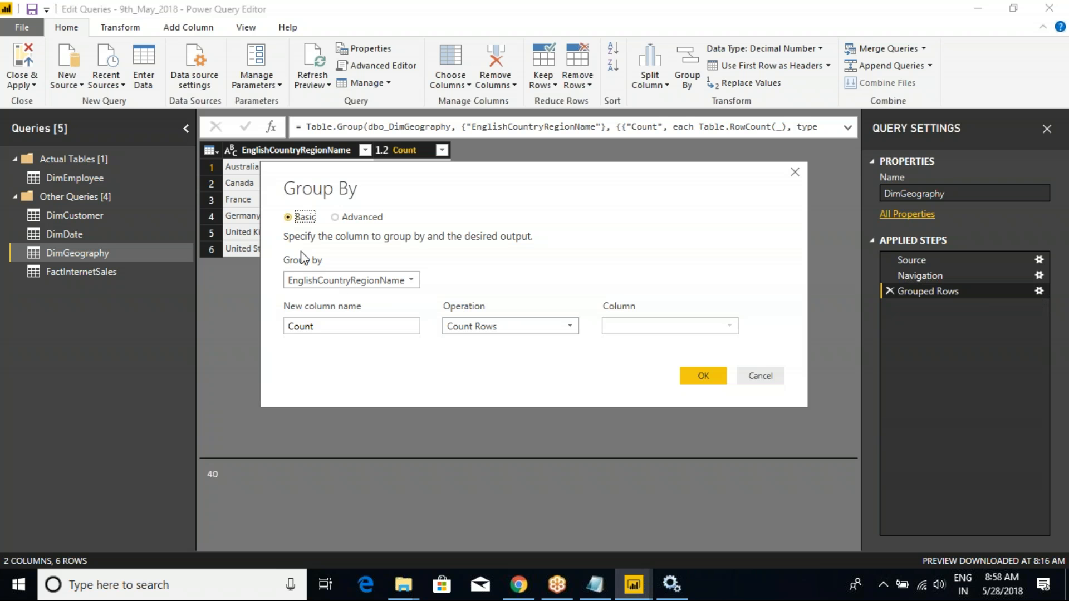
left_click(339, 218)
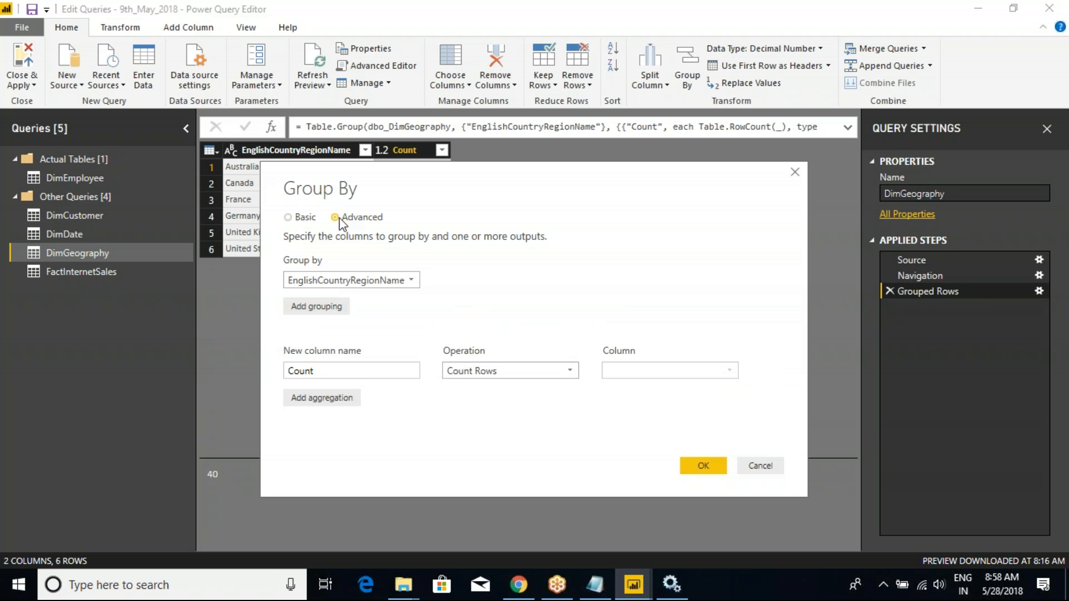
left_click(315, 306)
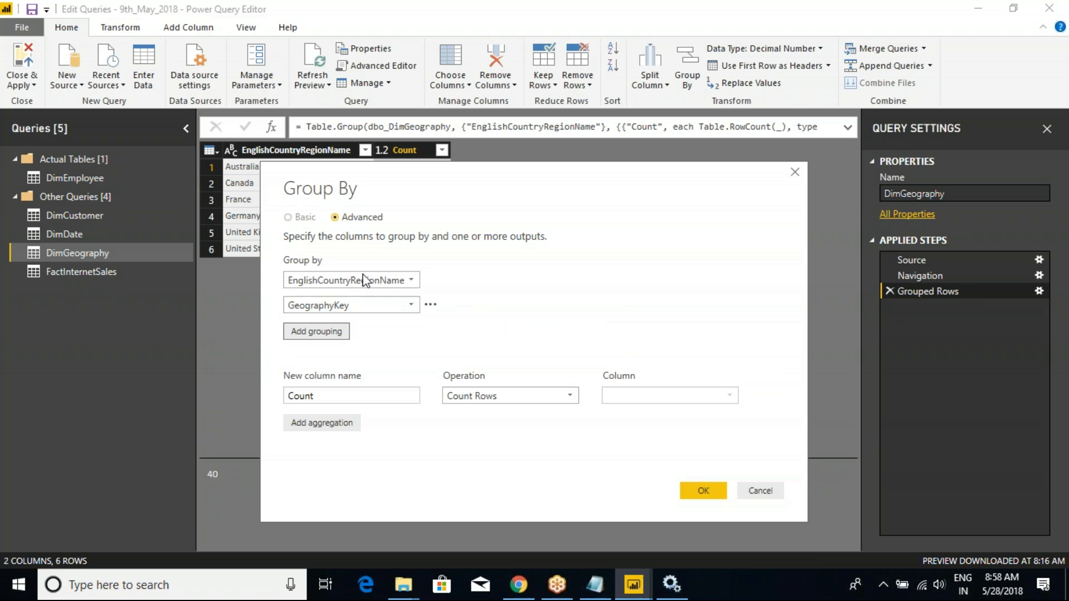
left_click_drag(409, 187, 428, 277)
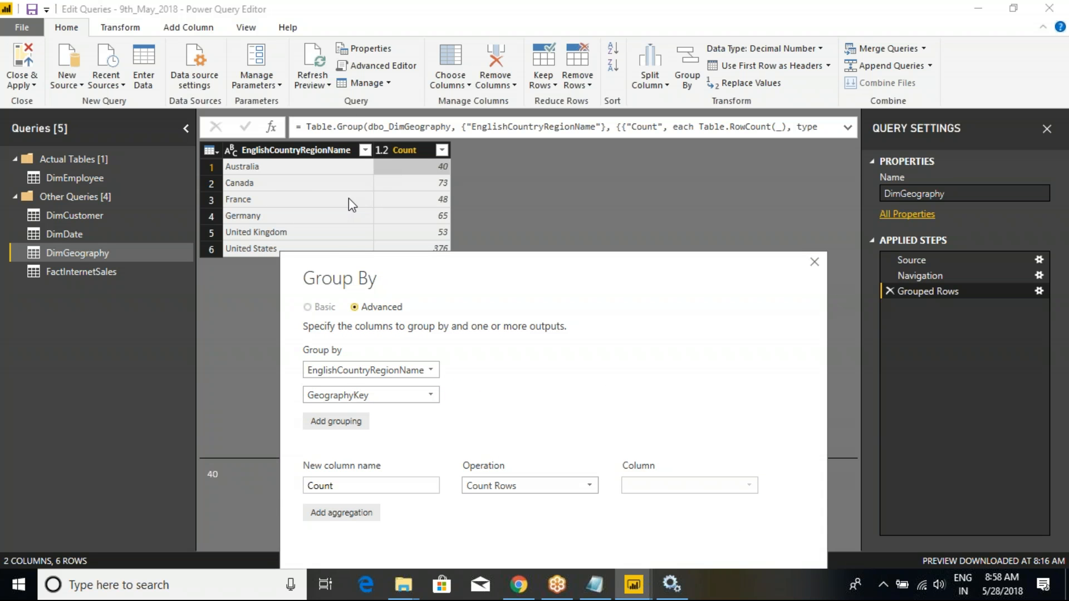
left_click_drag(462, 262, 468, 152)
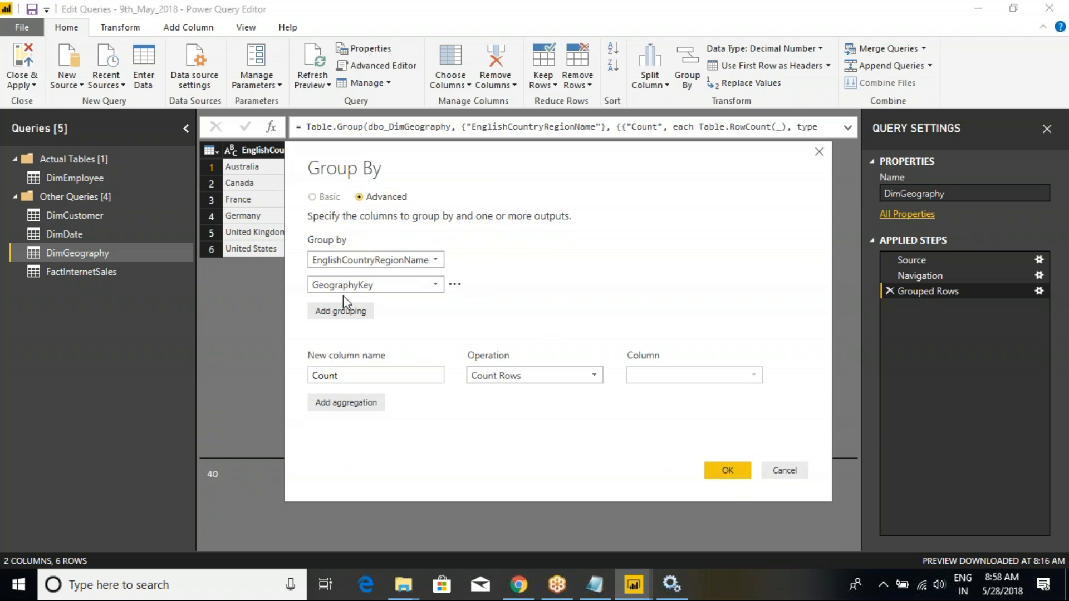
left_click(346, 288)
left_click(389, 347)
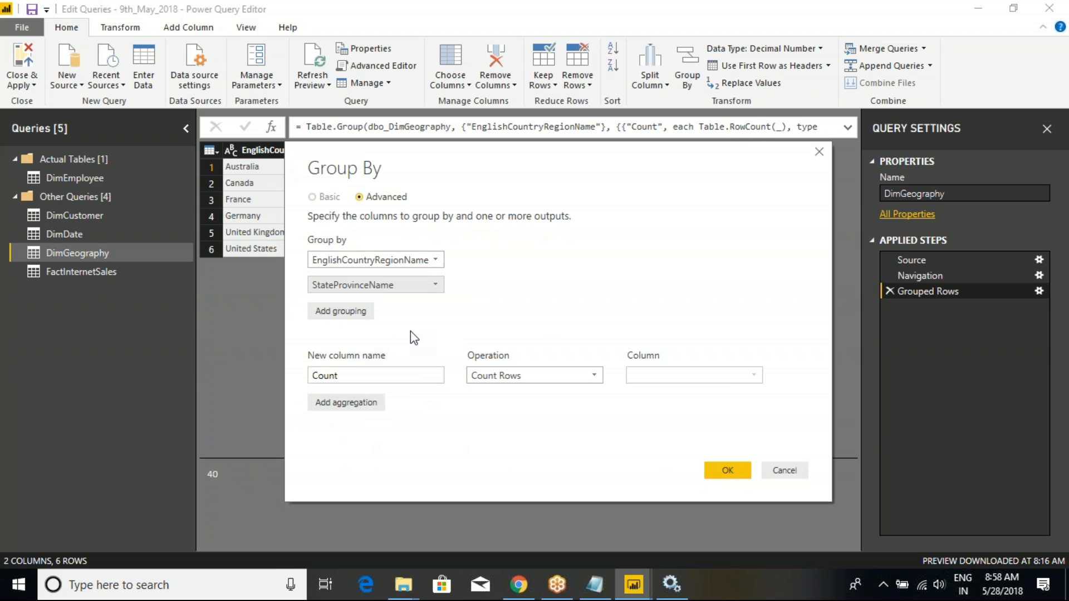
left_click(723, 469)
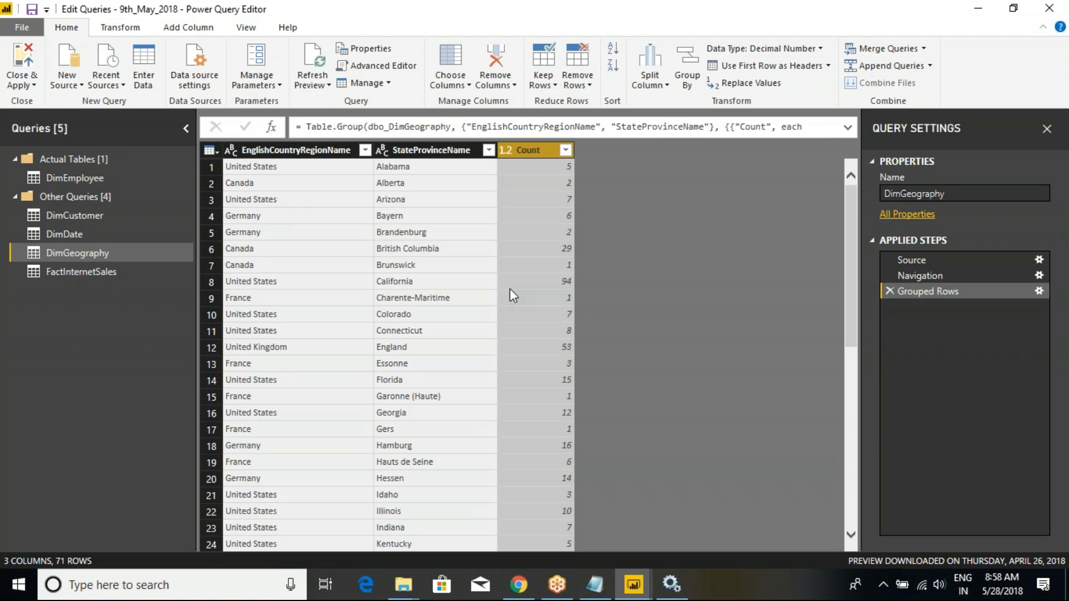
Sort the grouped rows by EnglishCountryRegionName in ascending order and mark the Australia rows and their counts
left_click(365, 150)
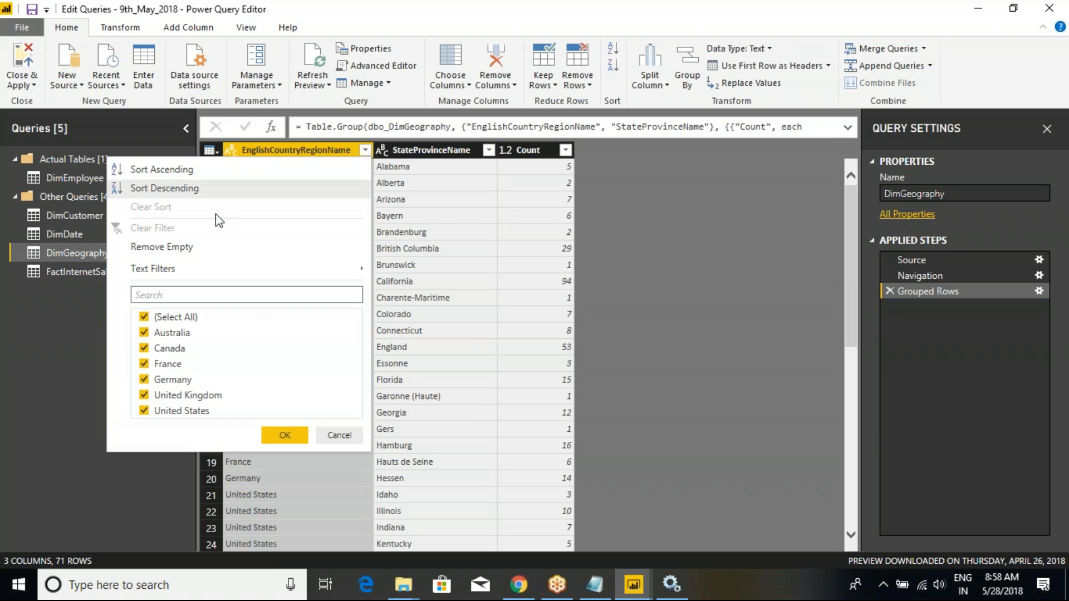
left_click(156, 169)
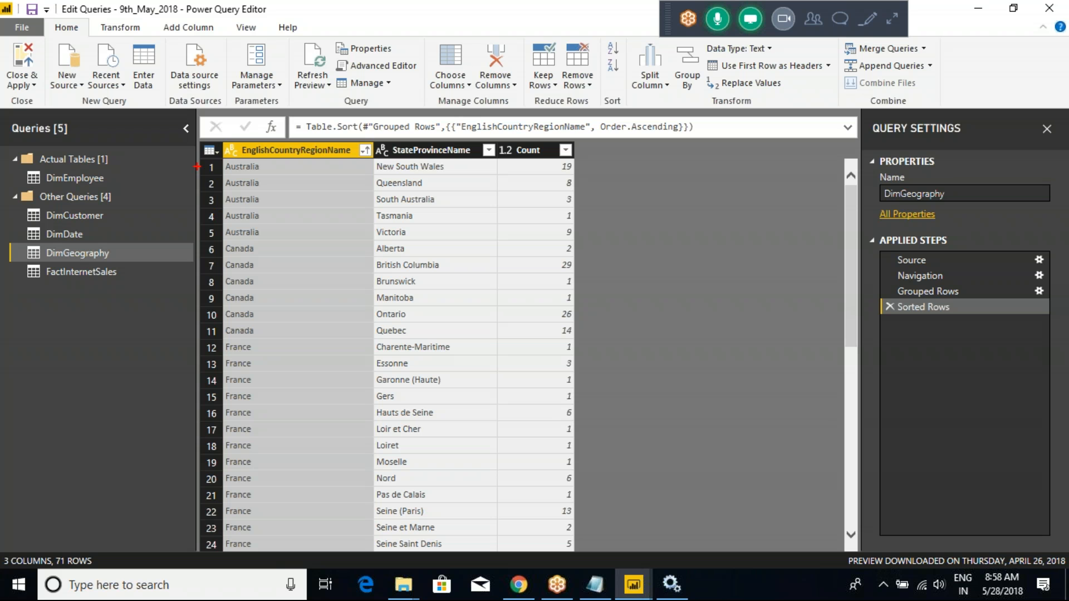
mouse_move(209, 160)
left_mouse_down()
mouse_move(296, 211)
mouse_move(501, 245)
mouse_move(581, 241)
left_mouse_up()
mouse_move(549, 168)
left_mouse_down()
mouse_move(529, 240)
mouse_move(553, 249)
left_mouse_up()
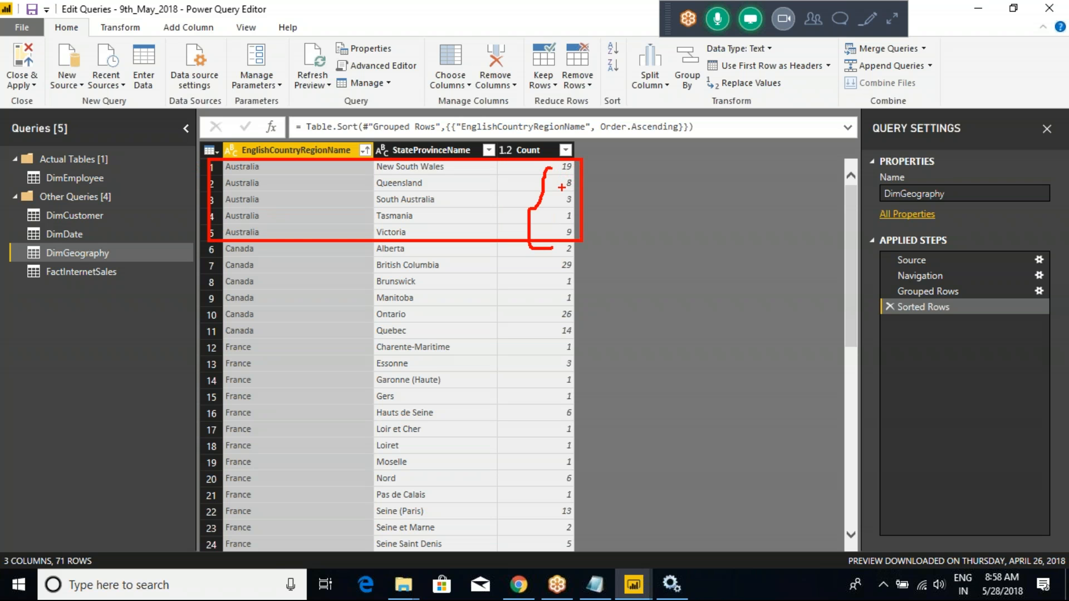
mouse_move(560, 233)
left_mouse_down()
mouse_move(542, 228)
mouse_move(540, 208)
mouse_move(560, 178)
left_mouse_up()
key("Escape")
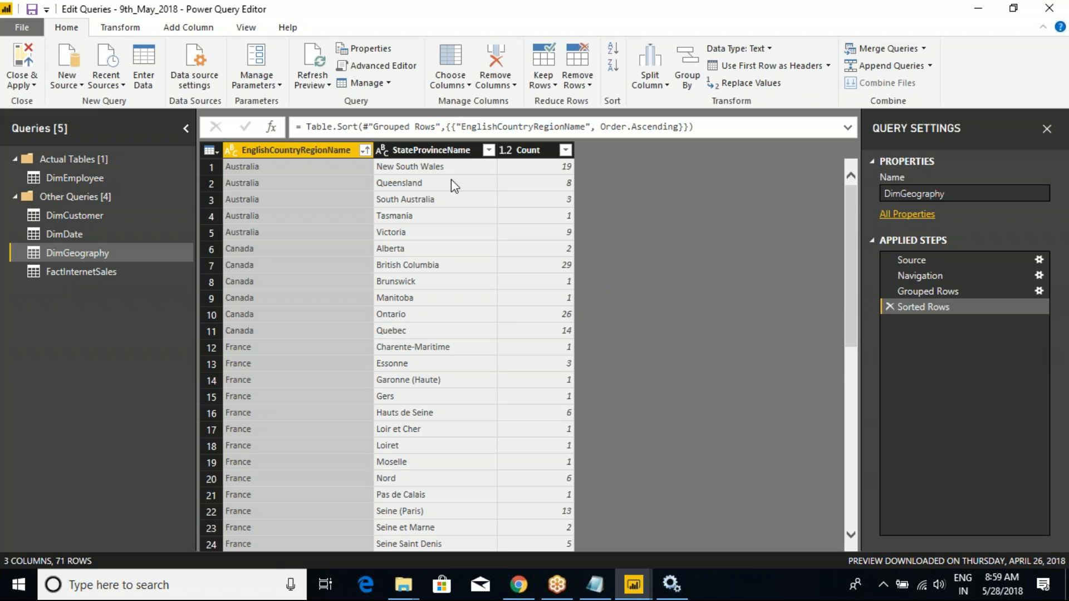
Delete the Sorted Rows and Grouped Rows applied steps from DimGeography, and duplicate the query
left_click(890, 307)
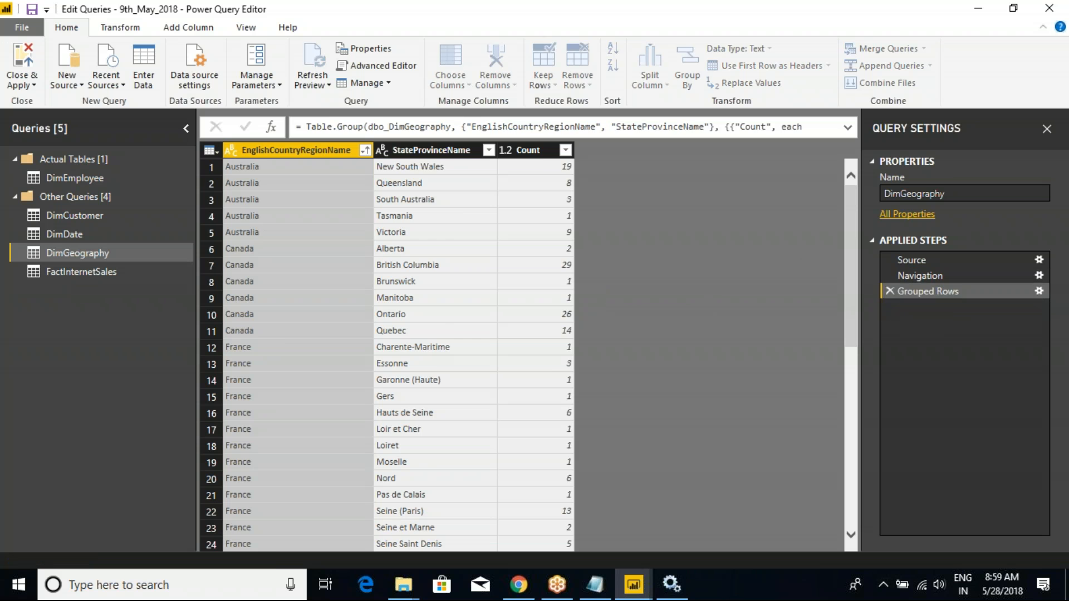
left_click(889, 290)
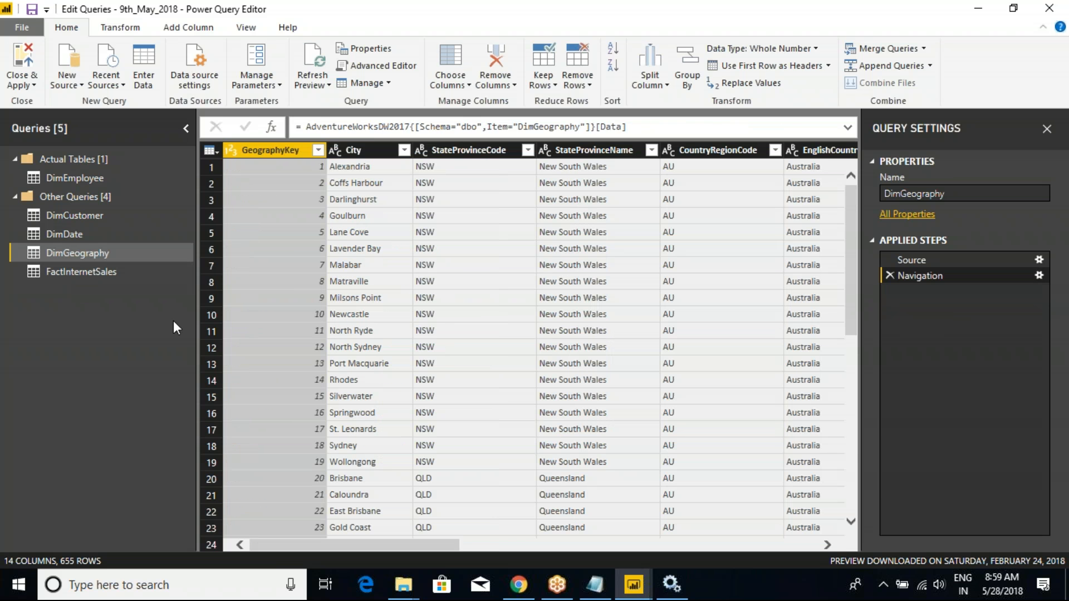
right_click(90, 254)
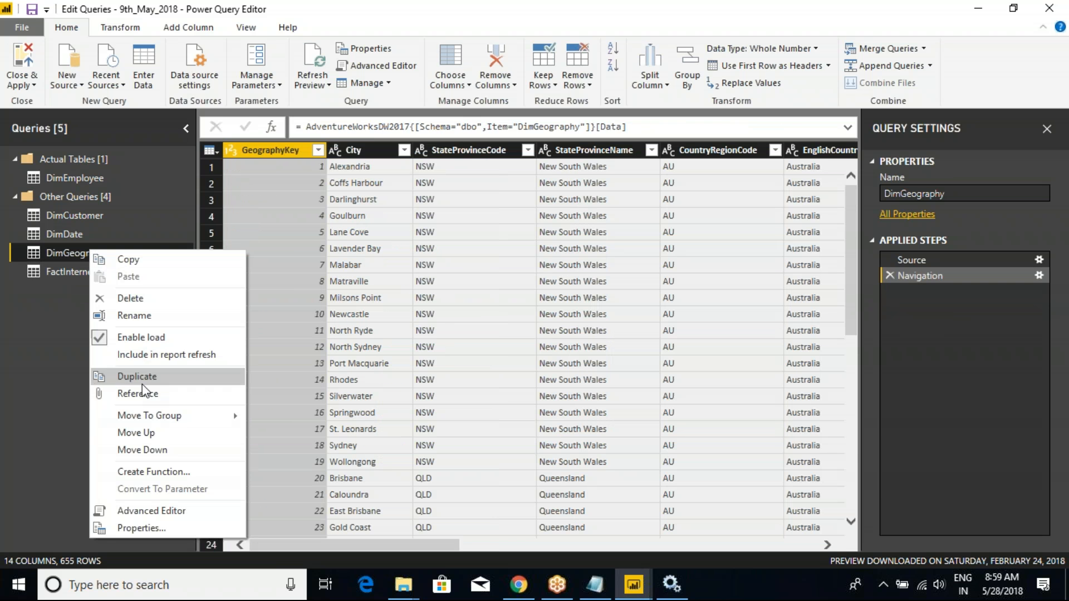
left_click(140, 378)
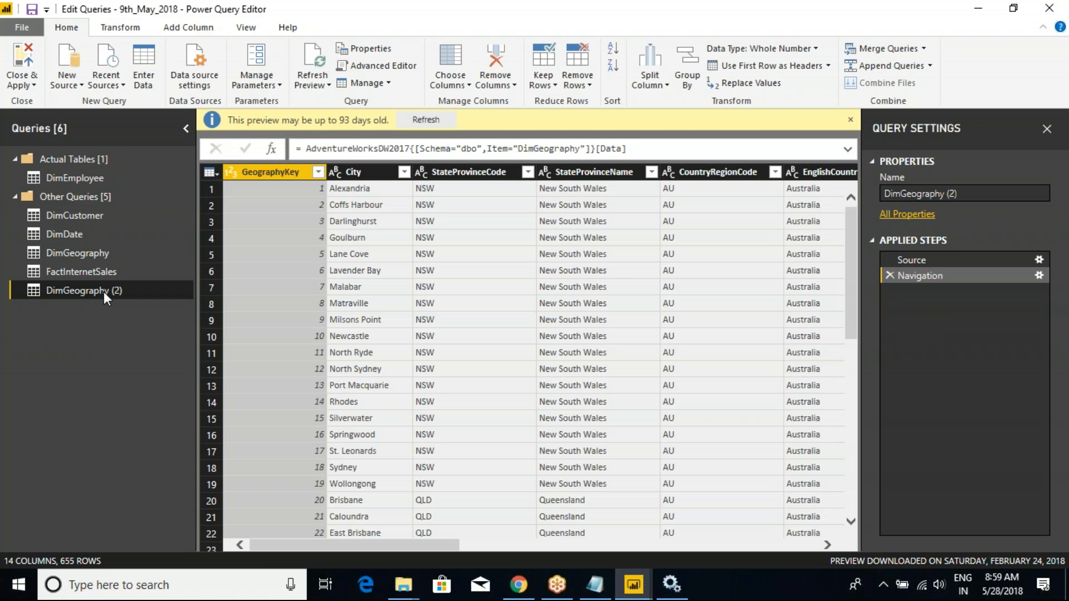
right_click(103, 292)
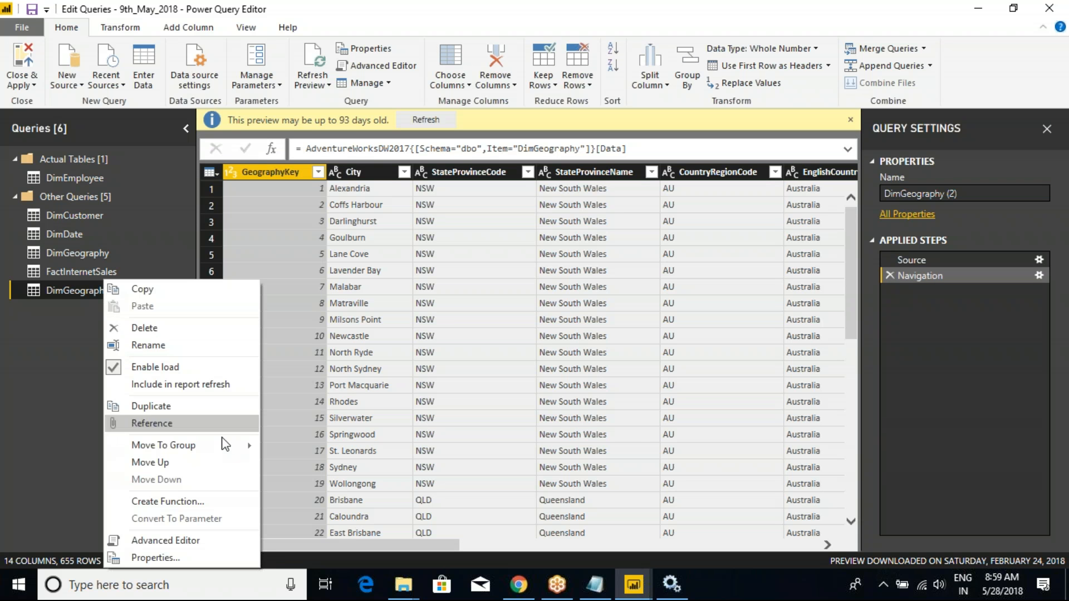
left_click(920, 333)
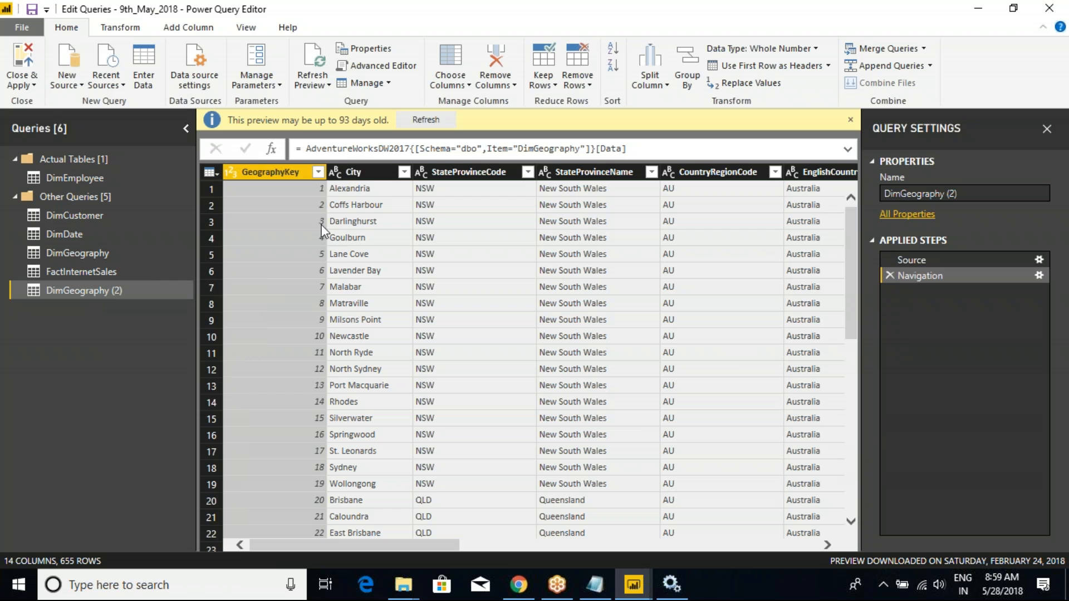
left_click(109, 290)
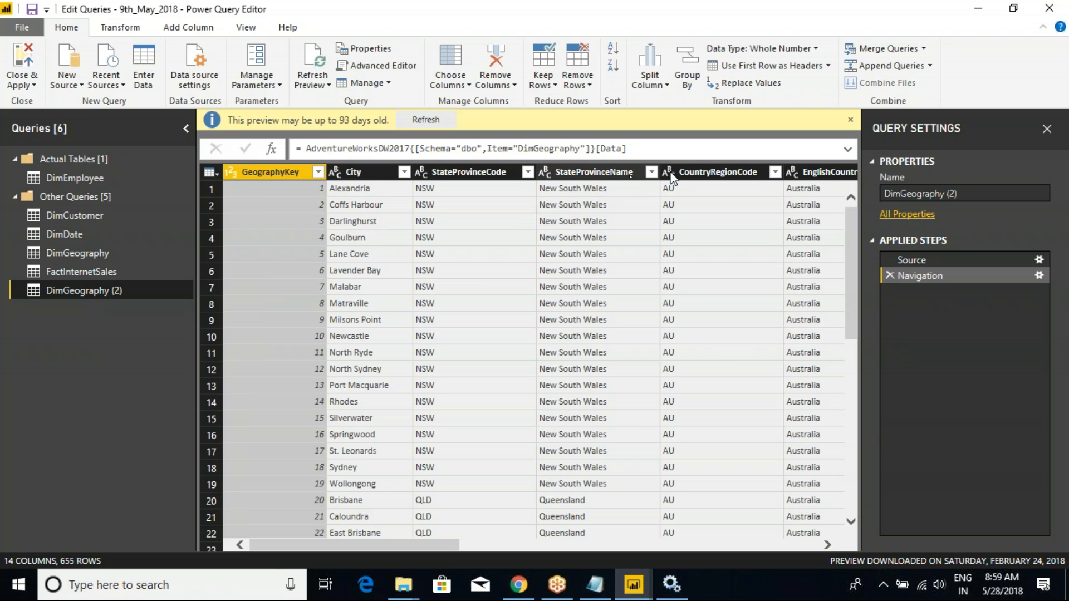
Group the duplicated query by EnglishCountryRegionName and StateProvinceName using an advanced grouping with a Count Rows aggregation named Count
left_click(803, 172)
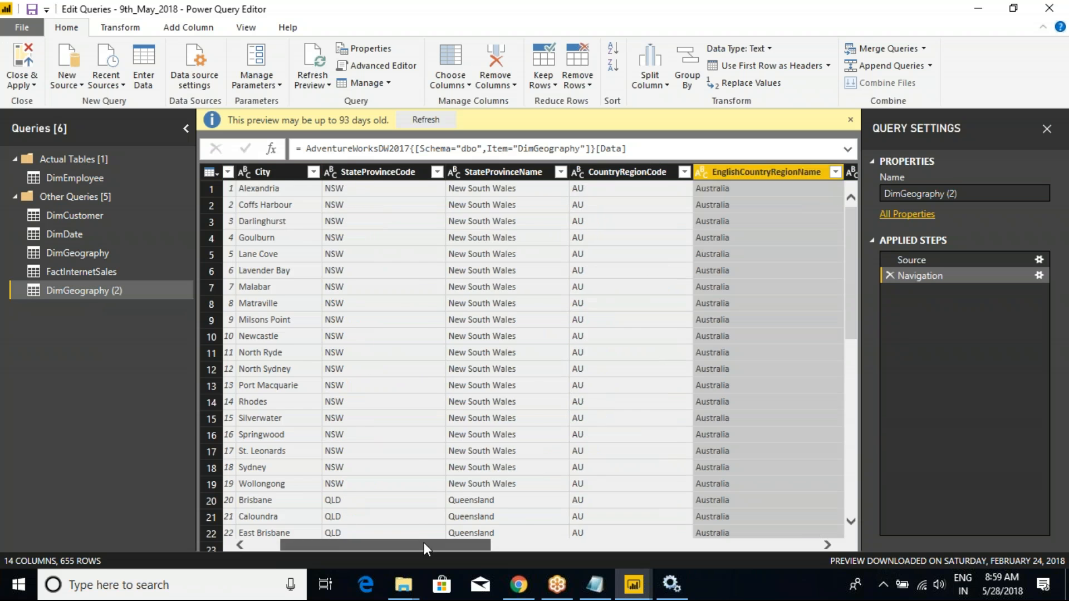
left_click_drag(423, 542, 509, 543)
left_click(668, 172)
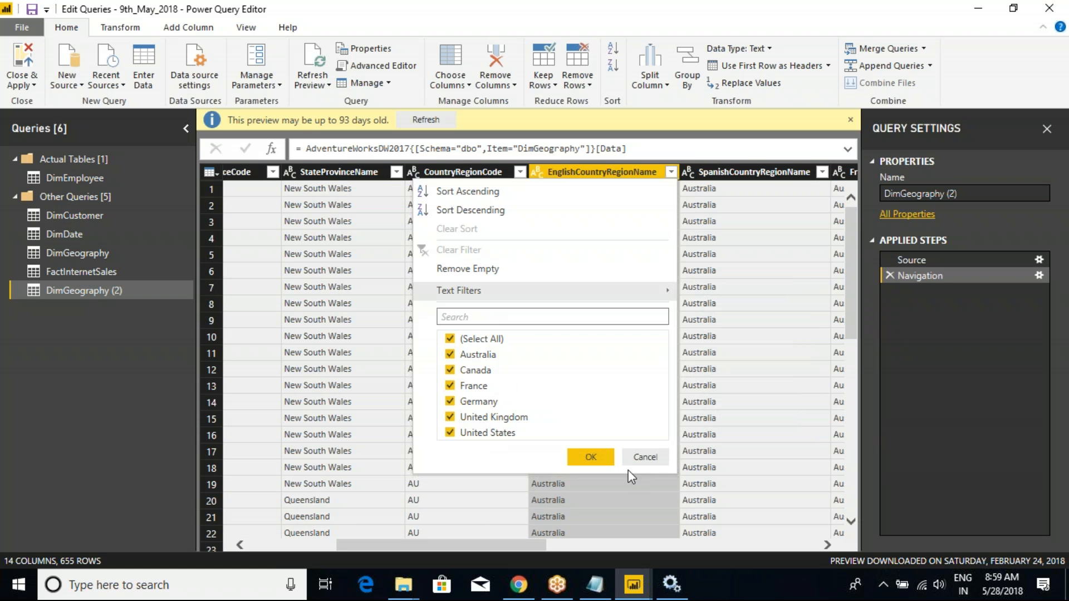
left_click(640, 458)
right_click(613, 175)
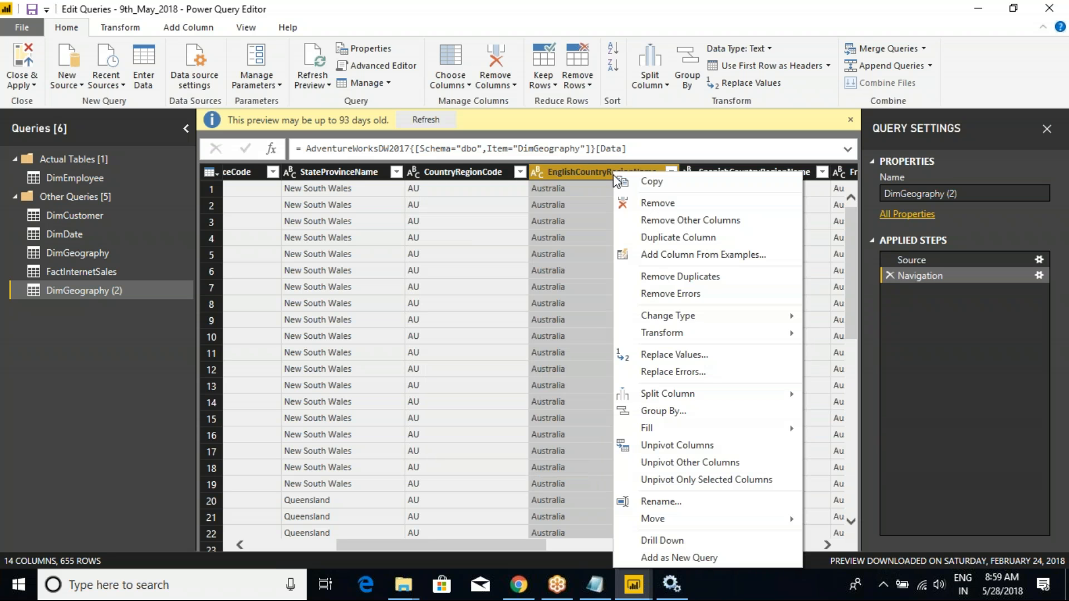
left_click(665, 411)
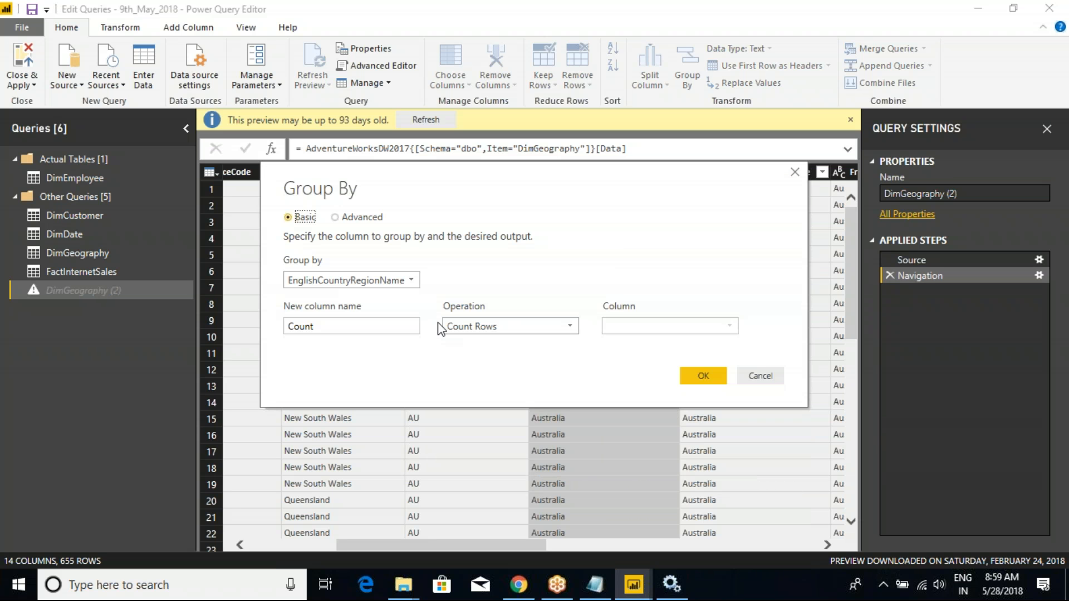
left_click(361, 217)
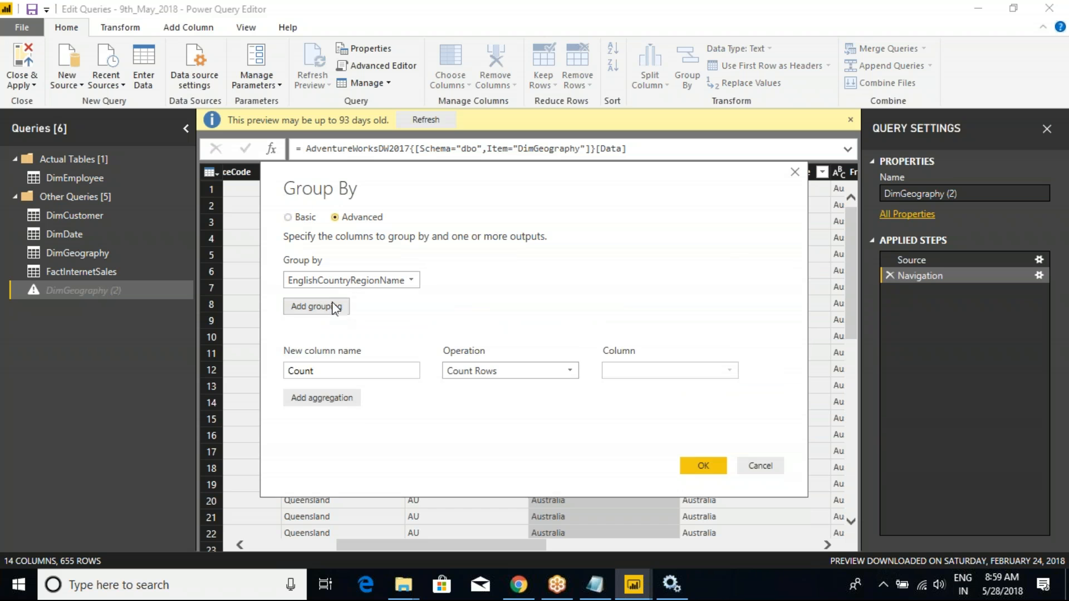
left_click(334, 307)
left_click(345, 306)
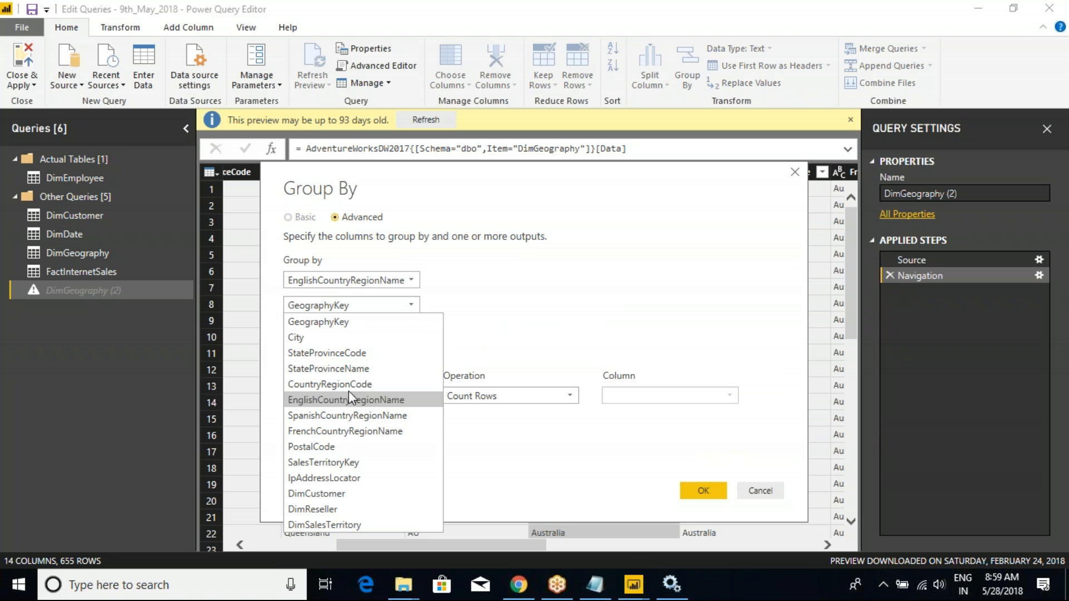
left_click(345, 369)
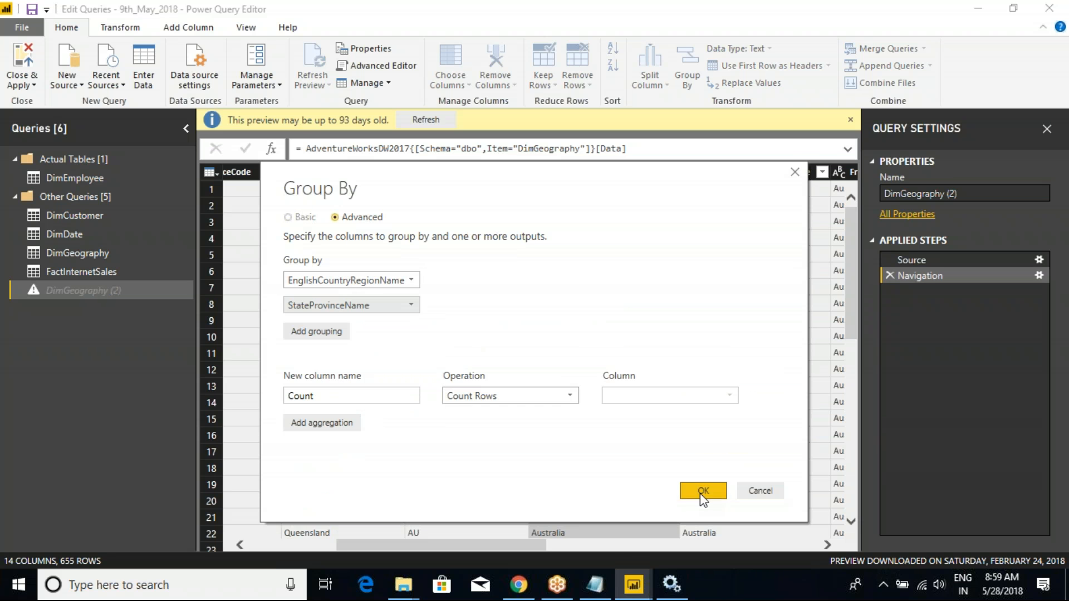
left_click(702, 491)
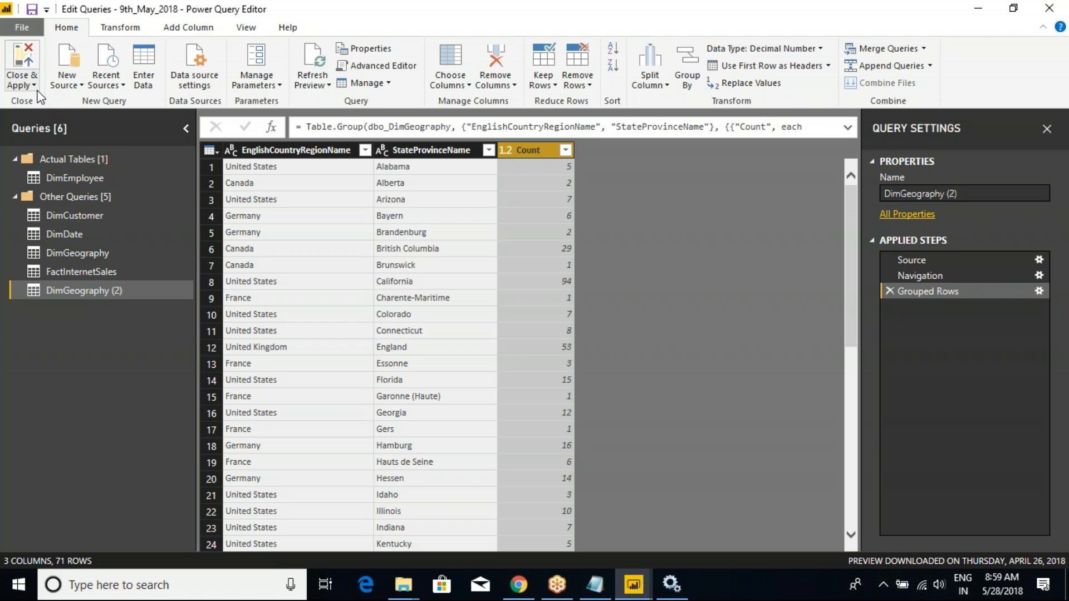
Close the query editor and apply the query changes to the data model in Power BI Desktop
left_click(33, 86)
left_click(39, 100)
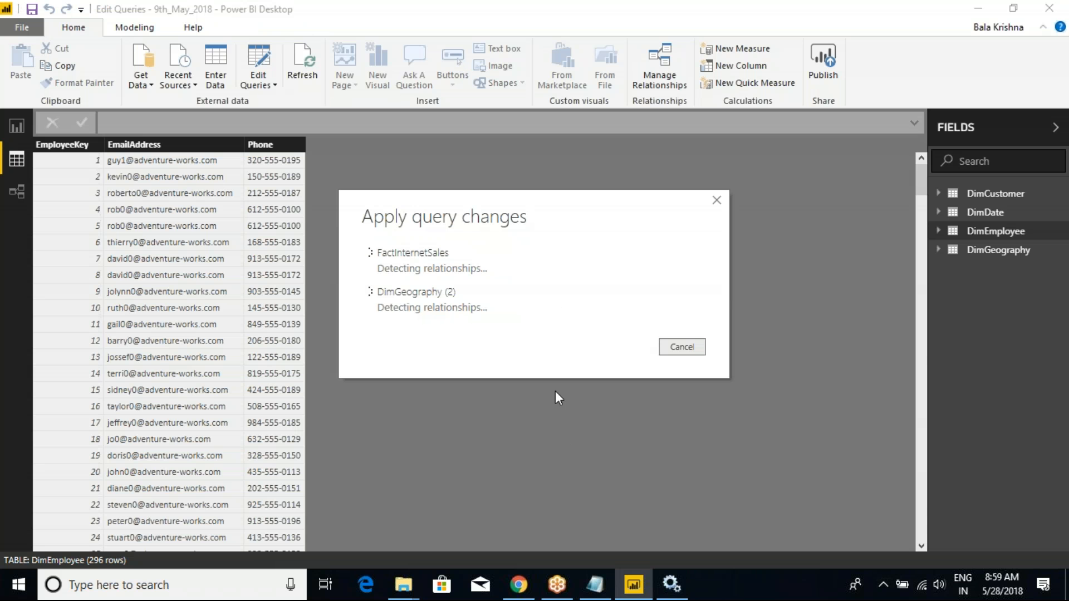
left_click(632, 589)
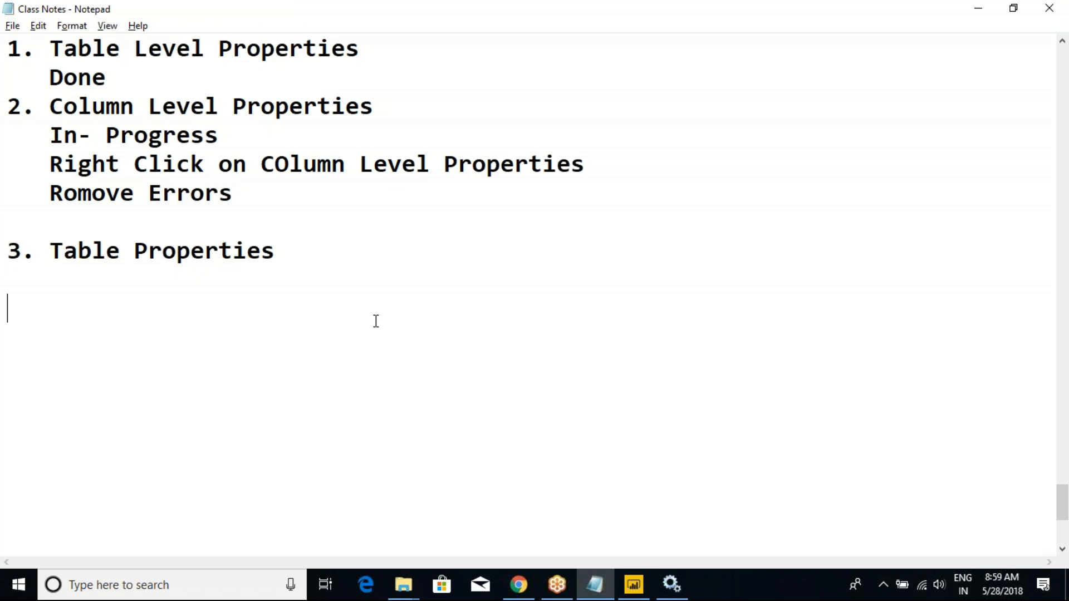
left_click(633, 585)
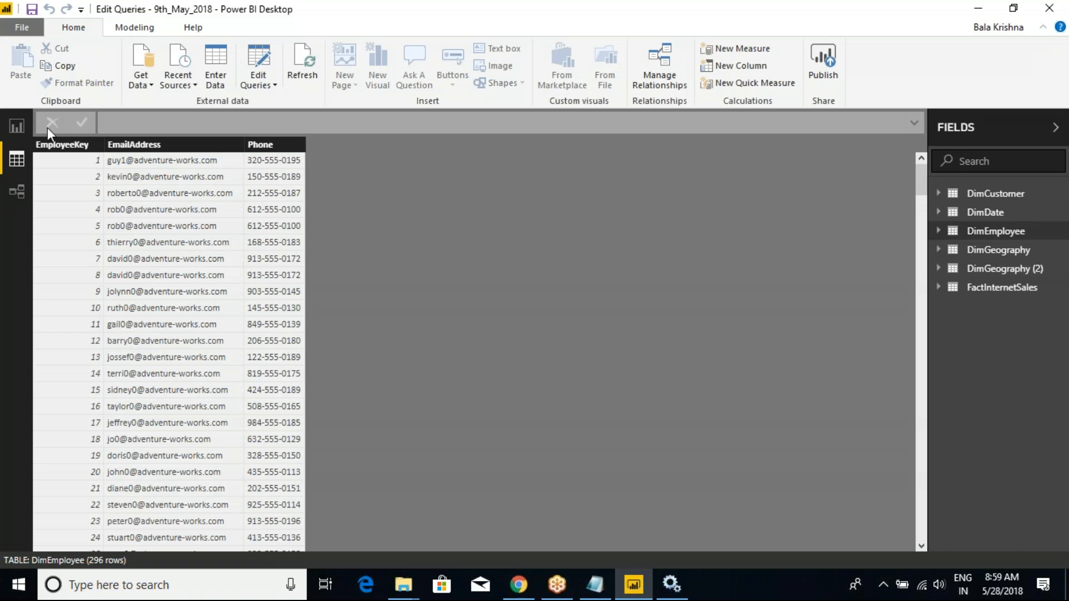
Compare the loaded data and fields of the DimGeography table with those of DimGeography (2)
left_click(991, 253)
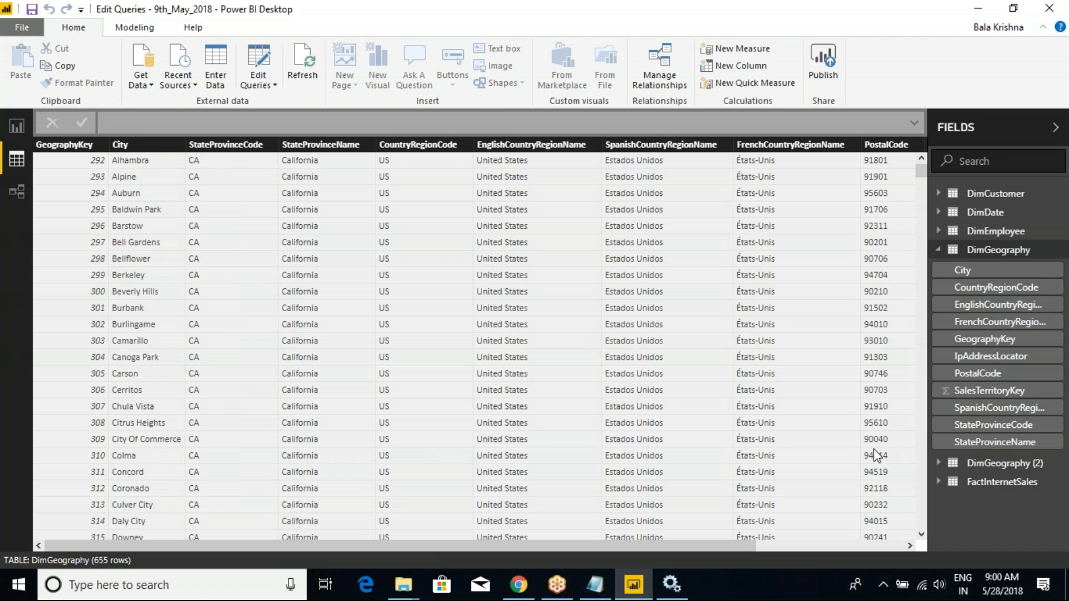
left_click(962, 252)
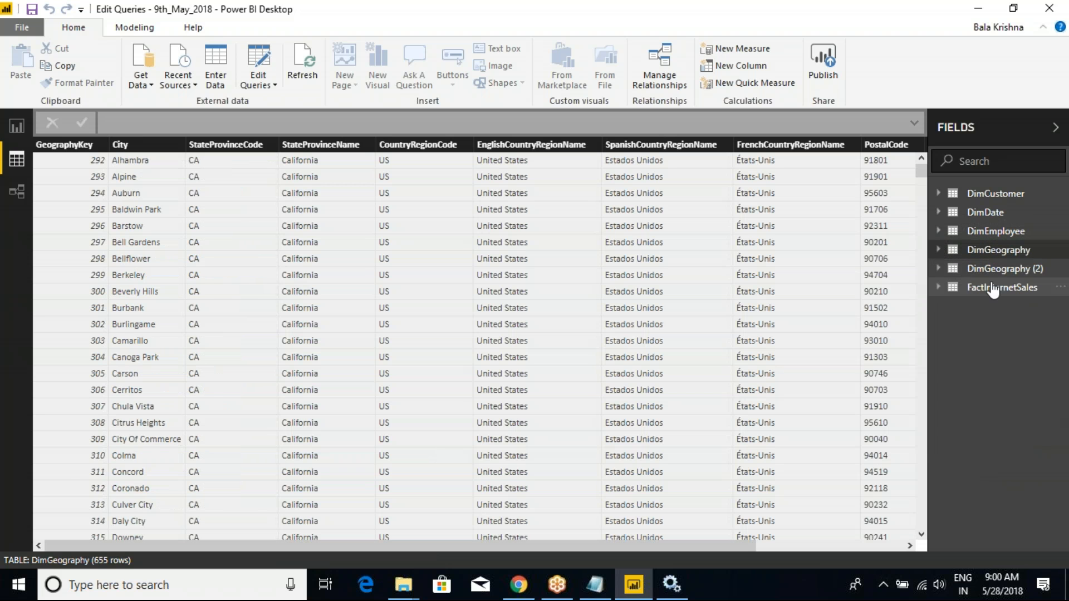
left_click(1027, 270)
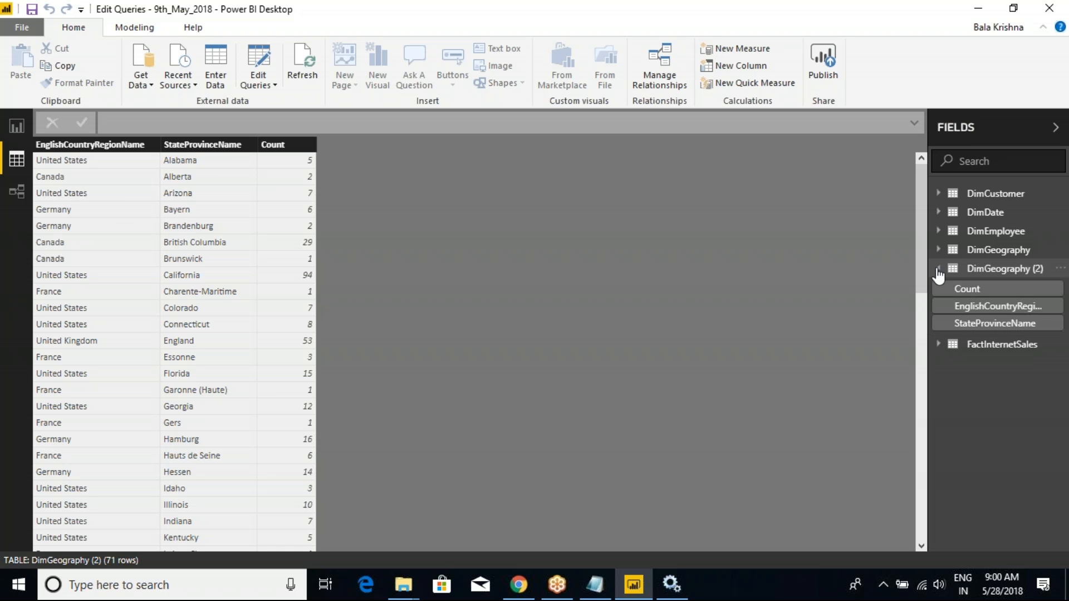
left_click(939, 269)
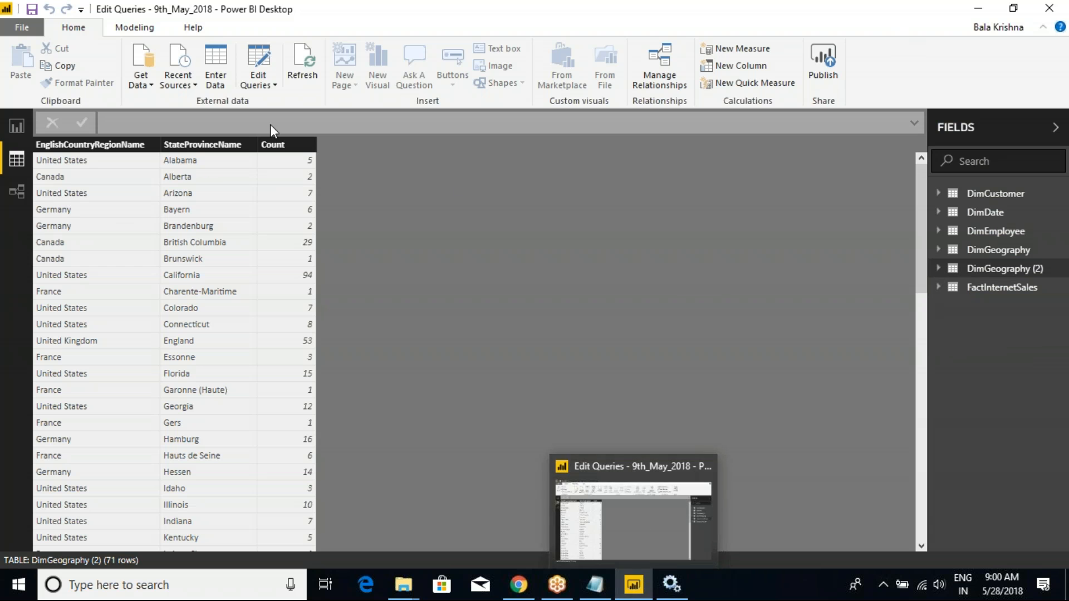
Reopen the Power Query Editor and display the DimGeography (2) query
left_click(273, 84)
left_click(283, 102)
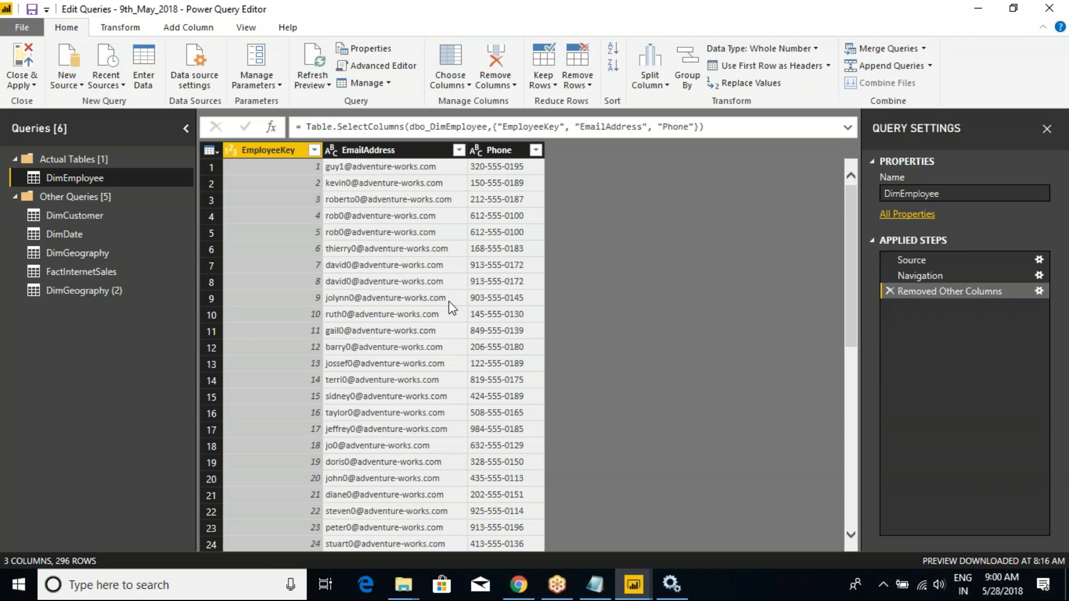
left_click(105, 292)
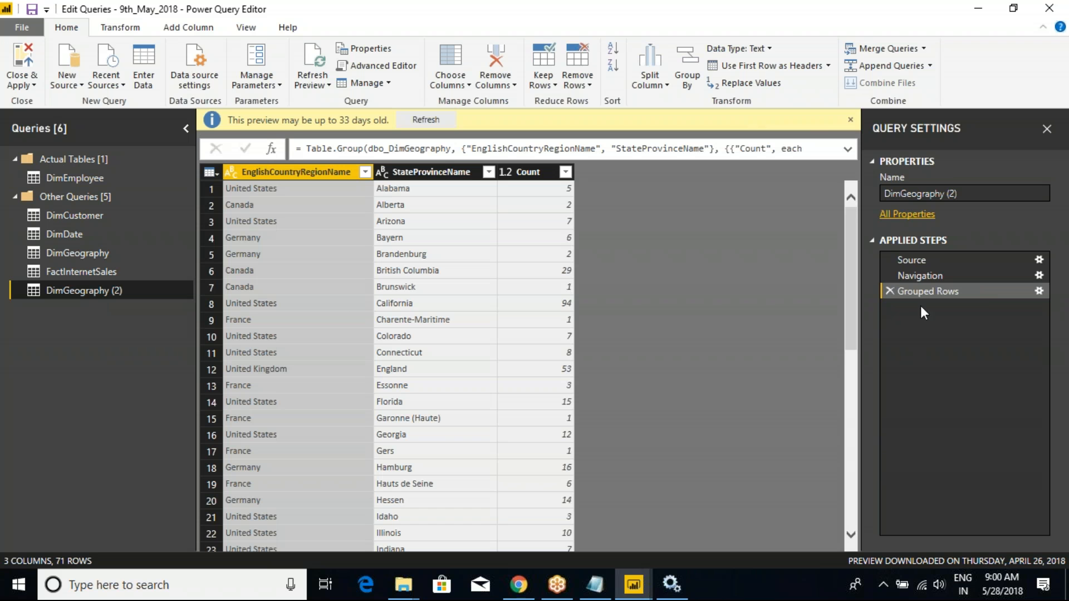
Remove the Grouped Rows step from DimGeography (2) and fill down the EnglishCountryRegionName column
left_click(892, 290)
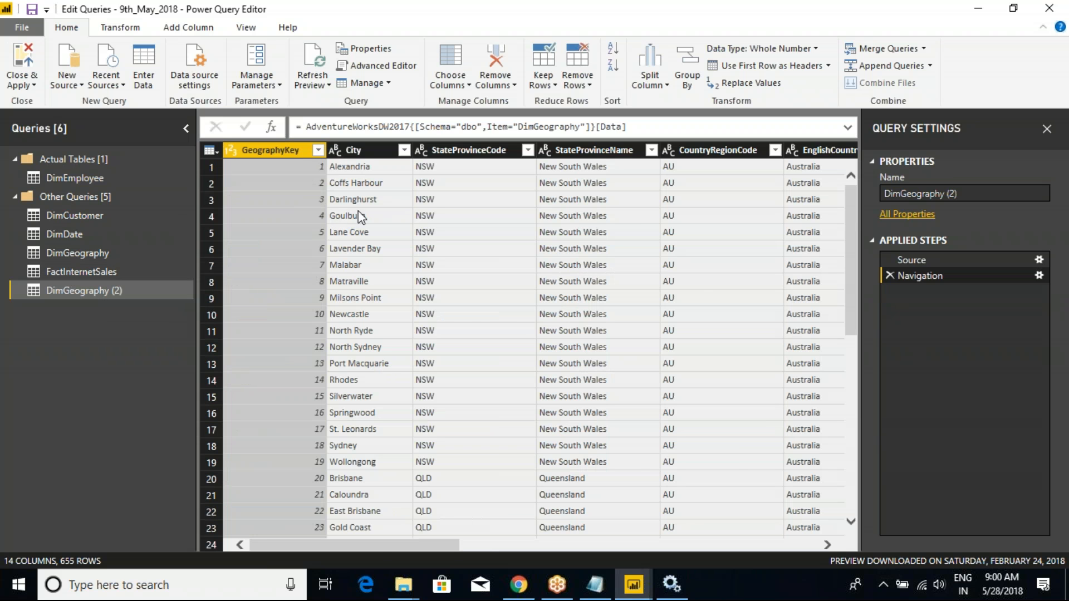
left_click_drag(382, 540, 503, 540)
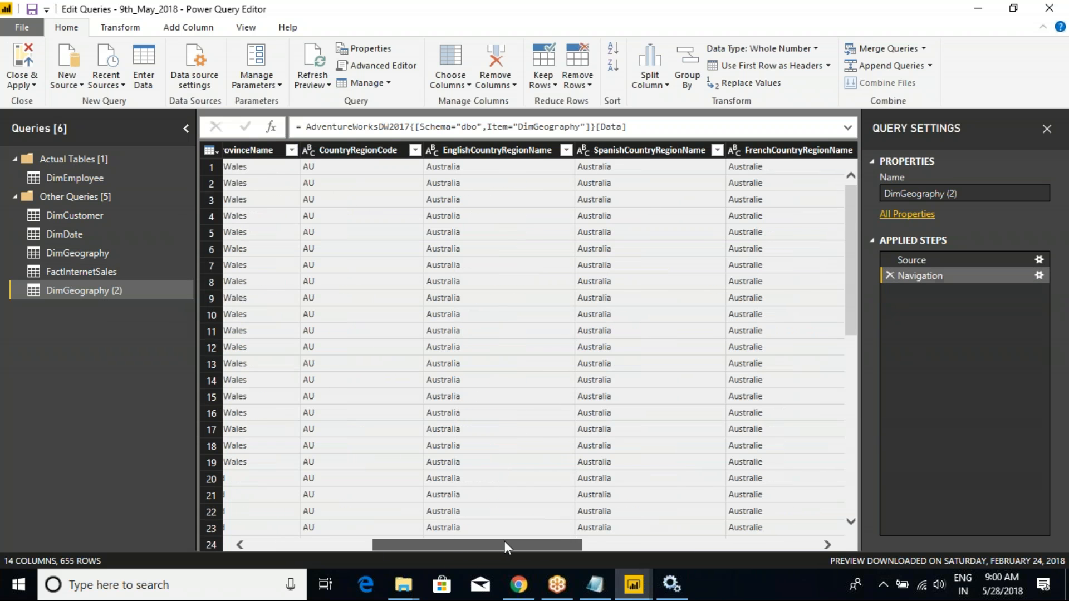
left_click(529, 152)
right_click(529, 153)
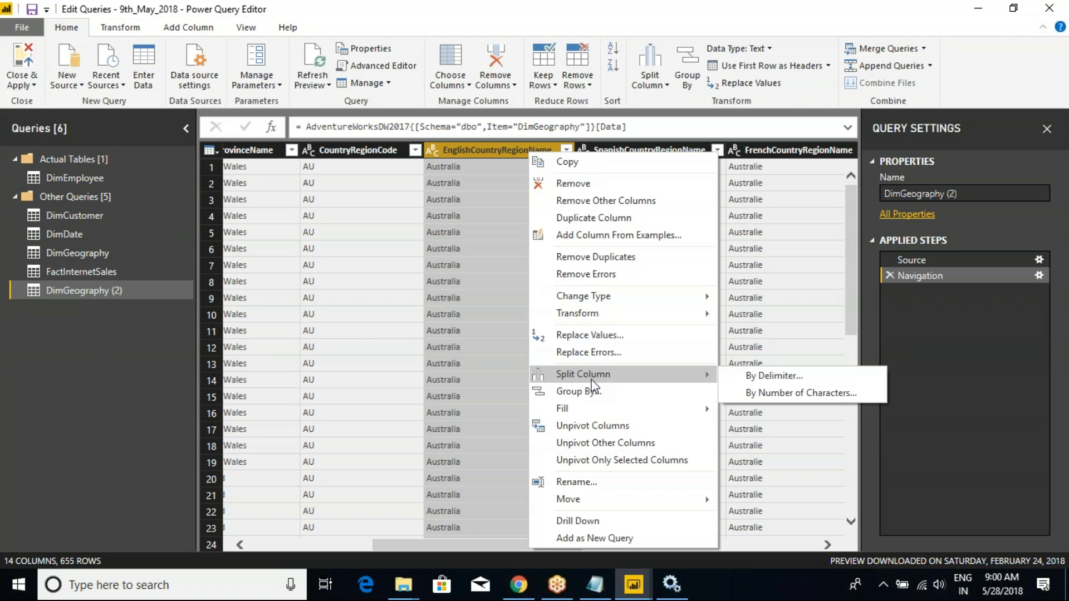
mouse_move(592, 411)
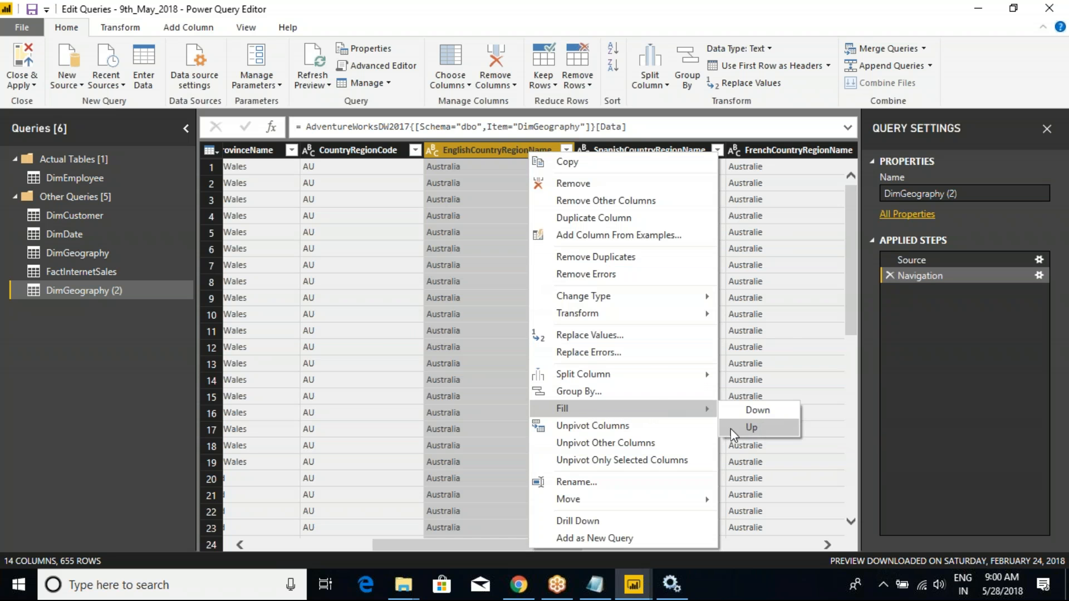
left_click(752, 410)
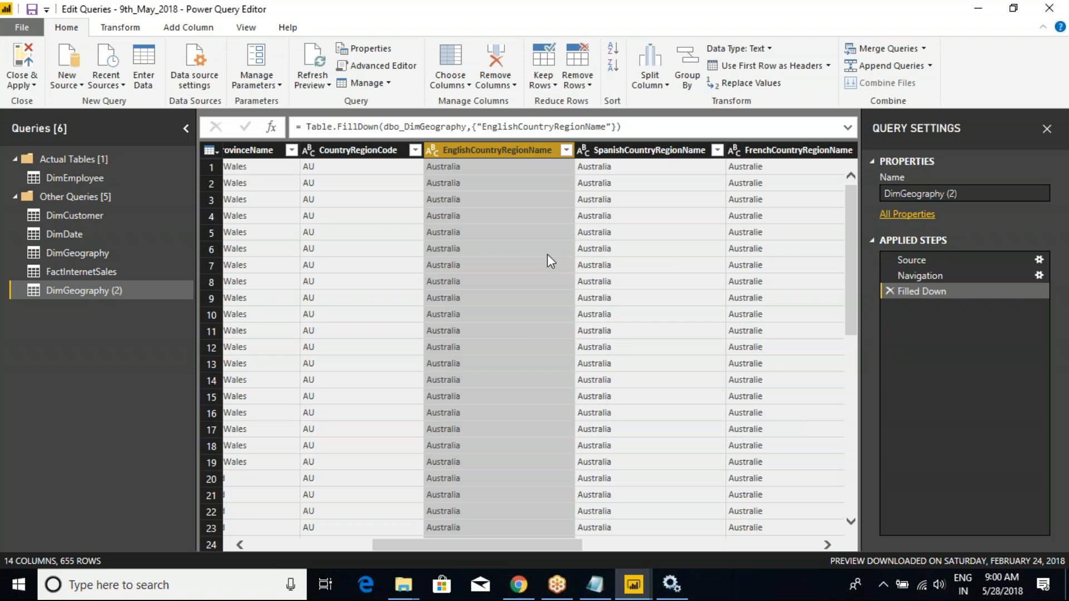
left_click_drag(445, 547, 296, 547)
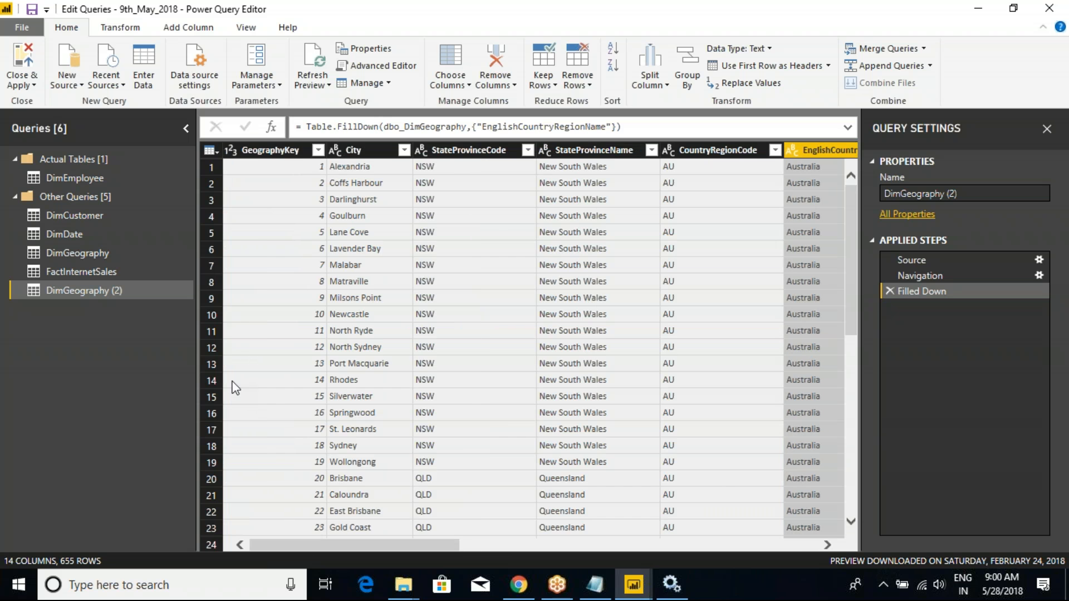
Display the DimCustomer query and examine the null entries in its MiddleName column
left_click(65, 215)
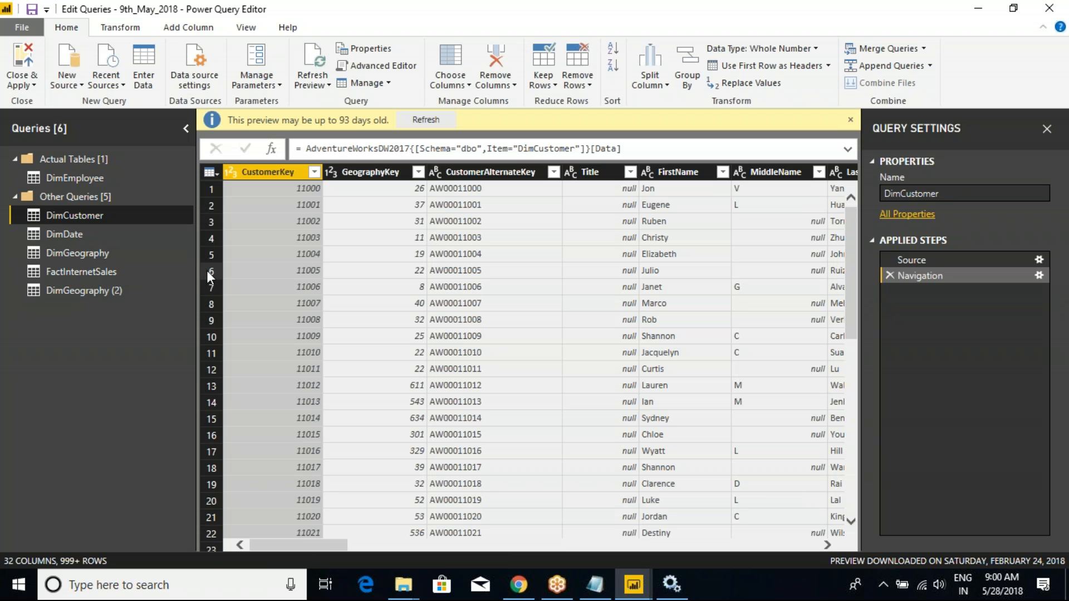
left_click_drag(320, 544, 369, 553)
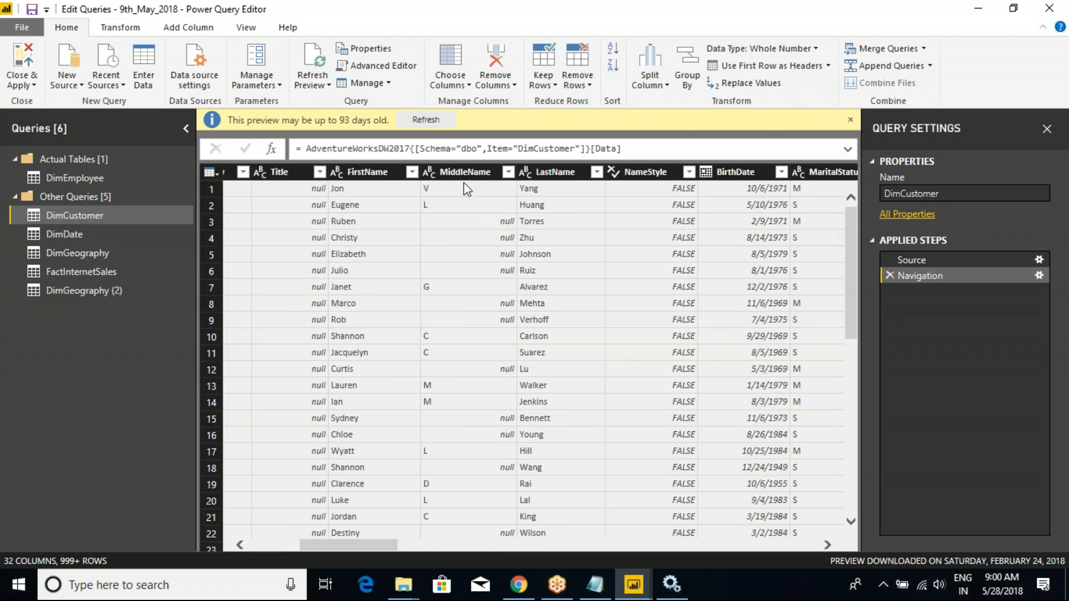
left_click(460, 169)
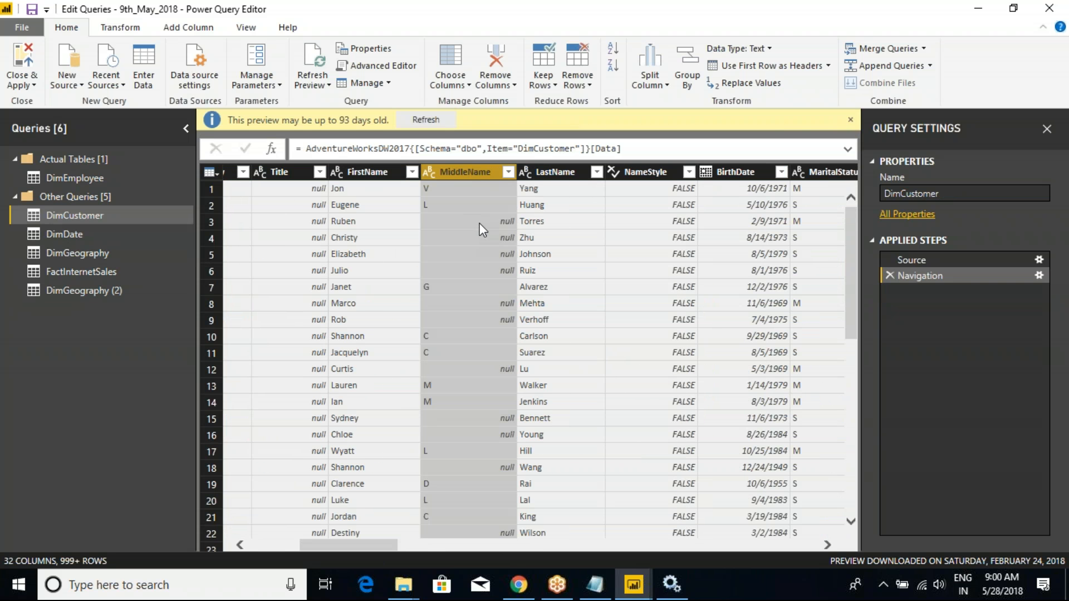
left_click(504, 225)
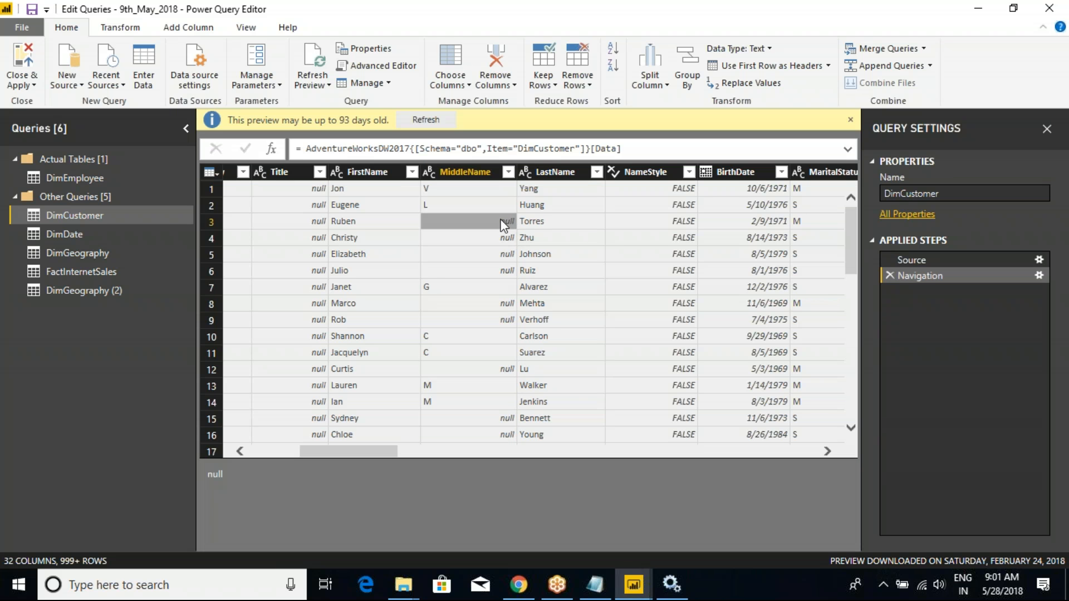
key("ctrl+2")
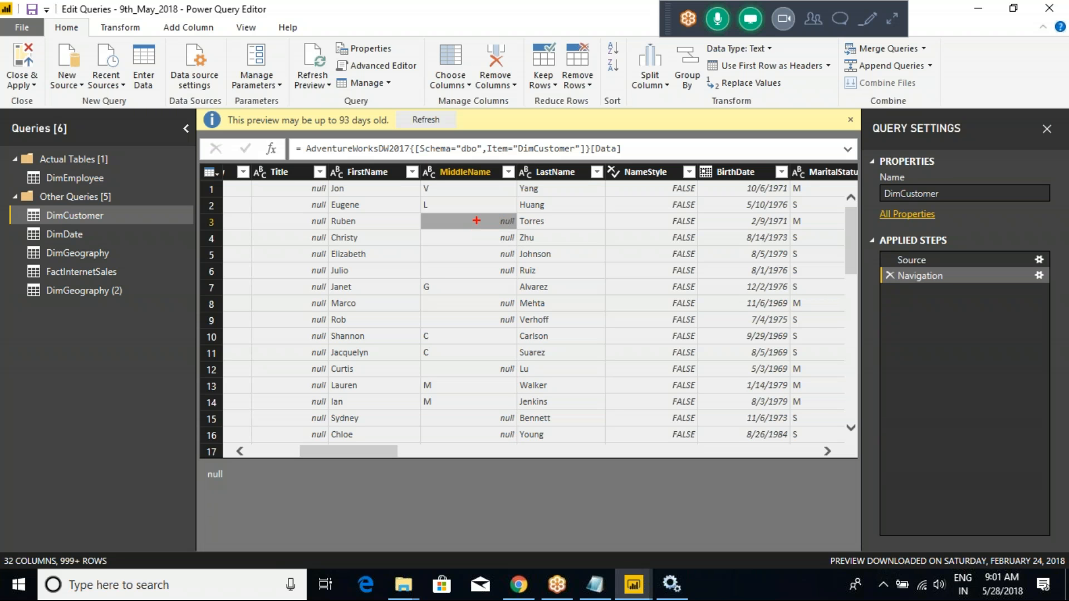
left_click_drag(416, 205, 462, 211)
mouse_move(418, 289)
left_mouse_down()
mouse_move(425, 256)
mouse_move(456, 266)
mouse_move(449, 271)
left_mouse_up()
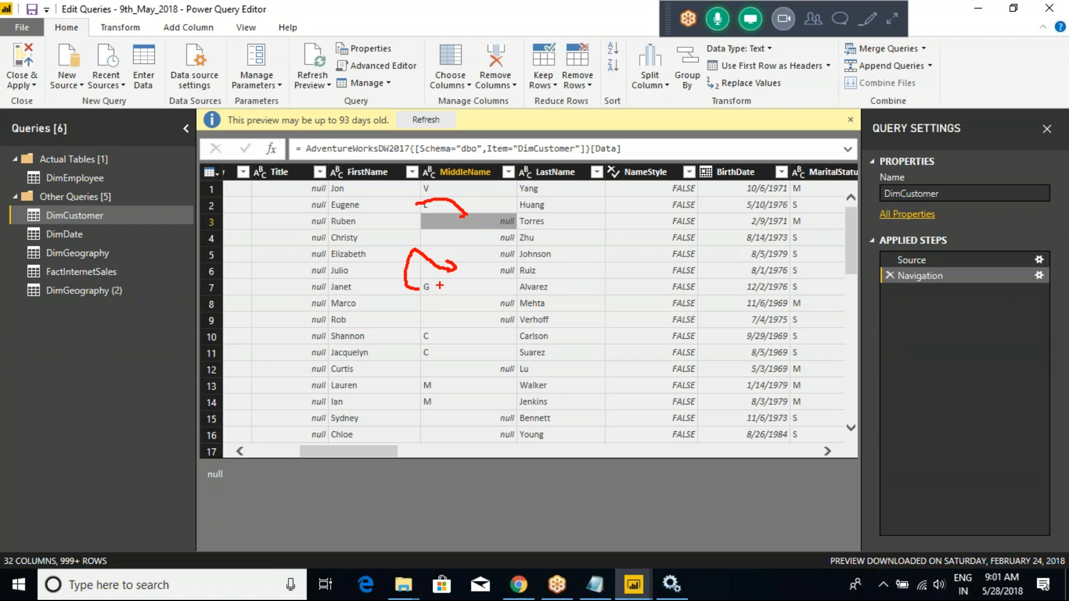
key("Escape")
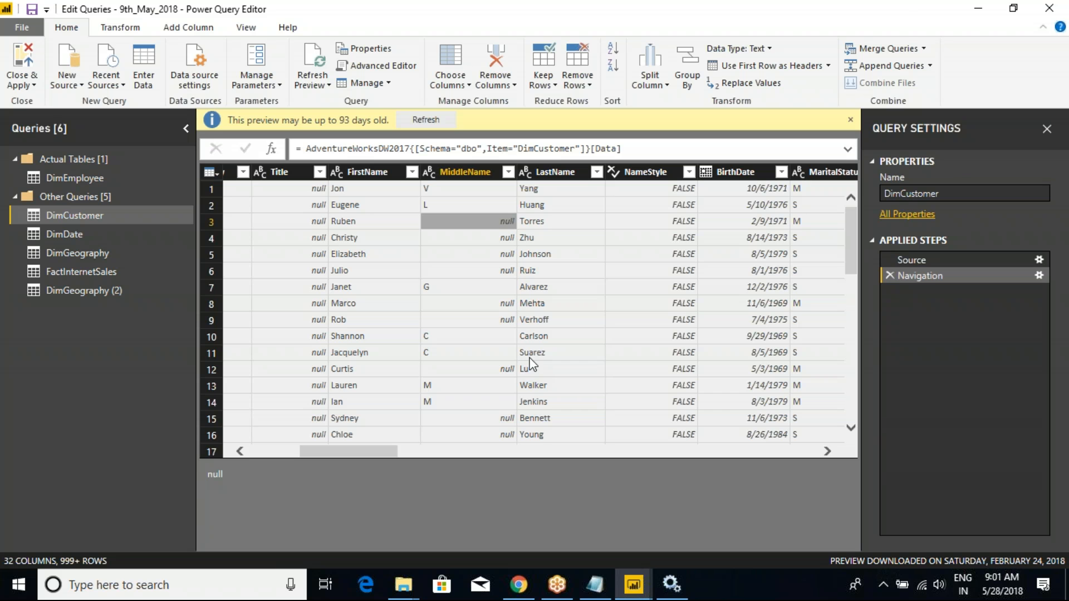
left_click_drag(487, 360, 521, 378)
left_click_drag(440, 354, 461, 340)
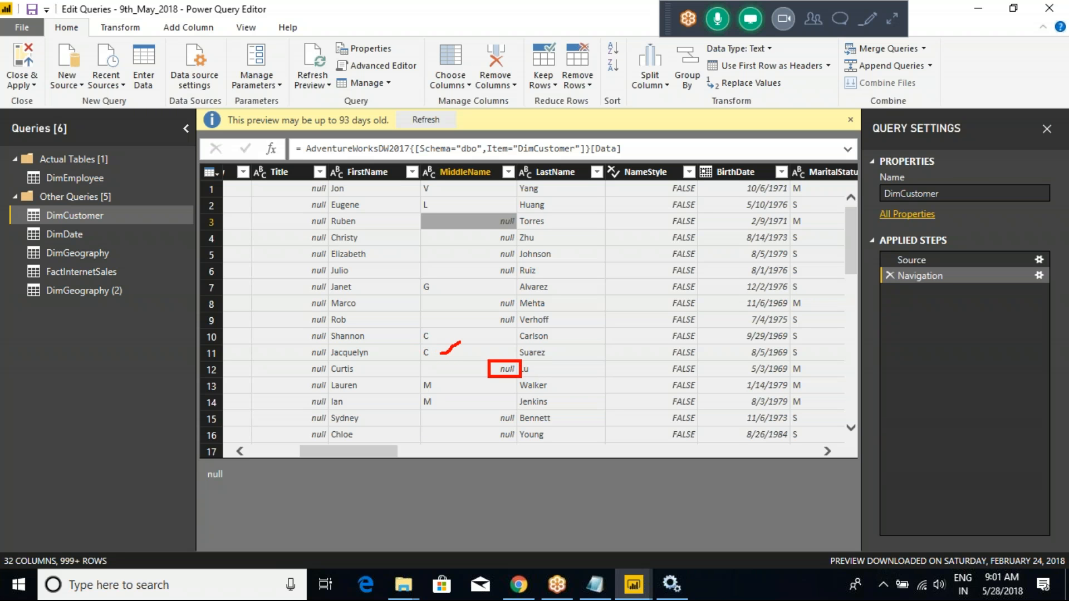
left_click_drag(442, 384, 466, 378)
mouse_move(427, 344)
left_mouse_down()
mouse_move(427, 361)
mouse_move(452, 373)
left_mouse_up()
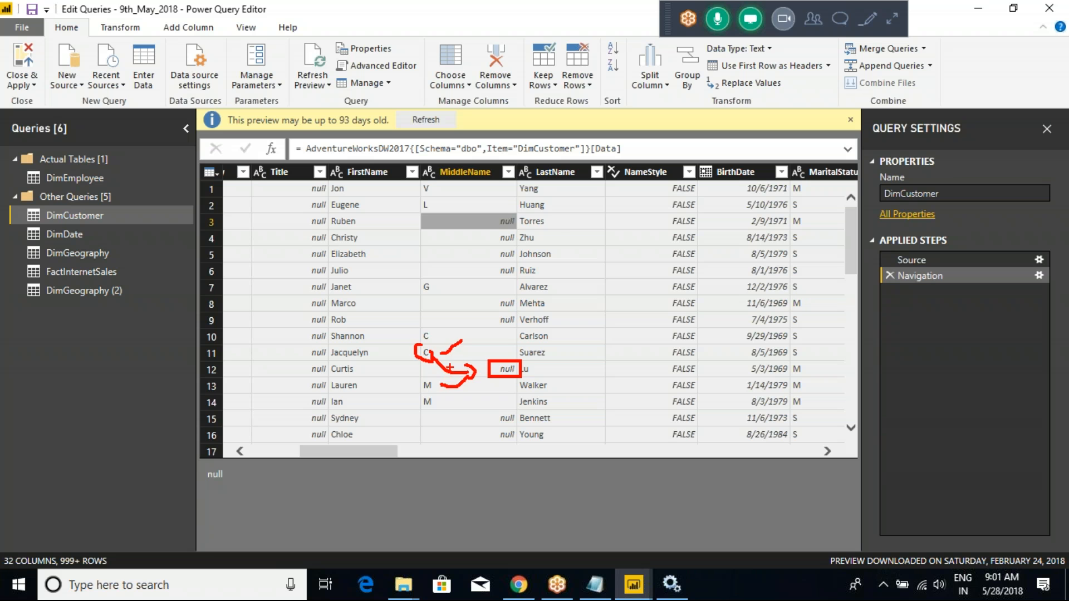
key("Escape")
Fill down the MiddleName column of DimCustomer and remove the Filled Down step again
left_click(491, 172)
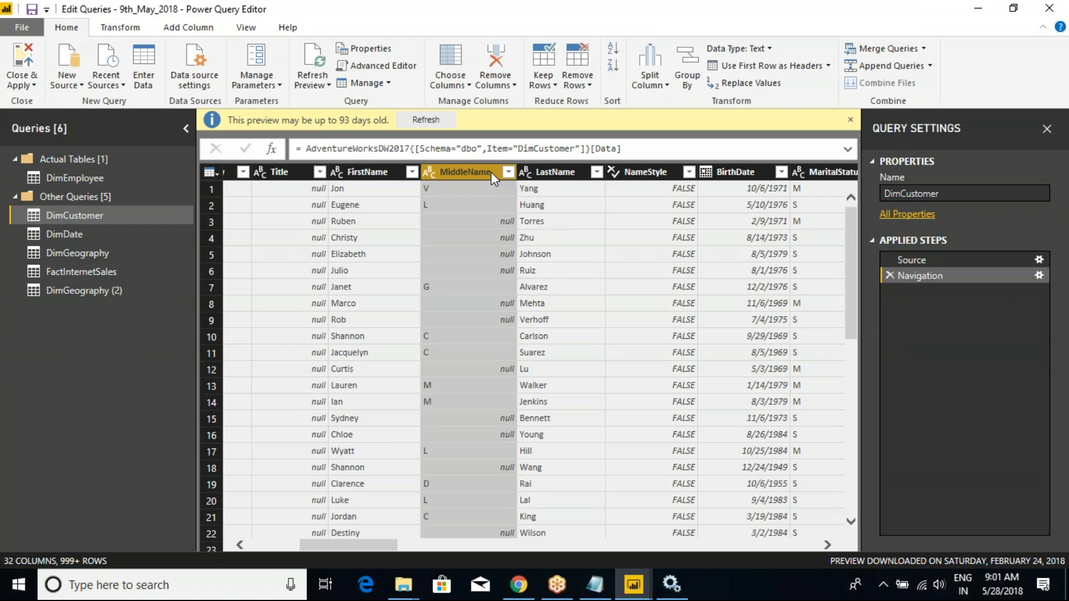
right_click(491, 172)
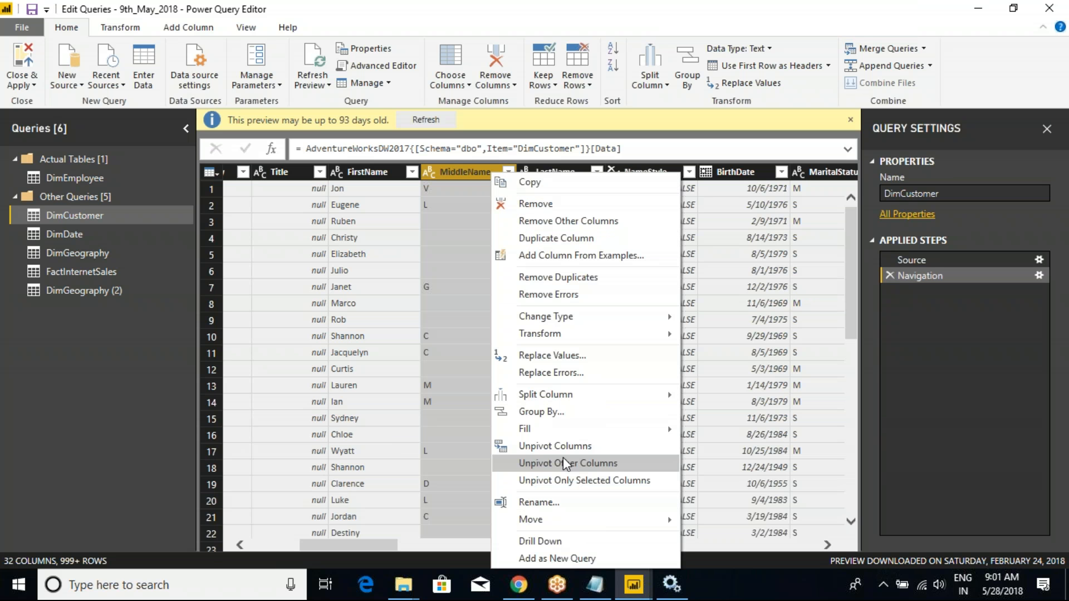
mouse_move(554, 429)
left_click(707, 430)
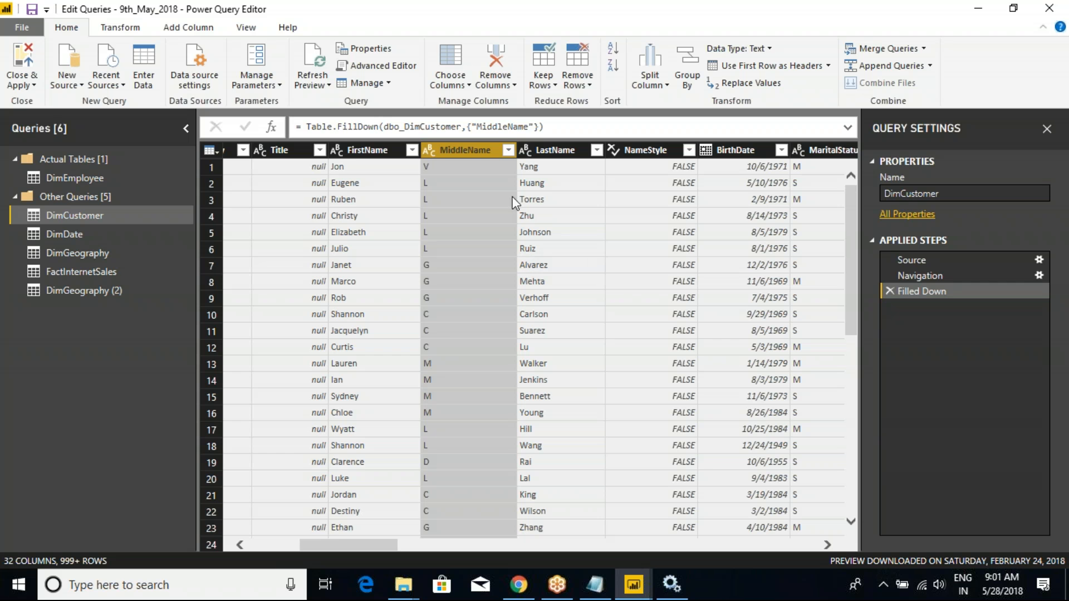
left_click(888, 291)
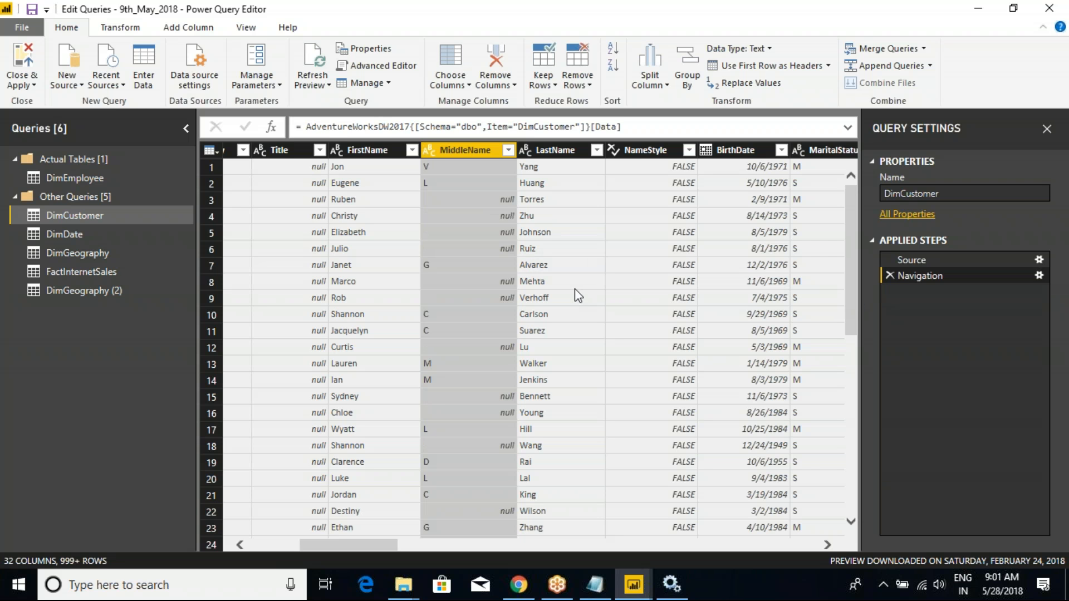
mouse_move(419, 189)
left_mouse_down()
mouse_move(515, 260)
mouse_move(519, 251)
left_mouse_up()
key("e")
mouse_move(420, 193)
left_mouse_down()
mouse_move(493, 208)
mouse_move(521, 258)
left_mouse_up()
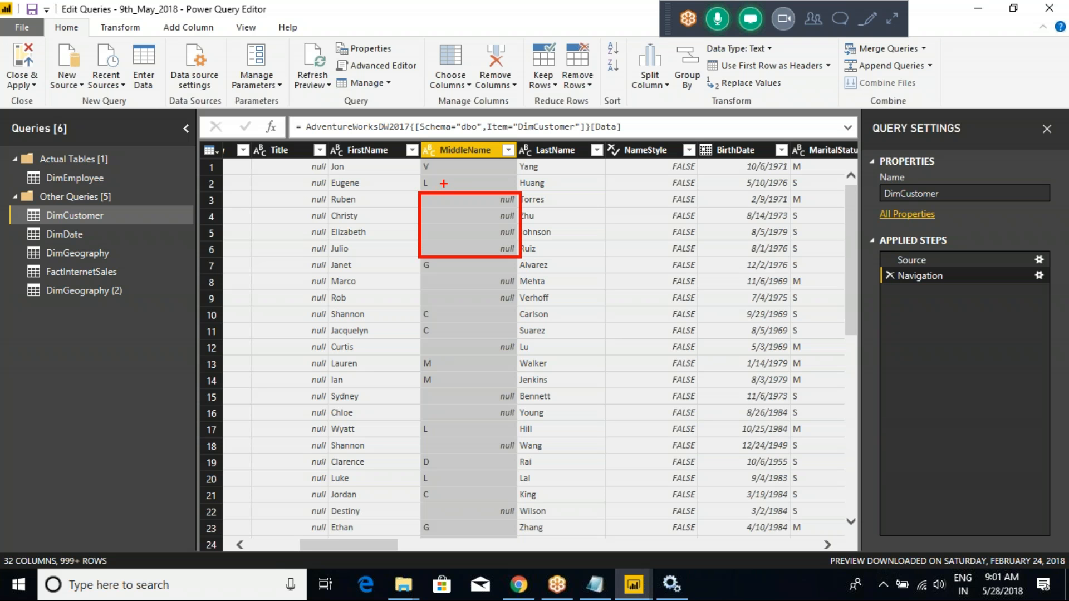
mouse_move(435, 180)
left_mouse_down()
mouse_move(411, 177)
mouse_move(456, 237)
left_mouse_up()
left_click_drag(490, 200, 478, 255)
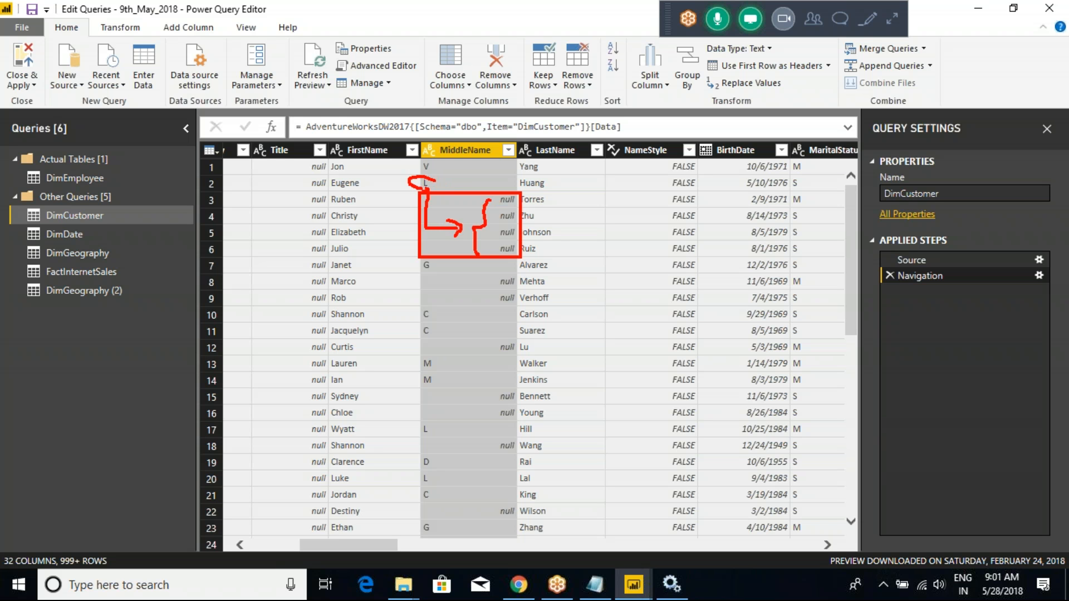
key("Escape")
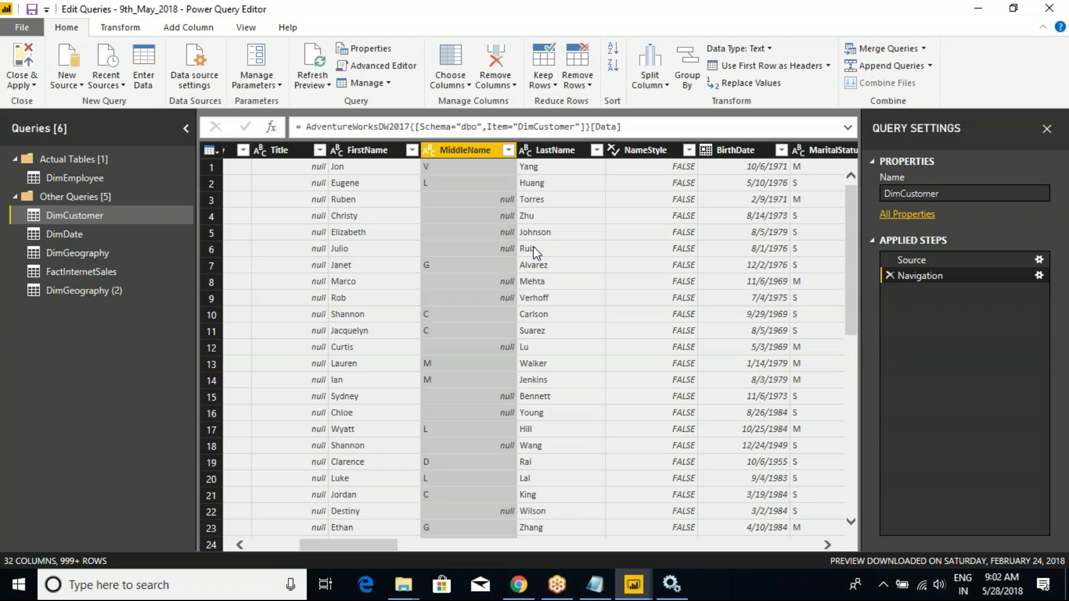
mouse_move(437, 199)
left_mouse_down()
mouse_move(501, 251)
mouse_move(706, 472)
mouse_move(717, 498)
left_mouse_up()
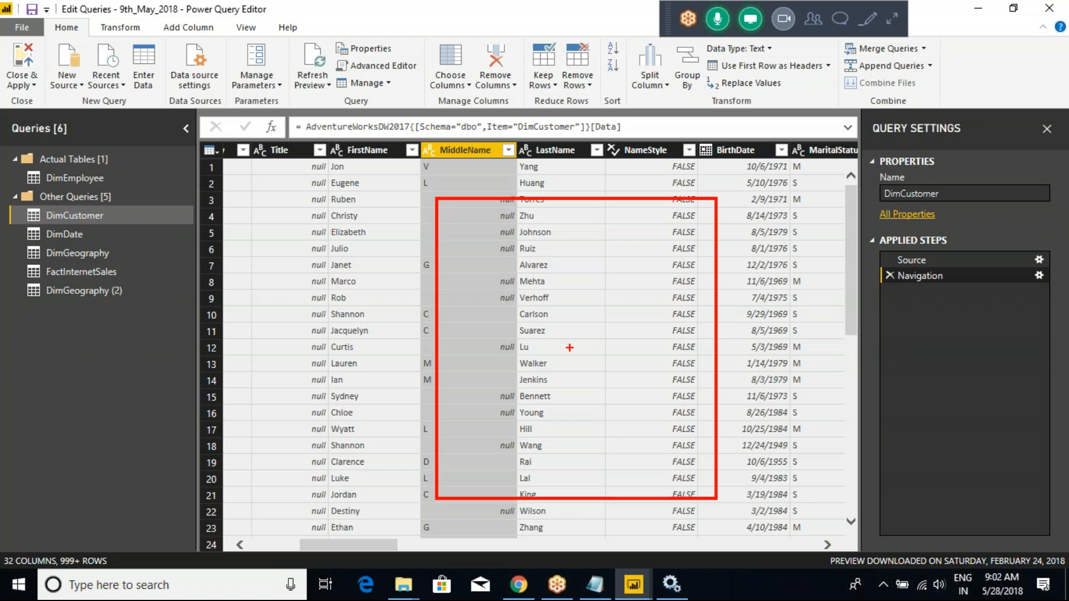
left_click_drag(478, 234, 479, 261)
mouse_move(512, 239)
left_mouse_down()
mouse_move(558, 253)
mouse_move(573, 230)
mouse_move(595, 257)
mouse_move(607, 253)
left_mouse_up()
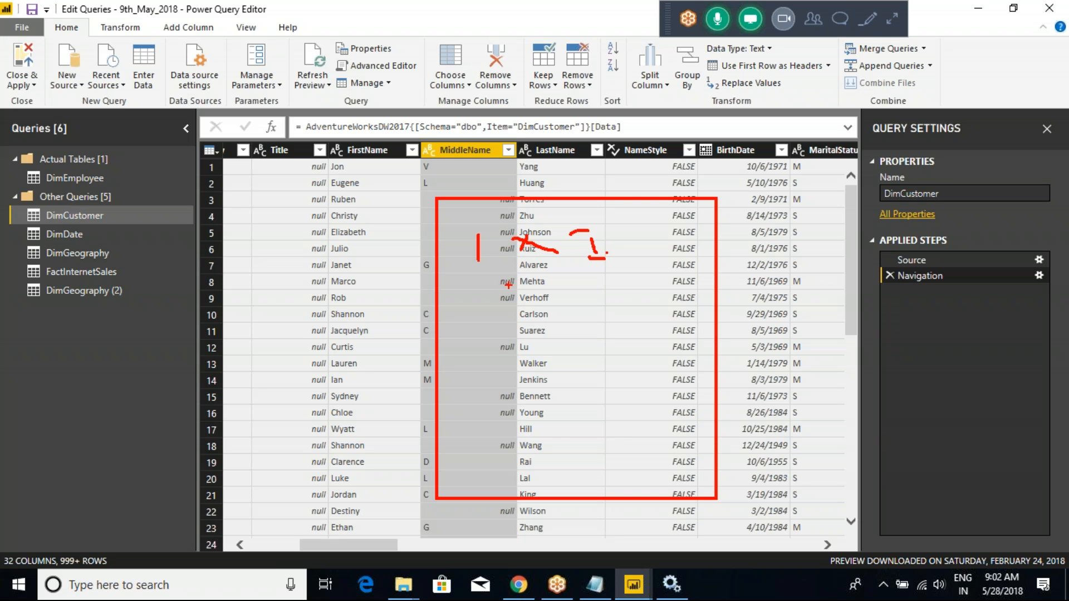
mouse_move(480, 278)
left_mouse_down()
mouse_move(518, 304)
mouse_move(508, 282)
left_mouse_up()
left_click_drag(590, 283, 599, 304)
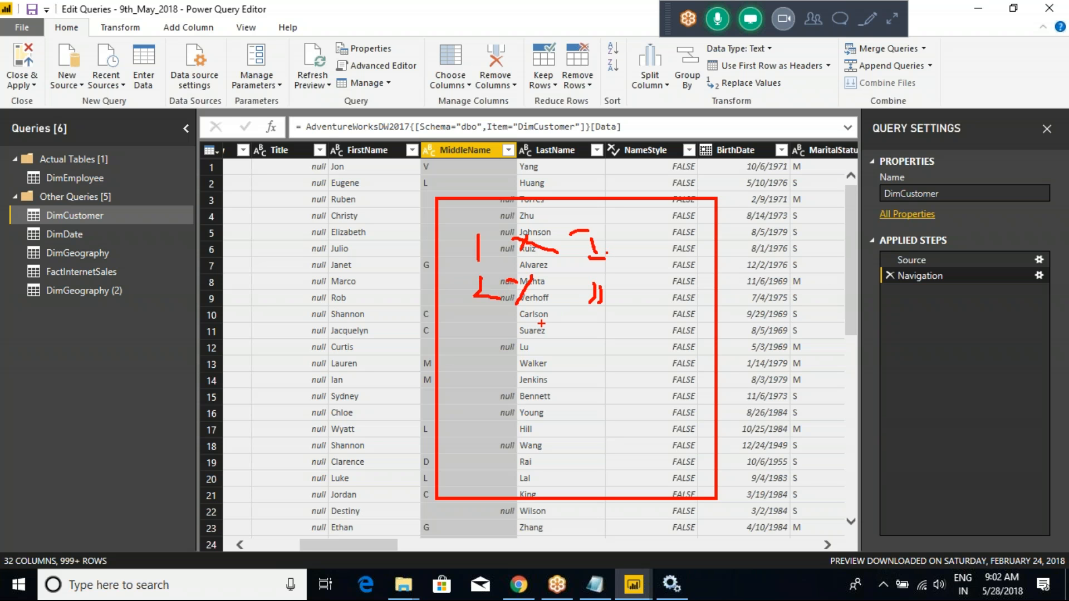
left_click_drag(474, 322, 473, 346)
left_click_drag(534, 324, 518, 347)
mouse_move(513, 330)
left_mouse_down()
mouse_move(546, 345)
mouse_move(604, 321)
mouse_move(598, 333)
left_mouse_up()
left_click_drag(594, 338, 624, 334)
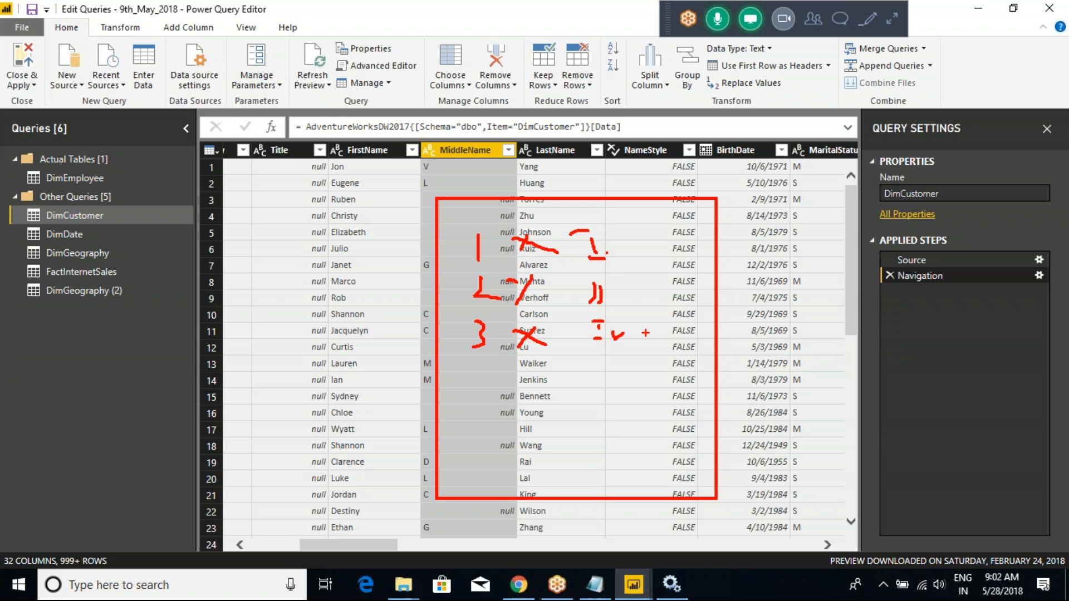
mouse_move(633, 324)
left_mouse_down()
mouse_move(647, 343)
mouse_move(635, 341)
left_mouse_up()
left_click_drag(633, 240, 649, 331)
mouse_move(464, 234)
left_mouse_down()
mouse_move(641, 238)
mouse_move(577, 357)
mouse_move(498, 347)
left_mouse_up()
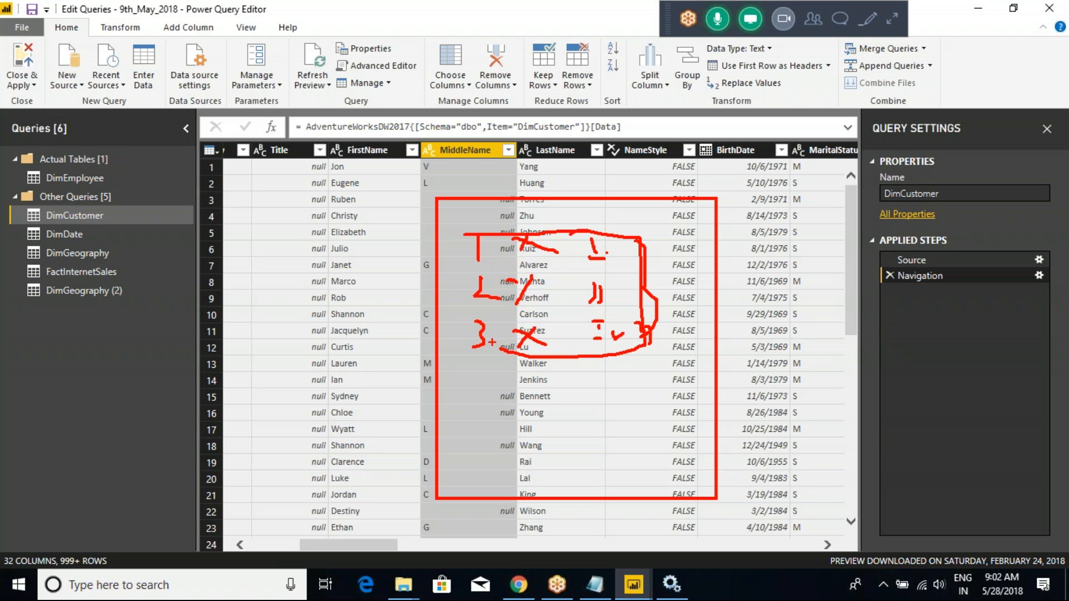
key("Escape")
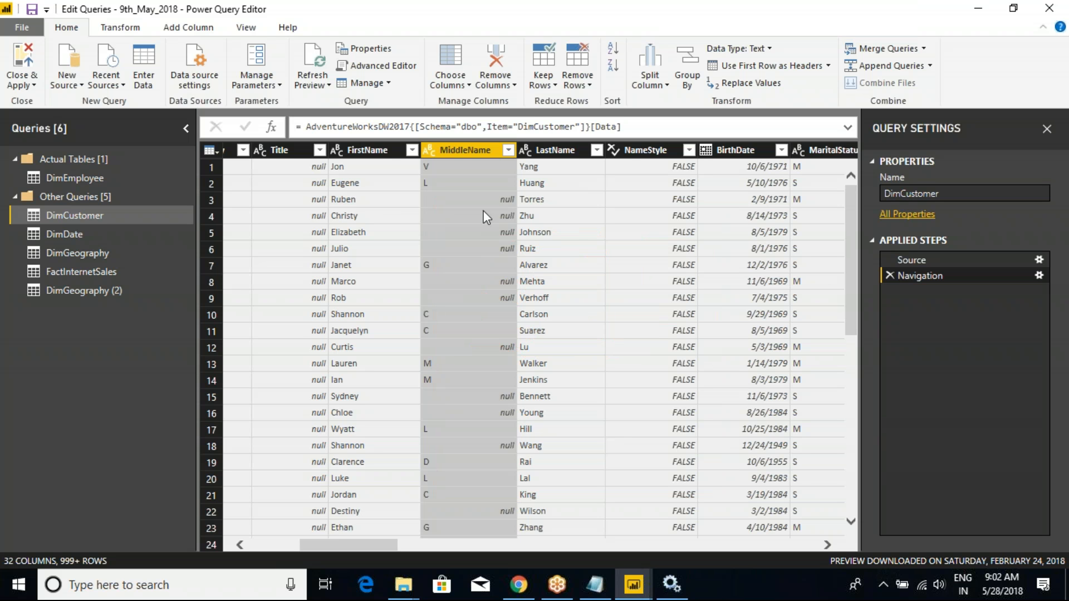
right_click(489, 151)
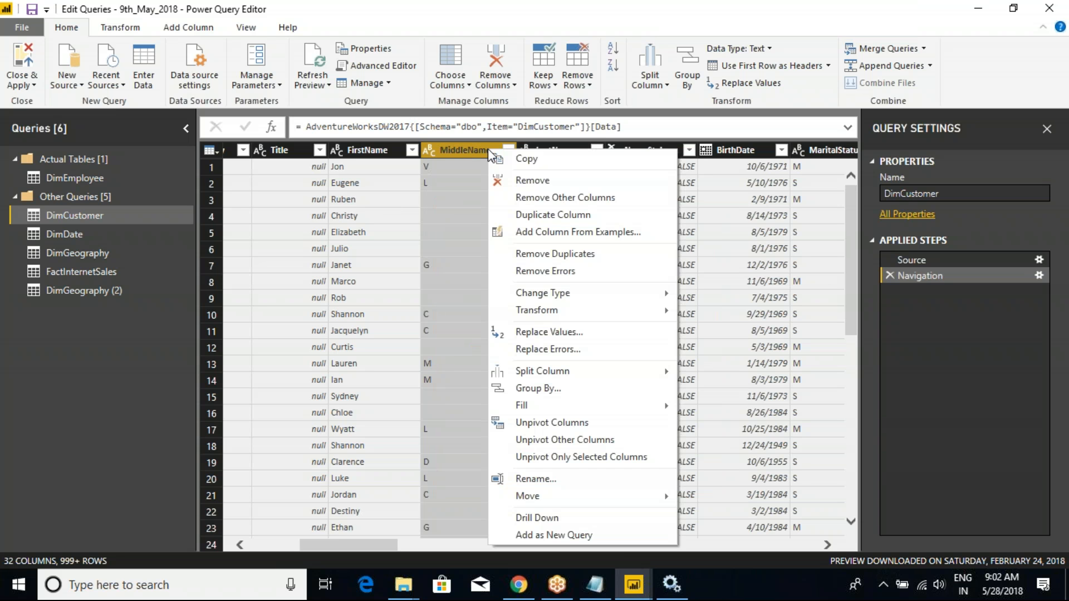
mouse_move(627, 407)
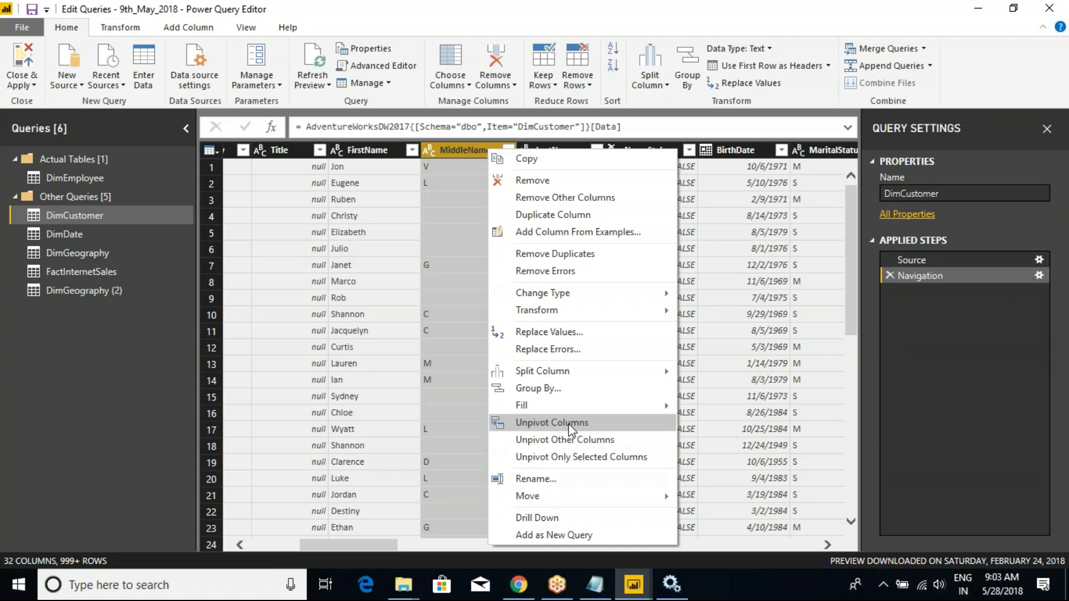
Switch to Class Notes in Notepad and replace the last line under Column Level Properties with a note on Pivot and Unpivote
left_click(594, 584)
left_click(210, 217)
left_click_drag(237, 195, 7, 194)
key("BackSpace")
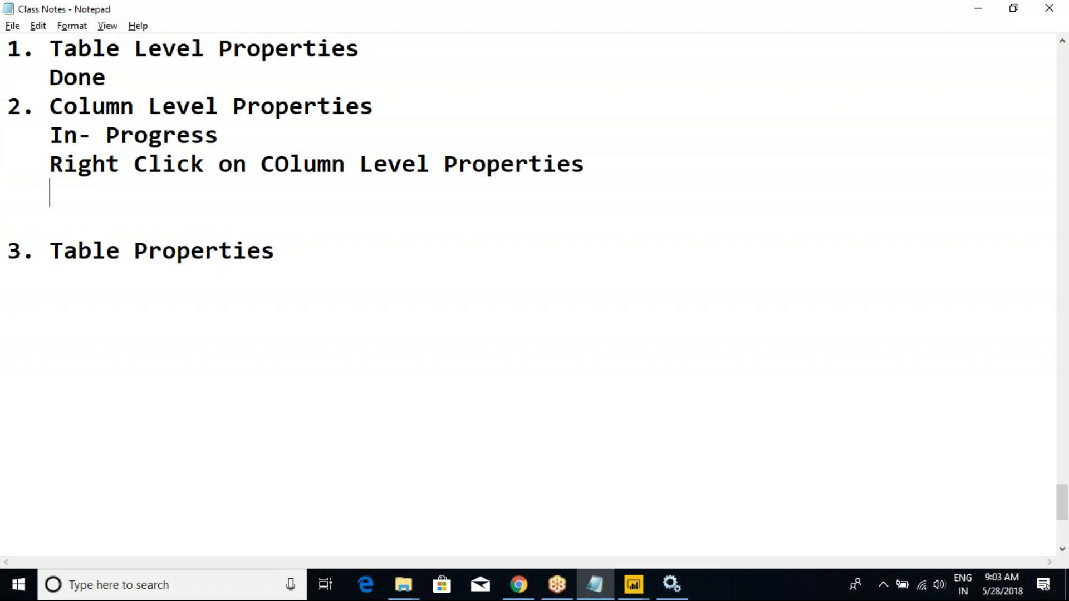
key("BackSpace")
type("Pivo")
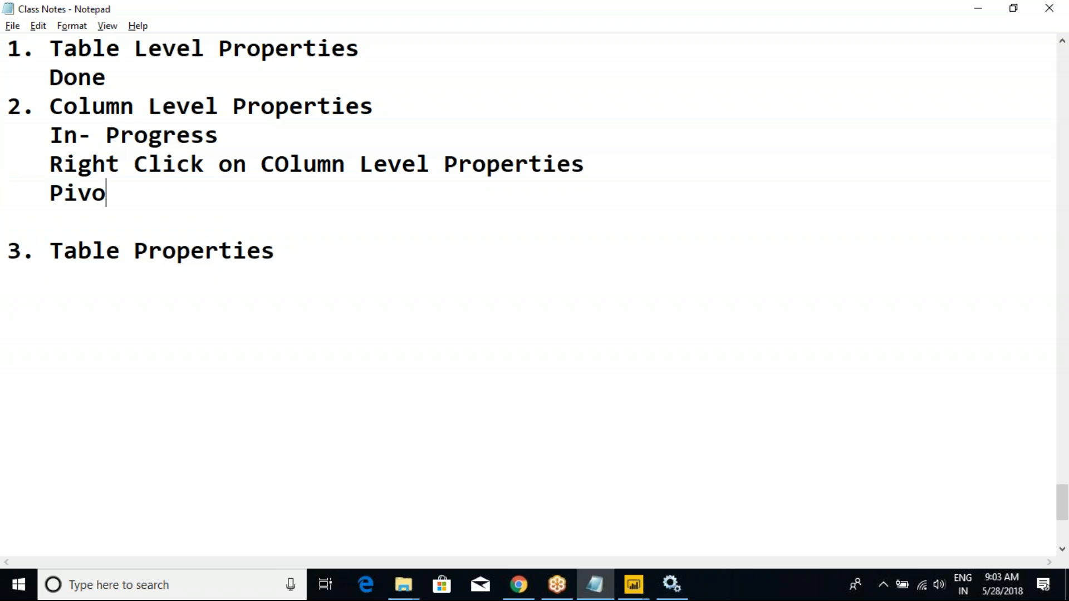
type("t and Unp")
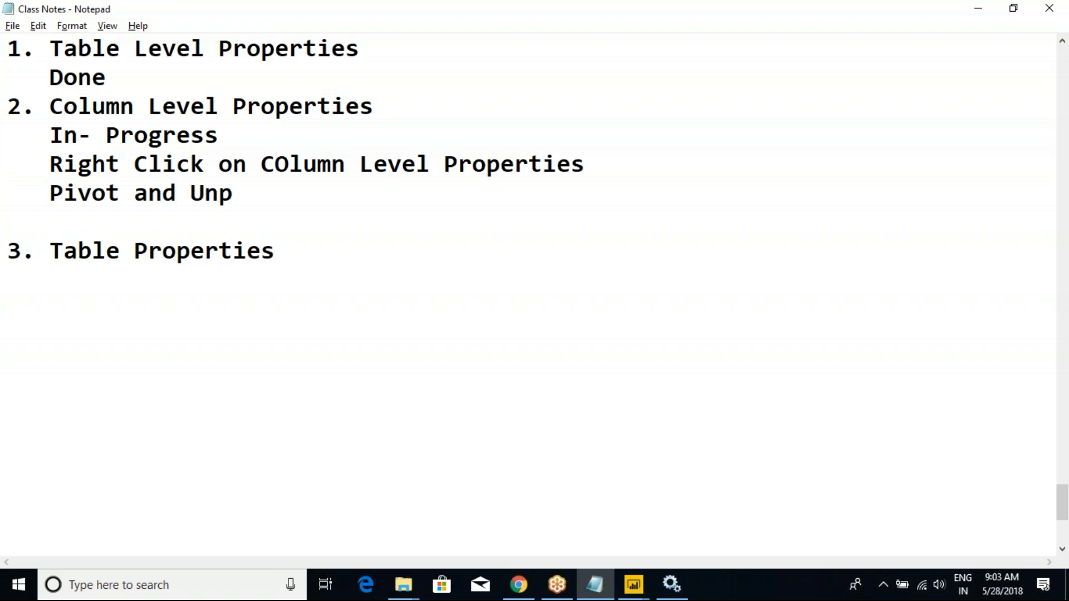
type("ivote Unding")
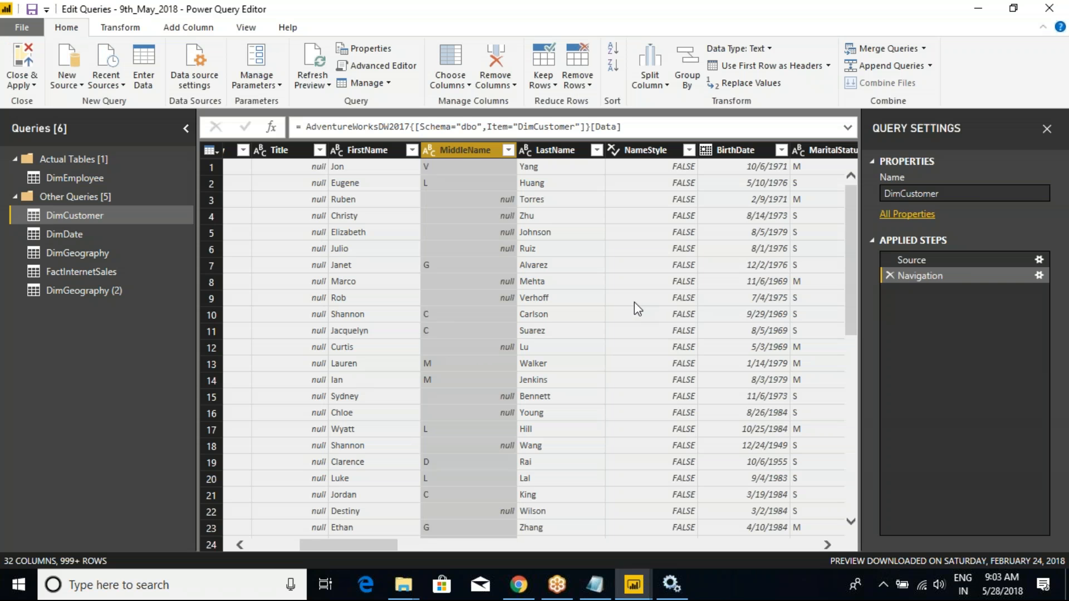
Switch back to the Power Query Editor and display the DimGeography query
left_click(92, 273)
left_click(91, 252)
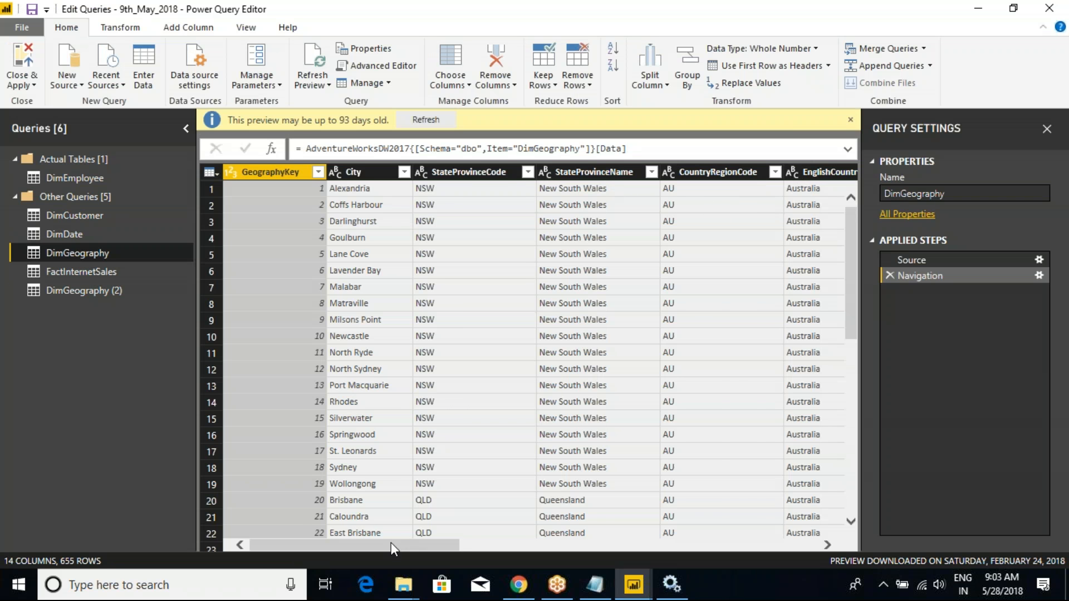
Move the EnglishCountryRegionName column of DimGeography one place left, ahead of CountryRegionCode
left_click_drag(391, 542, 514, 542)
left_click(516, 177)
right_click(516, 177)
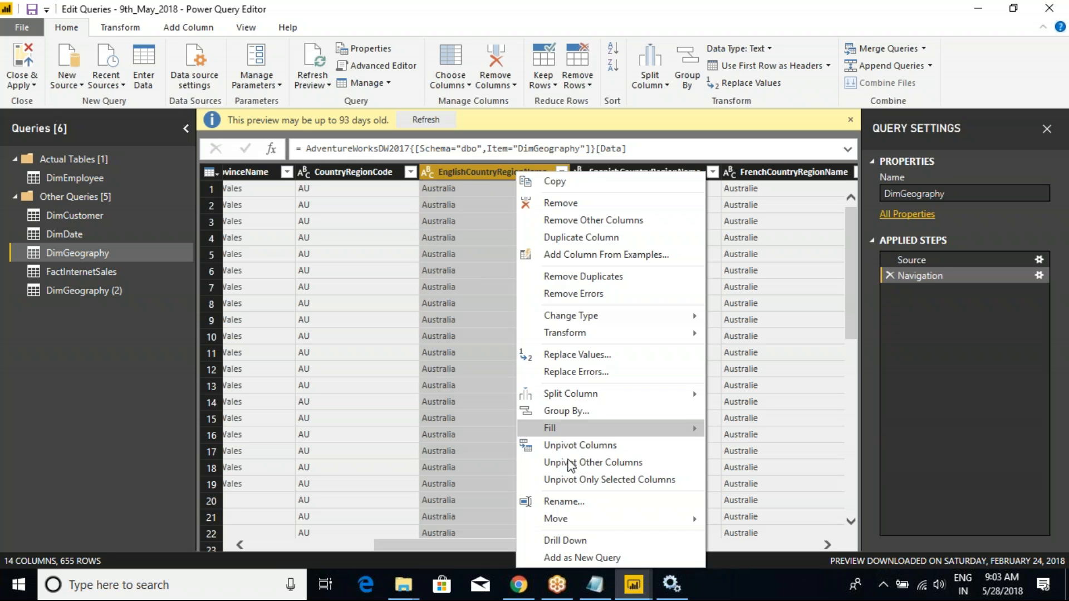
mouse_move(629, 521)
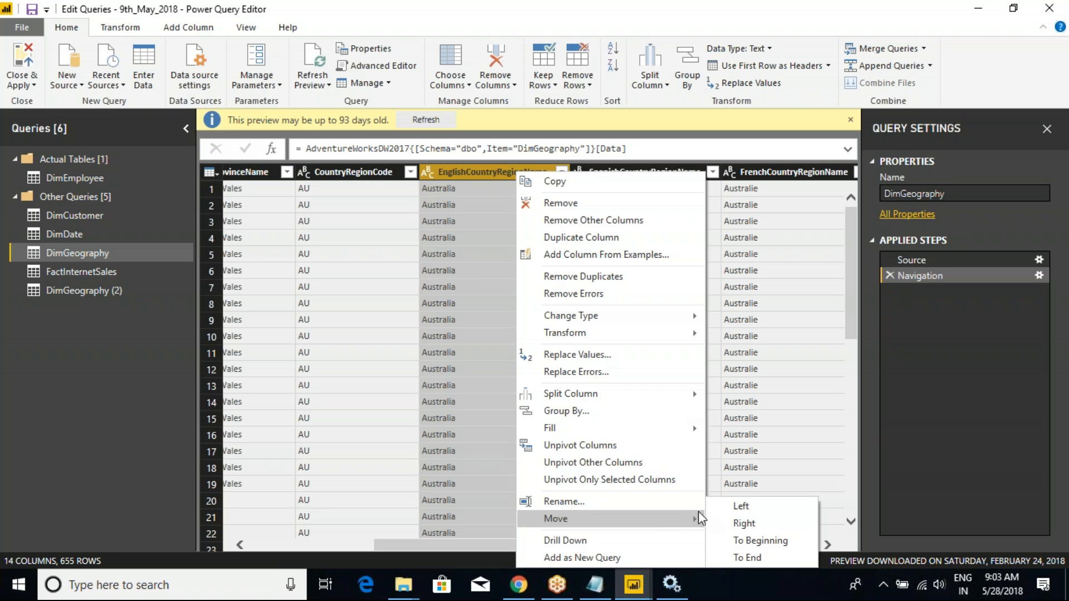
left_click(373, 174)
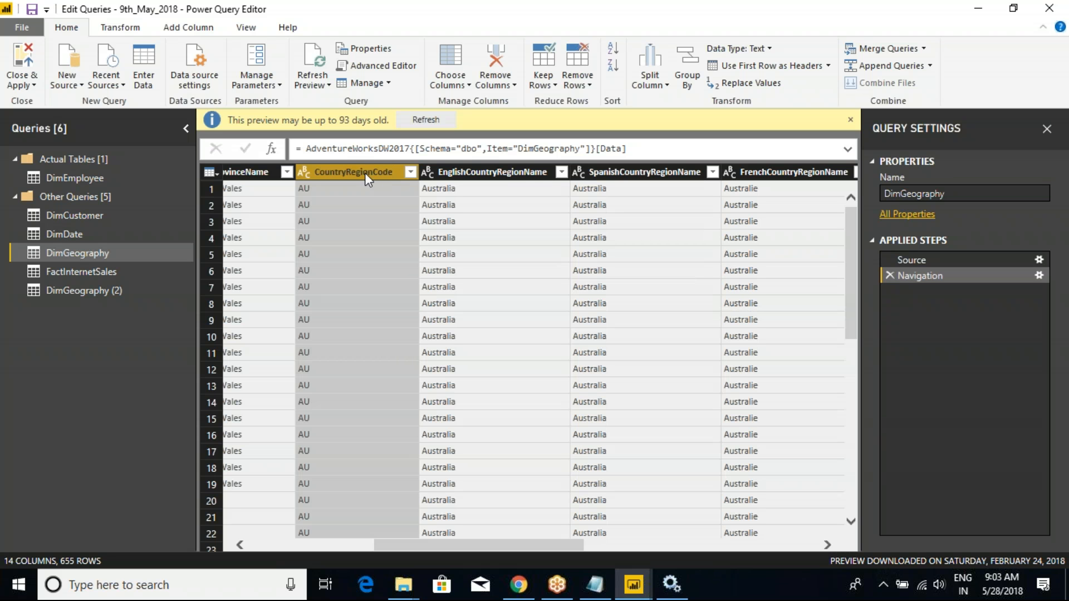
right_click(501, 175)
mouse_move(631, 519)
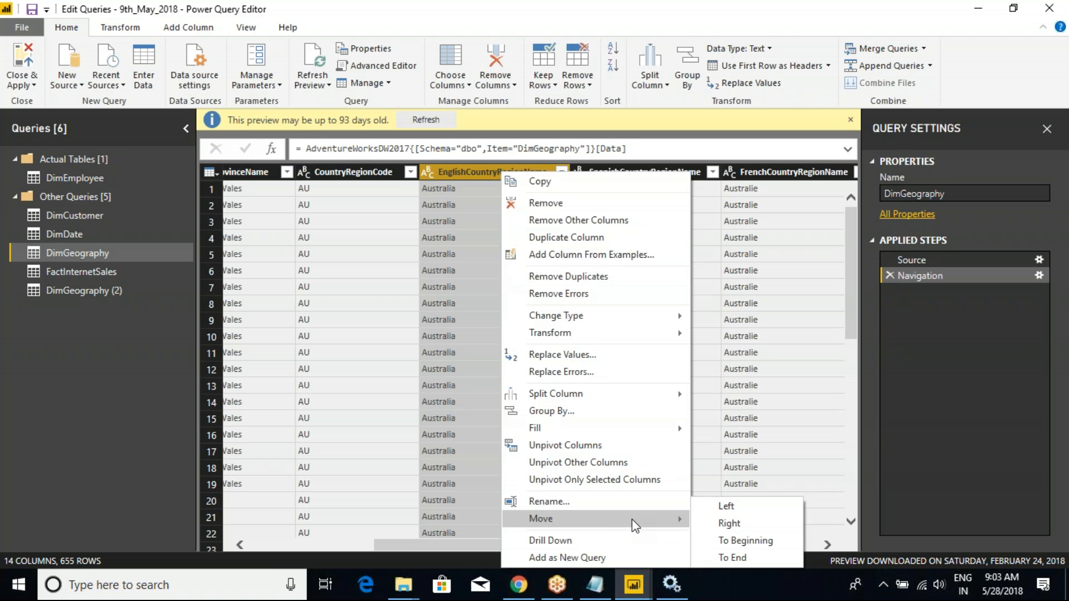
left_click(729, 510)
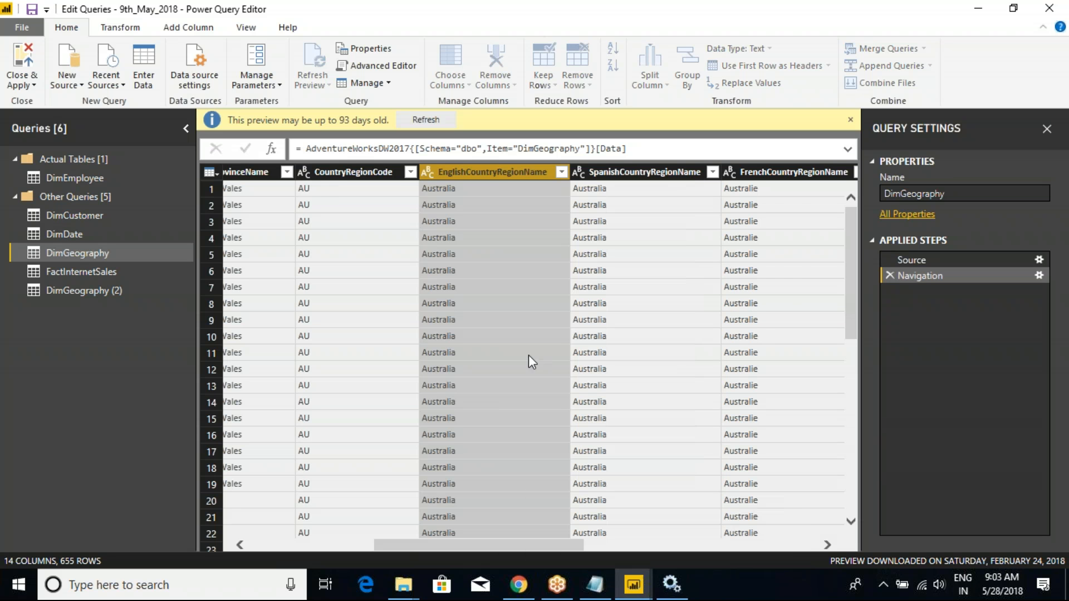
left_click(489, 156)
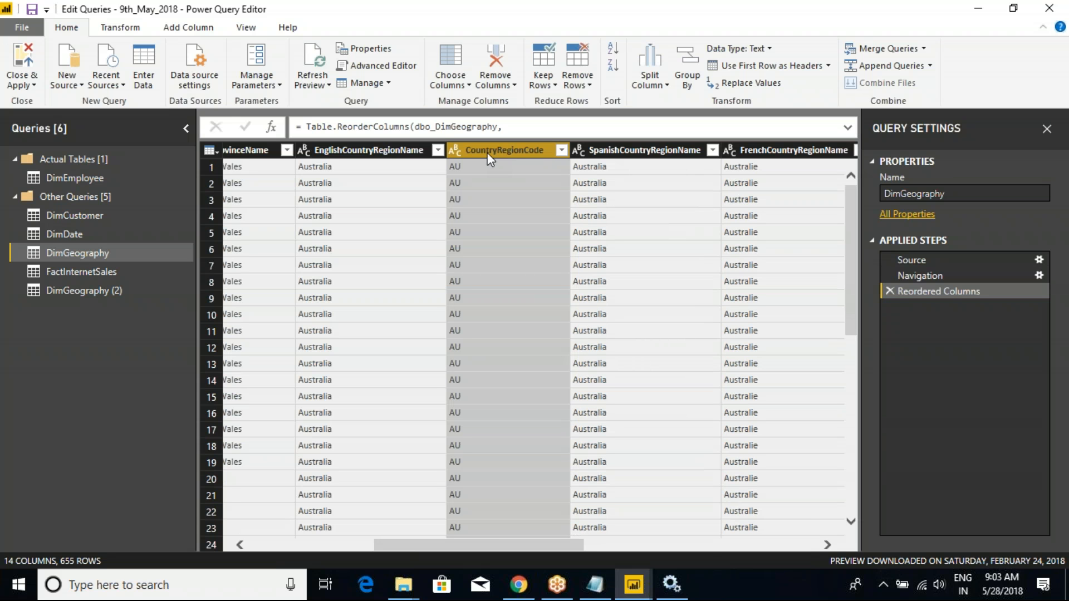
left_click(410, 151)
right_click(410, 152)
mouse_move(520, 506)
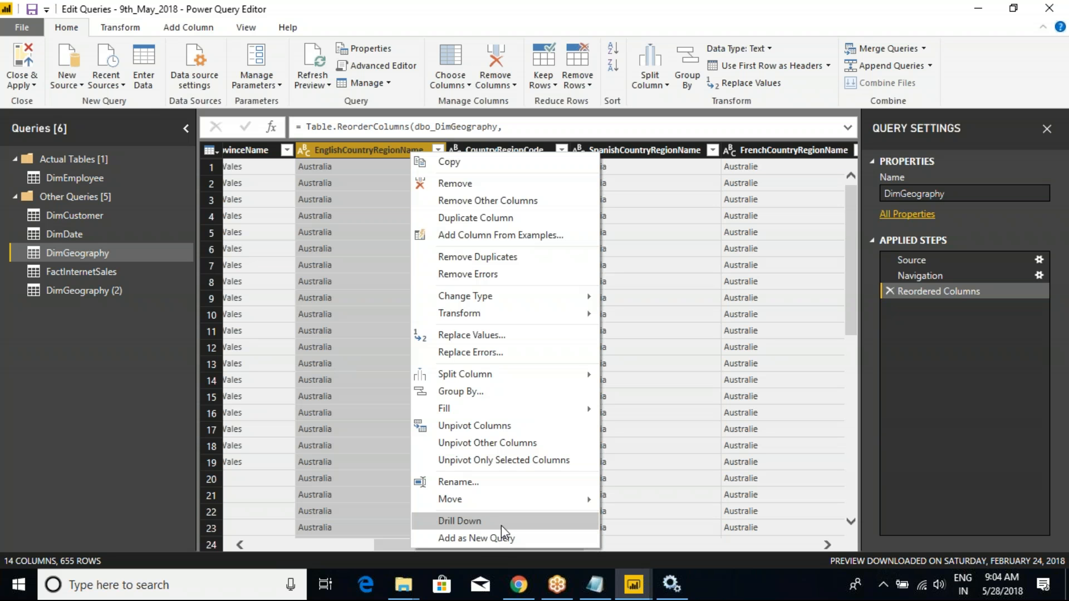
left_click(350, 31)
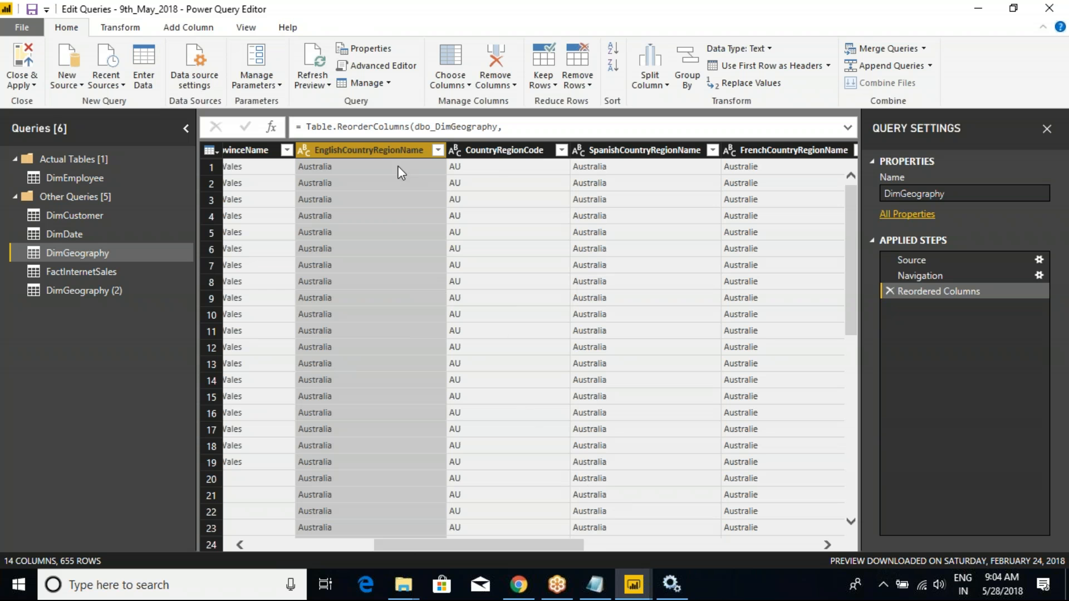
right_click(395, 150)
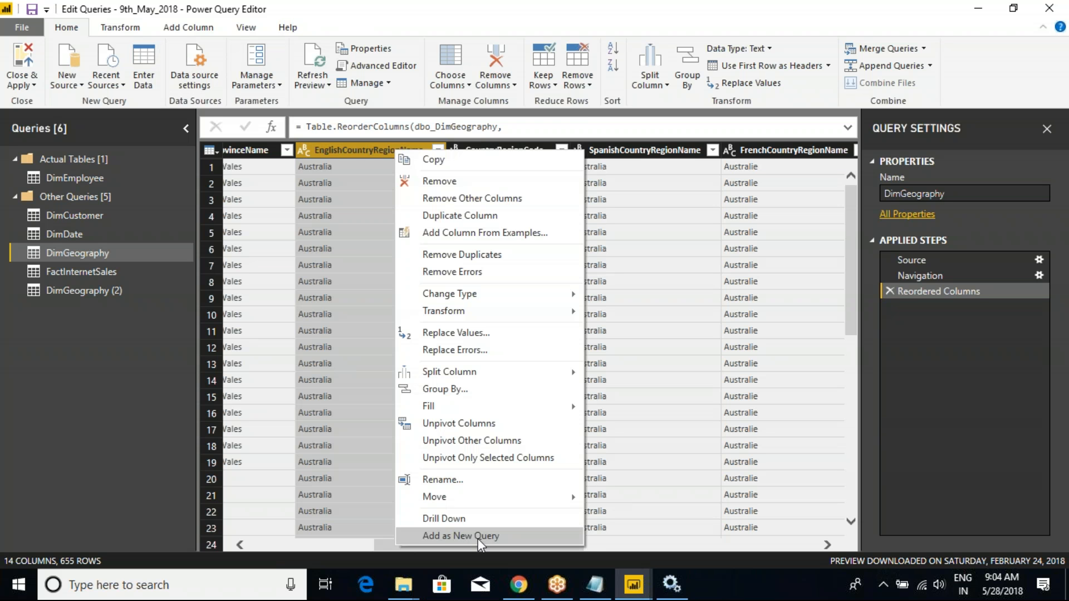
left_click(526, 548)
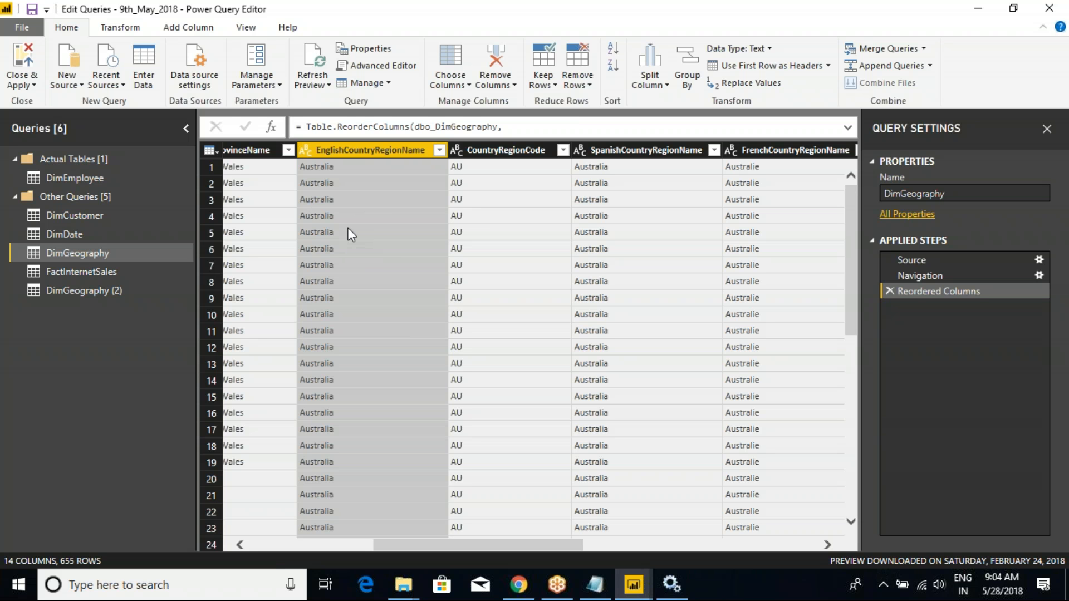
key("ctrl+2")
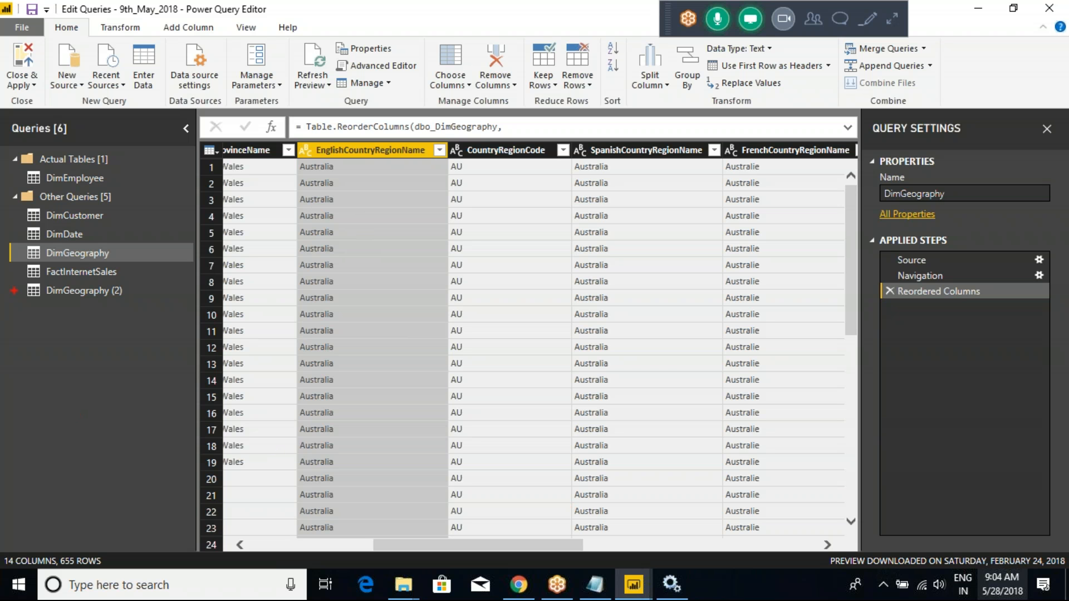
left_click_drag(8, 302, 141, 384)
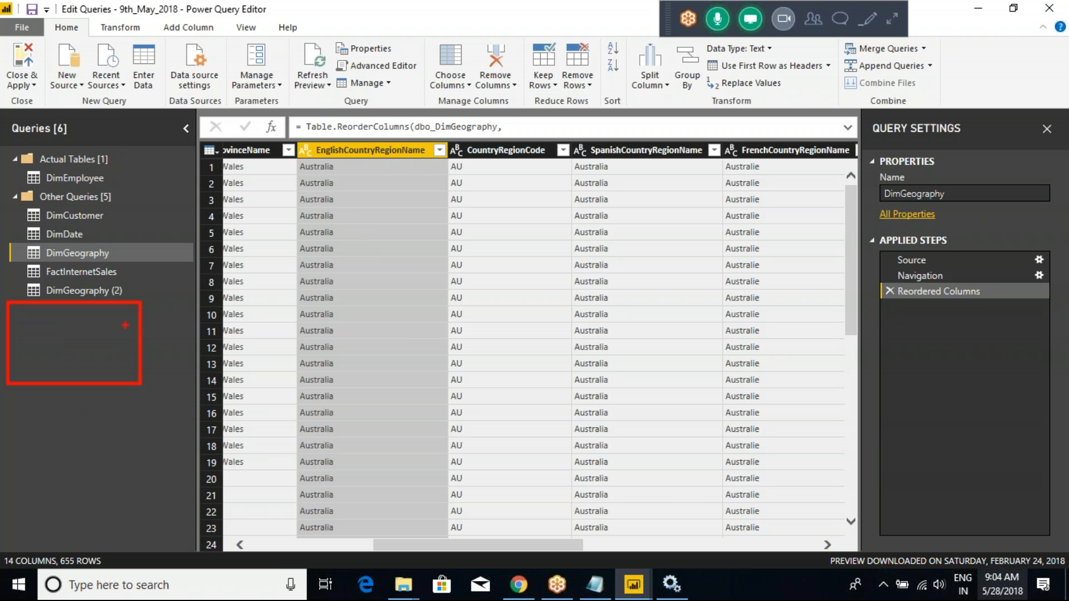
key("Escape")
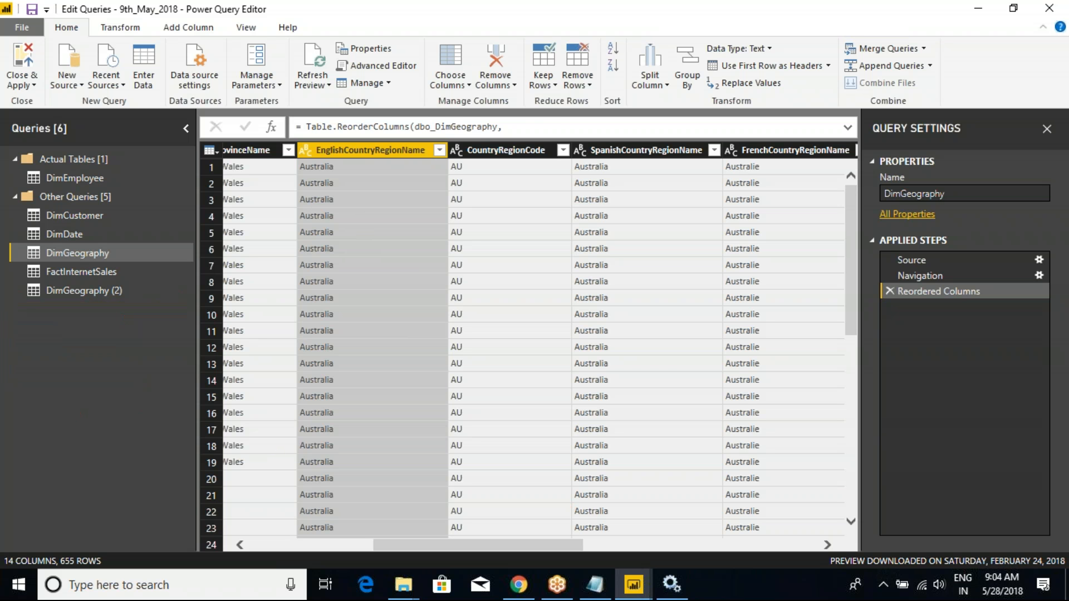
Add the EnglishCountryRegionName column as a new query and return to that column in DimGeography
right_click(361, 148)
left_click(466, 533)
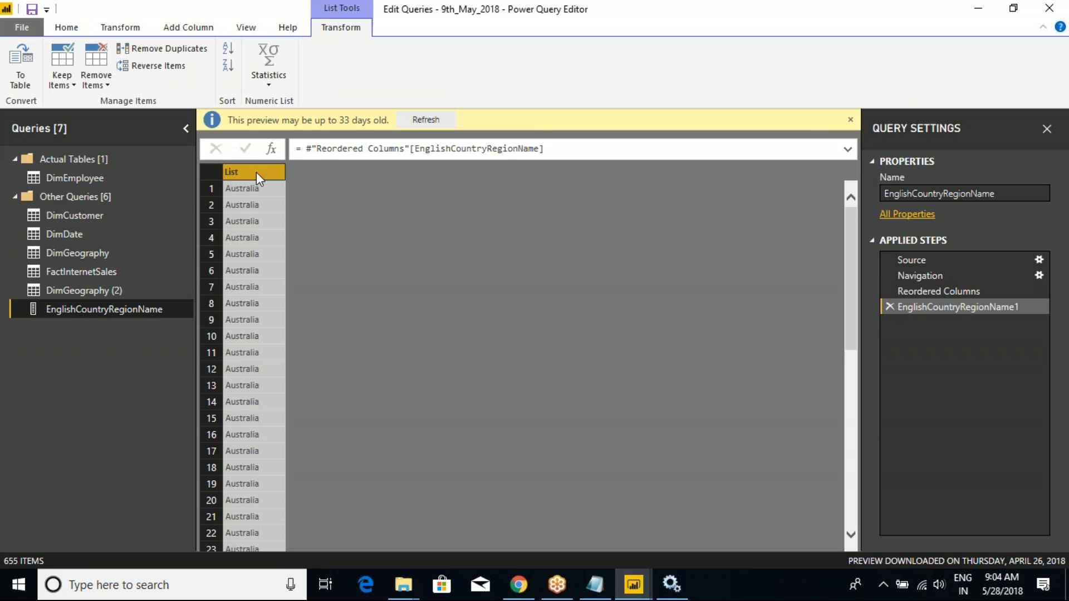
left_click(104, 271)
left_click(91, 254)
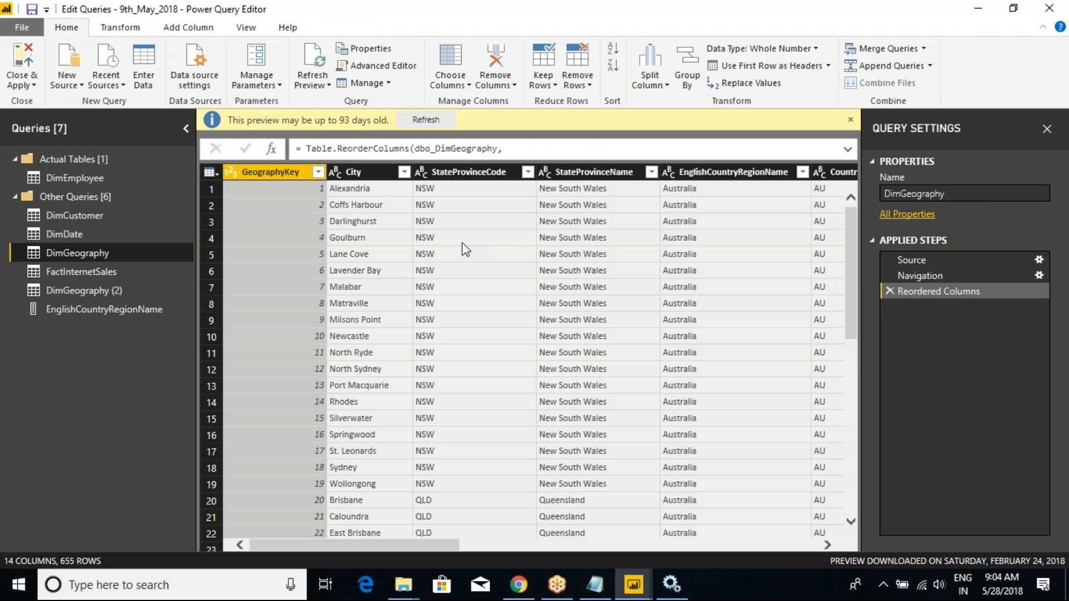
left_click(698, 192)
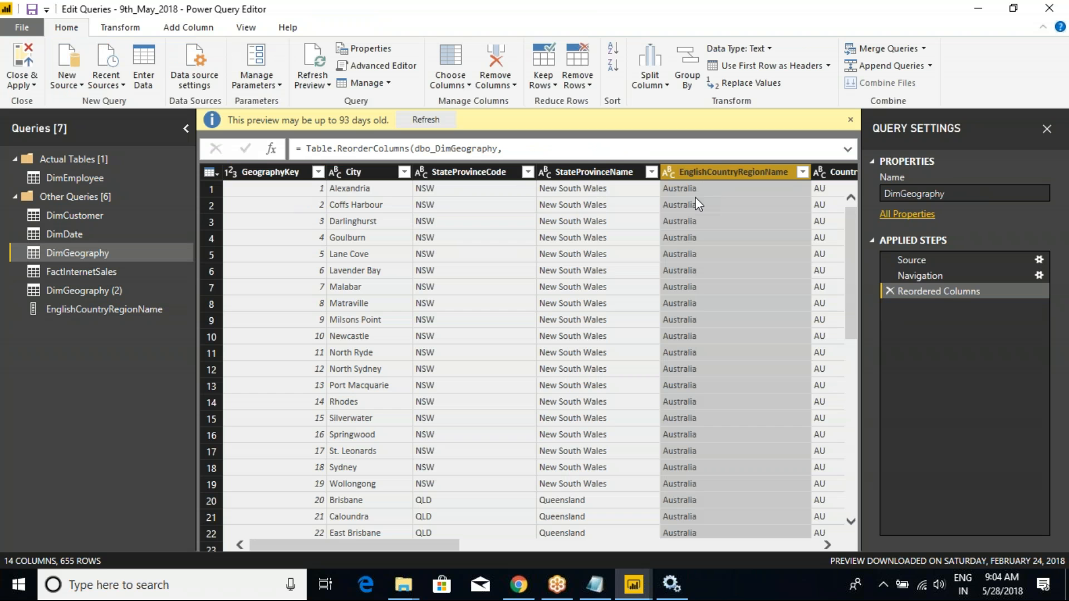
Remove the duplicates from the list in the EnglishCountryRegionName query
left_click(64, 308)
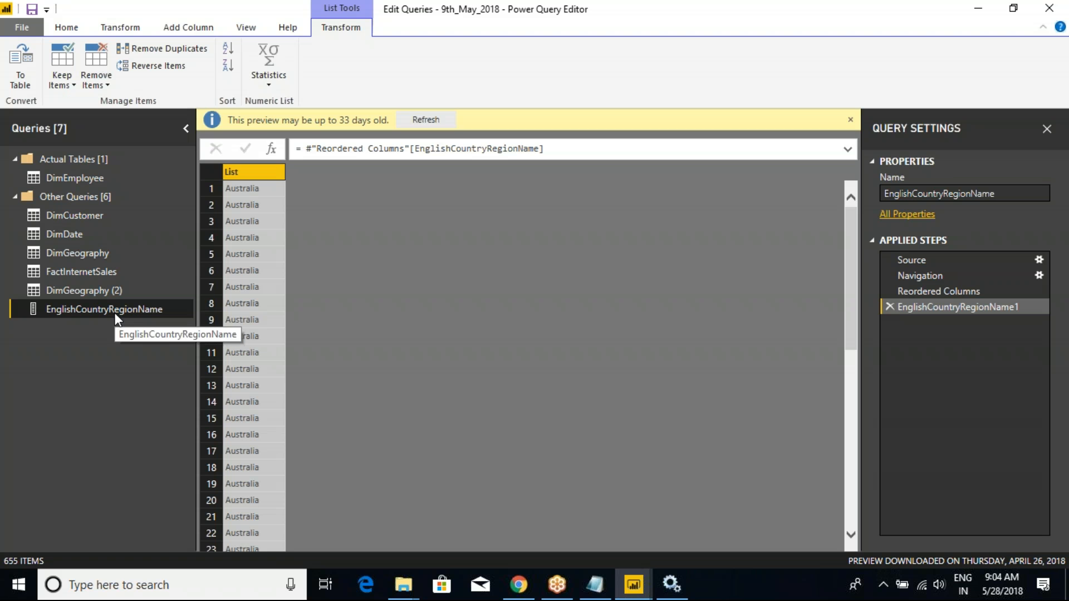
right_click(244, 173)
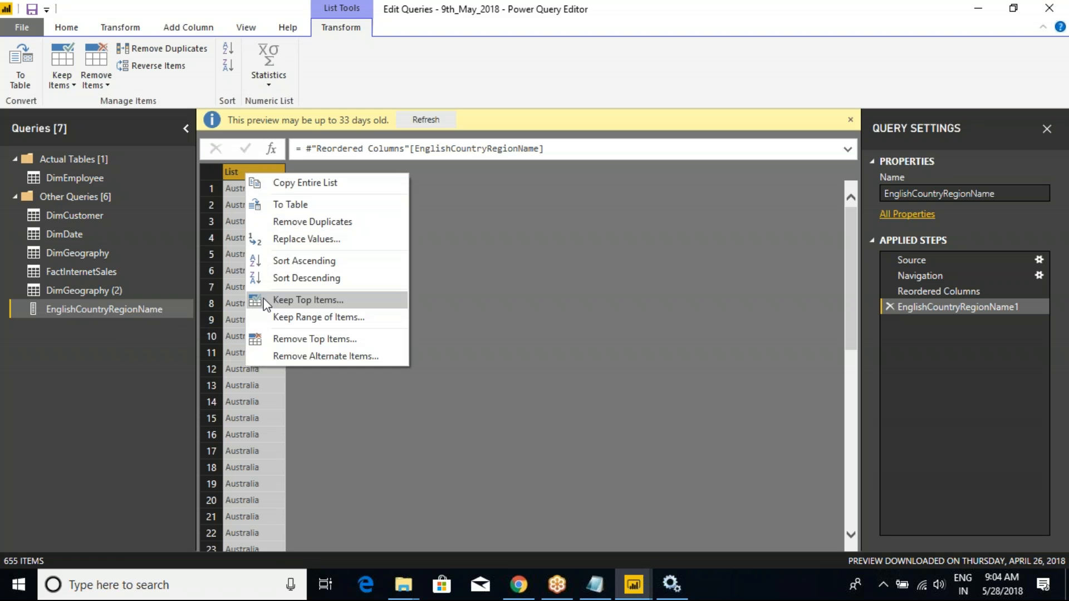
left_click(313, 221)
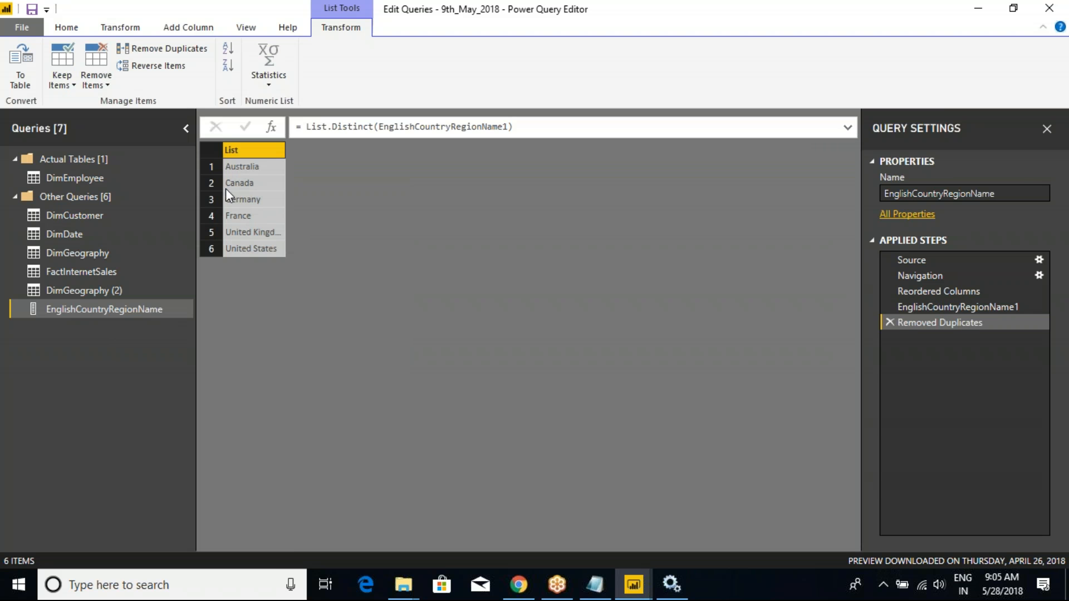
left_click(65, 28)
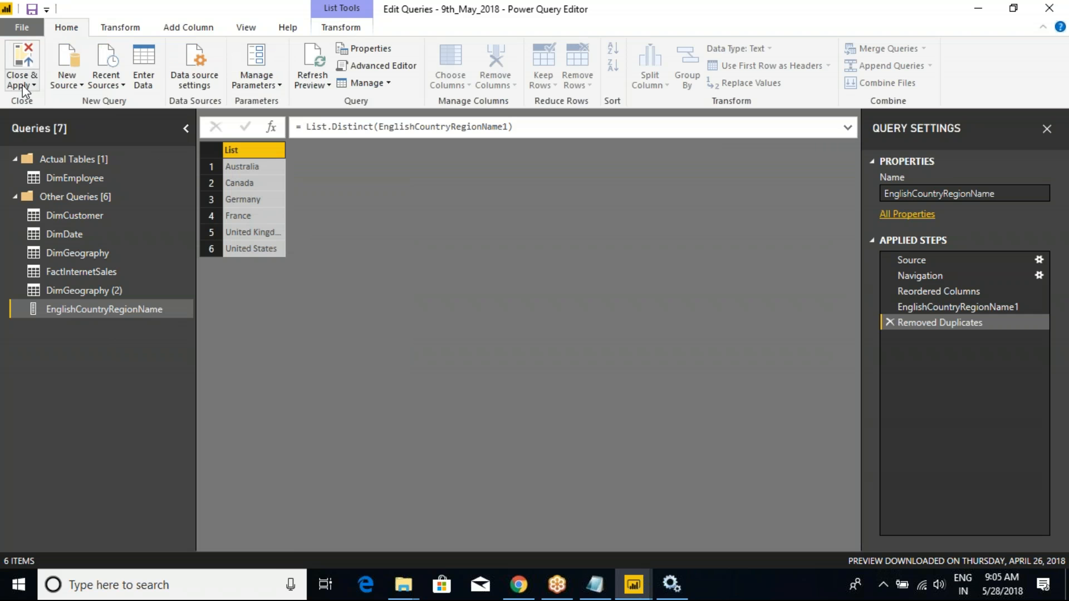
left_click(23, 88)
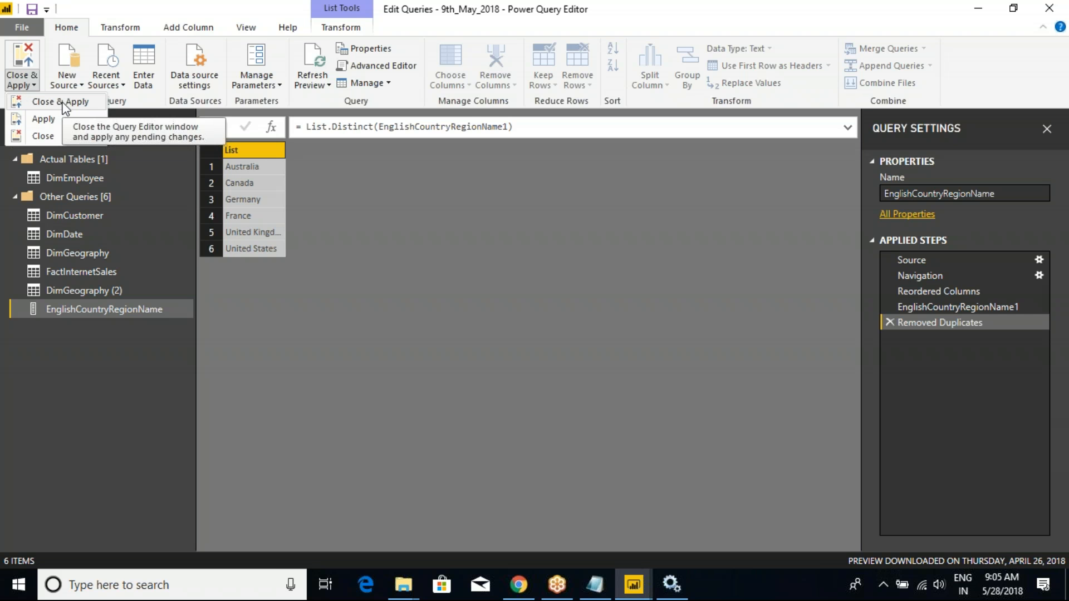
left_click(453, 275)
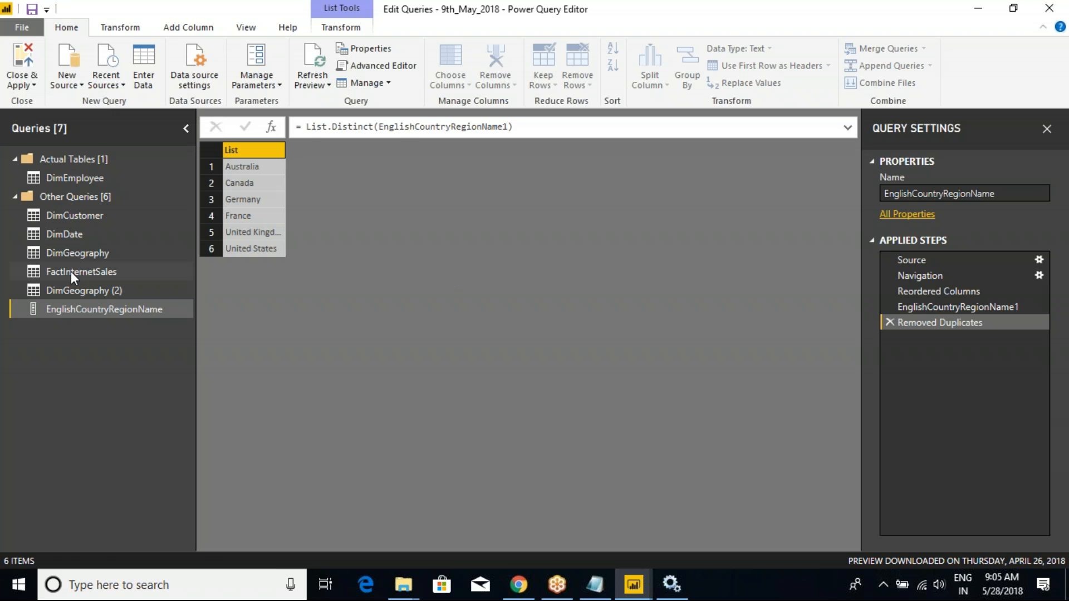
Display the DimGeography query and review the operations offered for its EnglishCountryRegionName column and for the whole table
left_click(78, 253)
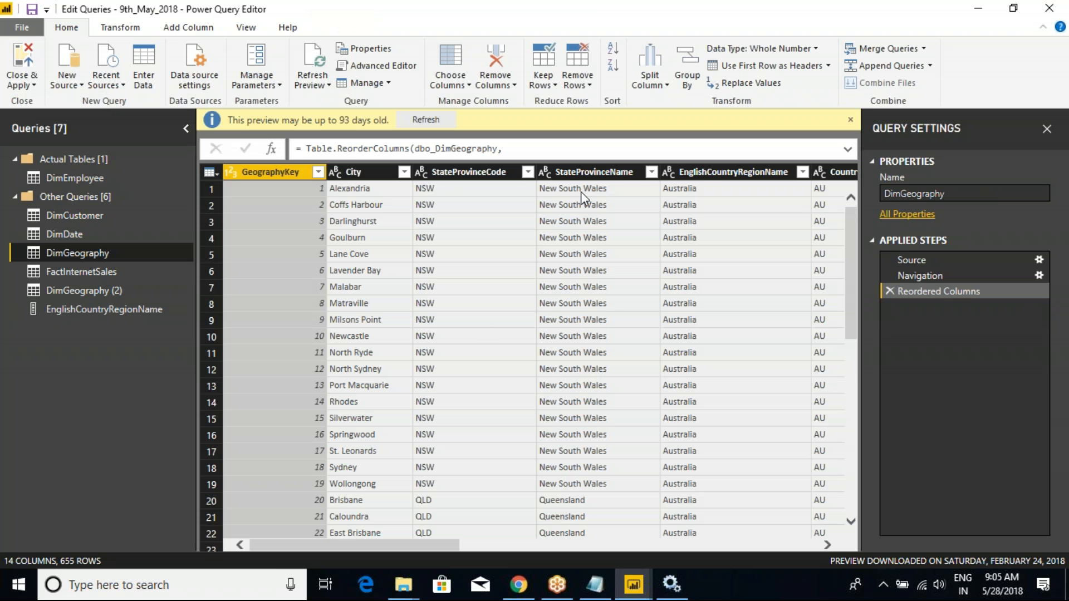
left_click(703, 173)
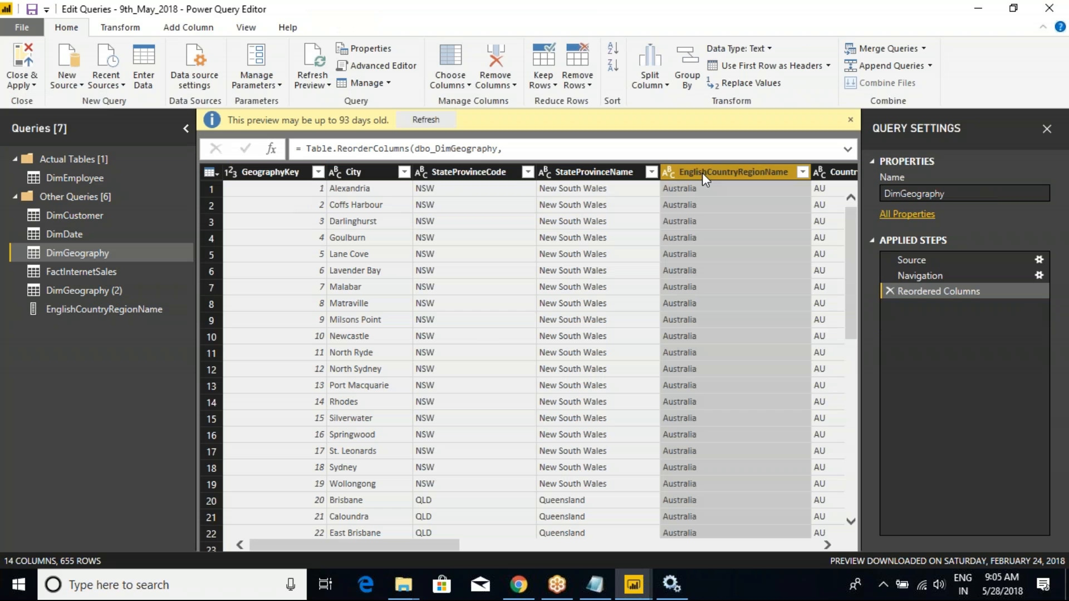
right_click(702, 172)
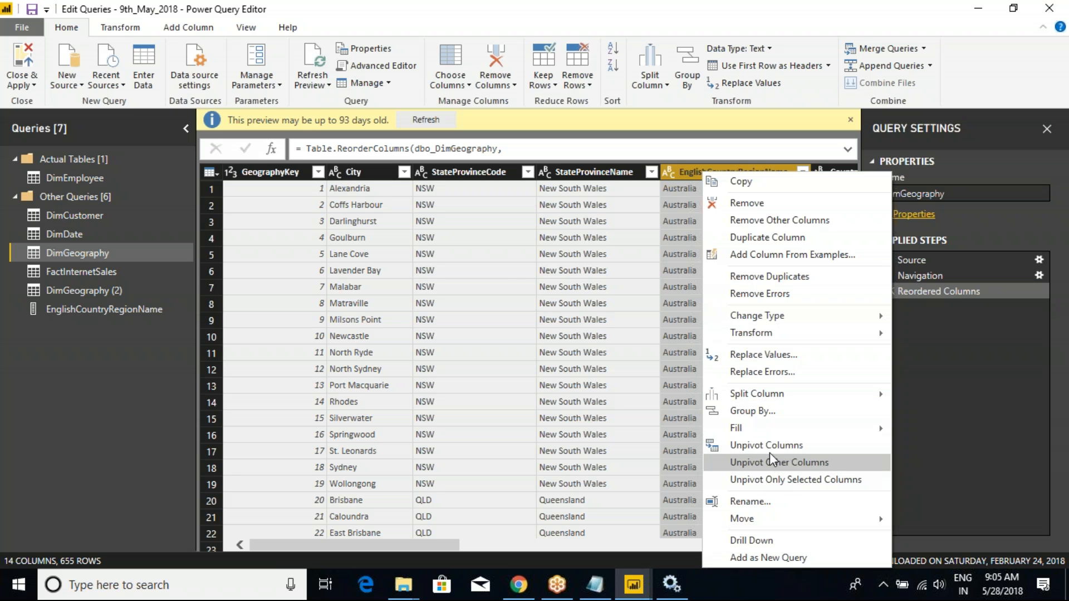
left_click(210, 173)
left_click(211, 170)
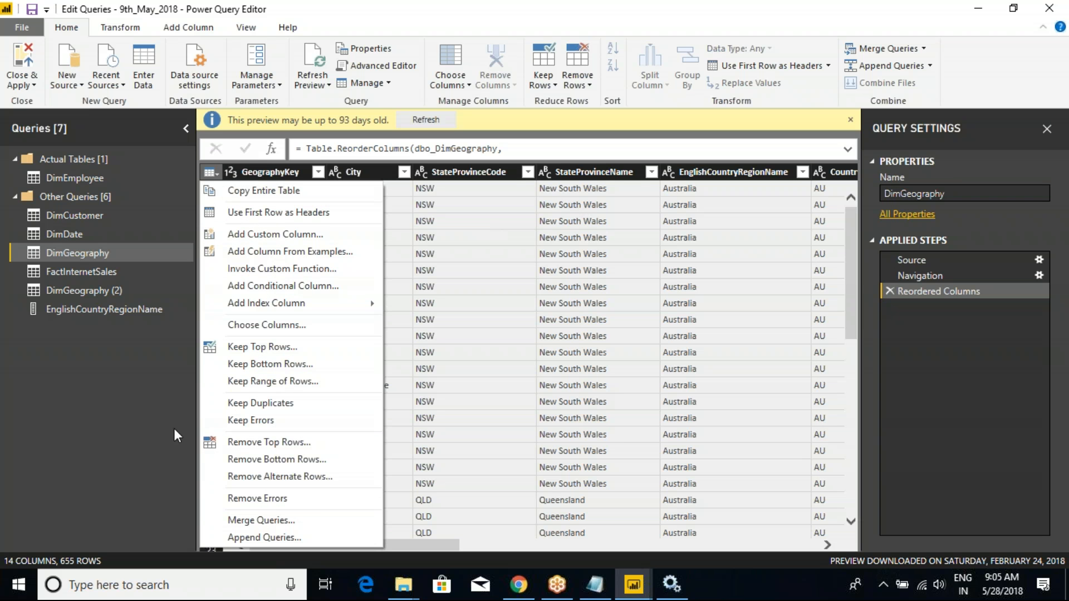
left_click(348, 20)
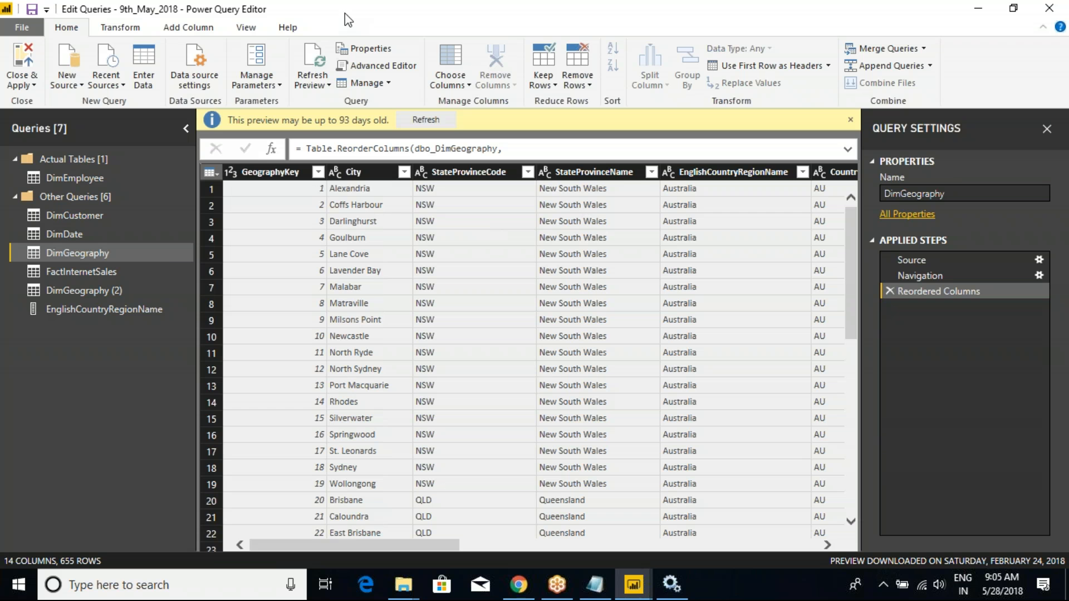
left_click(129, 29)
left_click(207, 33)
left_click(246, 28)
left_click(287, 28)
left_click(246, 28)
left_click(175, 29)
left_click(120, 29)
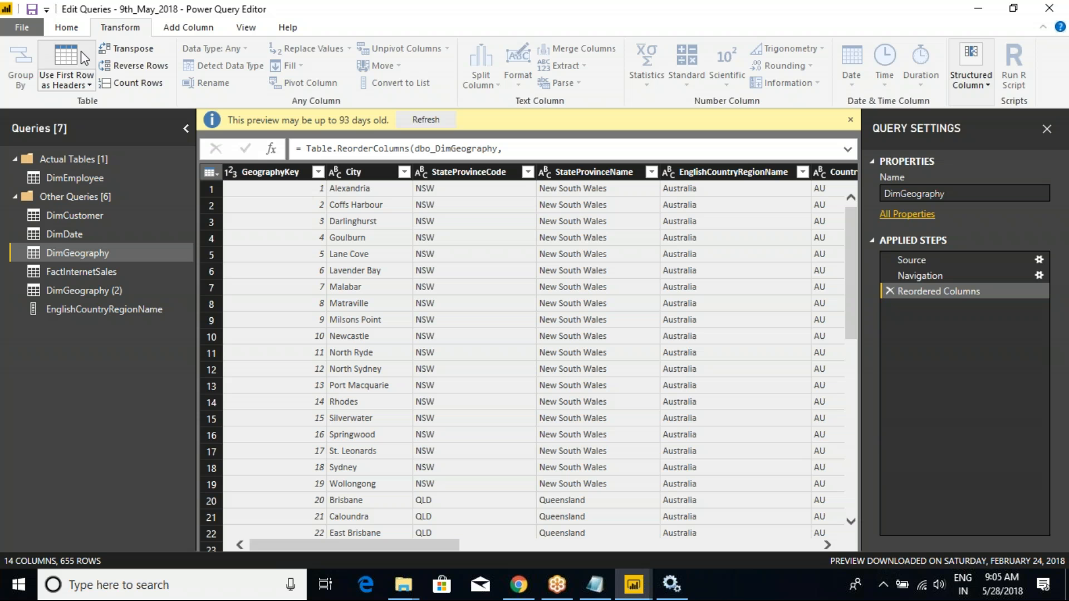
Close the Power Query Editor, try to apply the pending query changes, and dismiss the resulting dialog
left_click(65, 28)
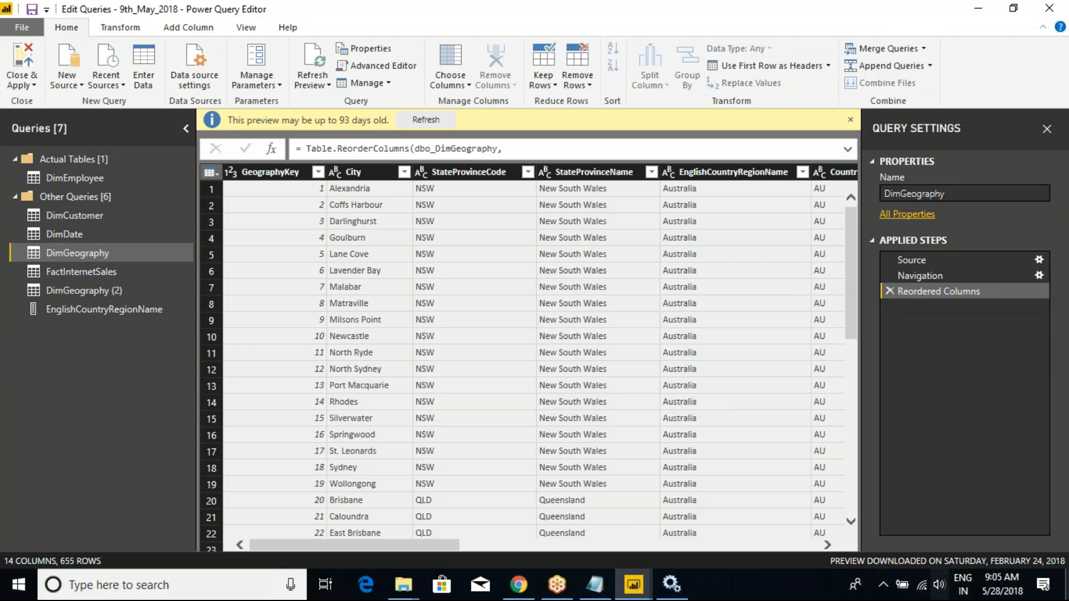
left_click(23, 83)
left_click(51, 102)
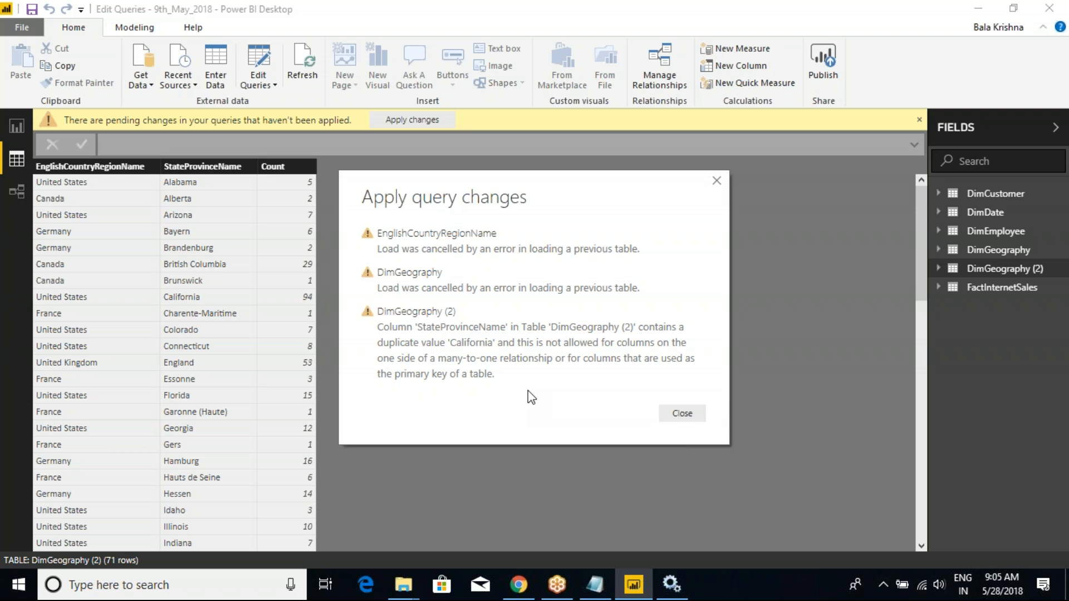
left_click(682, 413)
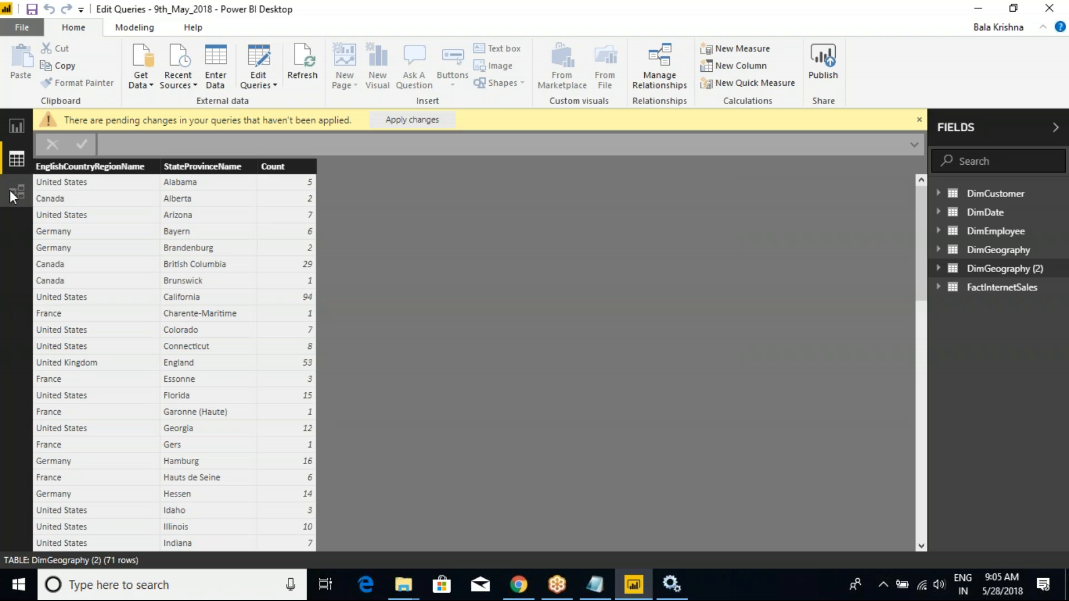
Examine the table relationships in the data model and return to the report page
left_click(9, 189)
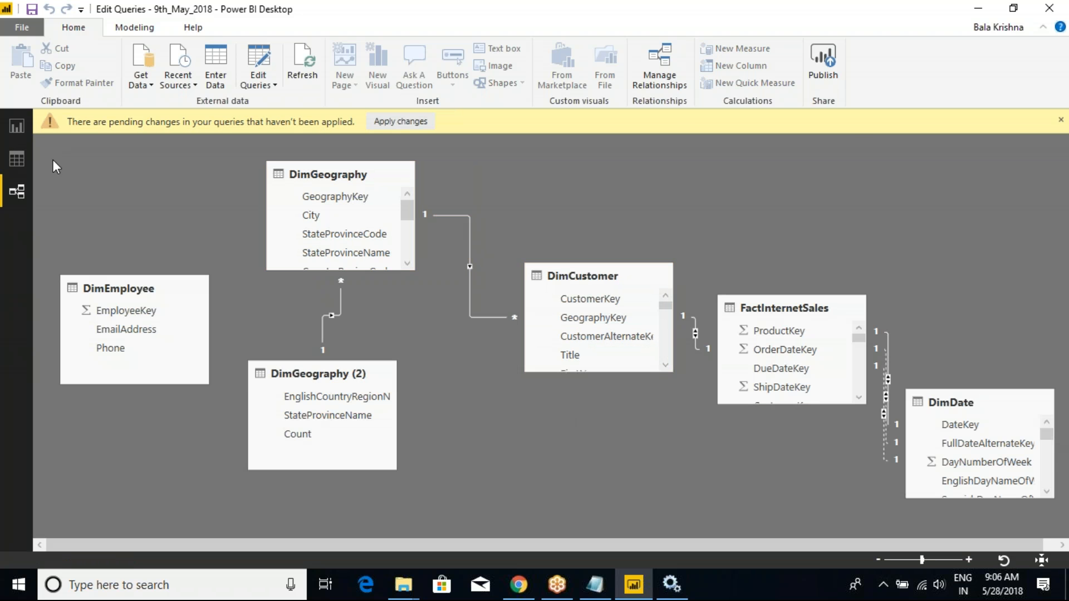
left_click(17, 127)
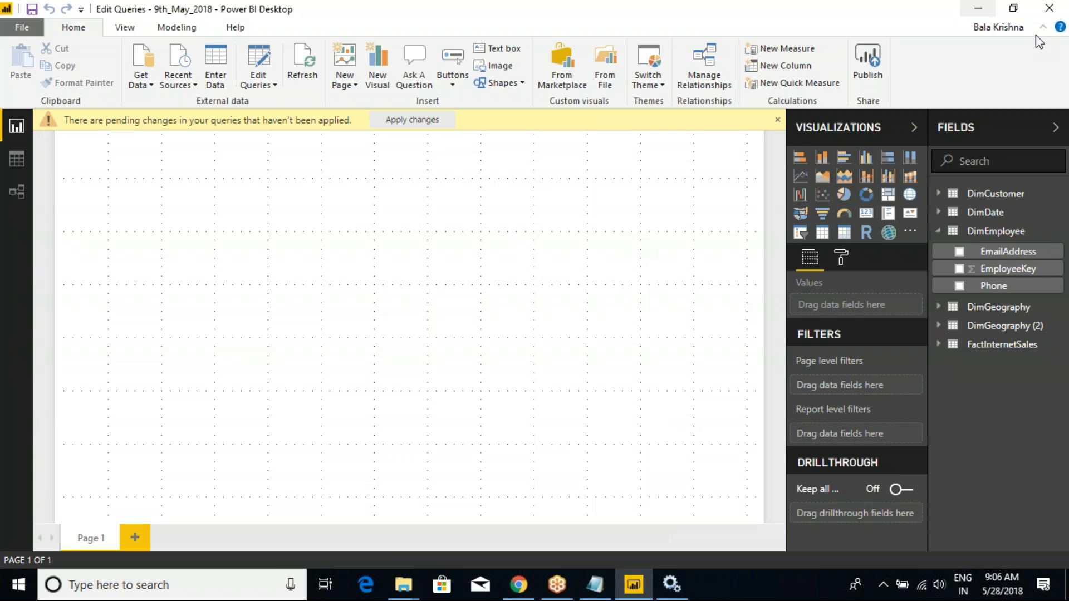
left_click(1052, 38)
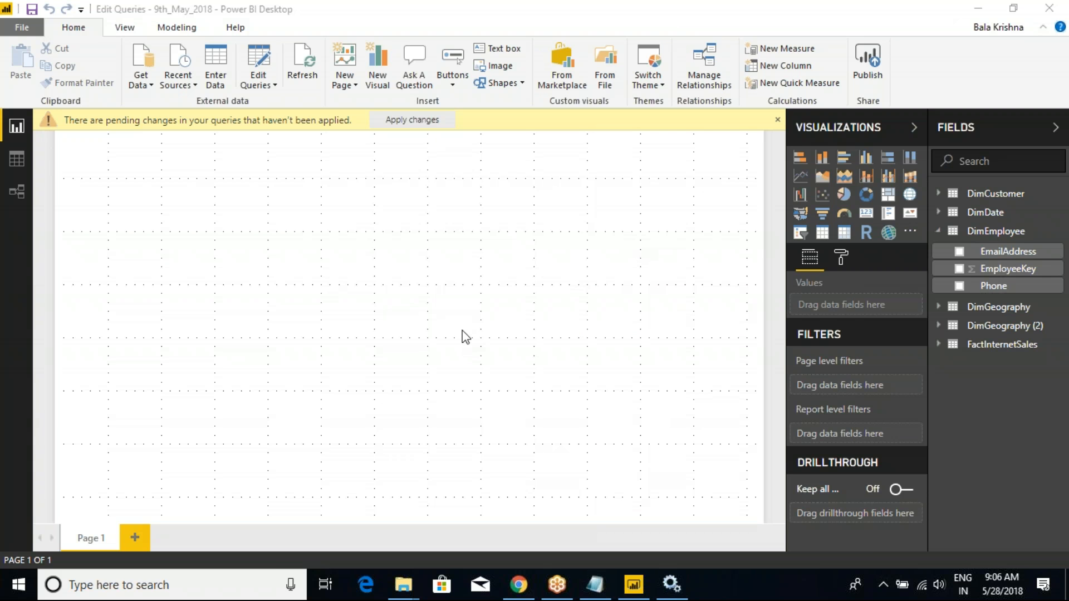